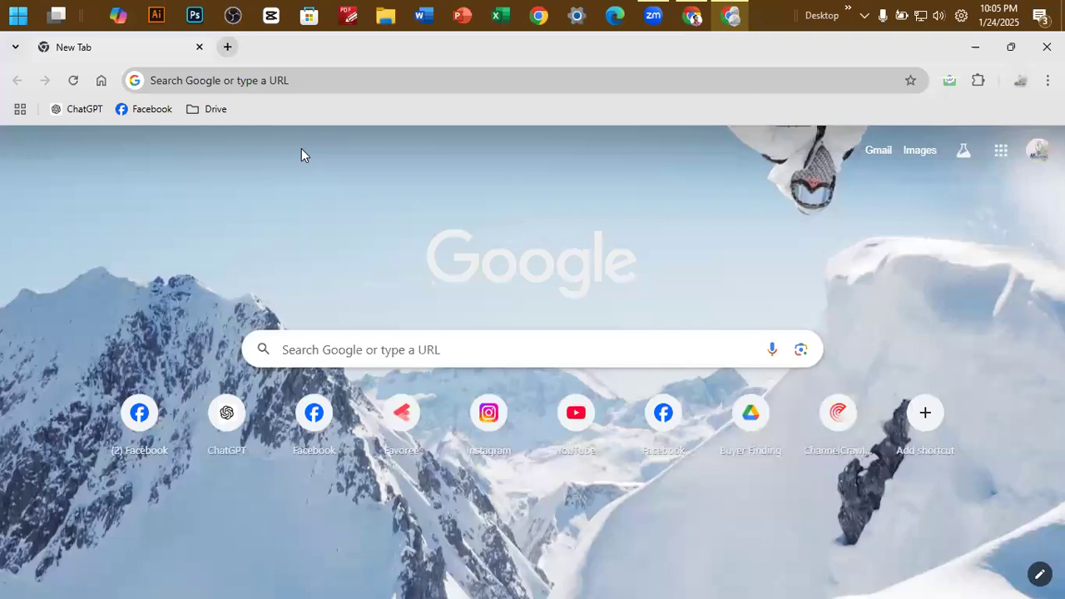
# Open the course page at sites.google.com/view/abcourses and look at its top section
pyautogui.click(357, 83)
pyautogui.write('si')
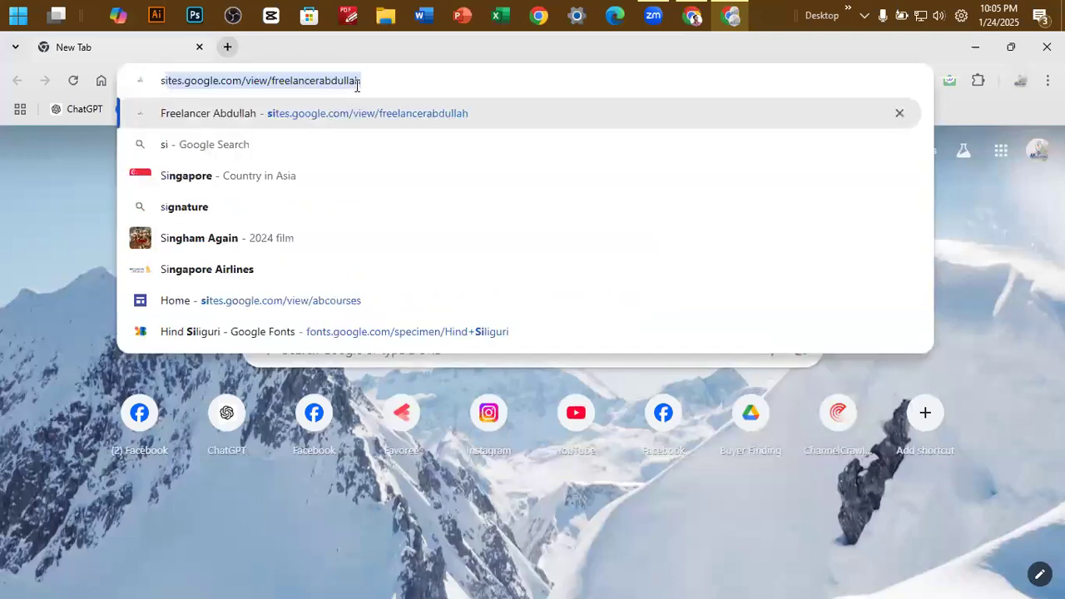
pyautogui.press('Down')
pyautogui.press('Down')
pyautogui.press('Down')
pyautogui.press('Down')
pyautogui.press('Down')
pyautogui.press('Down')
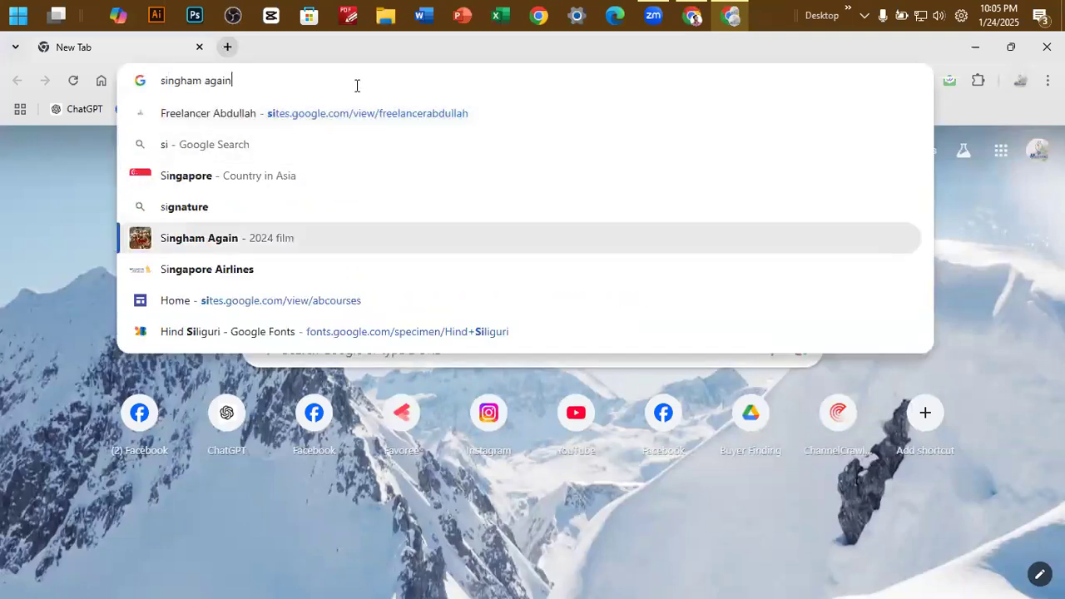
pyautogui.press('Return')
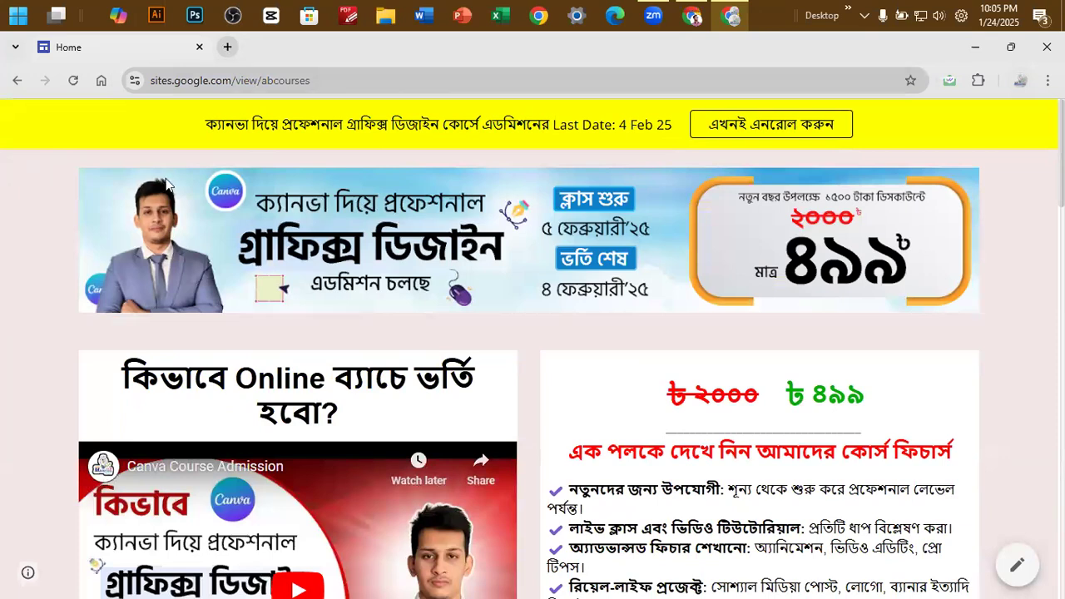
pyautogui.scroll(-1, 924, 273)
pyautogui.scroll(1, 932, 275)
# Switch to the other Chrome window, open Canva in its first tab, and go to the empty tab
pyautogui.click(693, 15)
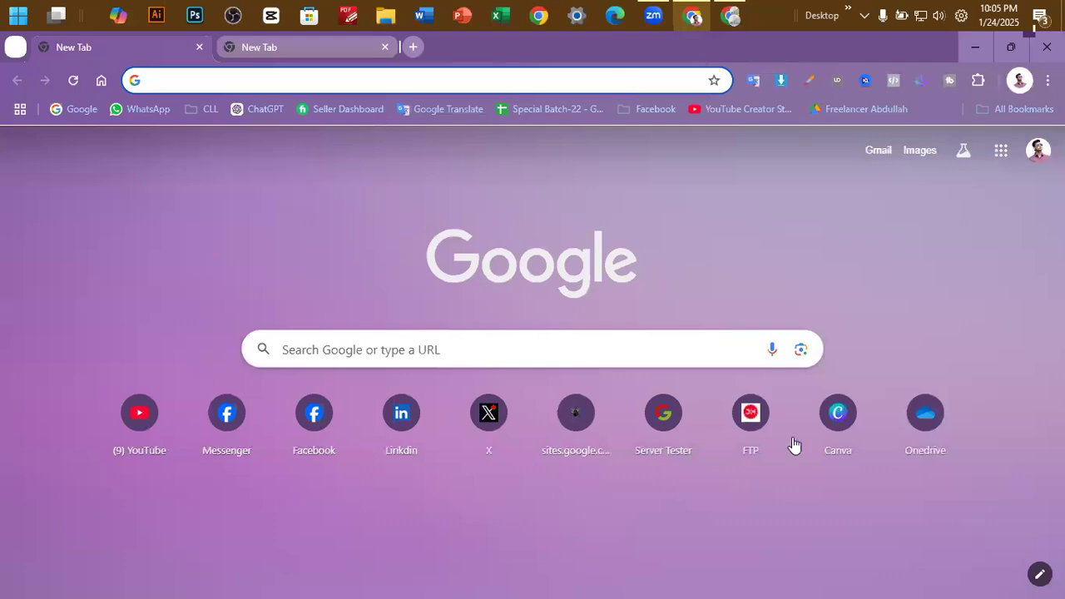
pyautogui.click(824, 421)
pyautogui.click(290, 50)
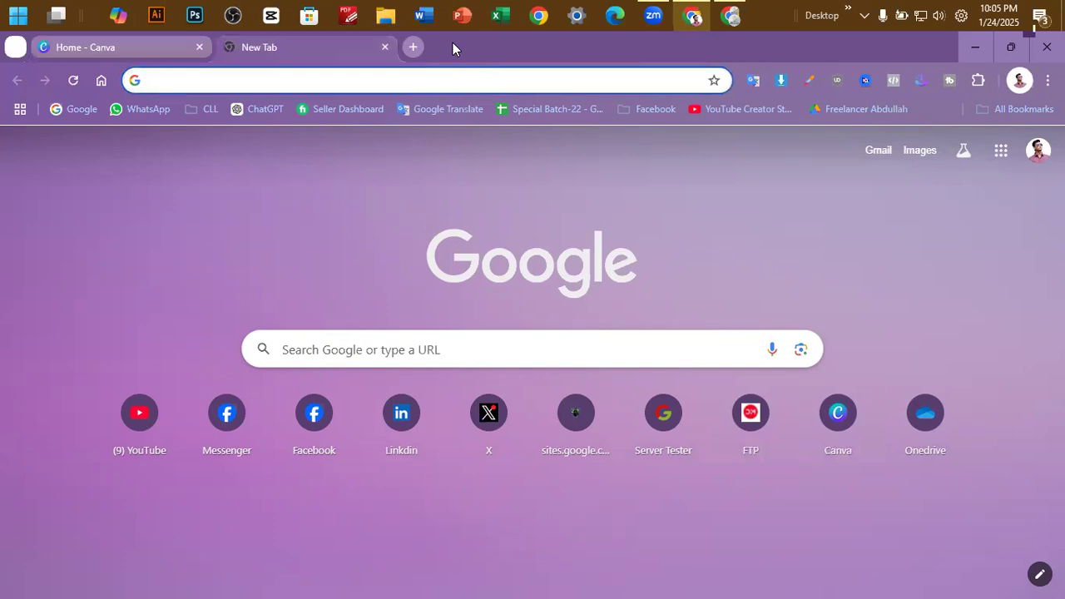
# Search Google for "photo manipulation"
pyautogui.write('photo')
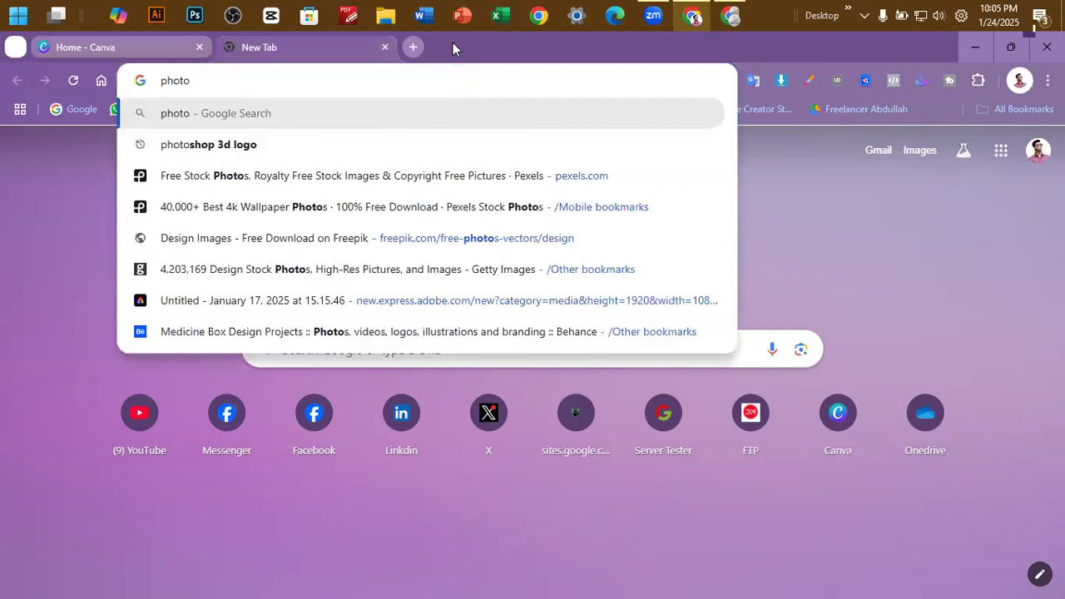
pyautogui.write(' manu')
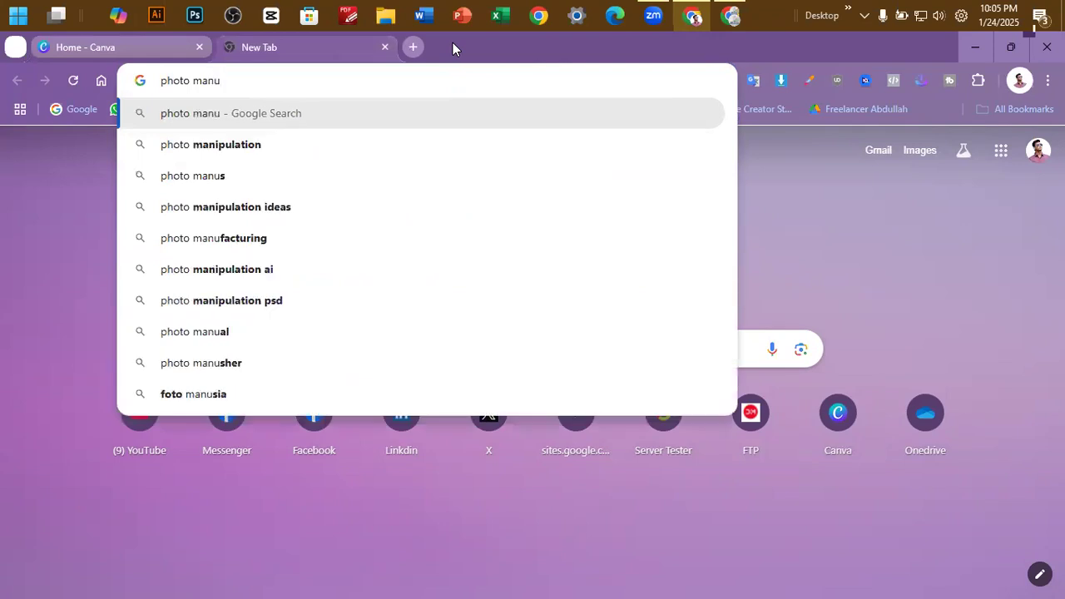
pyautogui.write('pu')
pyautogui.press('Down')
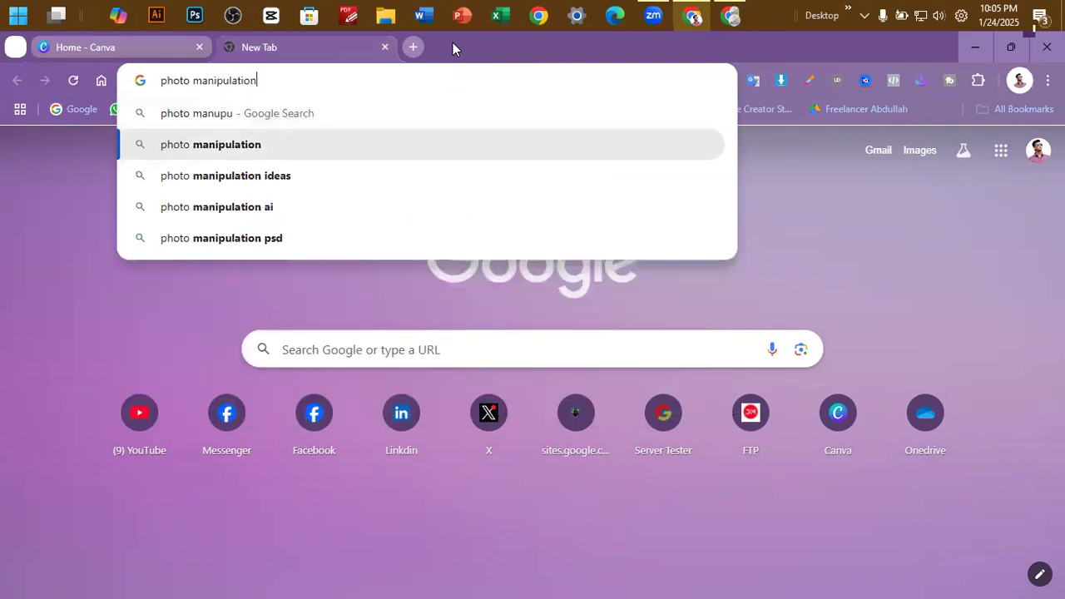
pyautogui.press('Return')
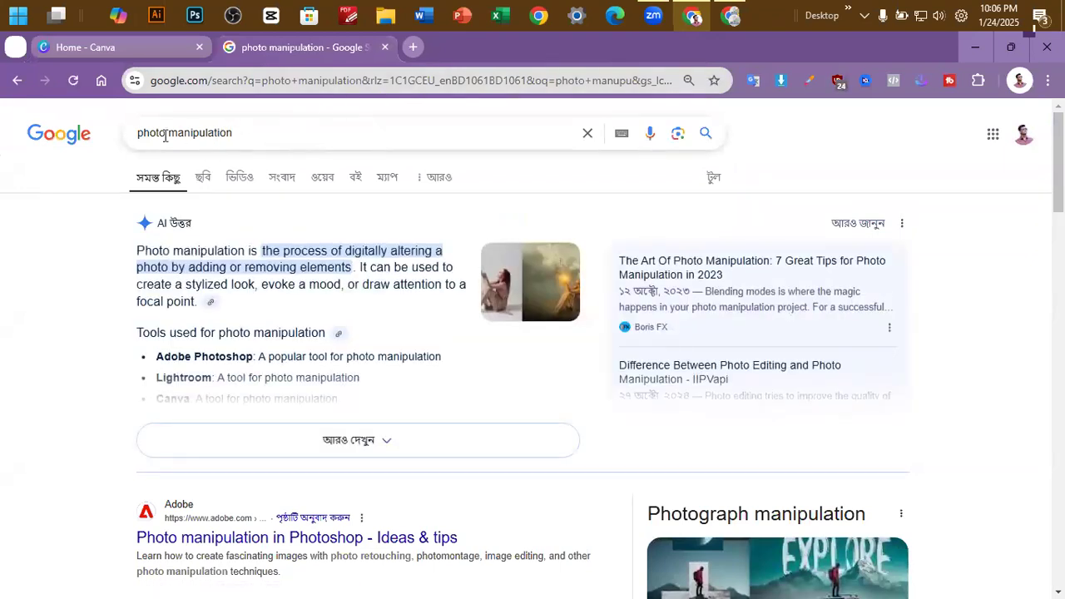
# Change the search to "photo ads manipulation" and show the image results
pyautogui.moveTo(255, 135); pyautogui.dragTo(172, 137)
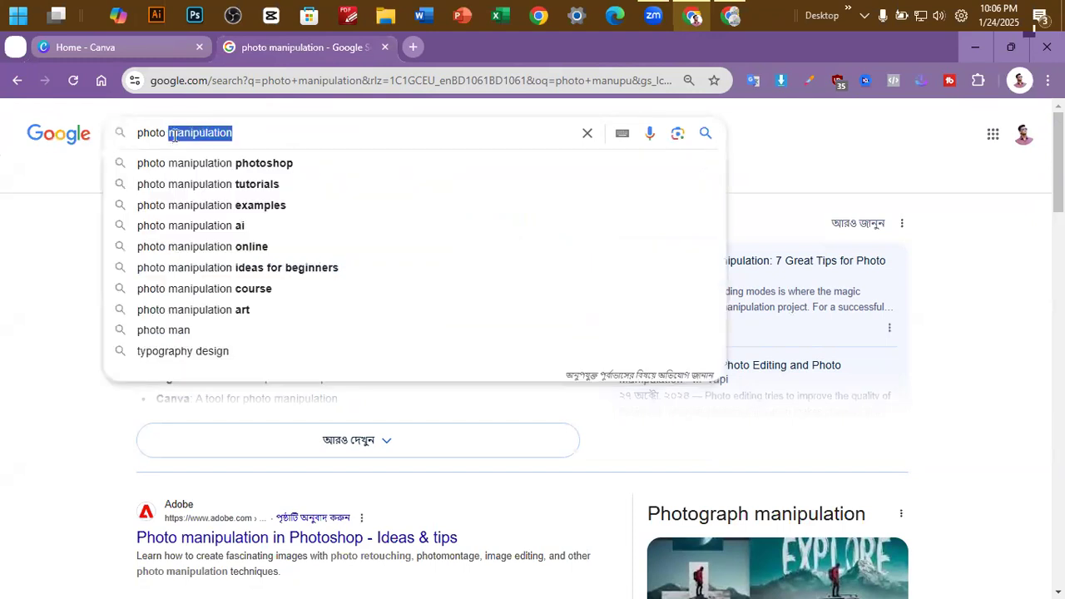
pyautogui.click(174, 136)
pyautogui.write('ads')
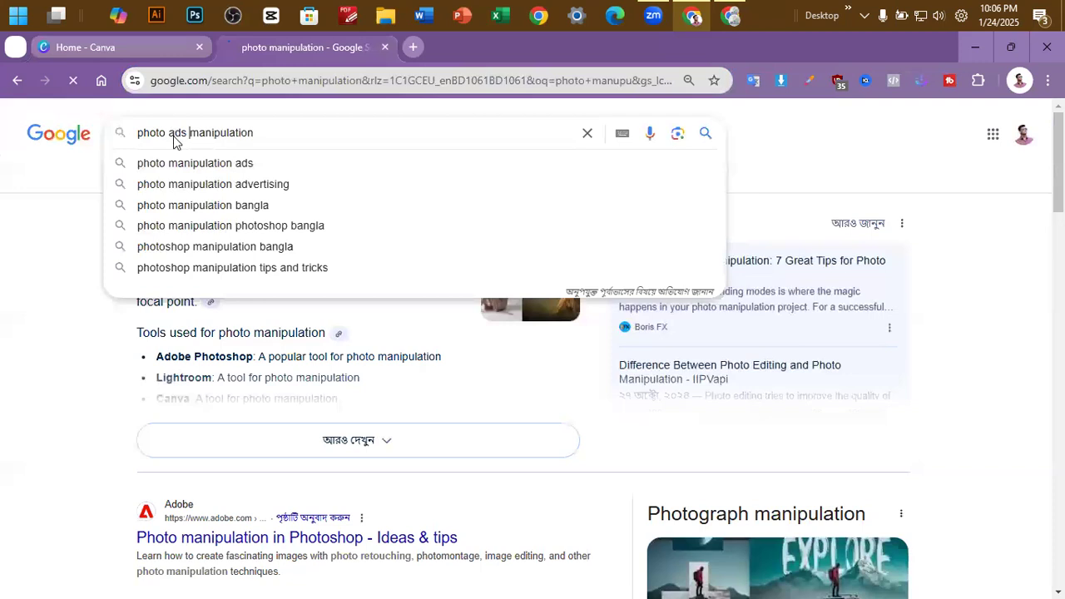
pyautogui.press('Return')
pyautogui.click(202, 177)
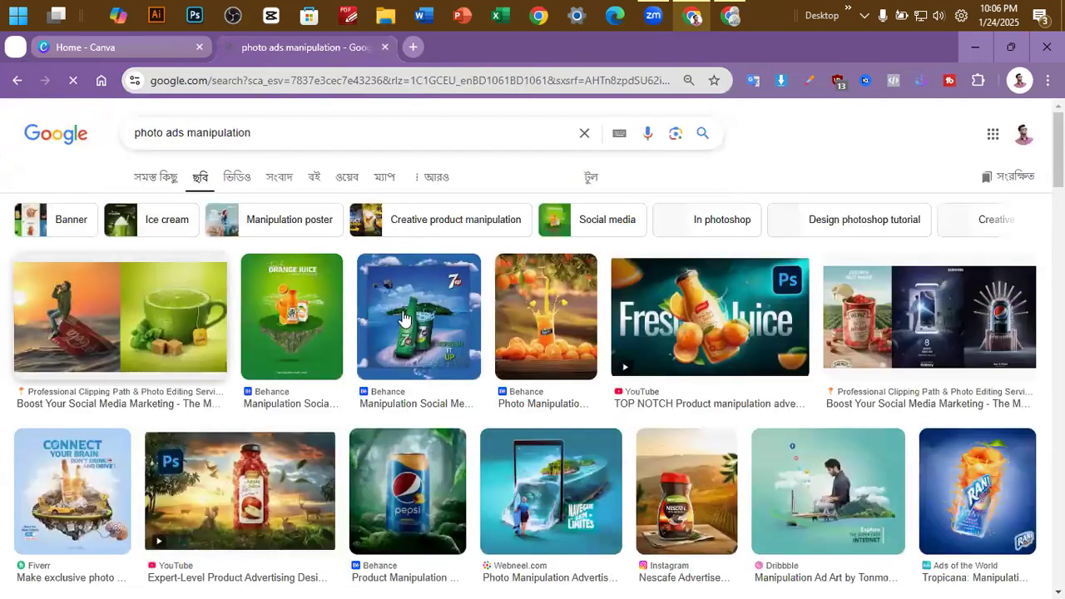
# Preview the green Orange Juice ad from Behance and examine its composition up close
pyautogui.click(304, 316)
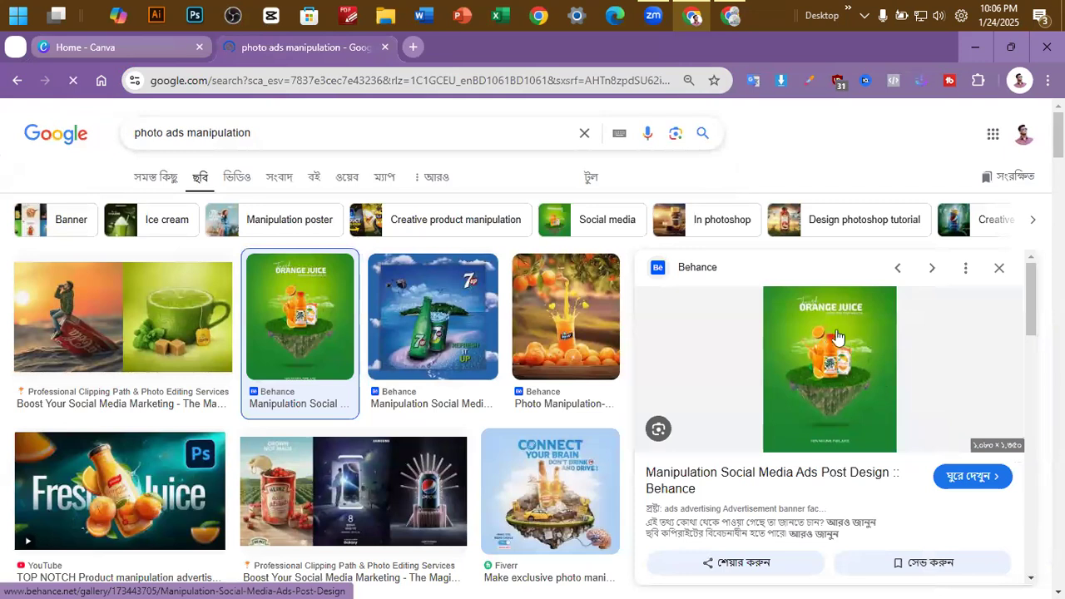
pyautogui.scroll(5, 910, 408)
pyautogui.scroll(1, 914, 414)
pyautogui.scroll(1, 806, 345)
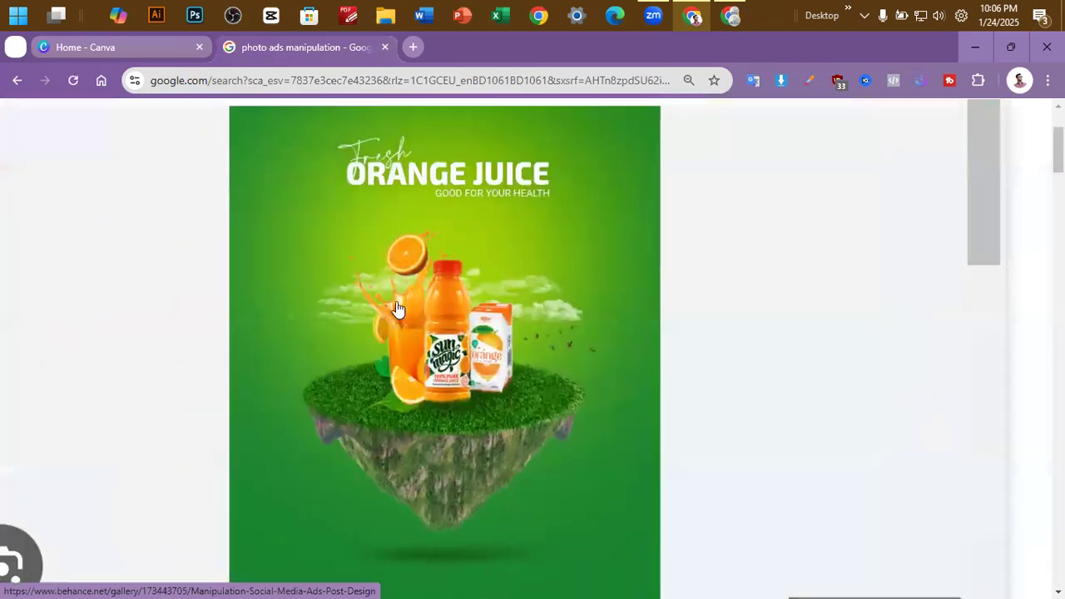
pyautogui.scroll(-1, 430, 303)
pyautogui.scroll(-1, 429, 303)
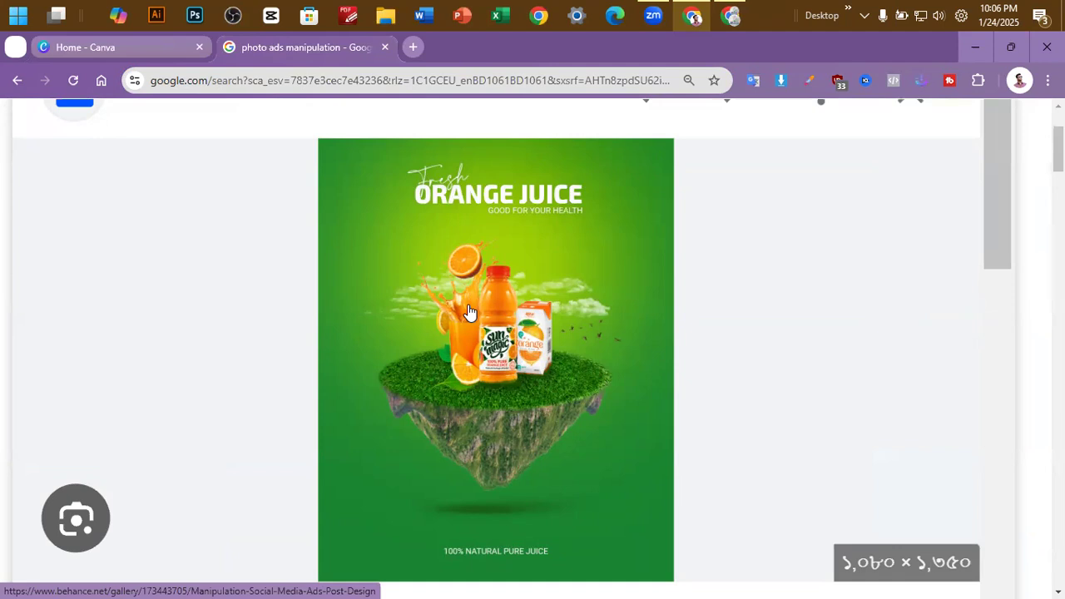
pyautogui.scroll(-3, 469, 313)
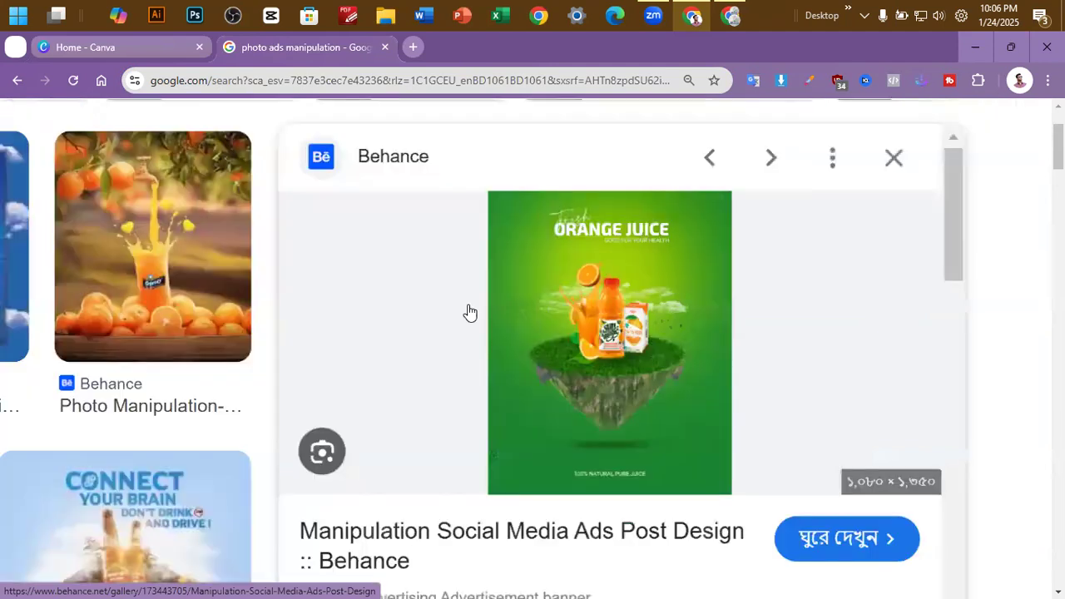
pyautogui.scroll(2, 656, 290)
pyautogui.scroll(3, 656, 290)
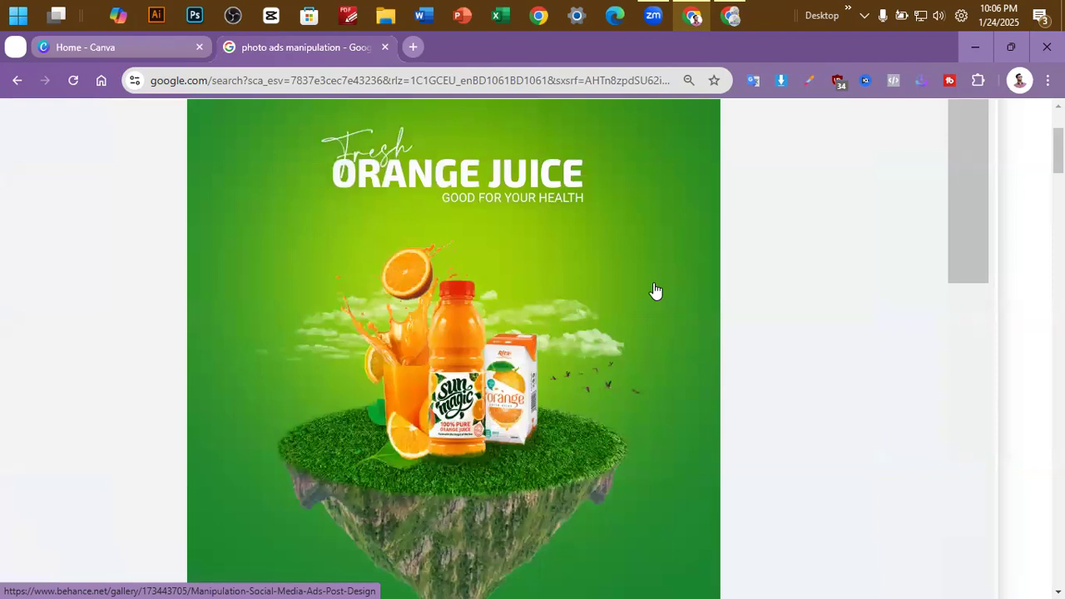
pyautogui.scroll(-5, 656, 291)
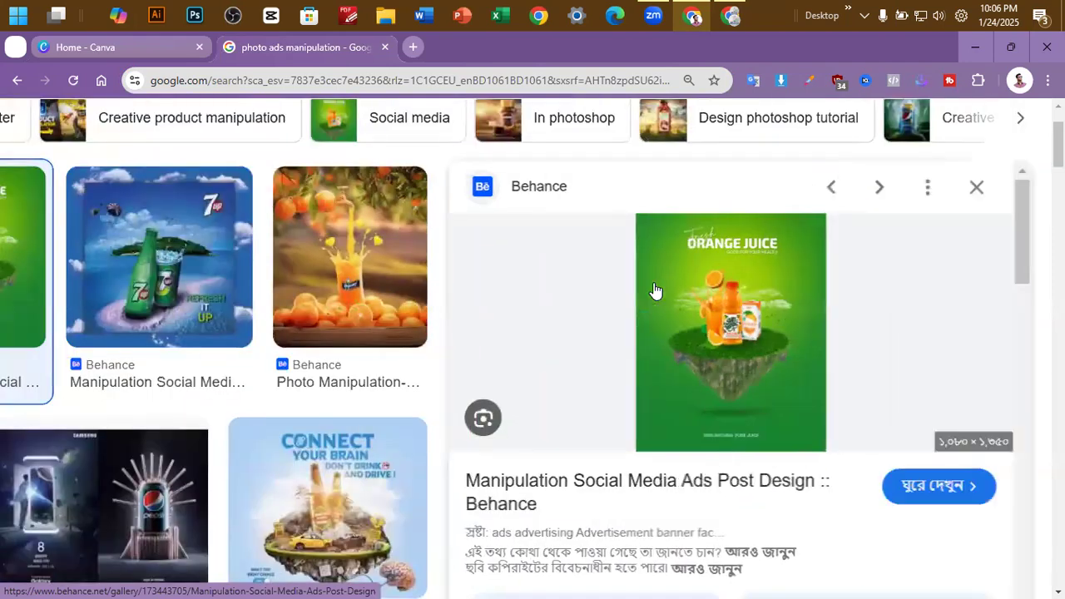
# Preview the Fresh Juice product manipulation image from YouTube and examine its enlarged version
pyautogui.hscroll(-3, 257, 407)
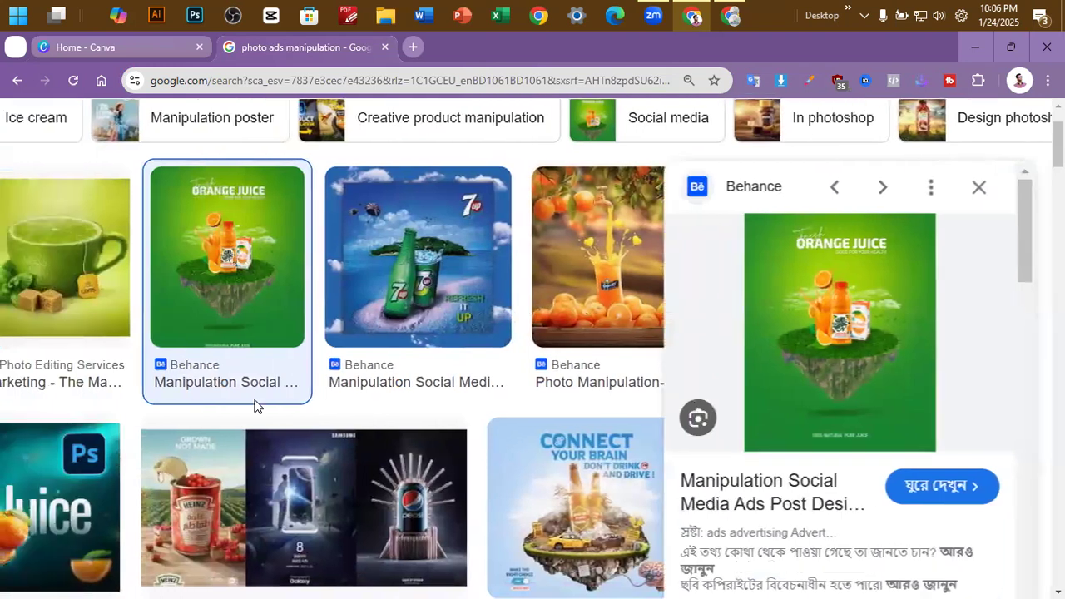
pyautogui.hscroll(-2, 257, 406)
pyautogui.scroll(-3, 256, 407)
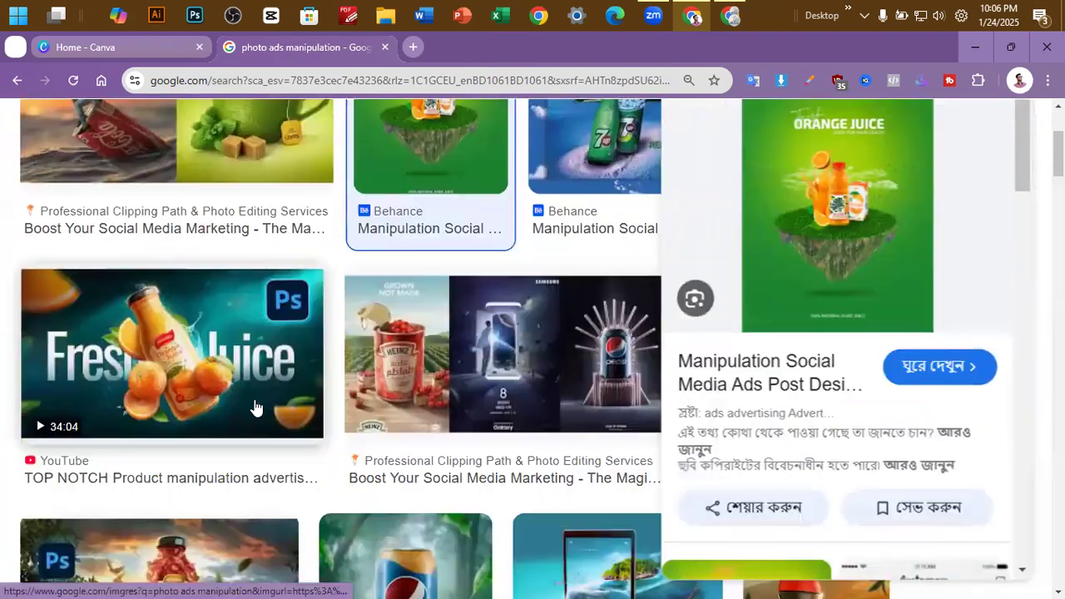
pyautogui.click(181, 345)
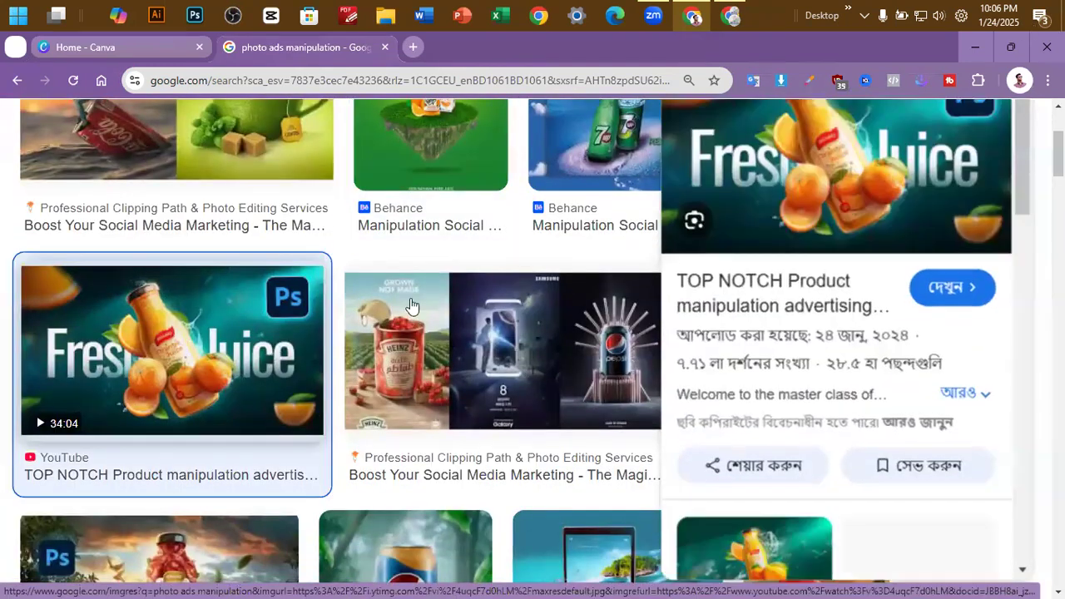
pyautogui.hscroll(1, 613, 281)
pyautogui.hscroll(3, 614, 281)
pyautogui.scroll(1, 614, 281)
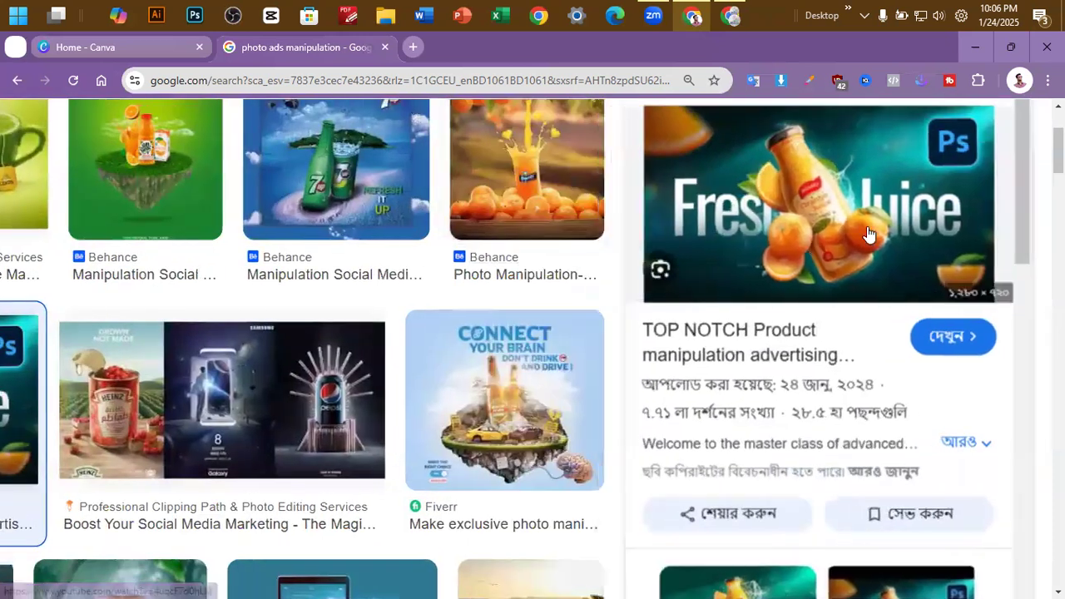
pyautogui.scroll(-1, 492, 378)
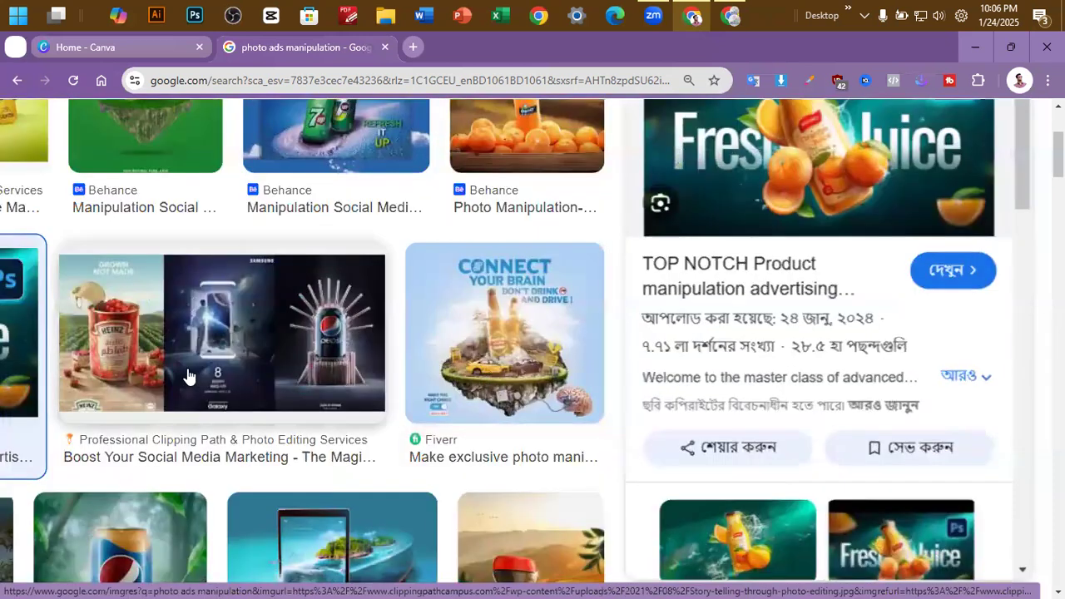
# Preview the Heinz, Samsung and Pepsi collage, the Nescafe ad, and the Fanta lemon ad among the image results
pyautogui.click(189, 374)
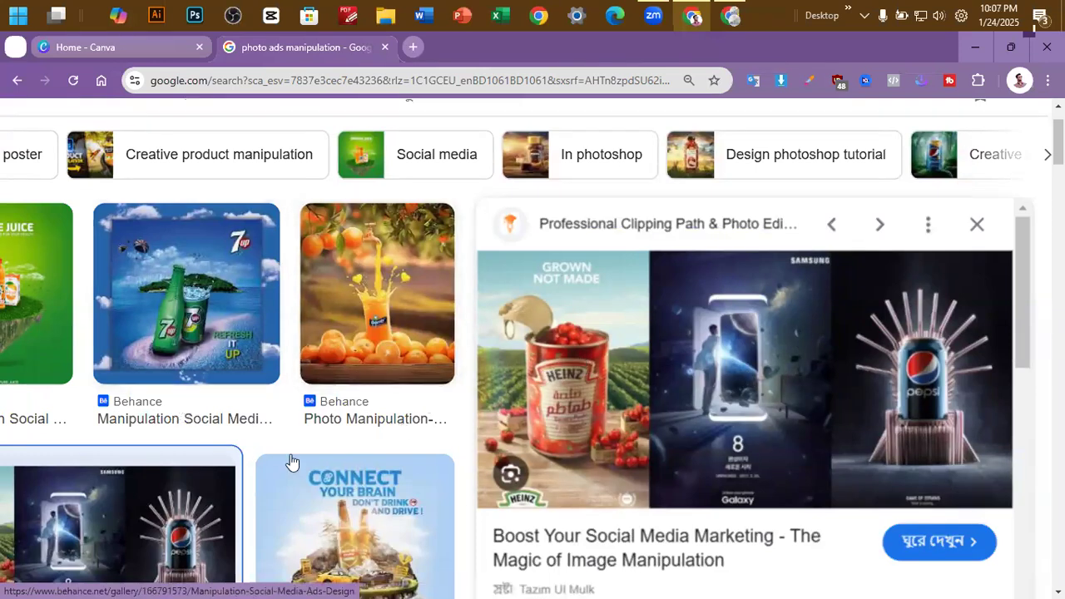
pyautogui.scroll(-4, 291, 460)
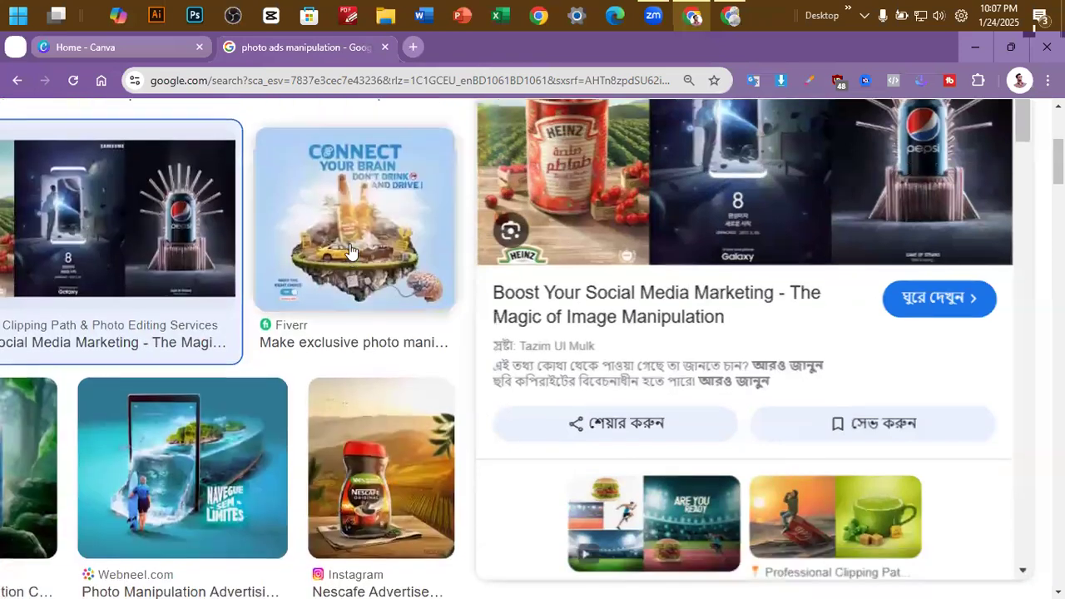
pyautogui.scroll(-1, 247, 466)
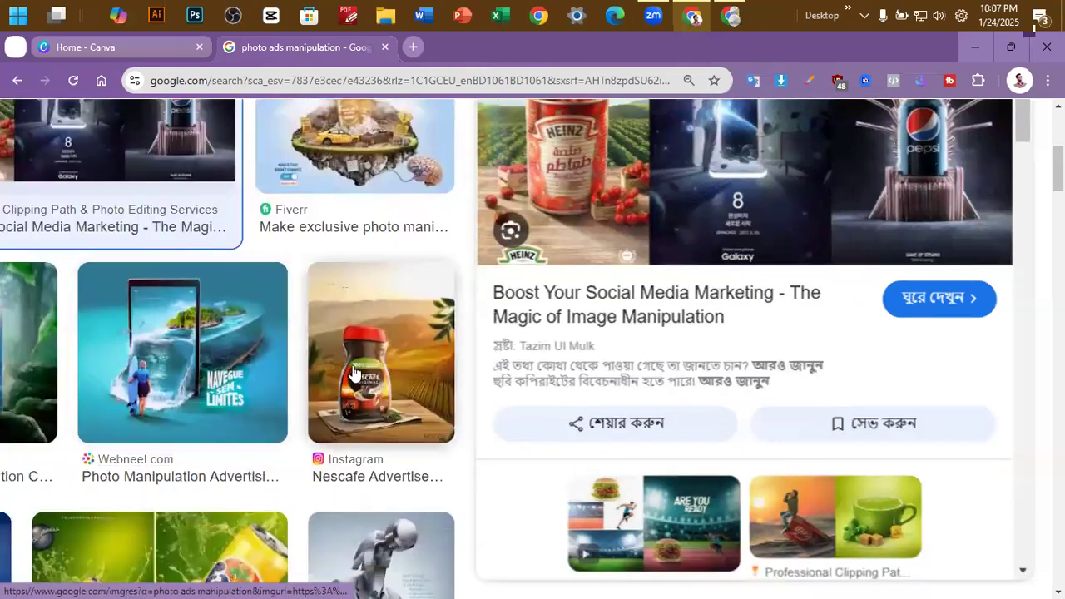
pyautogui.click(353, 373)
pyautogui.scroll(-3, 353, 374)
pyautogui.click(188, 367)
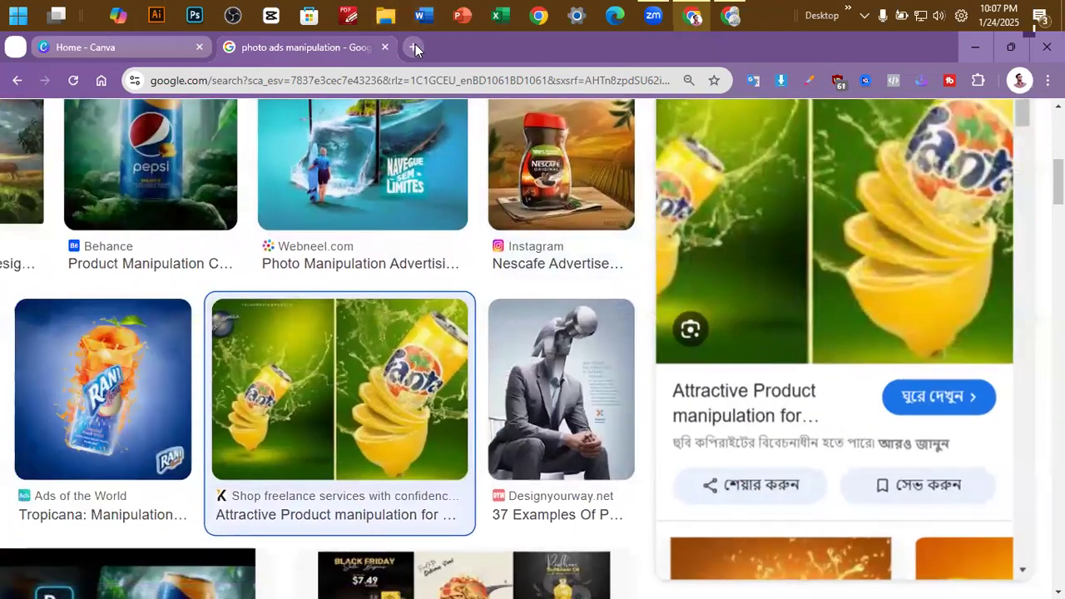
# Search Google for "facewash ads" in a new tab and show the image results
pyautogui.click(414, 47)
pyautogui.write('facew')
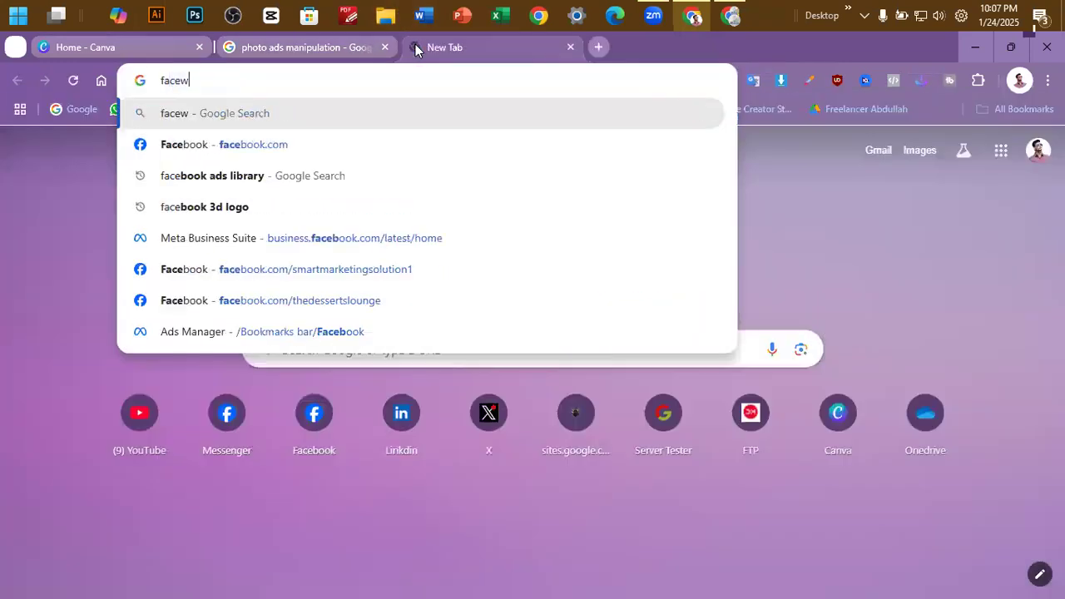
pyautogui.write('ash ads')
pyautogui.press('Return')
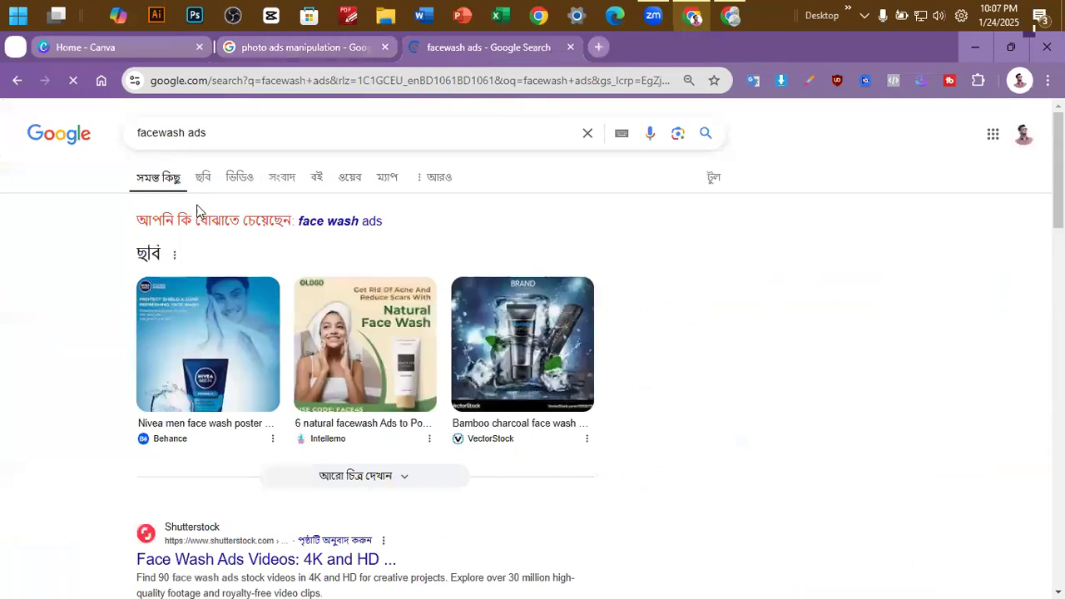
pyautogui.click(202, 182)
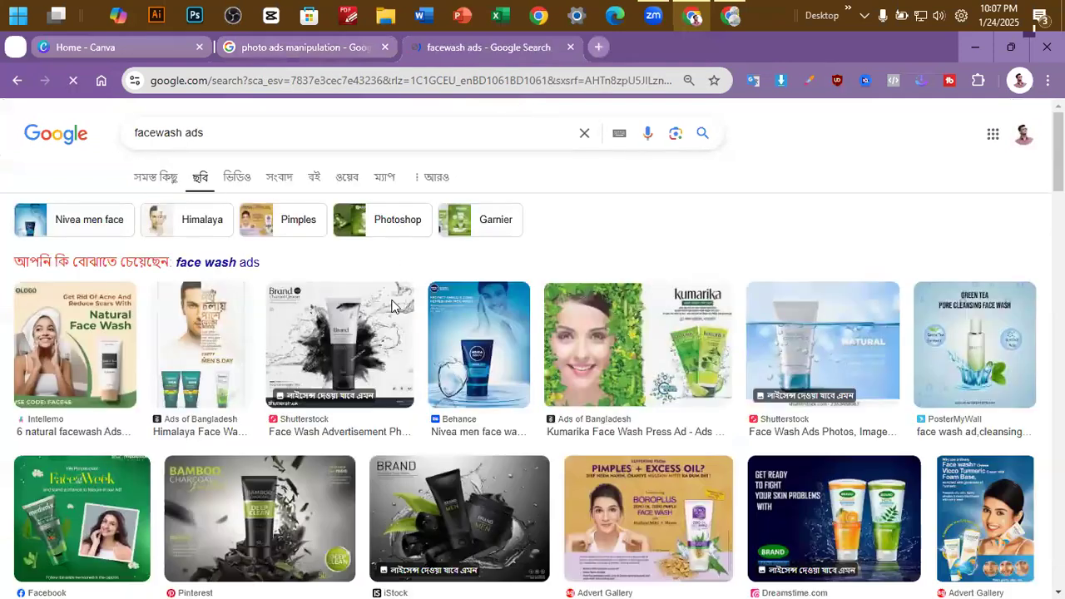
# Preview the Nivea men face wash poster from Behance, examine it up close, and browse the related images
pyautogui.click(452, 322)
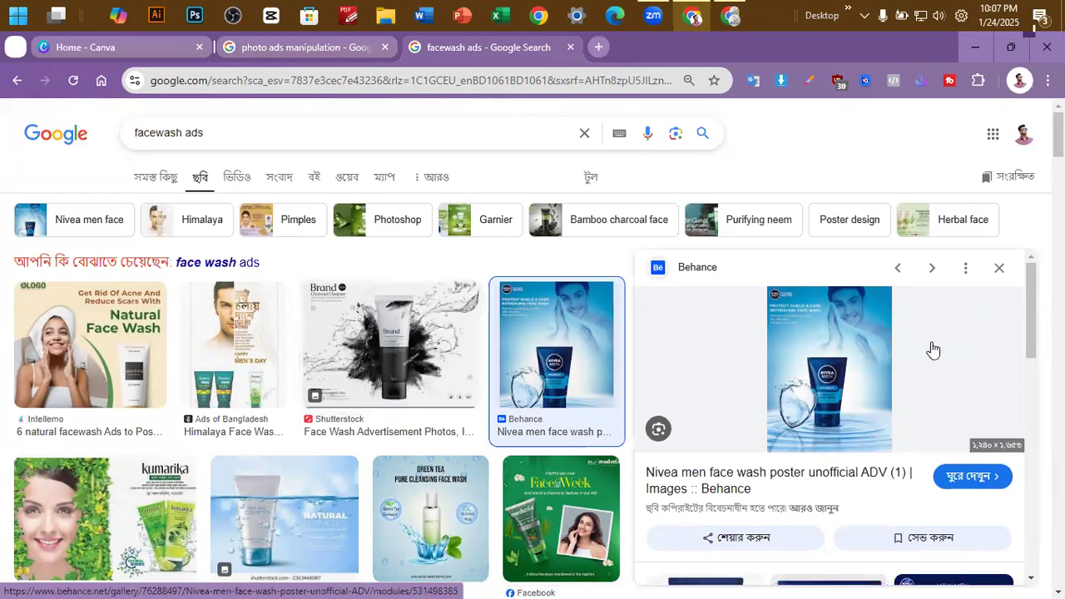
pyautogui.scroll(3, 932, 349)
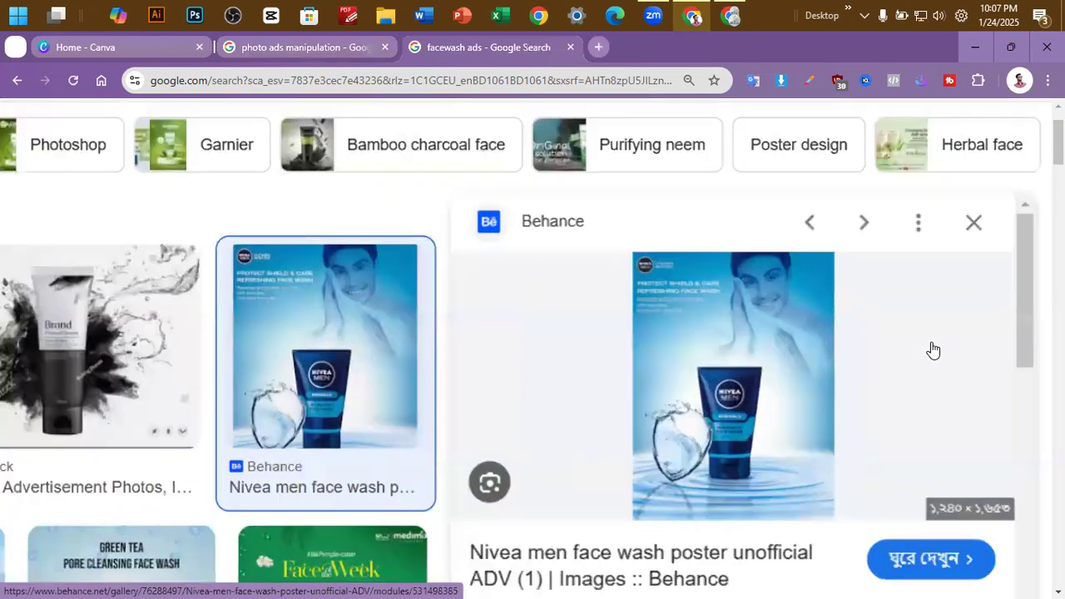
pyautogui.scroll(1, 932, 350)
pyautogui.scroll(-3, 930, 352)
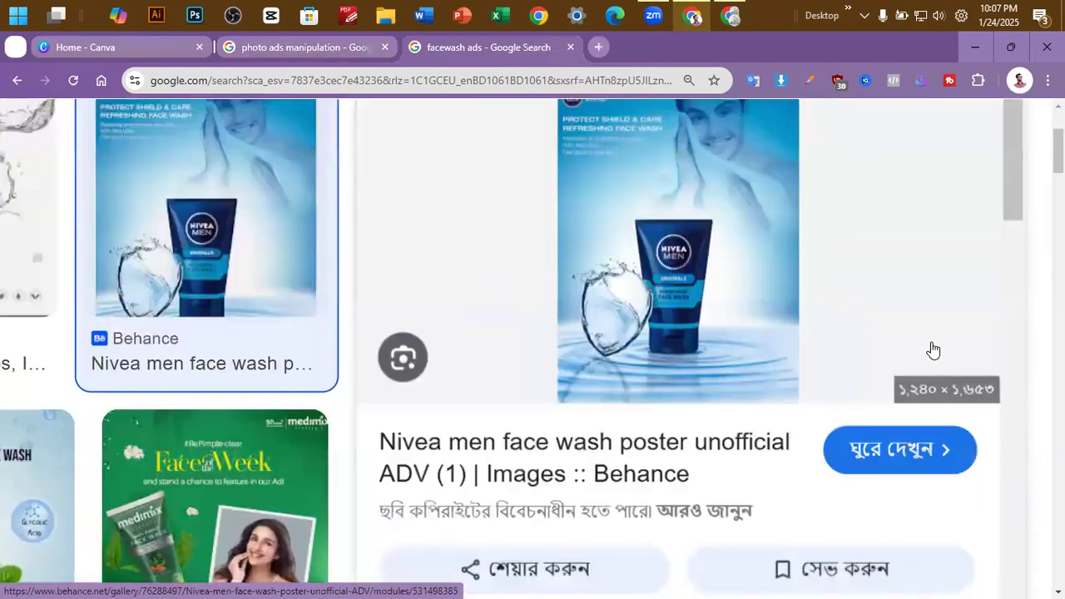
pyautogui.scroll(-2, 760, 331)
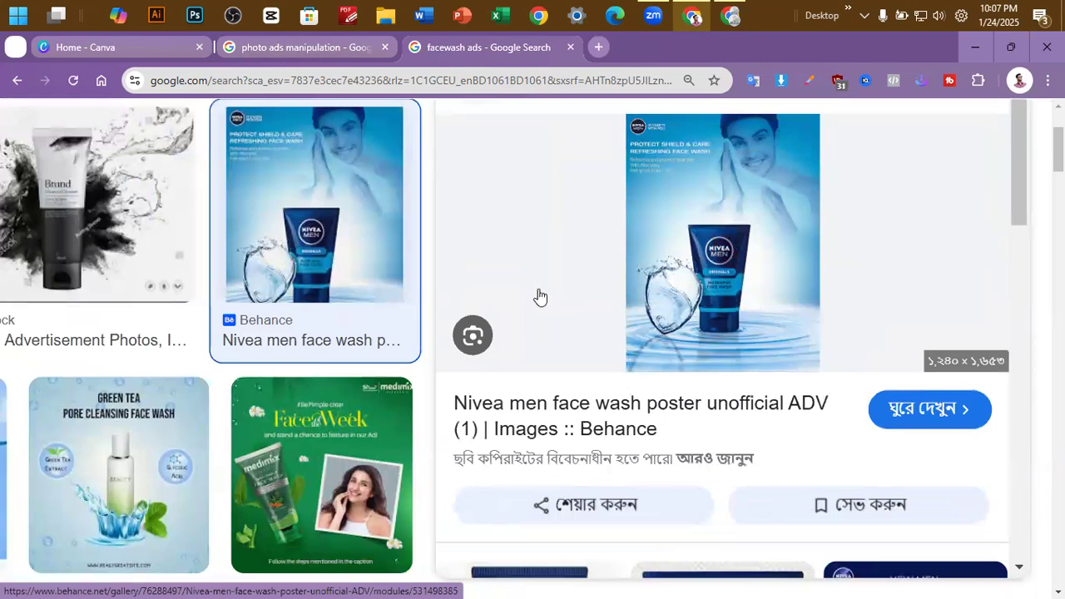
pyautogui.scroll(-5, 539, 296)
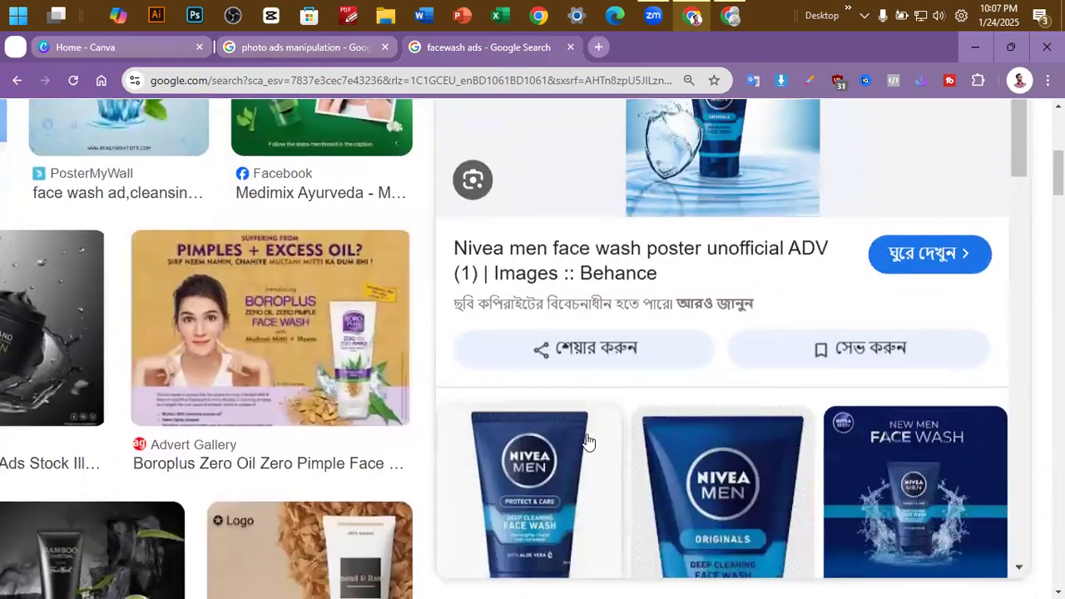
# Preview the Dreamstime advertisement banner with the orange and neem face wash tubes and examine it up close
pyautogui.scroll(2, 587, 442)
pyautogui.scroll(-3, 588, 442)
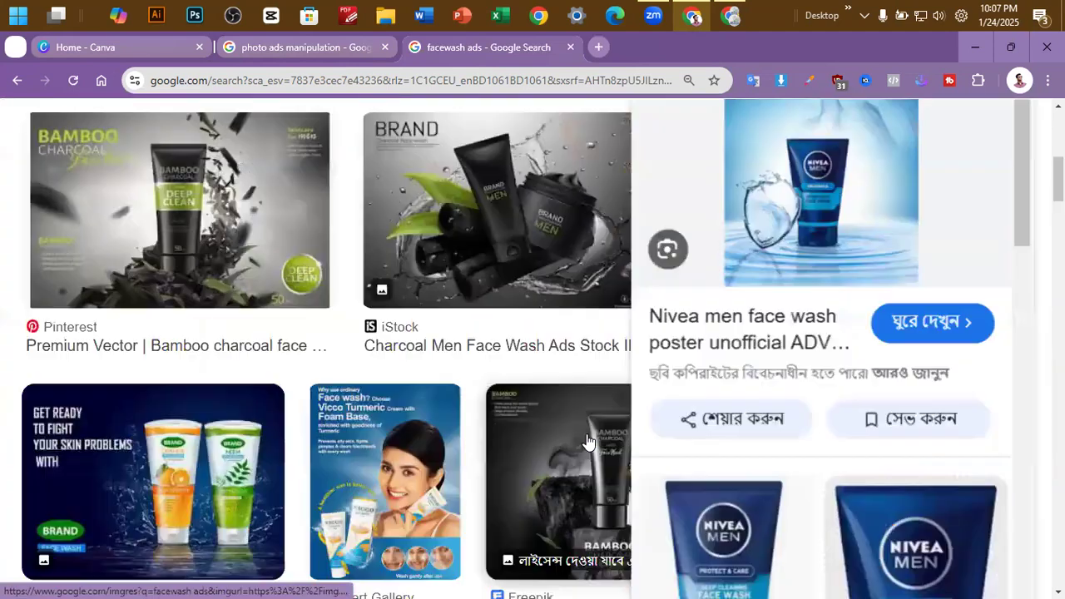
pyautogui.click(198, 320)
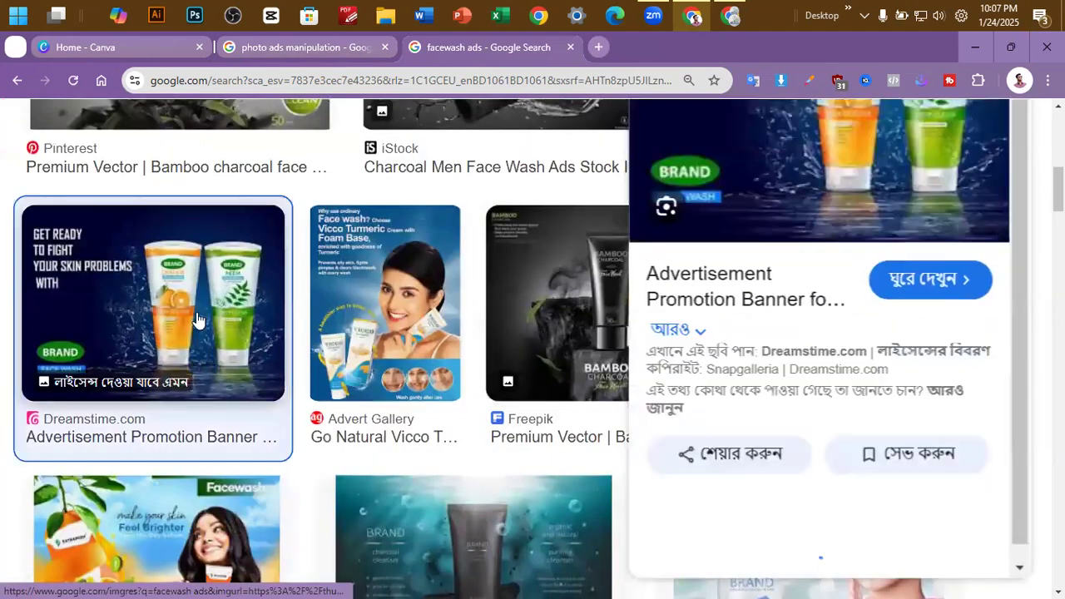
pyautogui.scroll(1, 589, 281)
pyautogui.scroll(1, 590, 281)
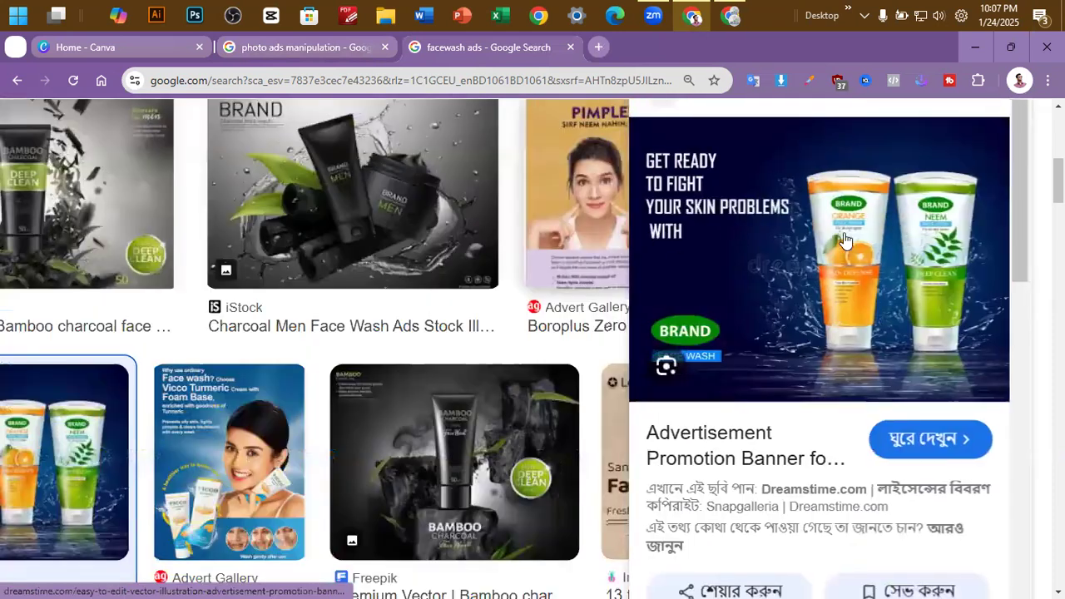
pyautogui.scroll(-8, 499, 350)
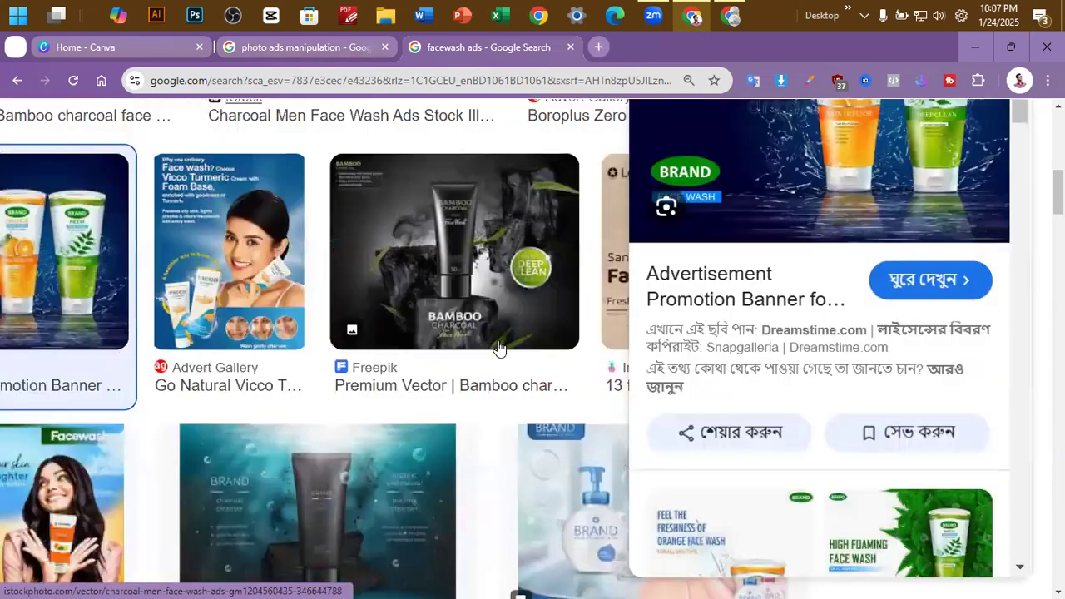
# Preview the green Garnier face wash poster from the YouTube Photoshop tutorial and examine its design details up close
pyautogui.scroll(-2, 499, 349)
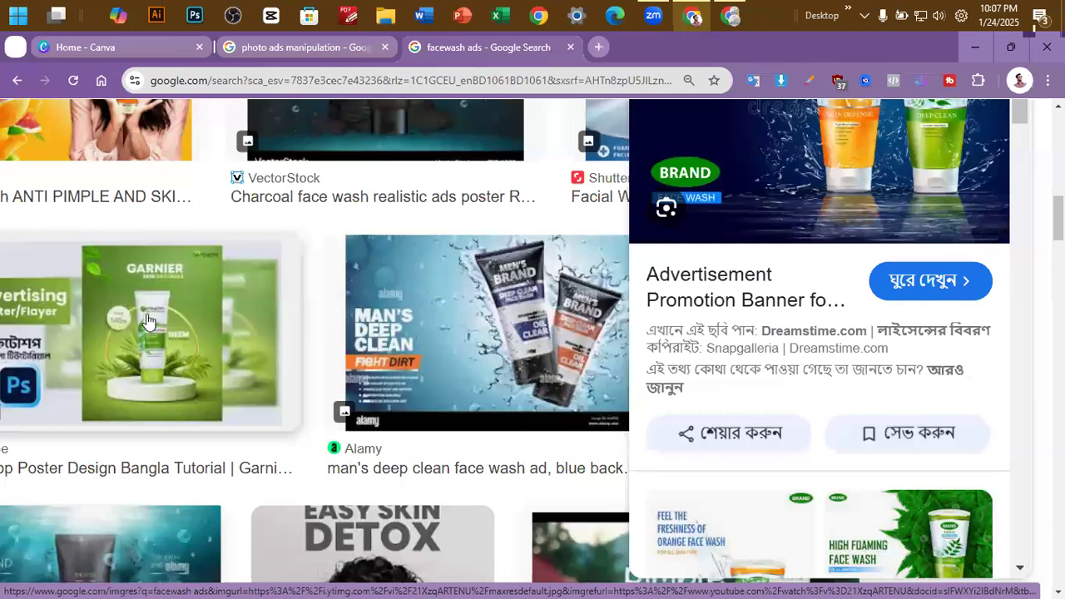
pyautogui.click(146, 321)
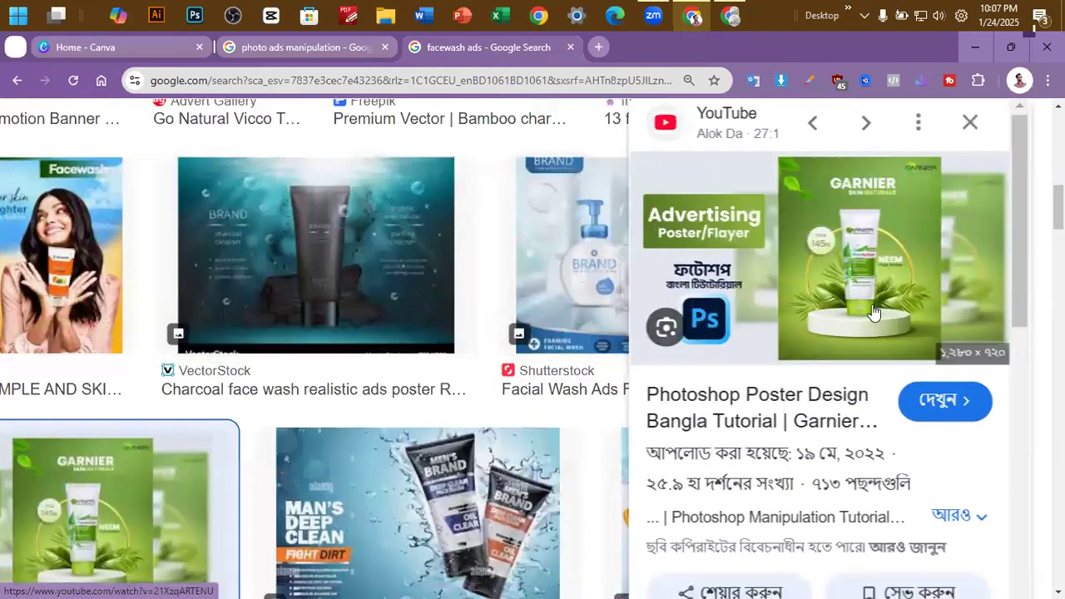
pyautogui.scroll(4, 874, 312)
pyautogui.scroll(1, 874, 313)
pyautogui.hscroll(1, 874, 312)
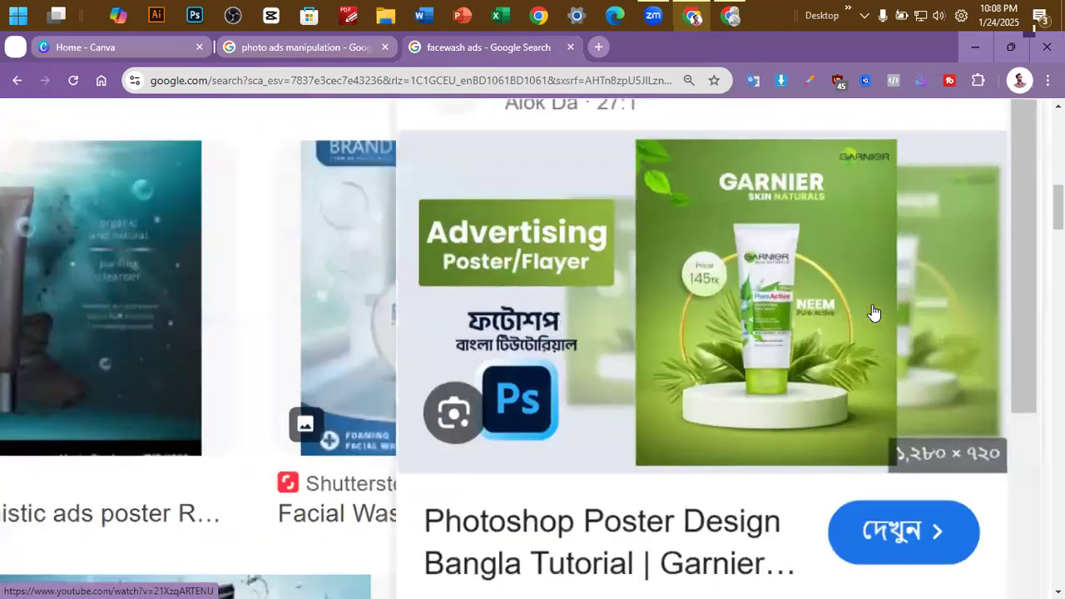
pyautogui.scroll(2, 874, 313)
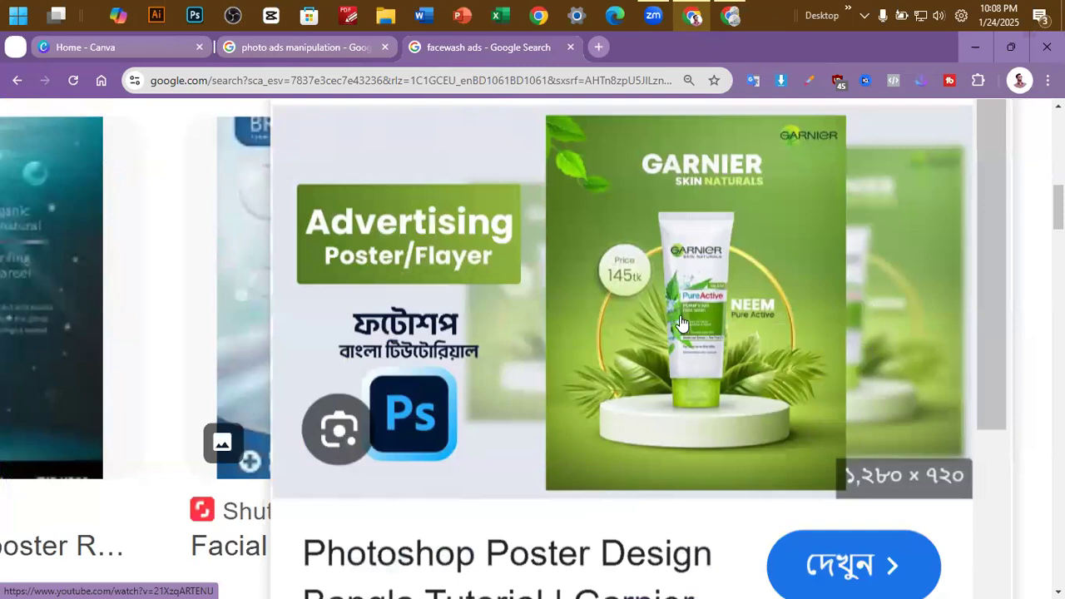
pyautogui.scroll(1, 758, 322)
pyautogui.scroll(2, 758, 323)
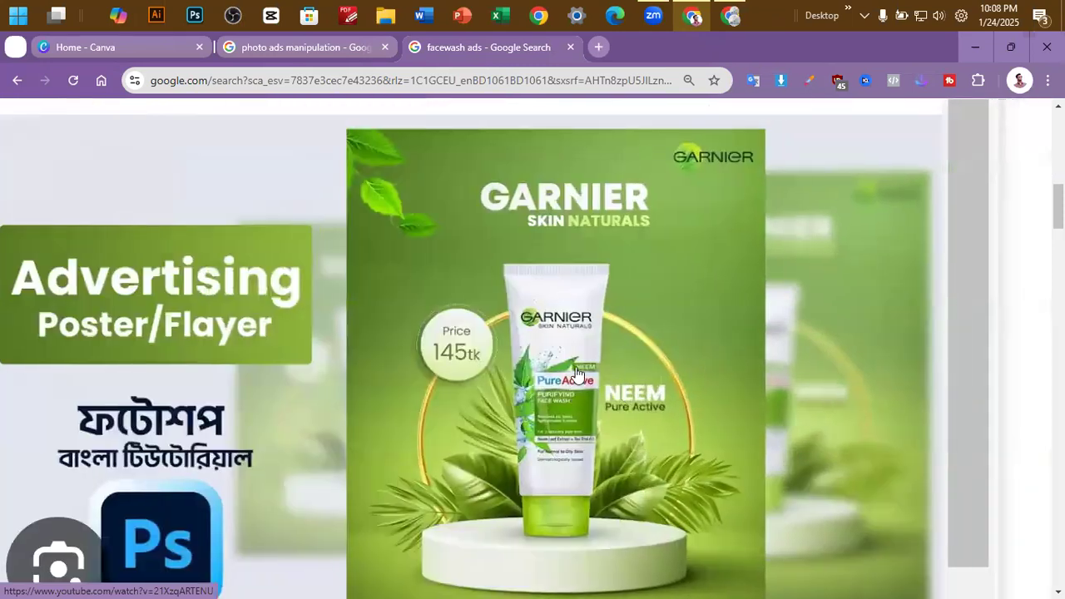
pyautogui.scroll(-1, 629, 379)
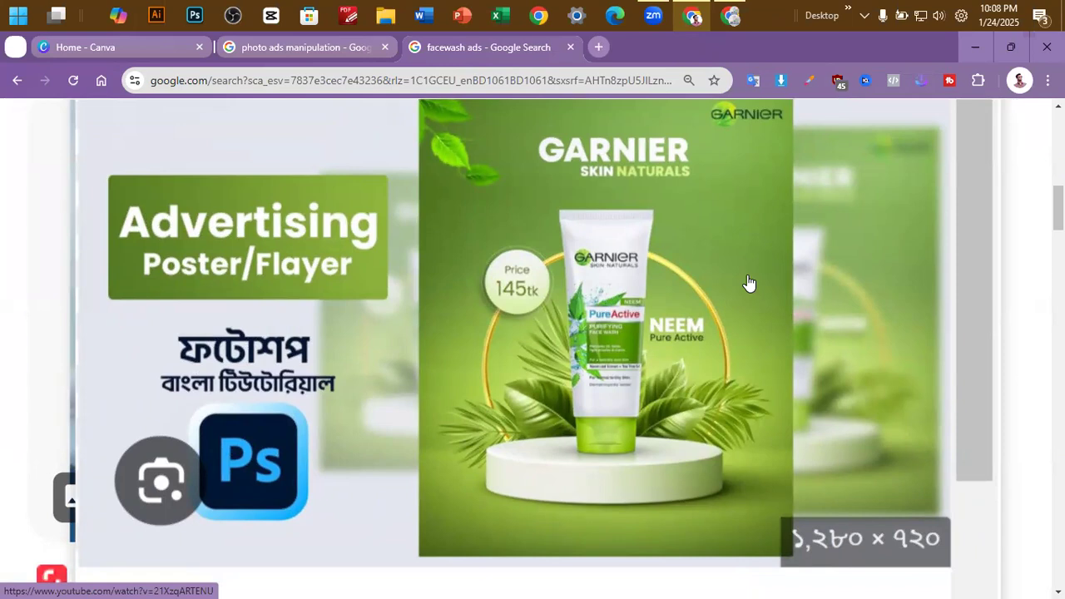
# Search Google for "cold ceram" in a new tab and show the image results for cold cream
pyautogui.click(600, 47)
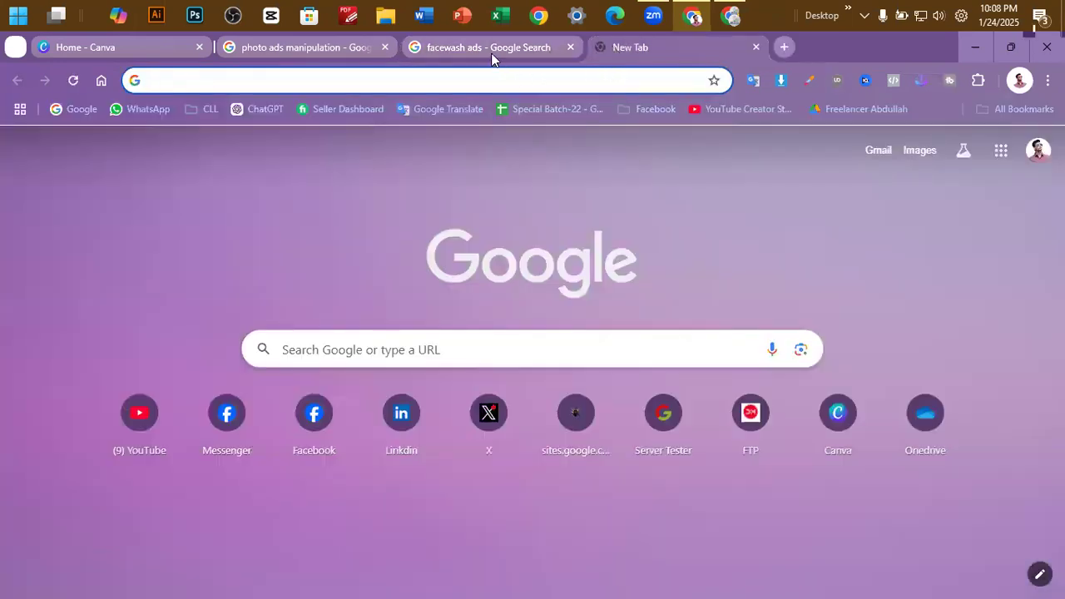
pyautogui.click(491, 54)
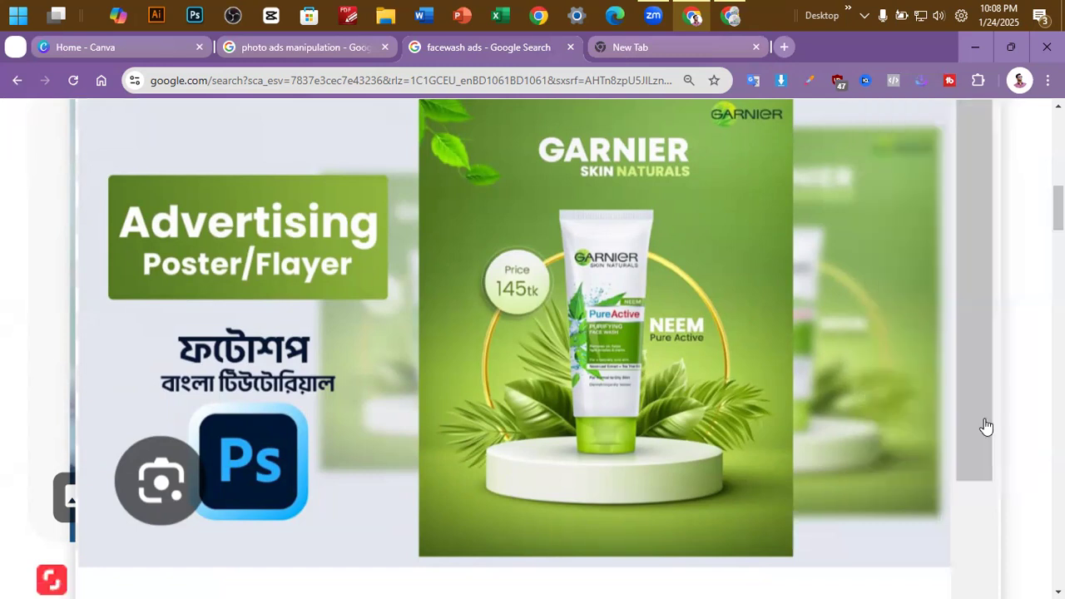
pyautogui.click(651, 52)
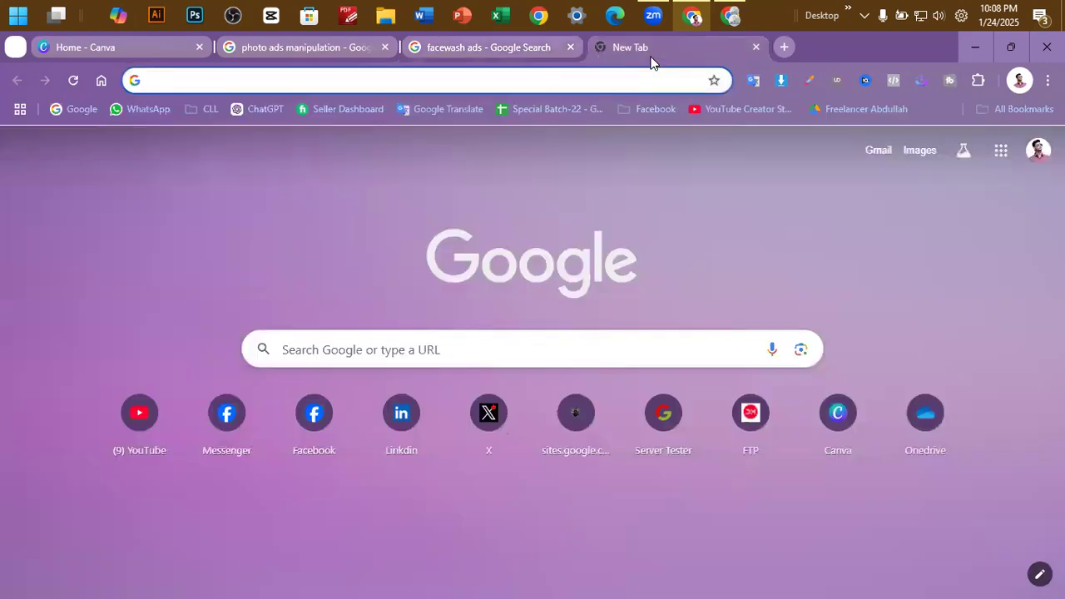
pyautogui.write('ceram ')
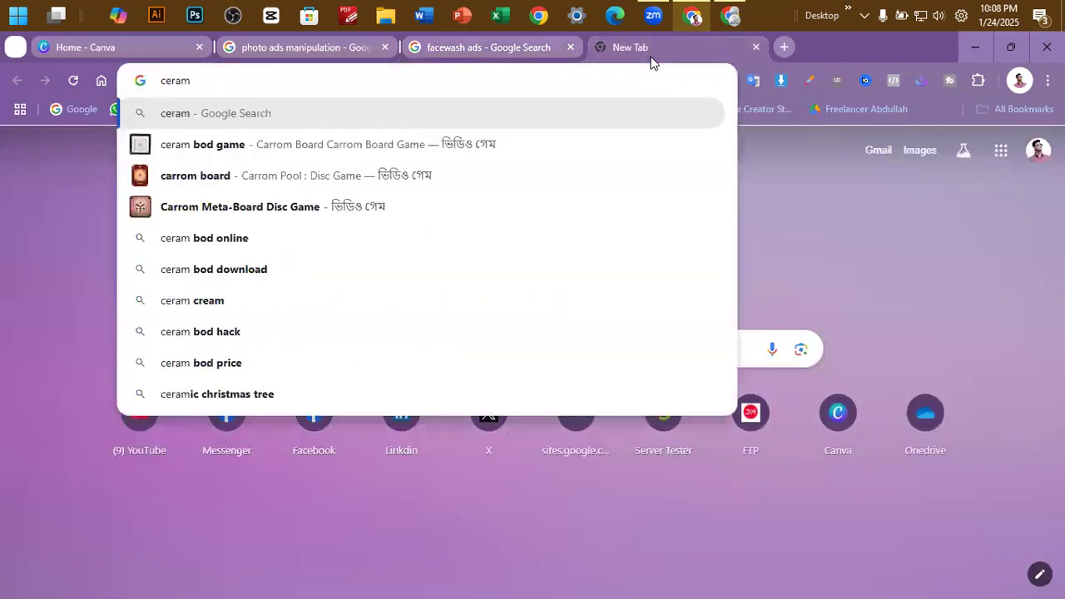
pyautogui.write('col')
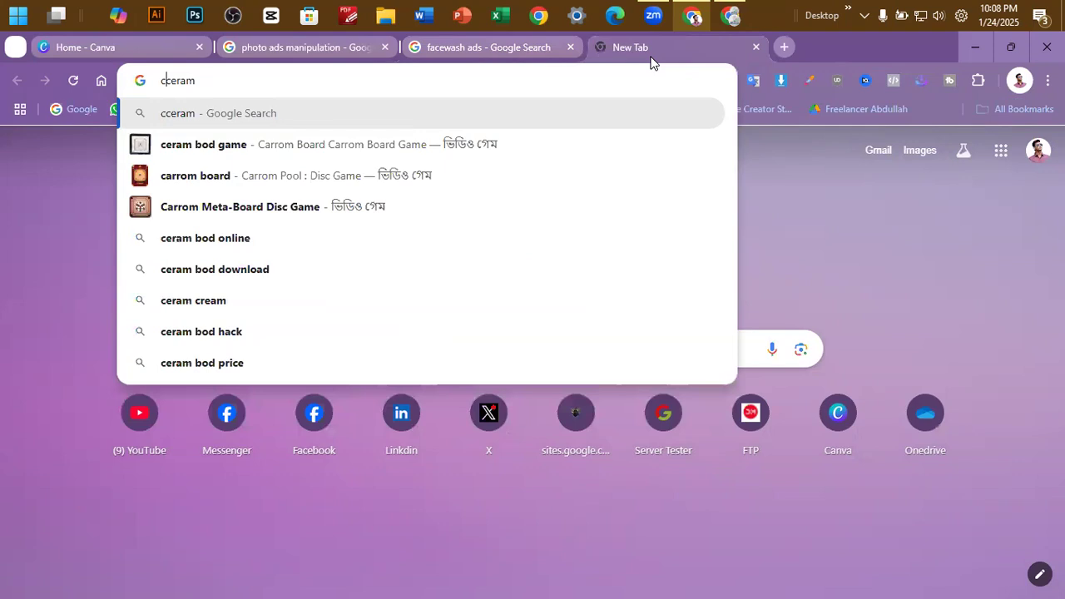
pyautogui.write('d')
pyautogui.press('Return')
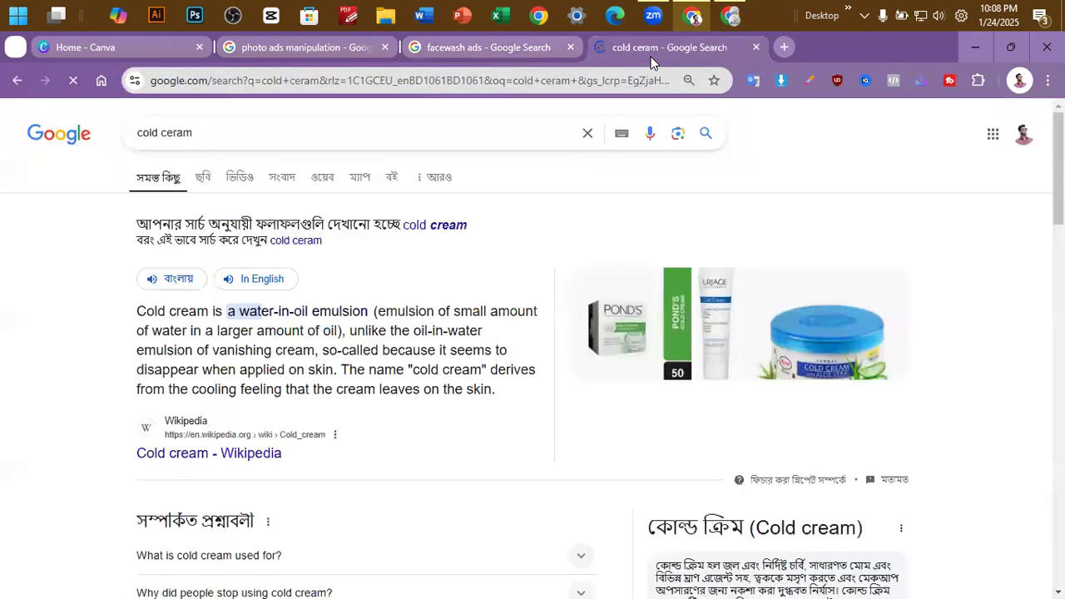
pyautogui.click(202, 178)
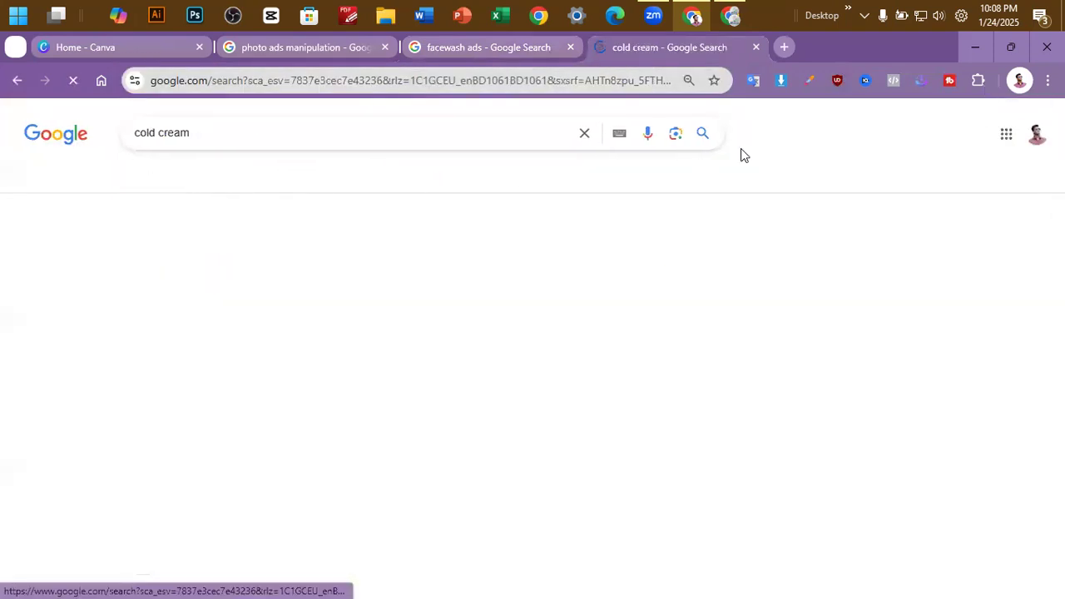
# Preview the Pond's Moisturising Cold Cream jar from Carnesia, browse nearby product photos, and return to the enlarged Garnier poster for comparison
pyautogui.scroll(-3, 440, 325)
pyautogui.scroll(2, 442, 325)
pyautogui.click(408, 400)
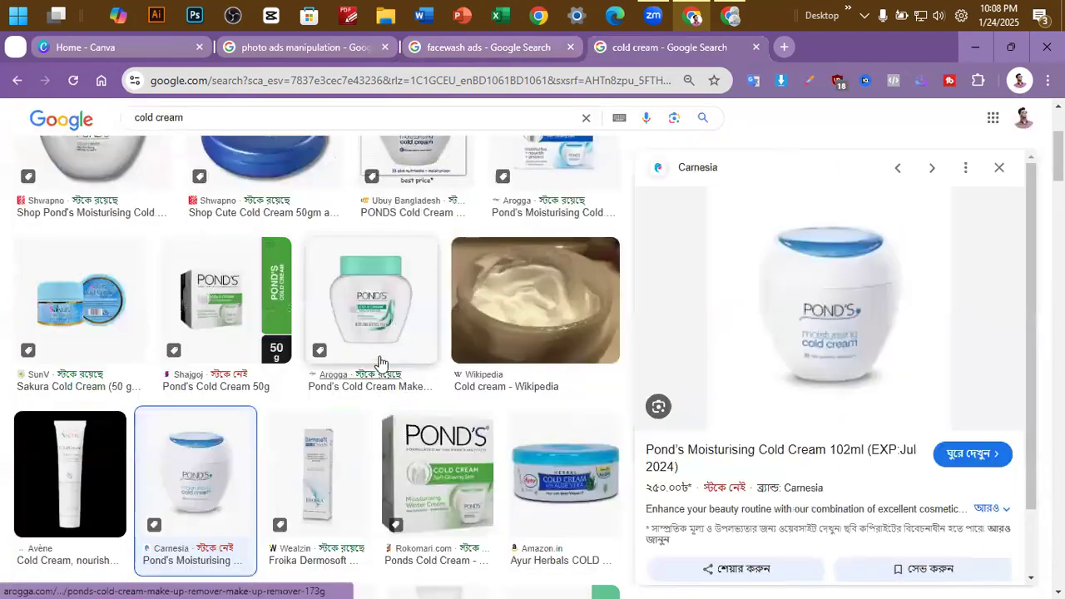
pyautogui.scroll(1, 404, 399)
pyautogui.scroll(1, 366, 358)
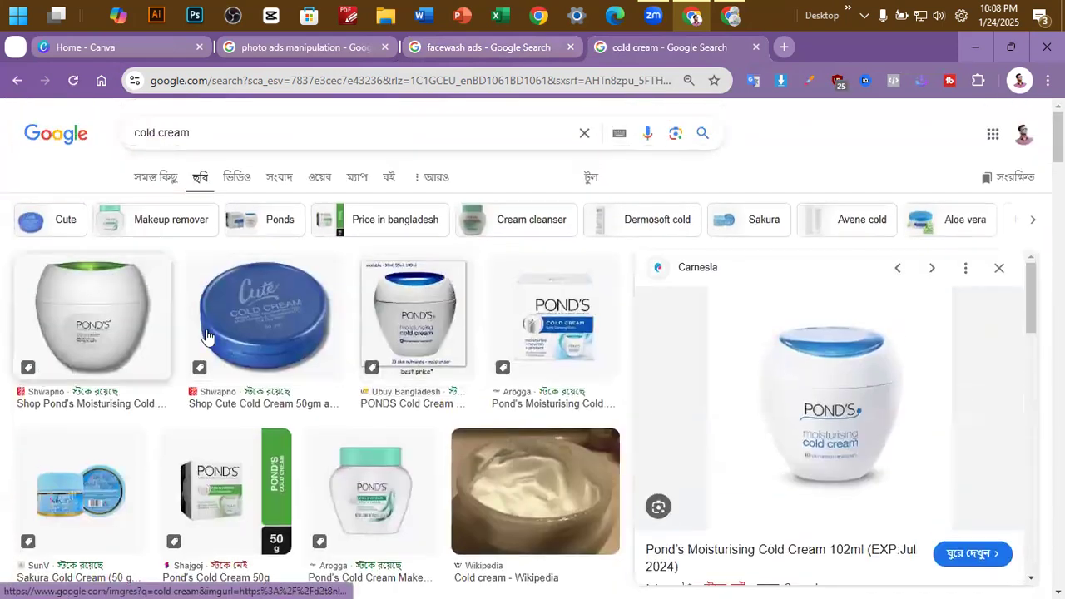
pyautogui.scroll(-3, 369, 361)
pyautogui.scroll(-1, 584, 360)
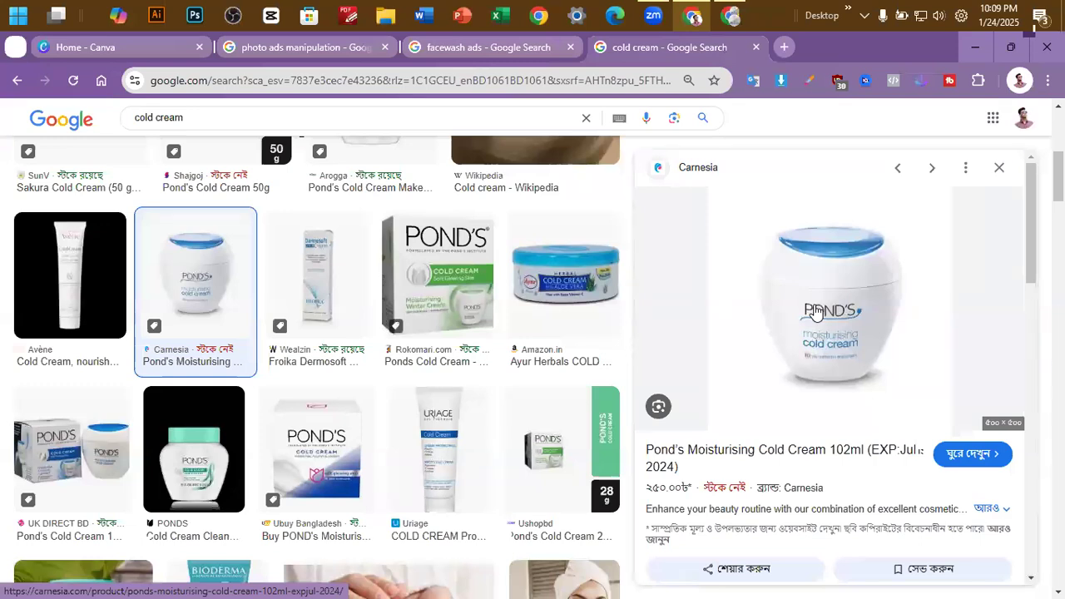
pyautogui.click(473, 49)
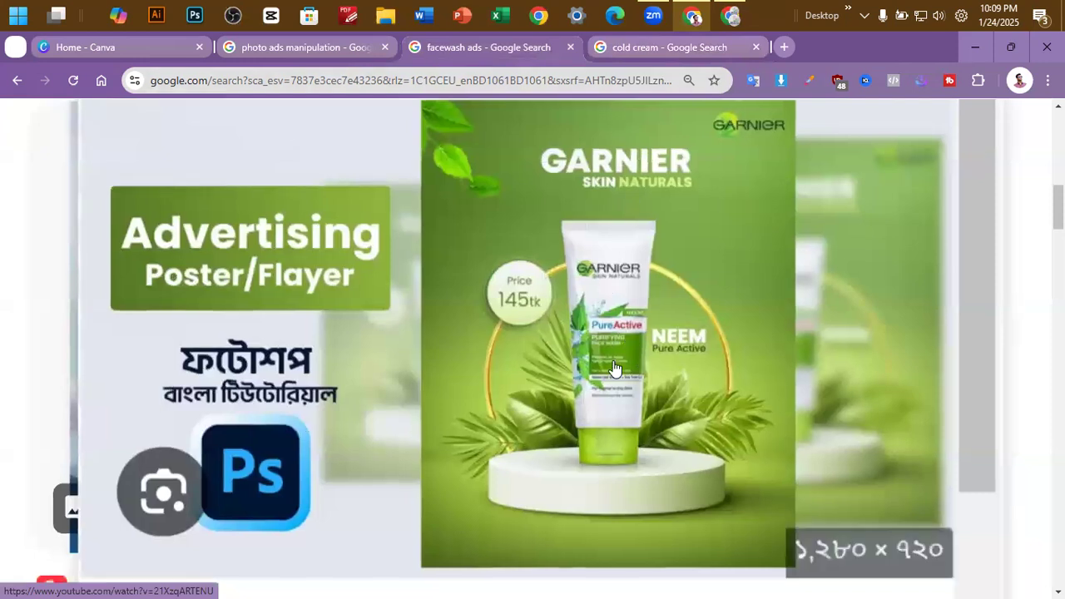
pyautogui.scroll(1, 558, 374)
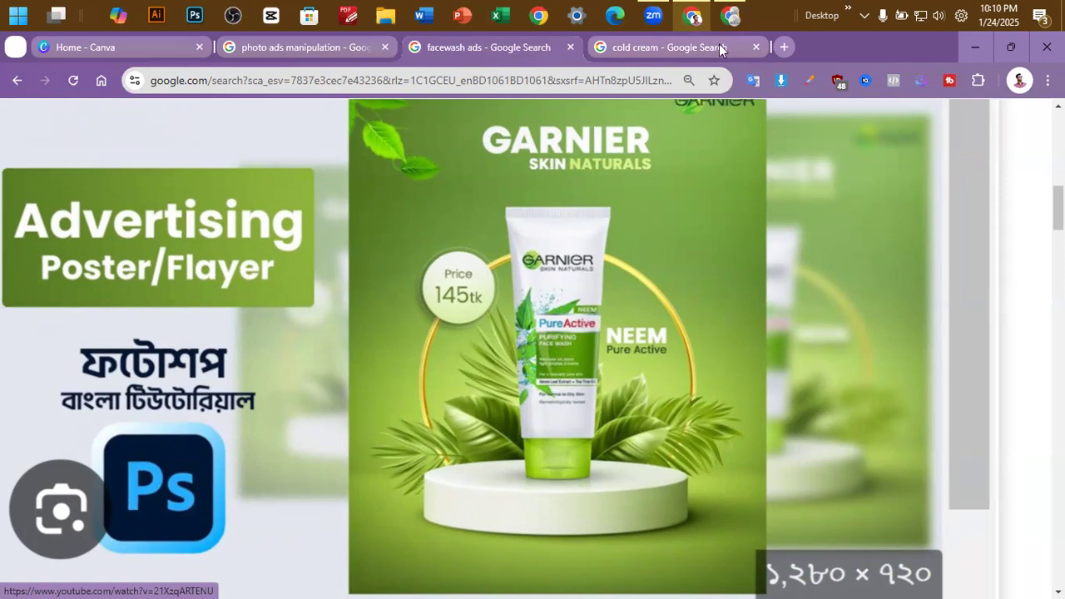
# Search Google for "orange juice" in a new tab
pyautogui.click(787, 46)
pyautogui.write('or')
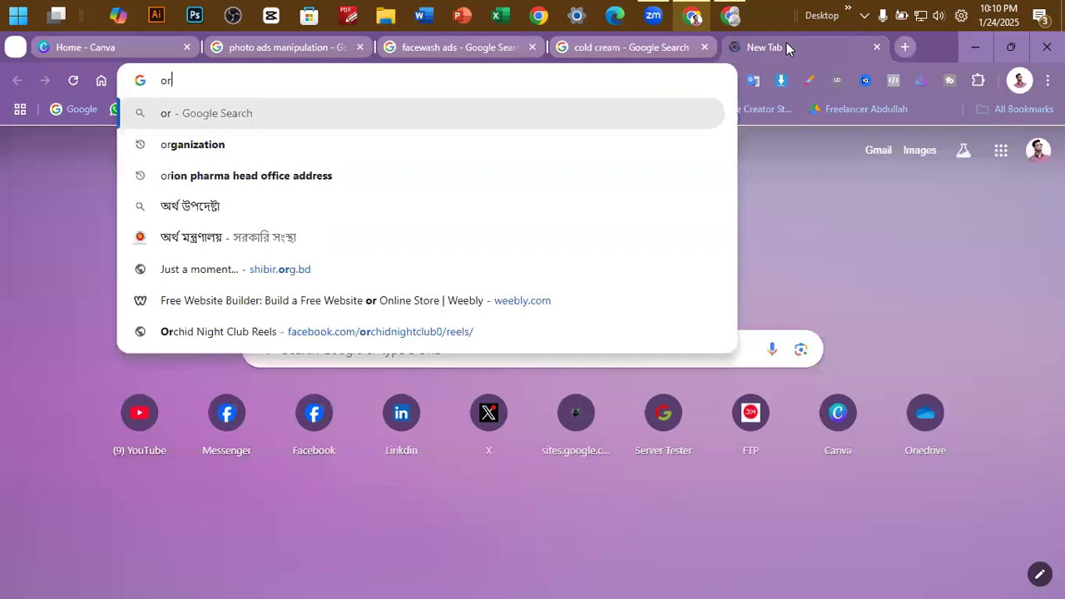
pyautogui.write('acge')
pyautogui.press('BackSpace')
pyautogui.press('BackSpace')
pyautogui.press('BackSpace')
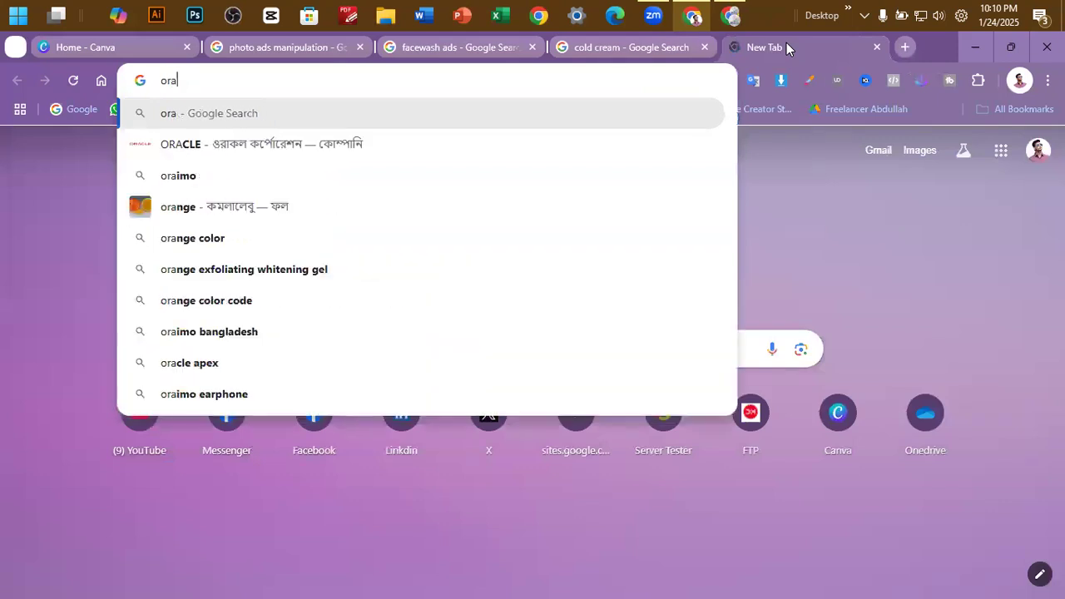
pyautogui.write('ange')
pyautogui.press('Down')
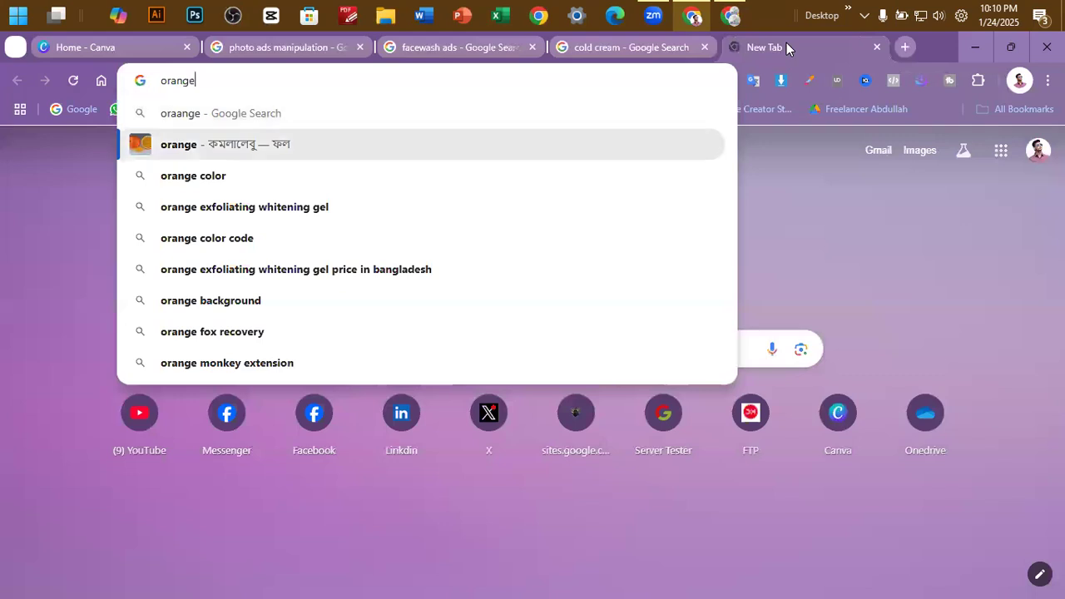
pyautogui.write('juice')
pyautogui.press('Return')
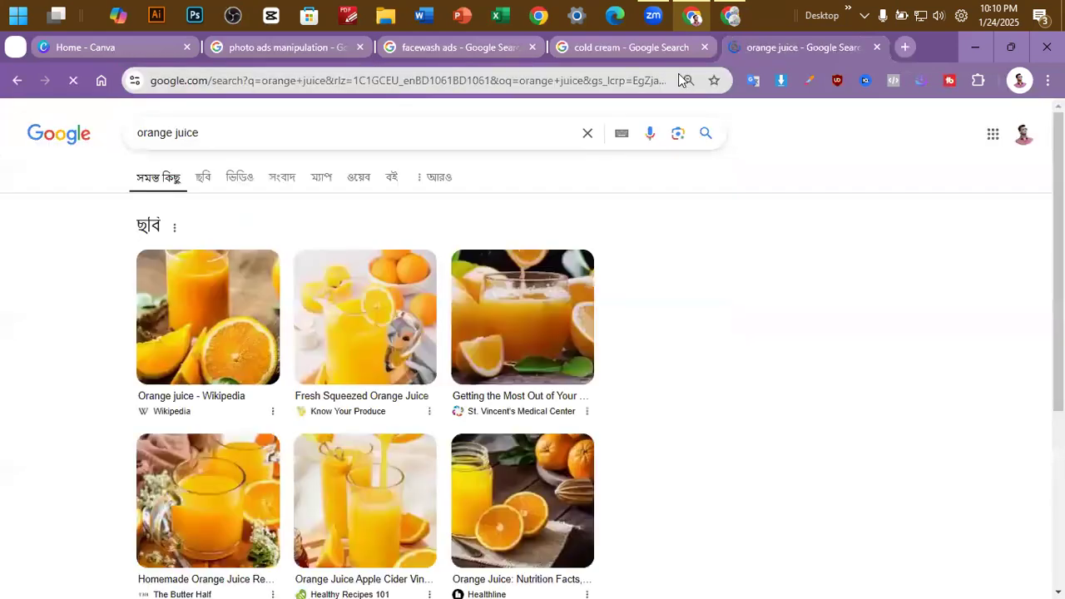
# Refine the search to "orange juice poster" and show the image results
pyautogui.click(238, 131)
pyautogui.write('poster')
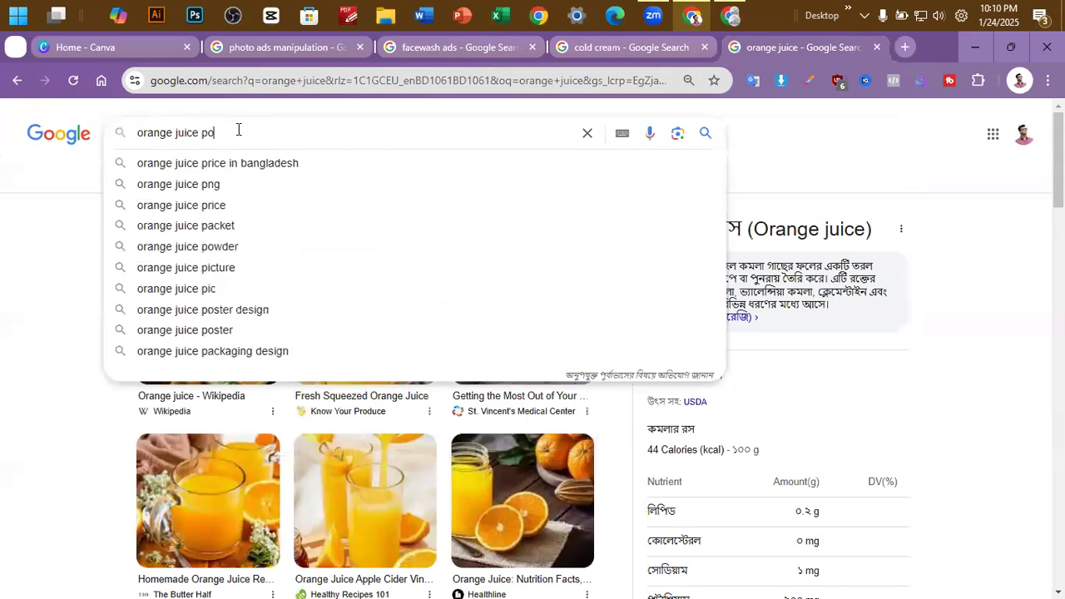
pyautogui.press('Return')
pyautogui.click(202, 176)
# Browse the orange juice posters and examine Freepik's Orange Fresh poster and Orange Juice Instagram story template up close
pyautogui.scroll(-3, 243, 383)
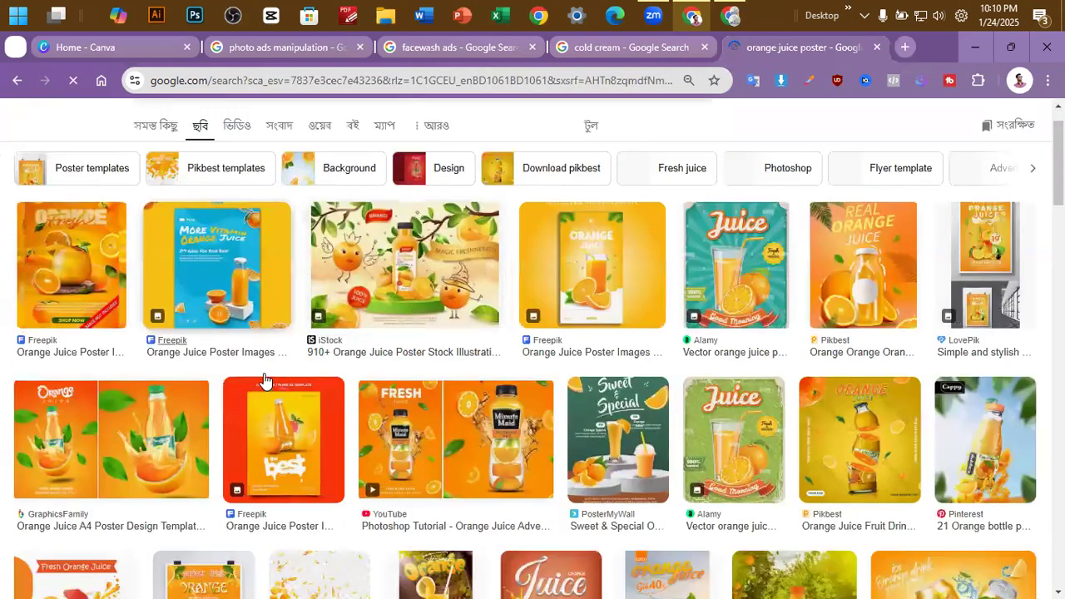
pyautogui.scroll(-5, 164, 426)
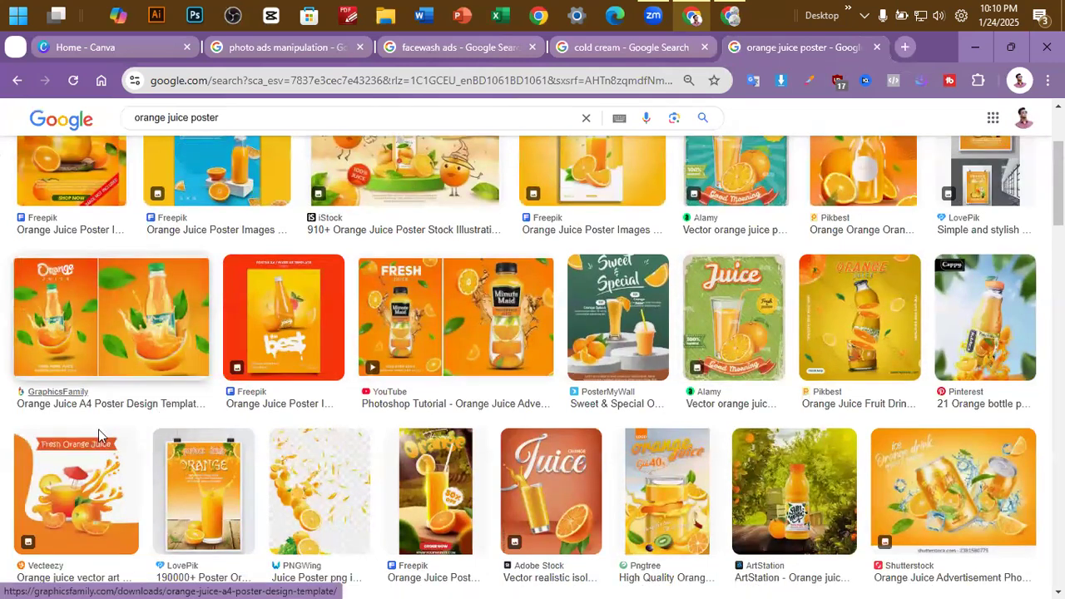
pyautogui.scroll(5, 445, 384)
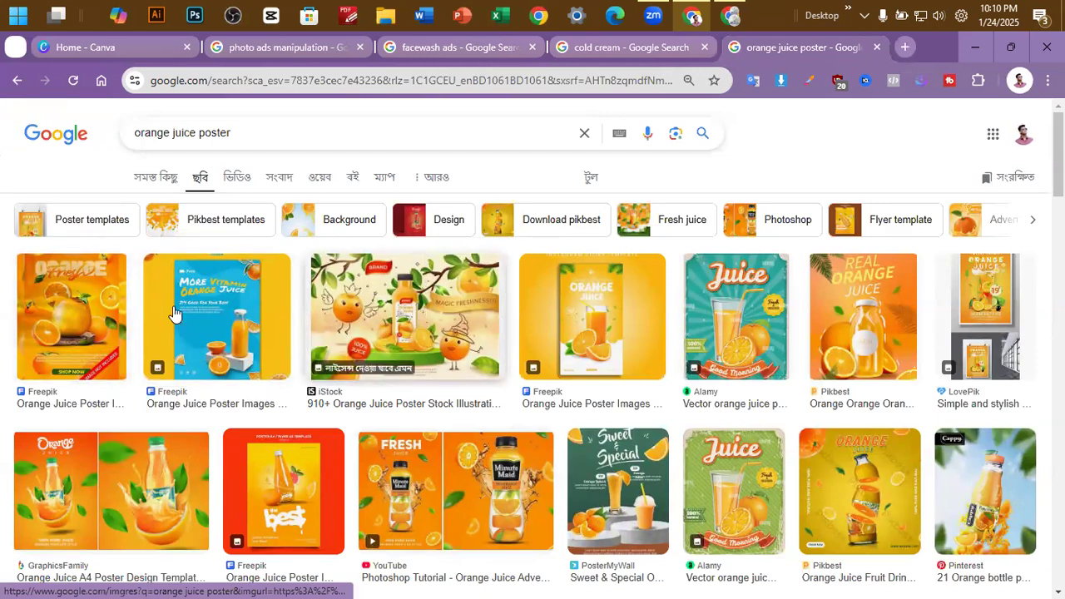
pyautogui.click(71, 316)
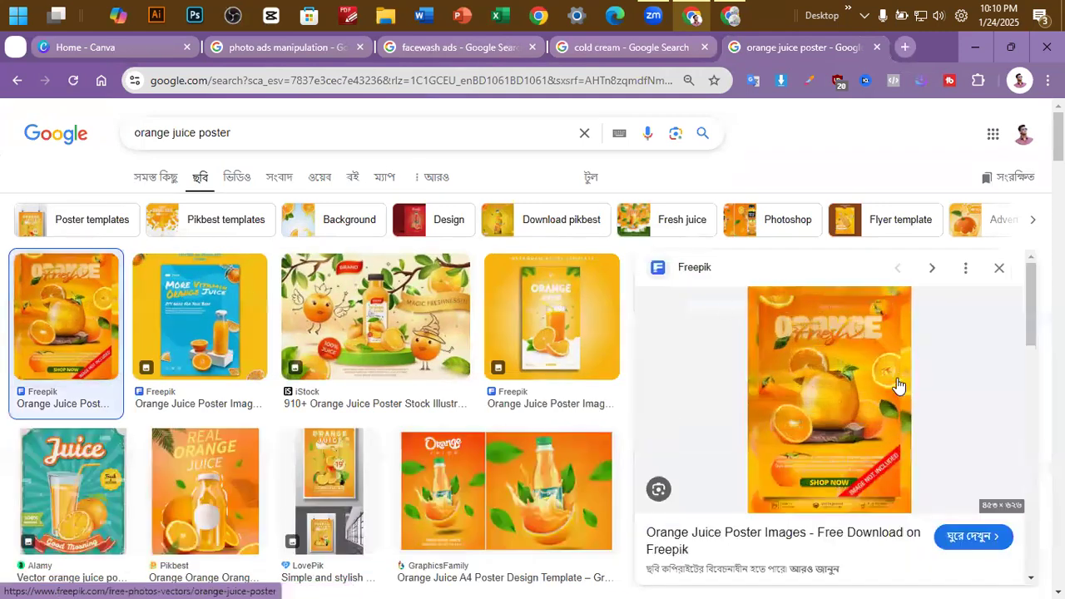
pyautogui.scroll(5, 574, 394)
pyautogui.scroll(-5, 574, 394)
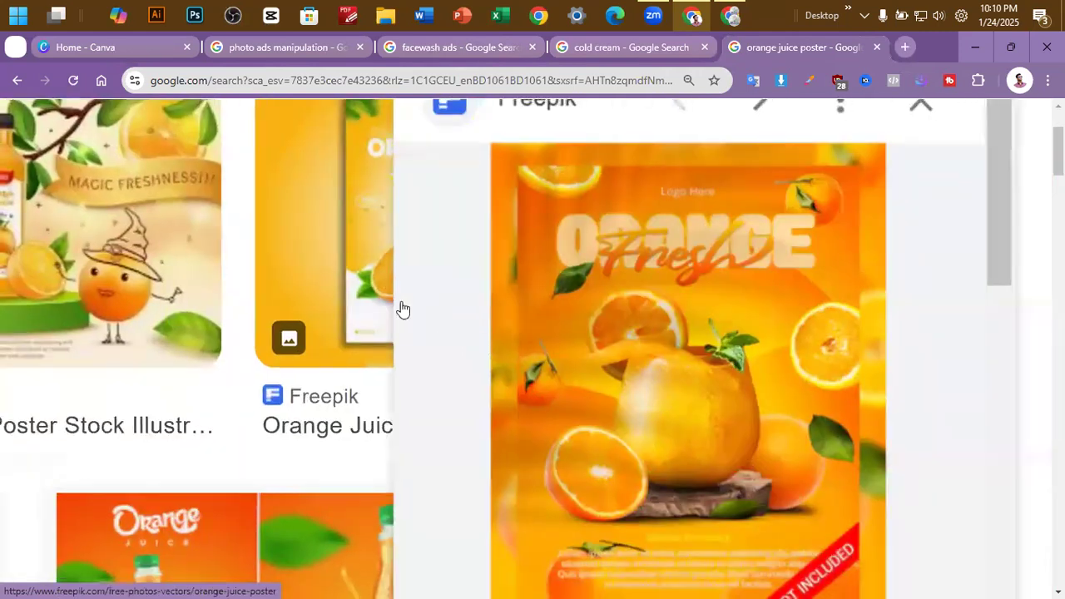
pyautogui.click(537, 302)
pyautogui.scroll(5, 897, 392)
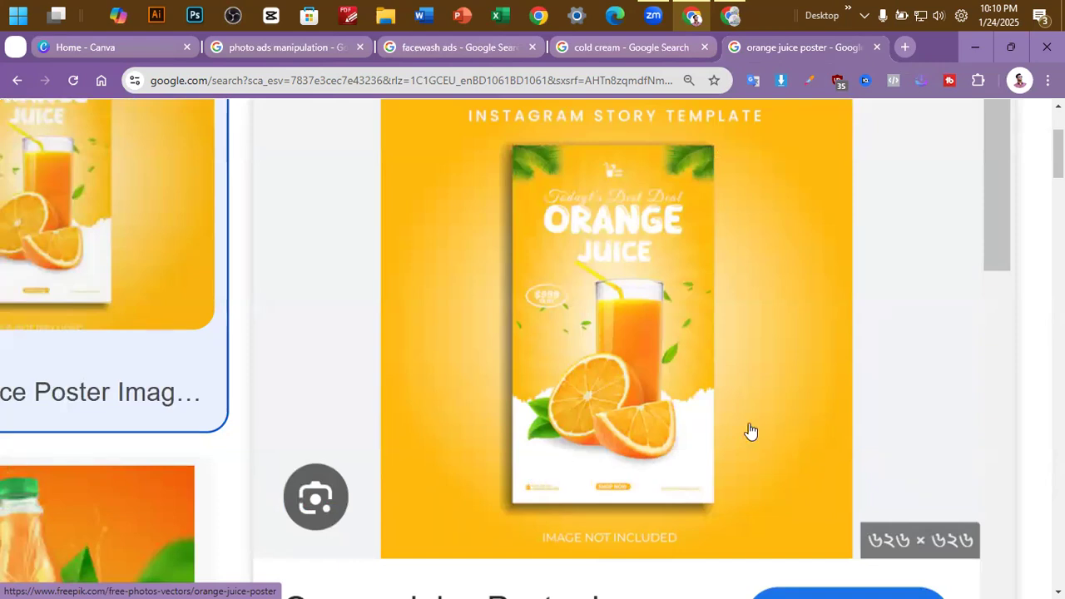
# Return to the facewash ads image results and browse the ads around the Garnier poster
pyautogui.click(422, 55)
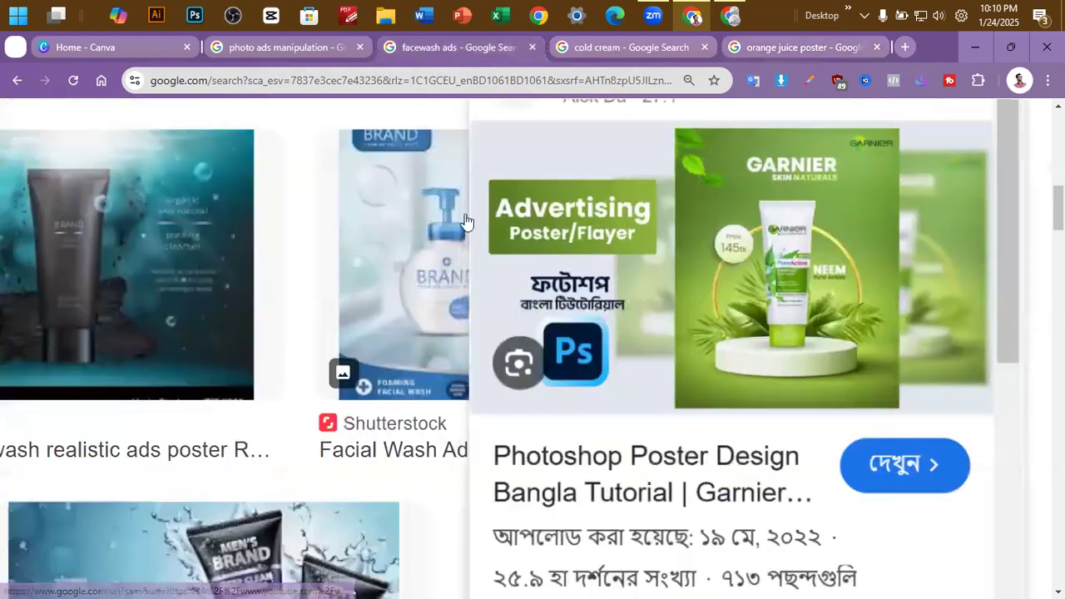
pyautogui.scroll(-5, 283, 308)
pyautogui.scroll(3, 269, 305)
pyautogui.scroll(-5, 356, 320)
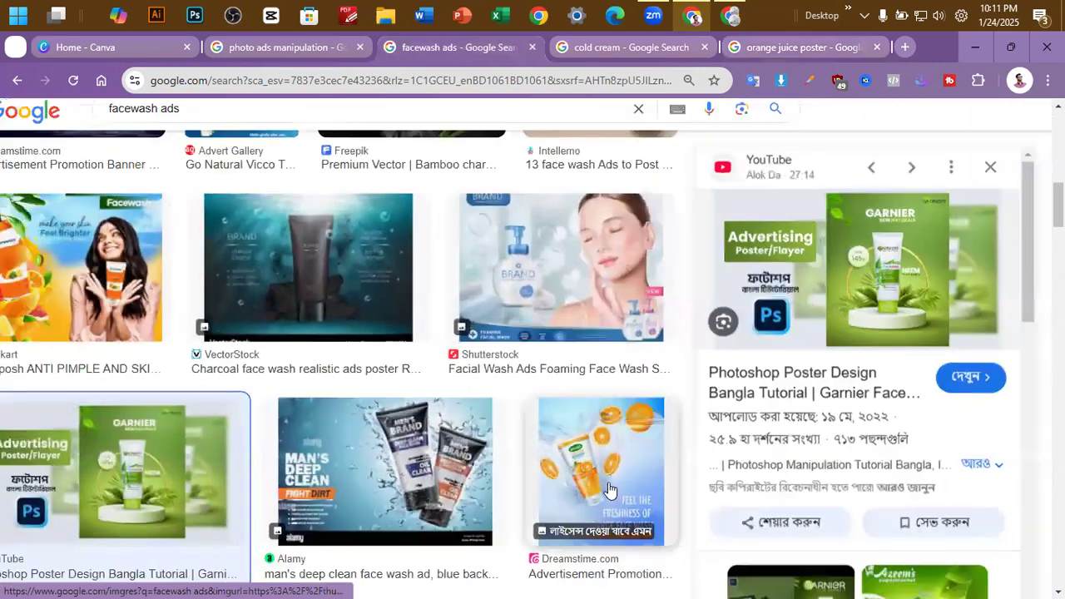
# Open Dreamstime's orange face wash ad from the facewash ads results and examine its layout up close
pyautogui.click(603, 483)
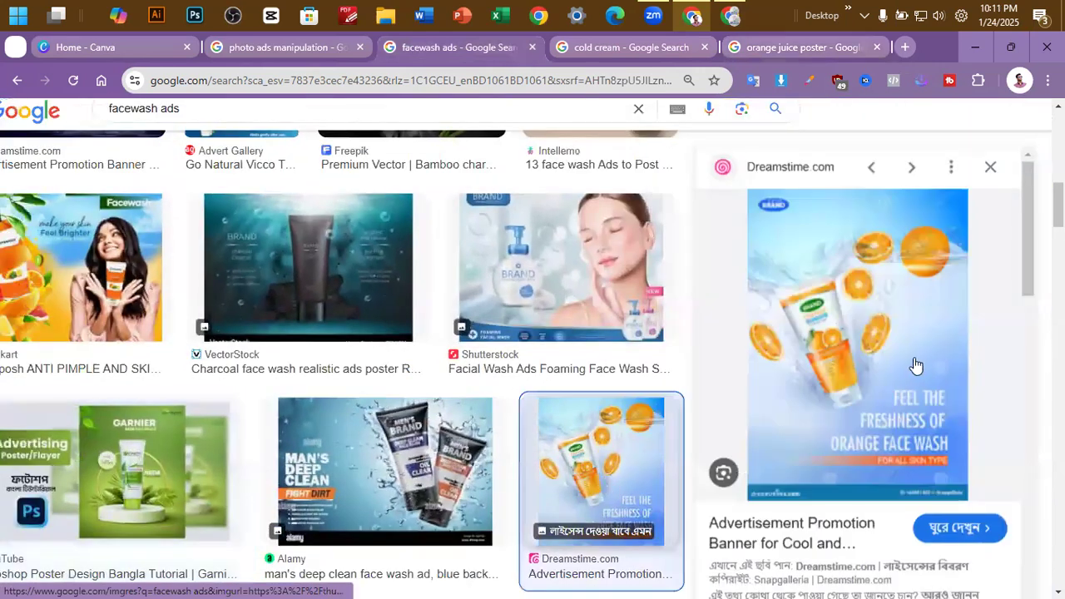
pyautogui.scroll(4, 914, 363)
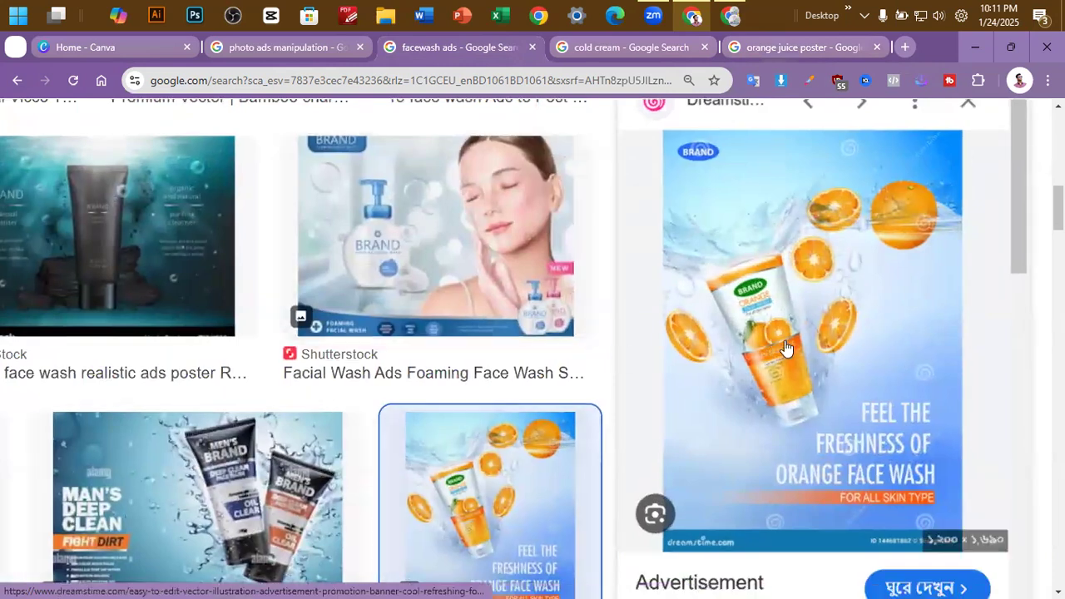
pyautogui.scroll(-4, 571, 367)
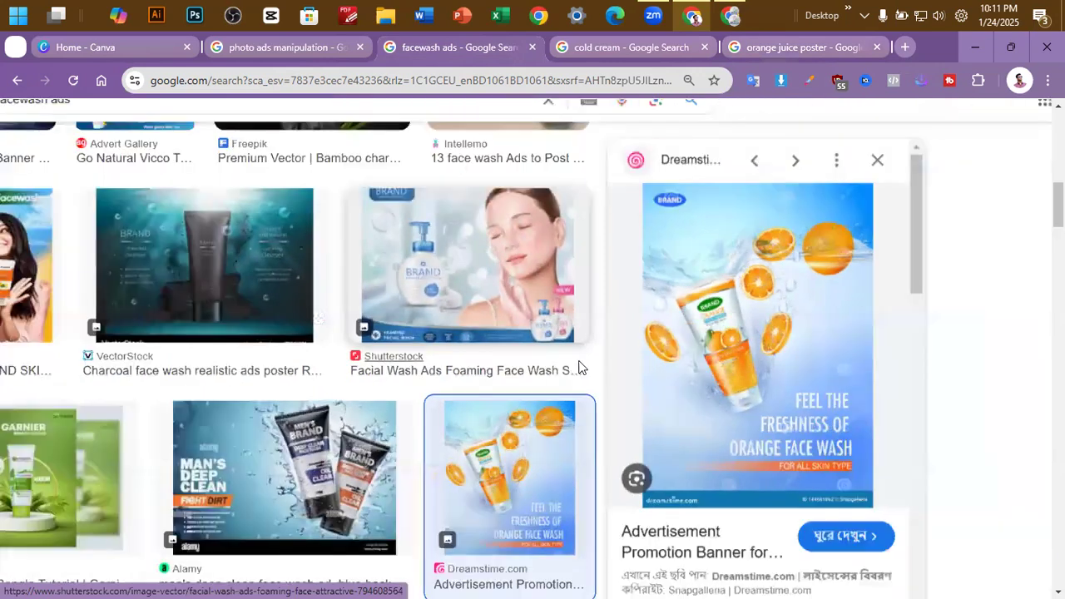
pyautogui.scroll(3, 841, 331)
pyautogui.scroll(3, 842, 331)
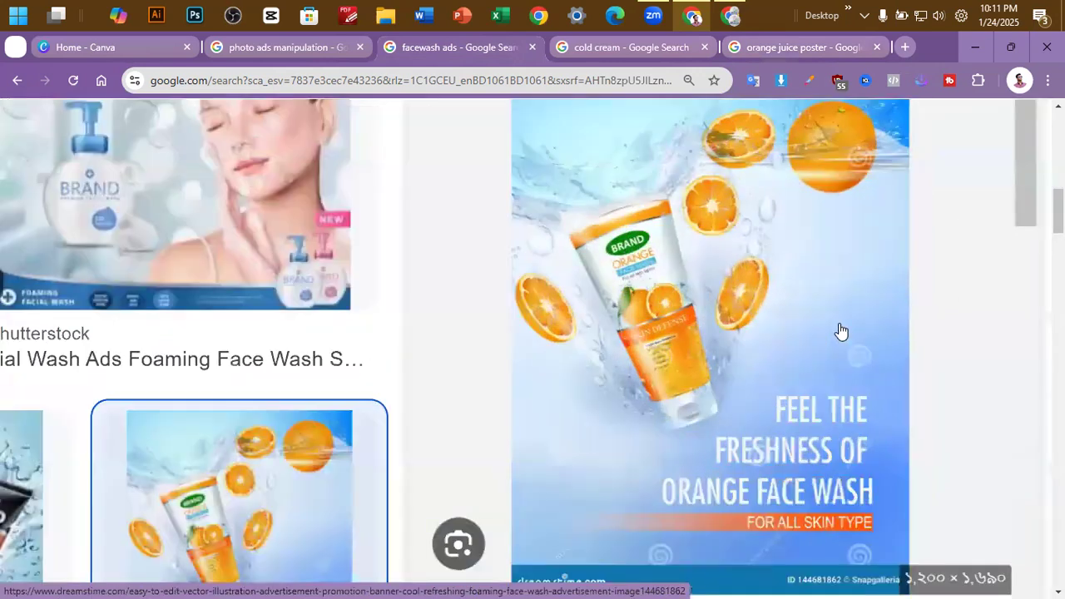
pyautogui.scroll(-2, 842, 331)
pyautogui.scroll(1, 928, 328)
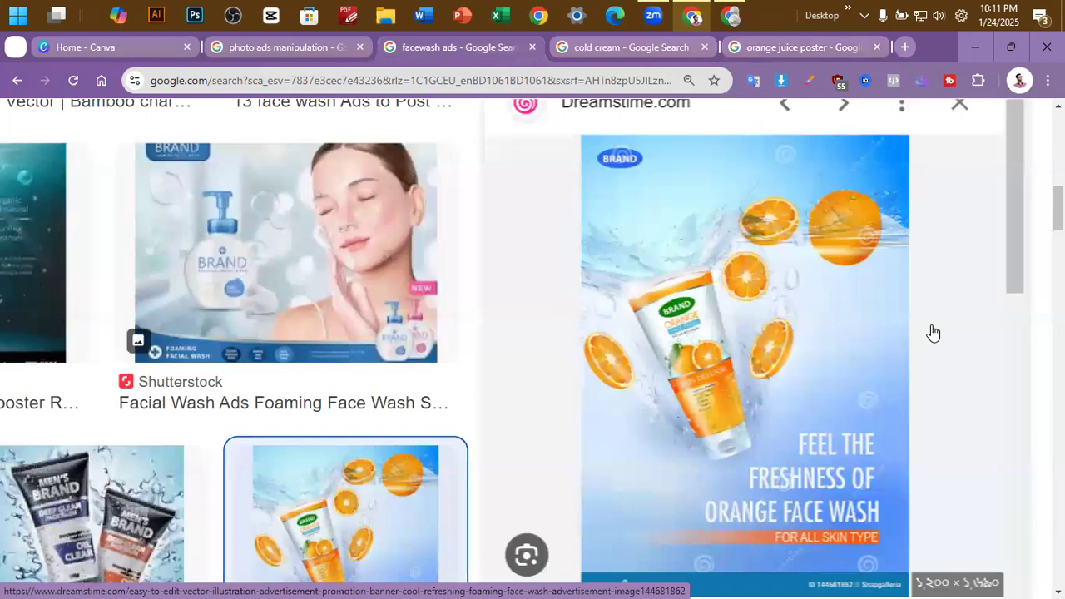
# Switch to the browser window with the Canva course site and review the page from admission offer to payment section
pyautogui.click(730, 15)
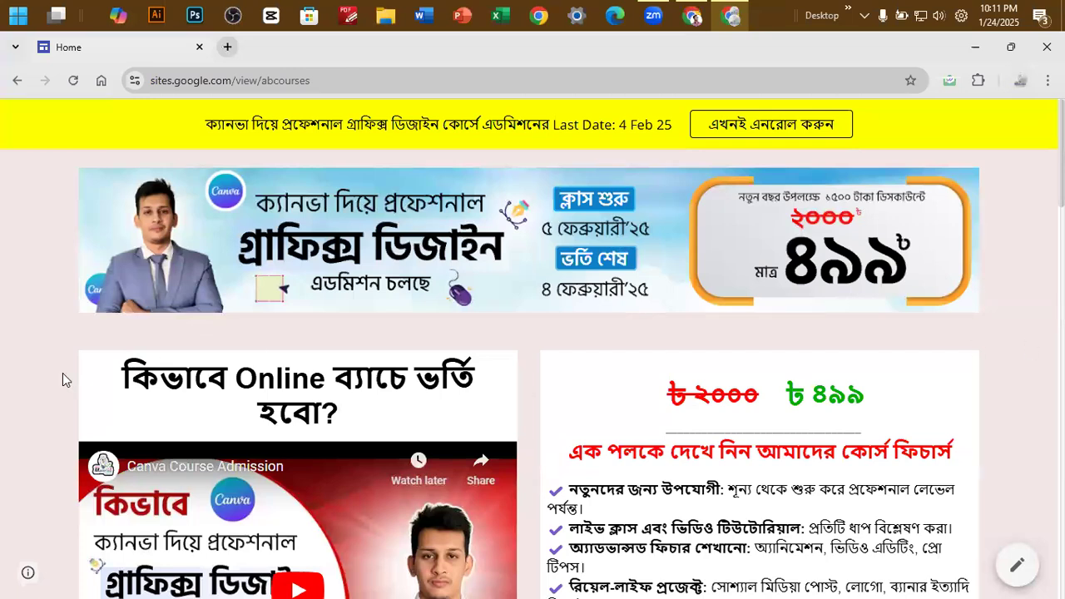
pyautogui.scroll(-5, 531, 396)
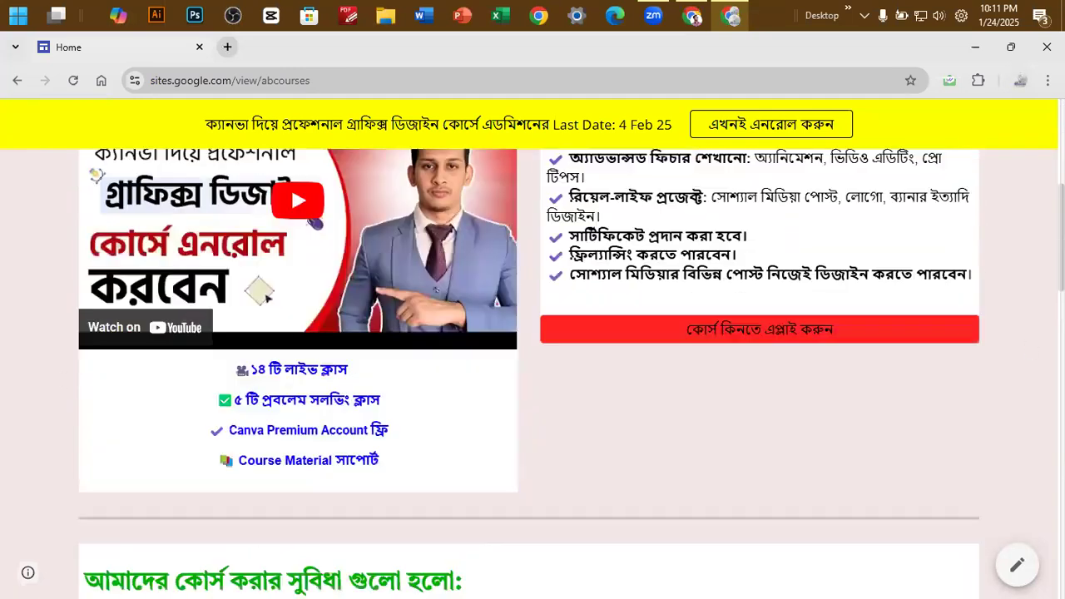
pyautogui.scroll(-2, 266, 298)
pyautogui.scroll(-15, 531, 373)
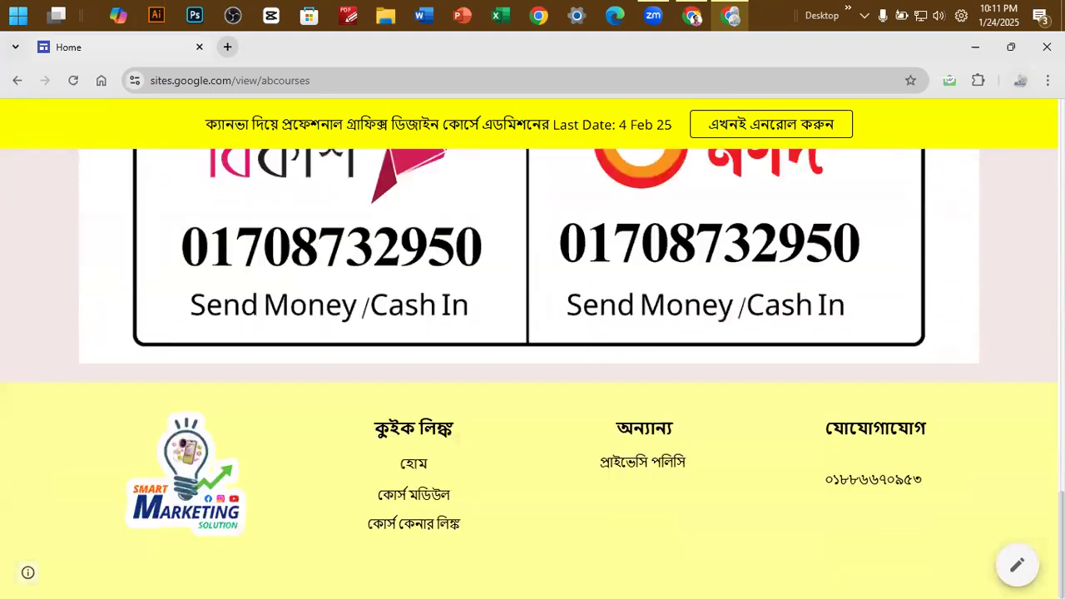
pyautogui.scroll(12, 266, 364)
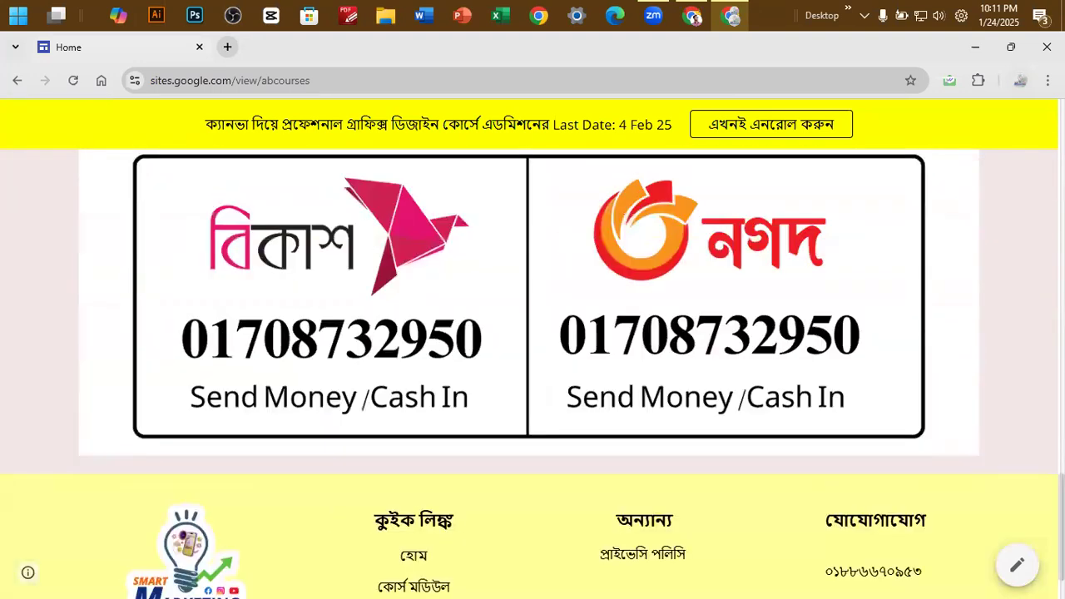
pyautogui.scroll(4, 530, 373)
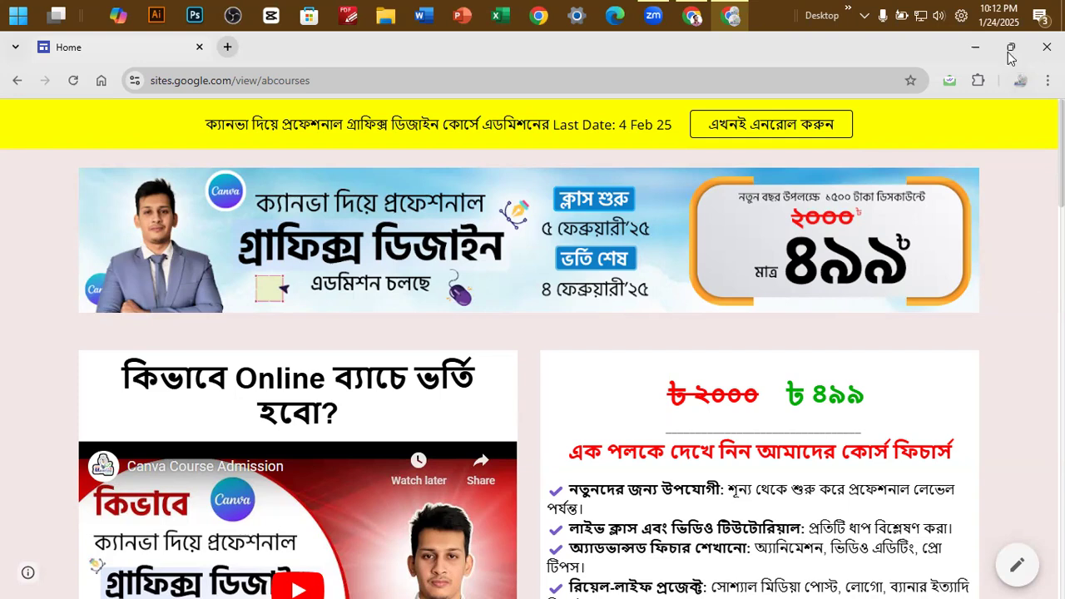
# Return to the facewash ads results and examine Alamy's Man's Deep Clean face wash ad up close
pyautogui.click(729, 19)
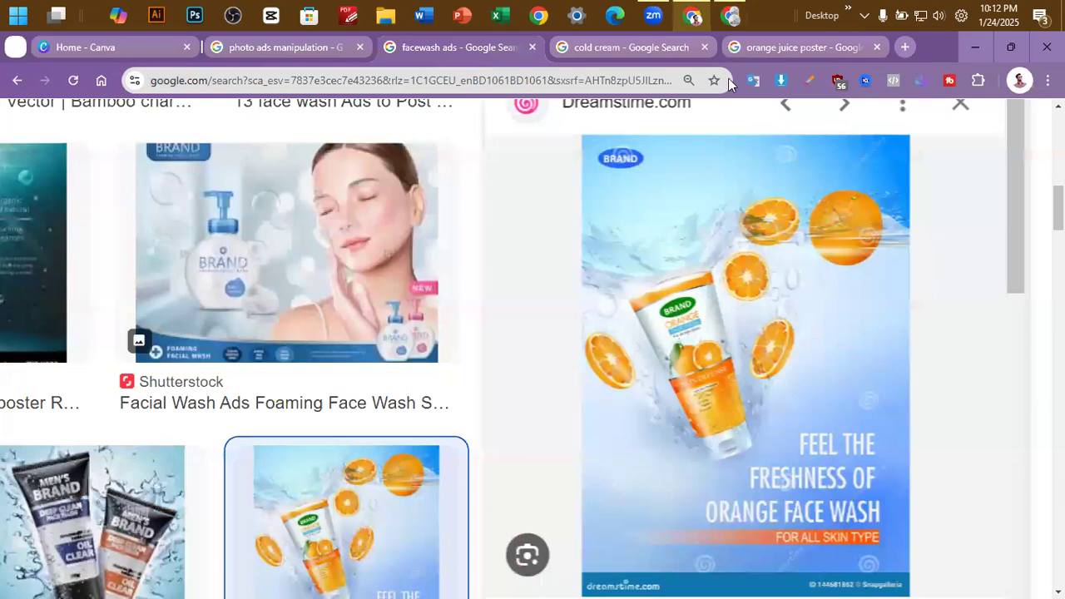
pyautogui.scroll(-2, 301, 389)
pyautogui.hscroll(-2, 301, 389)
pyautogui.click(304, 386)
pyautogui.scroll(1, 866, 296)
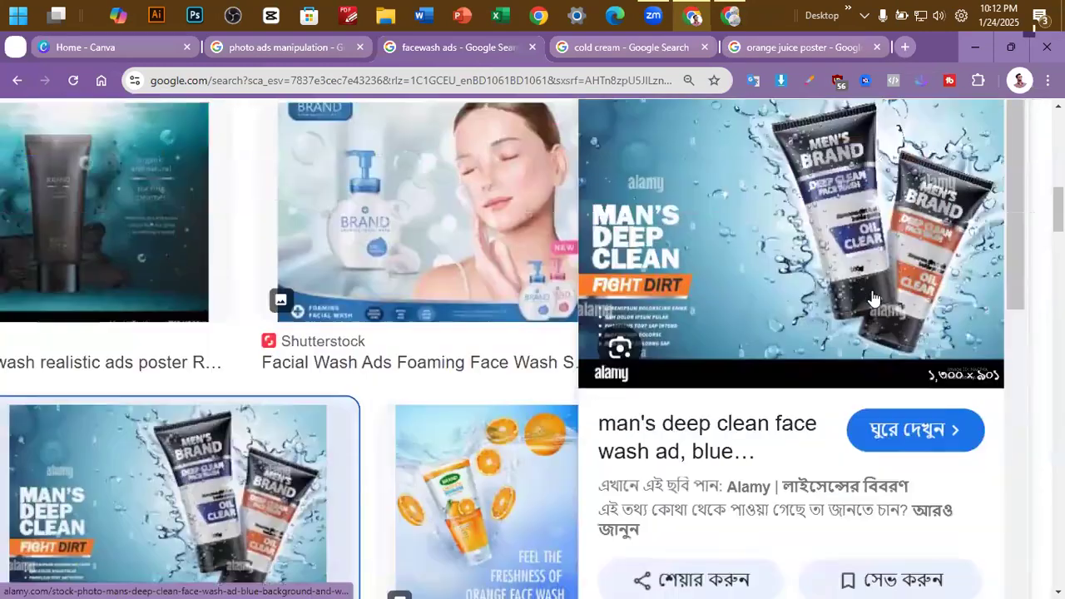
pyautogui.scroll(1, 874, 298)
pyautogui.scroll(3, 874, 298)
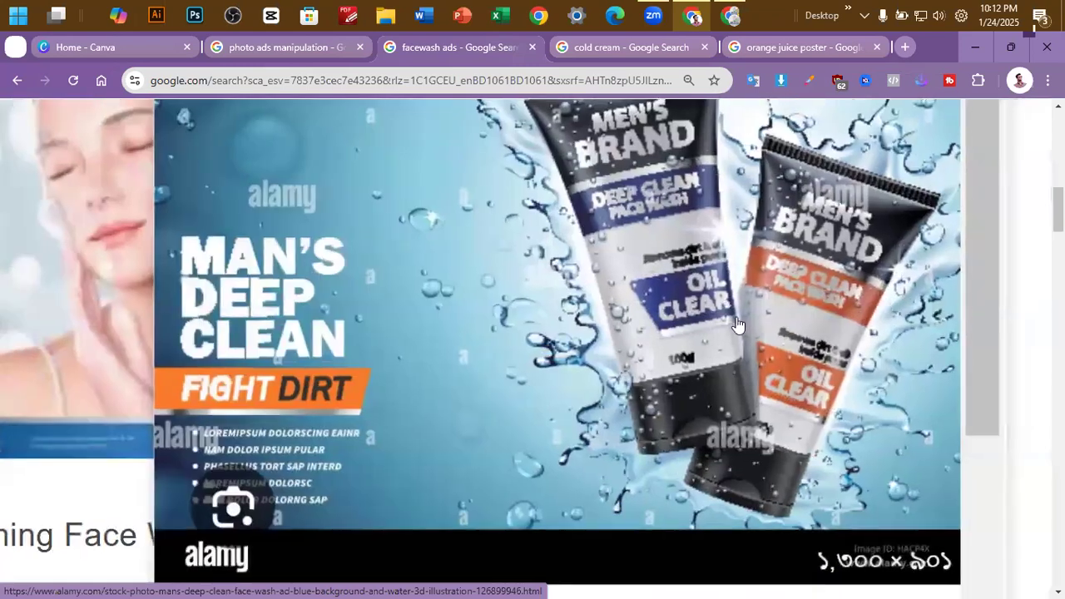
pyautogui.scroll(-3, 736, 325)
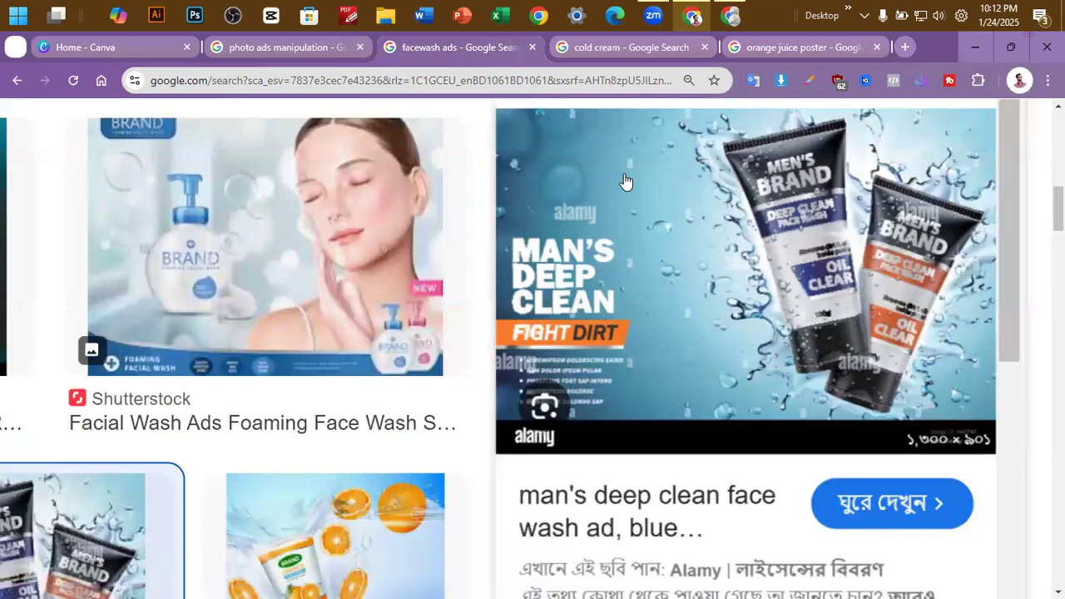
# Search Google for "face wash png image" in a new tab and show the image results
pyautogui.click(906, 48)
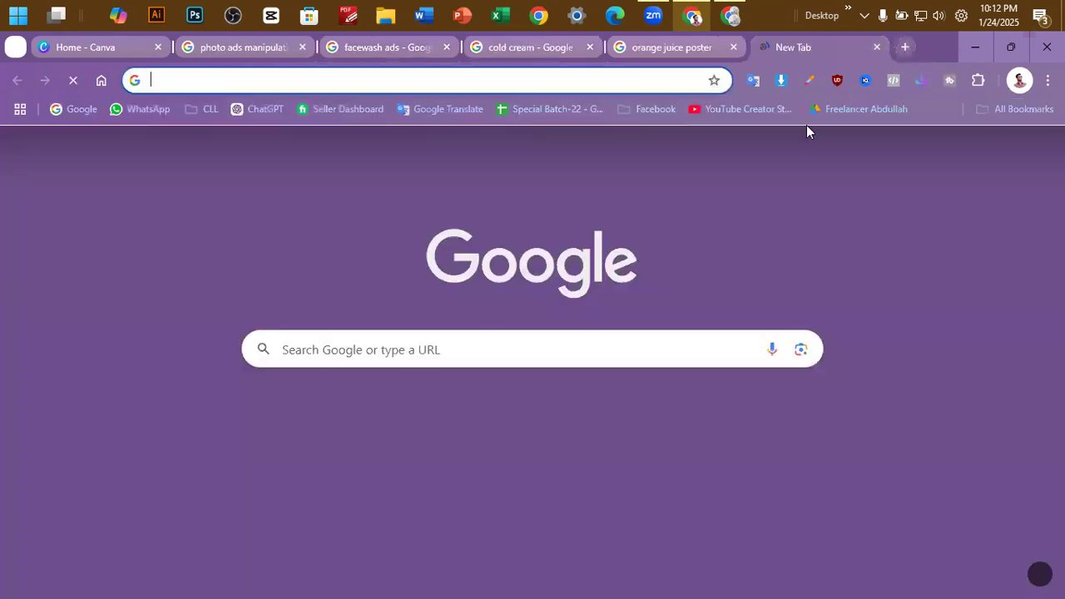
pyautogui.write('face')
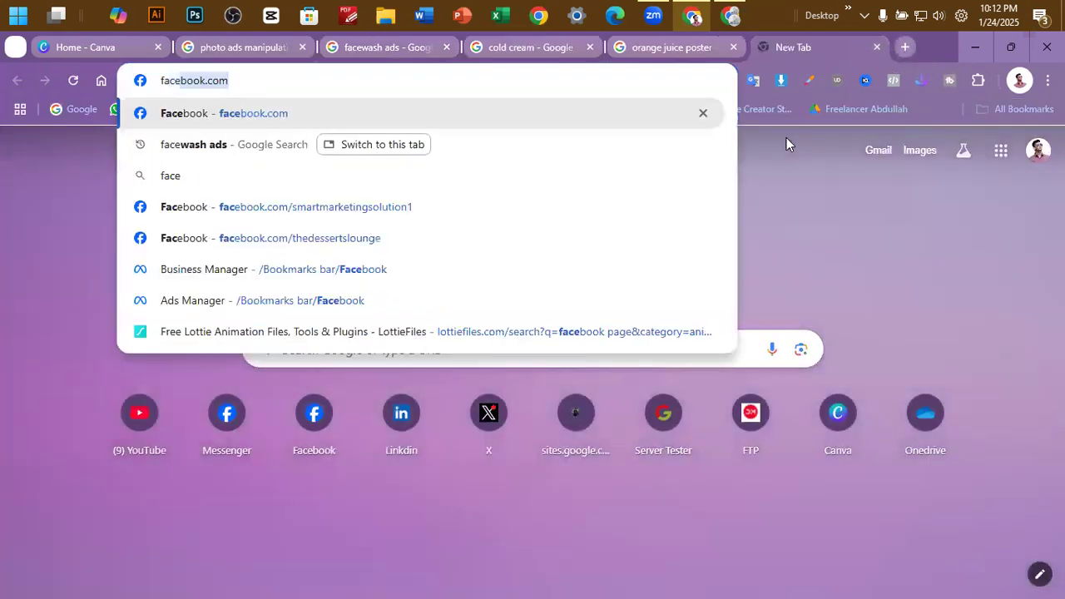
pyautogui.write('wash pmg')
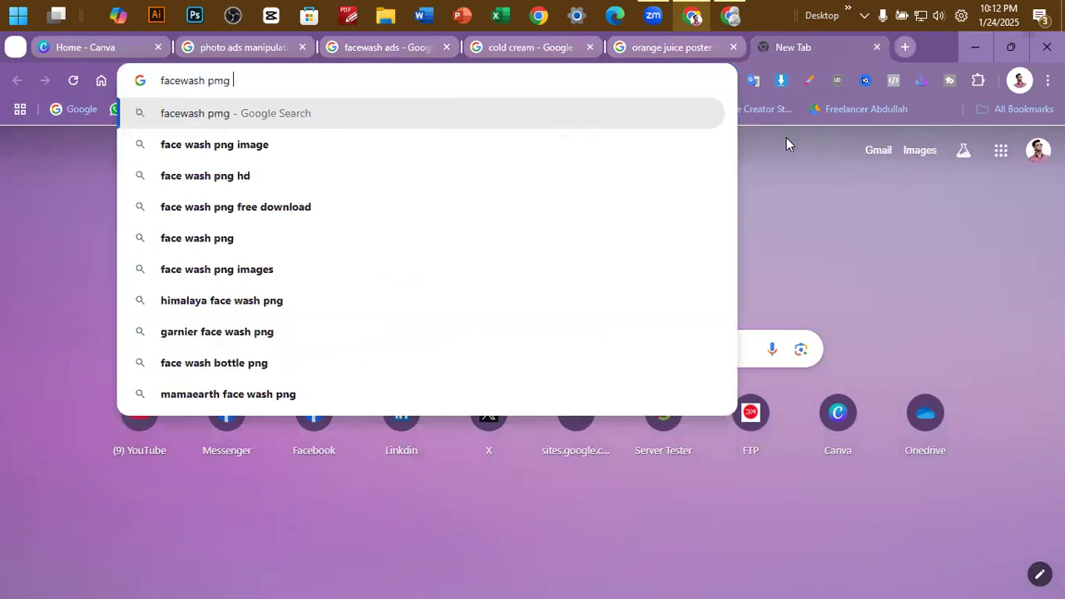
pyautogui.press('Down')
pyautogui.press('Return')
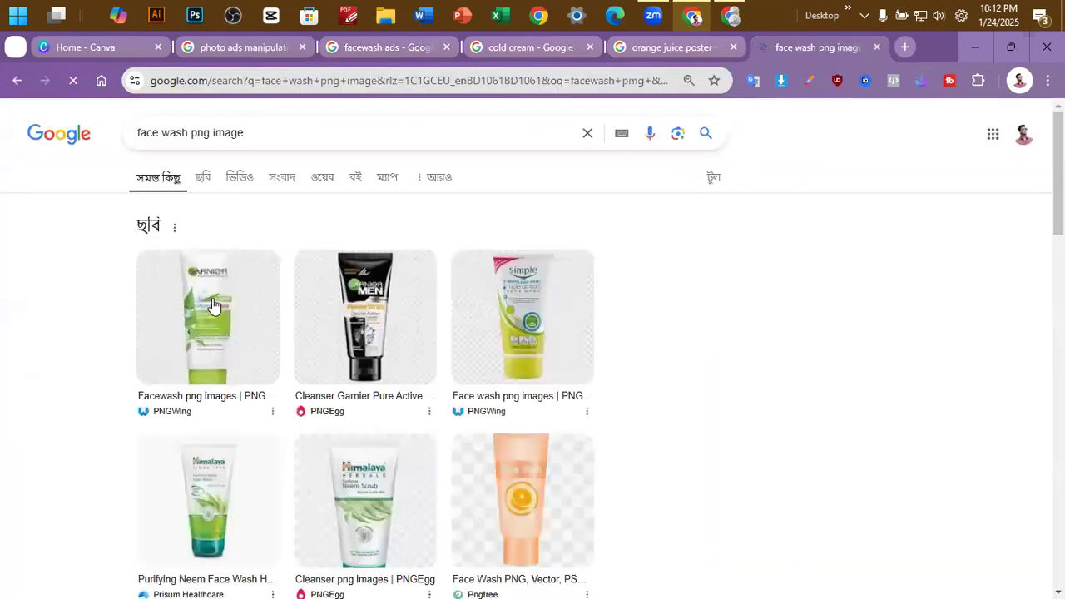
pyautogui.scroll(-3, 326, 279)
pyautogui.scroll(3, 333, 271)
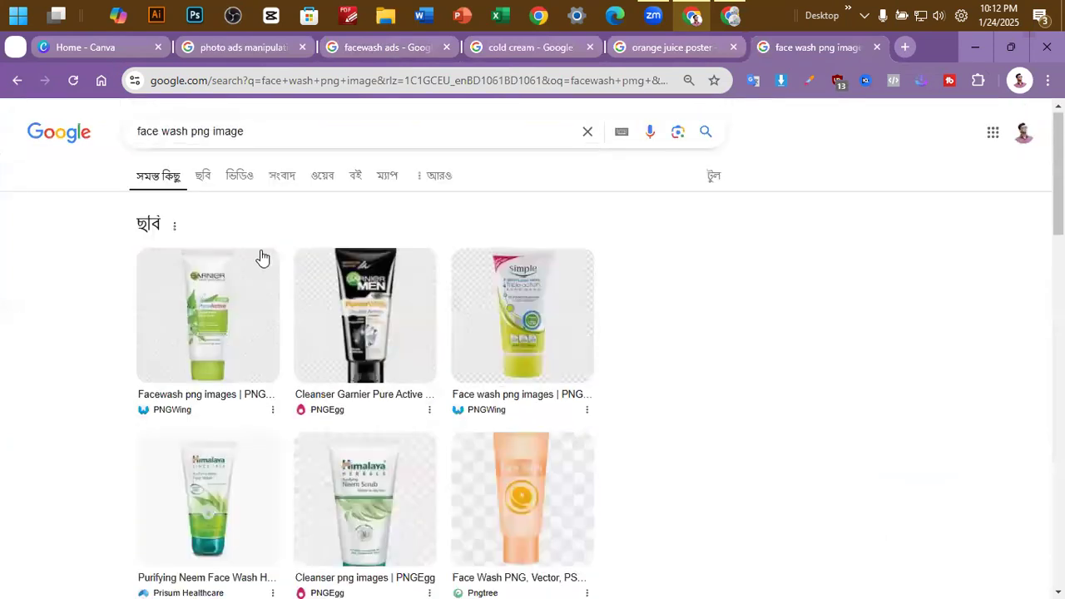
pyautogui.click(203, 176)
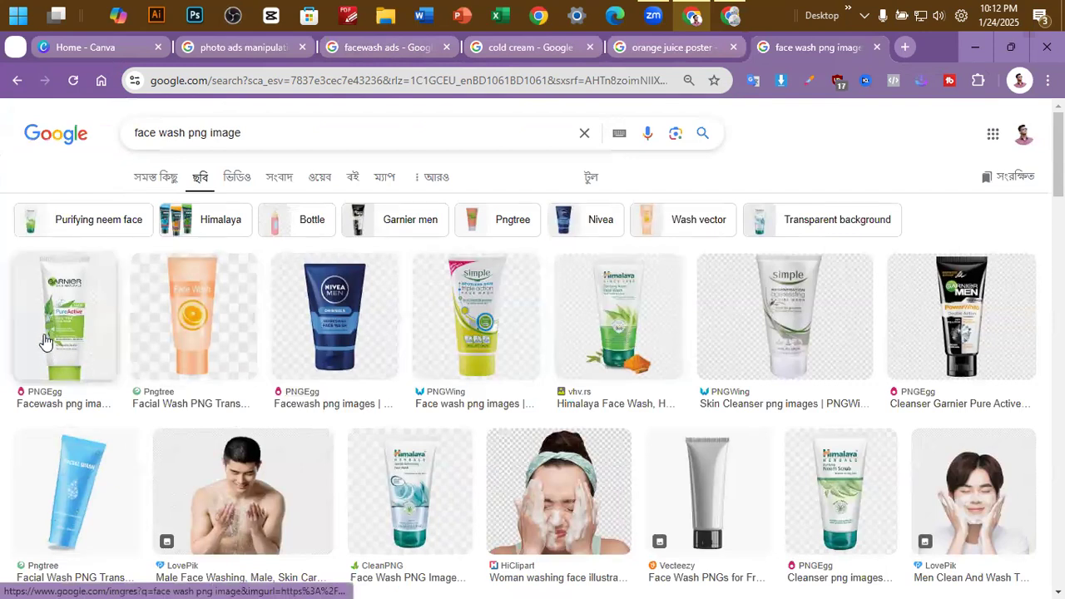
# Browse the face wash PNG results and examine the Garnier Pure face wash tube from Northwest Physicians up close
pyautogui.scroll(-2, 573, 331)
pyautogui.scroll(-2, 573, 342)
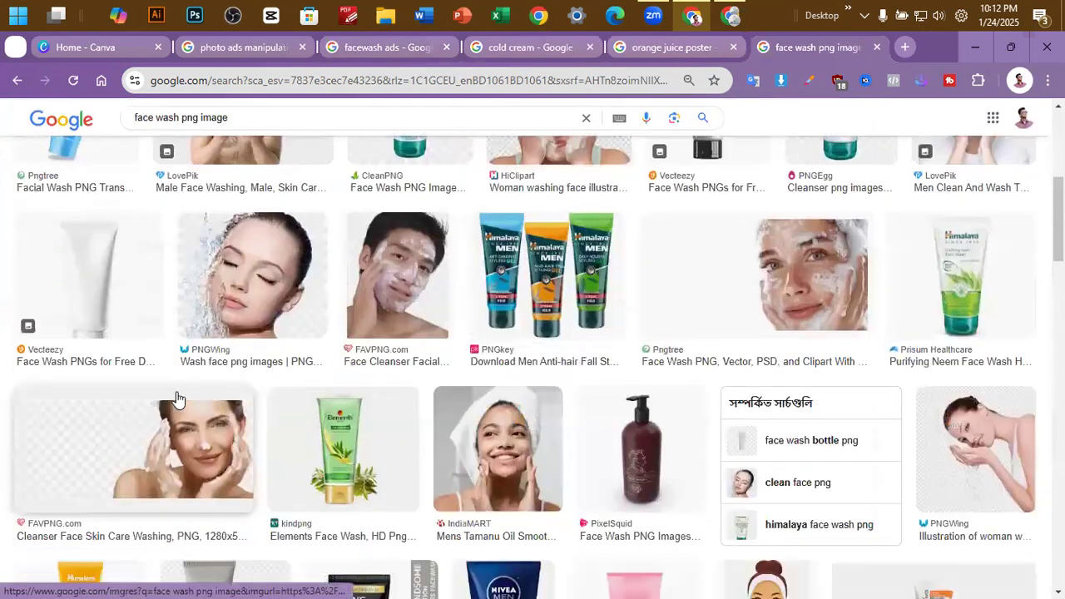
pyautogui.scroll(5, 175, 375)
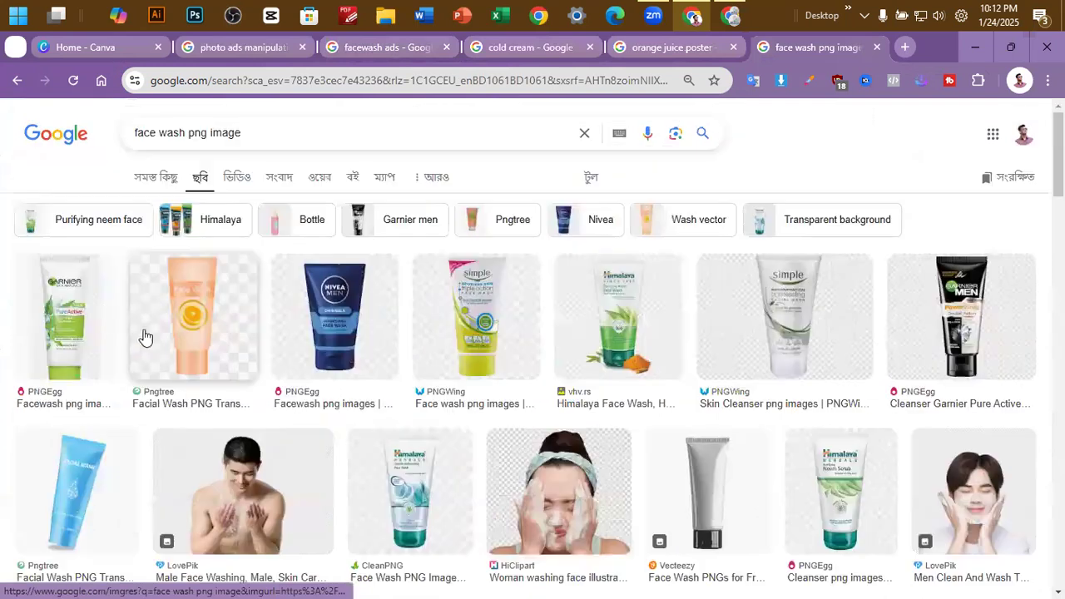
pyautogui.click(52, 327)
pyautogui.scroll(-4, 866, 374)
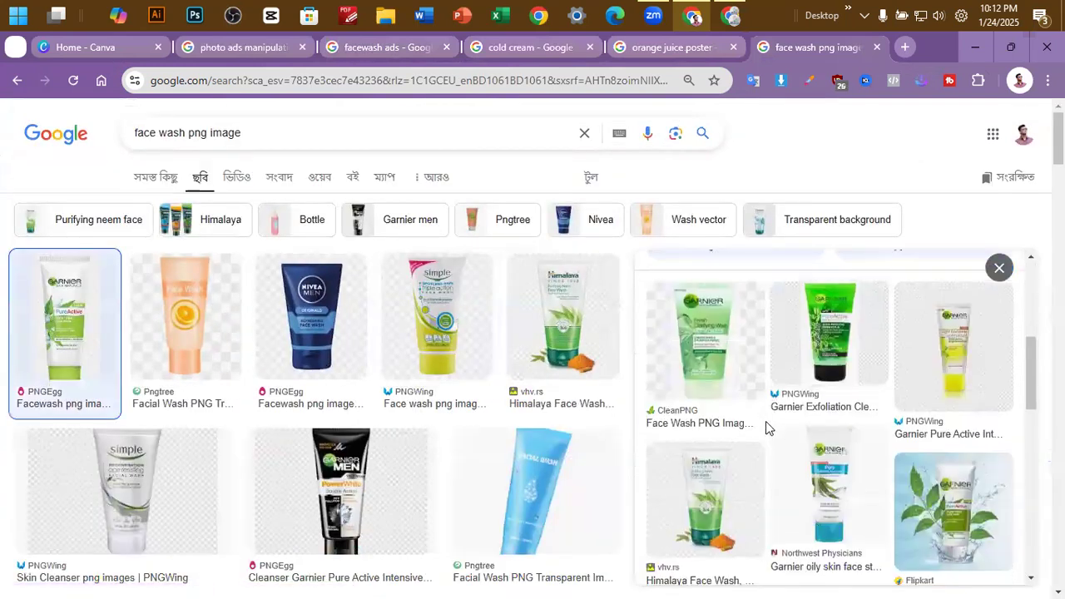
pyautogui.click(806, 412)
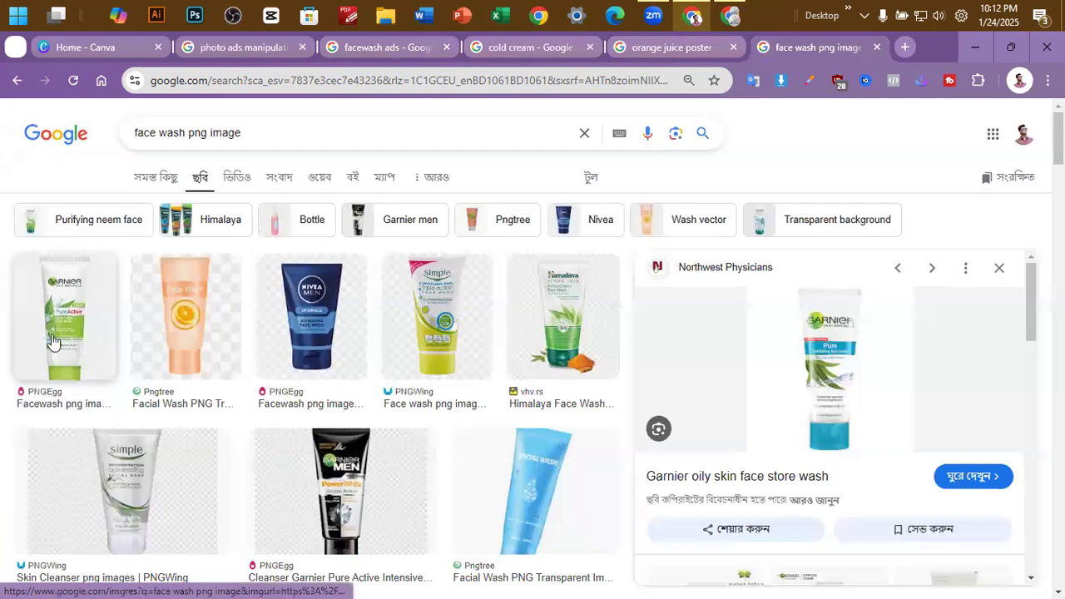
pyautogui.scroll(-3, 849, 380)
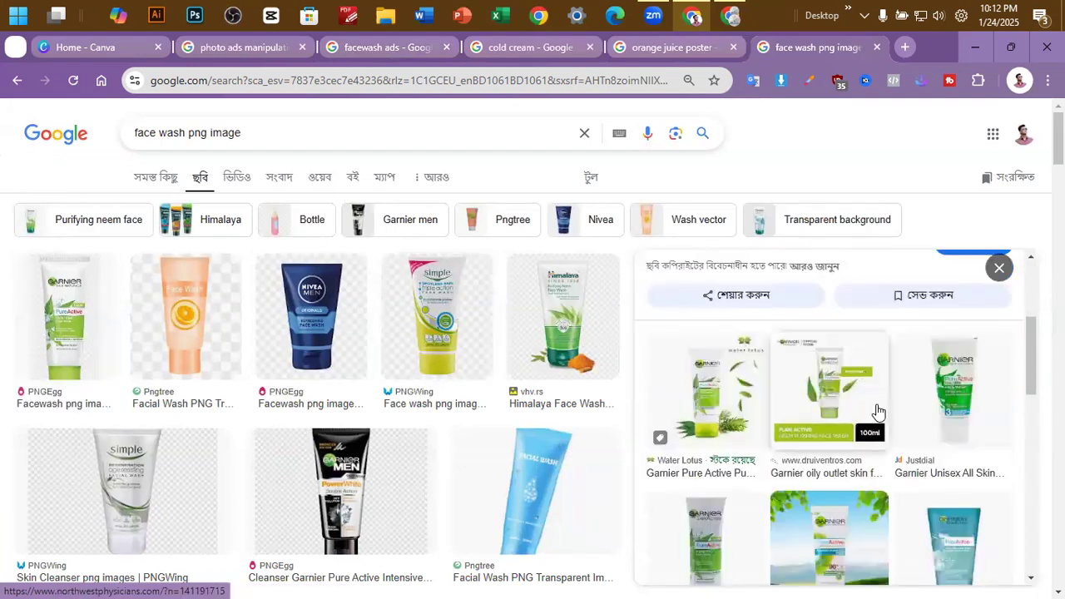
pyautogui.click(877, 411)
pyautogui.scroll(5, 837, 400)
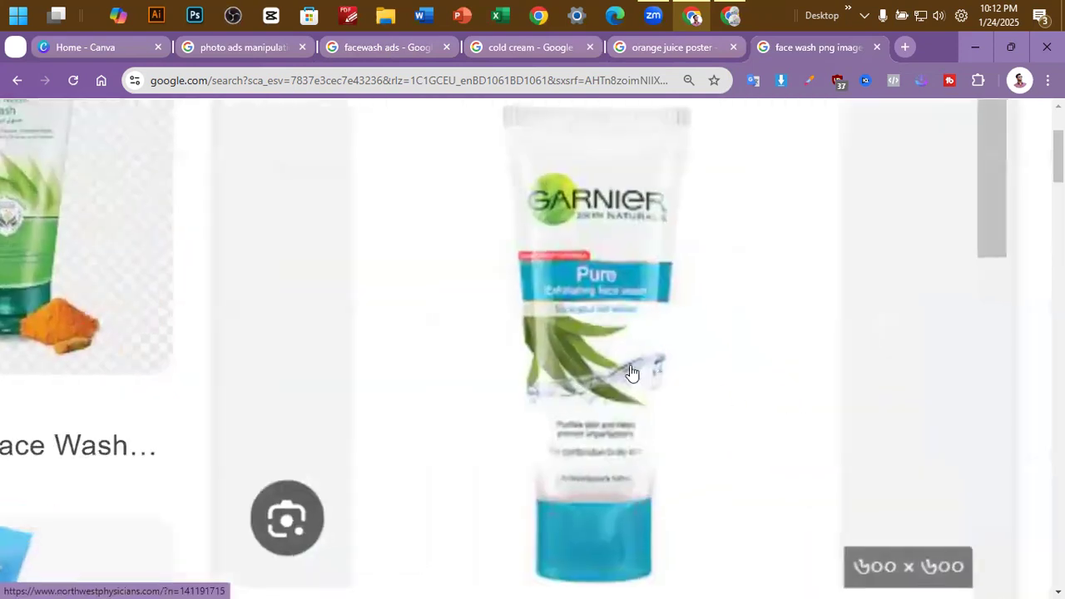
pyautogui.scroll(-5, 629, 329)
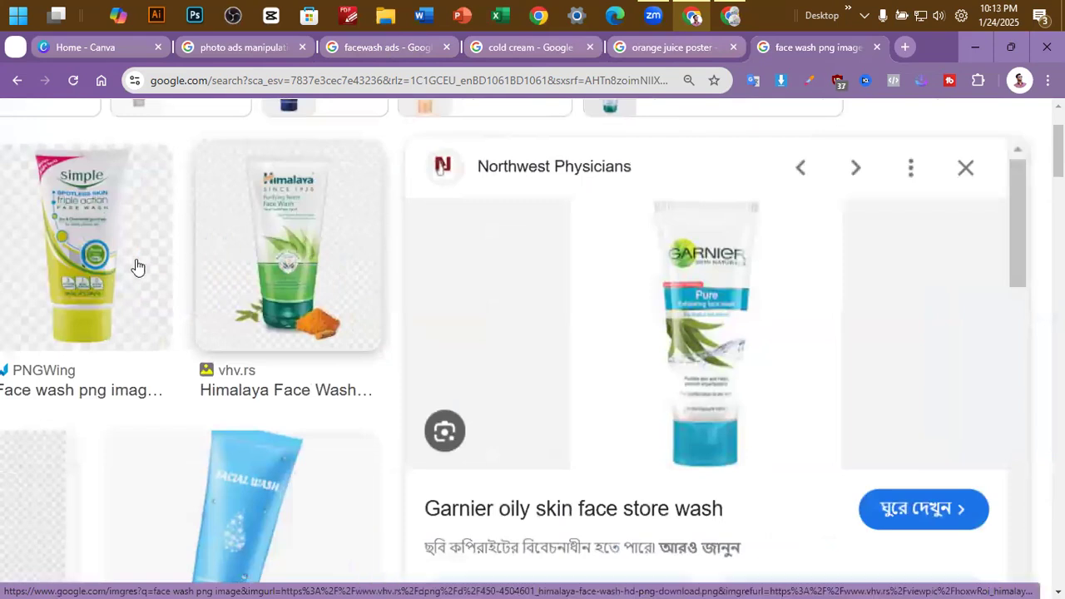
# Preview the vhv.rs Himalaya neem face wash PNG and browse the related Himalaya product images
pyautogui.click(290, 266)
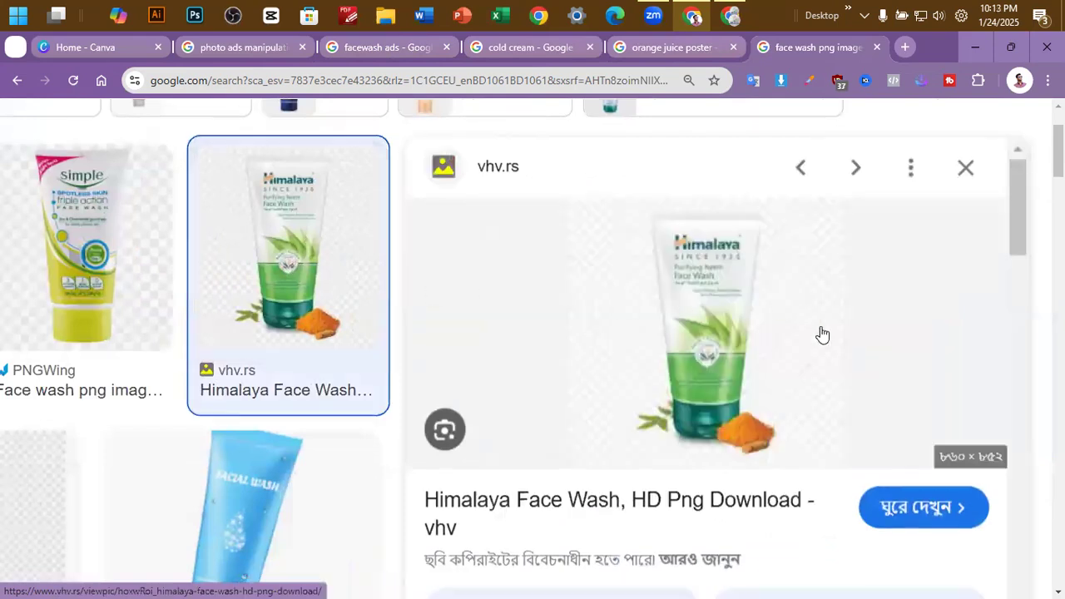
pyautogui.scroll(-1, 815, 348)
pyautogui.scroll(-2, 784, 343)
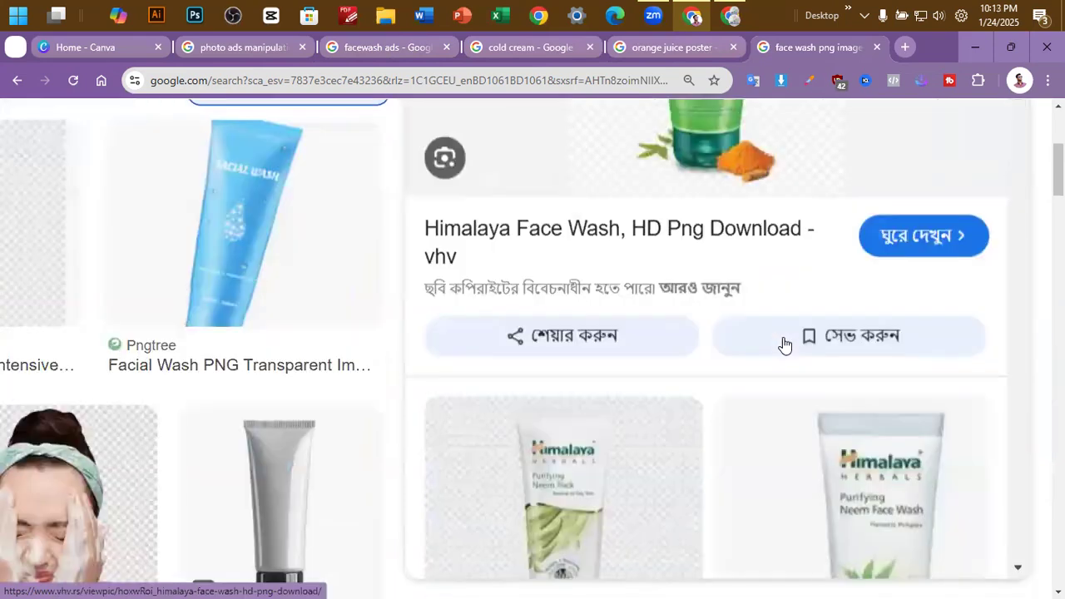
pyautogui.scroll(-3, 786, 345)
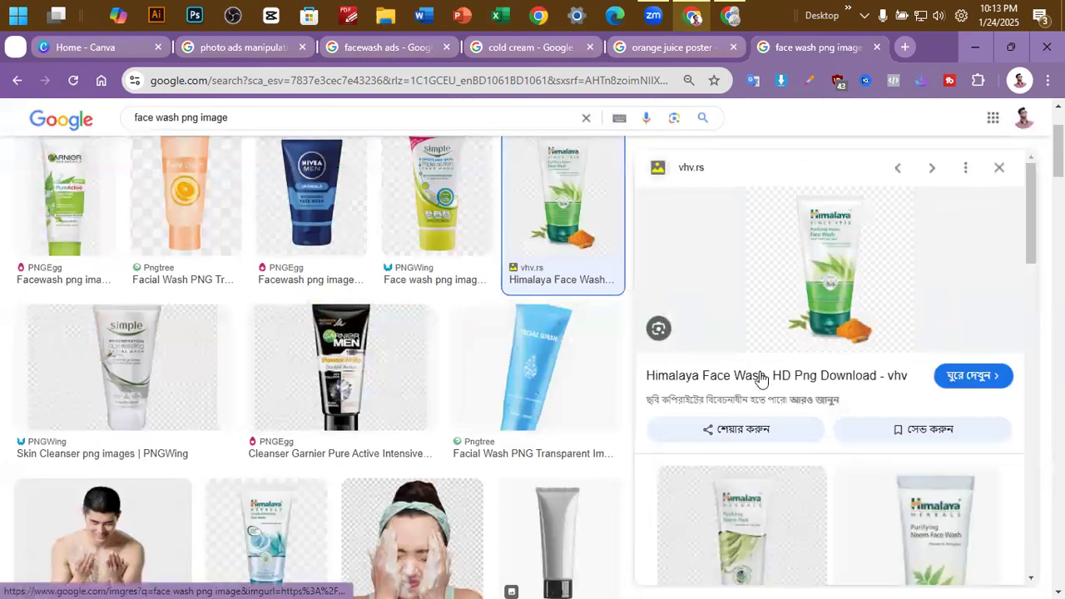
pyautogui.scroll(-2, 760, 380)
pyautogui.scroll(-5, 295, 447)
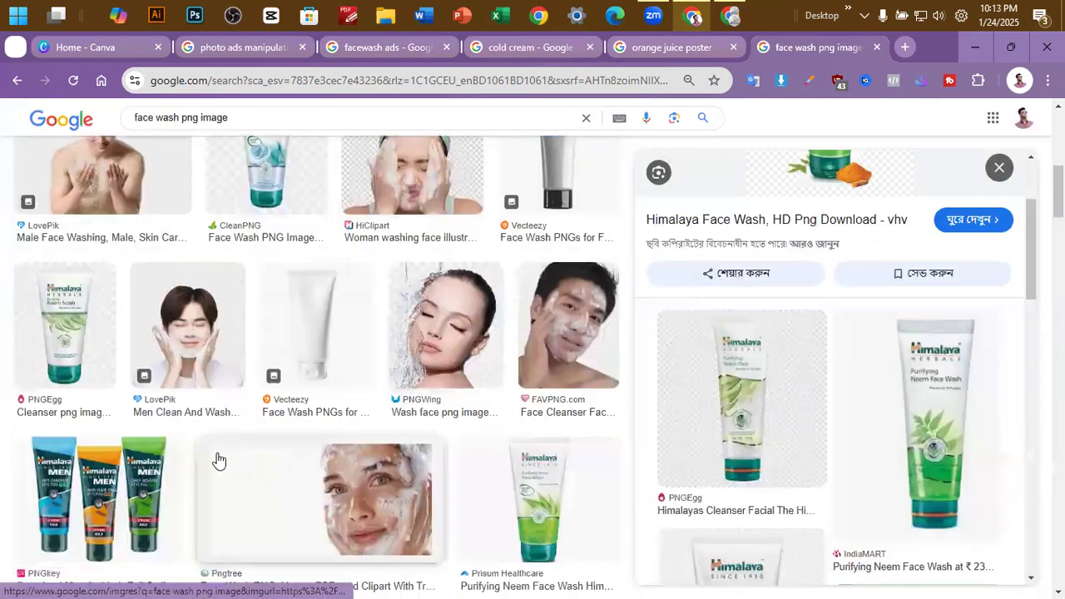
pyautogui.scroll(-1, 218, 461)
pyautogui.scroll(2, 766, 438)
pyautogui.scroll(-3, 866, 438)
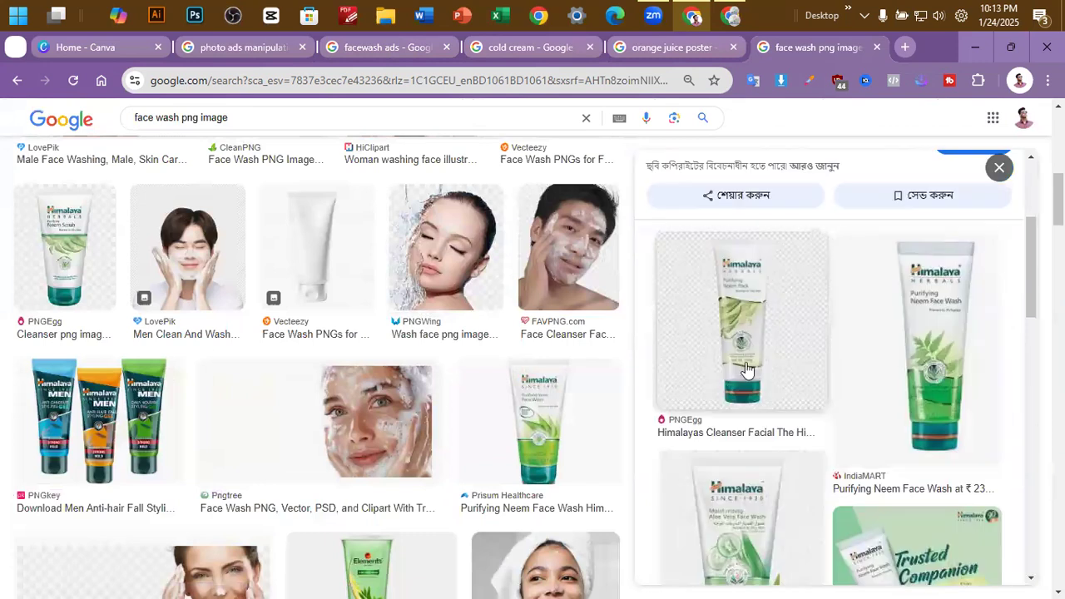
pyautogui.scroll(-5, 746, 368)
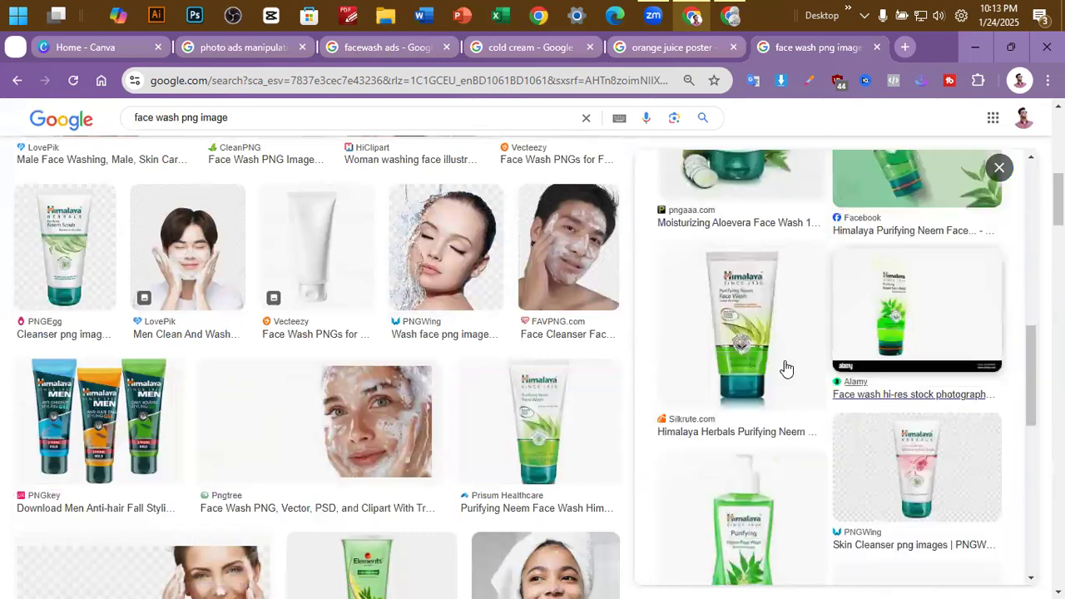
# Preview CleanPNG's Himalaya Gentle Refreshing Face Wash image from the search results
pyautogui.click(786, 368)
pyautogui.scroll(5, 363, 392)
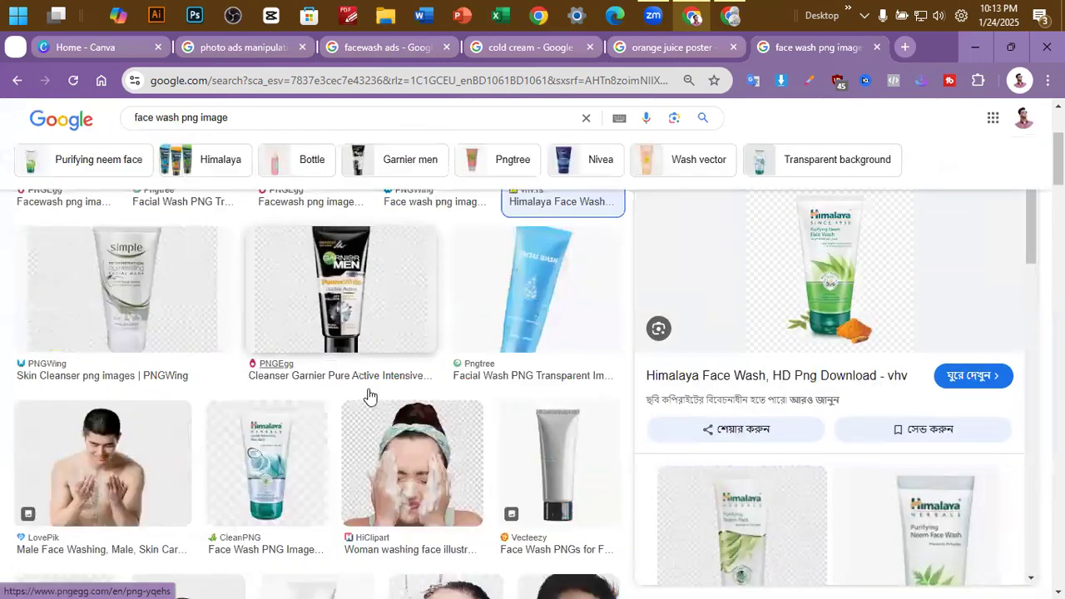
pyautogui.click(262, 464)
pyautogui.scroll(3, 333, 286)
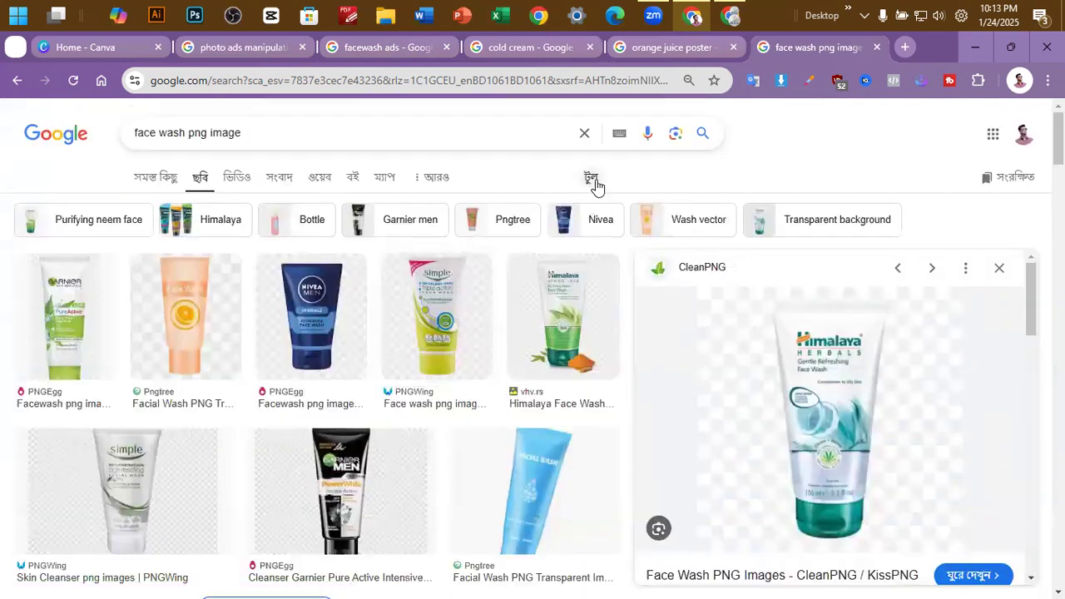
# Try filtering the face wash image results to transparent images through the colour filter
pyautogui.click(592, 180)
pyautogui.click(192, 265)
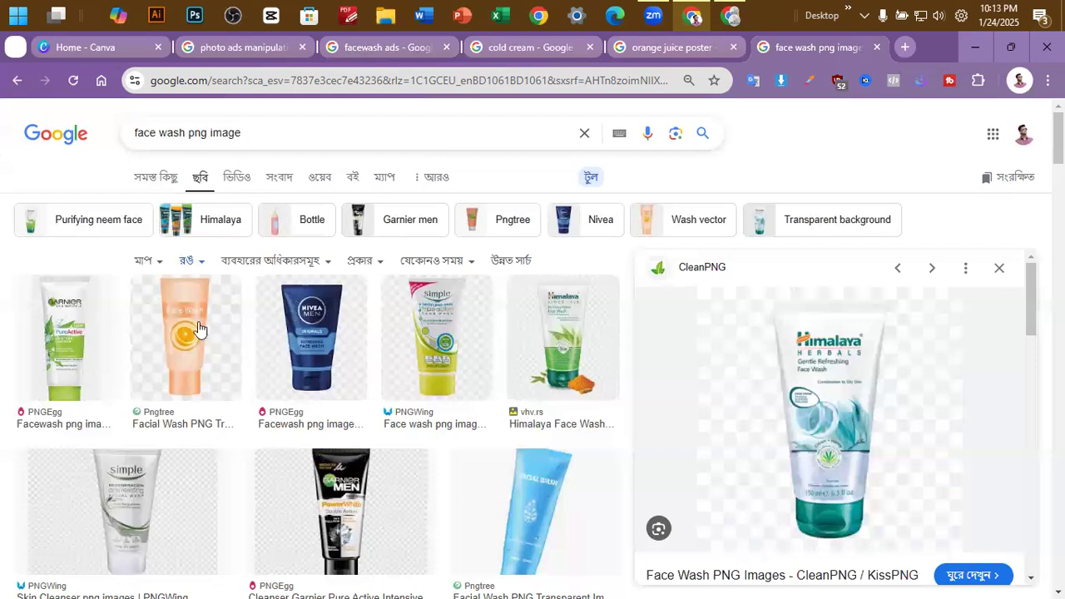
pyautogui.click(199, 328)
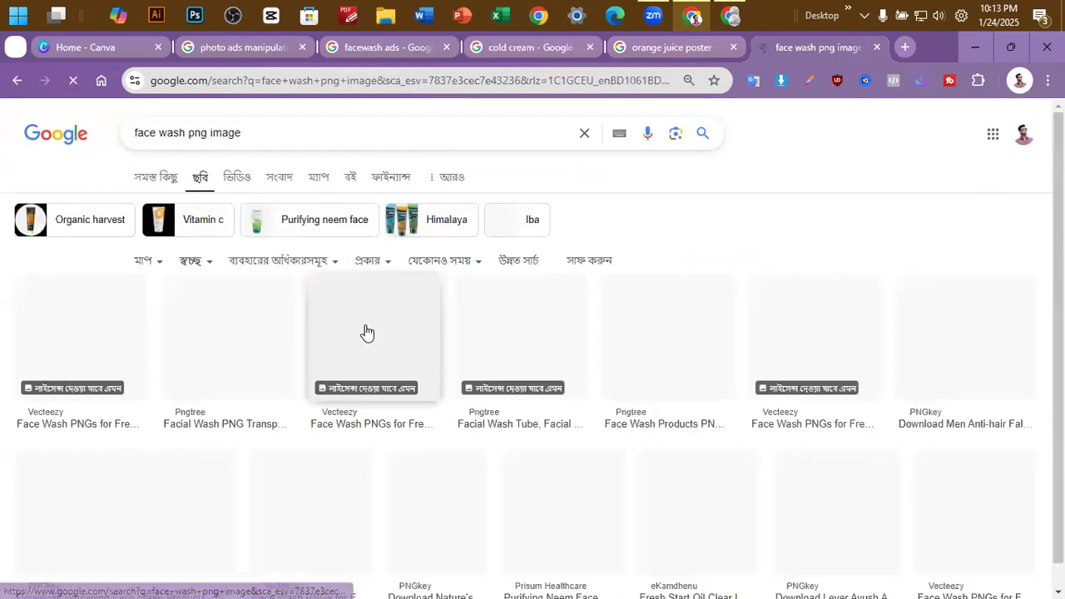
pyautogui.click(17, 81)
# Limit the image results to large size and examine PNGEgg's Himalaya Gentle Refreshing Face Wash preview up close
pyautogui.click(145, 263)
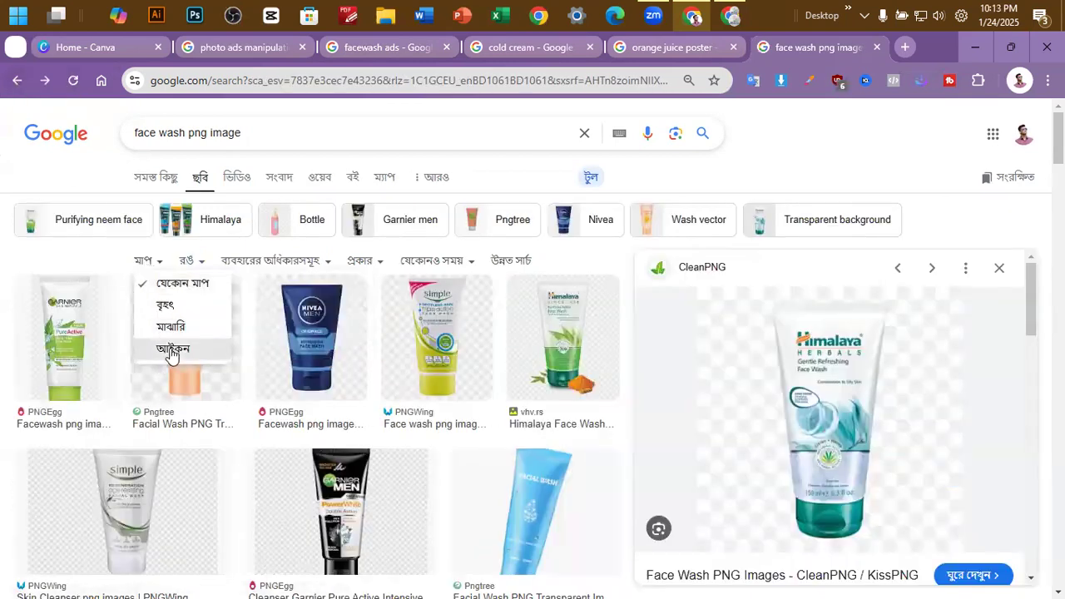
pyautogui.click(165, 304)
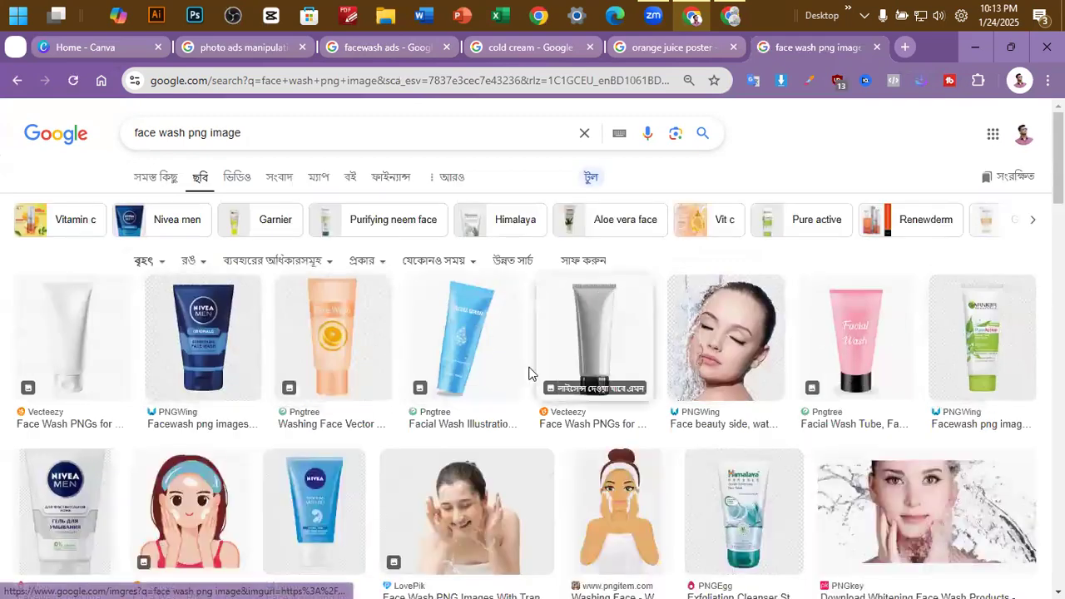
pyautogui.scroll(-2, 528, 373)
pyautogui.click(749, 353)
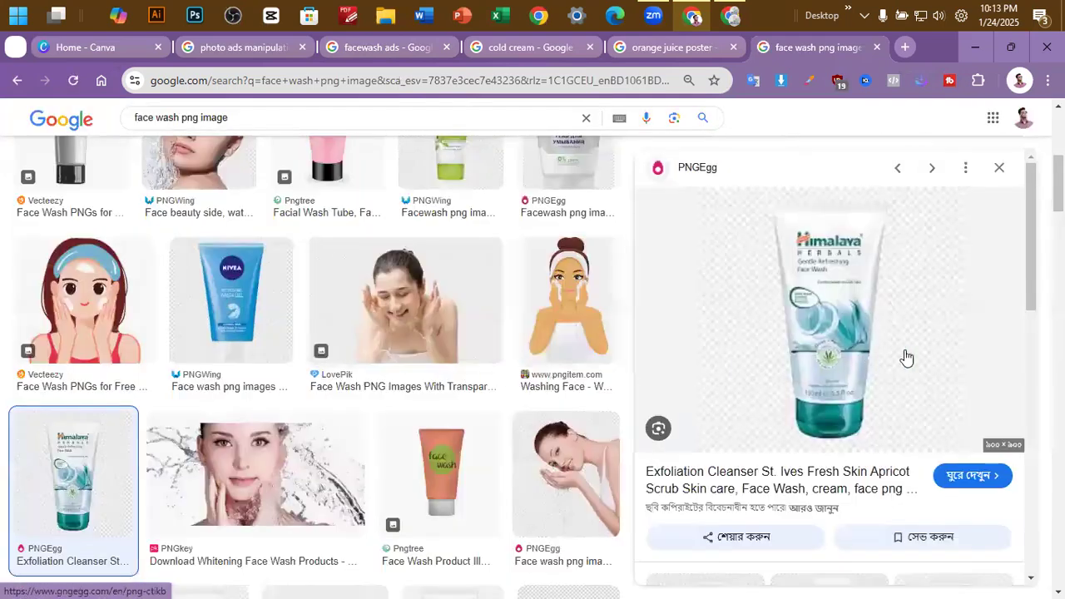
pyautogui.scroll(4, 862, 320)
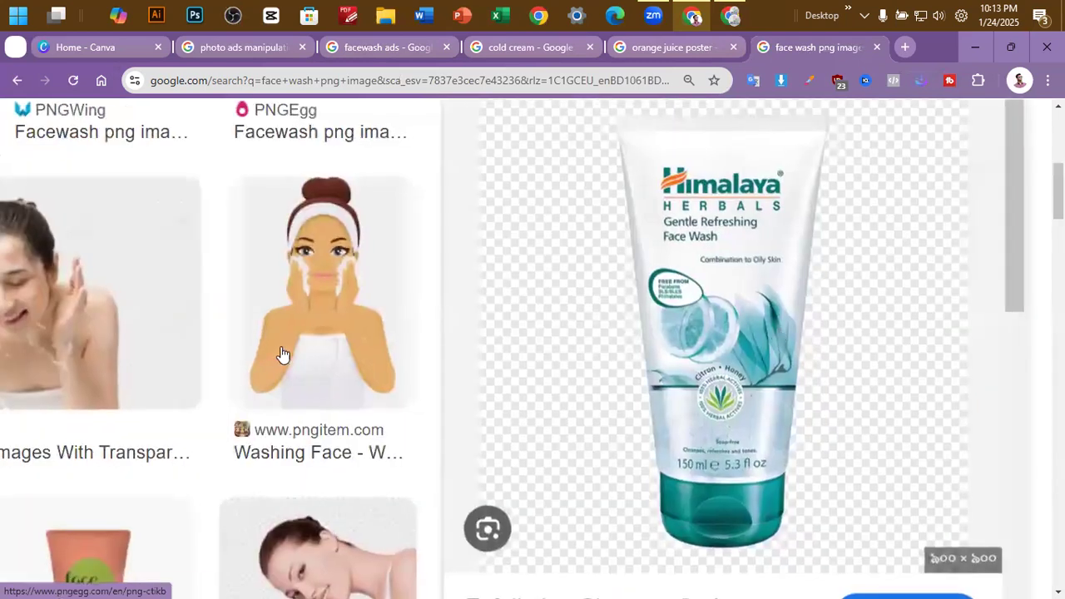
pyautogui.scroll(-4, 690, 361)
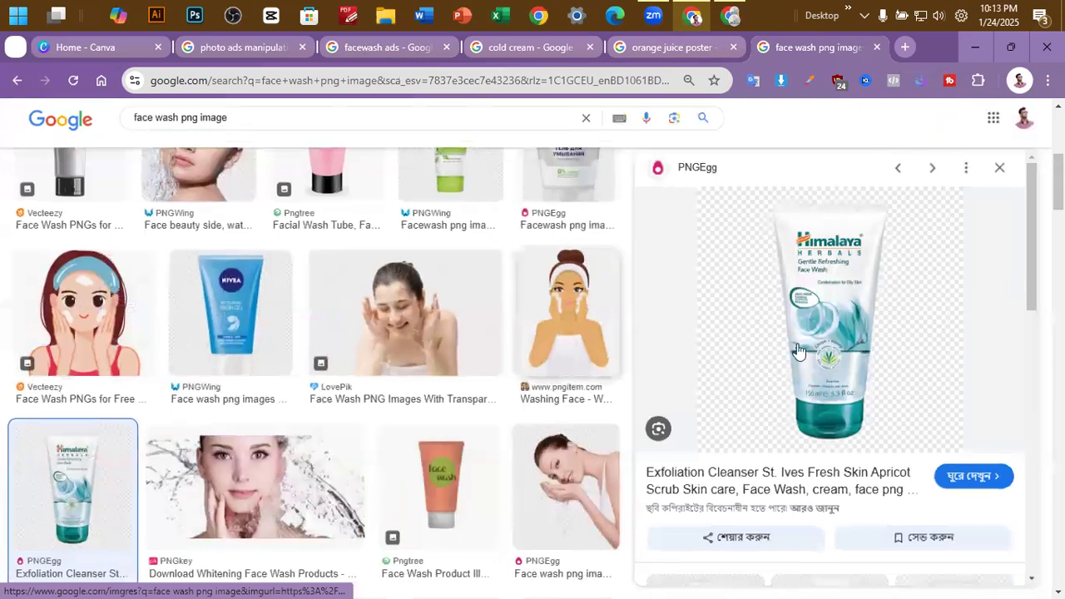
# Switch to Canva and create a blank Facebook Post design from the social media formats
pyautogui.click(105, 48)
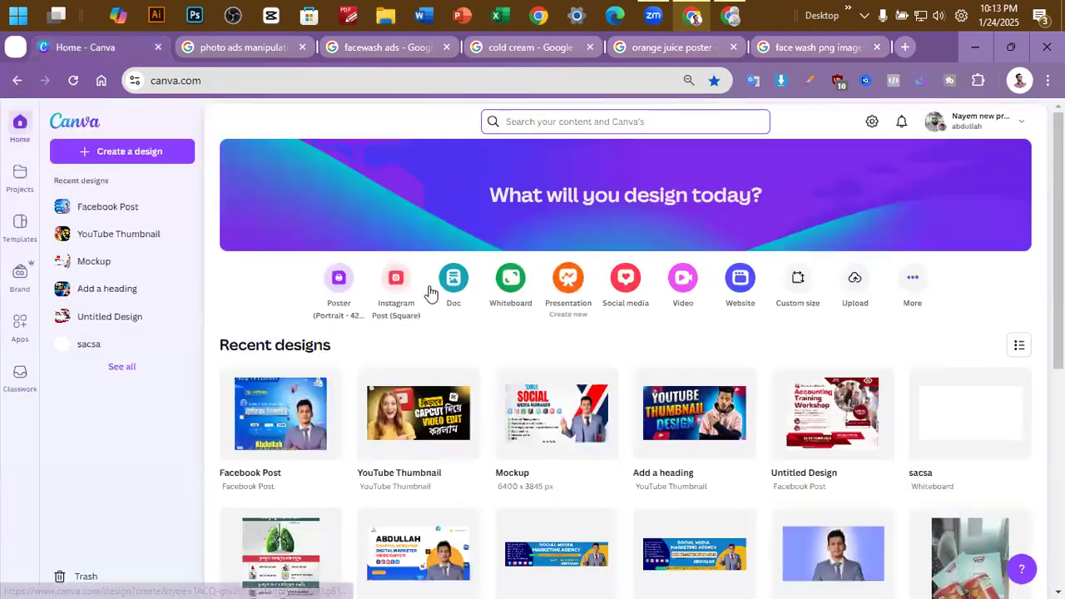
pyautogui.click(622, 280)
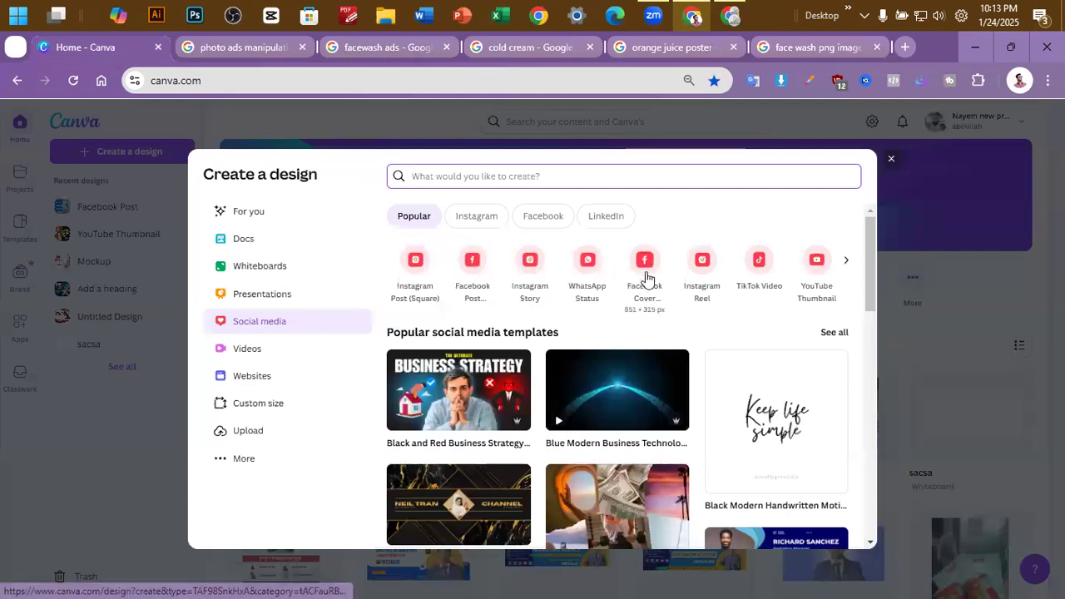
pyautogui.click(473, 264)
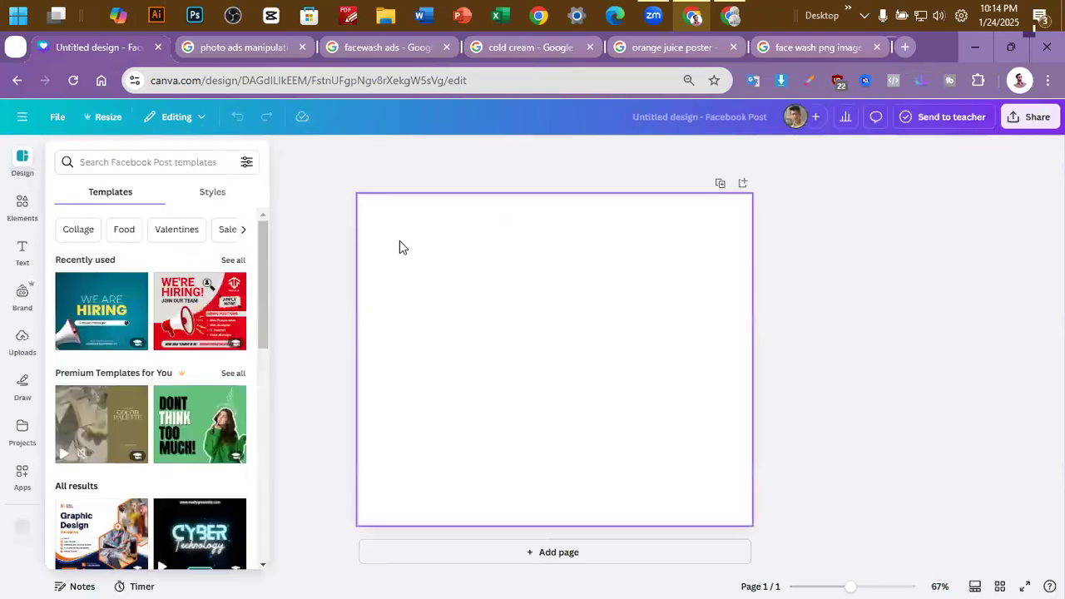
# Try to carry the Himalaya face wash image from the search results directly onto the Canva page
pyautogui.click(783, 46)
pyautogui.moveTo(822, 288); pyautogui.dragTo(473, 201)
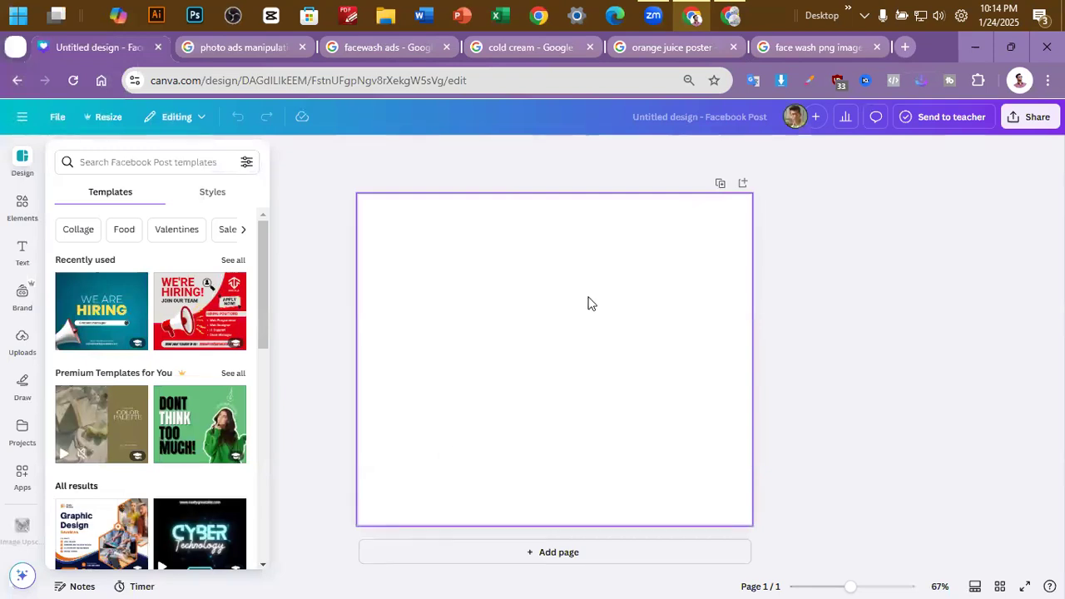
pyautogui.moveTo(456, 57); pyautogui.dragTo(596, 350)
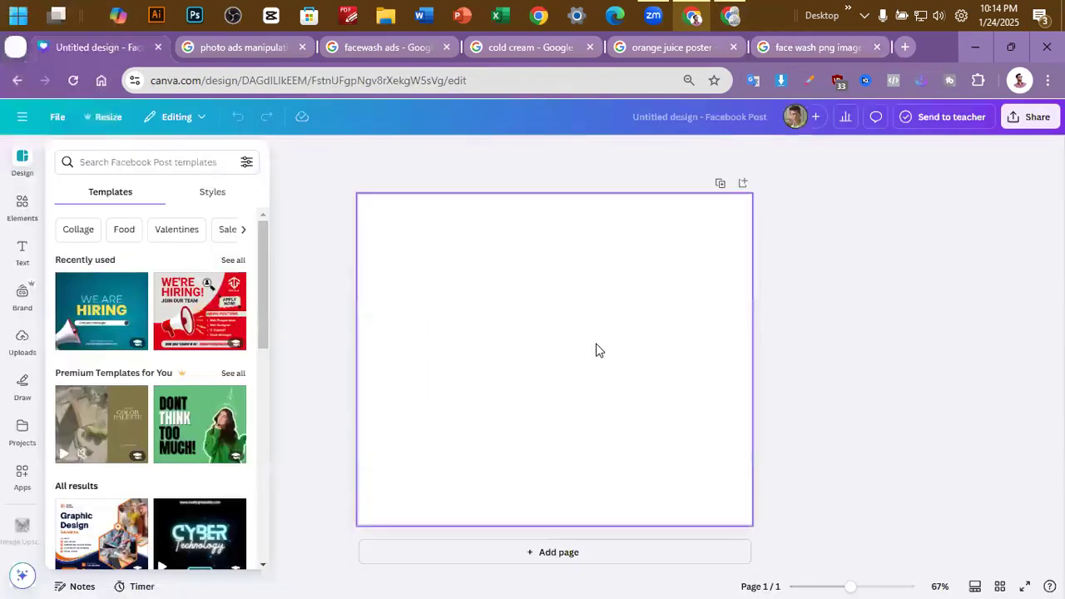
# Copy PNGEgg's Himalaya face wash image from the search preview and paste it onto the blank Canva page
pyautogui.click(804, 49)
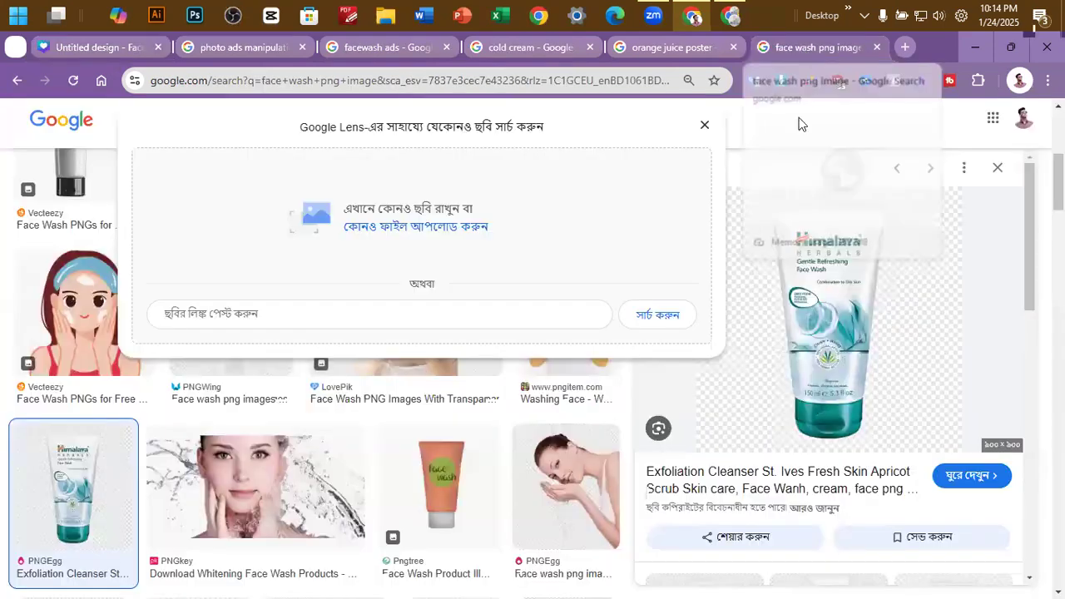
pyautogui.click(707, 127)
pyautogui.rightClick(807, 263)
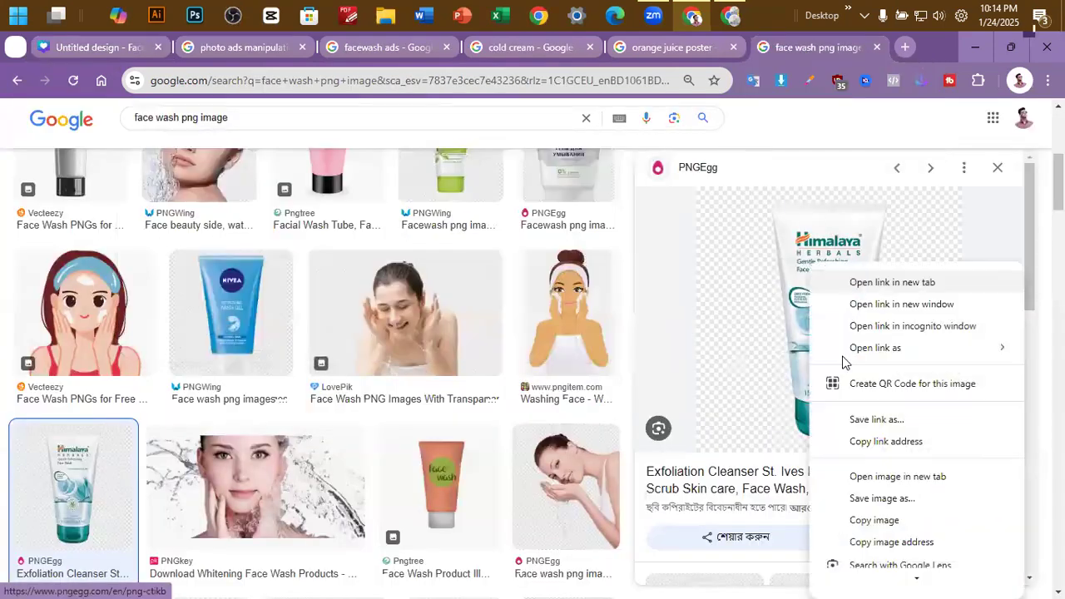
pyautogui.click(874, 521)
pyautogui.click(91, 47)
pyautogui.click(489, 340)
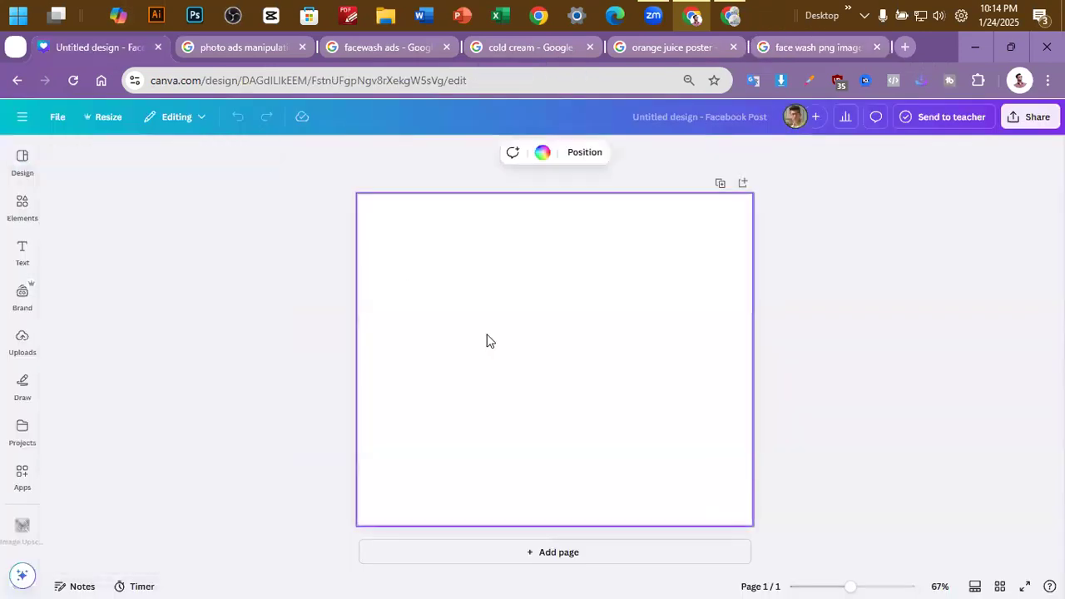
pyautogui.hotkey('ctrl', 'v')
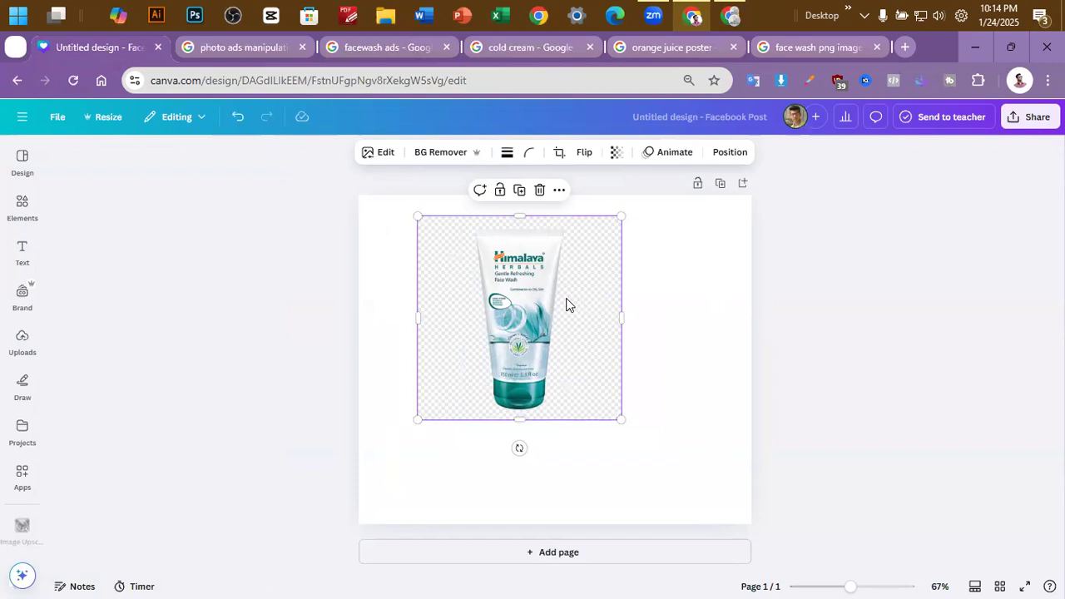
# Remove the background of the Himalaya tube image, resize it and place it near the middle of the page
pyautogui.click(441, 152)
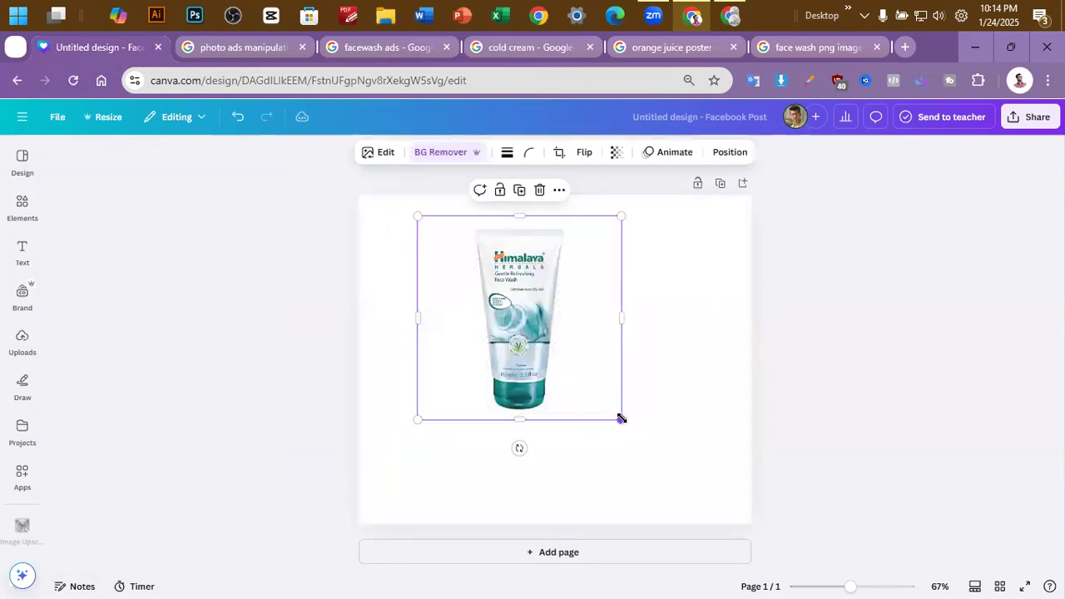
pyautogui.moveTo(619, 417); pyautogui.dragTo(713, 512)
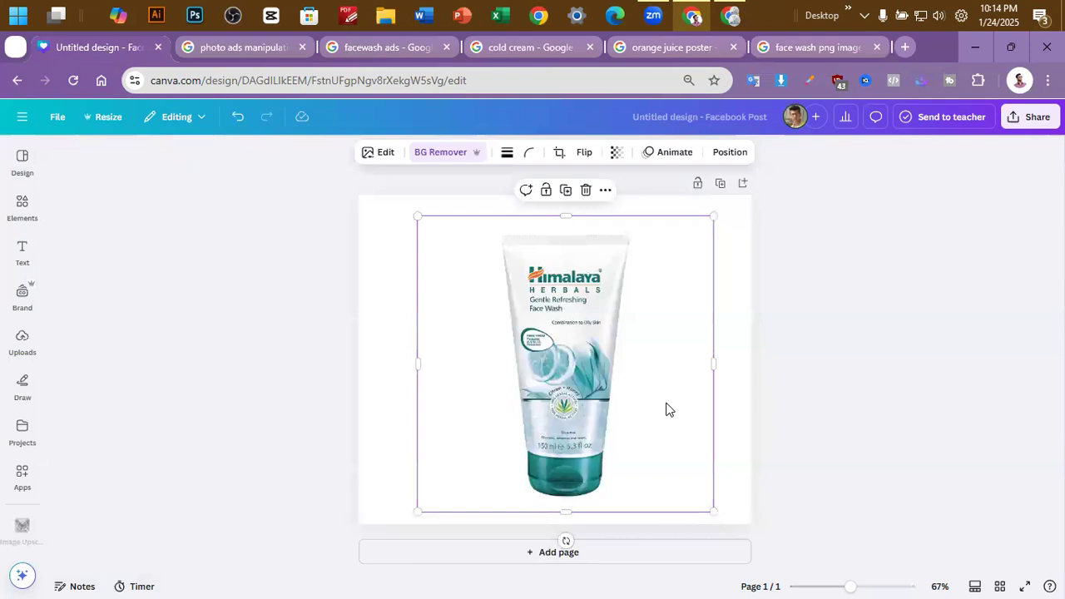
pyautogui.moveTo(715, 513); pyautogui.dragTo(633, 392)
pyautogui.moveTo(590, 347); pyautogui.dragTo(636, 381)
pyautogui.click(911, 302)
# Add a second blank page below the page with the face wash tube
pyautogui.click(628, 559)
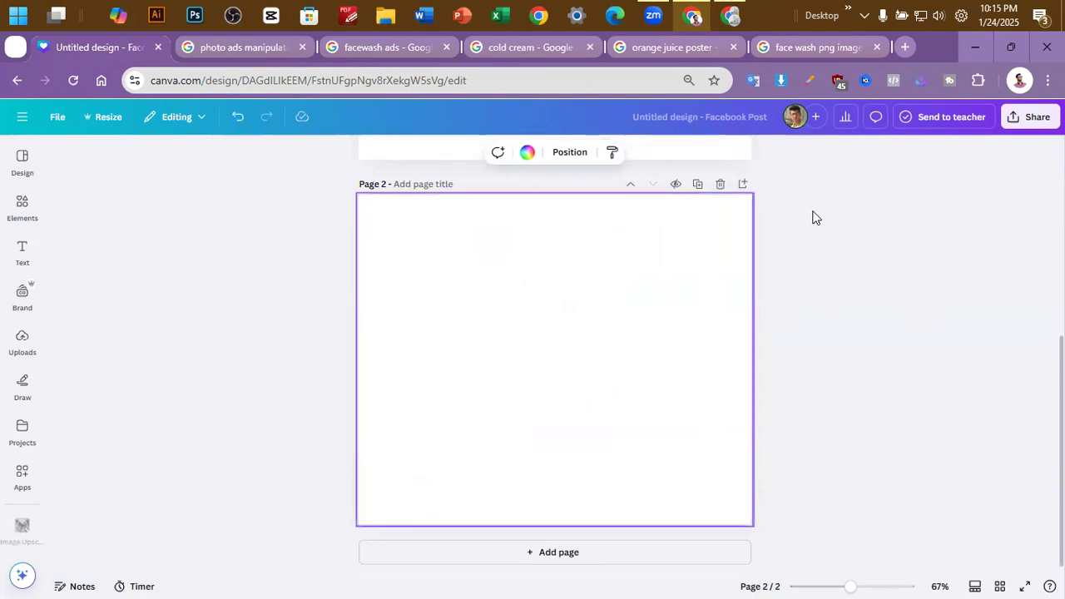
pyautogui.scroll(5, 657, 276)
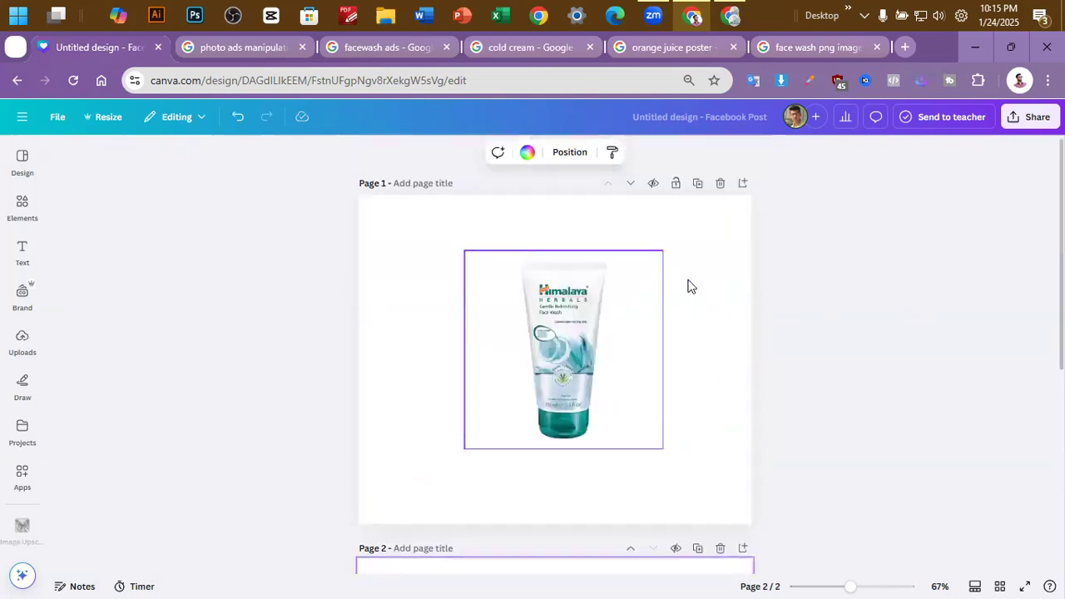
pyautogui.scroll(-2, 808, 228)
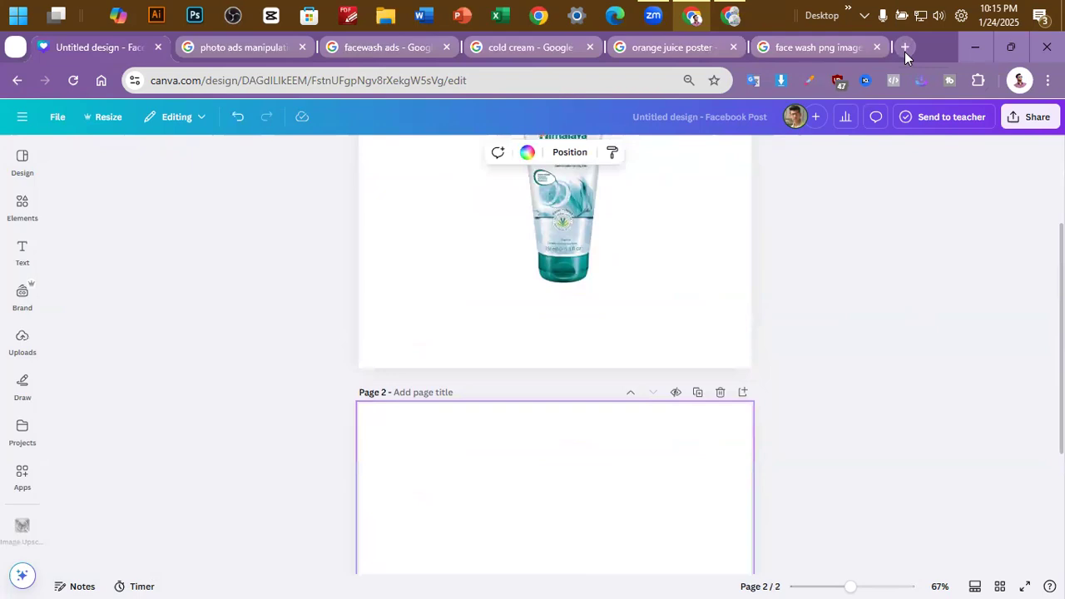
# Open a blank browser tab and revisit the photo ads manipulation and face wash ad examples
pyautogui.click(904, 52)
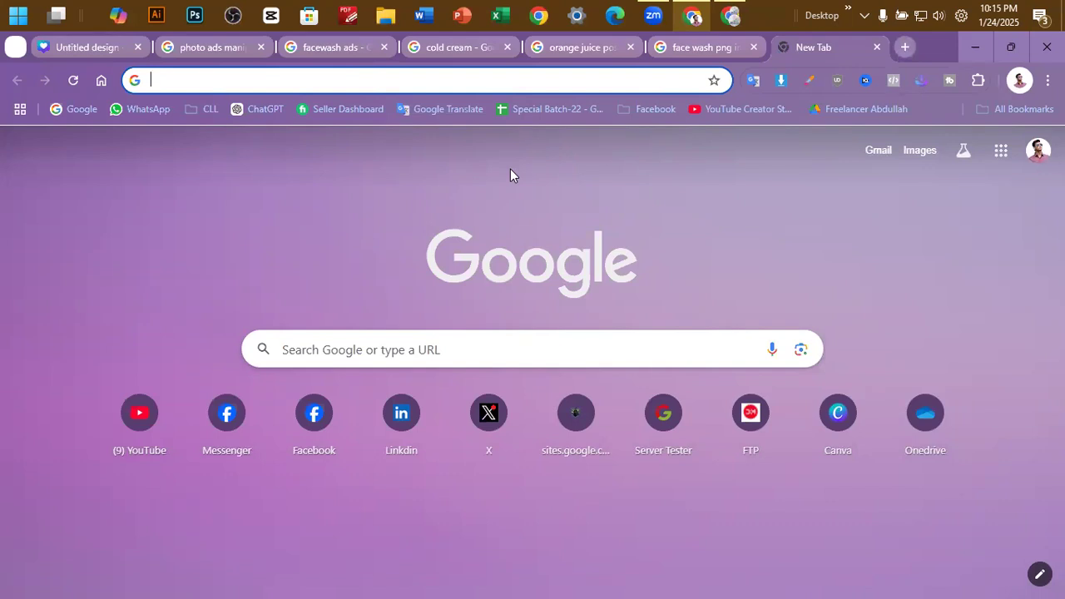
pyautogui.click(198, 52)
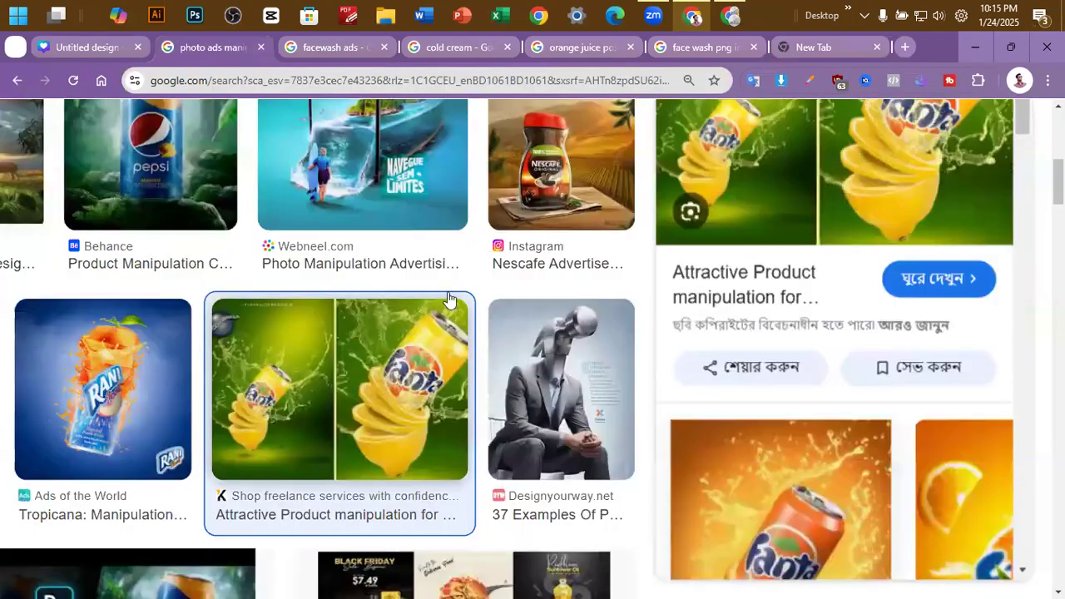
pyautogui.click(285, 53)
pyautogui.click(734, 339)
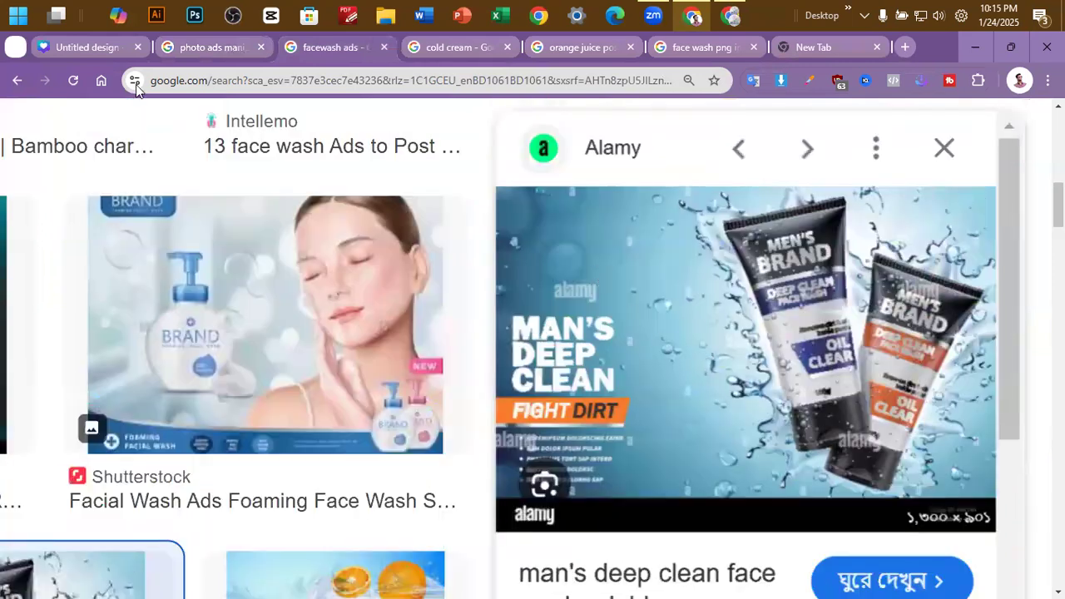
# Examine the Himalaya tube's label, citrus and leaf artwork and bottom text up close on page 1 in Canva
pyautogui.click(73, 48)
pyautogui.scroll(2, 616, 329)
pyautogui.scroll(3, 619, 335)
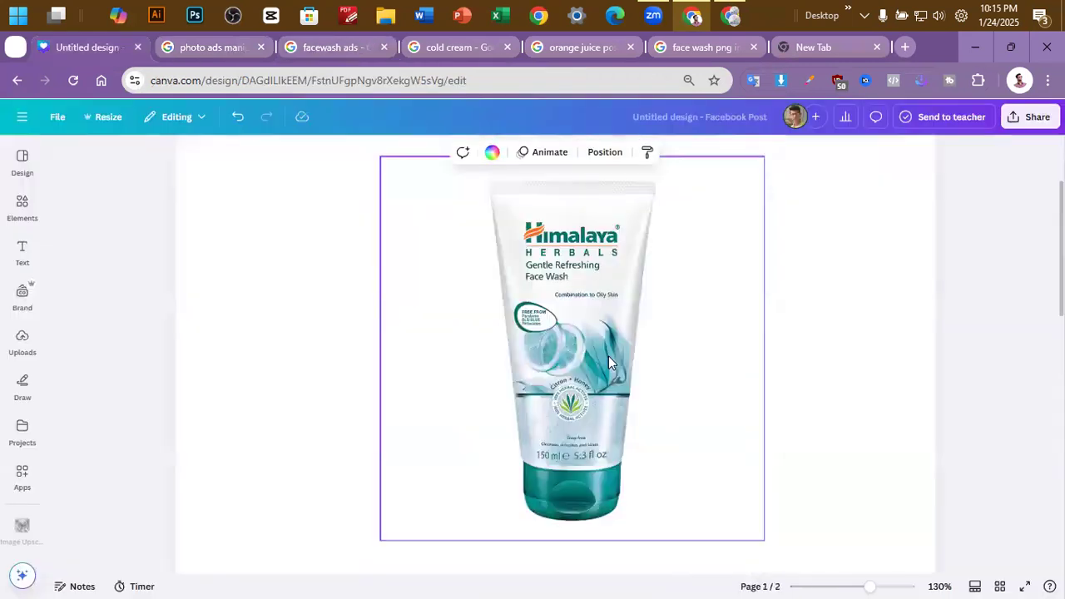
pyautogui.scroll(5, 609, 356)
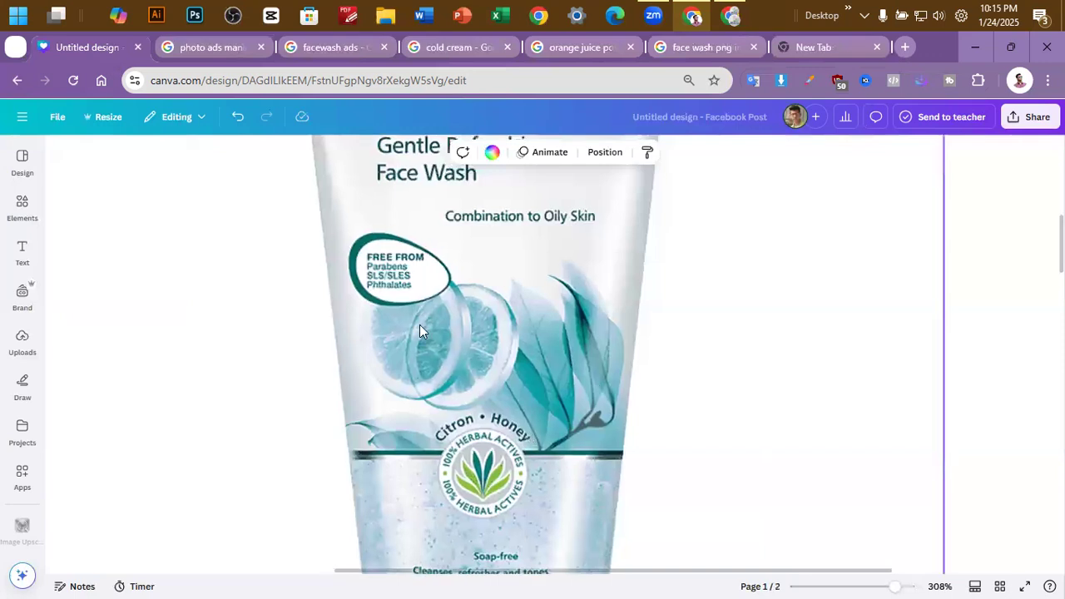
pyautogui.scroll(2, 420, 324)
pyautogui.scroll(2, 508, 310)
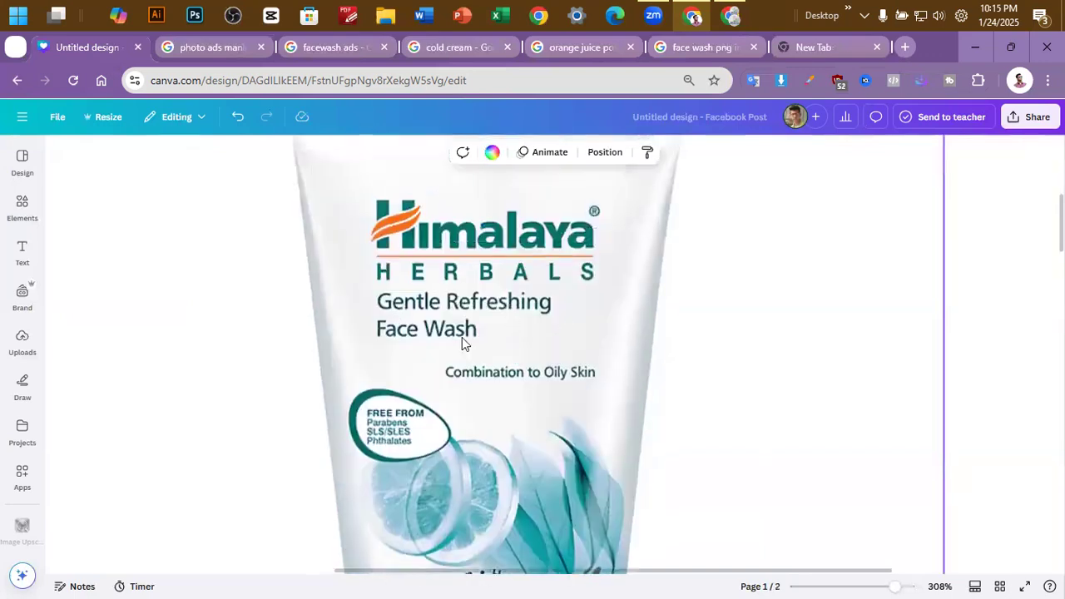
pyautogui.scroll(-3, 463, 341)
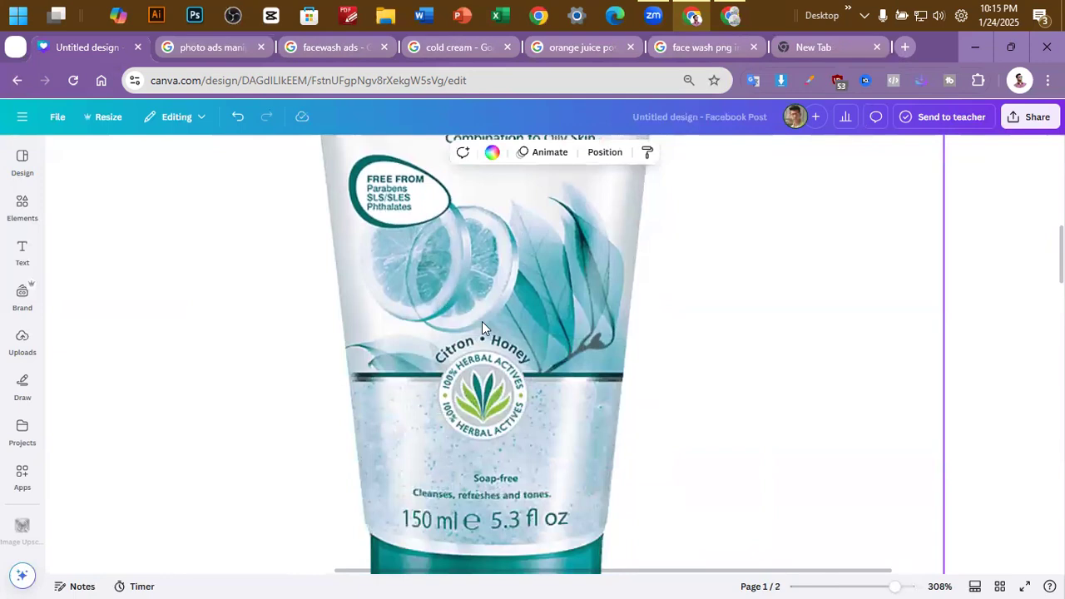
pyautogui.scroll(2, 482, 325)
pyautogui.scroll(1, 497, 317)
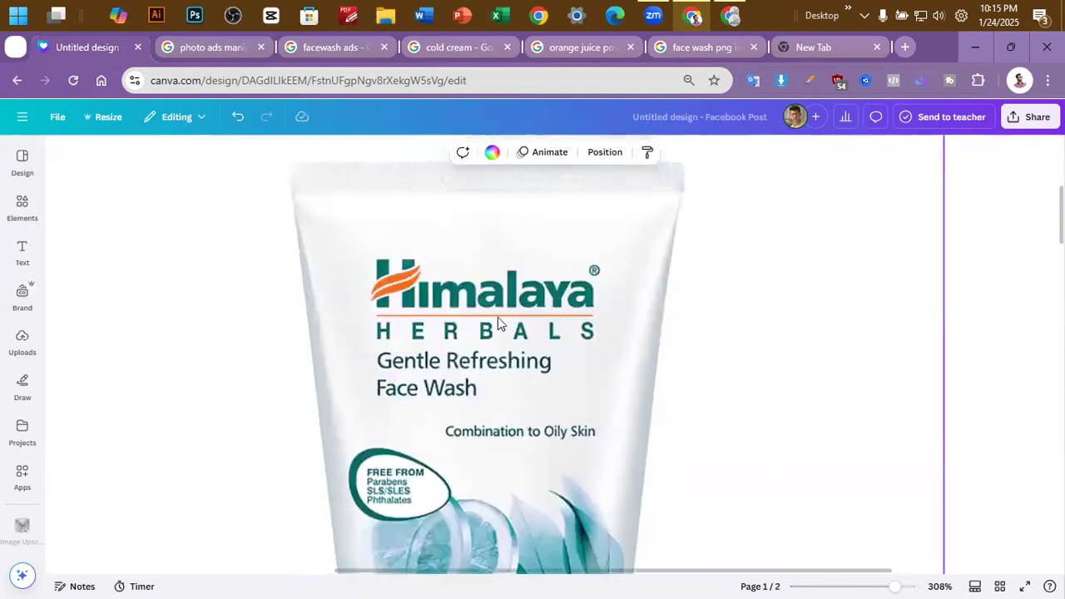
pyautogui.scroll(-2, 512, 333)
pyautogui.scroll(-3, 505, 329)
pyautogui.scroll(-2, 505, 328)
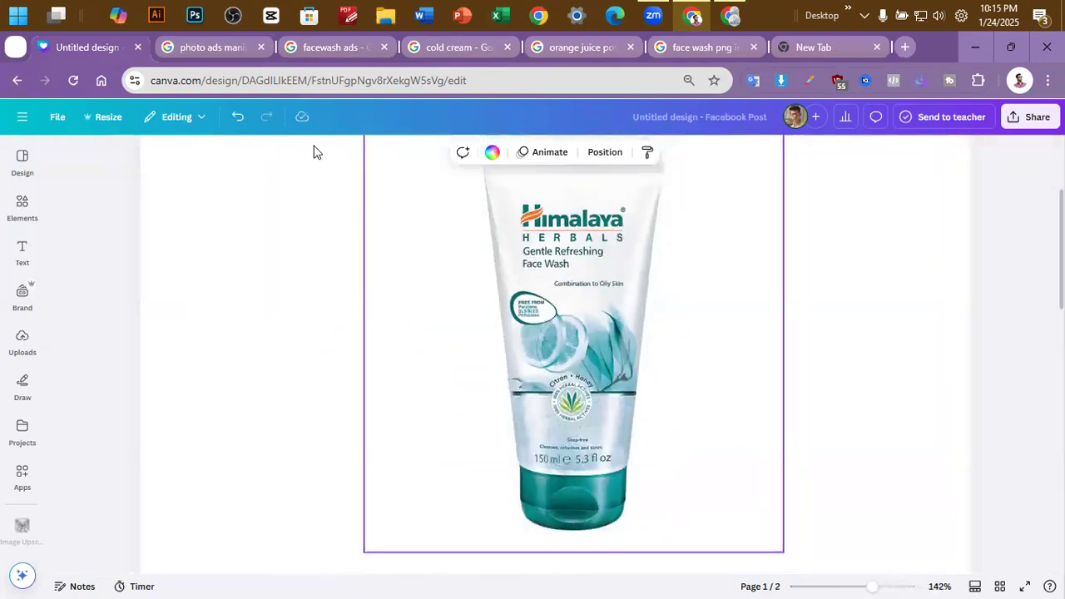
# Glance at the face wash ad example again and search Google for "pinterest" in the blank tab
pyautogui.click(333, 47)
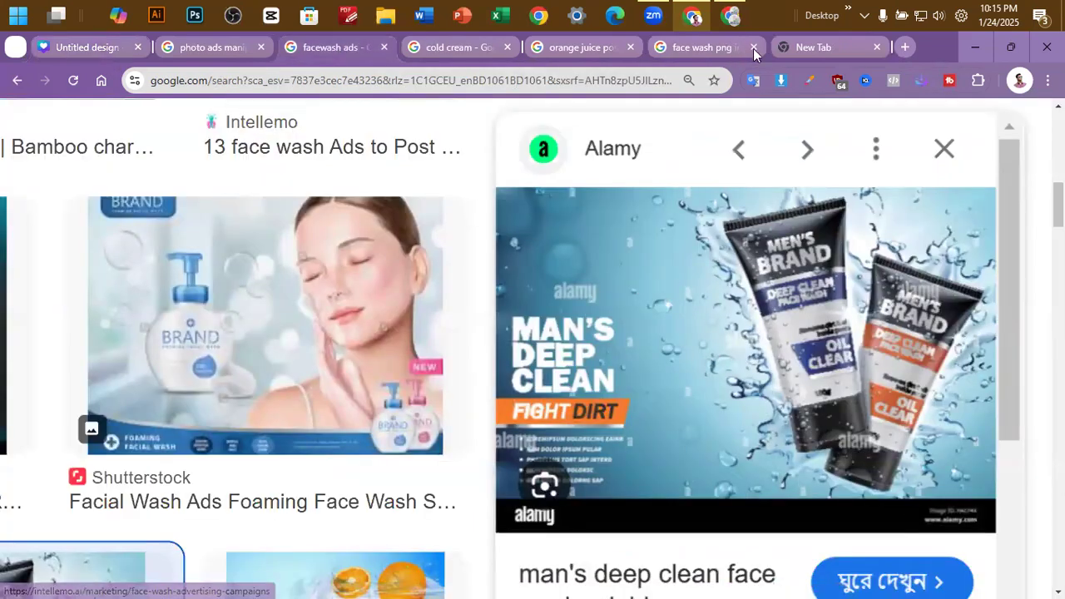
pyautogui.click(785, 49)
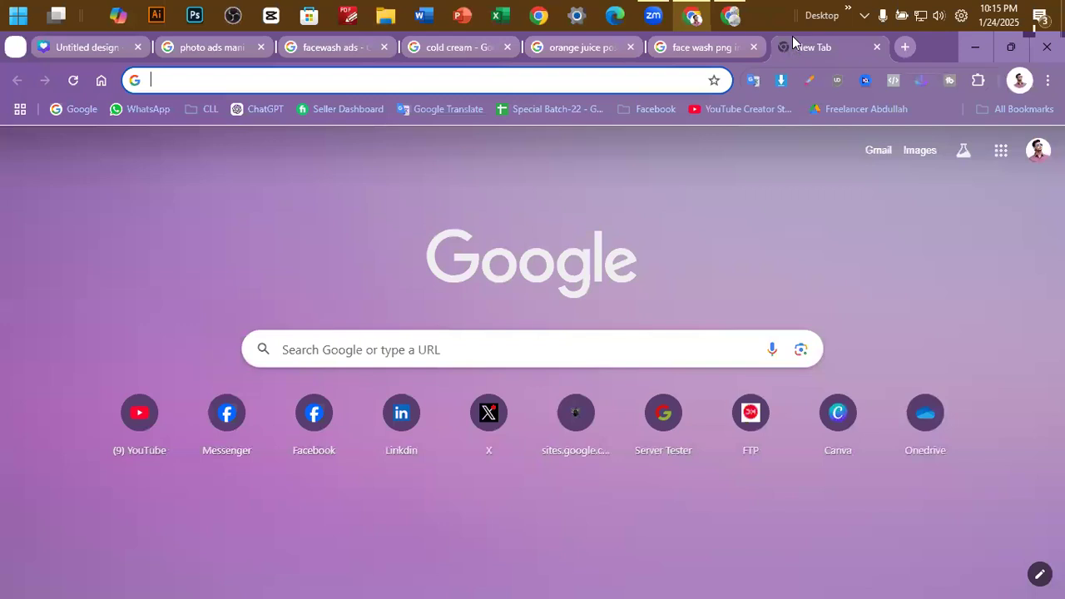
pyautogui.write('pi')
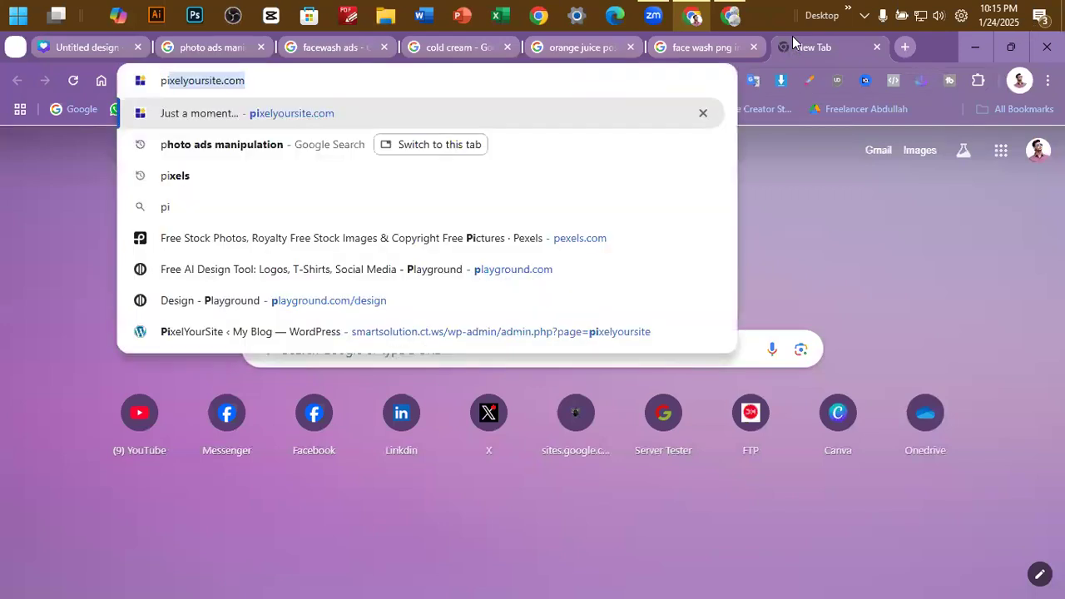
pyautogui.write('nterest')
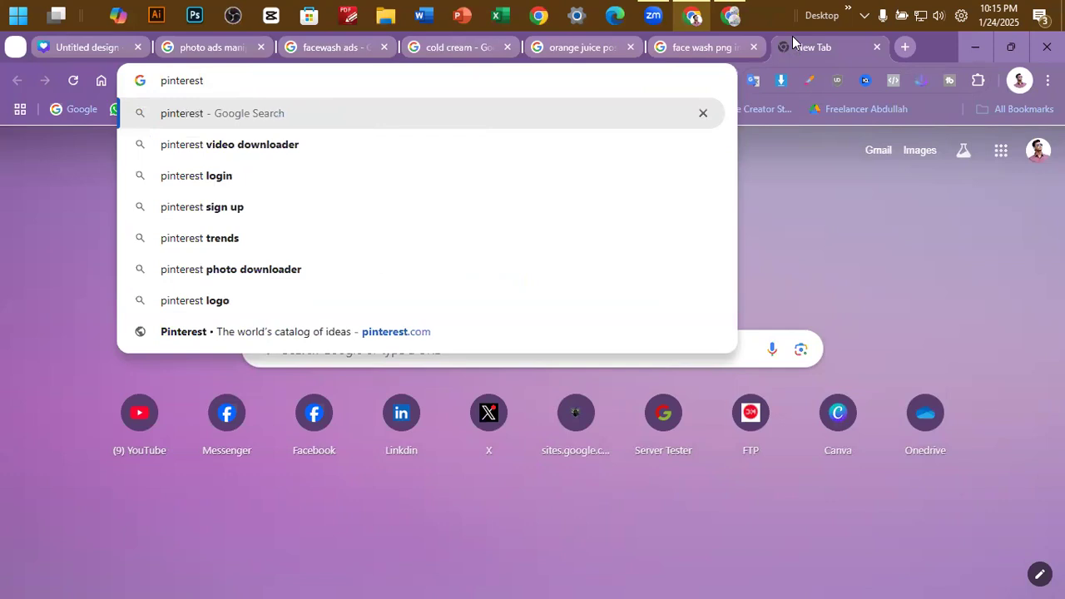
pyautogui.press('Return')
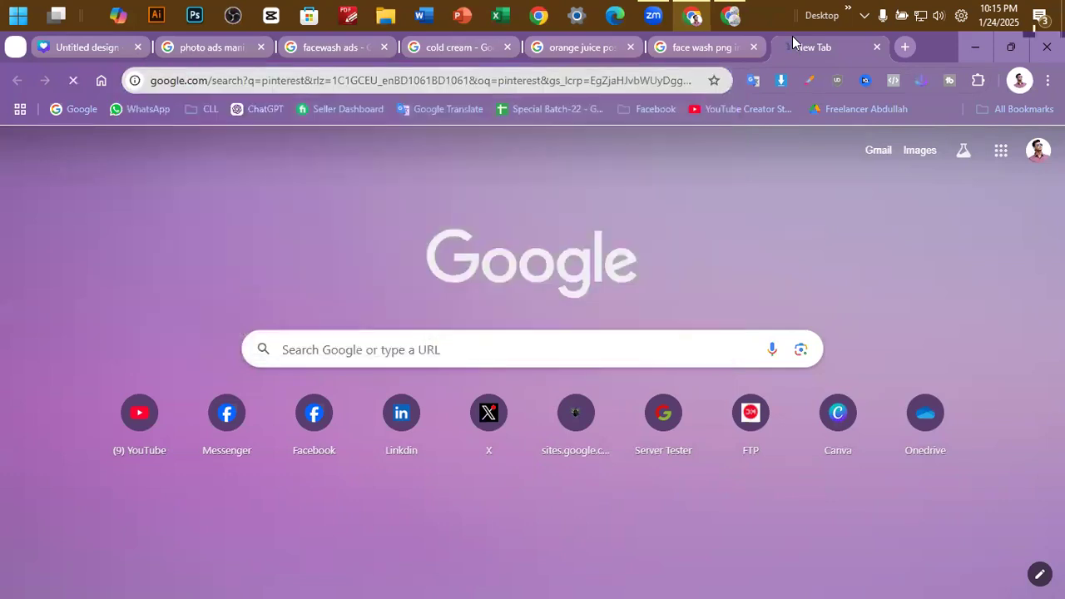
# Switch the "pinterest" search to image results and search for "nature background images pinterest"
pyautogui.click(209, 188)
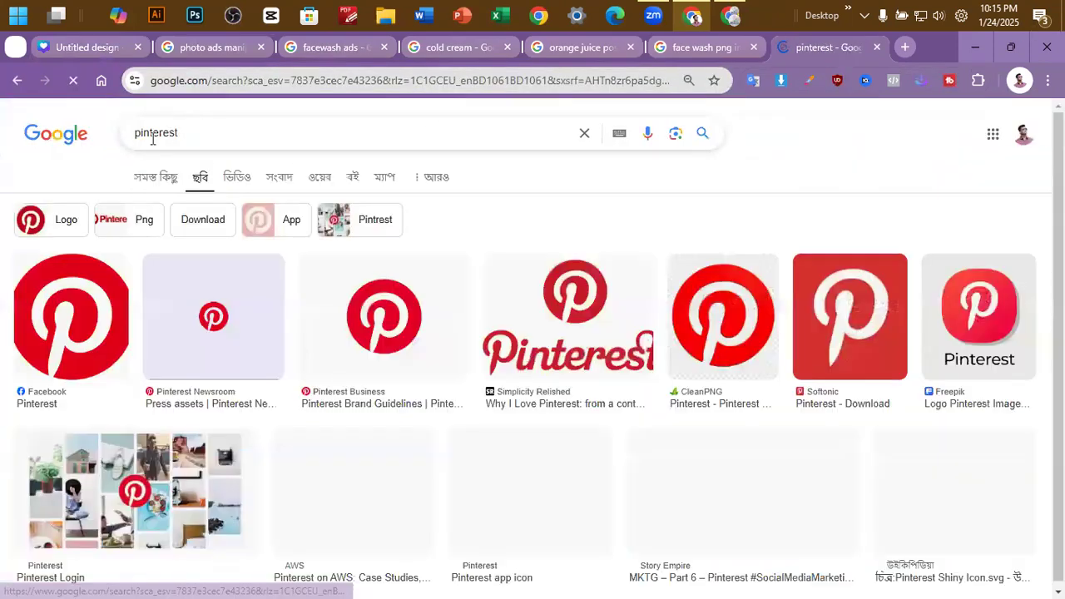
pyautogui.click(135, 133)
pyautogui.write('nature ')
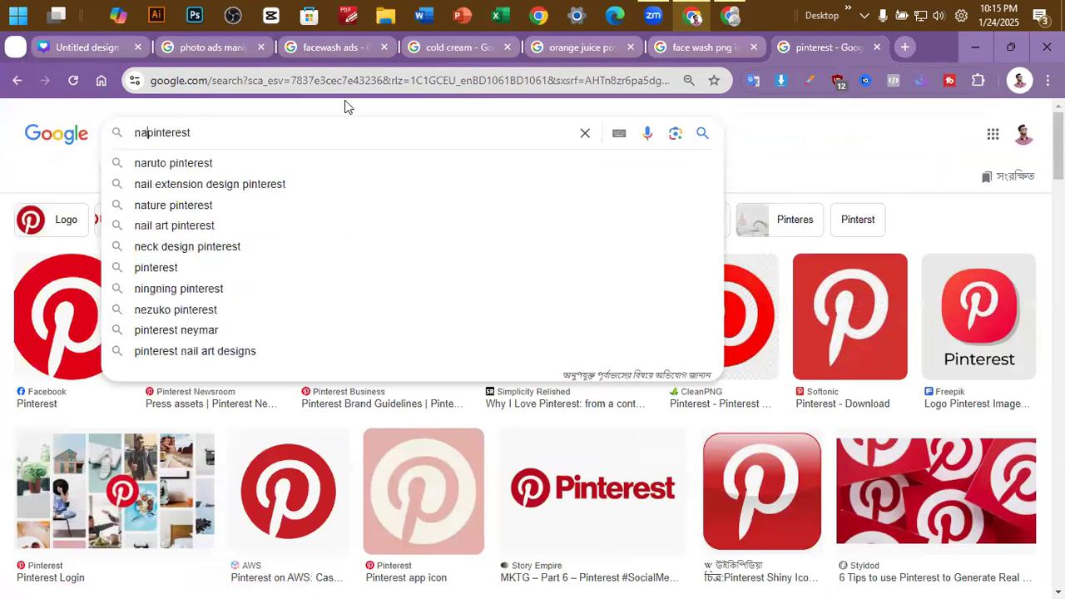
pyautogui.write('bac')
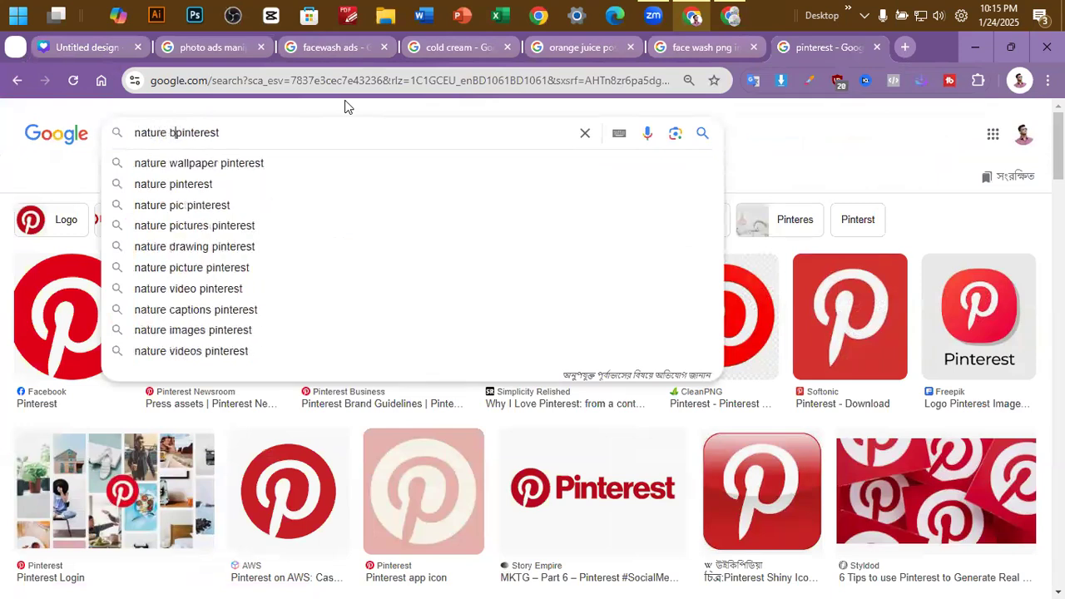
pyautogui.press('Down')
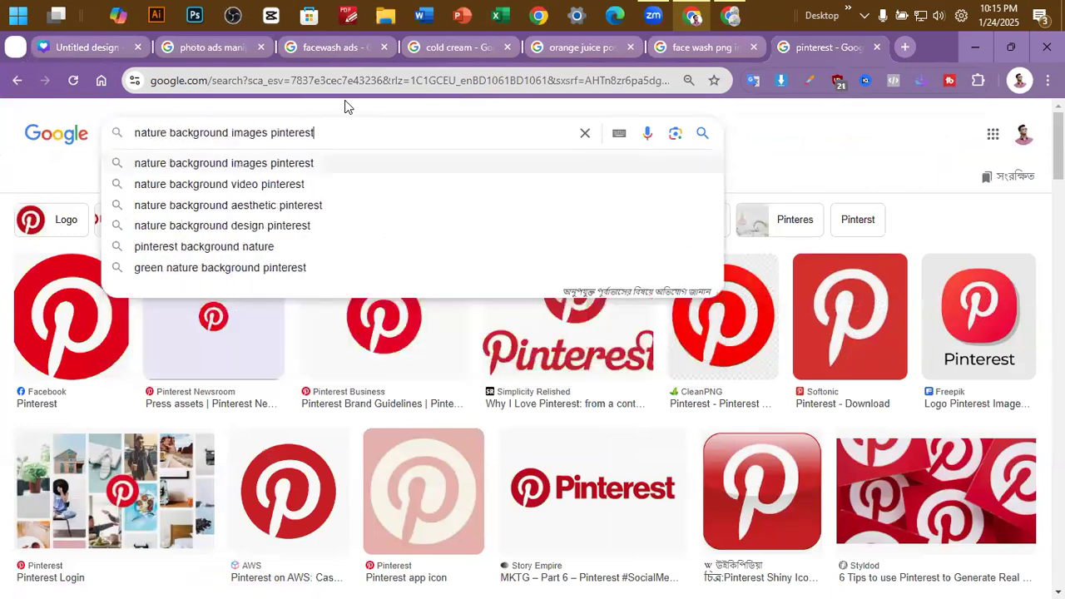
pyautogui.press('Return')
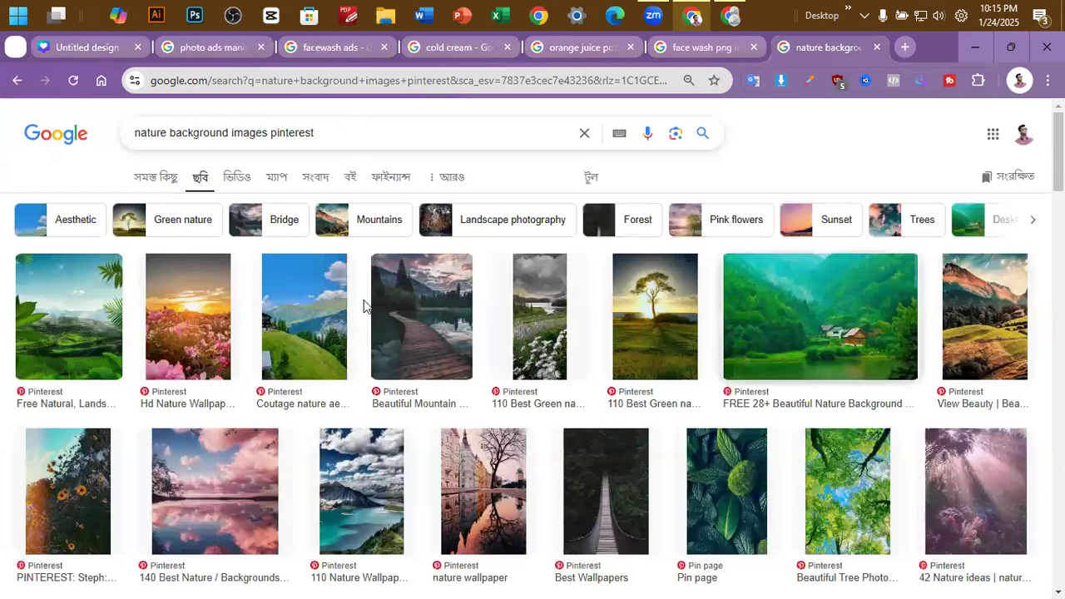
# Browse the nature background results and refine the image search to "blue nature background images pinterest"
pyautogui.scroll(-3, 208, 381)
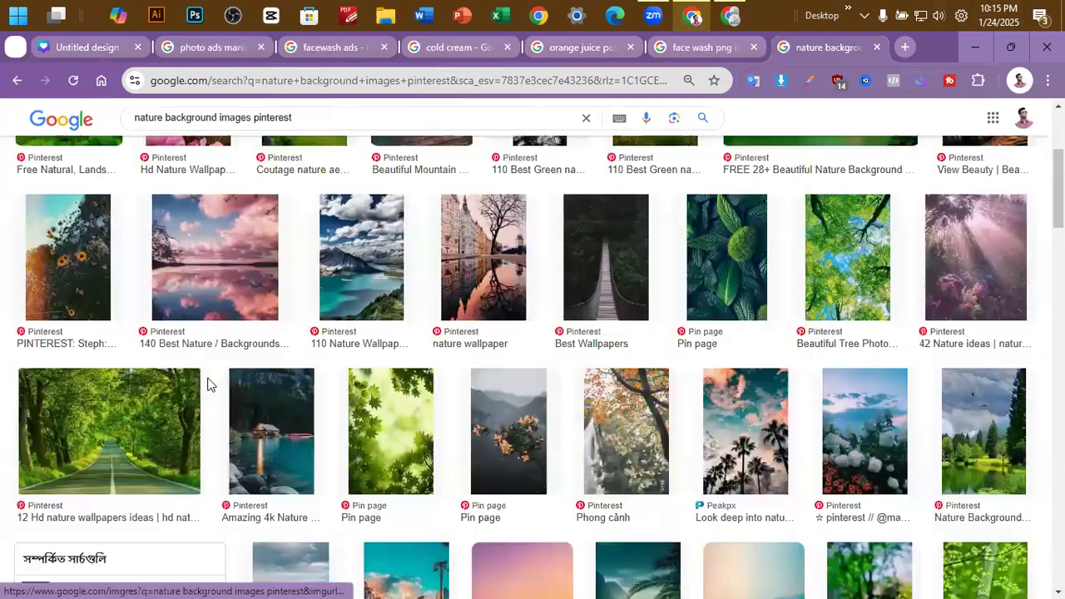
pyautogui.scroll(-1, 209, 380)
pyautogui.scroll(-1, 427, 404)
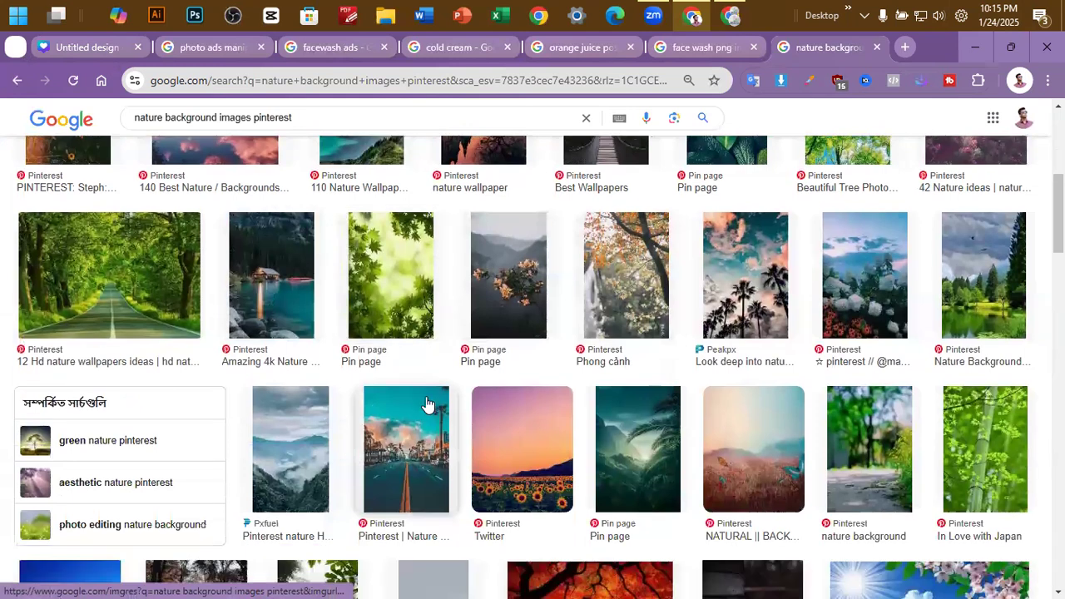
pyautogui.scroll(-4, 471, 400)
pyautogui.scroll(7, 231, 347)
pyautogui.scroll(1, 231, 347)
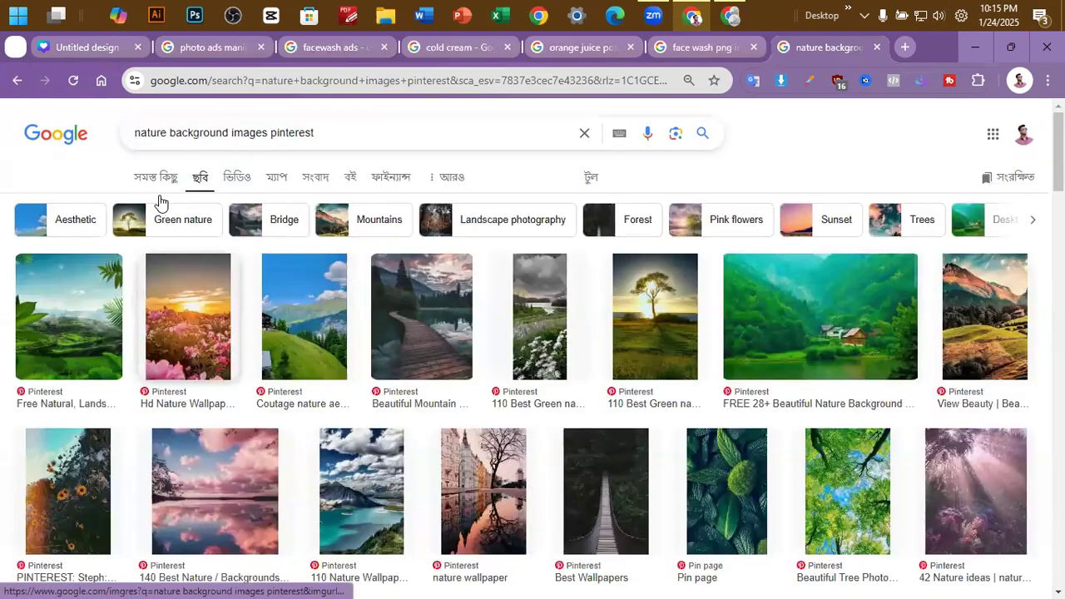
pyautogui.click(136, 133)
pyautogui.write('blu')
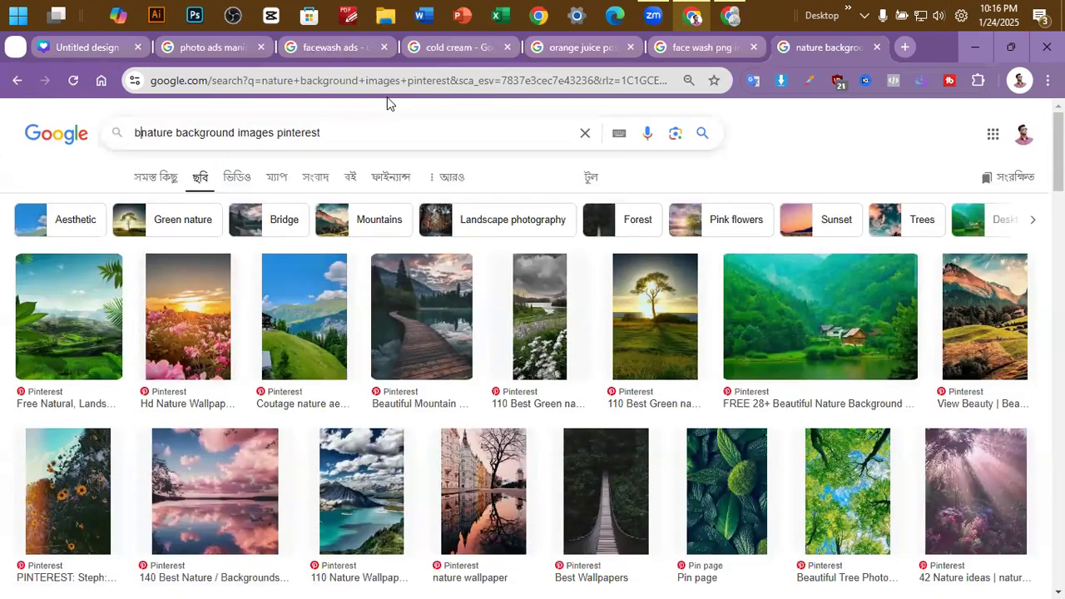
pyautogui.write('e')
pyautogui.press('Return')
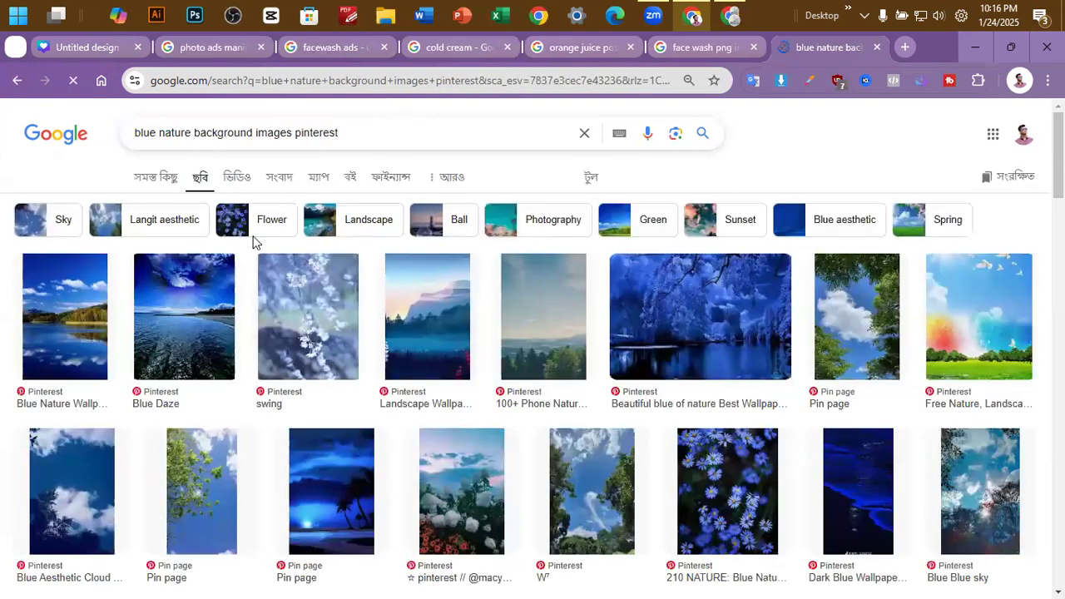
# Browse the blue nature results, previewing the Blue Nature Wallpapers image and the "Beautiful blue of nature Best Wallpapers" image
pyautogui.scroll(-2, 167, 381)
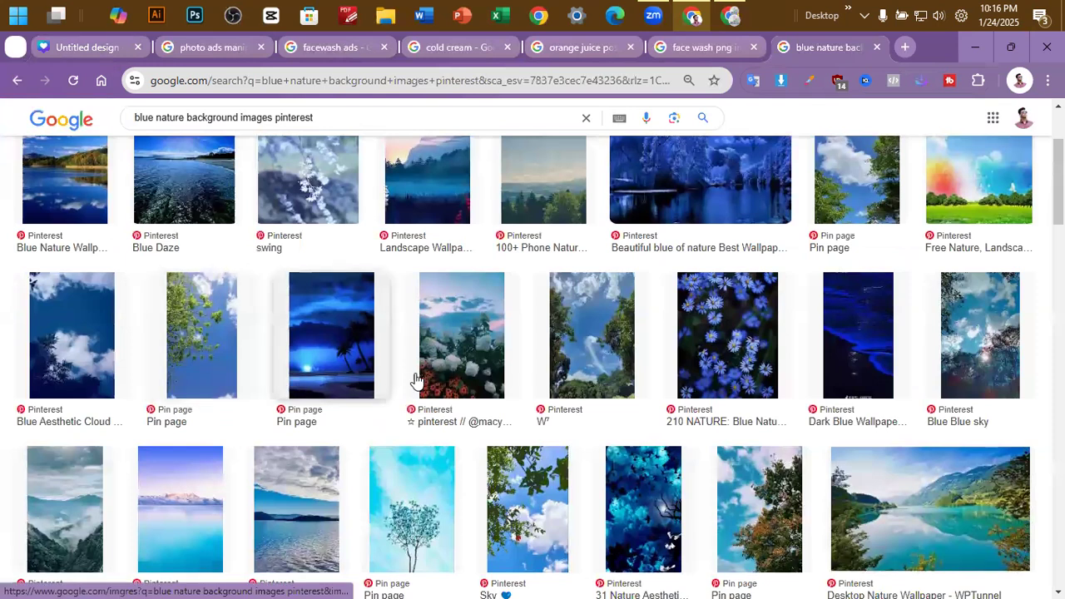
pyautogui.scroll(2, 708, 374)
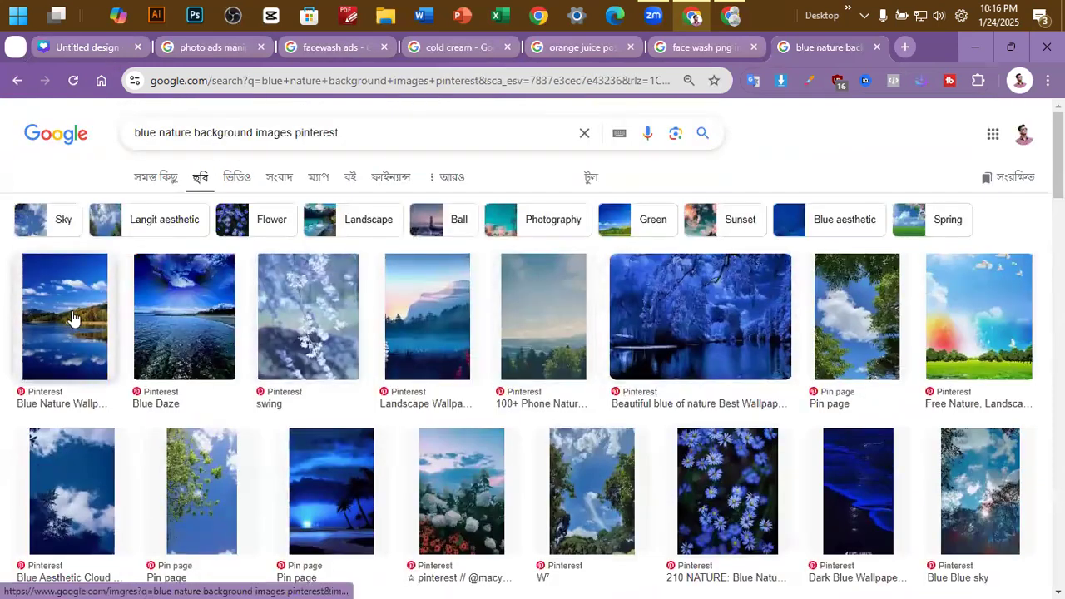
pyautogui.click(73, 317)
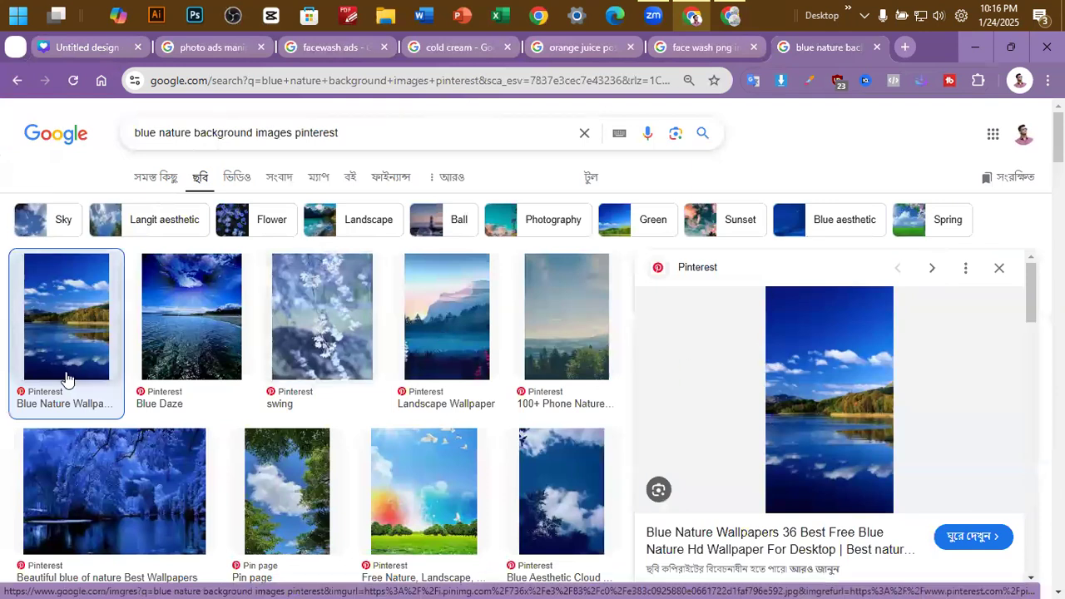
pyautogui.scroll(-2, 100, 374)
pyautogui.scroll(-1, 146, 368)
pyautogui.click(150, 321)
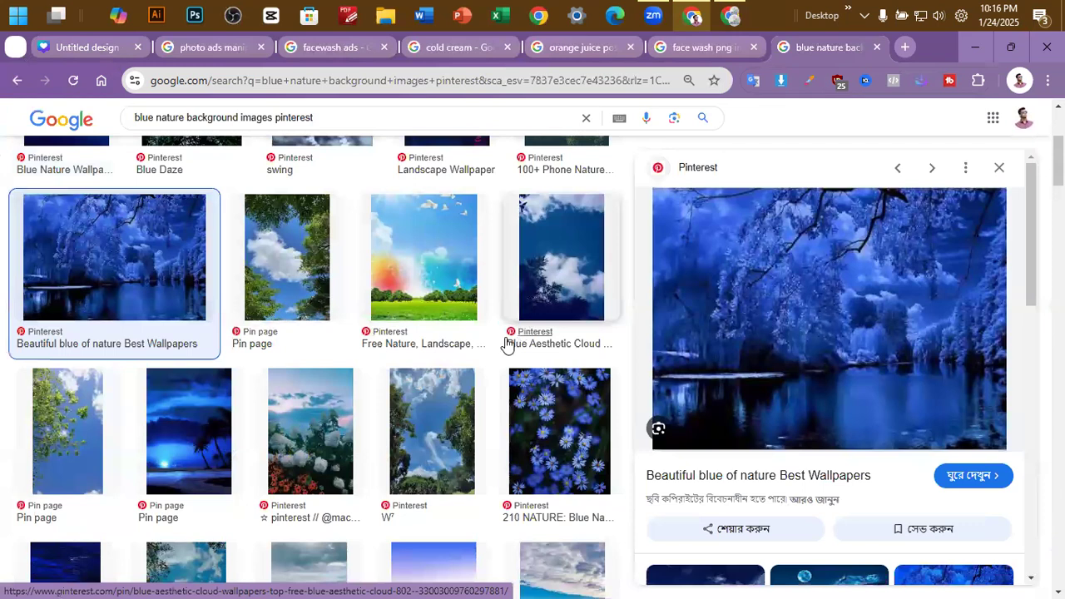
pyautogui.scroll(-4, 546, 354)
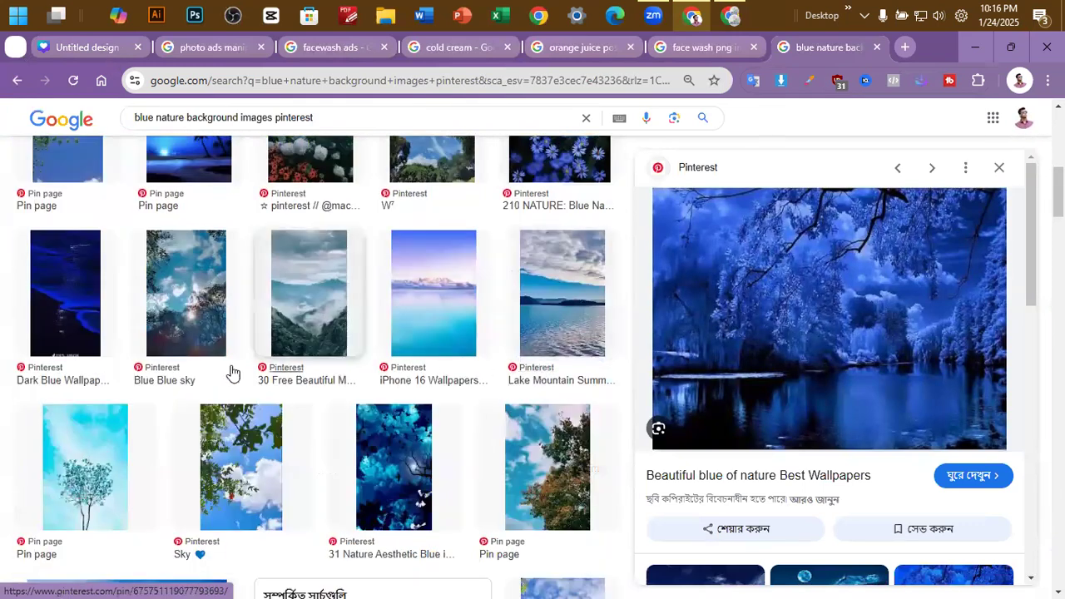
pyautogui.scroll(-4, 562, 356)
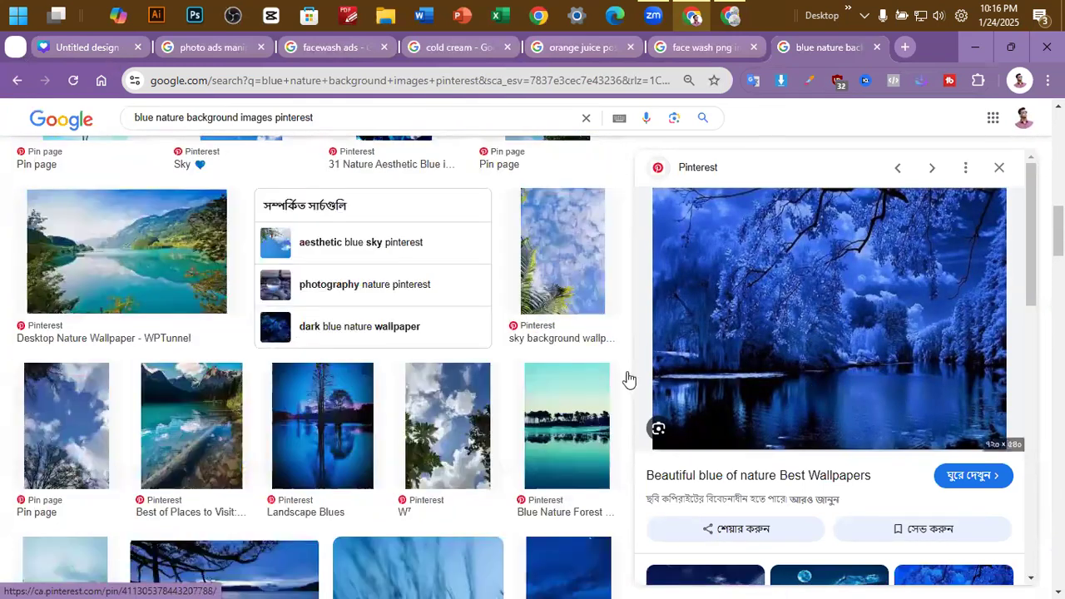
pyautogui.scroll(-3, 192, 391)
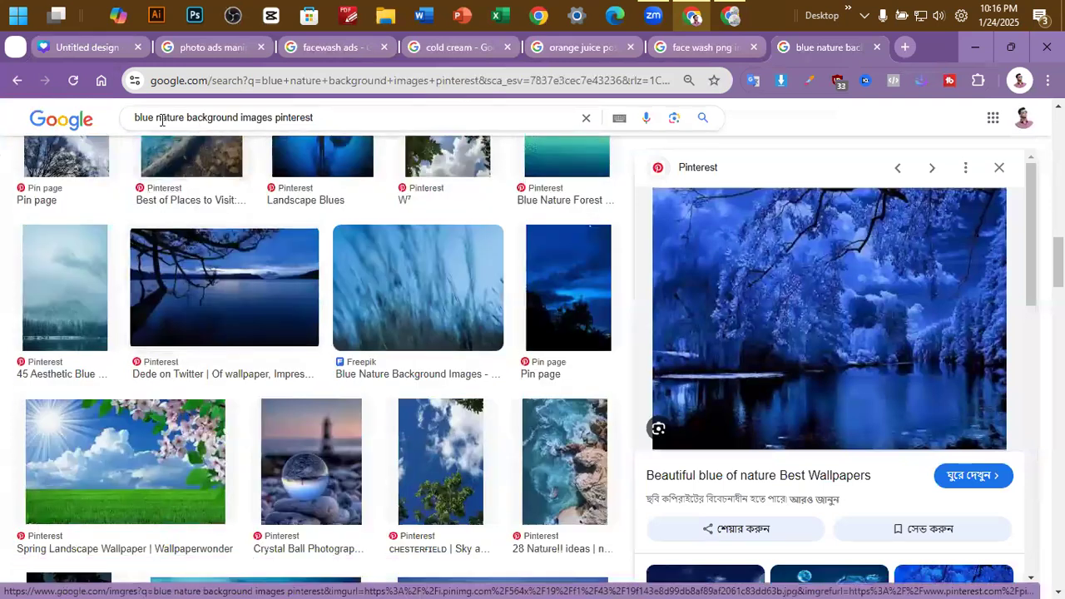
# Try the image search "blue background images pinterest", glance at its results and return to the blue nature results
pyautogui.doubleClick(171, 118)
pyautogui.press('BackSpace')
pyautogui.press('Return')
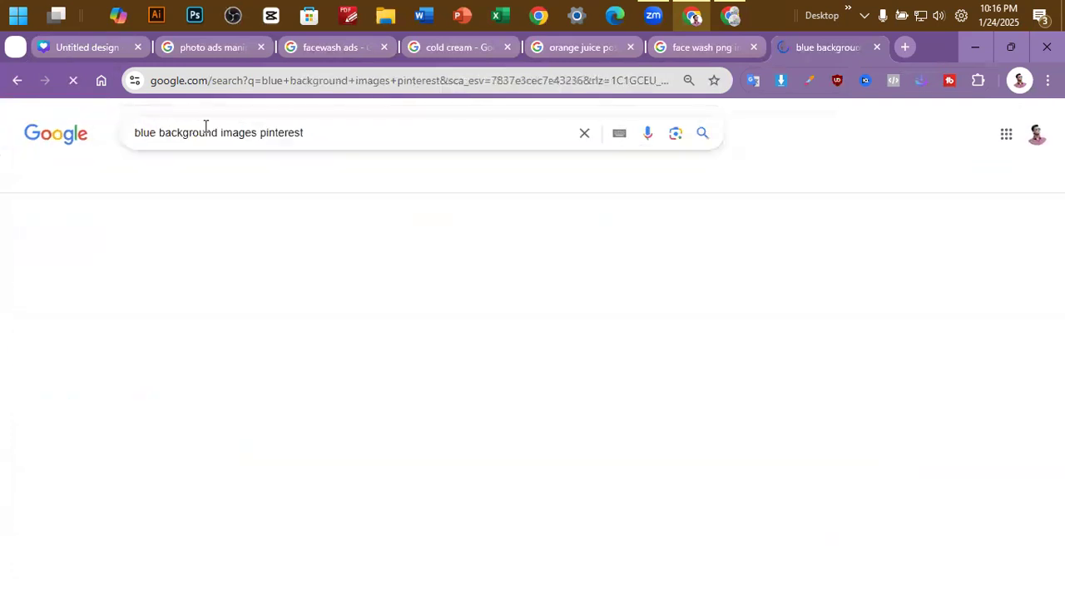
pyautogui.scroll(-2, 244, 242)
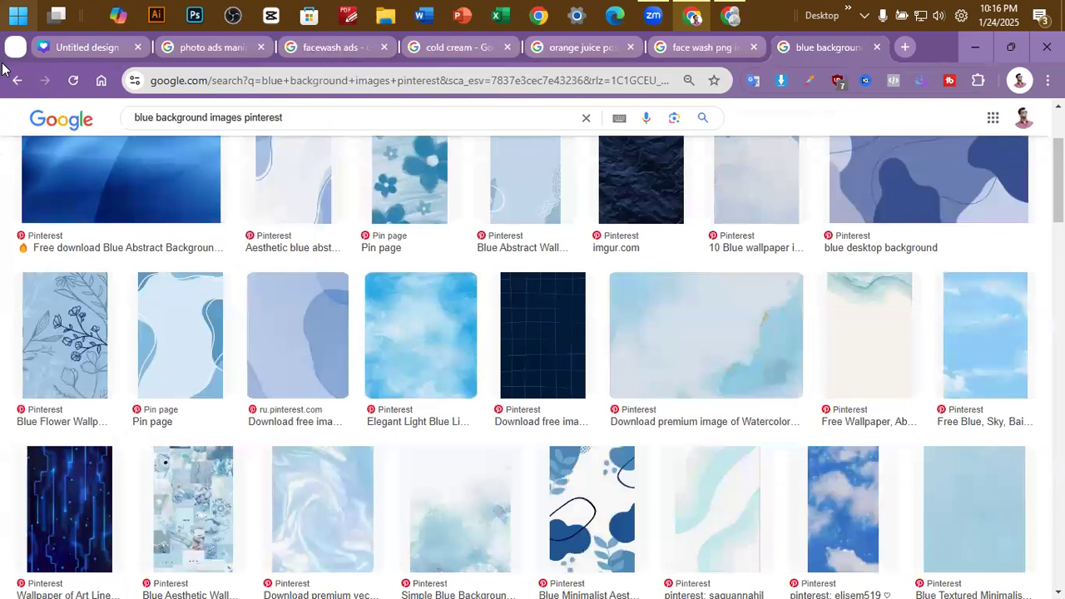
pyautogui.hotkey('alt', 'Left')
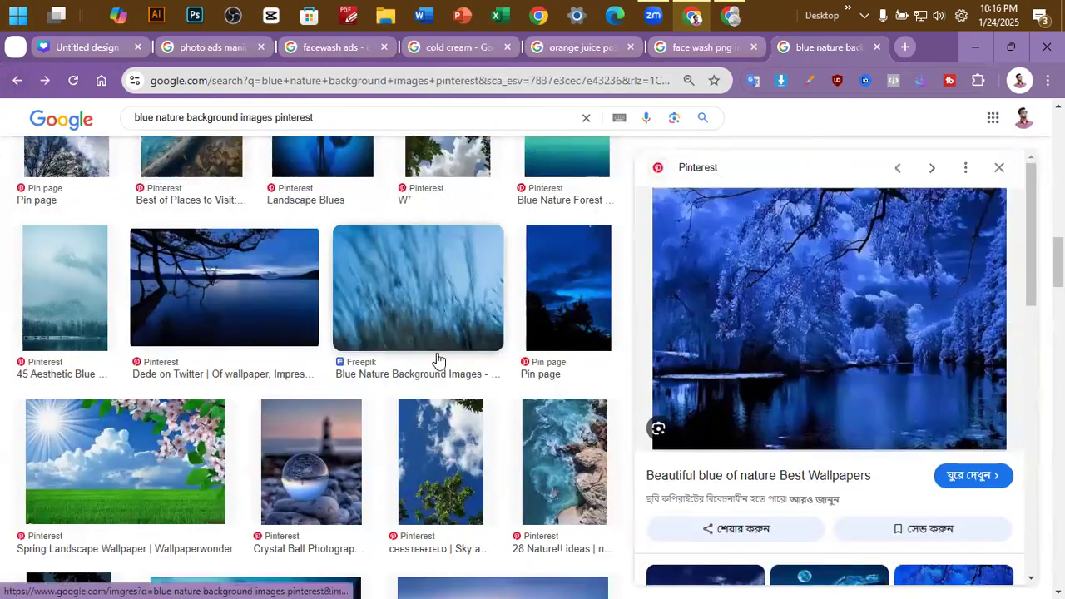
# Browse further through the blue nature results and refine the search to "blue glossy nature background images pinterest"
pyautogui.scroll(-2, 435, 359)
pyautogui.scroll(-3, 811, 320)
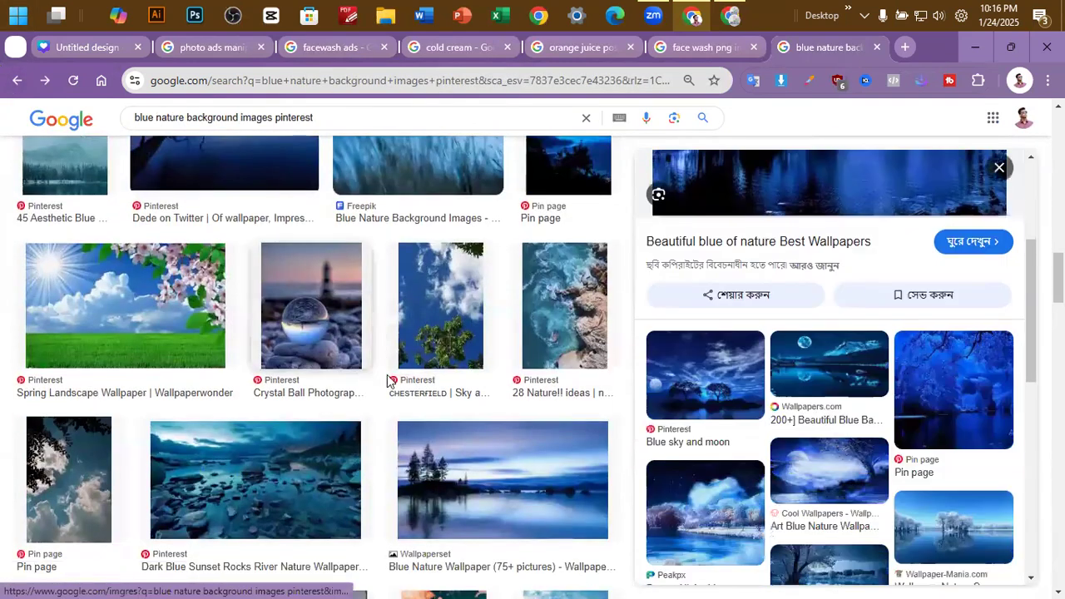
pyautogui.scroll(-4, 151, 224)
pyautogui.scroll(3, 151, 224)
pyautogui.scroll(4, 151, 225)
pyautogui.click(156, 117)
pyautogui.write('gr')
pyautogui.write('ossy')
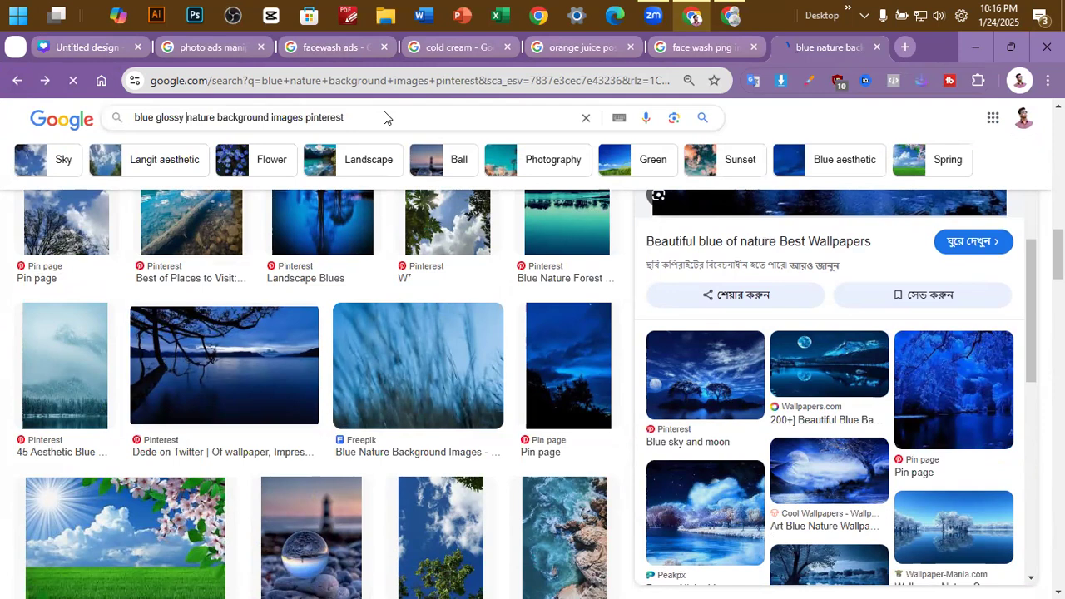
pyautogui.press('Return')
# Preview the "Beautiful blue of nature Best Wallpapers" image, check the face wash page in Canva, and copy the image
pyautogui.scroll(-1, 224, 255)
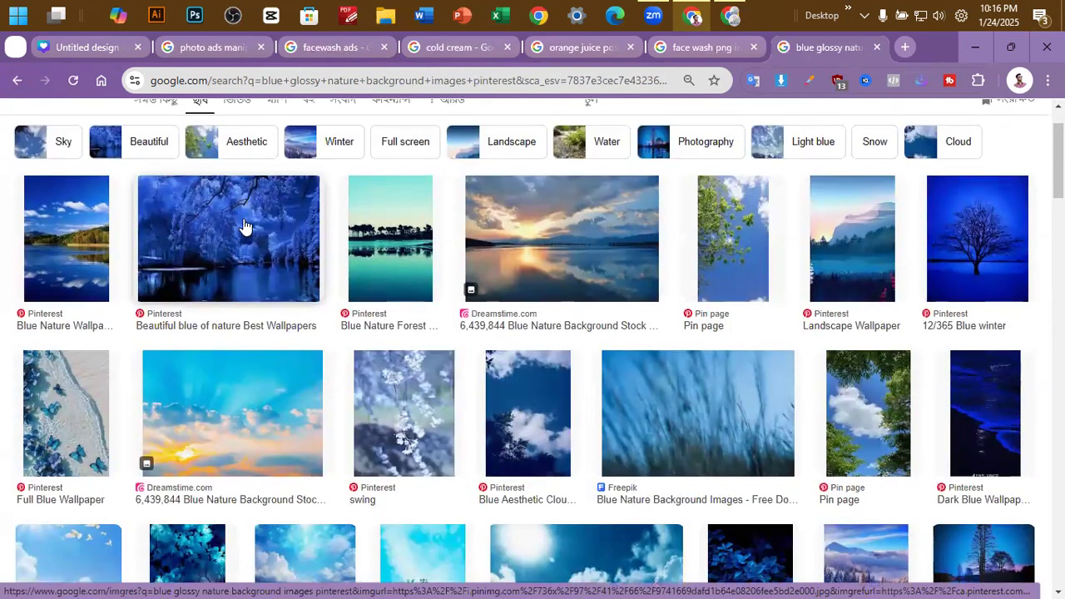
pyautogui.click(244, 226)
pyautogui.moveTo(846, 352); pyautogui.dragTo(706, 337)
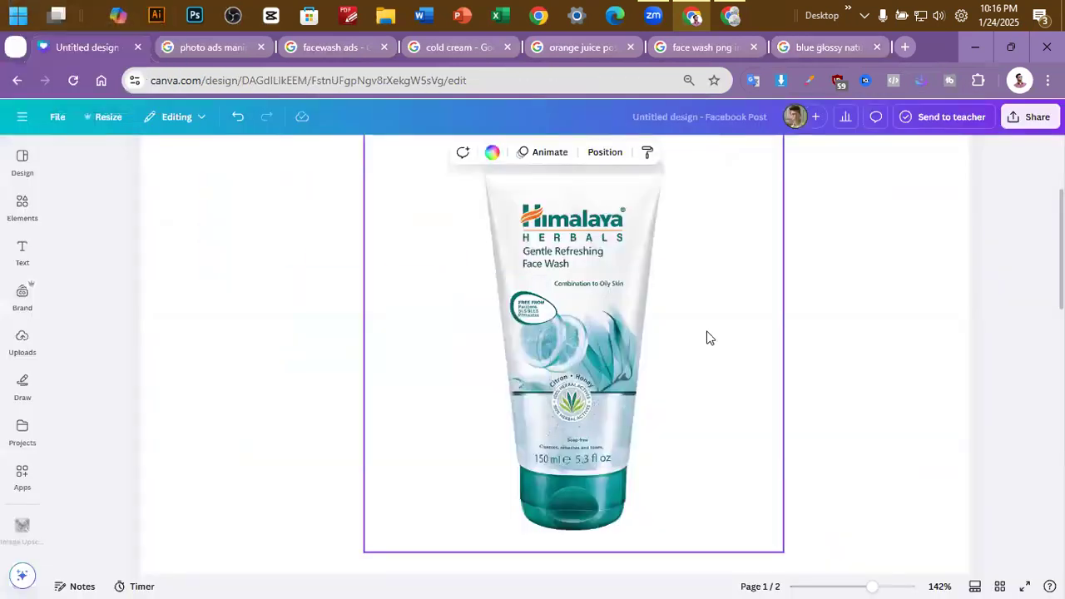
pyautogui.keyDown('ctrl'); pyautogui.scroll(-5, 707, 337); pyautogui.keyUp('ctrl')
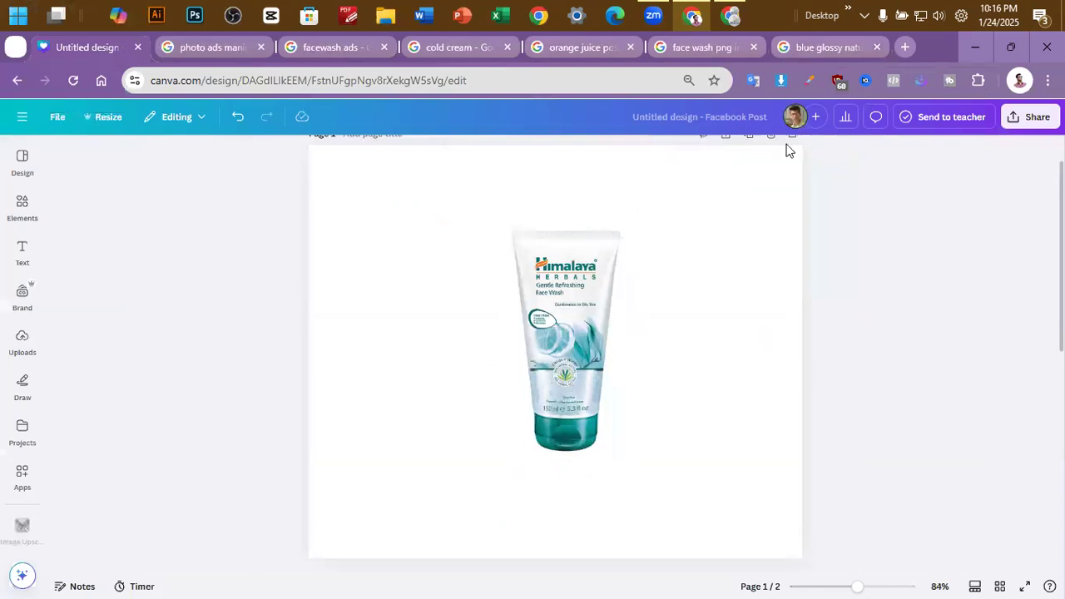
pyautogui.click(820, 47)
pyautogui.rightClick(841, 319)
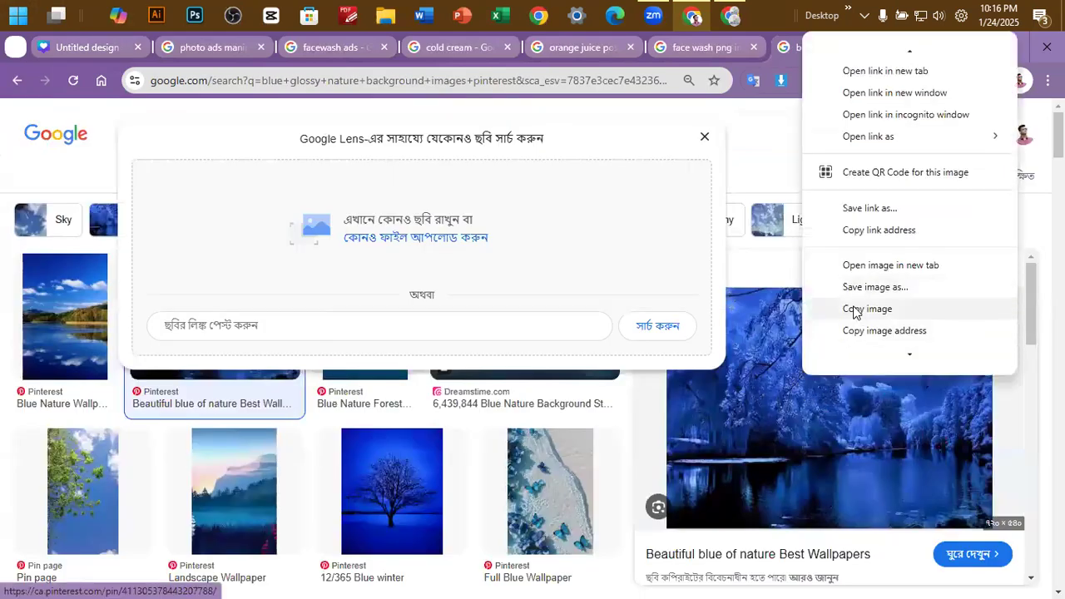
pyautogui.click(856, 308)
# Return to the Canva design and paste the copied blue lake image onto the blank page 2
pyautogui.click(87, 47)
pyautogui.scroll(-6, 813, 364)
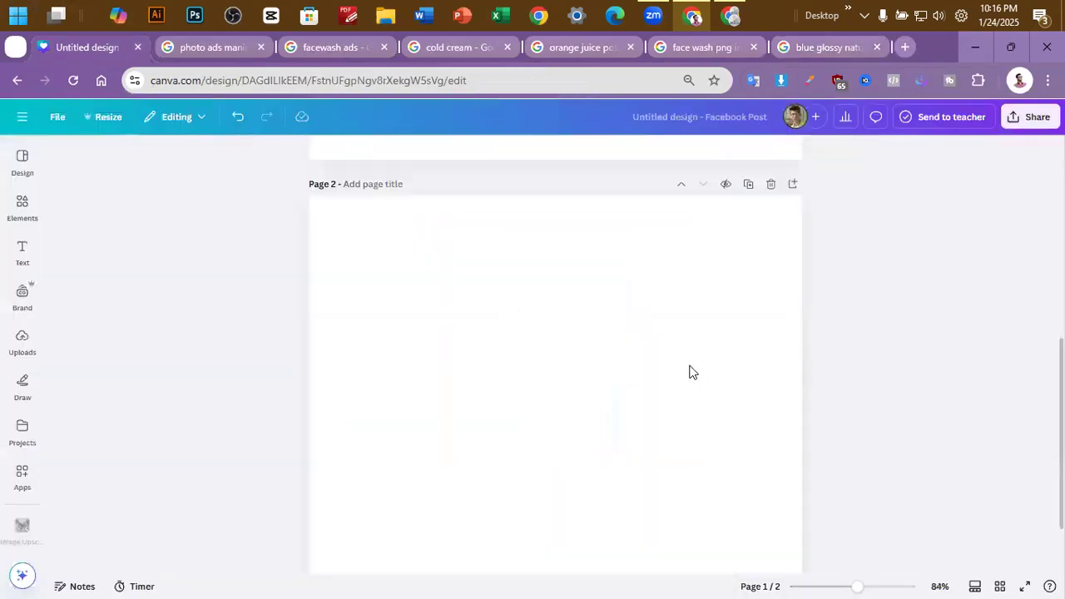
pyautogui.hotkey('ctrl', 'v')
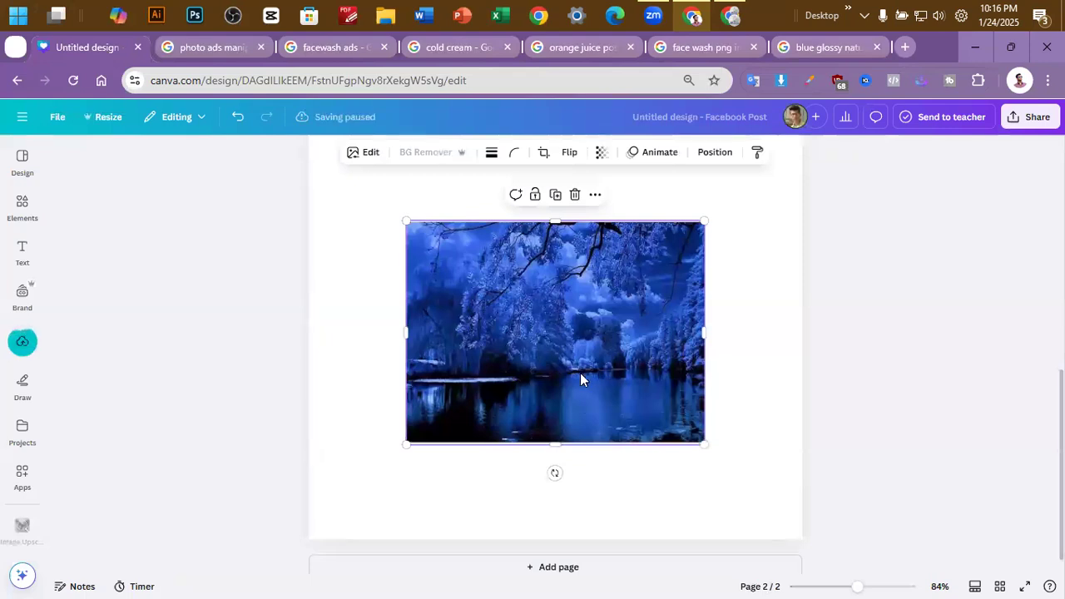
# Glance at the face wash tube on page 1 and search Google Images for "blue glossy water background images pinterest"
pyautogui.scroll(2, 587, 379)
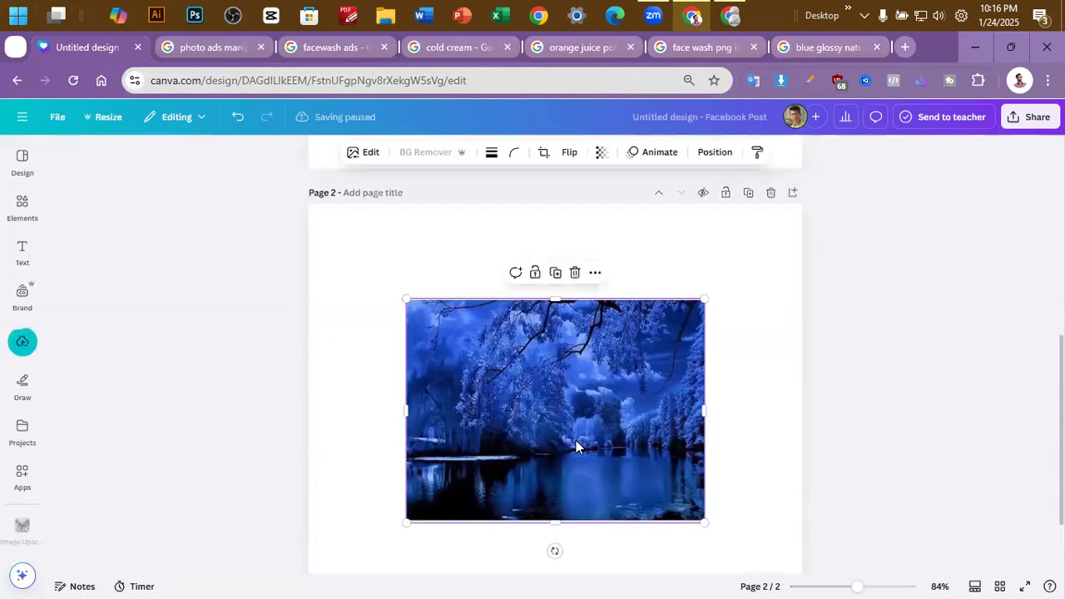
pyautogui.scroll(8, 552, 435)
pyautogui.keyDown('ctrl'); pyautogui.scroll(3, 678, 411); pyautogui.keyUp('ctrl')
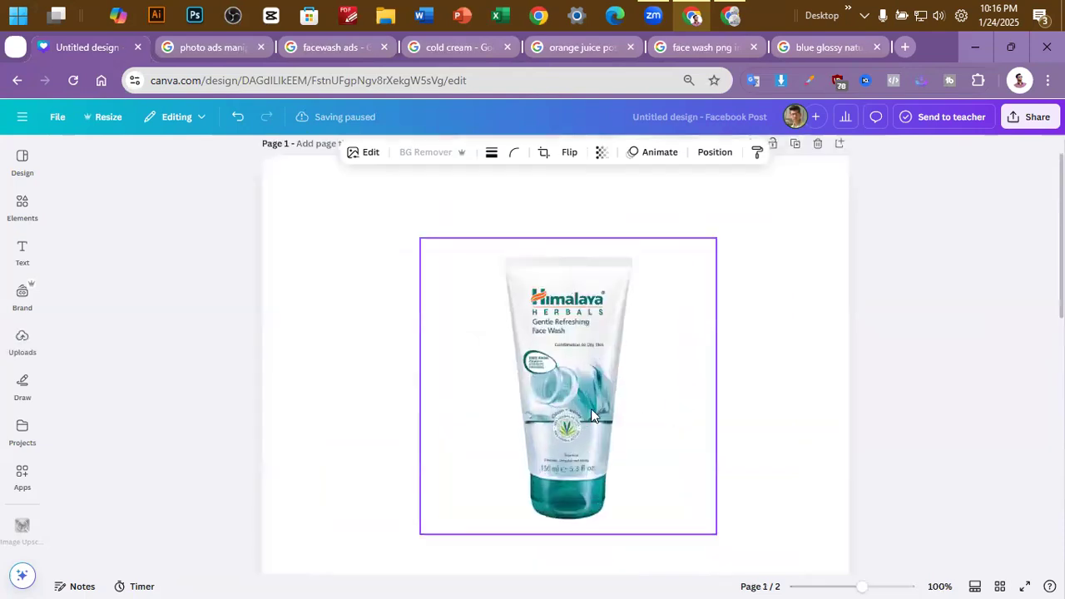
pyautogui.keyDown('ctrl'); pyautogui.scroll(-3, 585, 373); pyautogui.keyUp('ctrl')
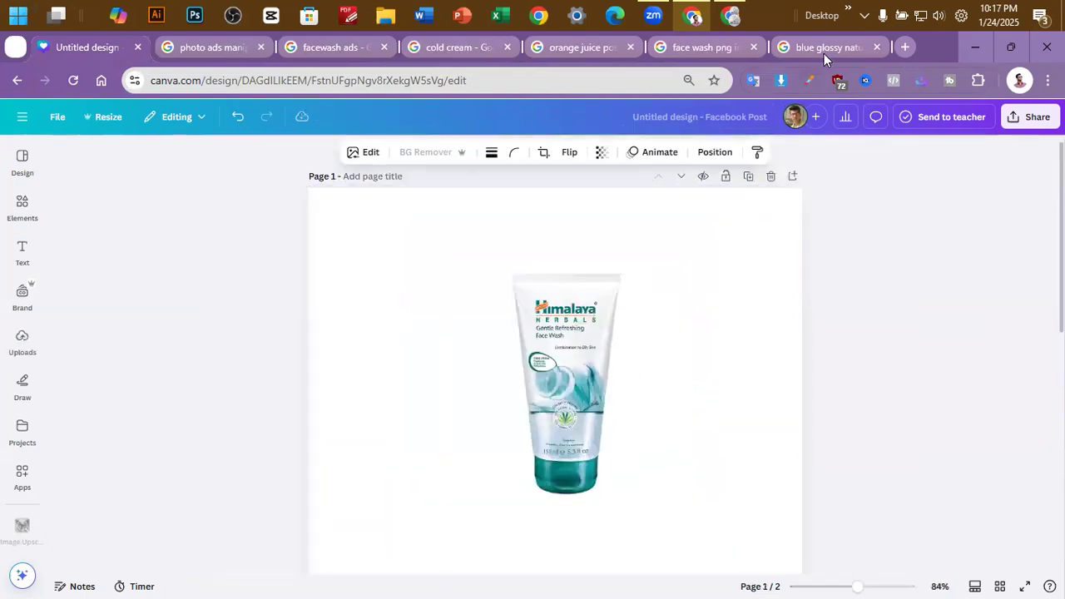
pyautogui.click(824, 50)
pyautogui.click(62, 154)
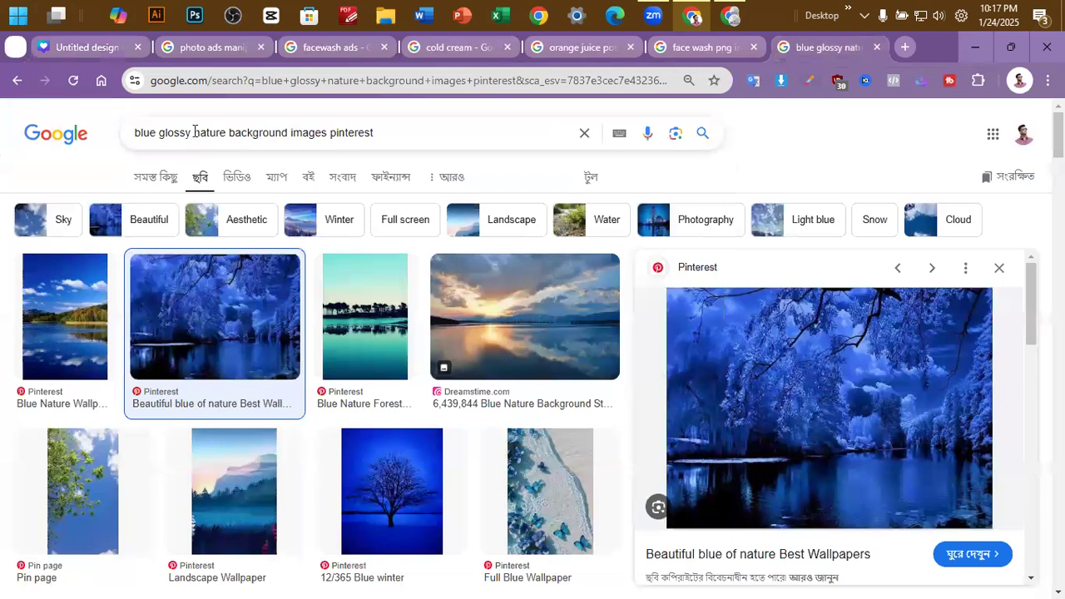
pyautogui.doubleClick(205, 132)
pyautogui.write('water')
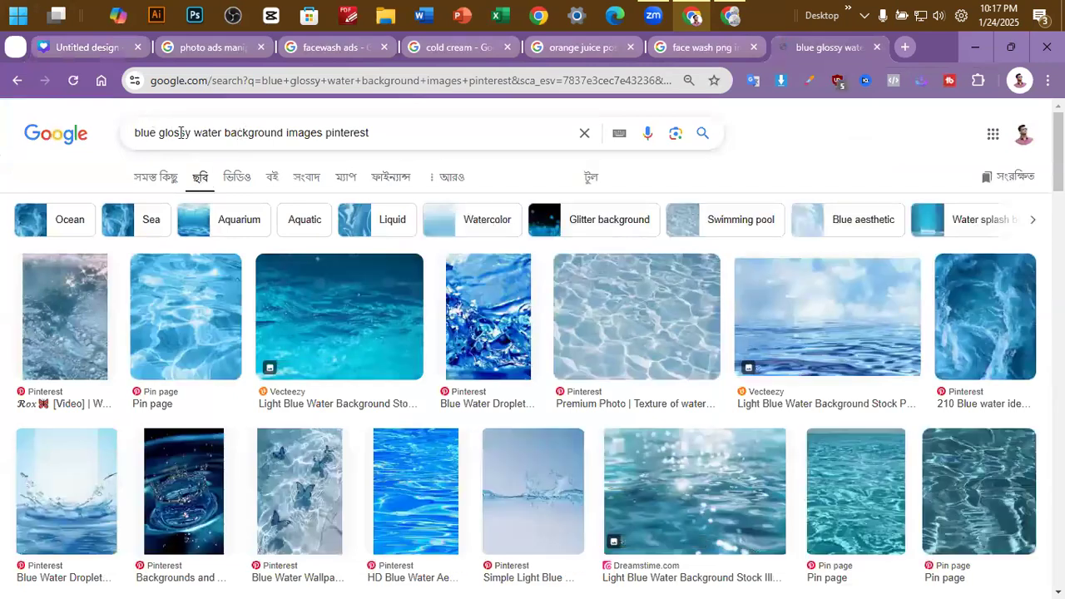
# Shorten the image search to "blue water background images pinterest" and browse its results
pyautogui.doubleClick(180, 132)
pyautogui.press('BackSpace')
pyautogui.press('Return')
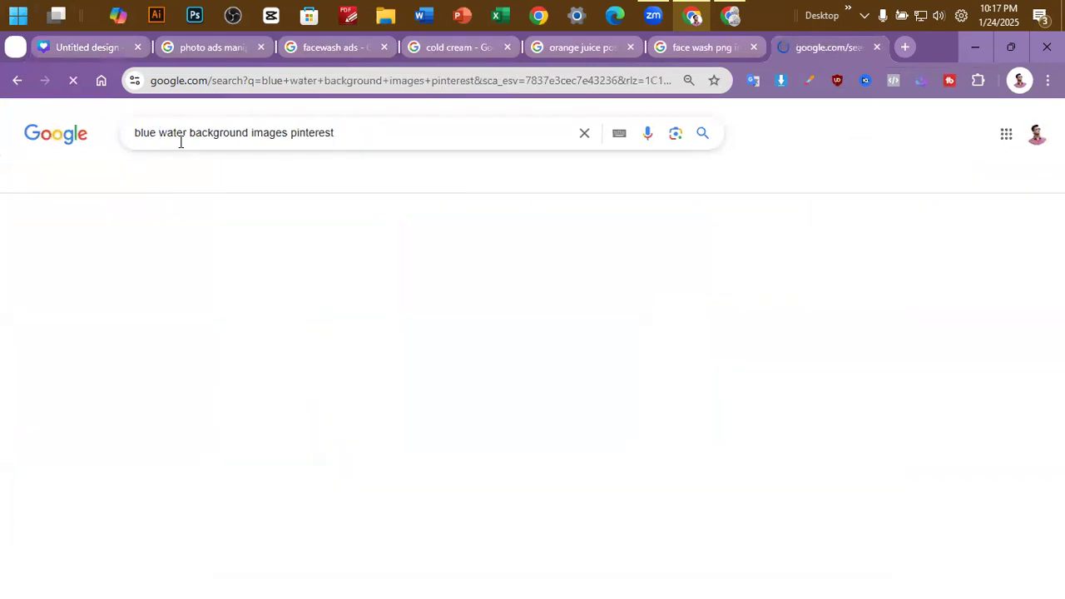
pyautogui.scroll(-2, 303, 309)
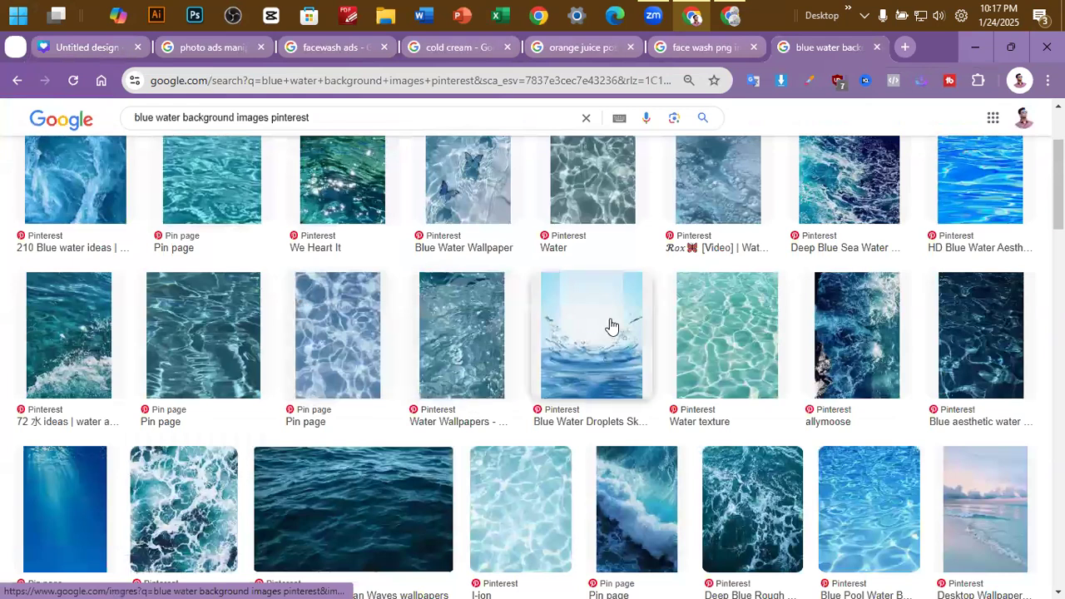
# Preview the blue water droplets background, then open the deep blue underwater light-ray image and copy it
pyautogui.click(605, 350)
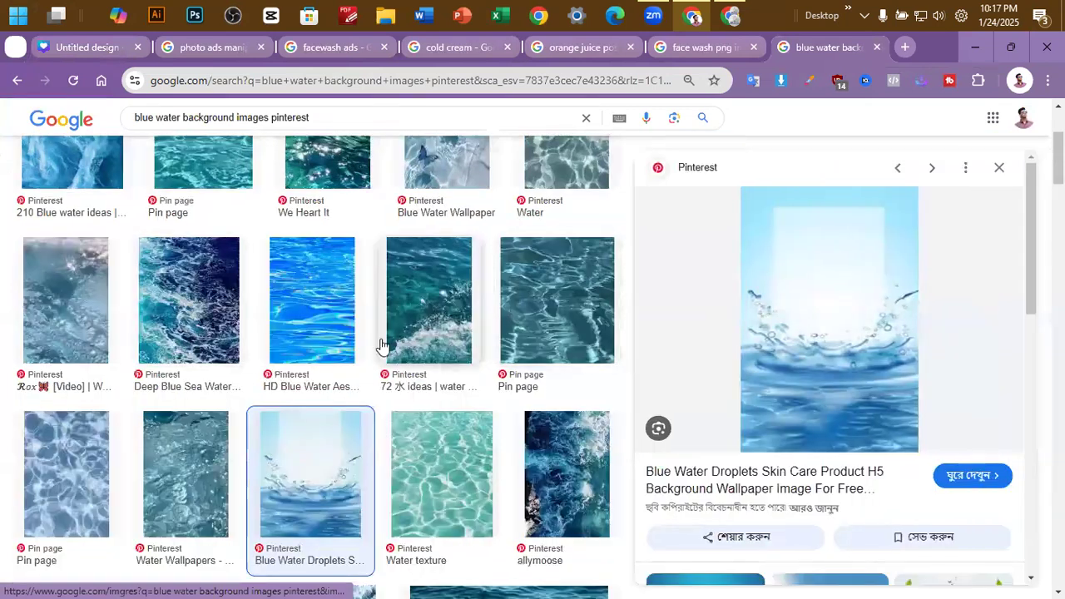
pyautogui.scroll(-3, 322, 354)
pyautogui.click(191, 345)
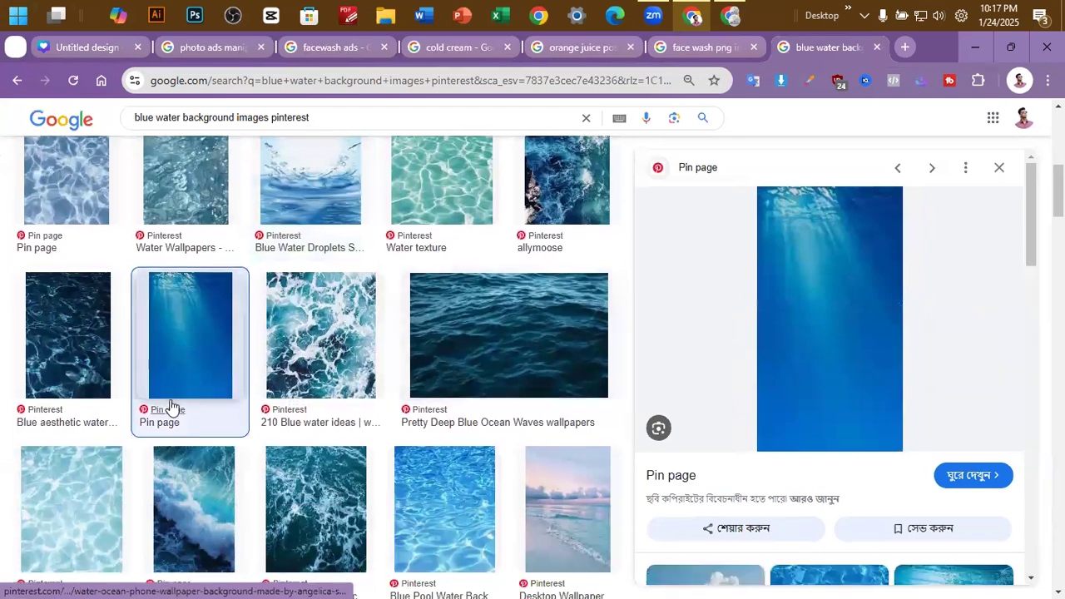
pyautogui.scroll(-3, 166, 400)
pyautogui.rightClick(819, 290)
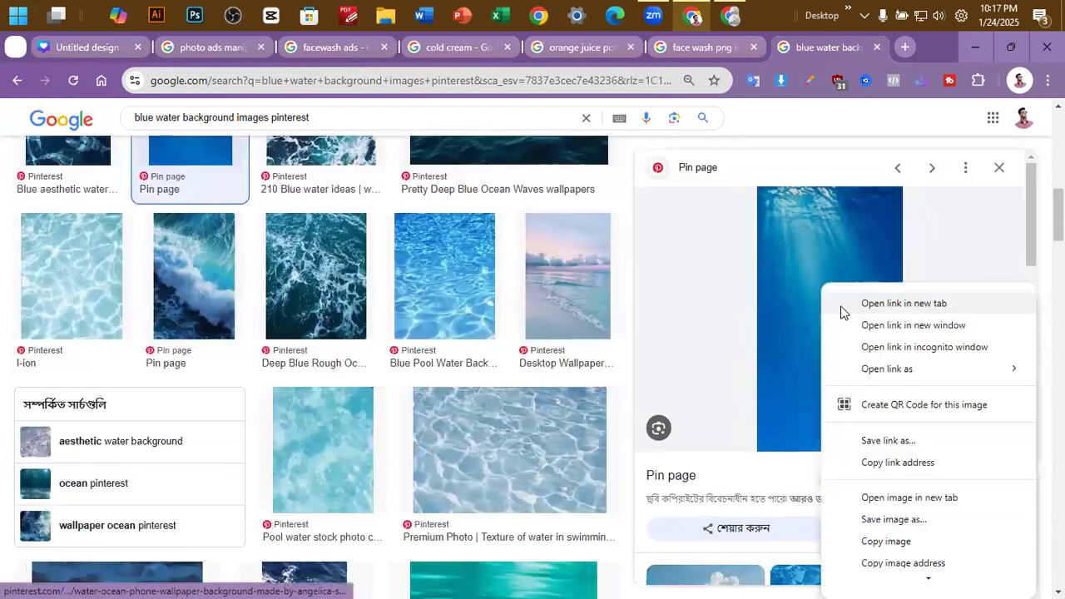
pyautogui.click(884, 542)
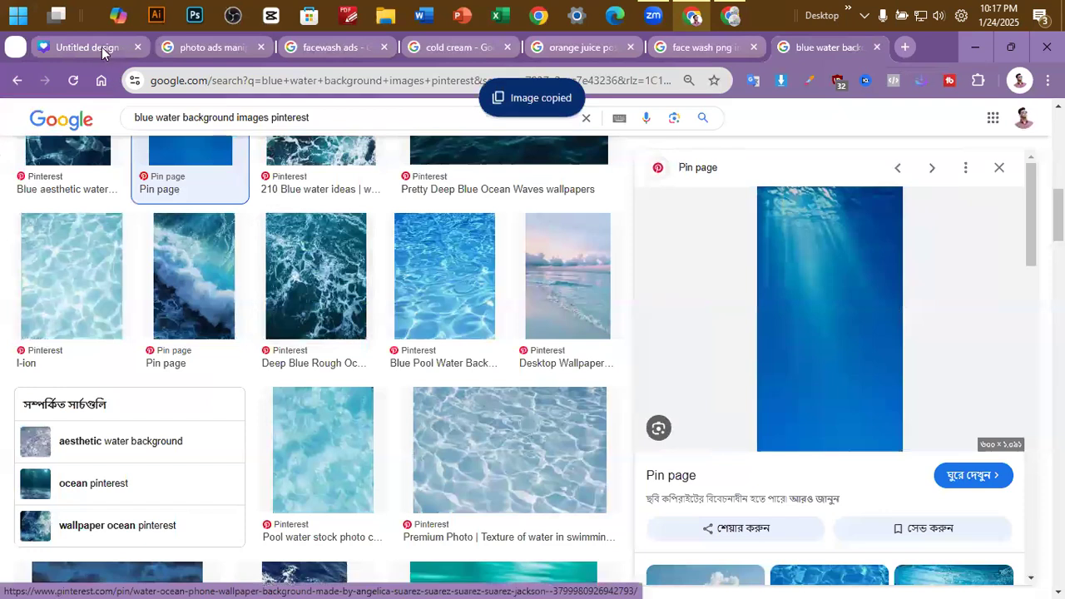
# Return to the Canva design and paste the underwater image on page 1 beside the face wash tube
pyautogui.click(101, 47)
pyautogui.click(409, 392)
pyautogui.hotkey('ctrl', 'v')
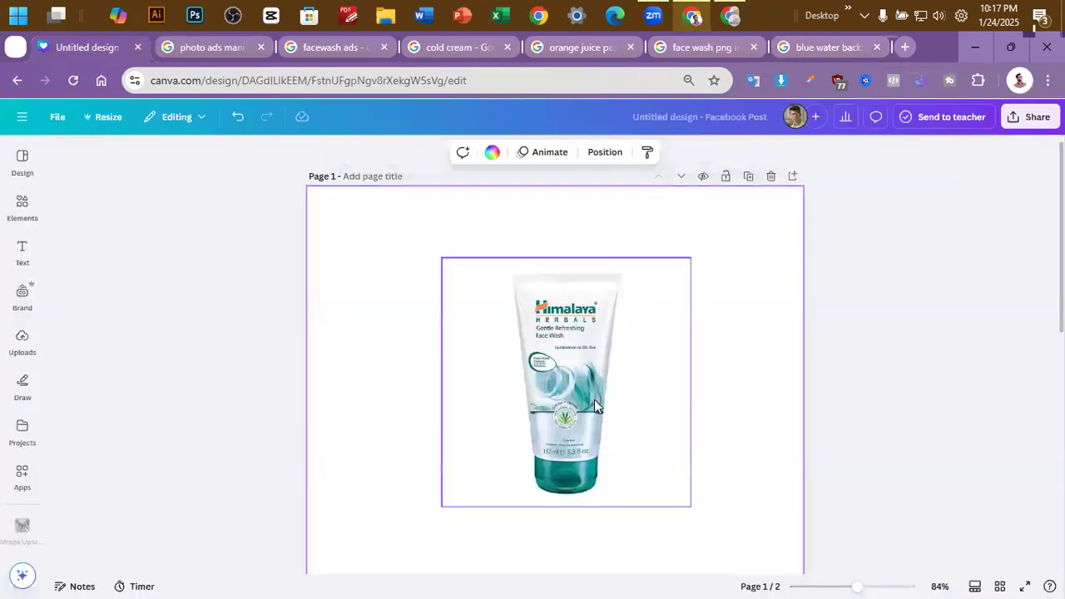
pyautogui.scroll(-2, 583, 333)
pyautogui.moveTo(558, 266); pyautogui.dragTo(420, 318)
pyautogui.scroll(2, 430, 358)
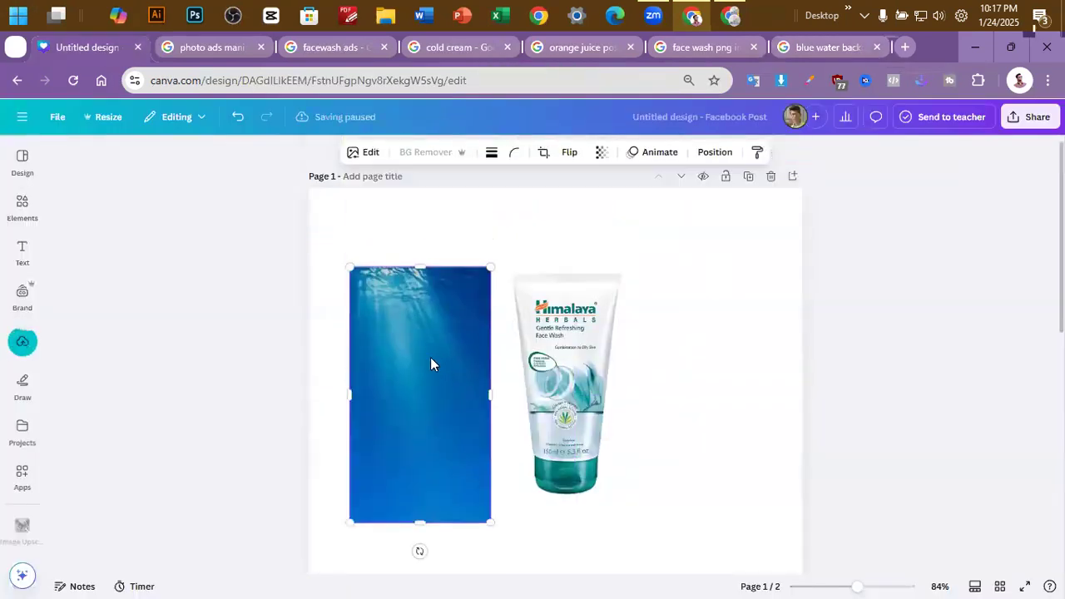
# Enlarge and reposition the underwater image until it covers the whole of page 1
pyautogui.scroll(-2, 455, 364)
pyautogui.moveTo(455, 364); pyautogui.dragTo(423, 308)
pyautogui.moveTo(466, 409); pyautogui.dragTo(733, 498)
pyautogui.moveTo(377, 336)
pyautogui.mouseDown()
pyautogui.moveTo(425, 335)
pyautogui.moveTo(379, 333)
pyautogui.moveTo(371, 318)
pyautogui.mouseUp()
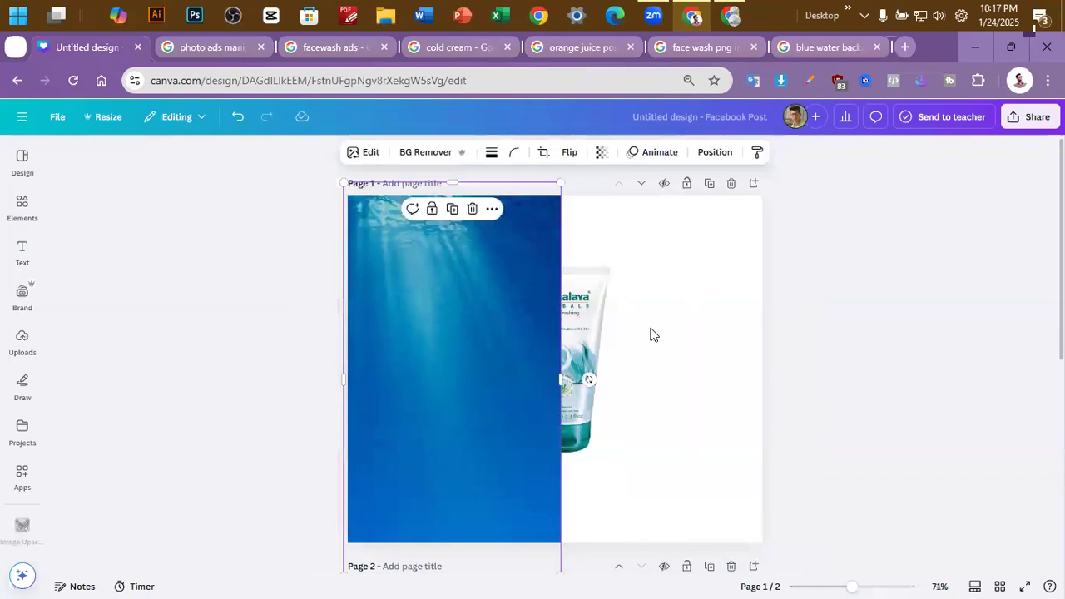
pyautogui.scroll(-3, 540, 342)
pyautogui.moveTo(558, 340); pyautogui.dragTo(982, 549)
pyautogui.scroll(3, 875, 357)
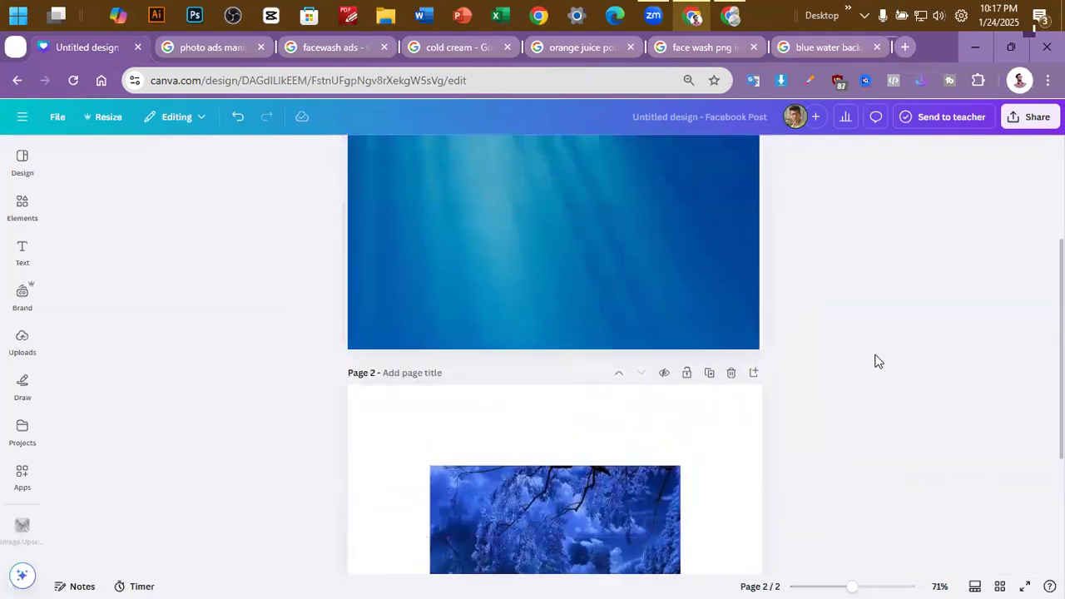
pyautogui.moveTo(762, 183); pyautogui.dragTo(809, 164)
pyautogui.moveTo(695, 288); pyautogui.dragTo(685, 298)
# Send the underwater image behind the face wash tube on page 1
pyautogui.press('Escape')
pyautogui.click(629, 309)
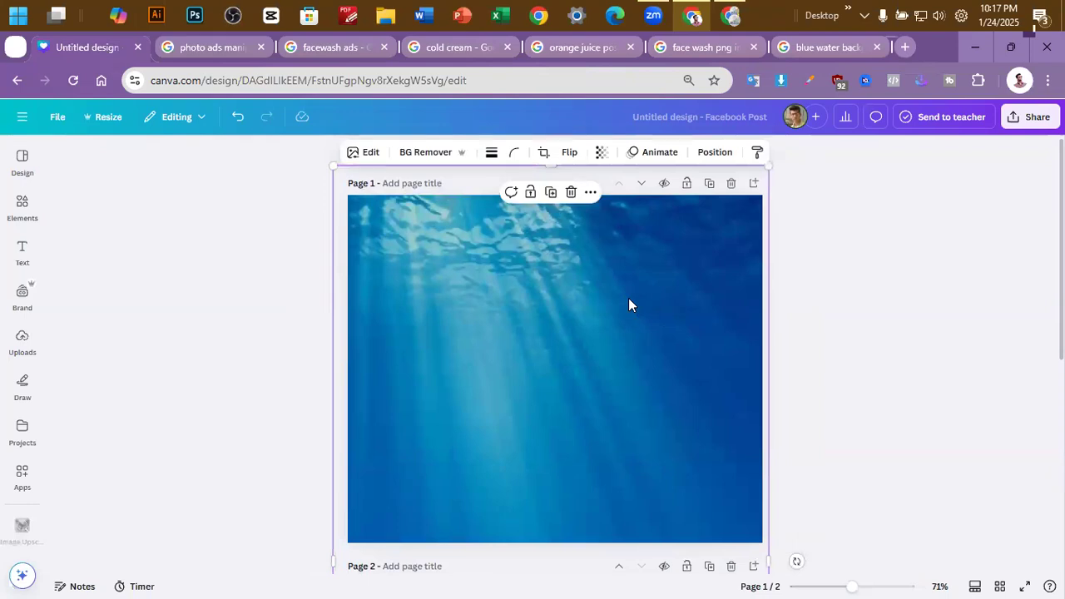
pyautogui.hotkey('ctrl', 'v')
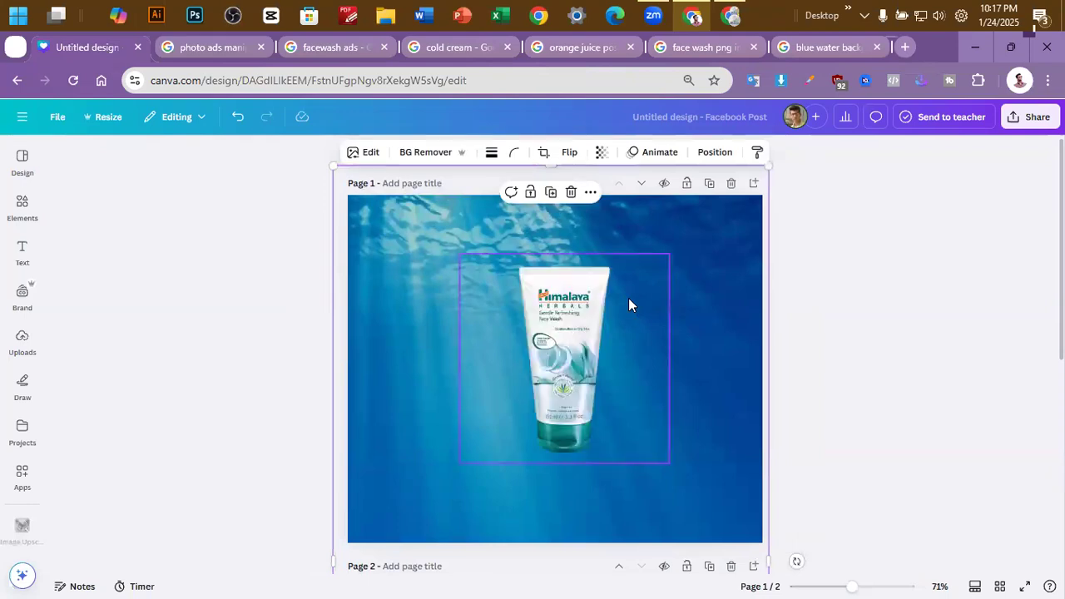
pyautogui.click(899, 290)
pyautogui.scroll(-2, 773, 302)
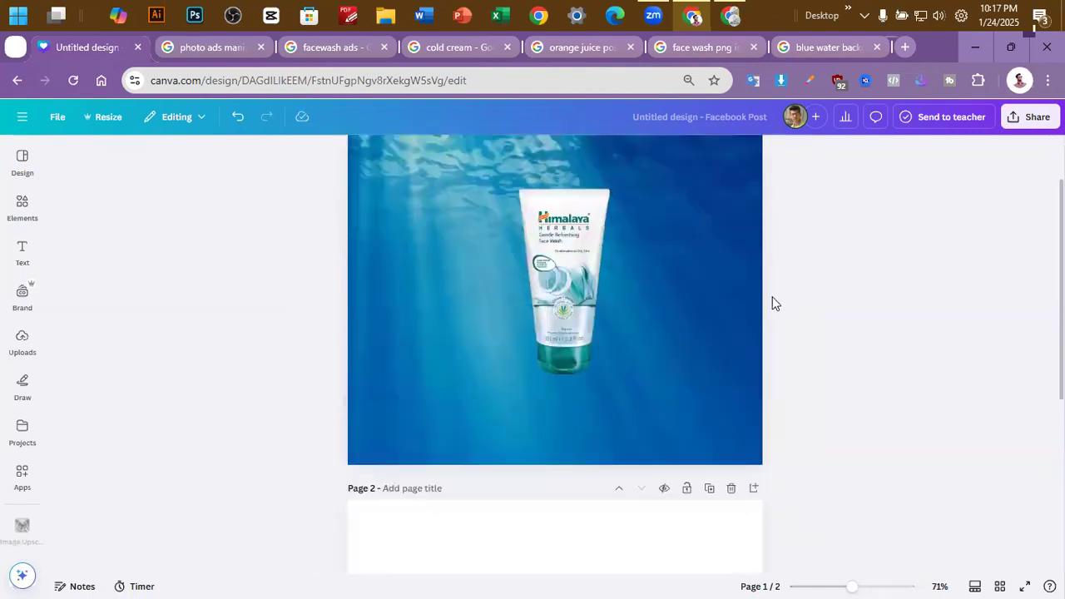
pyautogui.scroll(2, 721, 313)
# Reposition the face wash tube near the middle of page 1 and open the text options
pyautogui.moveTo(599, 345); pyautogui.dragTo(549, 369)
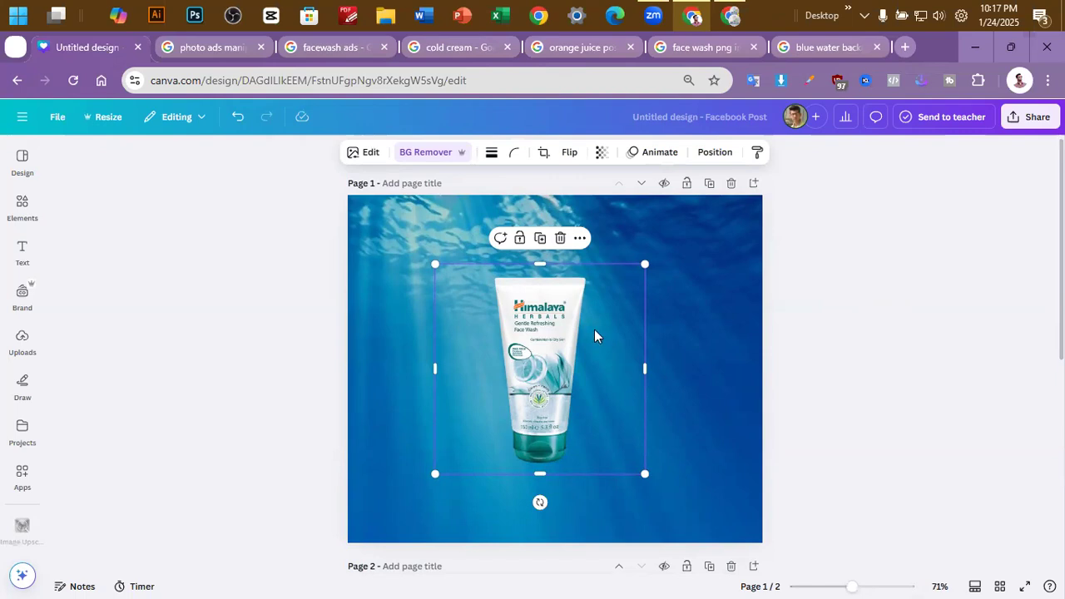
pyautogui.moveTo(566, 337); pyautogui.dragTo(574, 358)
pyautogui.click(210, 340)
pyautogui.click(24, 250)
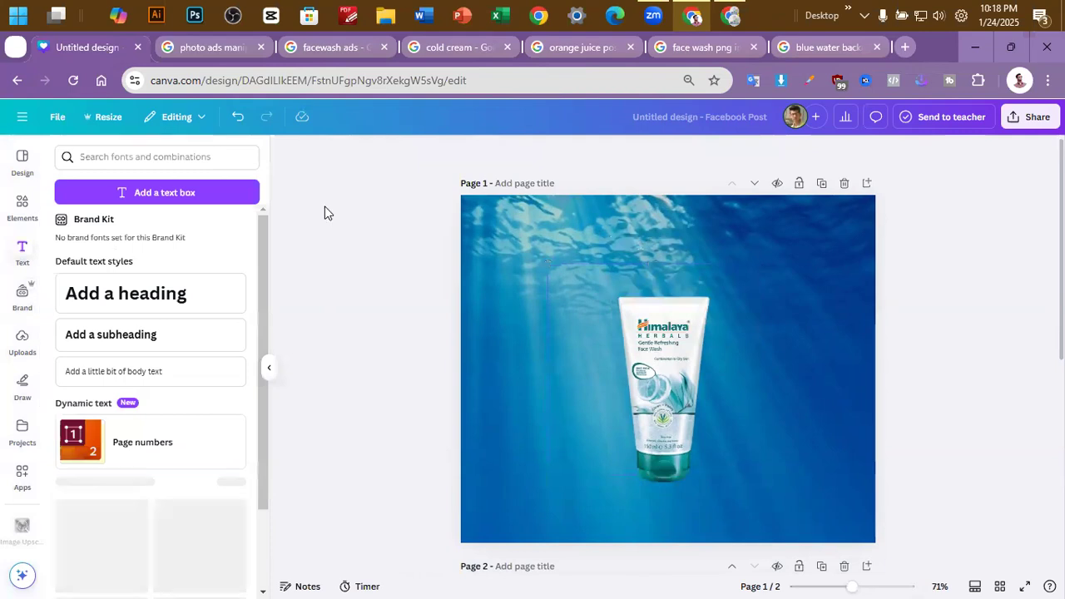
# Check the "Man's Deep Clean" face wash ad for reference and move the tube to the right half of page 1 in Canva
pyautogui.click(339, 47)
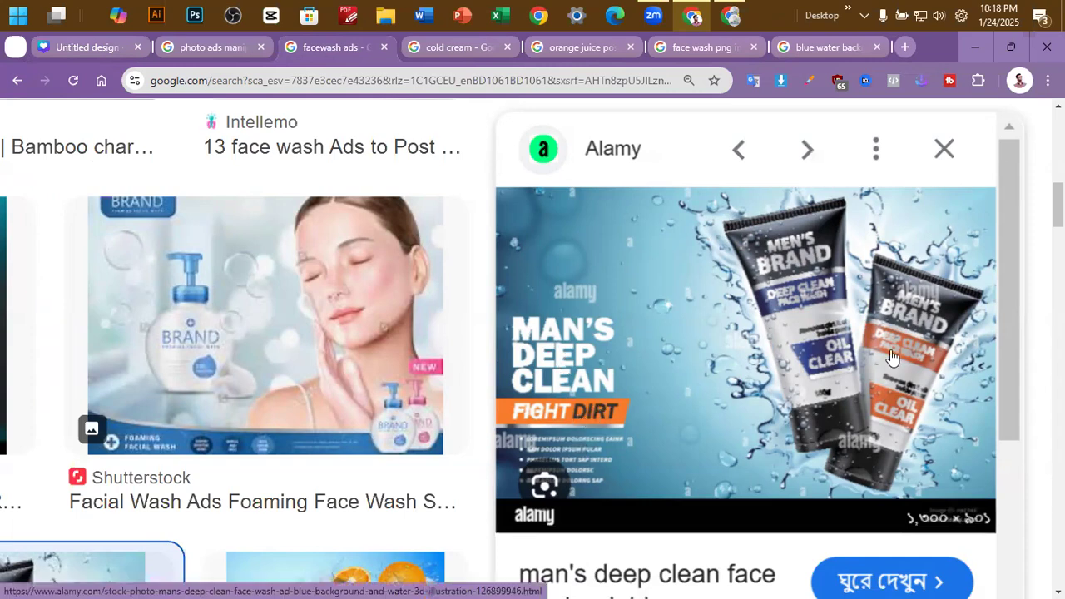
pyautogui.click(87, 47)
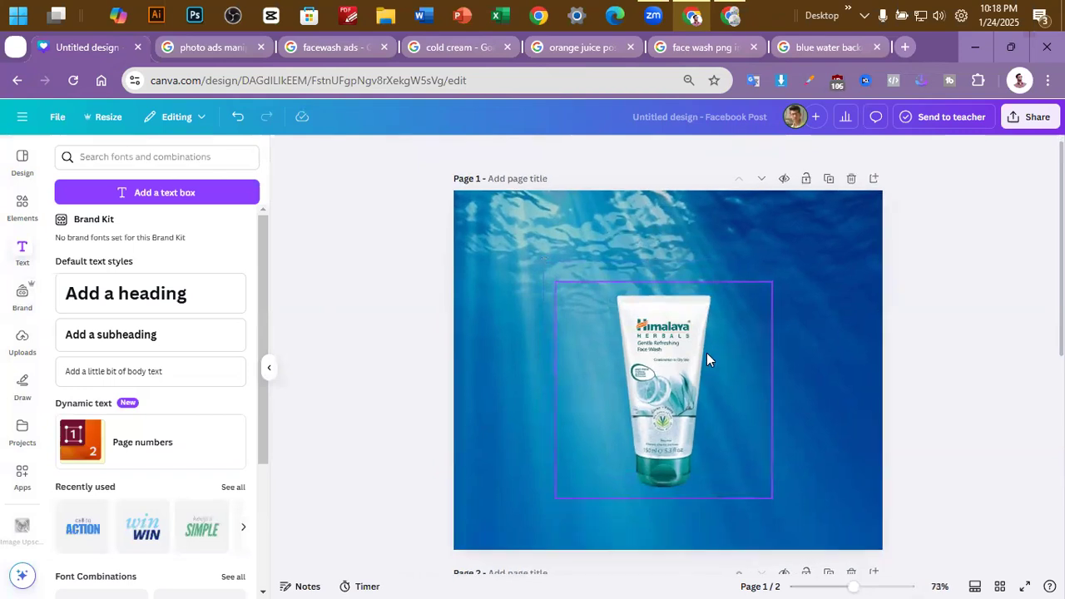
pyautogui.keyDown('ctrl'); pyautogui.scroll(3, 707, 353); pyautogui.keyUp('ctrl')
pyautogui.keyDown('ctrl'); pyautogui.scroll(-3, 660, 353); pyautogui.keyUp('ctrl')
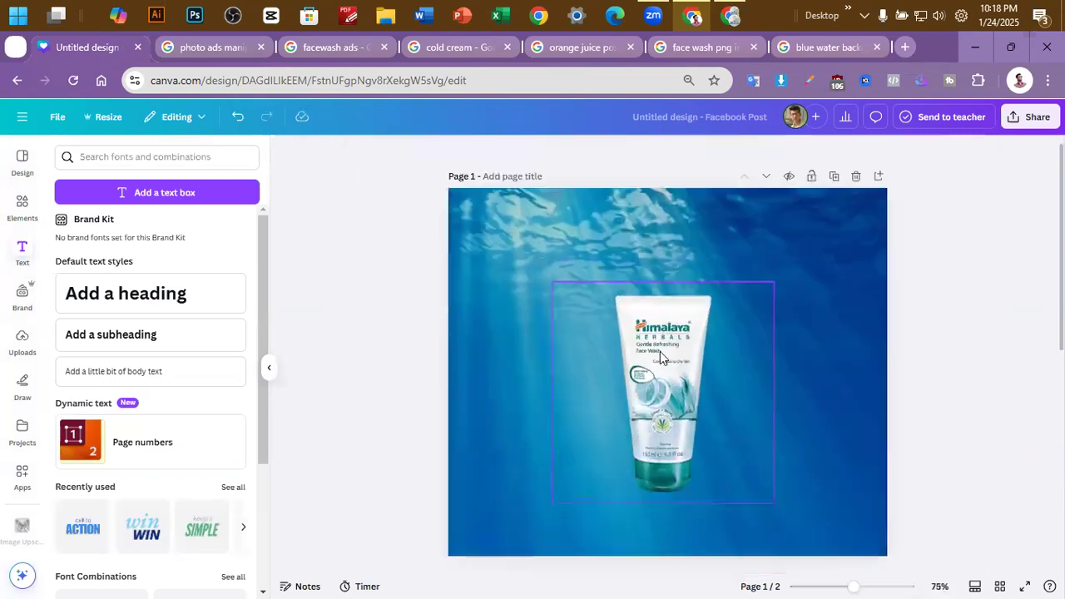
pyautogui.moveTo(680, 377); pyautogui.dragTo(734, 379)
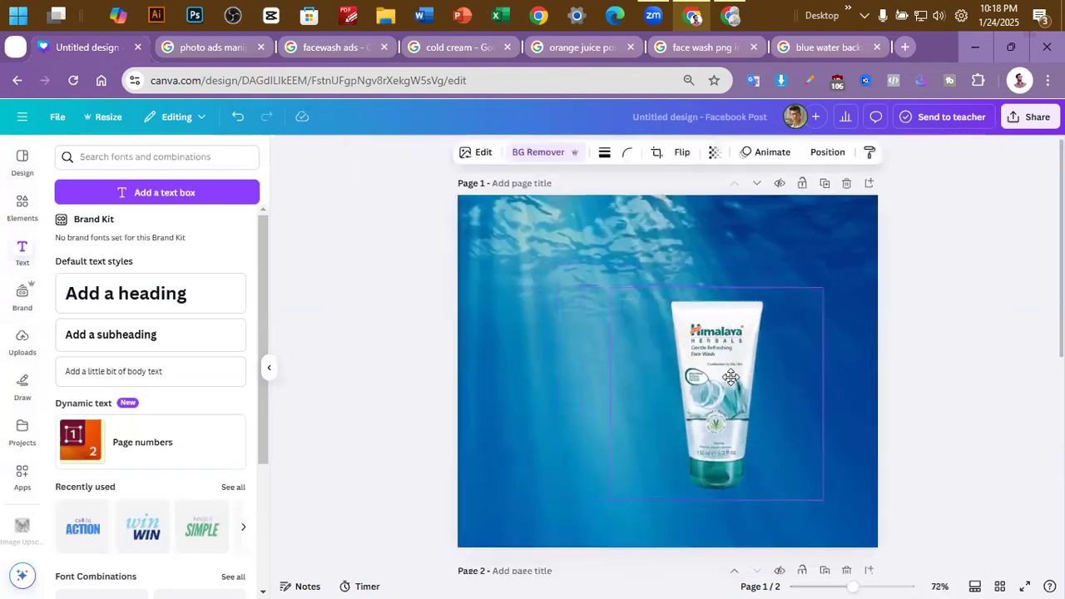
# Add a heading to the left of the face wash tube and replace its text with "Himalaya"
pyautogui.click(131, 291)
pyautogui.click(375, 321)
pyautogui.moveTo(629, 376); pyautogui.dragTo(537, 353)
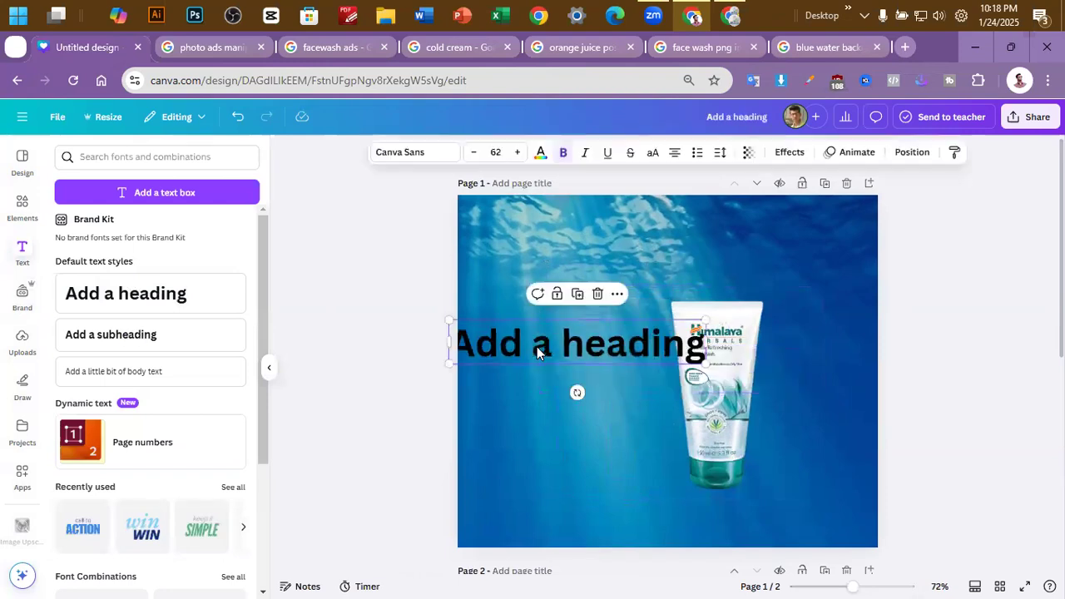
pyautogui.doubleClick(575, 341)
pyautogui.write('Hi')
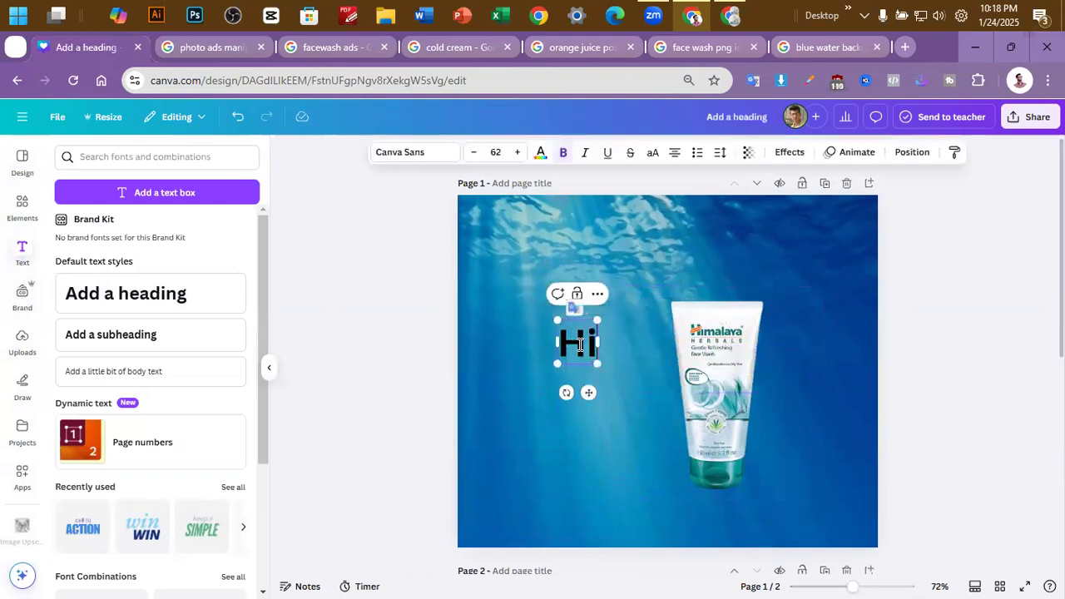
pyautogui.write('malaya')
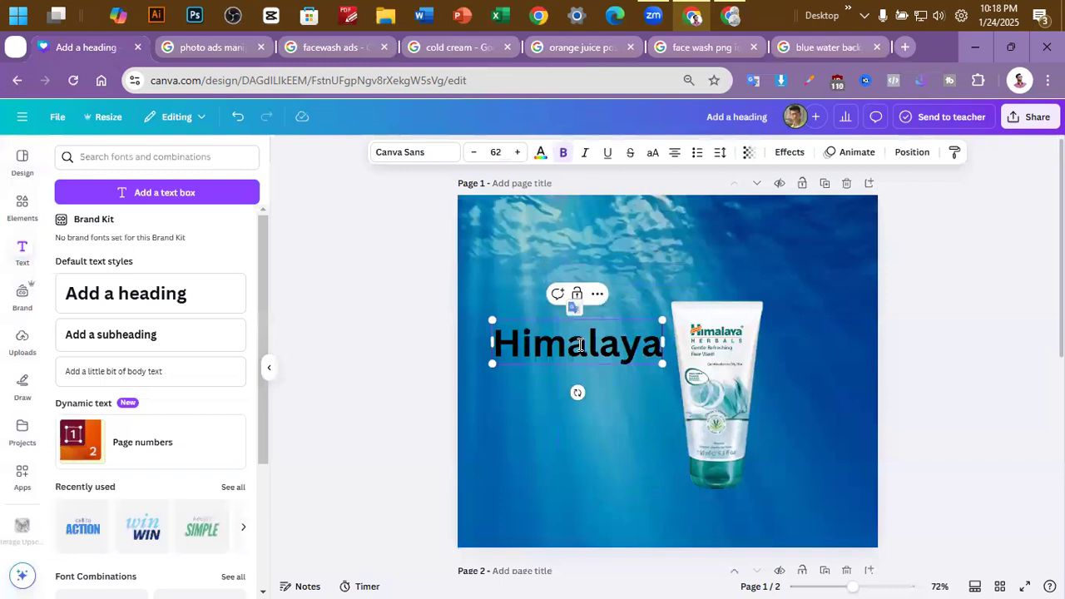
pyautogui.click(397, 358)
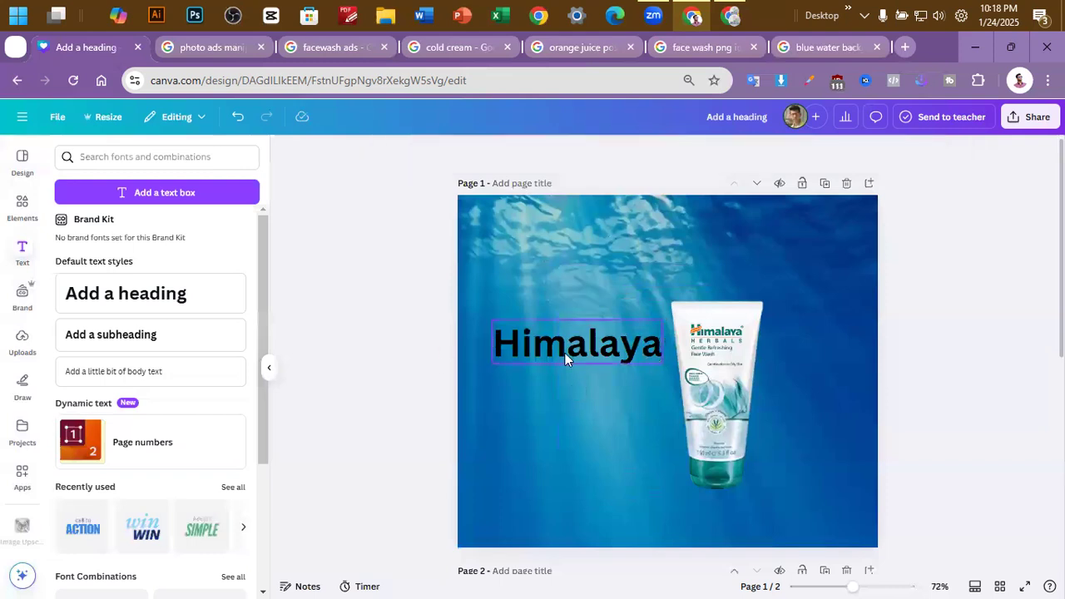
# Place a copy of the "Himalaya" heading directly below it and change the copy's text to "Harbal"
pyautogui.moveTo(568, 351); pyautogui.dragTo(571, 411)
pyautogui.doubleClick(587, 408)
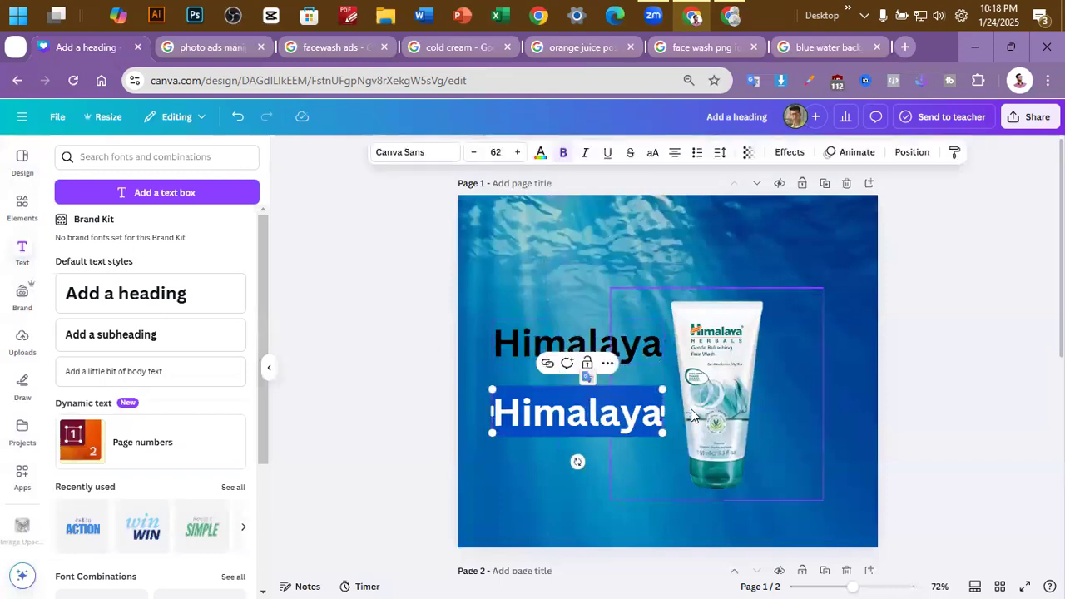
pyautogui.write('Harbal')
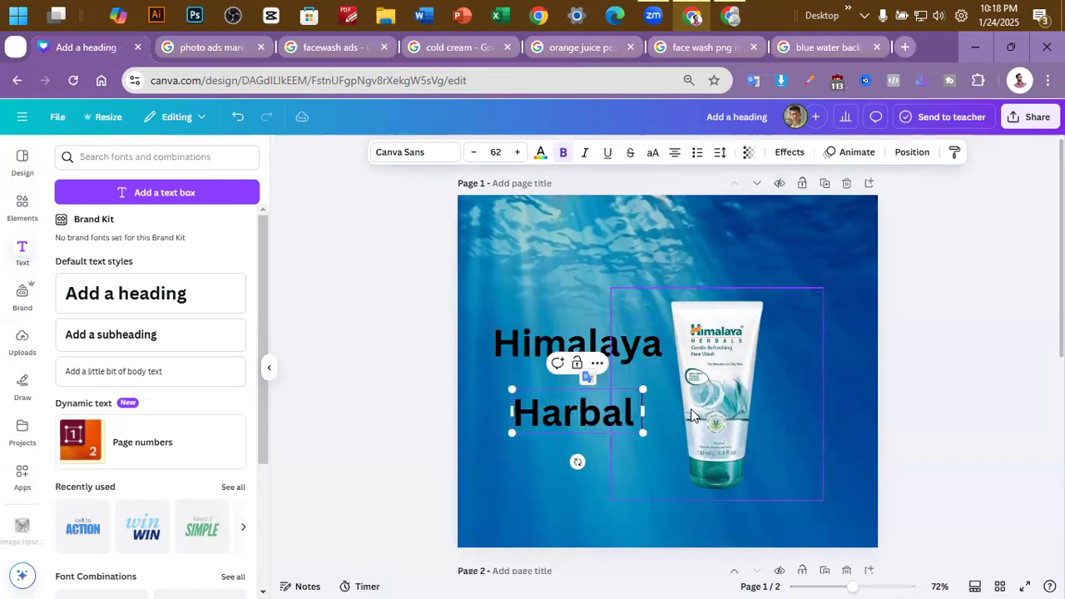
pyautogui.click(430, 383)
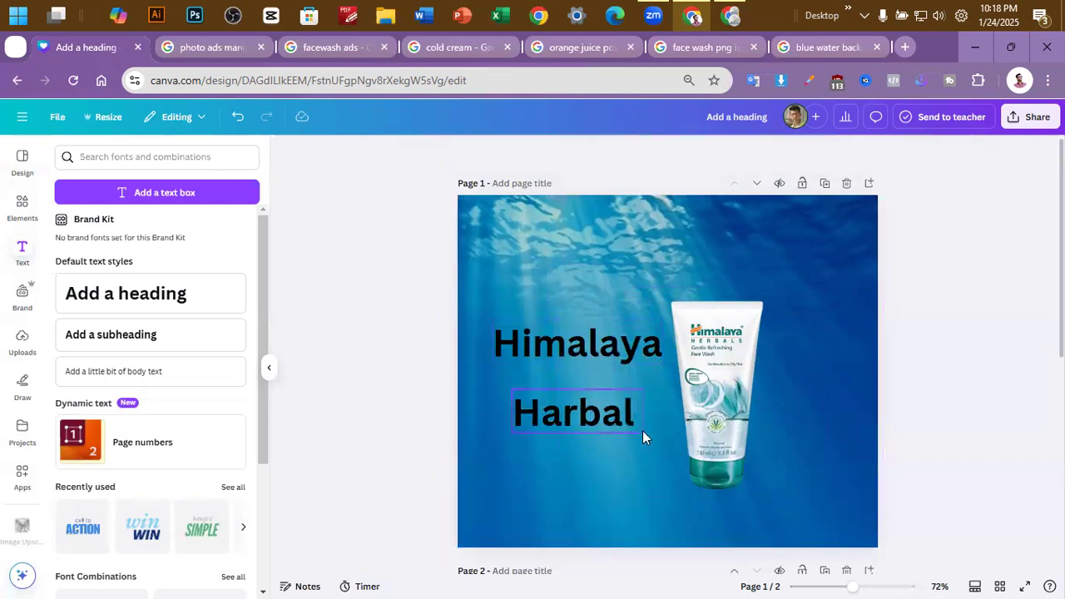
# Correct the spelling of the lower heading and extend it to read "Herbal Face Wash"
pyautogui.click(586, 417)
pyautogui.click(561, 410)
pyautogui.press('BackSpace')
pyautogui.write('e')
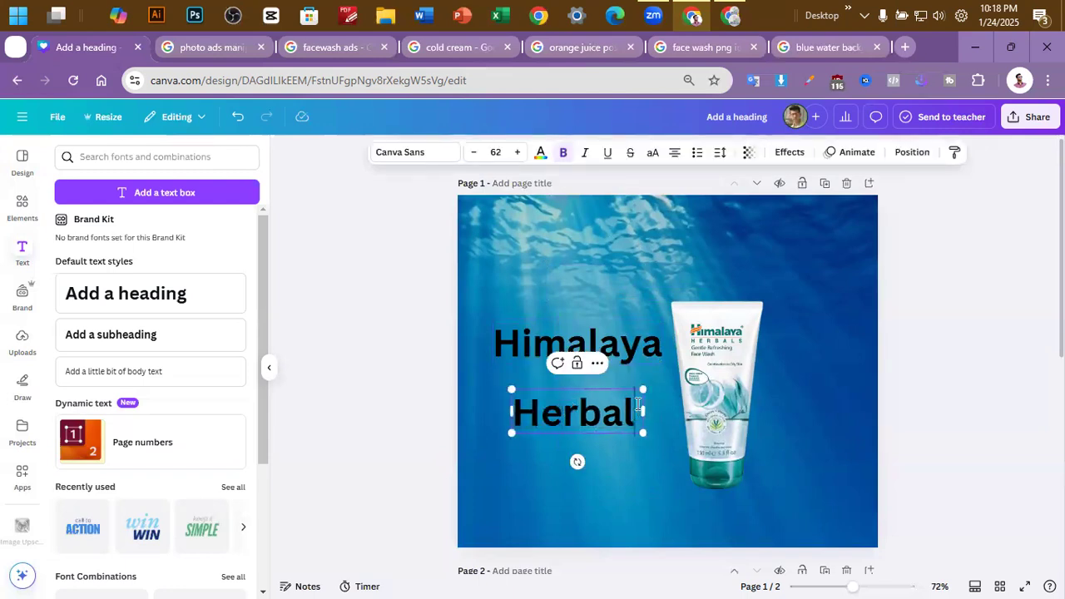
pyautogui.press('BackSpace')
pyautogui.write('Face Wash')
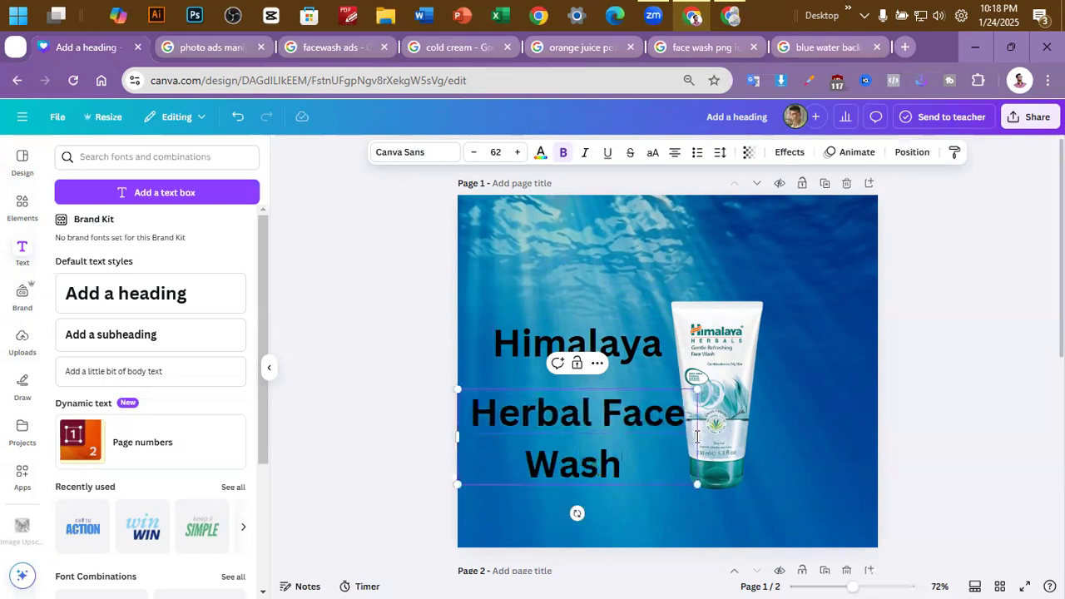
# Fit "Herbal Face Wash" on one line at size 34, enlarge "Himalaya" to 69.6, and stack the two lines closely beside the tube
pyautogui.moveTo(699, 438); pyautogui.dragTo(789, 431)
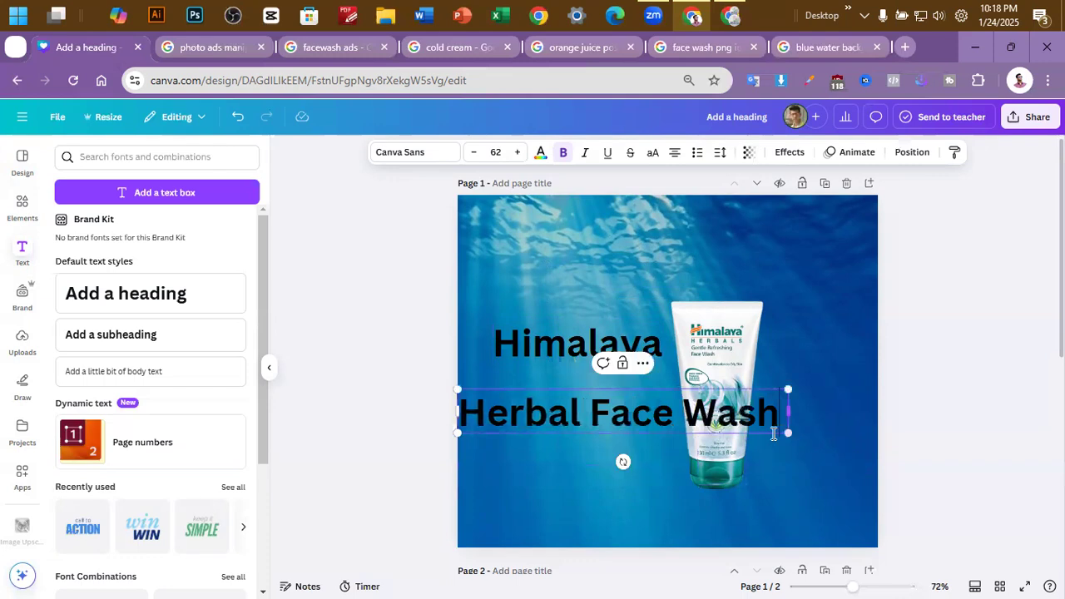
pyautogui.moveTo(587, 412); pyautogui.dragTo(628, 387)
pyautogui.moveTo(829, 407); pyautogui.dragTo(677, 416)
pyautogui.click(380, 375)
pyautogui.moveTo(573, 350); pyautogui.dragTo(557, 349)
pyautogui.click(571, 383)
pyautogui.moveTo(574, 393); pyautogui.dragTo(550, 424)
pyautogui.moveTo(613, 339); pyautogui.dragTo(643, 389)
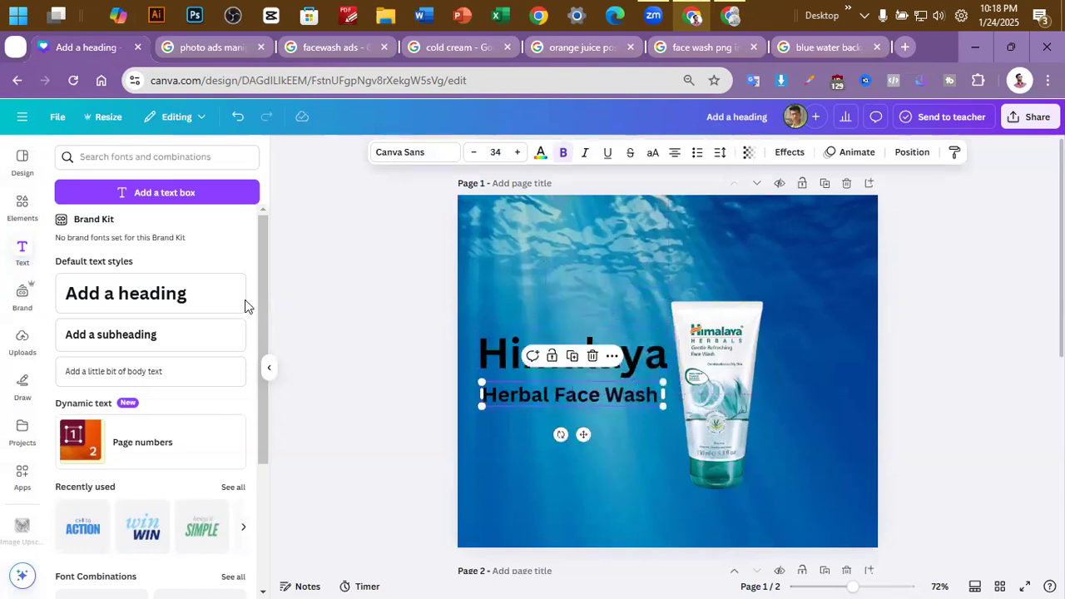
# Set the font of the "Himalaya" heading to Durbar Regular from the uploaded fonts
pyautogui.click(22, 206)
pyautogui.click(533, 354)
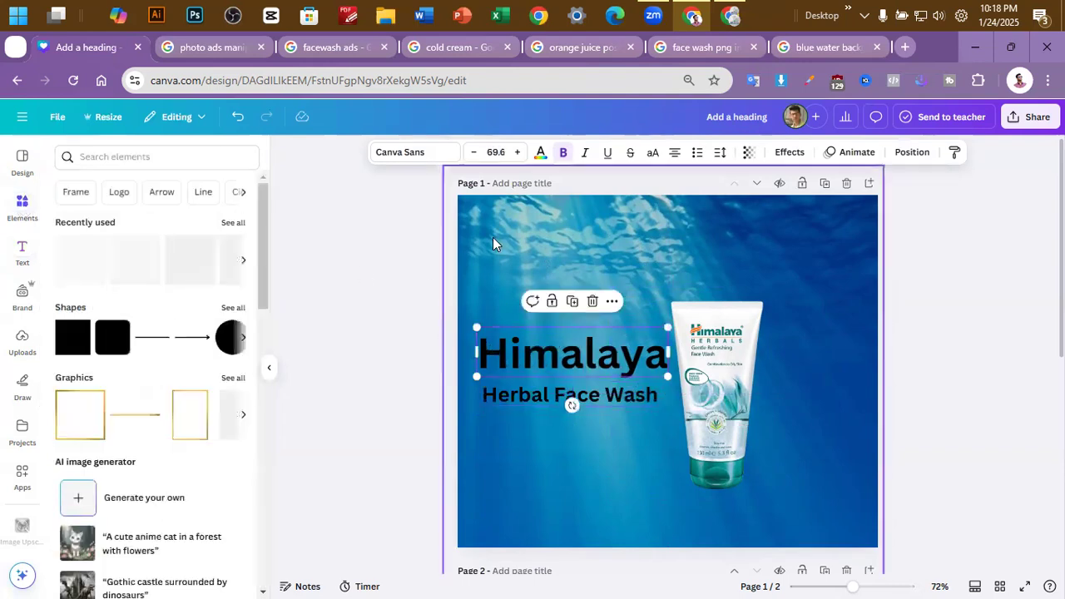
pyautogui.click(416, 155)
pyautogui.scroll(-5, 100, 375)
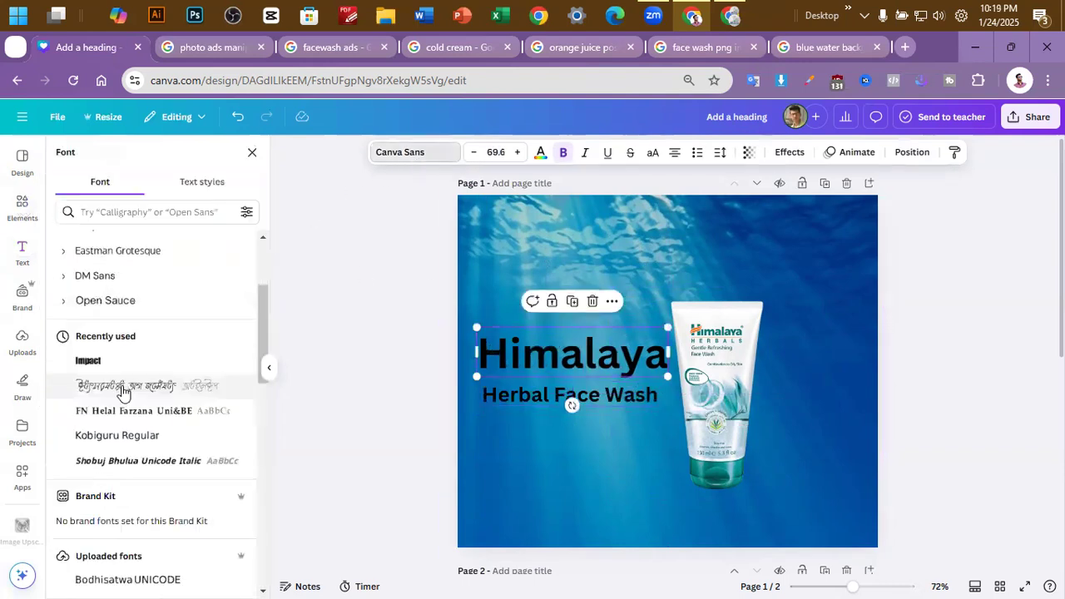
pyautogui.click(131, 481)
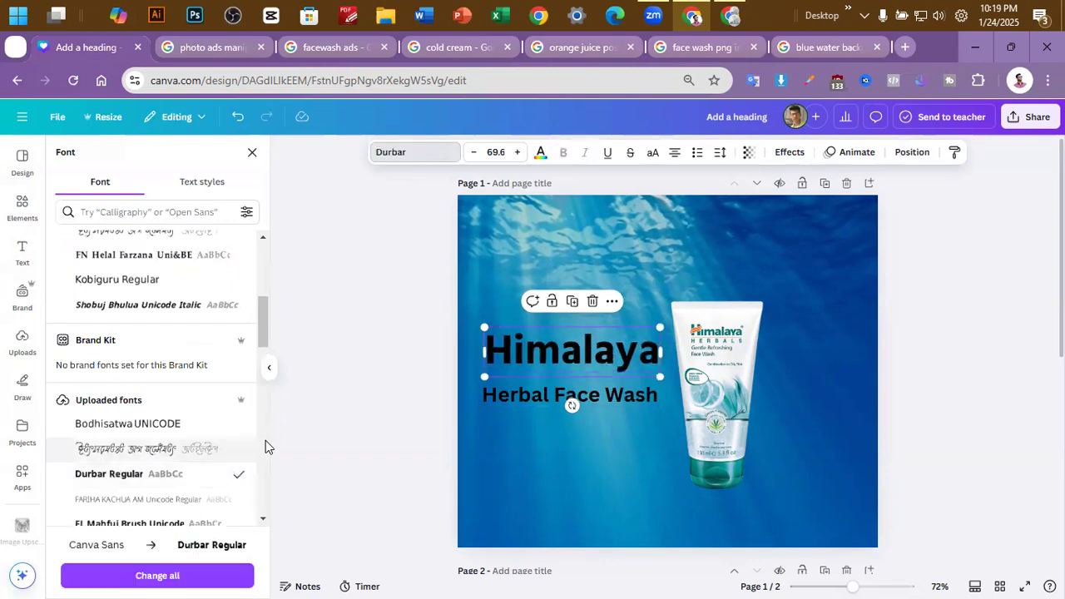
pyautogui.scroll(-1, 214, 483)
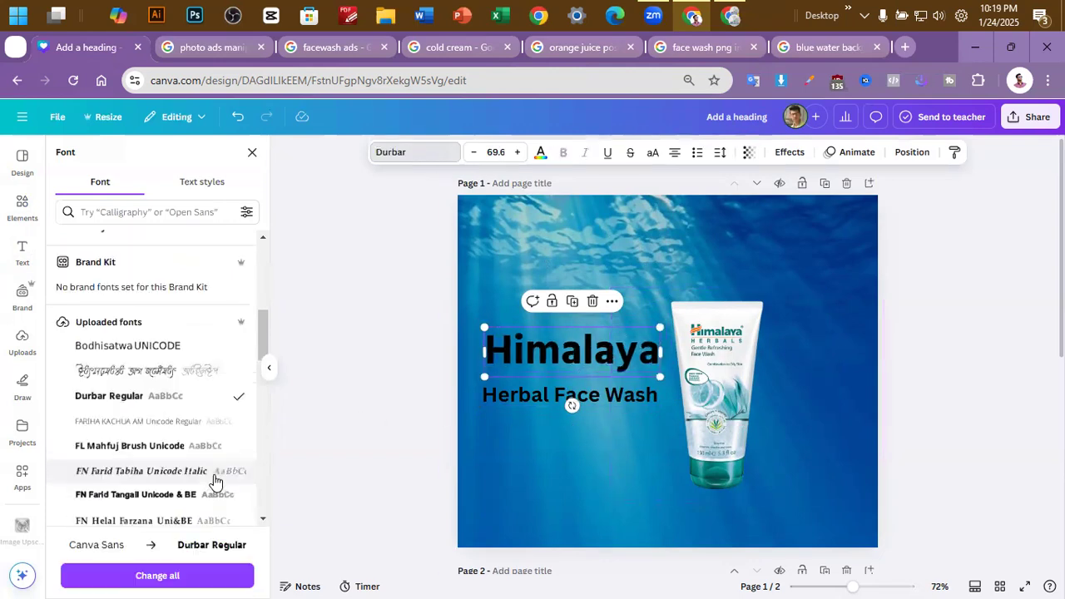
# Try the FL Mahfuj Brush Unicode font on the "Herbal Face Wash" line, then set it to Telegraf Black
pyautogui.click(512, 395)
pyautogui.click(199, 428)
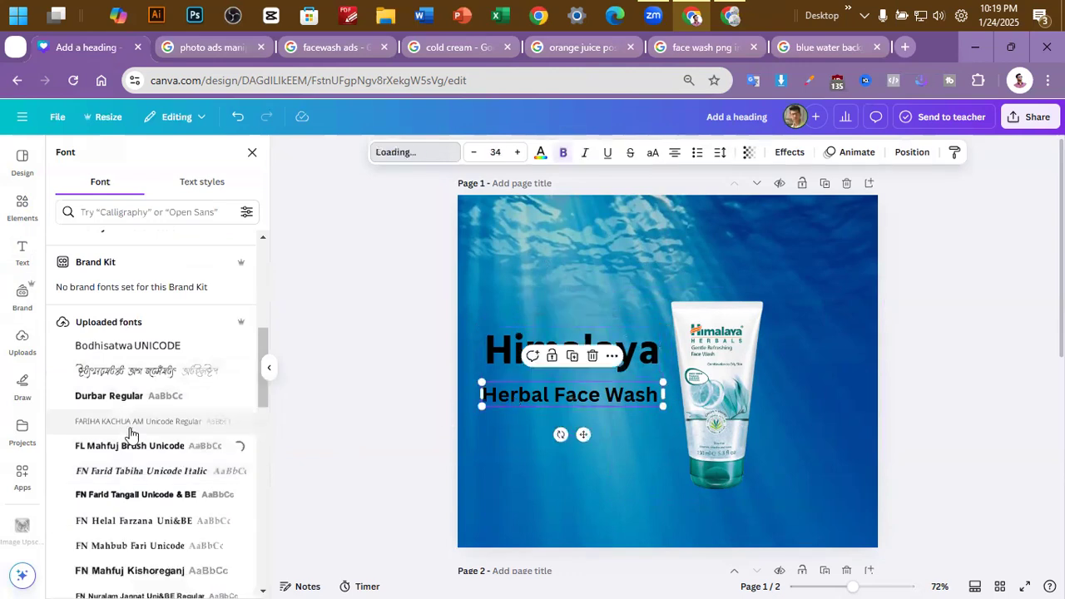
pyautogui.scroll(-10, 155, 445)
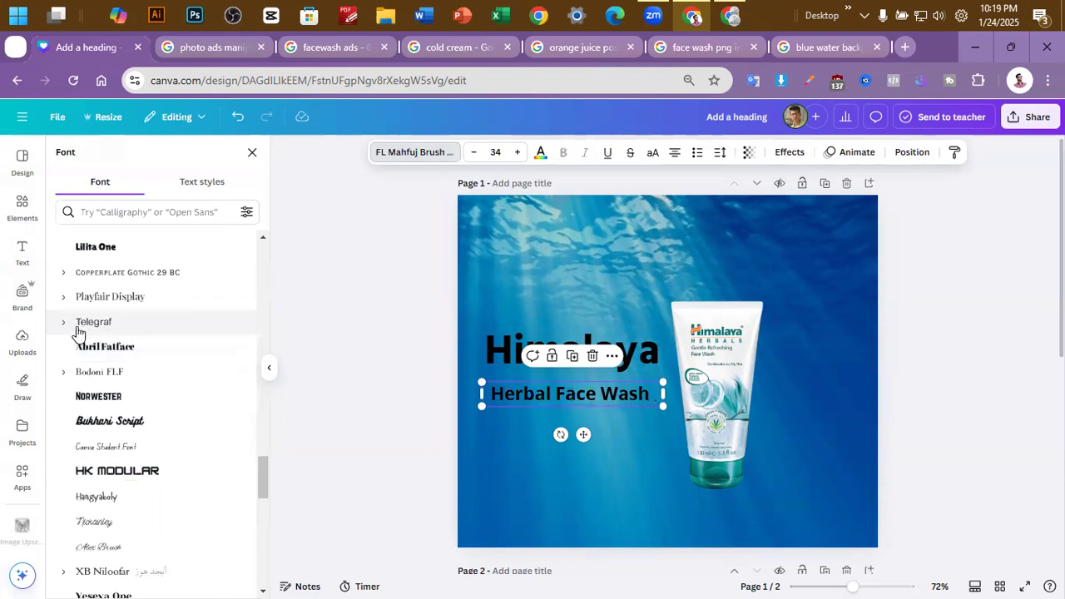
pyautogui.click(65, 323)
pyautogui.click(115, 470)
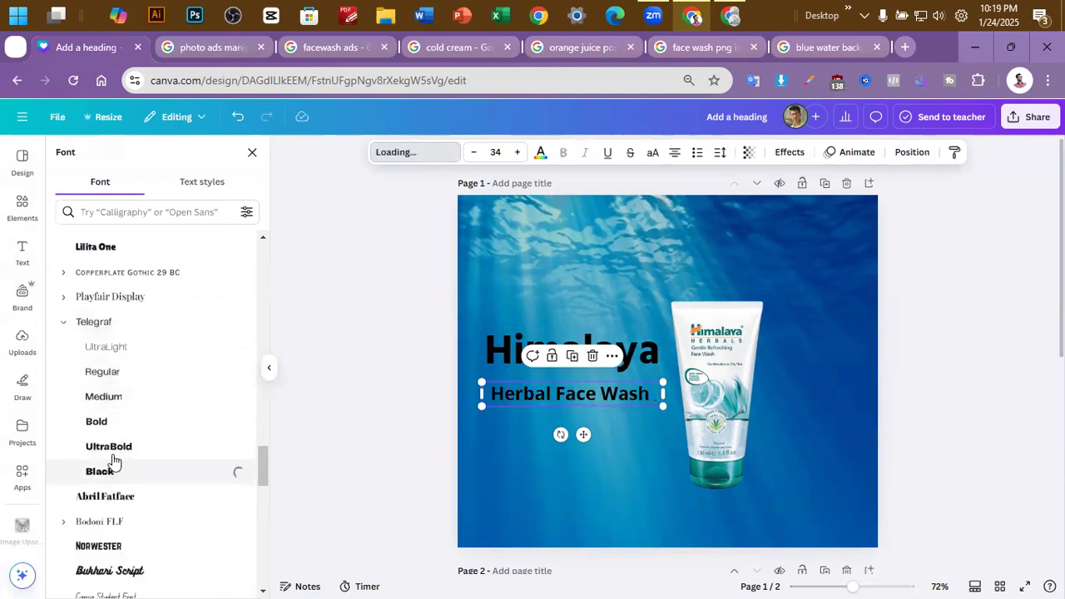
# Try Telegraf Bold on the "Herbal Face Wash" line, then undo the Telegraf changes to restore FL Mahfuj Brush Unicode
pyautogui.click(100, 422)
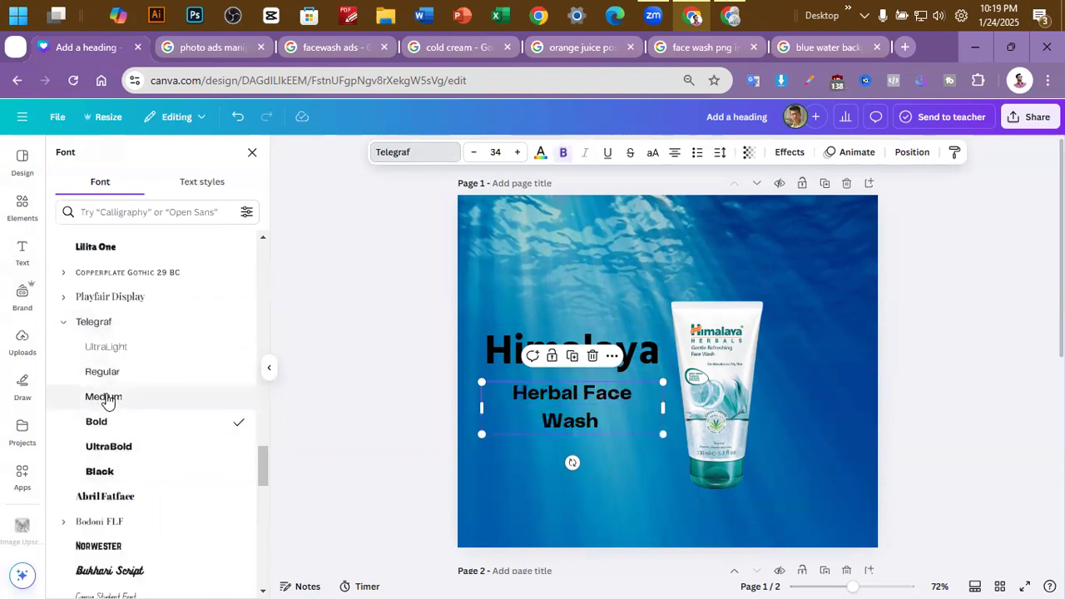
pyautogui.hotkey('ctrl', 'z')
pyautogui.hotkey('ctrl', 'z')
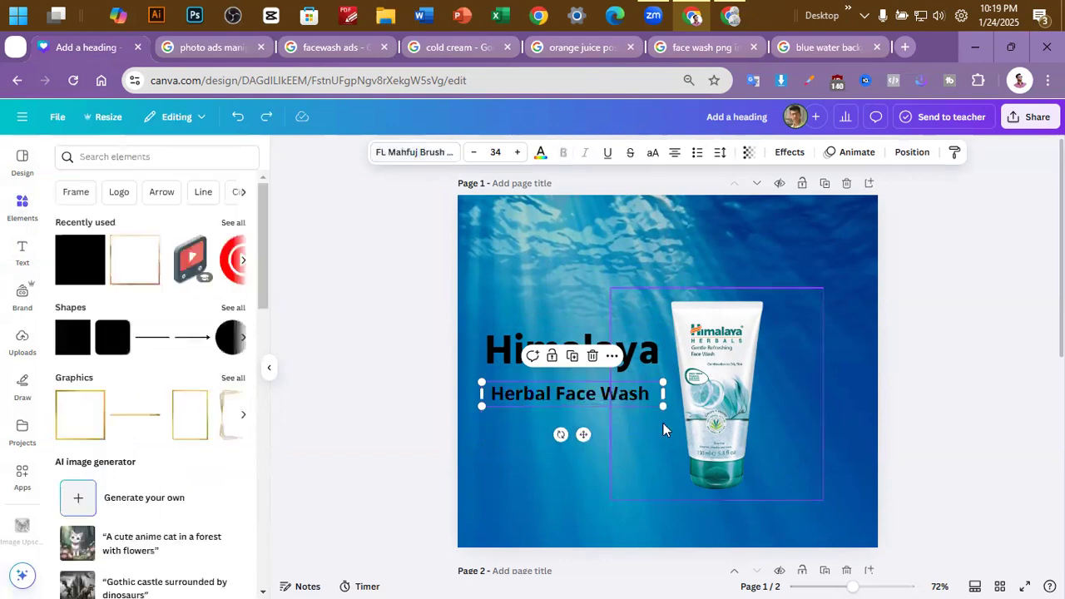
pyautogui.click(980, 408)
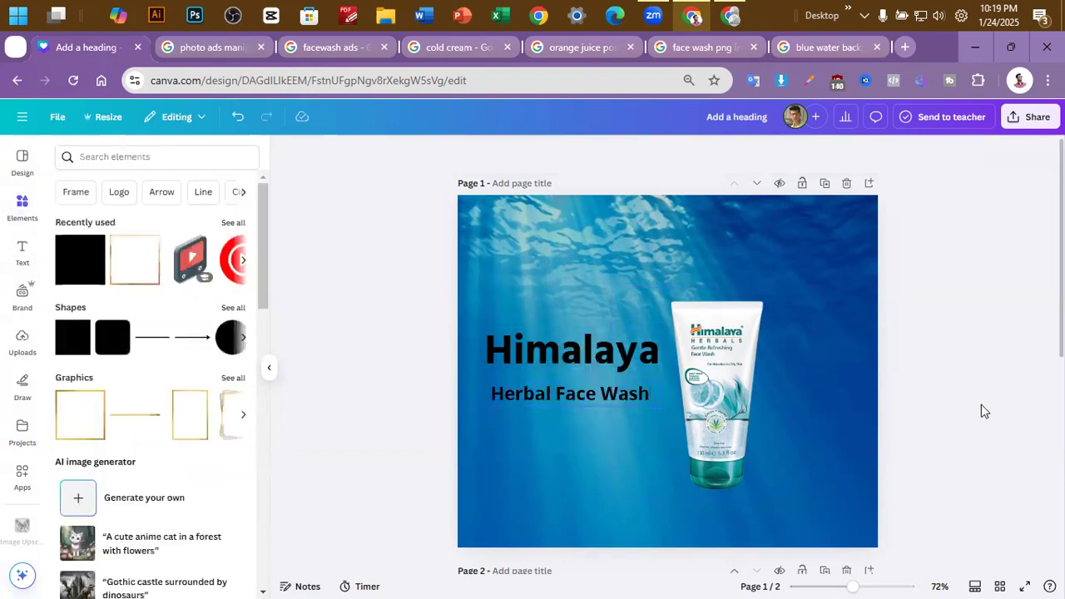
# Nudge the "Herbal Face Wash" line slightly up and left so it sits closer beneath the "Himalaya" heading
pyautogui.scroll(3, 669, 391)
pyautogui.click(578, 345)
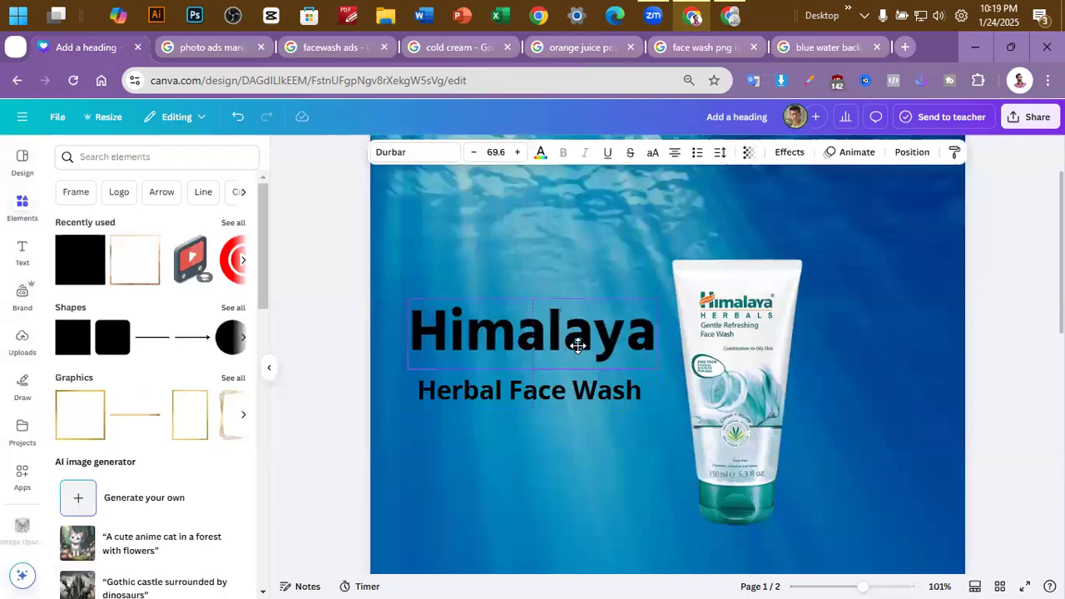
pyautogui.moveTo(616, 395); pyautogui.dragTo(608, 385)
pyautogui.click(939, 298)
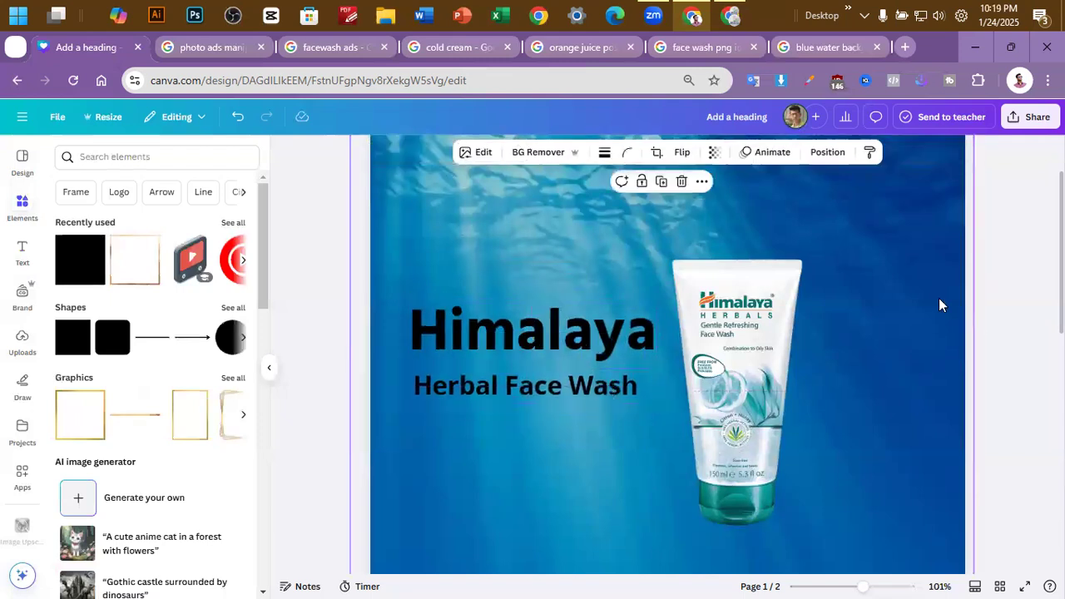
# Change the text colour of both "Himalaya" and "Herbal Face Wash" to white
pyautogui.click(562, 343)
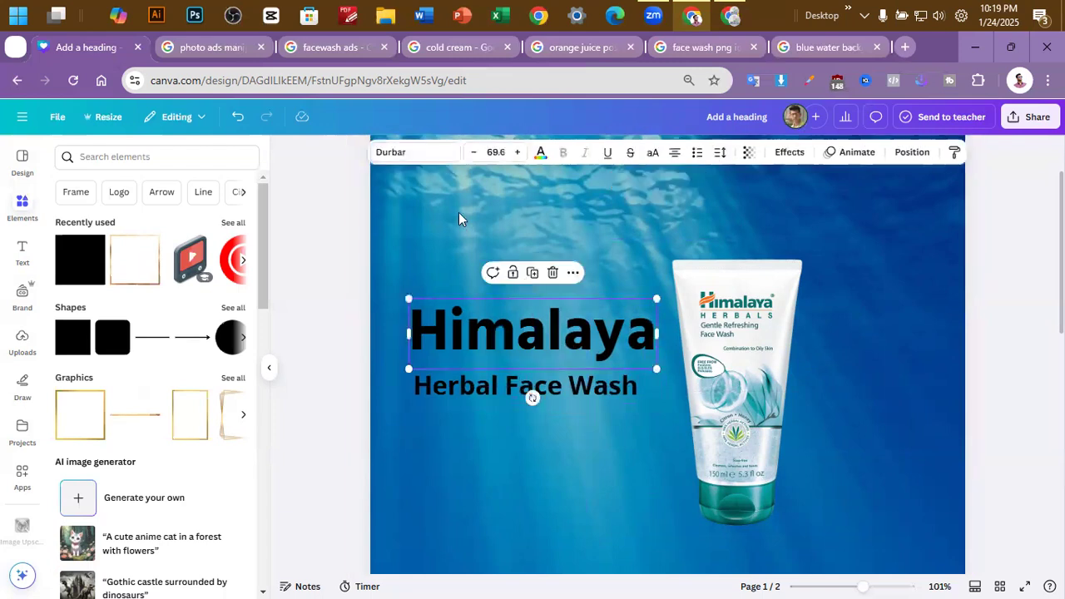
pyautogui.click(540, 154)
pyautogui.click(134, 246)
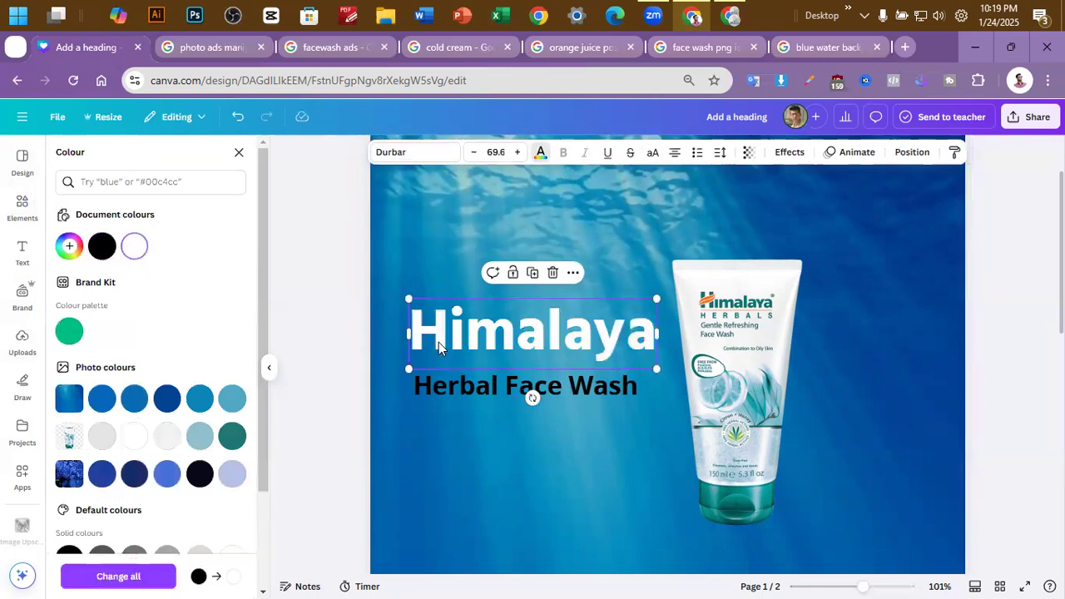
pyautogui.click(481, 385)
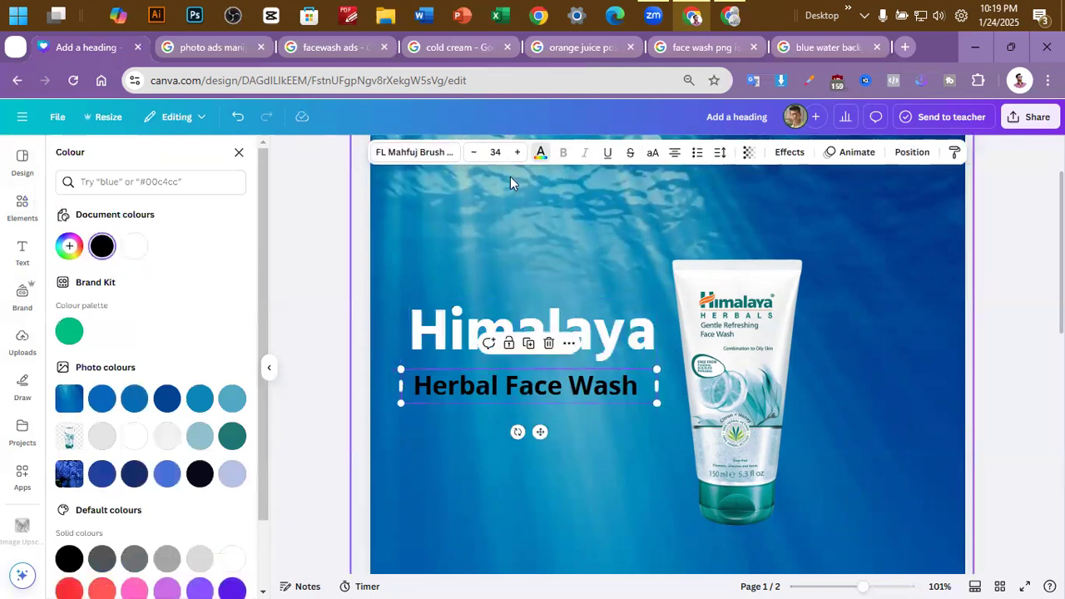
pyautogui.click(137, 248)
pyautogui.click(304, 266)
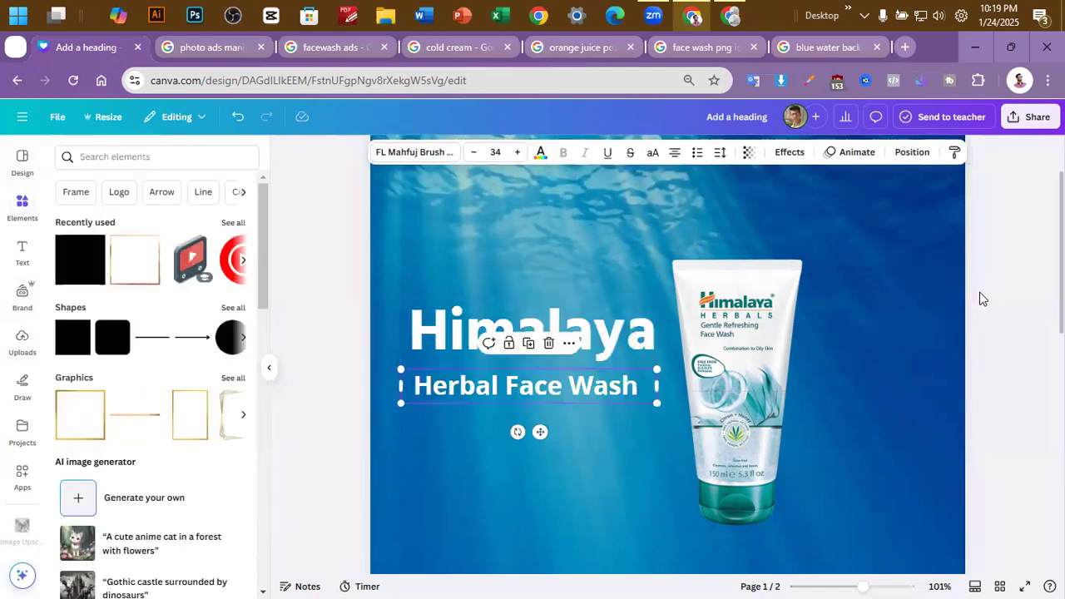
pyautogui.click(1029, 294)
pyautogui.scroll(-2, 1026, 297)
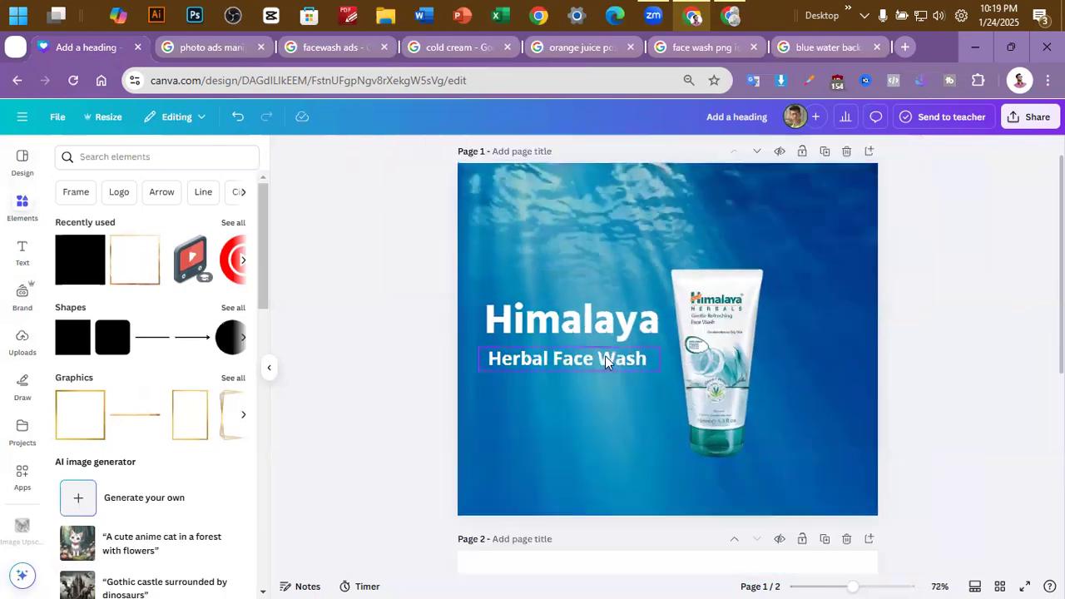
# Examine the men's face wash reference ad in the image search, and read the wording on the product tube's label
pyautogui.click(439, 50)
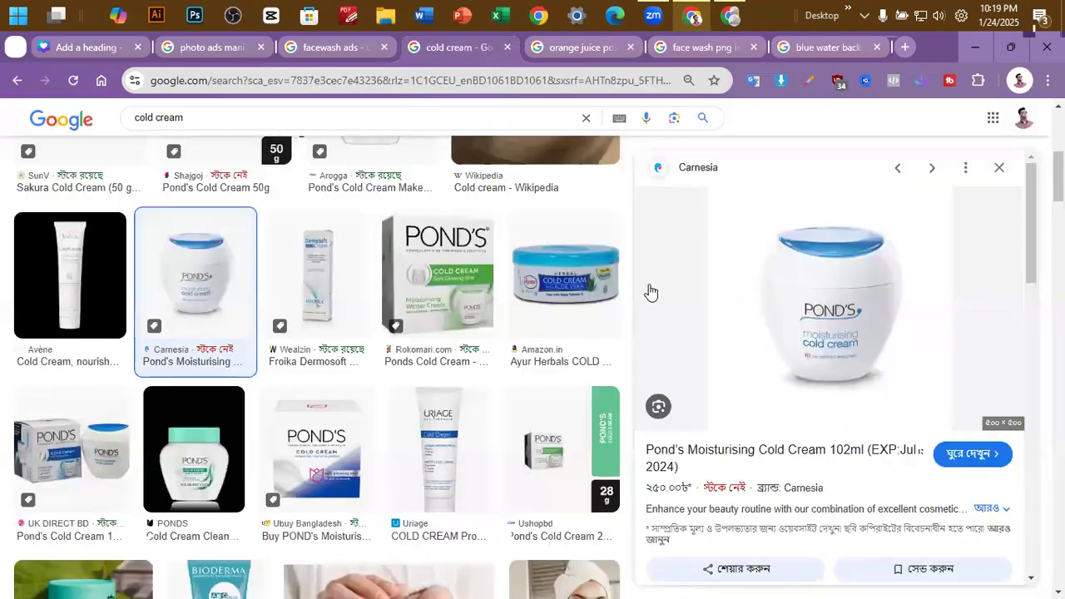
pyautogui.click(348, 50)
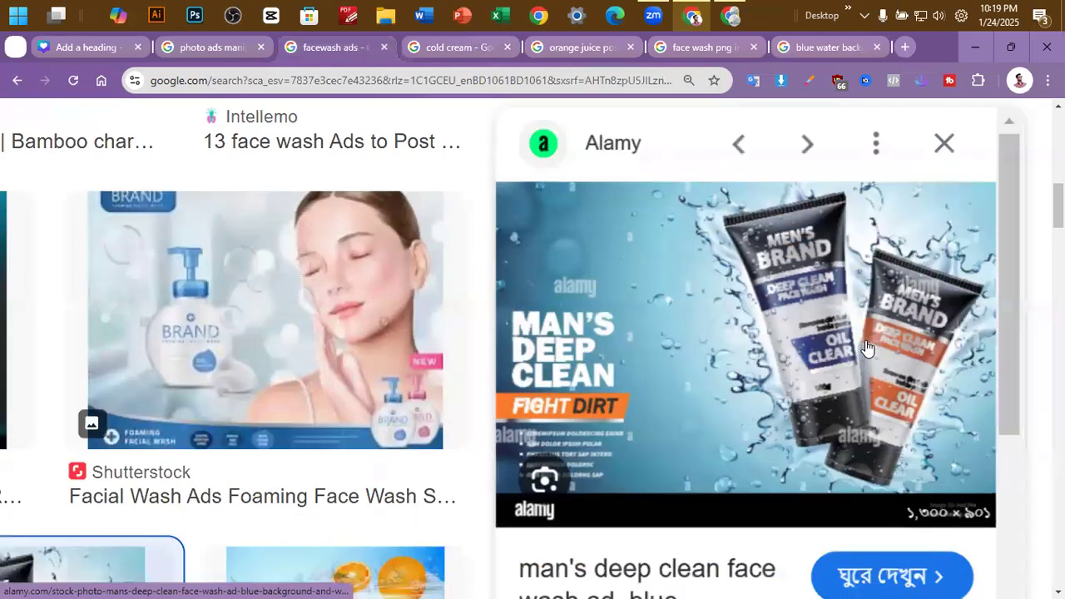
pyautogui.scroll(-1, 503, 333)
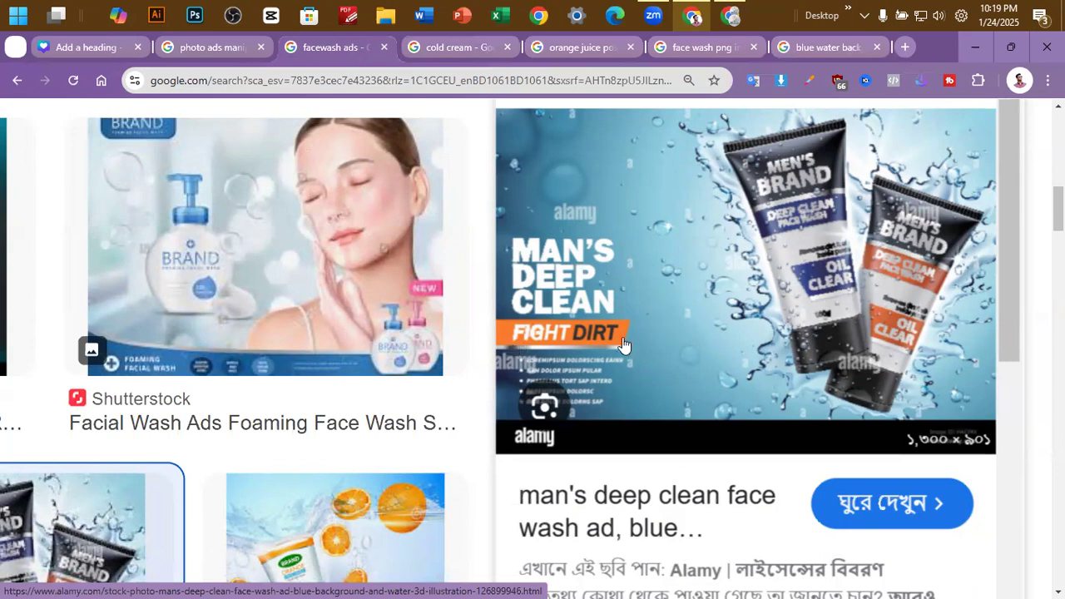
pyautogui.click(79, 50)
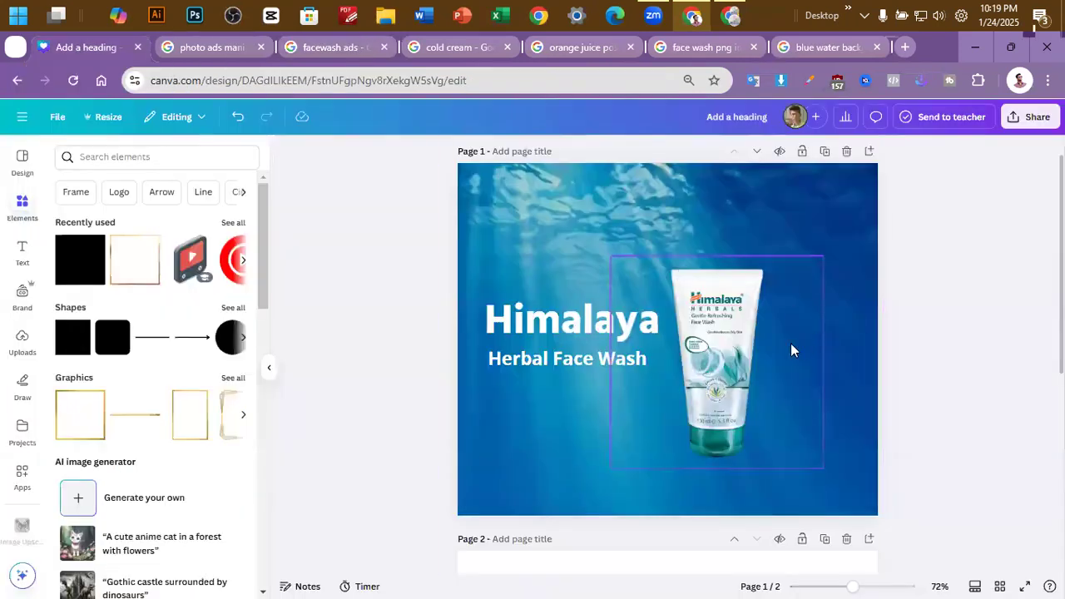
pyautogui.scroll(5, 791, 343)
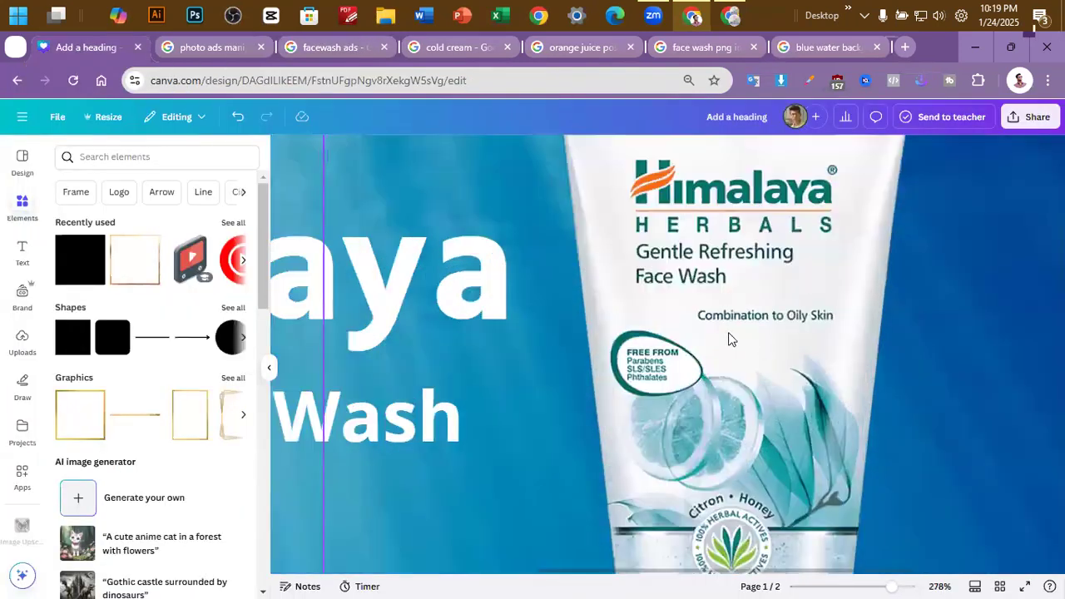
pyautogui.scroll(-2, 647, 375)
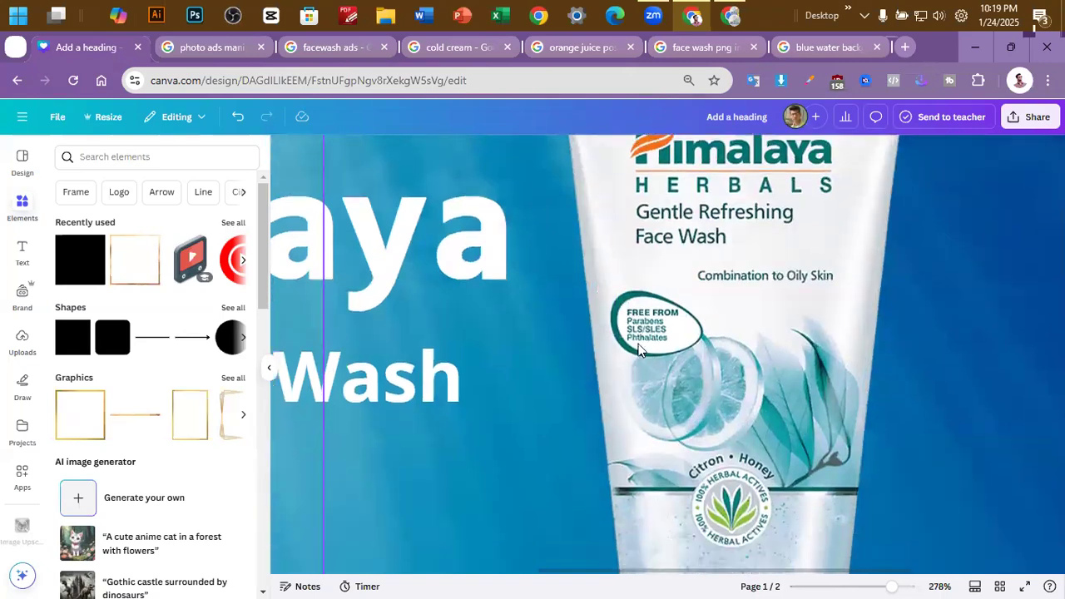
pyautogui.scroll(-2, 716, 399)
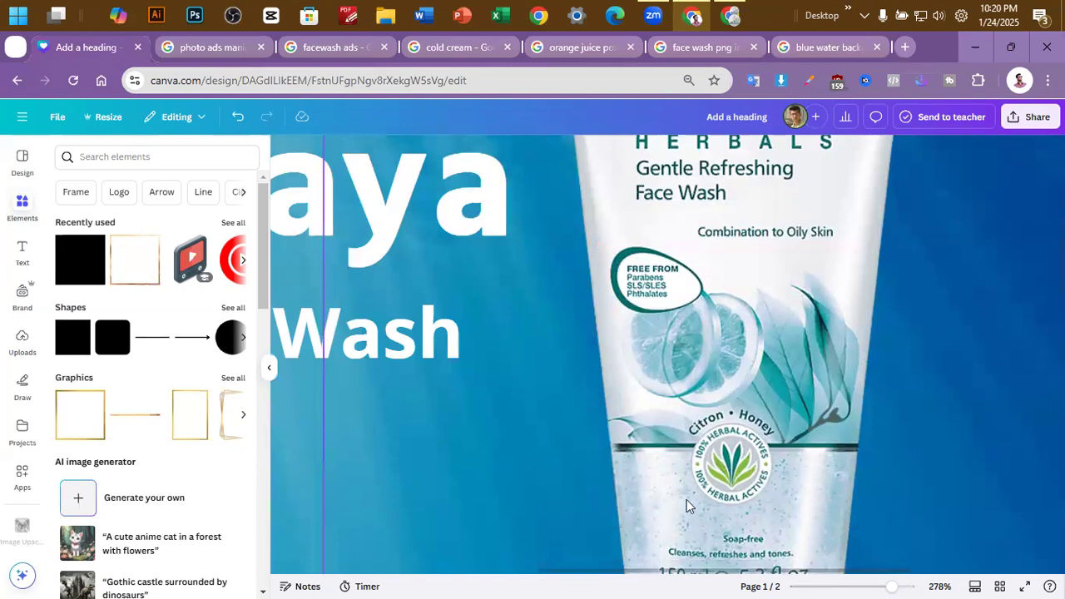
pyautogui.scroll(-3, 690, 505)
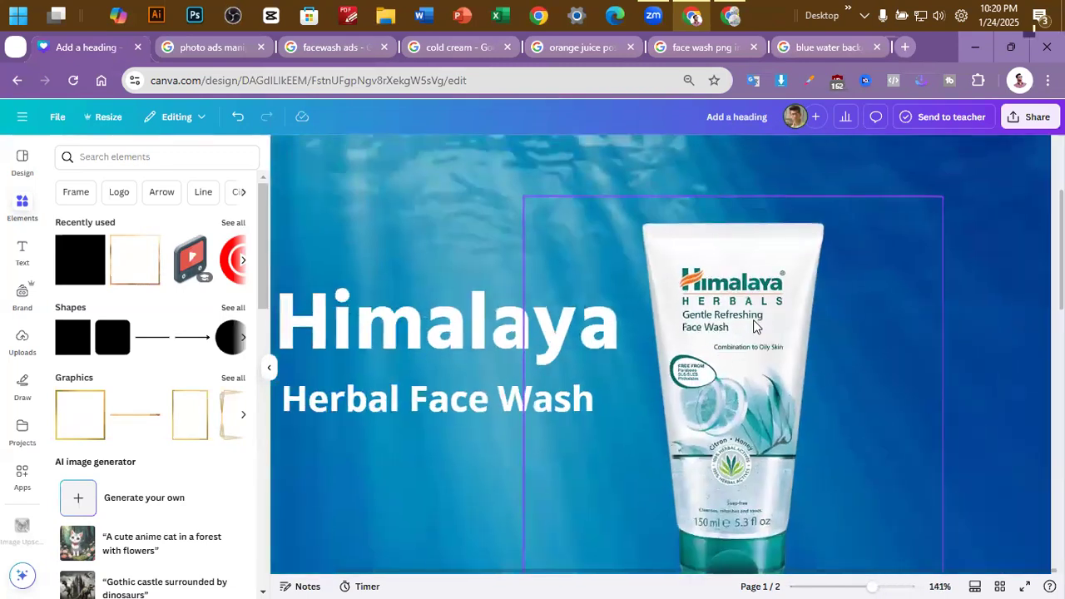
pyautogui.scroll(-3, 489, 375)
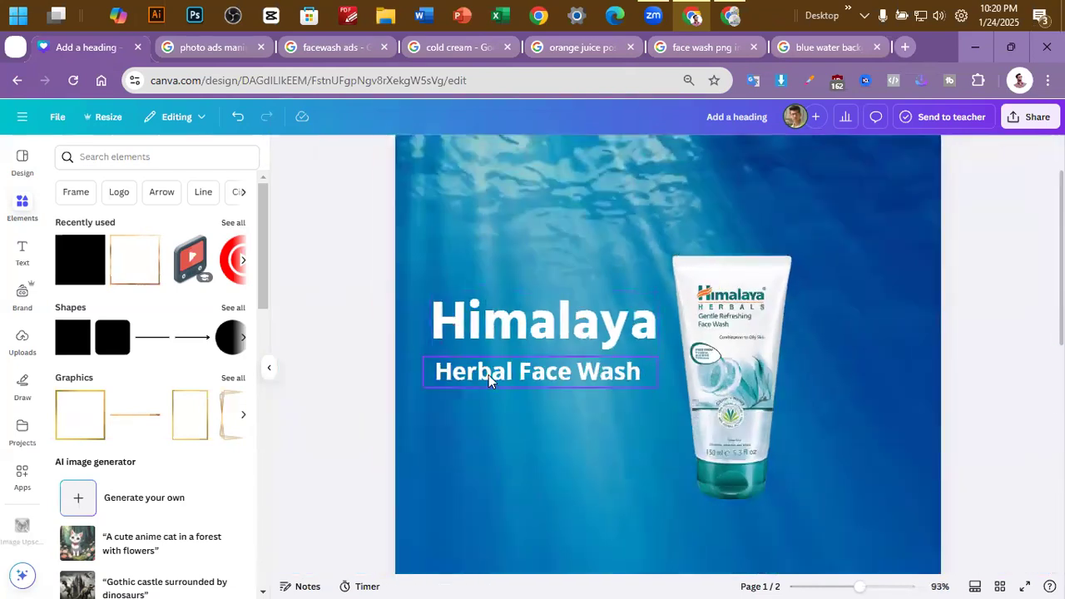
# Duplicate the "Herbal Face Wash" line just below itself and replace the copy's text with "Refreshing"
pyautogui.moveTo(482, 380); pyautogui.dragTo(484, 423)
pyautogui.click(487, 422)
pyautogui.write('Ref')
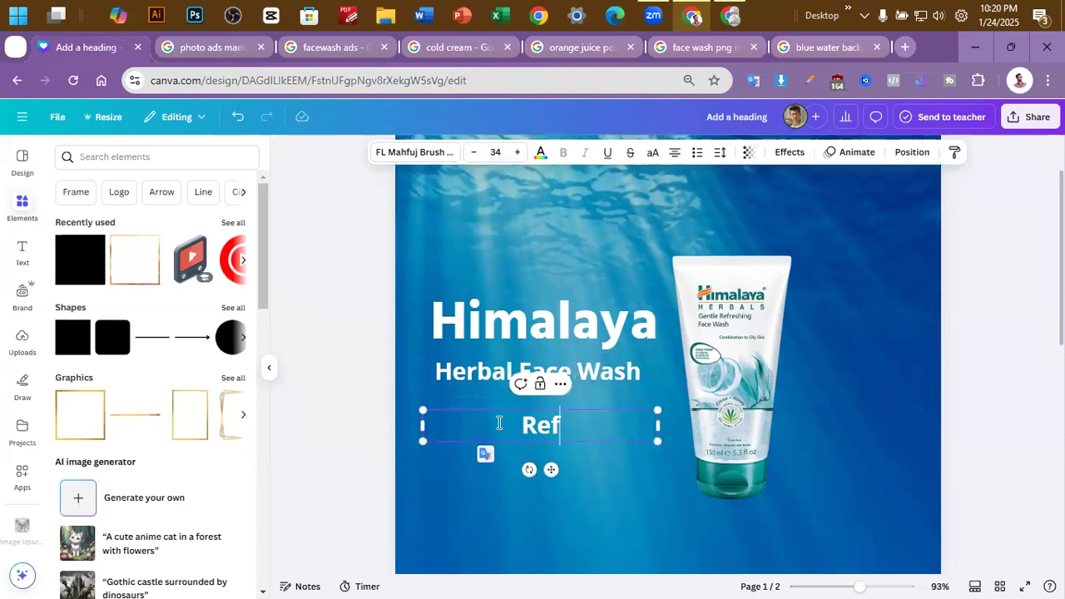
pyautogui.write('reshung')
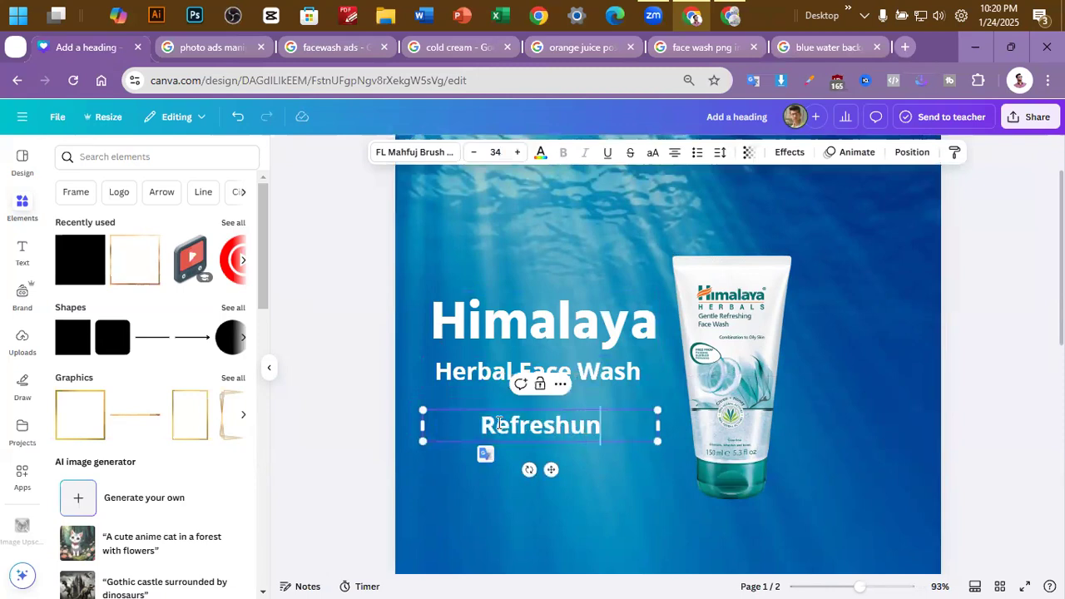
pyautogui.press('BackSpace')
pyautogui.press('BackSpace')
pyautogui.press('BackSpace')
pyautogui.write('ing')
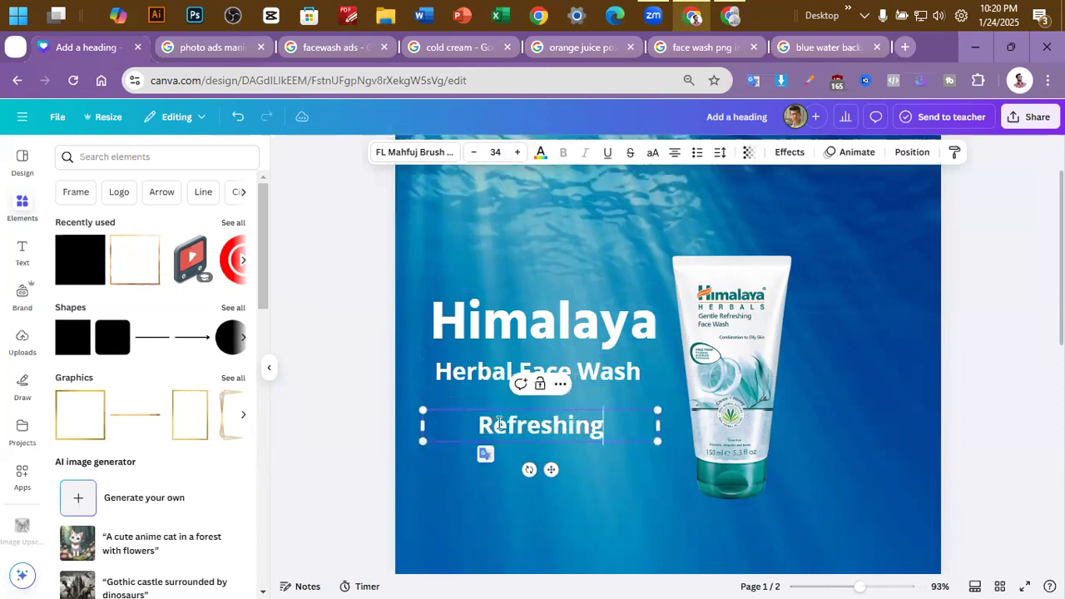
pyautogui.click(325, 341)
# Add a square reshaped into a narrow strip from the page's left edge behind "Refreshing", and shift the word left onto it
pyautogui.click(98, 274)
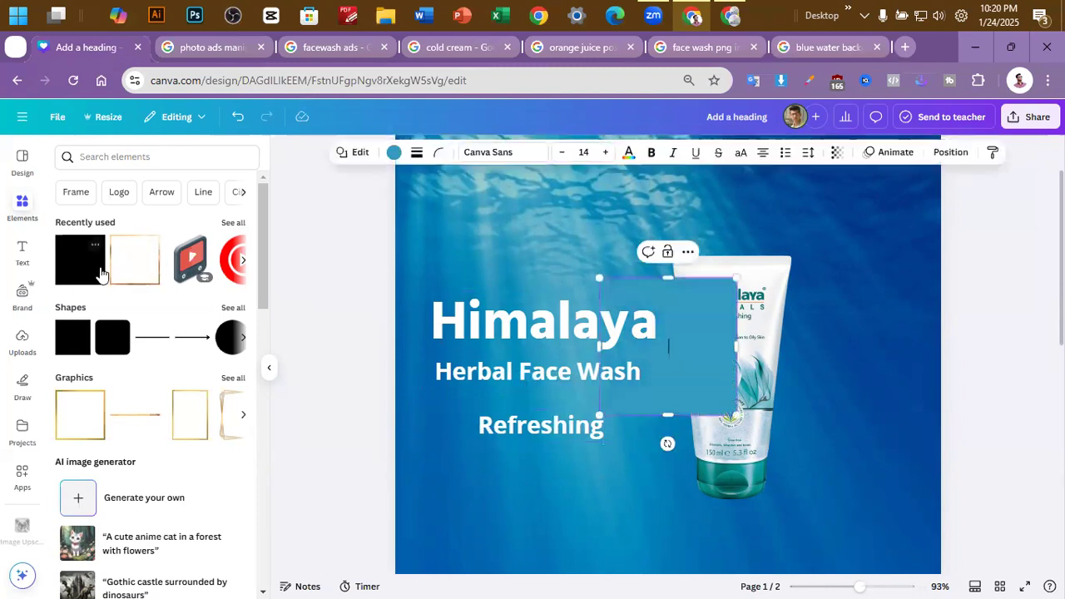
pyautogui.moveTo(724, 364); pyautogui.dragTo(464, 451)
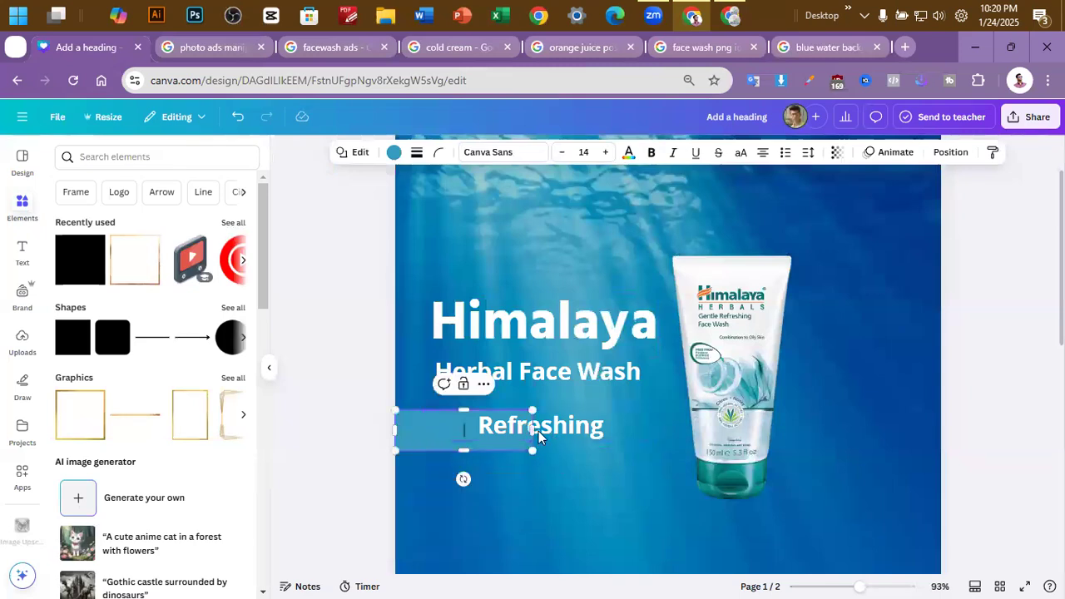
pyautogui.moveTo(533, 427); pyautogui.dragTo(599, 429)
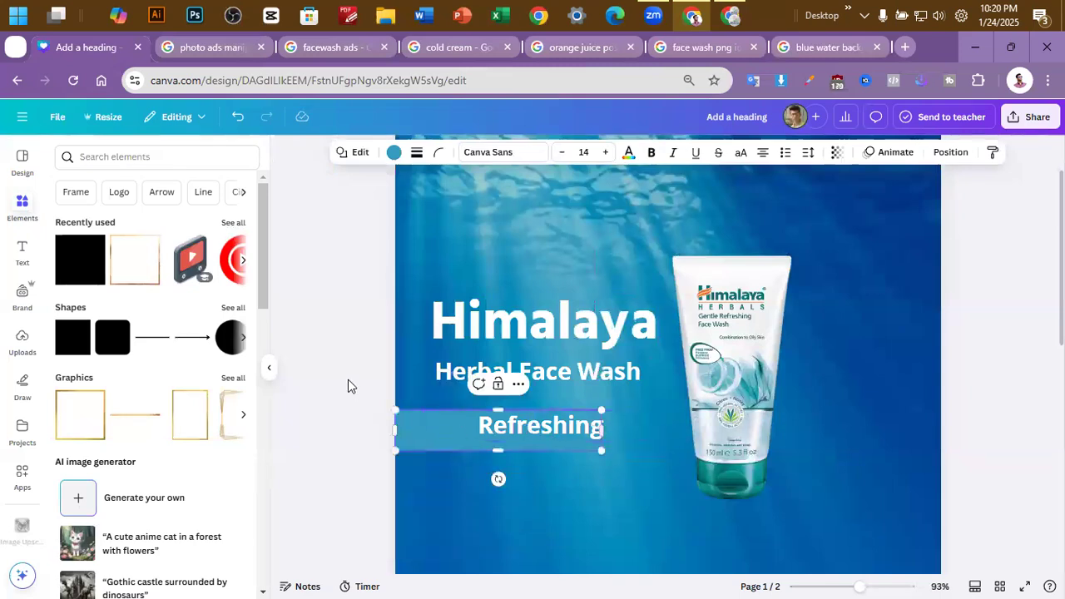
pyautogui.click(348, 380)
pyautogui.moveTo(508, 426); pyautogui.dragTo(455, 426)
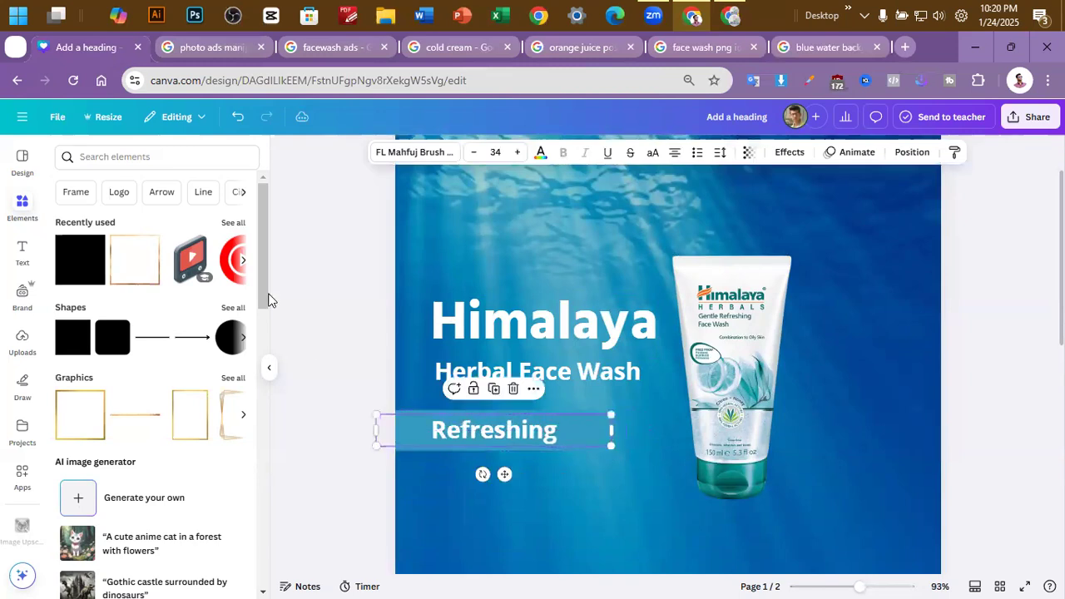
# Try the Impact and Durbar Regular fonts on the "Refreshing" text
pyautogui.click(390, 155)
pyautogui.scroll(15, 134, 337)
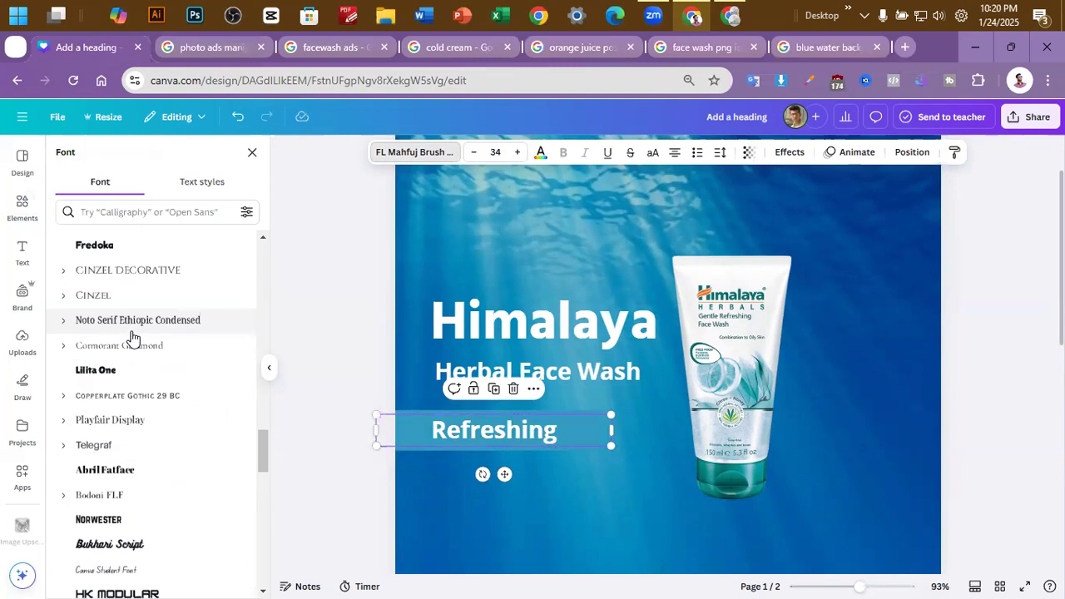
pyautogui.scroll(1, 147, 349)
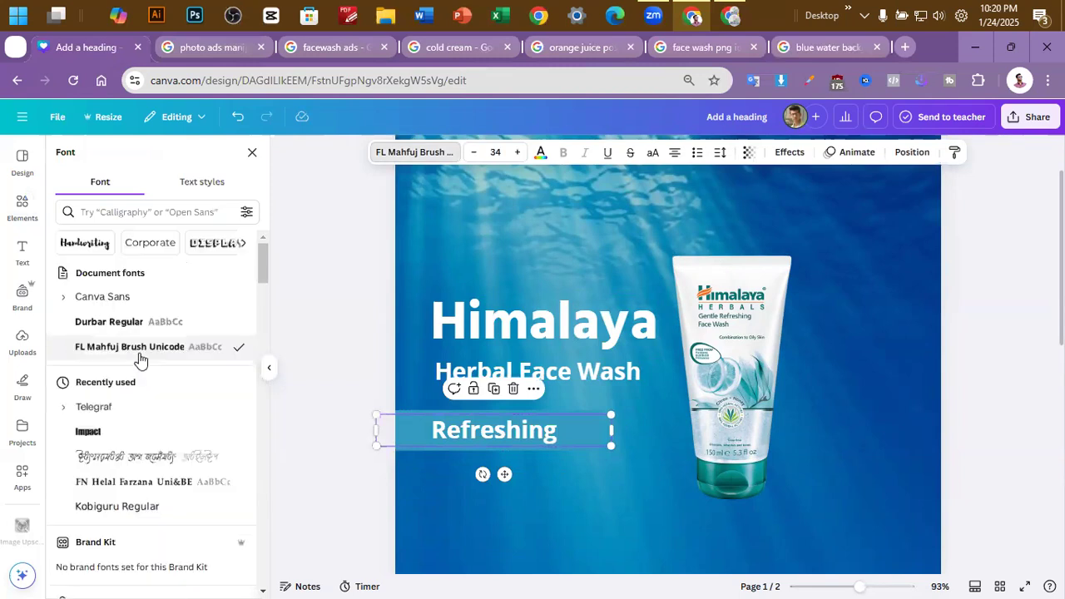
pyautogui.scroll(-3, 143, 333)
pyautogui.click(125, 275)
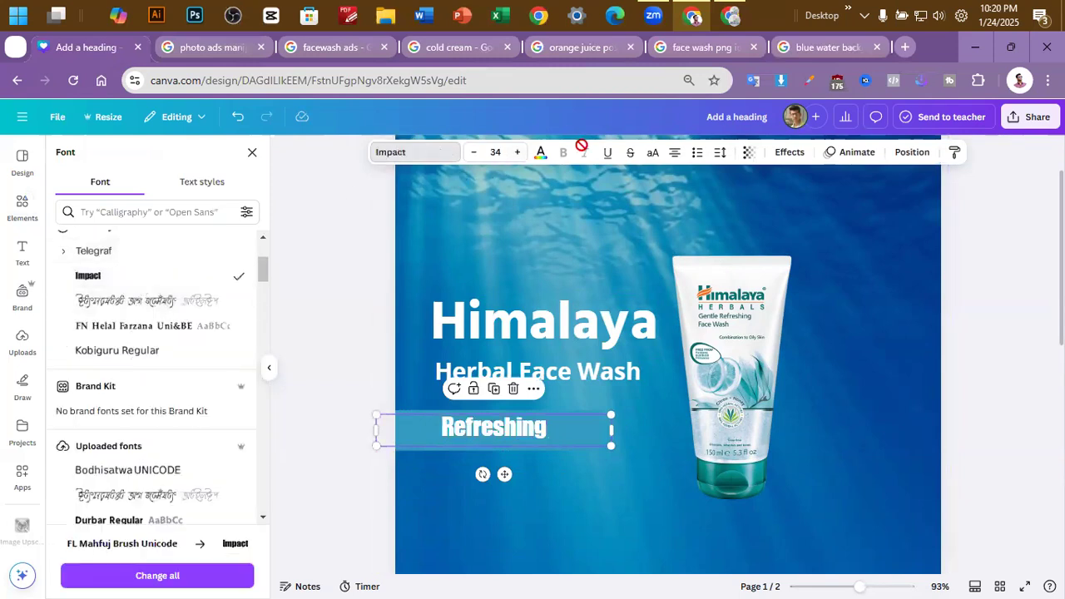
pyautogui.scroll(-1, 98, 387)
pyautogui.scroll(-2, 98, 387)
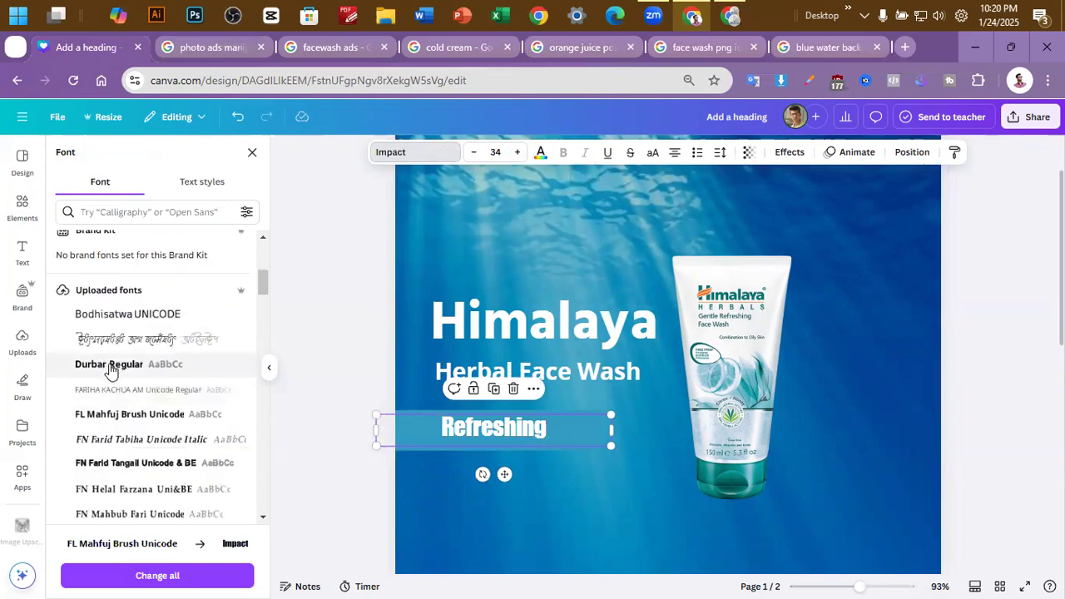
pyautogui.click(170, 288)
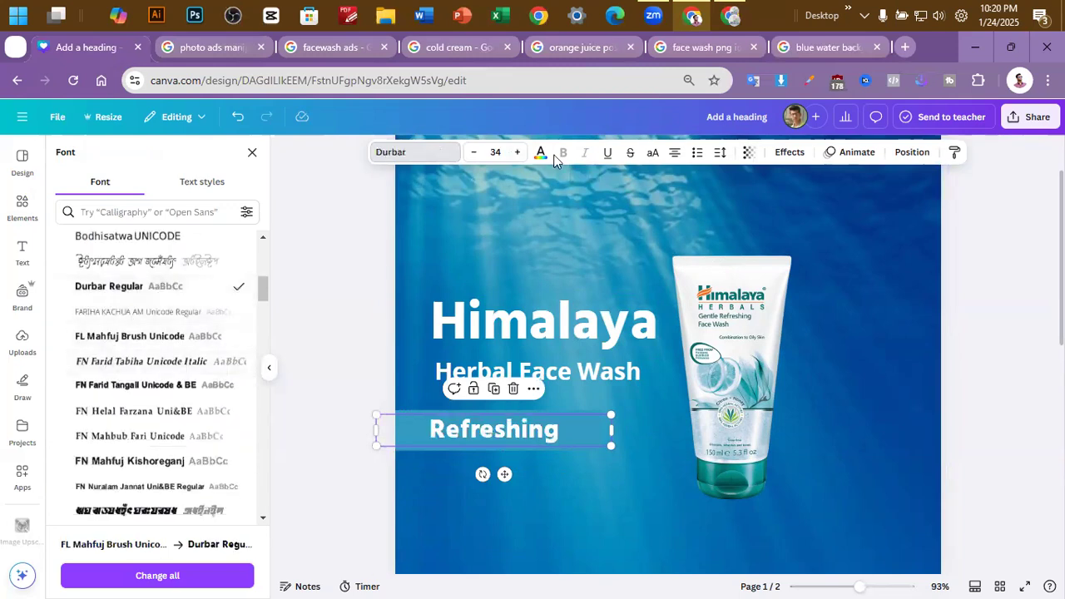
# Set the font of the "Refreshing" text to Shobuj Bhulua Unicode Italic from the uploaded fonts
pyautogui.scroll(-1, 169, 387)
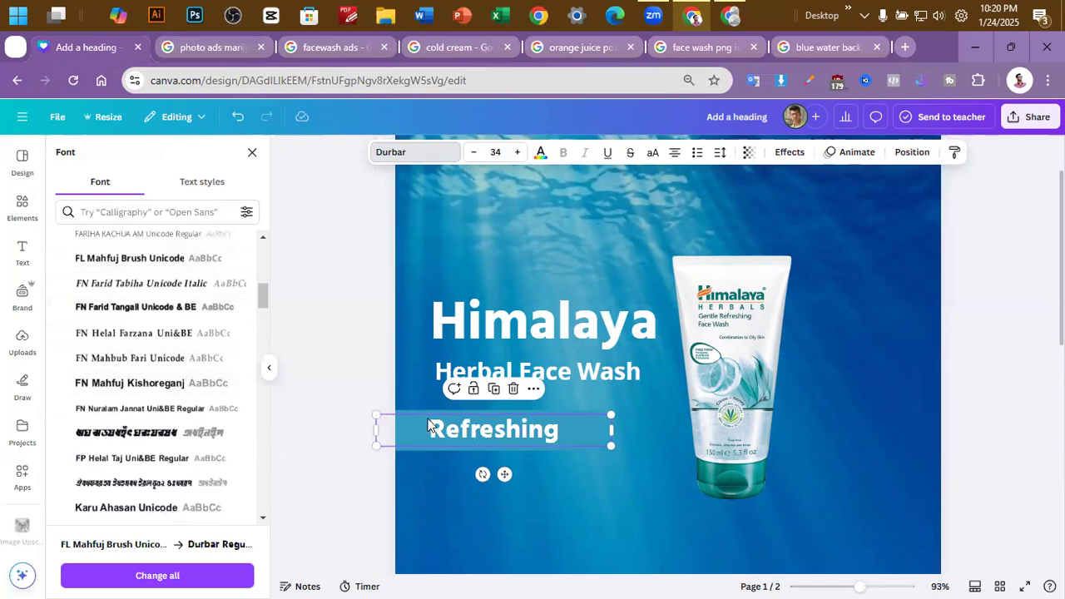
pyautogui.scroll(-2, 146, 408)
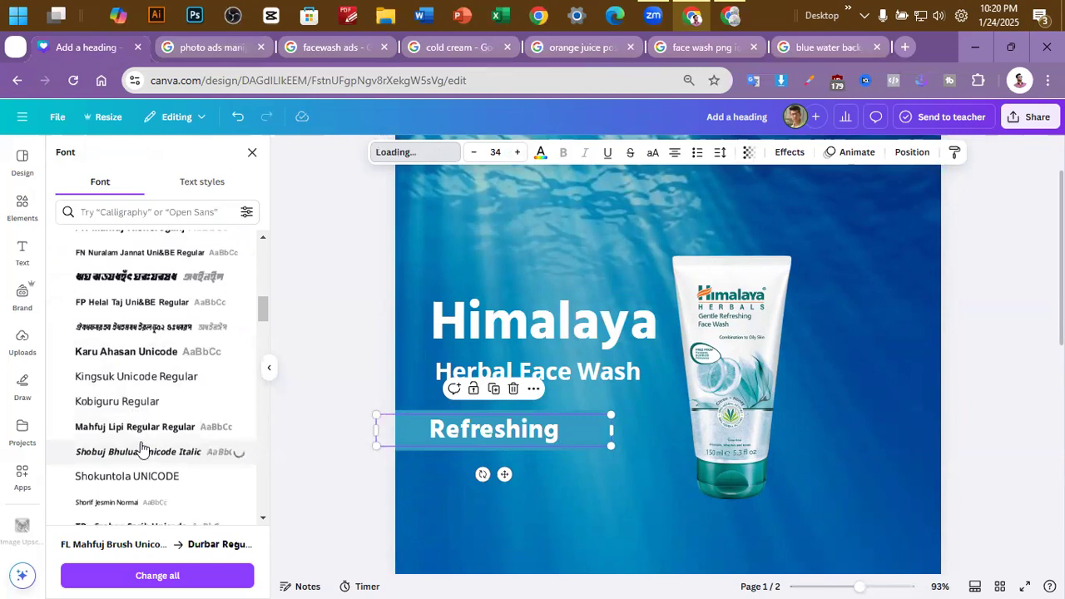
pyautogui.scroll(-3, 141, 448)
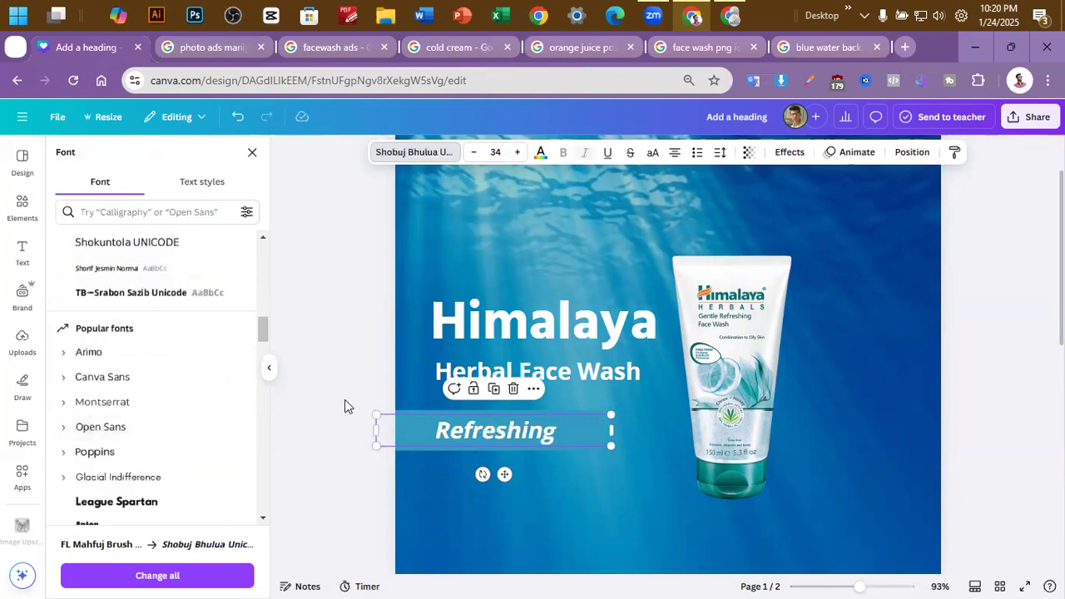
pyautogui.moveTo(613, 452); pyautogui.dragTo(651, 458)
pyautogui.hotkey('ctrl', 'z')
pyautogui.click(287, 435)
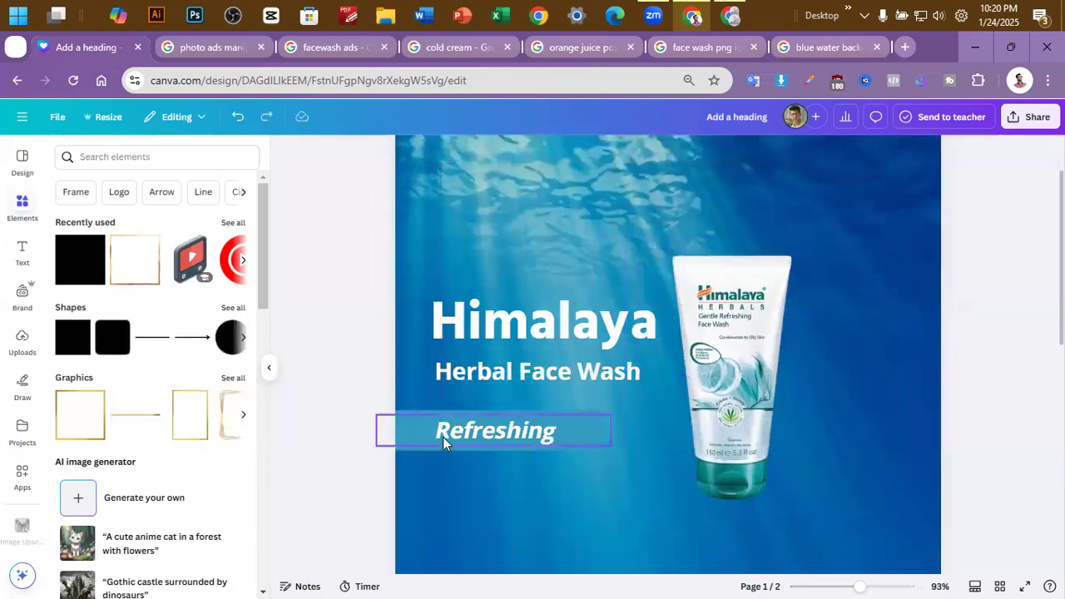
# Enlarge the "Refreshing" text to about size 45.7 and position it on its strip near the page's left edge
pyautogui.click(443, 437)
pyautogui.moveTo(443, 437); pyautogui.dragTo(426, 431)
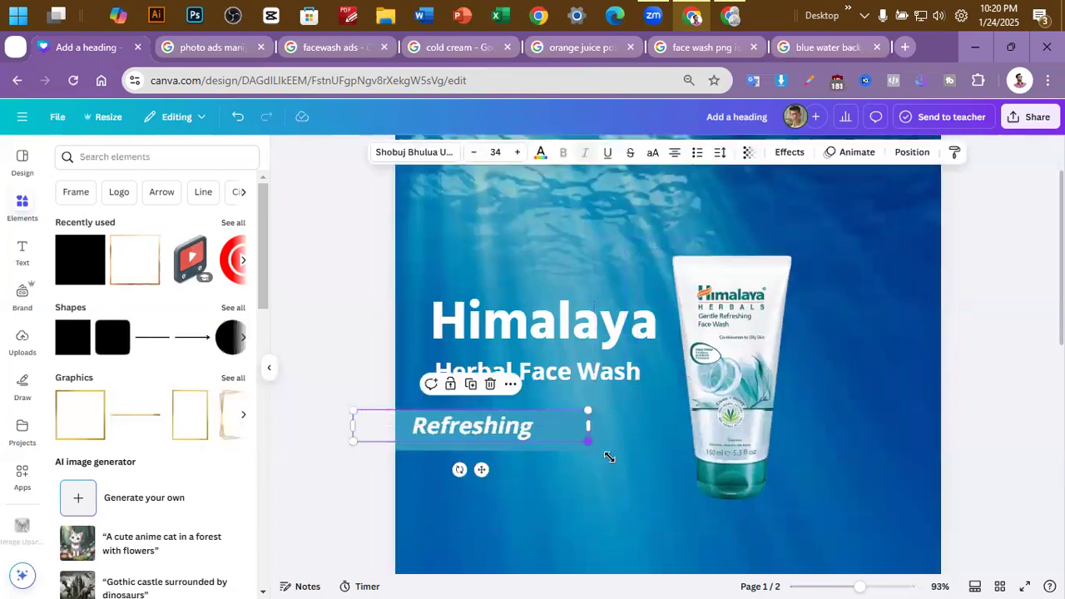
pyautogui.moveTo(610, 457); pyautogui.dragTo(625, 454)
pyautogui.moveTo(537, 438)
pyautogui.mouseDown()
pyautogui.moveTo(526, 432)
pyautogui.moveTo(541, 431)
pyautogui.mouseUp()
pyautogui.moveTo(617, 447); pyautogui.dragTo(542, 438)
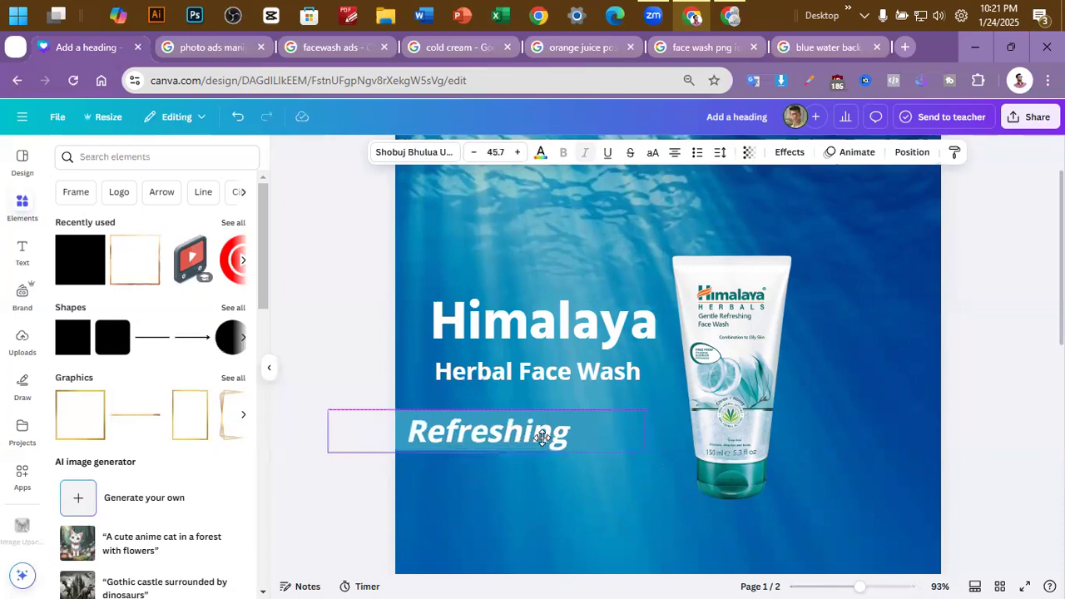
pyautogui.click(332, 373)
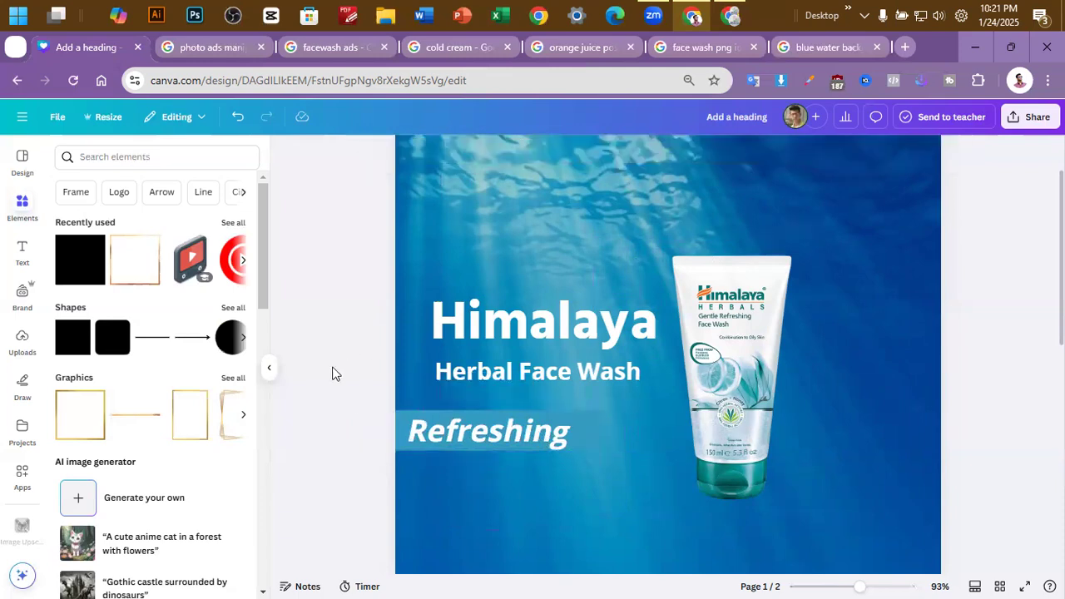
pyautogui.click(411, 447)
pyautogui.moveTo(436, 430)
pyautogui.mouseDown()
pyautogui.moveTo(426, 419)
pyautogui.moveTo(434, 427)
pyautogui.moveTo(423, 431)
pyautogui.mouseUp()
# Shift the "Himalaya" and "Herbal Face Wash" lines left to align with the start of "Refreshing"
pyautogui.click(467, 348)
pyautogui.moveTo(501, 333); pyautogui.dragTo(476, 330)
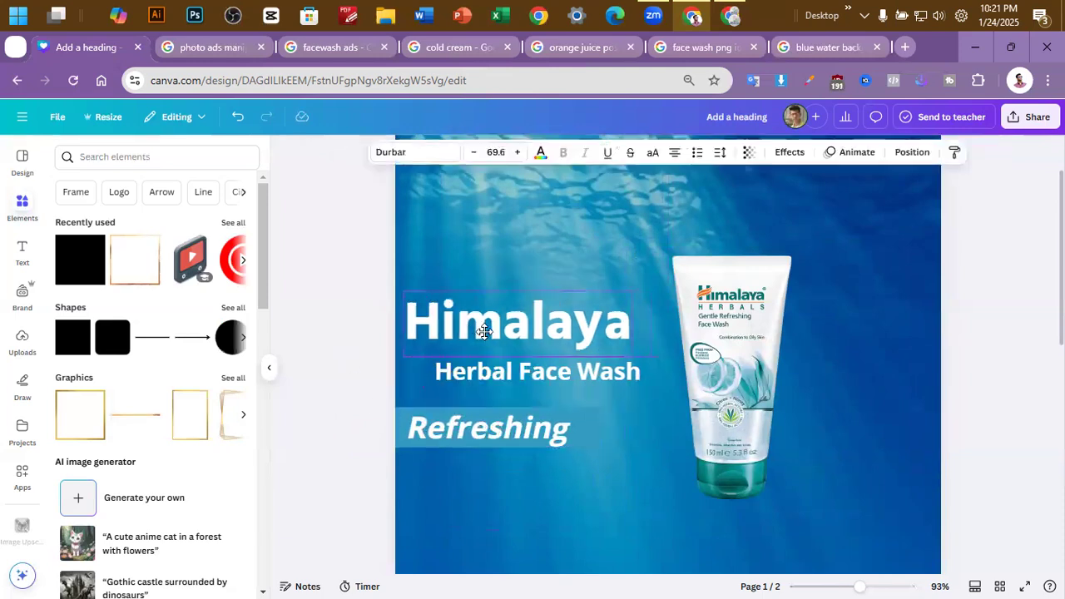
pyautogui.moveTo(531, 377); pyautogui.dragTo(529, 381)
pyautogui.click(981, 358)
pyautogui.scroll(-3, 983, 358)
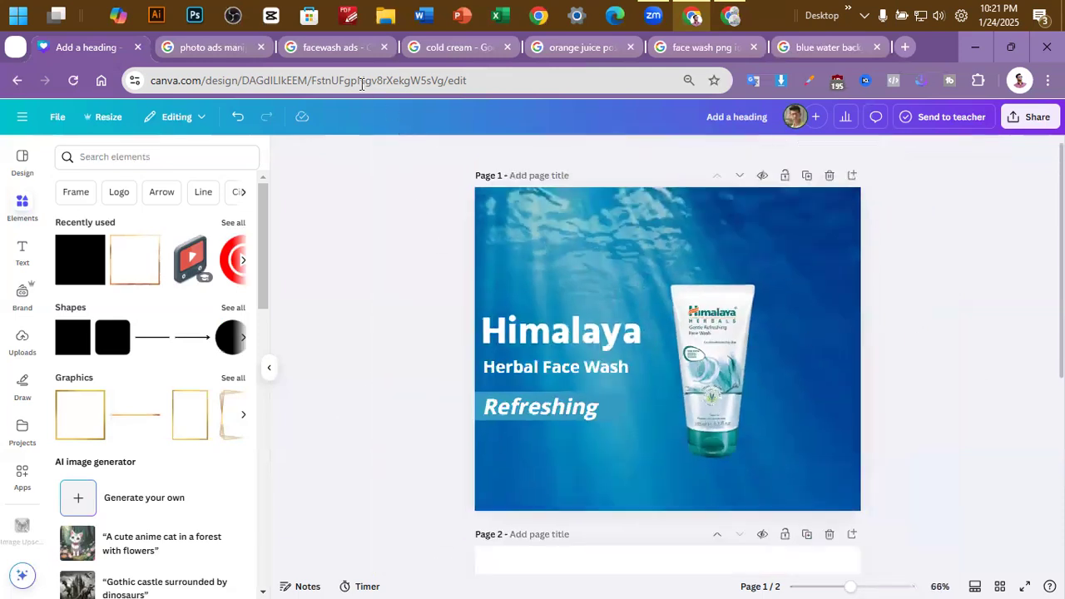
# Consult the reference face wash ad in the browser and duplicate the "Herbal Face Wash" line below the "Refreshing" strip
pyautogui.click(338, 48)
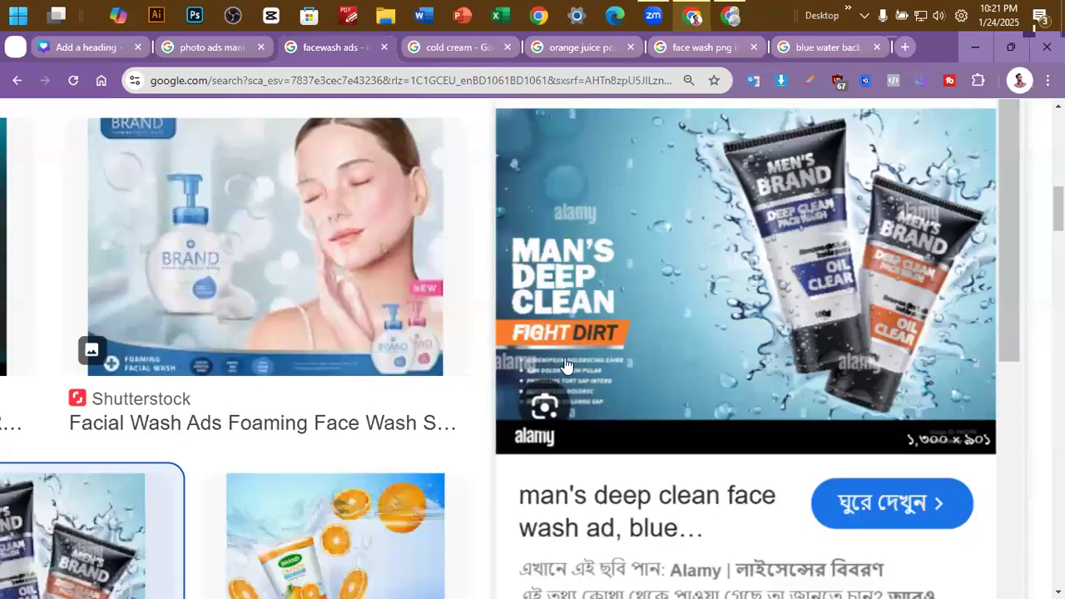
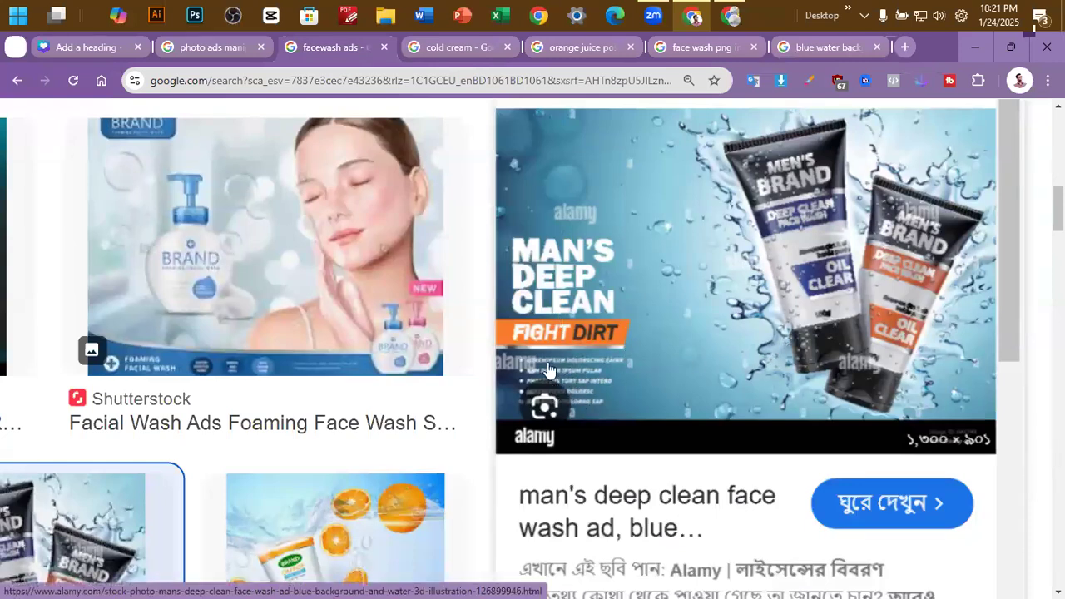
pyautogui.click(600, 310)
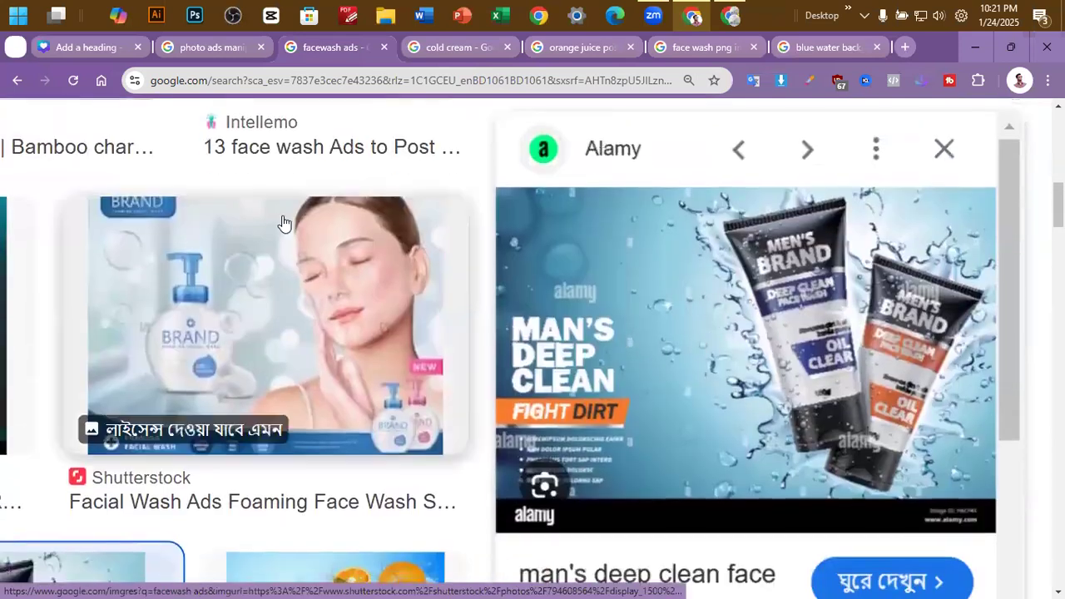
pyautogui.click(95, 47)
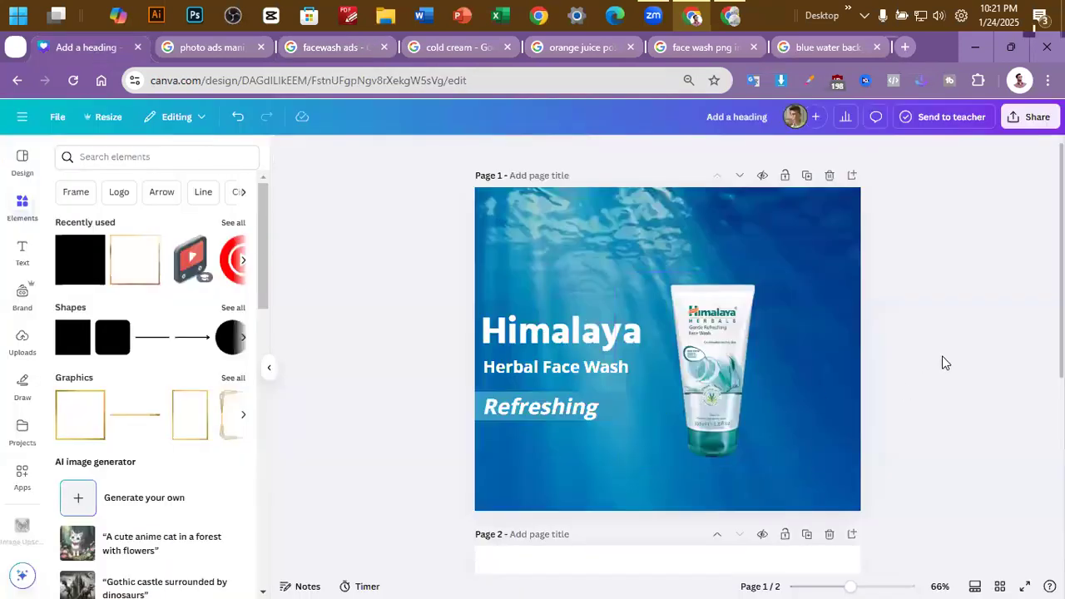
pyautogui.click(555, 370)
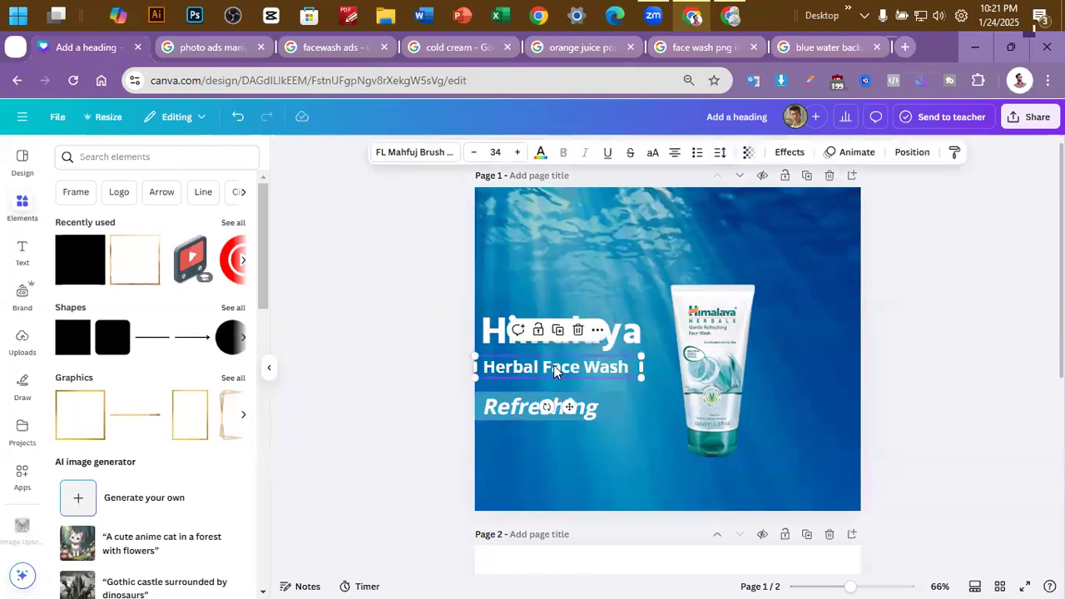
pyautogui.moveTo(554, 384); pyautogui.dragTo(554, 447)
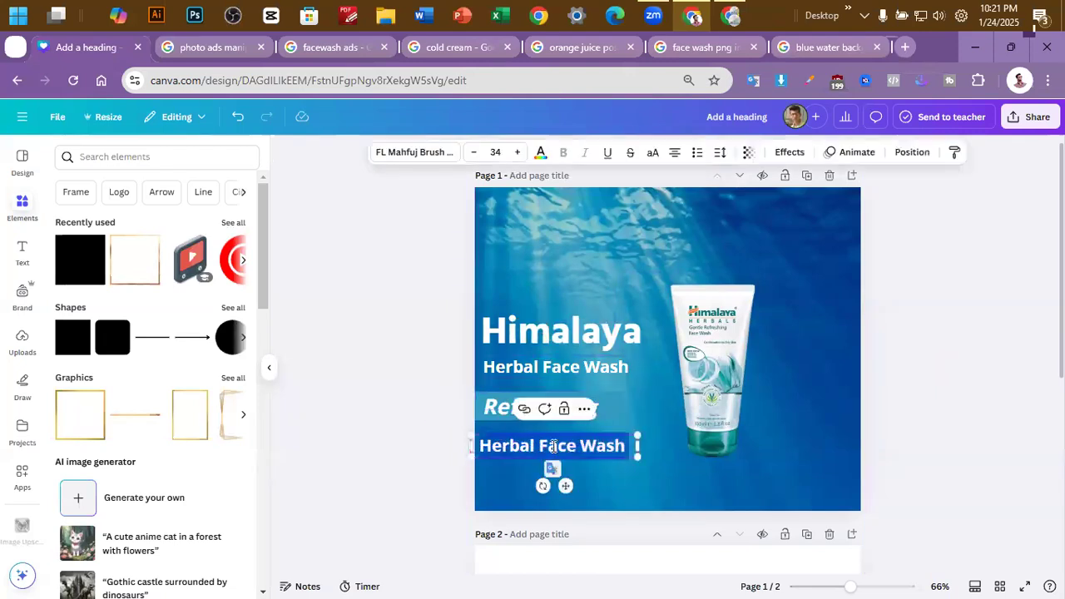
pyautogui.click(441, 439)
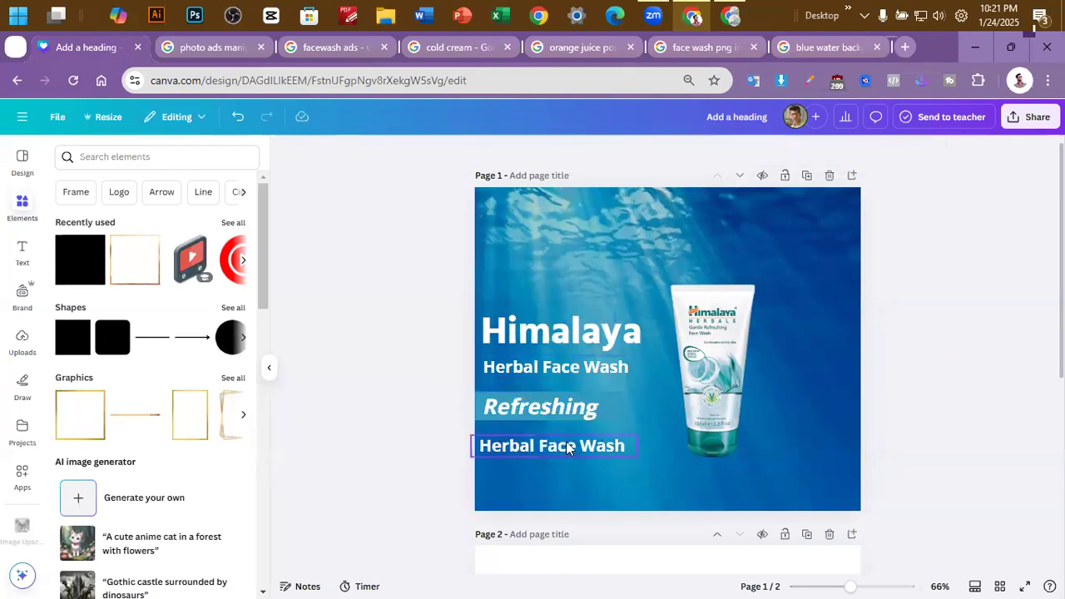
# Check the volume printed on the tube and replace the lower "Herbal Face Wash" copy's text with "150 ml"
pyautogui.scroll(5, 844, 371)
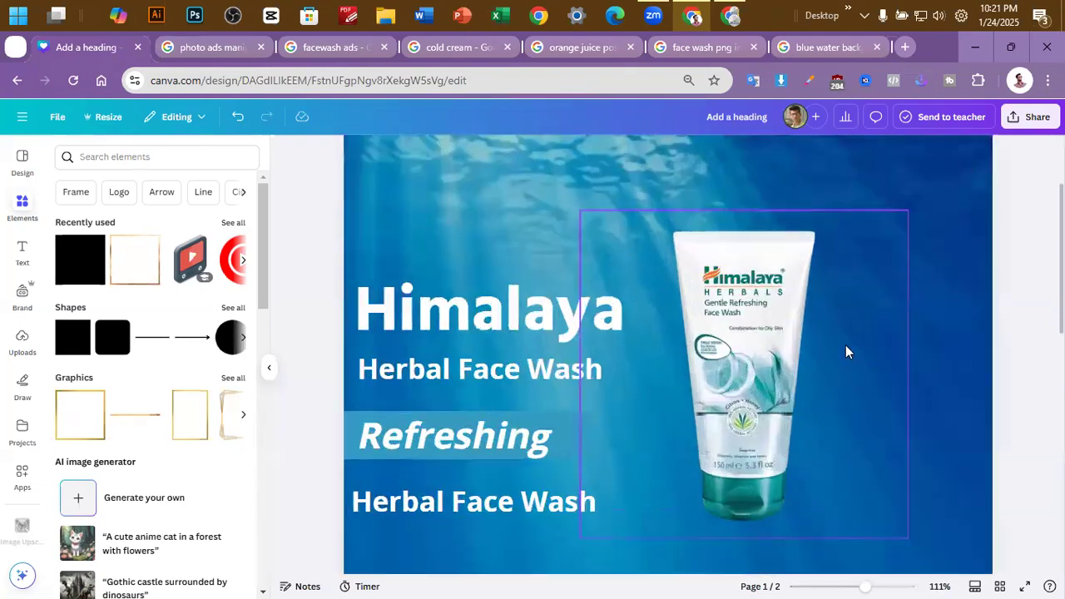
pyautogui.scroll(-1, 844, 348)
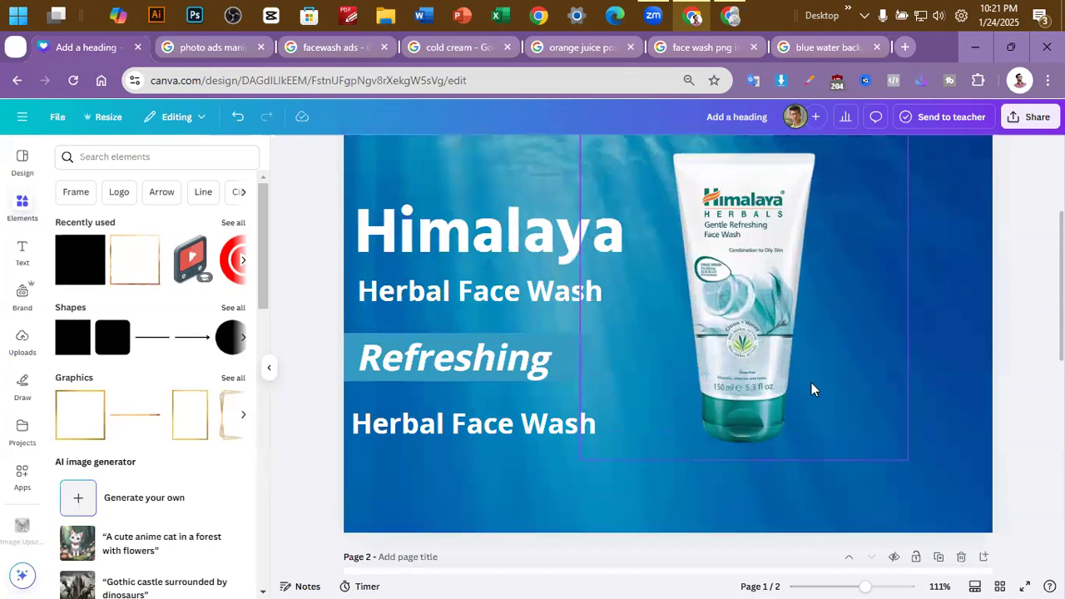
pyautogui.scroll(3, 777, 402)
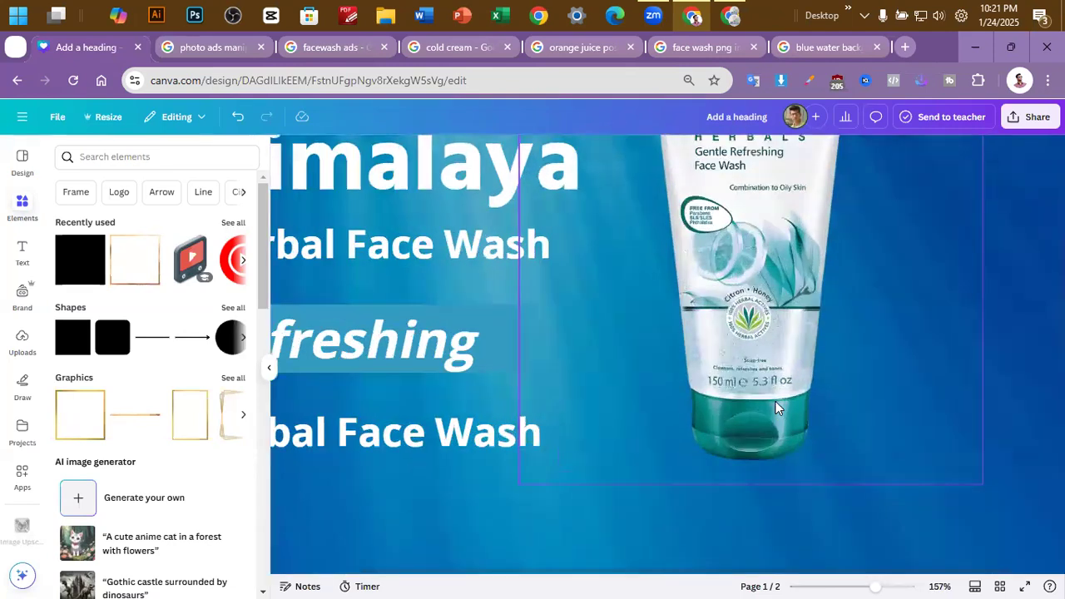
pyautogui.scroll(-1, 727, 399)
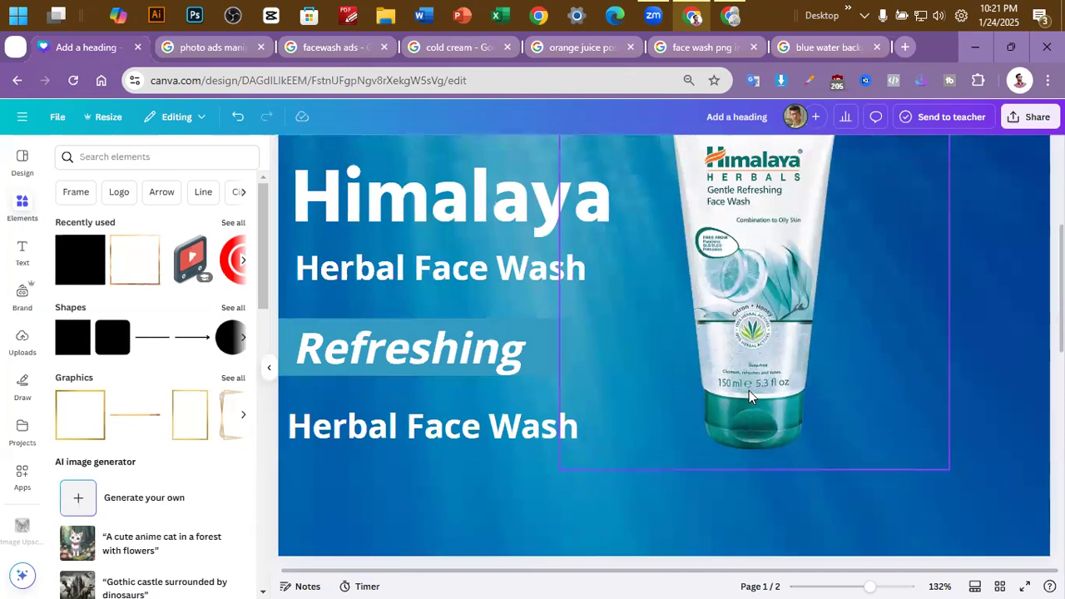
pyautogui.scroll(-1, 751, 395)
pyautogui.doubleClick(485, 425)
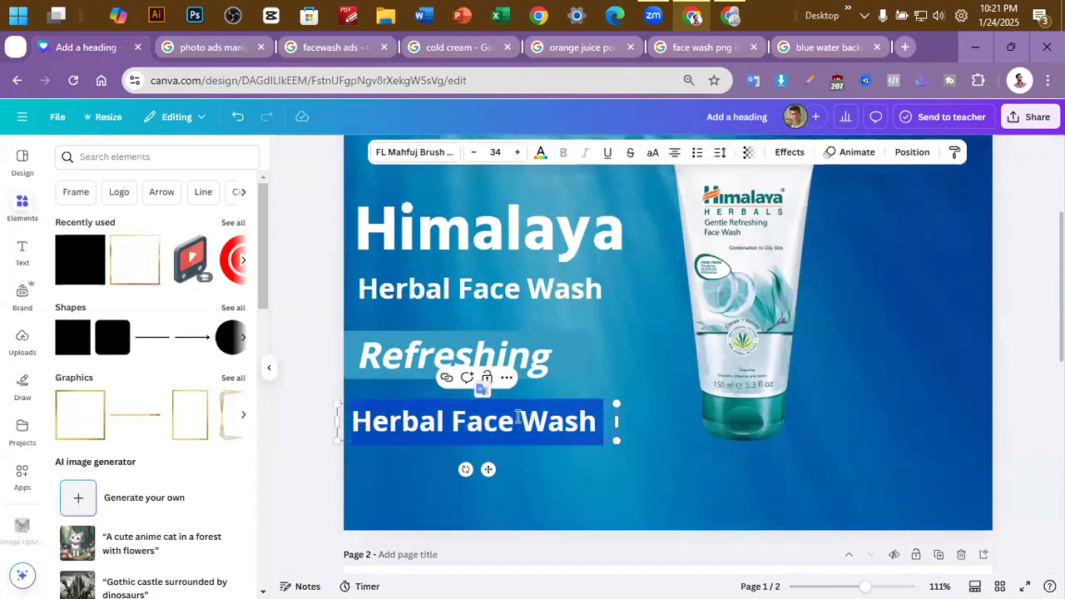
pyautogui.write('150 ml')
# Scale the "150 ml" text to about size 17.2 and align it with the start of "Refreshing"
pyautogui.moveTo(617, 441); pyautogui.dragTo(463, 424)
pyautogui.moveTo(439, 416); pyautogui.dragTo(429, 416)
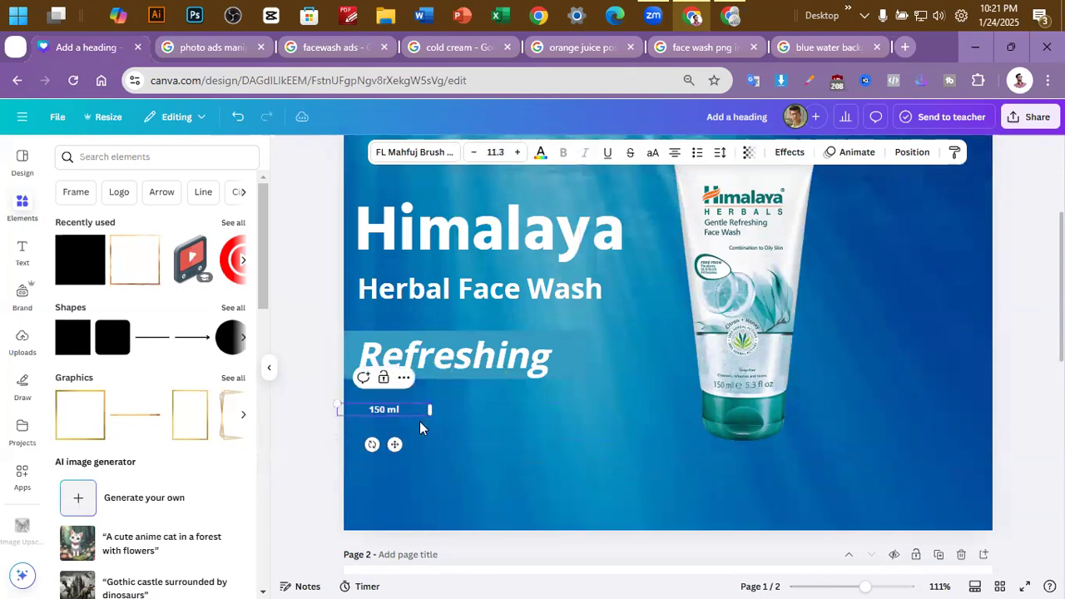
pyautogui.click(329, 434)
pyautogui.click(373, 410)
pyautogui.moveTo(345, 413); pyautogui.dragTo(380, 416)
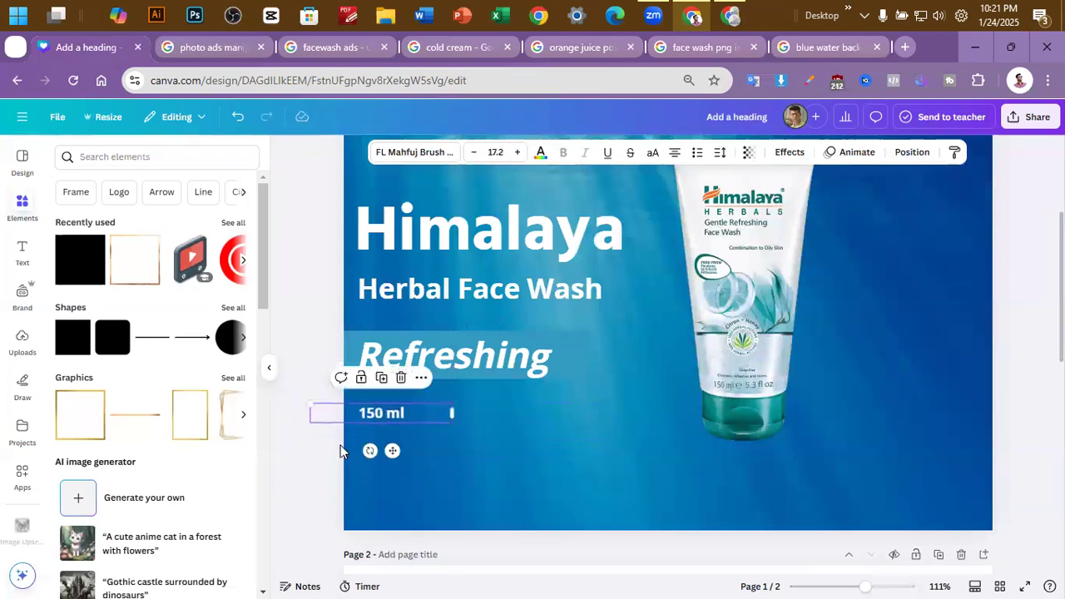
pyautogui.click(340, 446)
pyautogui.scroll(-3, 1014, 412)
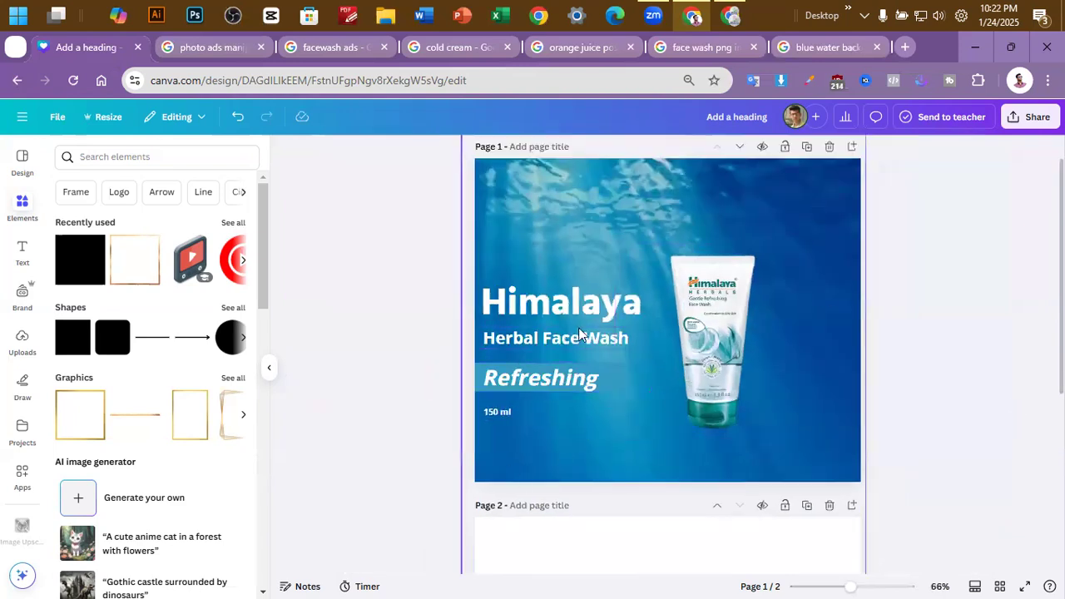
# Enlarge the product tube and reposition it in the right half of the page beside the headings
pyautogui.moveTo(738, 325); pyautogui.dragTo(749, 297)
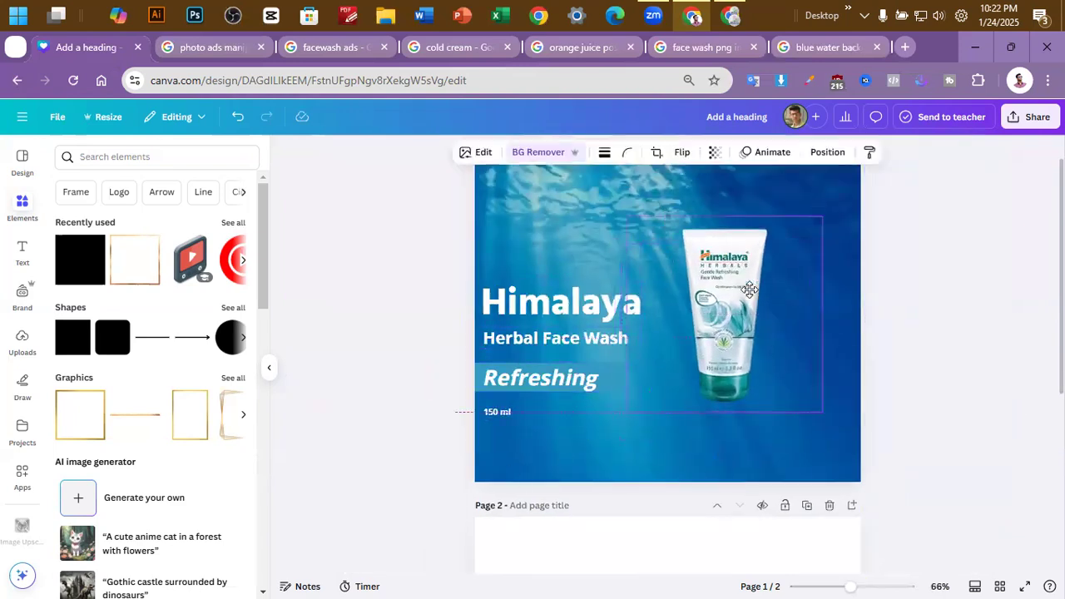
pyautogui.scroll(1, 954, 298)
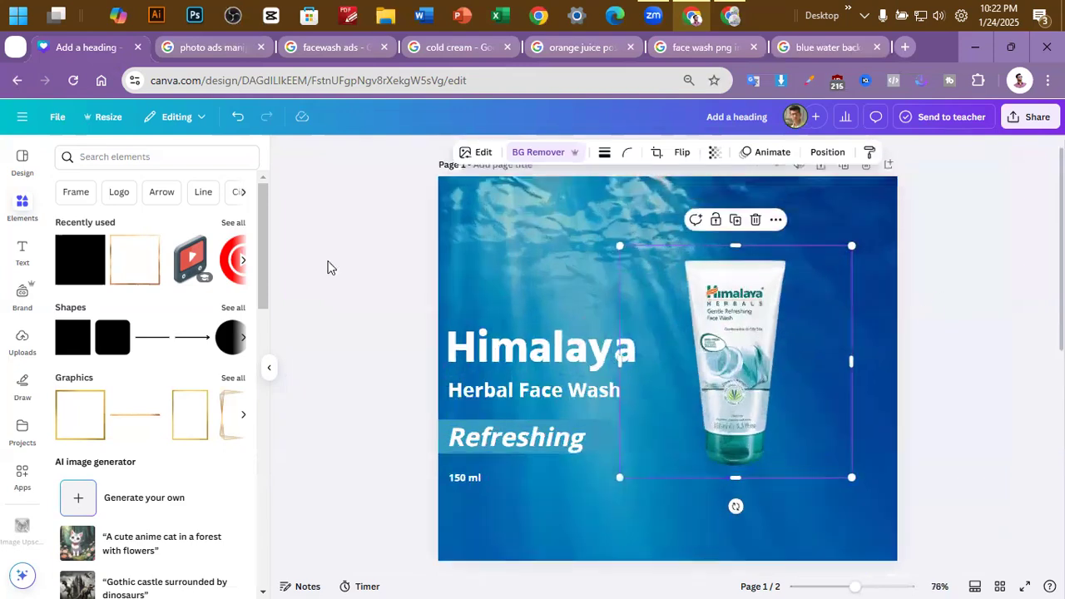
pyautogui.scroll(-1, 875, 266)
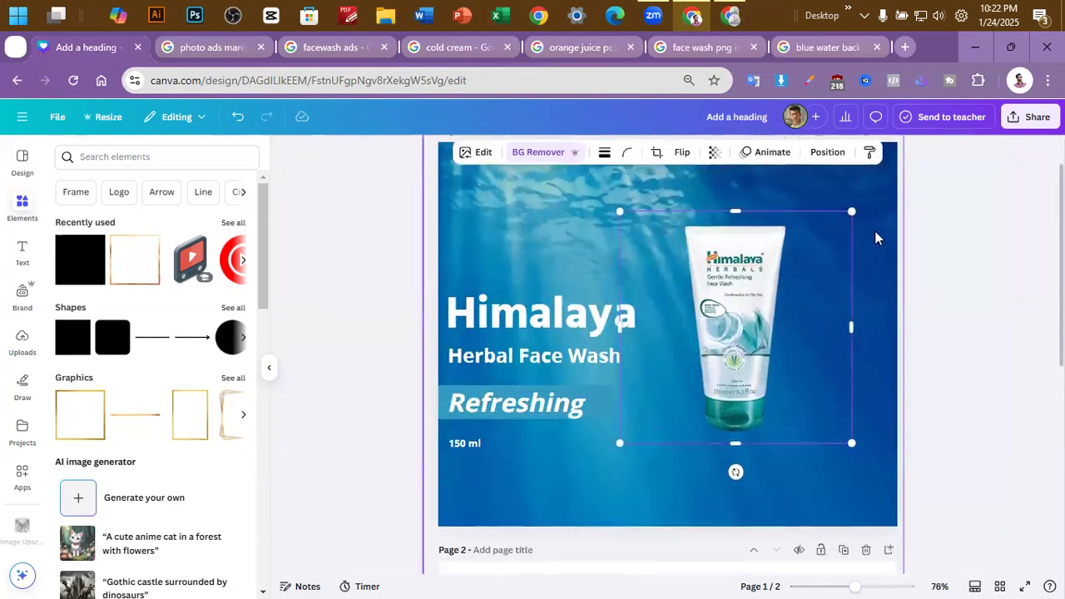
pyautogui.scroll(1, 866, 257)
pyautogui.moveTo(852, 265); pyautogui.dragTo(867, 248)
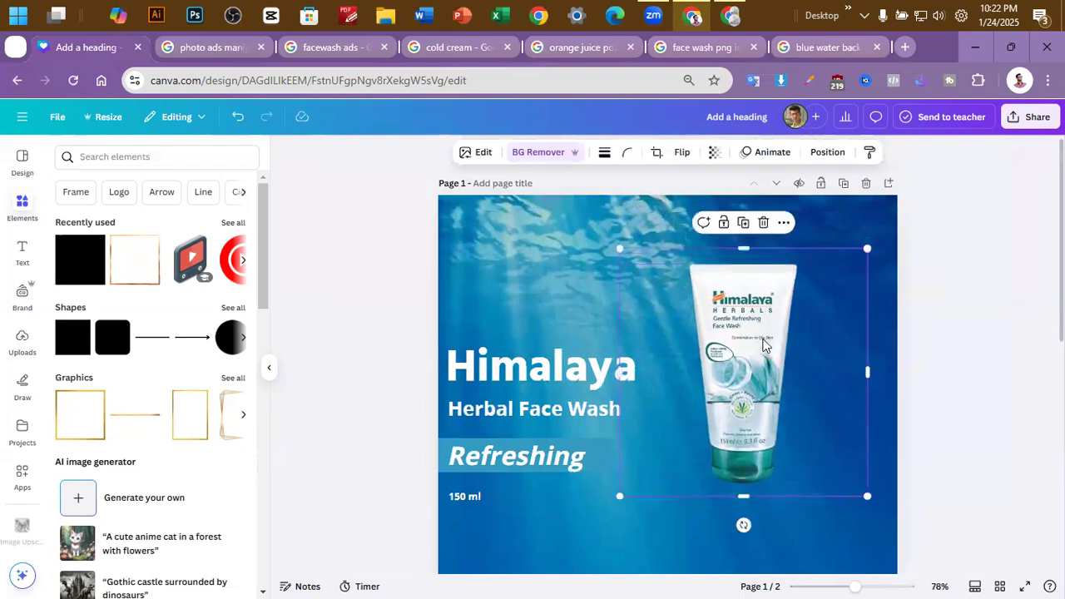
pyautogui.scroll(1, 946, 339)
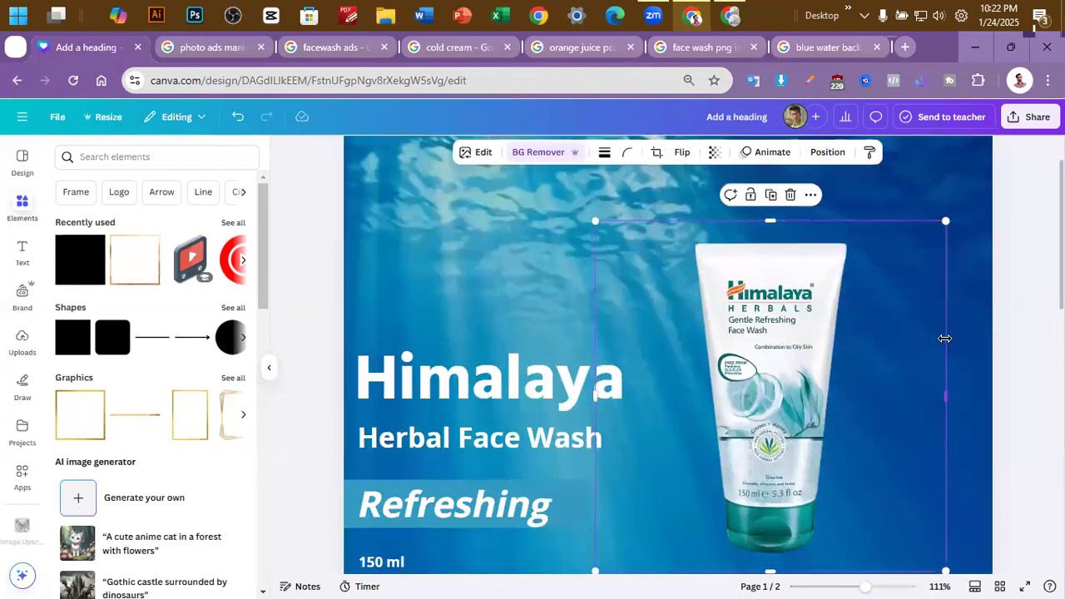
pyautogui.scroll(-1, 945, 339)
pyautogui.scroll(-2, 982, 316)
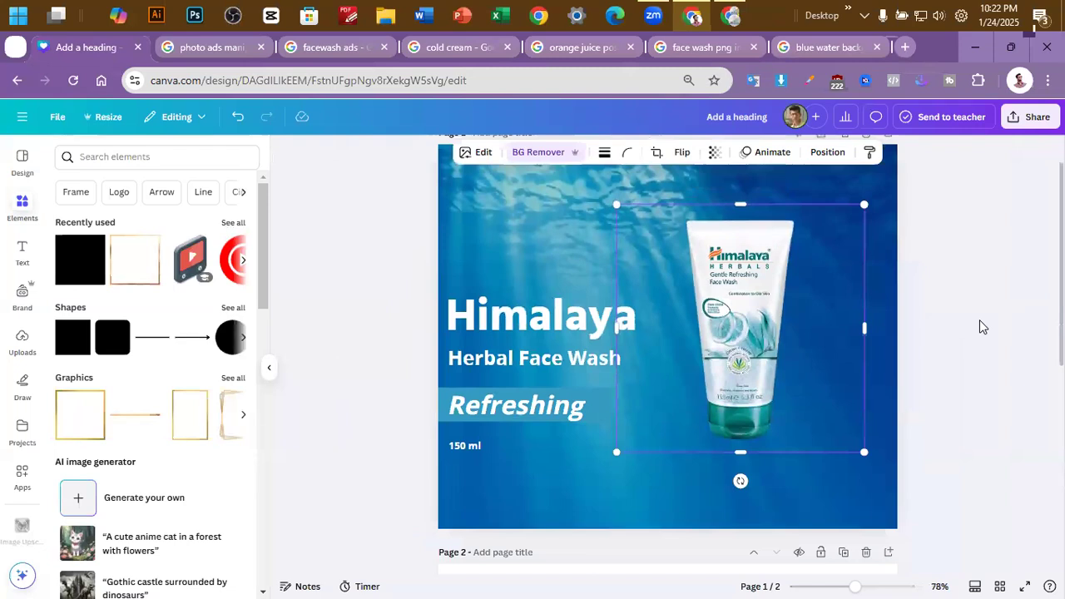
pyautogui.scroll(2, 941, 329)
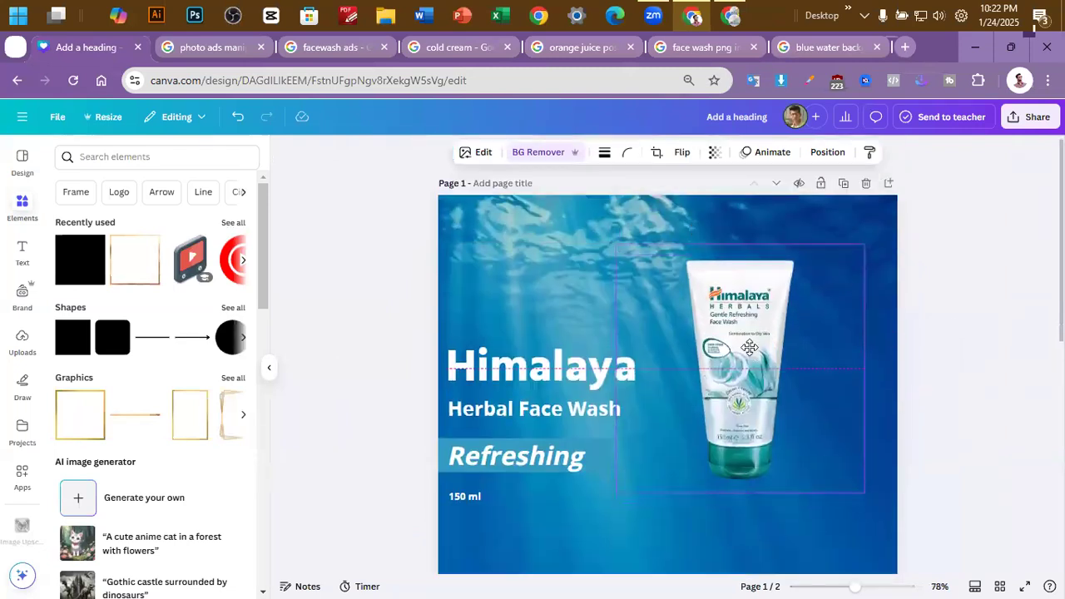
pyautogui.moveTo(866, 243); pyautogui.dragTo(889, 220)
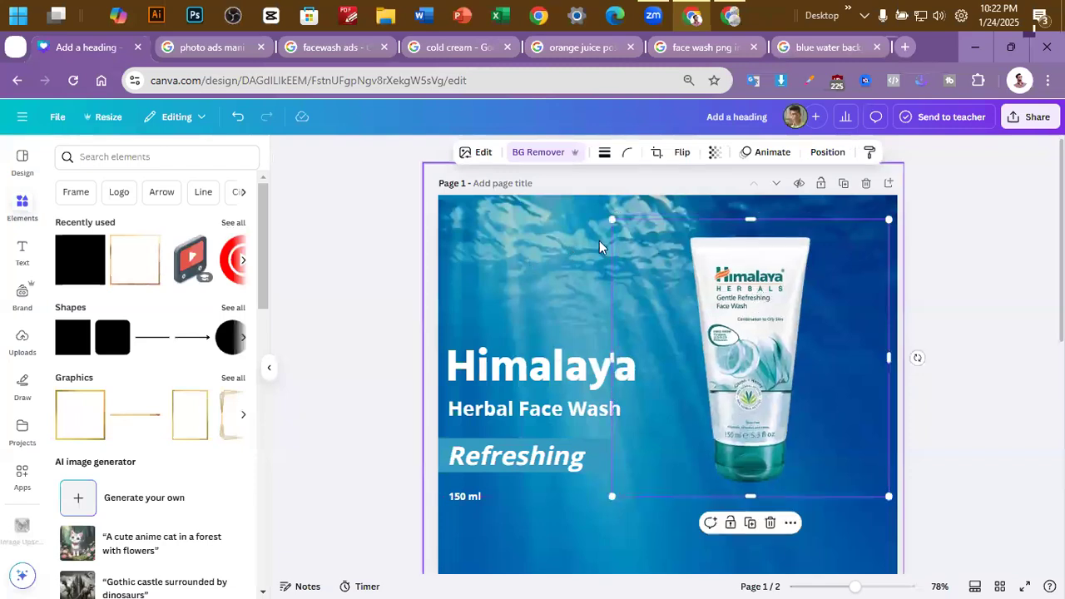
pyautogui.moveTo(788, 327); pyautogui.dragTo(792, 342)
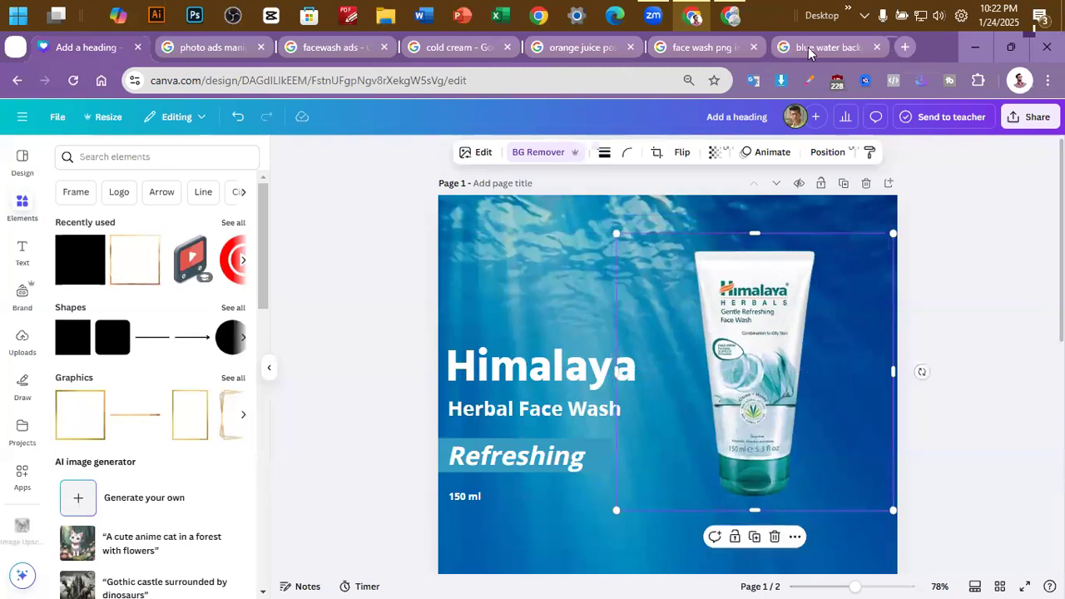
# Switch to the Google image search for water backgrounds and search for "water splash png"
pyautogui.click(696, 50)
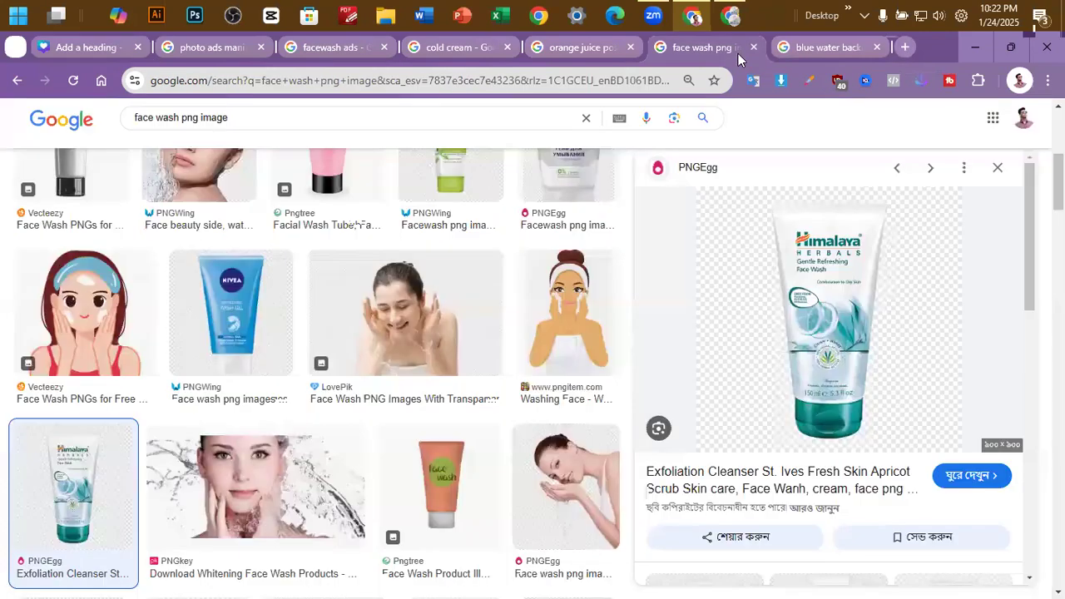
pyautogui.click(806, 49)
pyautogui.moveTo(358, 114); pyautogui.dragTo(82, 134)
pyautogui.write('water s')
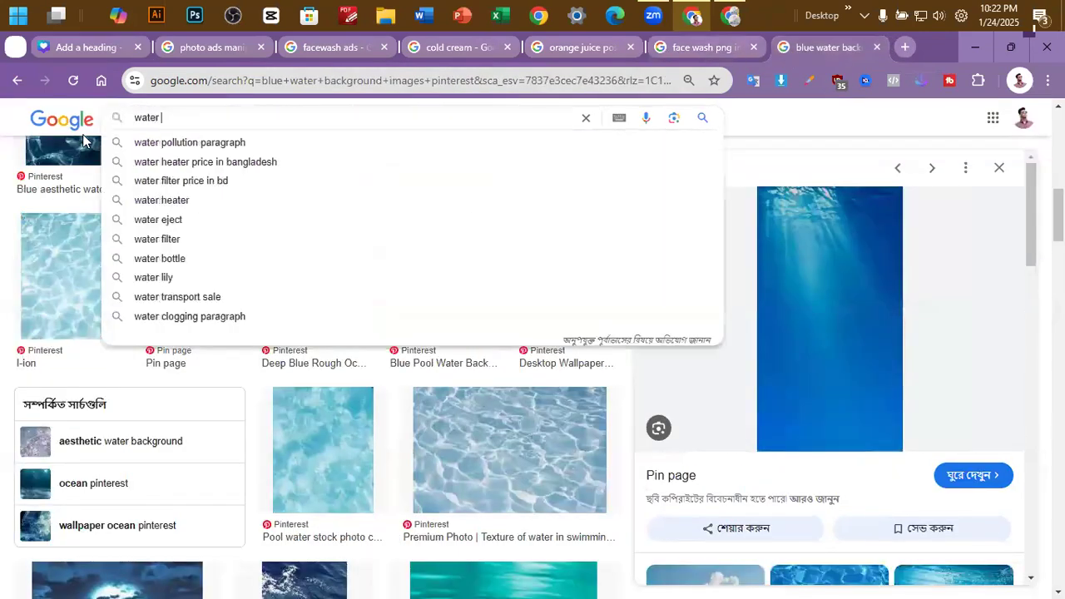
pyautogui.write('plash png')
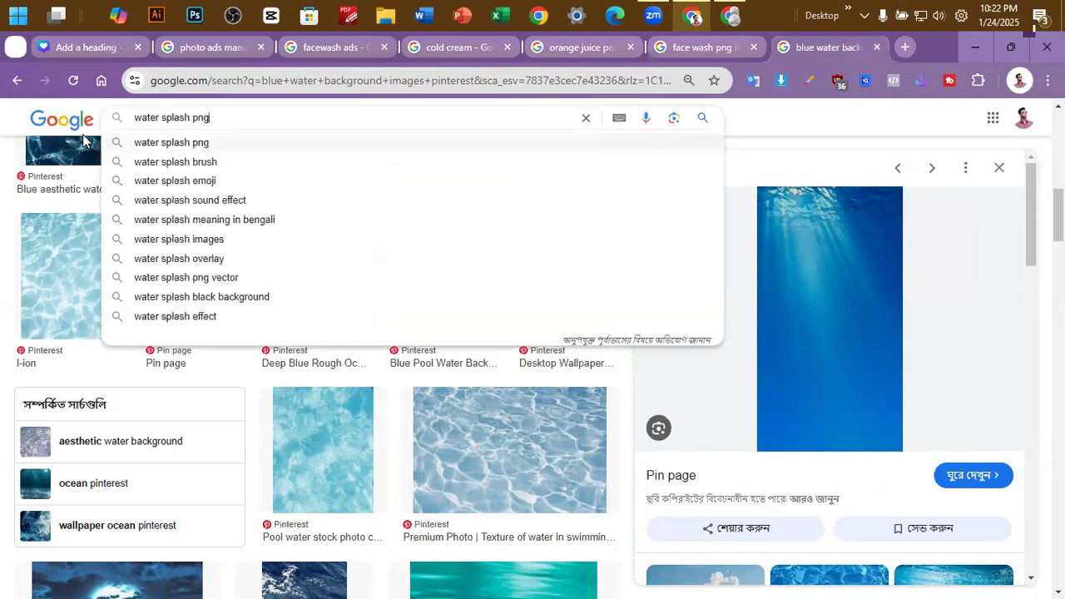
pyautogui.press('Return')
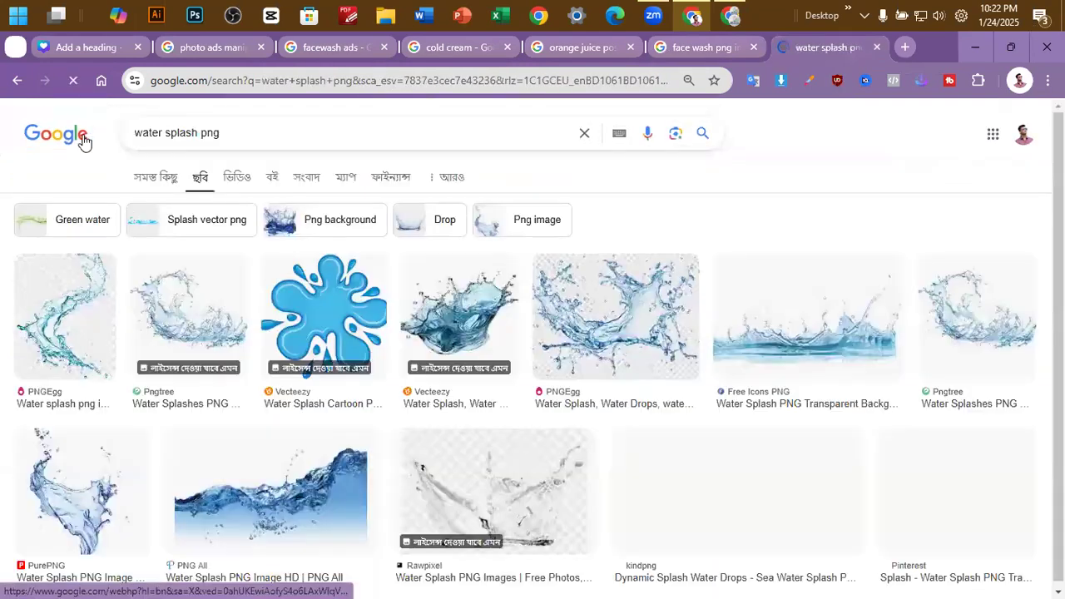
# Open the preview of the PurePNG water splash image from the results
pyautogui.scroll(-2, 123, 384)
pyautogui.scroll(-1, 124, 384)
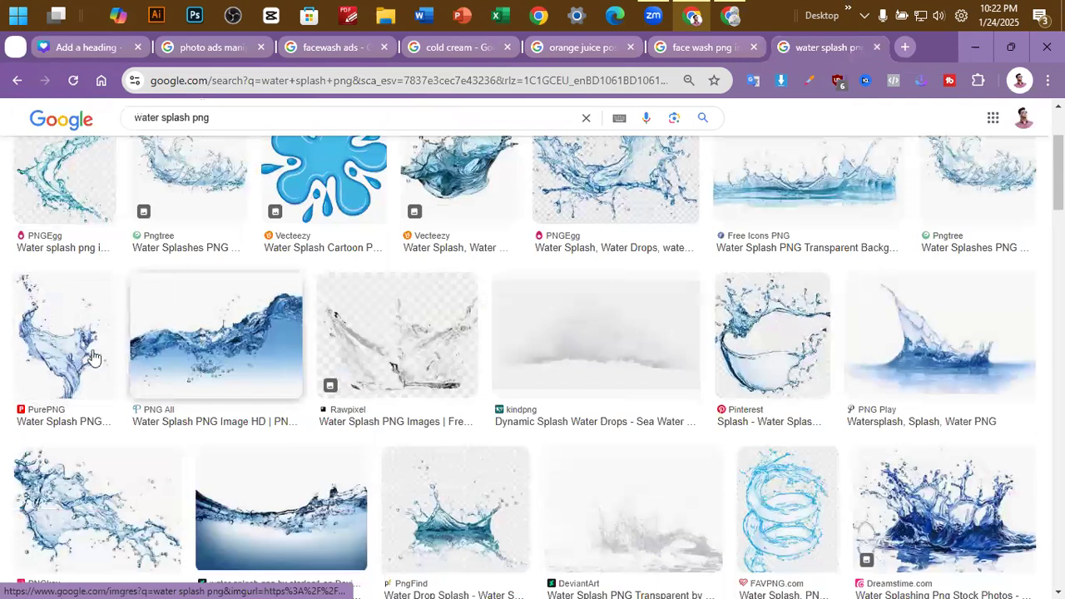
pyautogui.click(66, 364)
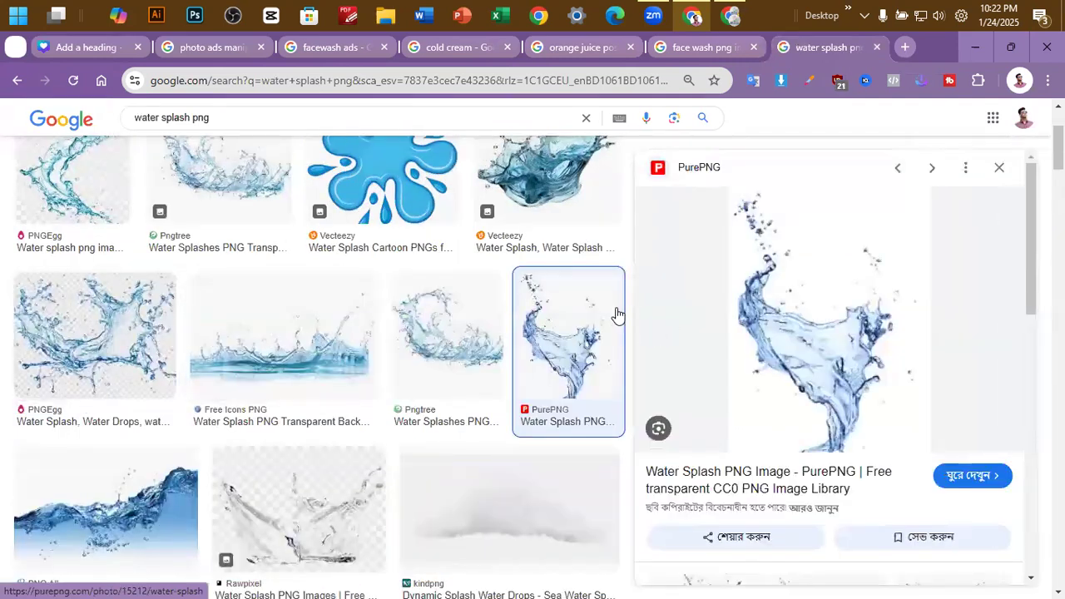
# Find the Pngtree water splash with a crown-shaped upward burst among the related images and copy its preview image
pyautogui.scroll(-4, 748, 331)
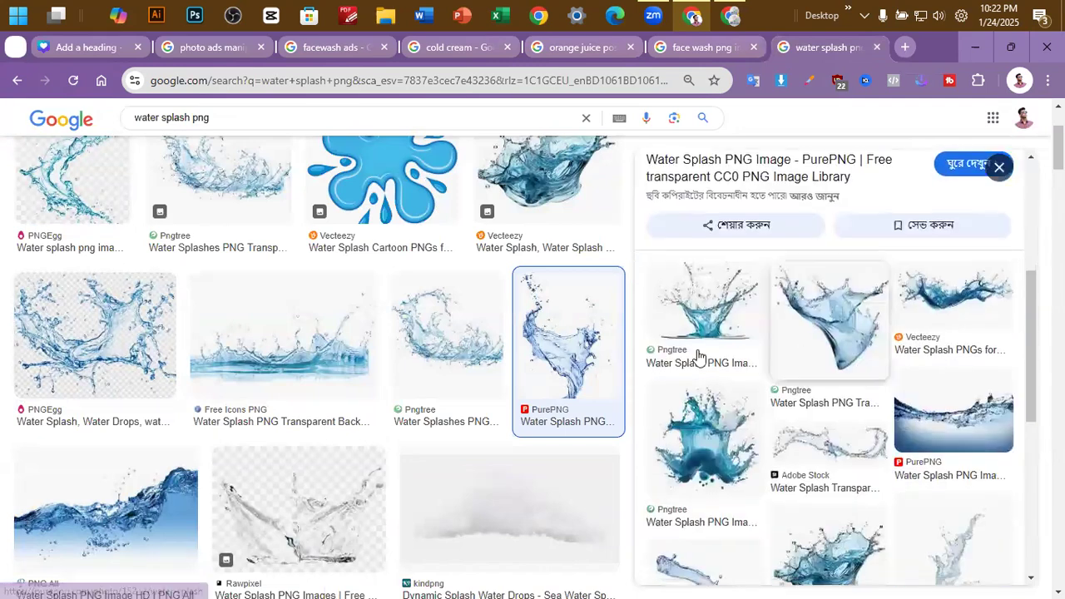
pyautogui.click(730, 317)
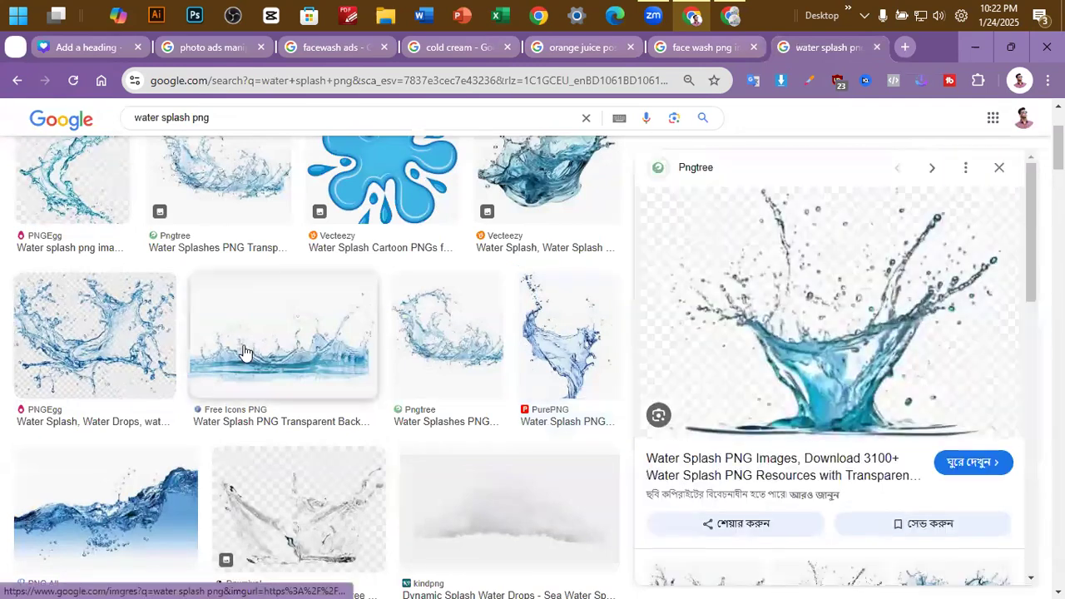
pyautogui.rightClick(799, 308)
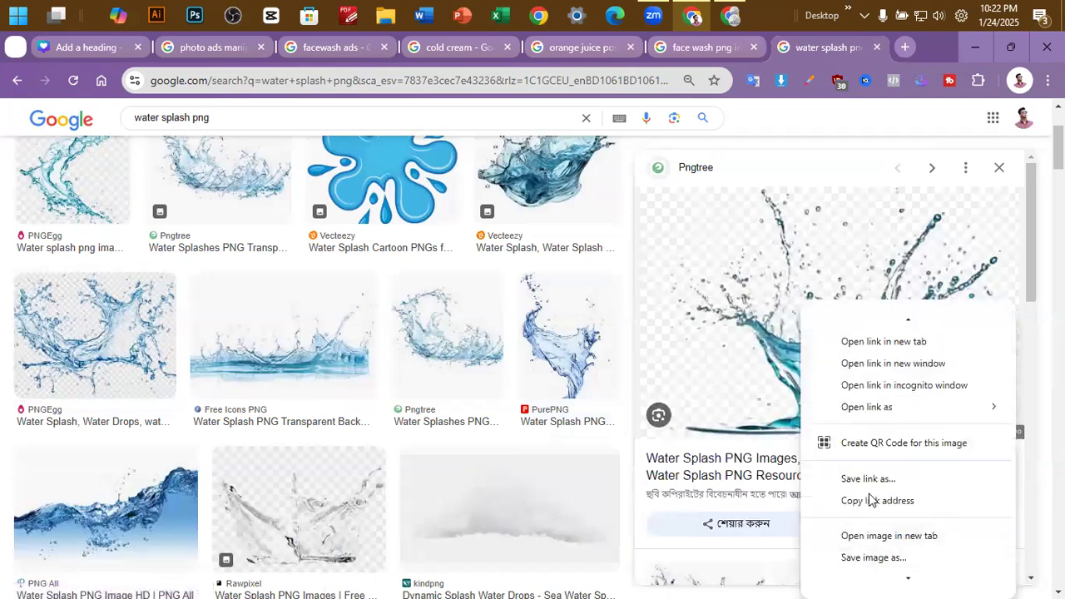
pyautogui.scroll(-1, 880, 542)
pyautogui.click(873, 538)
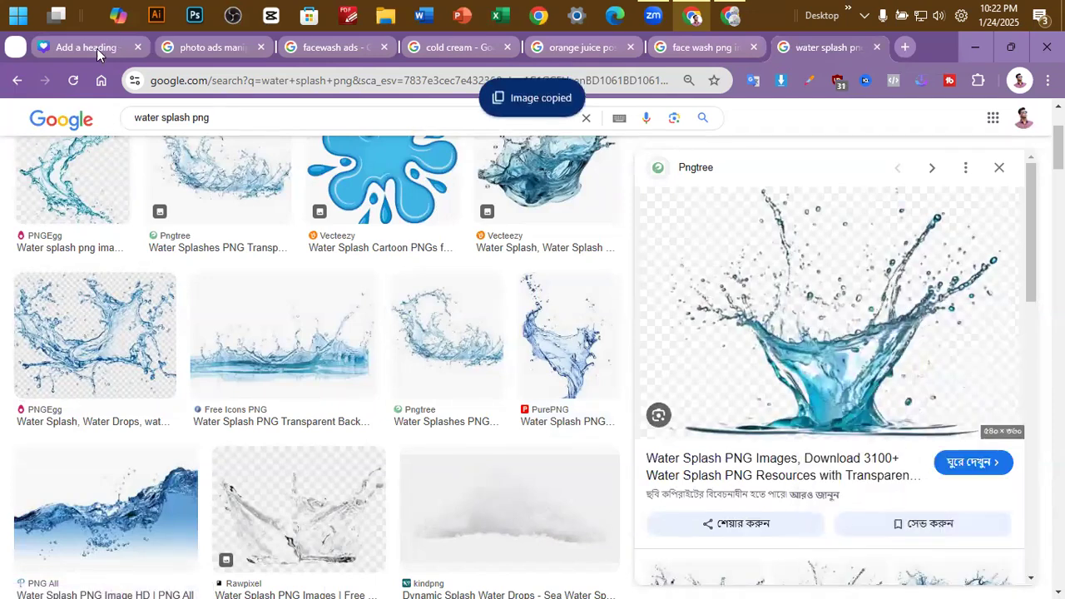
# Switch to the Canva design, search the elements for "water splash" and browse only the graphics results
pyautogui.click(96, 48)
pyautogui.click(108, 157)
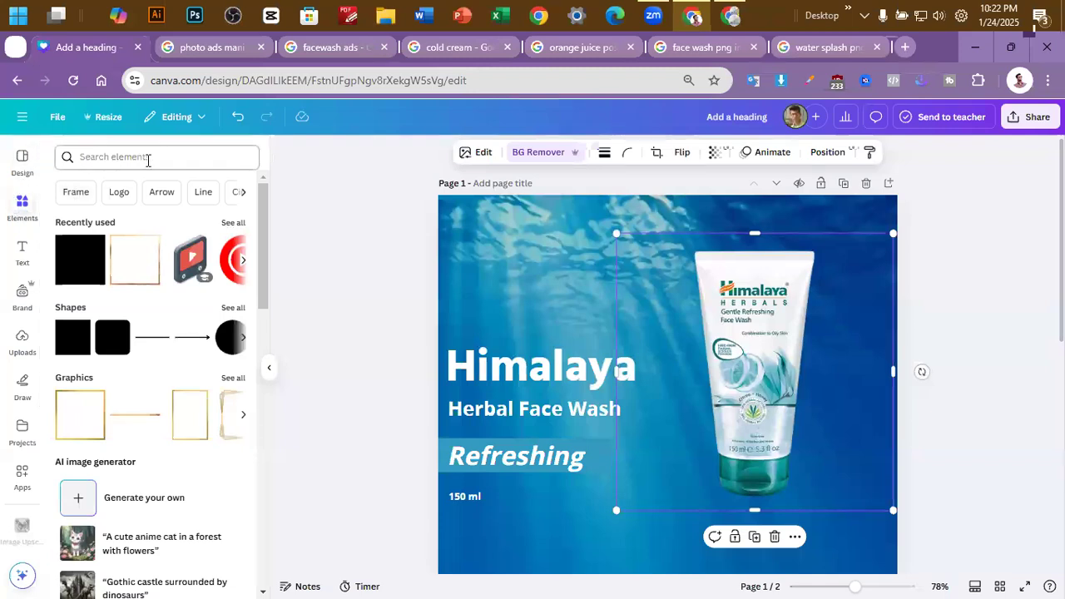
pyautogui.write('wat')
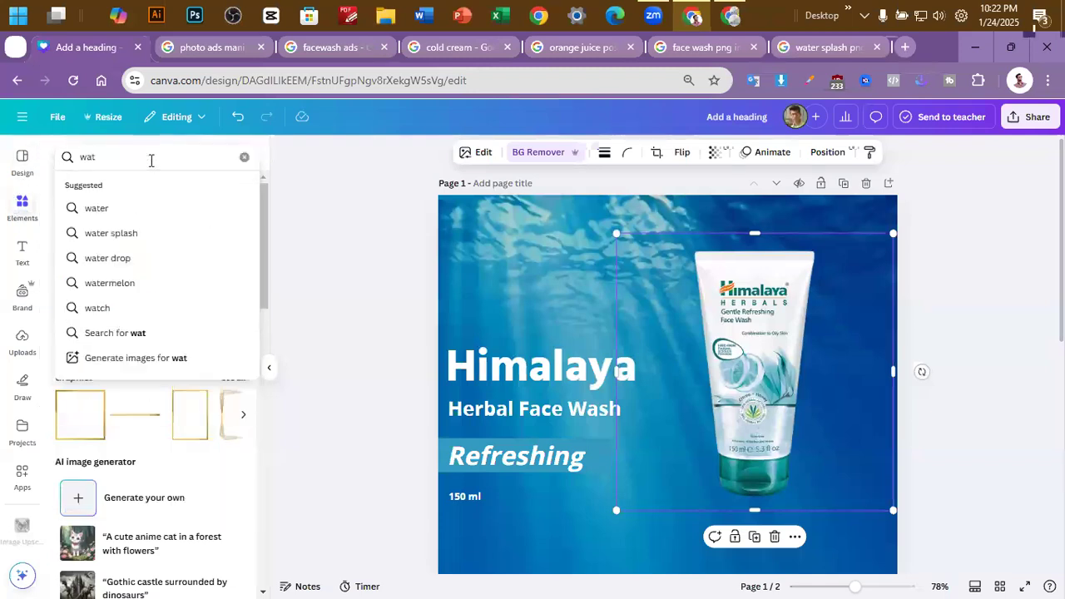
pyautogui.write('er sp')
pyautogui.click(153, 215)
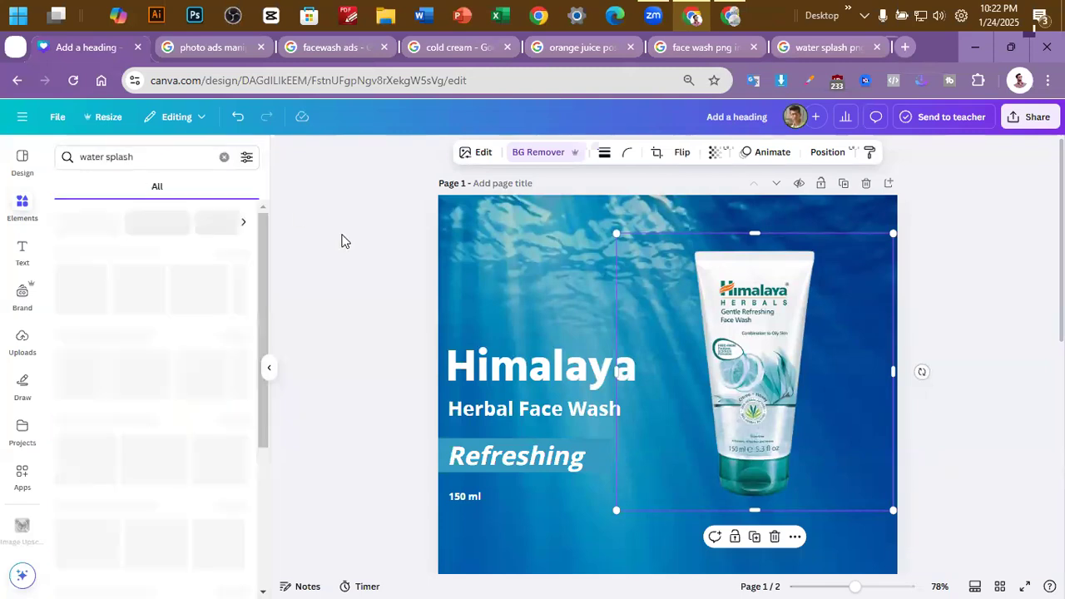
pyautogui.click(94, 186)
pyautogui.scroll(-3, 142, 362)
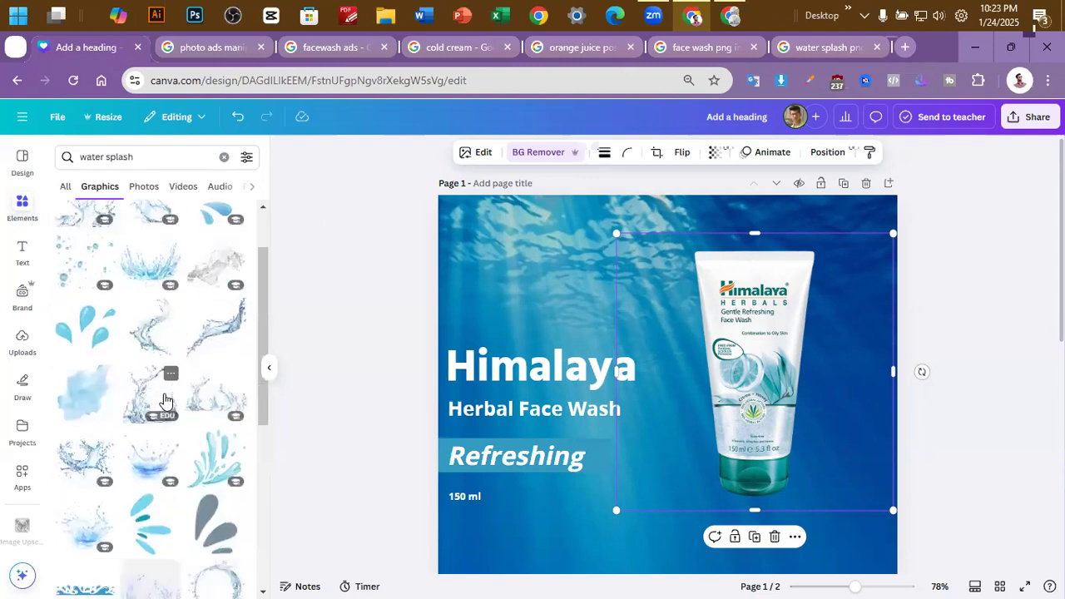
pyautogui.scroll(-1, 146, 456)
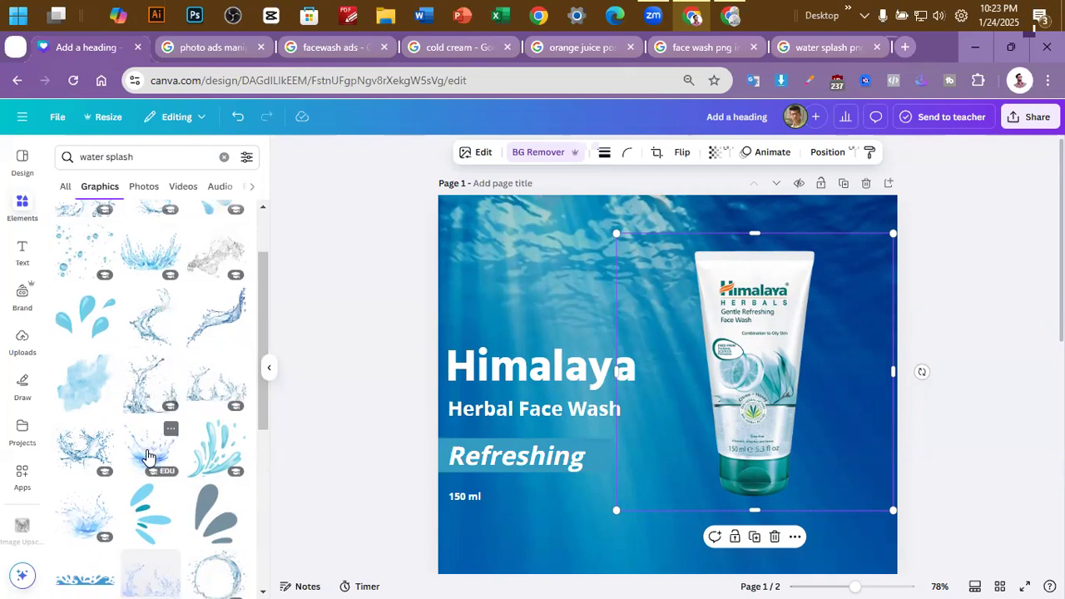
pyautogui.scroll(-1, 147, 456)
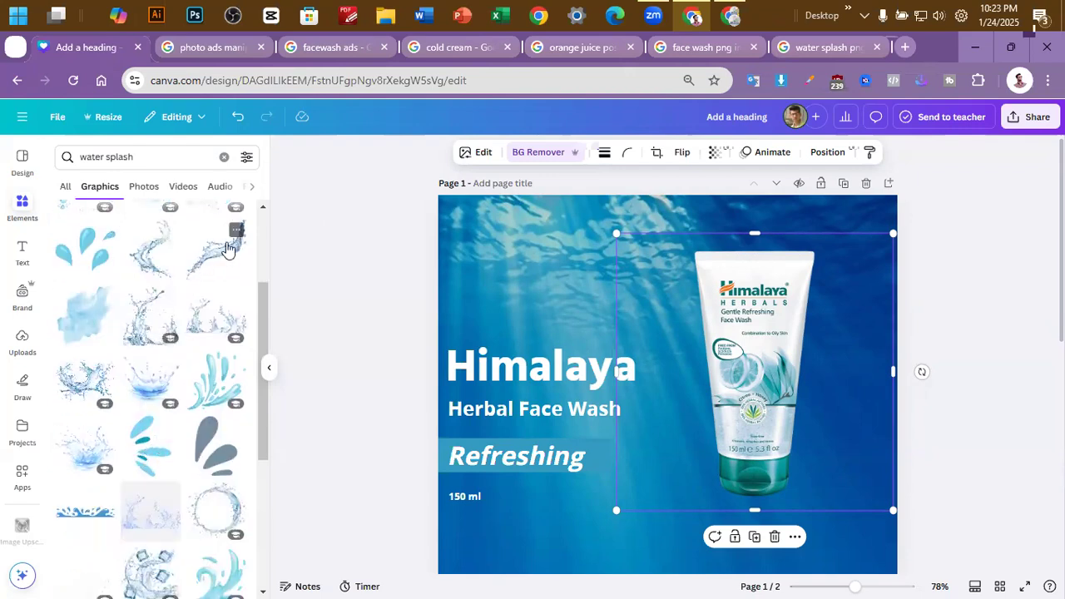
# Try the crown-shaped water splash graphic, scaled down, around the base of the face wash tube
pyautogui.scroll(-1, 190, 367)
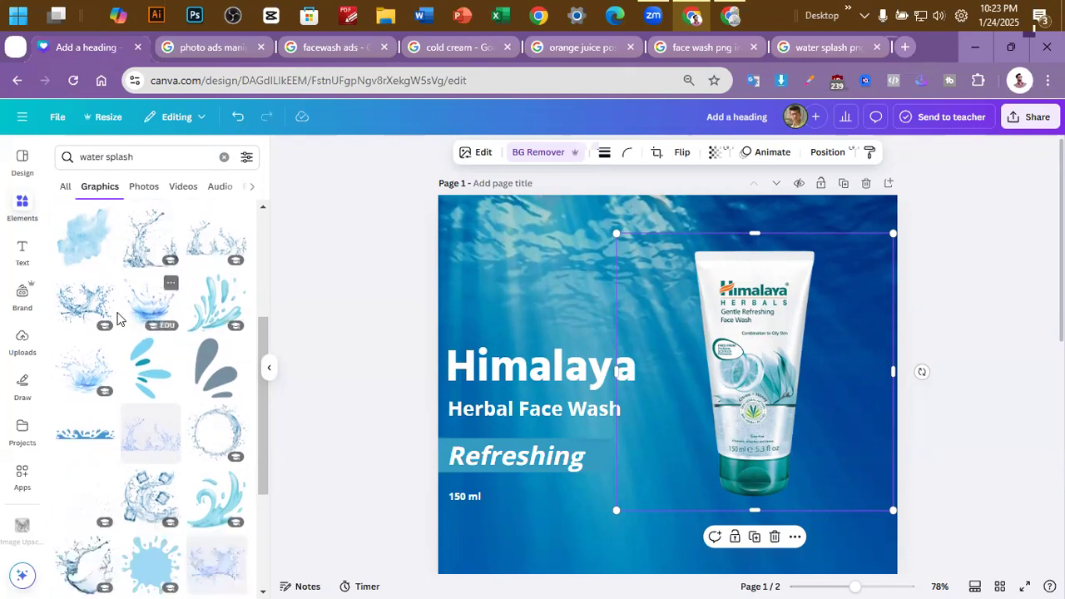
pyautogui.moveTo(140, 303); pyautogui.dragTo(238, 452)
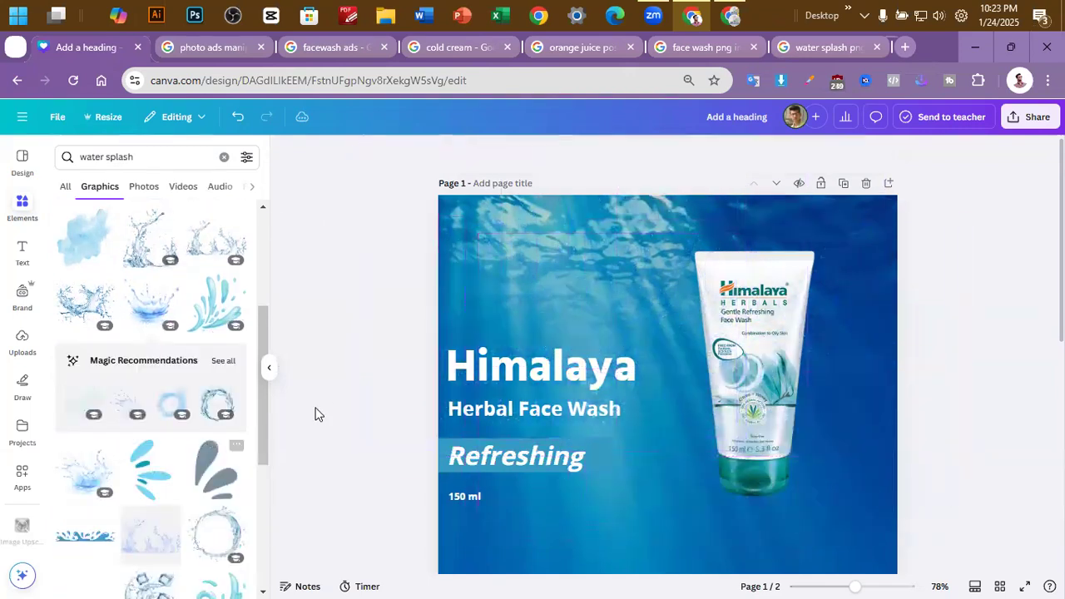
pyautogui.scroll(-2, 136, 337)
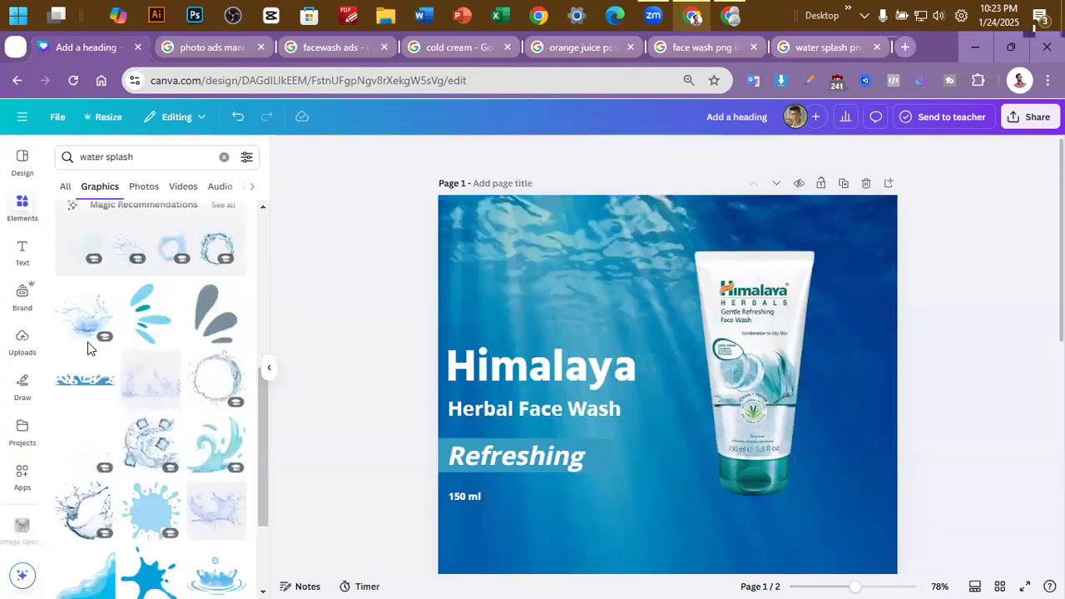
pyautogui.scroll(-2, 143, 456)
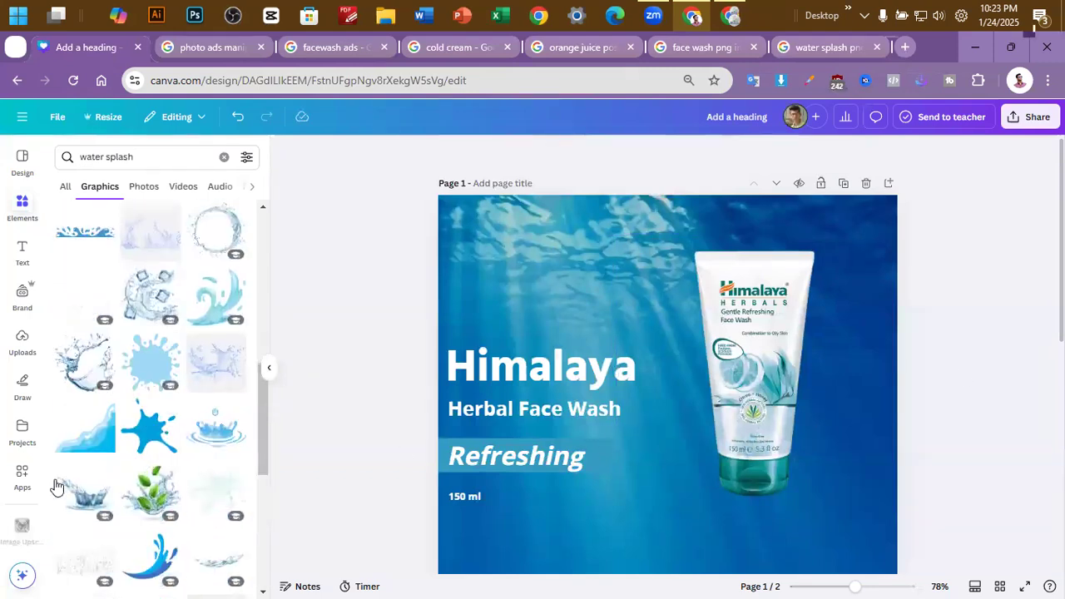
pyautogui.scroll(-1, 125, 474)
pyautogui.click(86, 425)
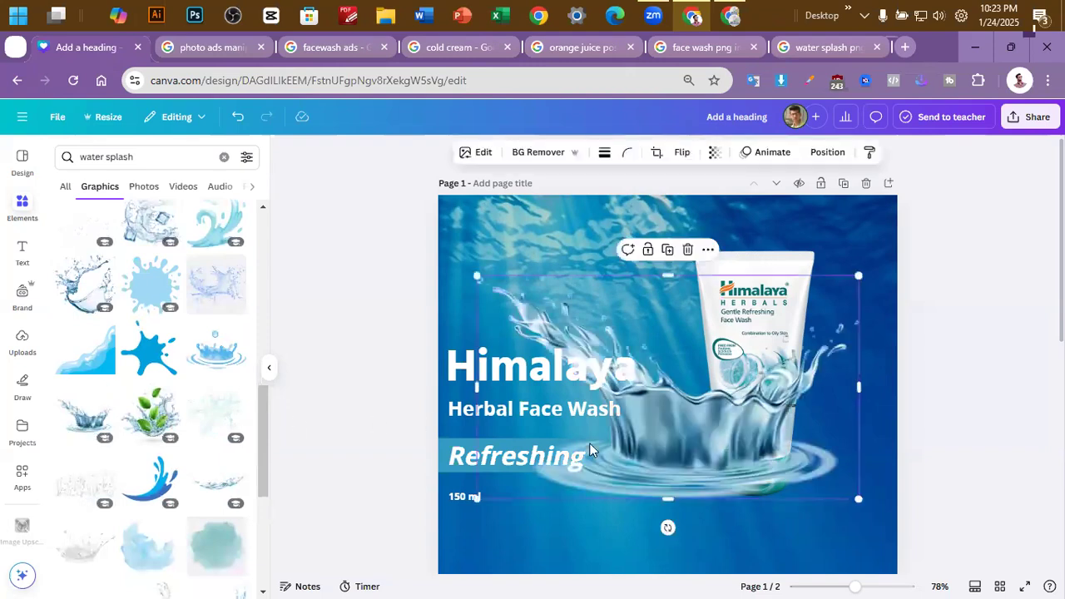
pyautogui.moveTo(858, 501); pyautogui.dragTo(621, 366)
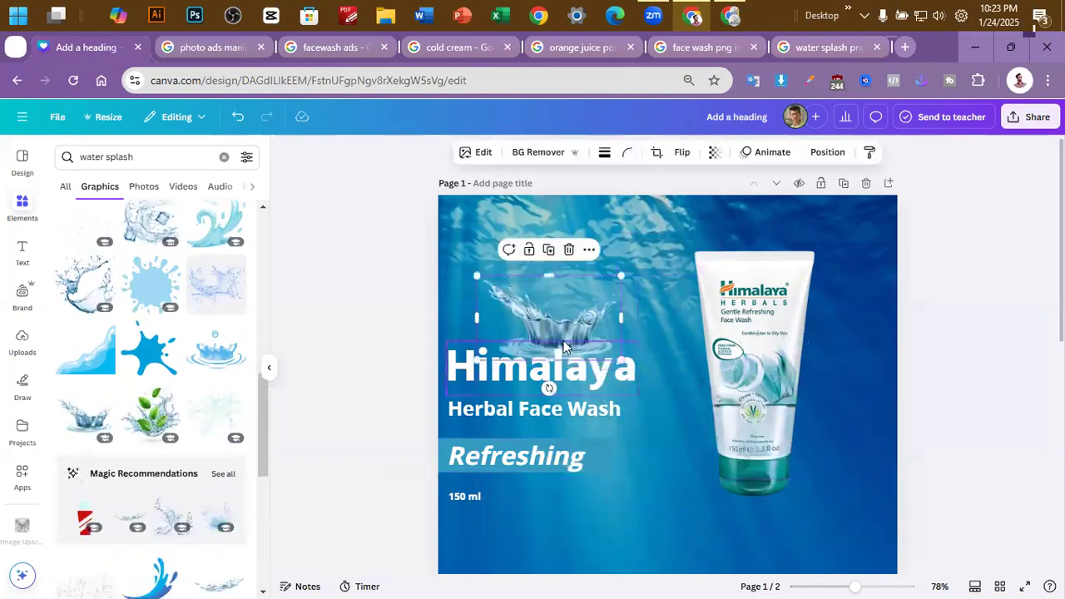
pyautogui.moveTo(550, 324); pyautogui.dragTo(747, 492)
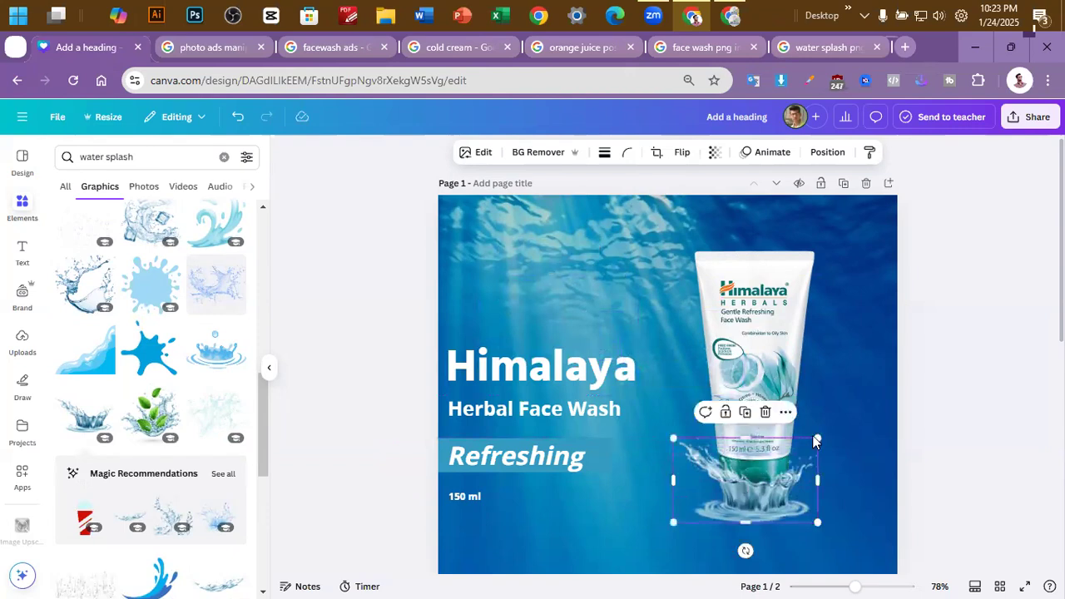
pyautogui.moveTo(817, 438); pyautogui.dragTo(846, 422)
pyautogui.moveTo(792, 505); pyautogui.dragTo(219, 542)
# Add the blue upward water splash graphic, scale it down and place it at the base of the face wash tube
pyautogui.scroll(-3, 25, 380)
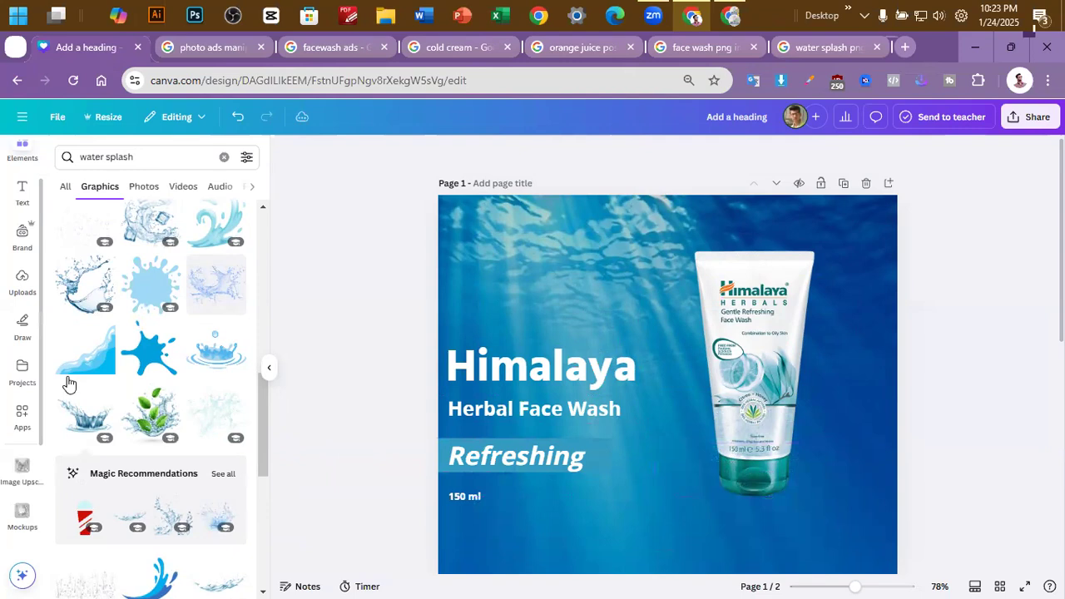
pyautogui.scroll(-1, 150, 427)
pyautogui.scroll(-6, 148, 424)
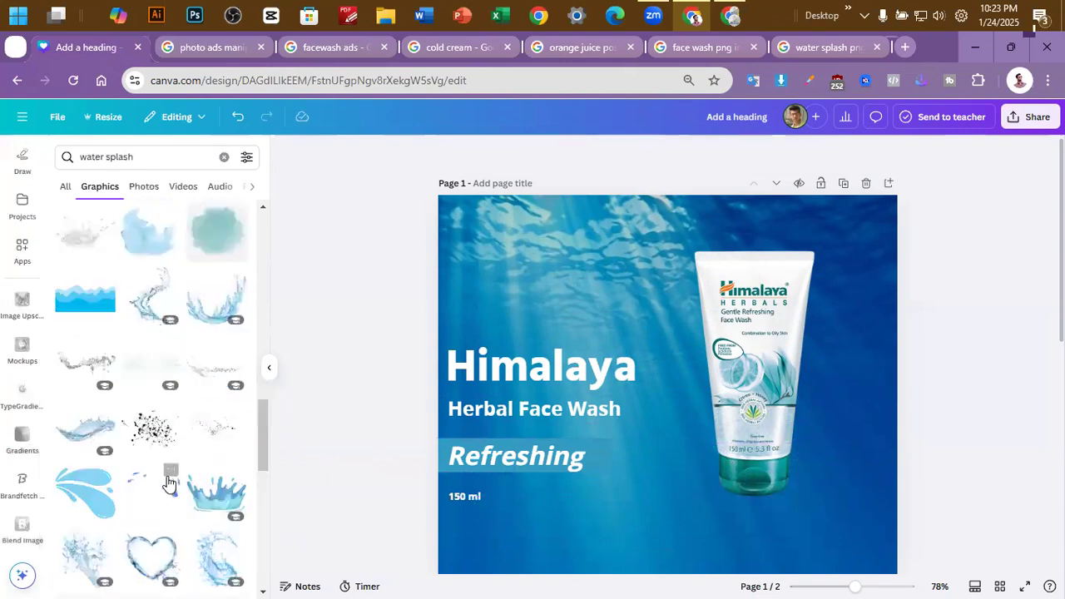
pyautogui.scroll(-2, 168, 499)
pyautogui.scroll(12, 168, 497)
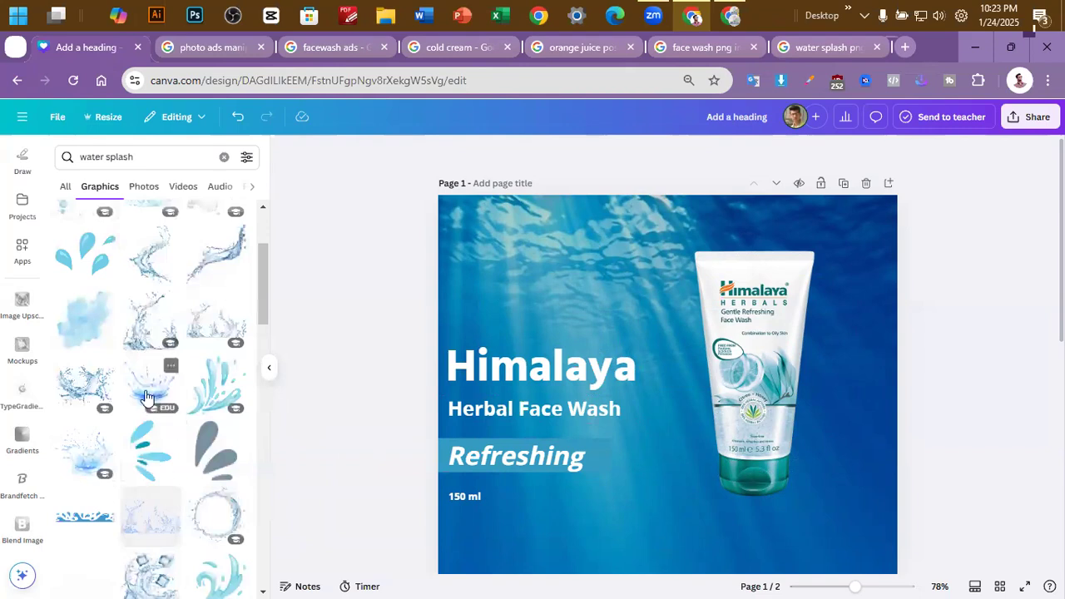
pyautogui.scroll(1, 146, 397)
pyautogui.scroll(-2, 159, 405)
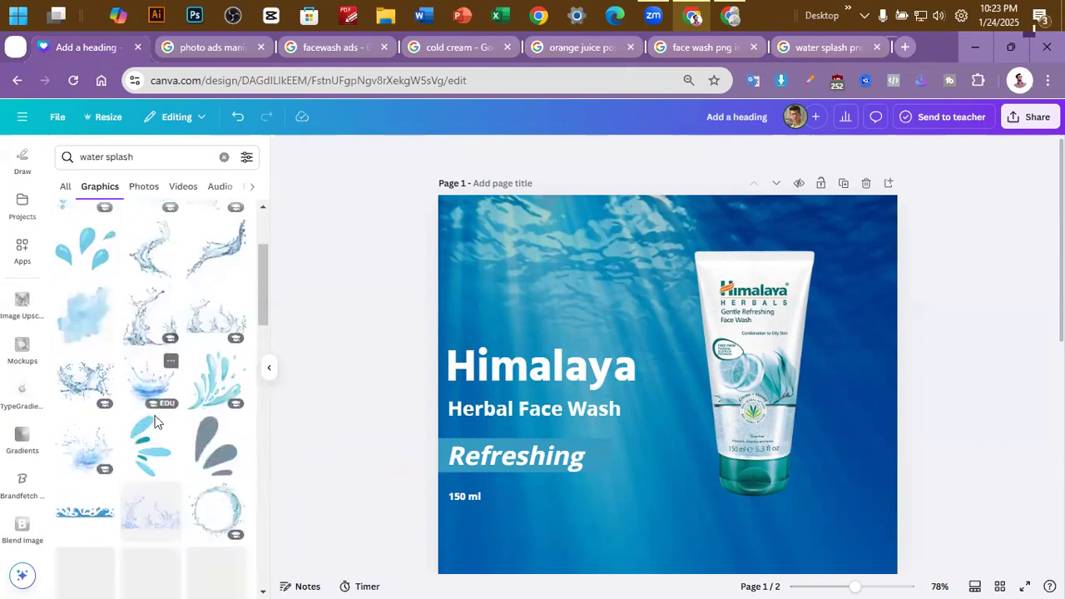
pyautogui.scroll(-1, 159, 415)
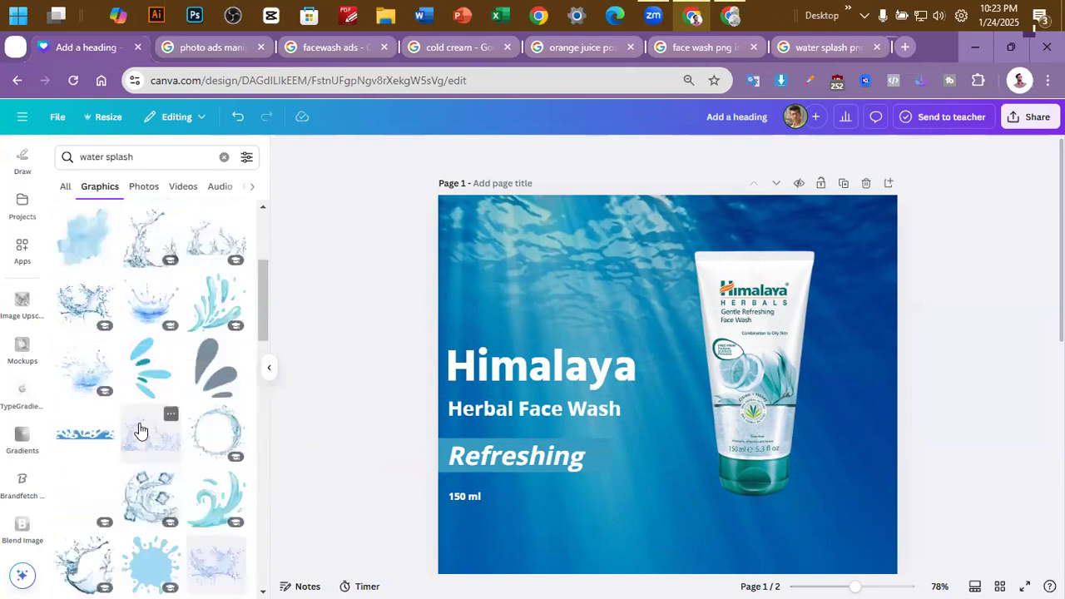
pyautogui.click(150, 308)
pyautogui.moveTo(651, 496); pyautogui.dragTo(684, 324)
pyautogui.moveTo(597, 315); pyautogui.dragTo(755, 505)
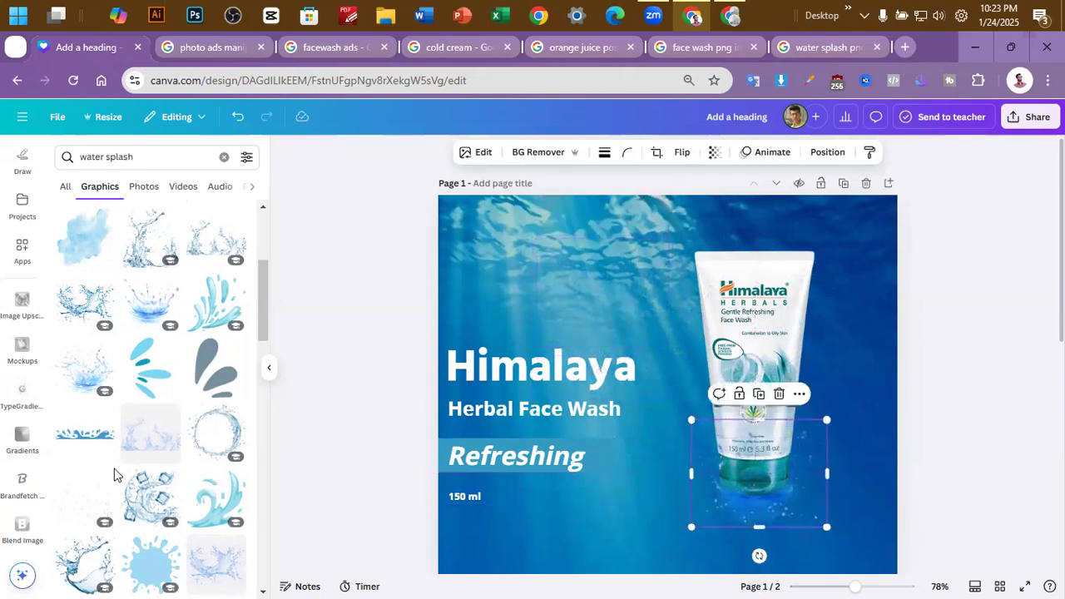
# Try the curved splash and the diagonal wave splash graphics over the face wash tube
pyautogui.scroll(-3, 119, 475)
pyautogui.scroll(5, 114, 472)
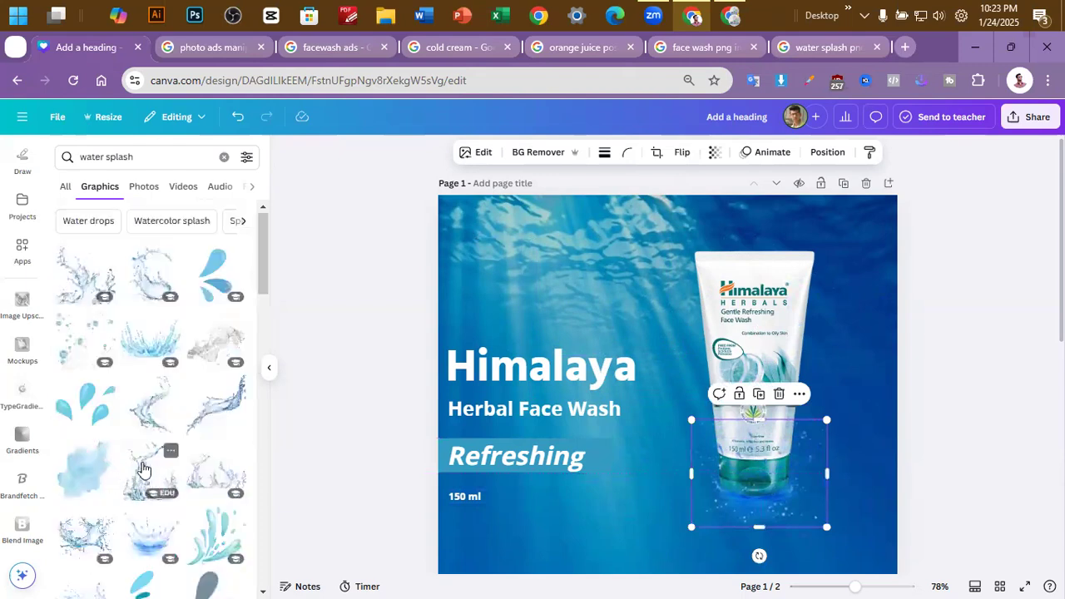
pyautogui.click(144, 408)
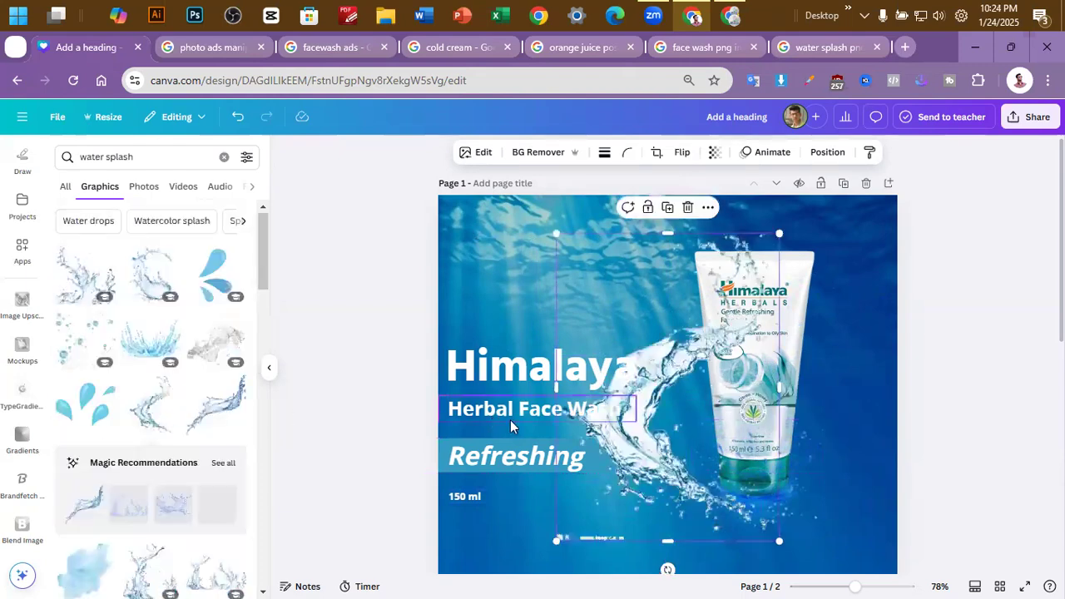
pyautogui.moveTo(637, 434); pyautogui.dragTo(250, 391)
pyautogui.scroll(-2, 780, 385)
pyautogui.click(231, 392)
pyautogui.moveTo(723, 360); pyautogui.dragTo(189, 471)
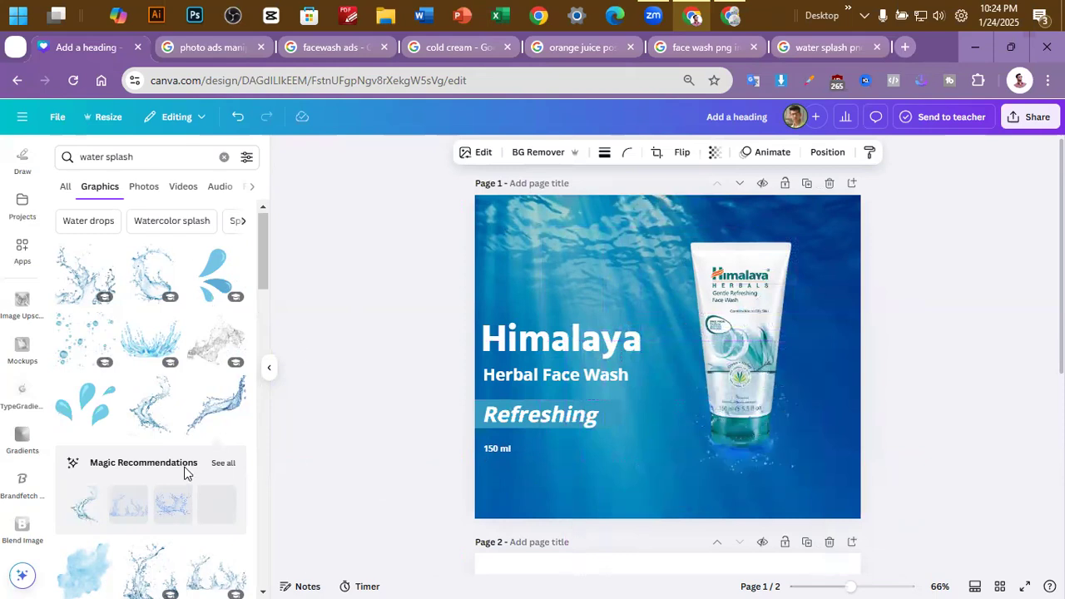
# Add the curved water splash graphic and size it to span the face wash tube from cap to top edge
pyautogui.click(149, 405)
pyautogui.moveTo(694, 390); pyautogui.dragTo(744, 357)
pyautogui.moveTo(815, 464); pyautogui.dragTo(737, 382)
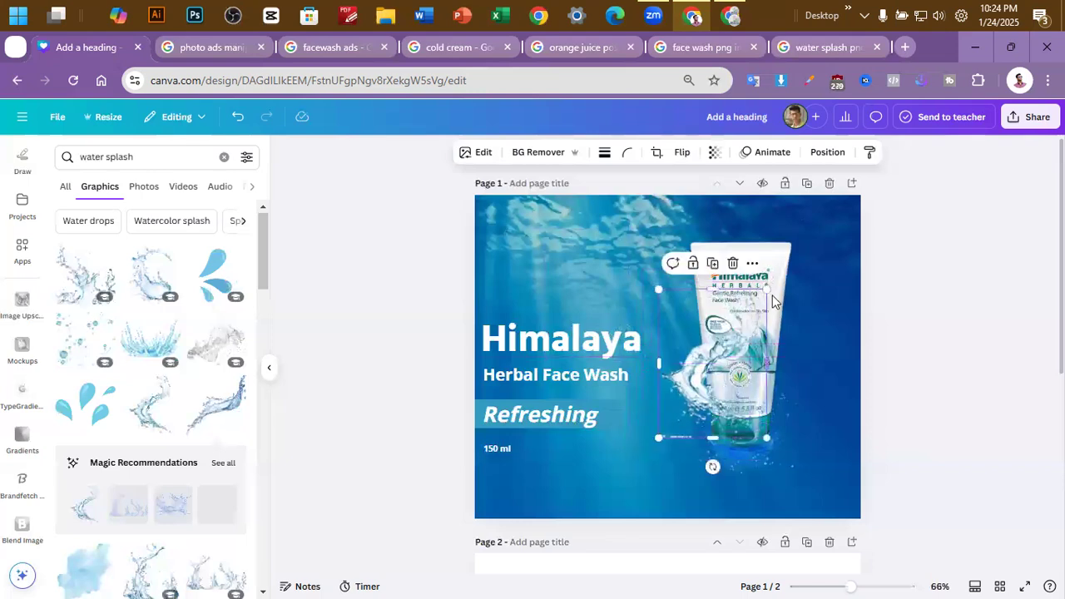
pyautogui.moveTo(767, 290); pyautogui.dragTo(806, 235)
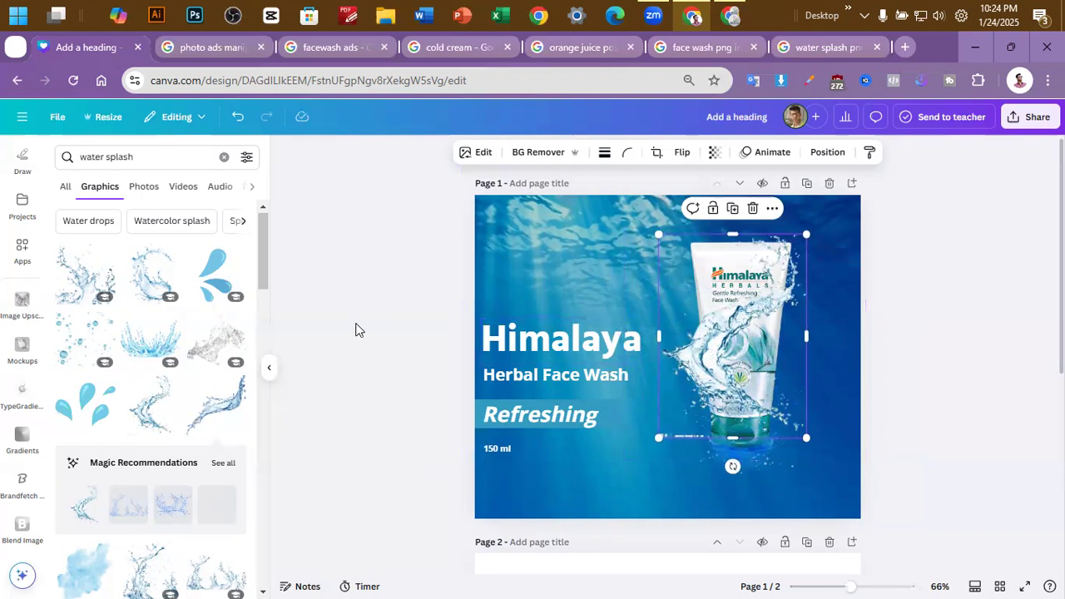
pyautogui.click(358, 328)
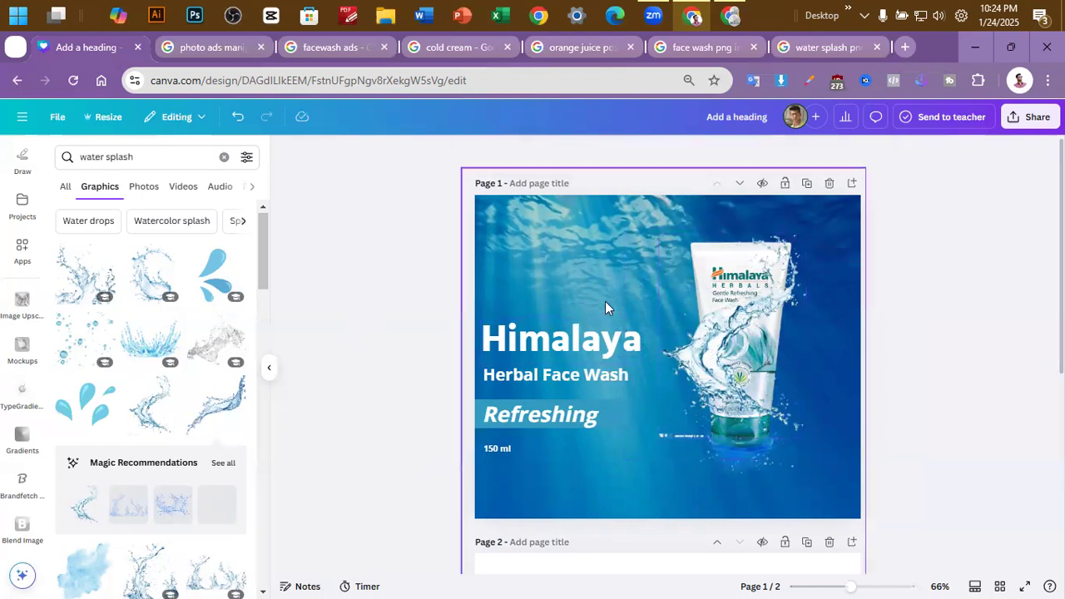
# Move the underwater background image off page 1 and down onto page 2
pyautogui.click(691, 388)
pyautogui.moveTo(691, 388); pyautogui.dragTo(334, 388)
pyautogui.scroll(2, 936, 431)
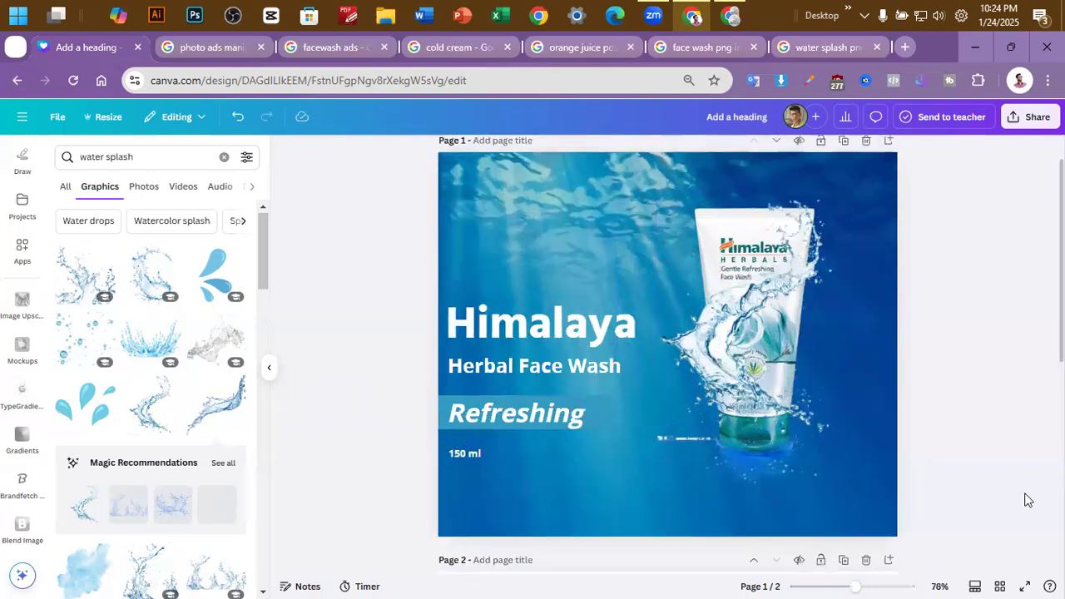
pyautogui.scroll(2, 653, 385)
pyautogui.scroll(-1, 633, 417)
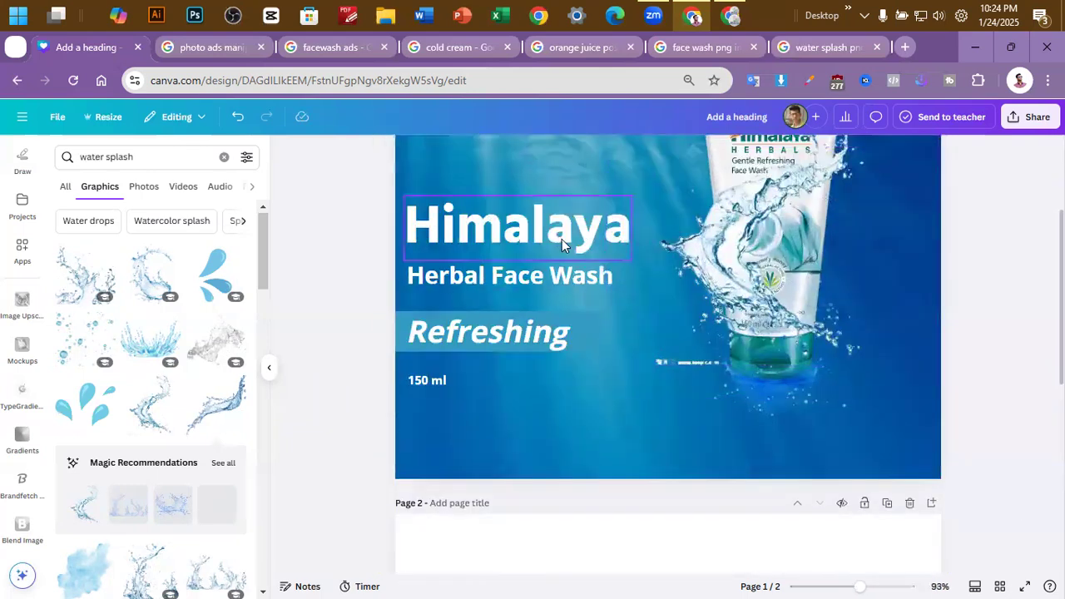
pyautogui.scroll(1, 562, 238)
pyautogui.scroll(-4, 565, 193)
pyautogui.click(635, 204)
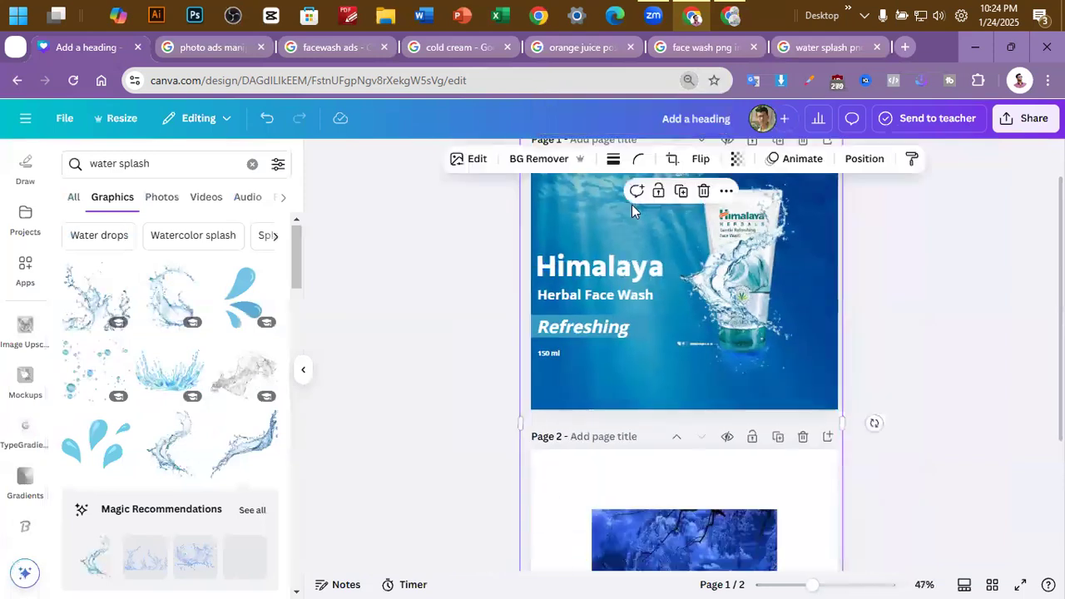
pyautogui.moveTo(632, 204); pyautogui.dragTo(628, 563)
# Enlarge the curved splash graphic to about 486 × 671 so it extends well beyond the face wash tube
pyautogui.scroll(2, 935, 338)
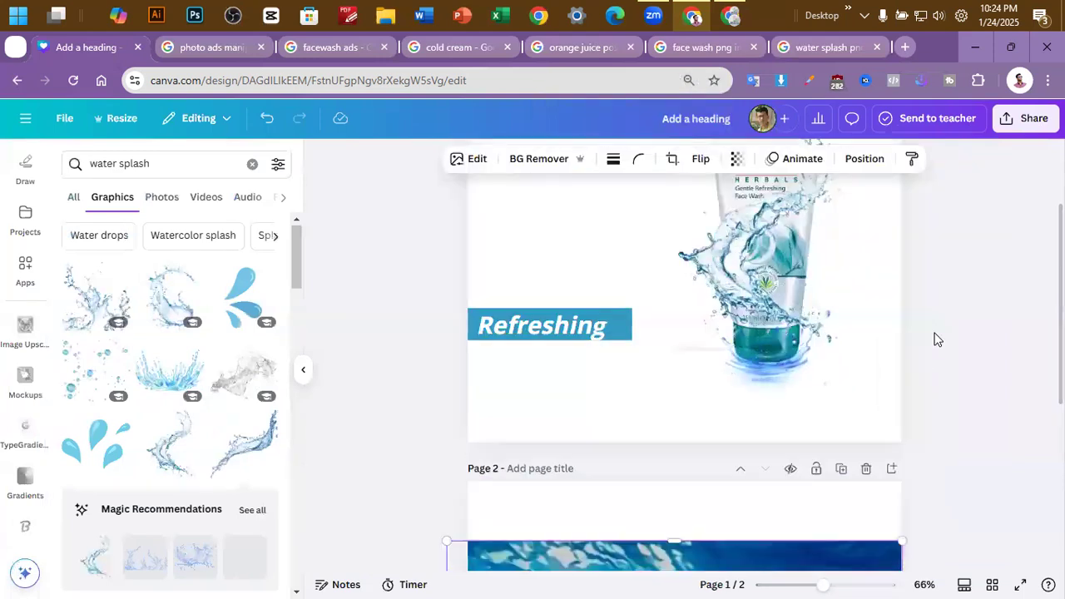
pyautogui.scroll(3, 935, 337)
pyautogui.moveTo(829, 404)
pyautogui.mouseDown()
pyautogui.moveTo(831, 415)
pyautogui.moveTo(833, 406)
pyautogui.mouseUp()
pyautogui.click(1032, 337)
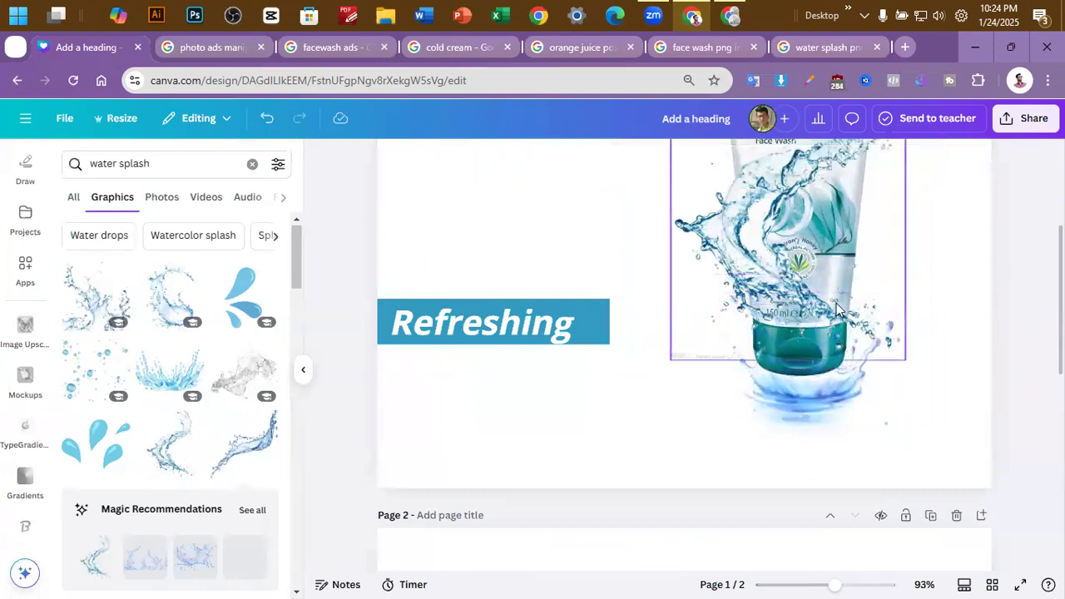
pyautogui.scroll(2, 836, 308)
pyautogui.click(833, 303)
pyautogui.moveTo(897, 218); pyautogui.dragTo(980, 104)
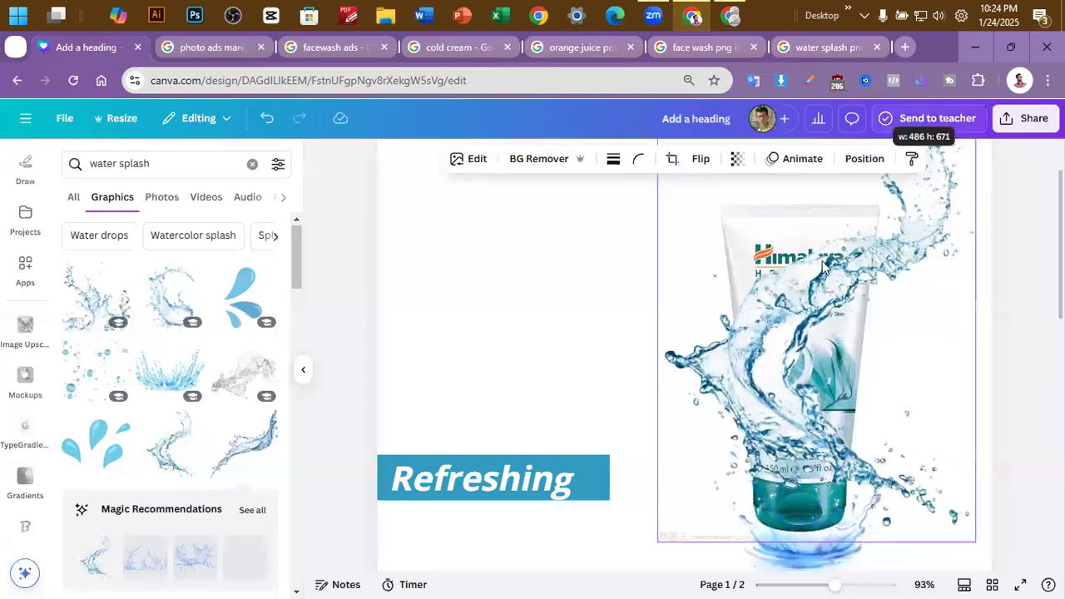
pyautogui.scroll(-3, 954, 321)
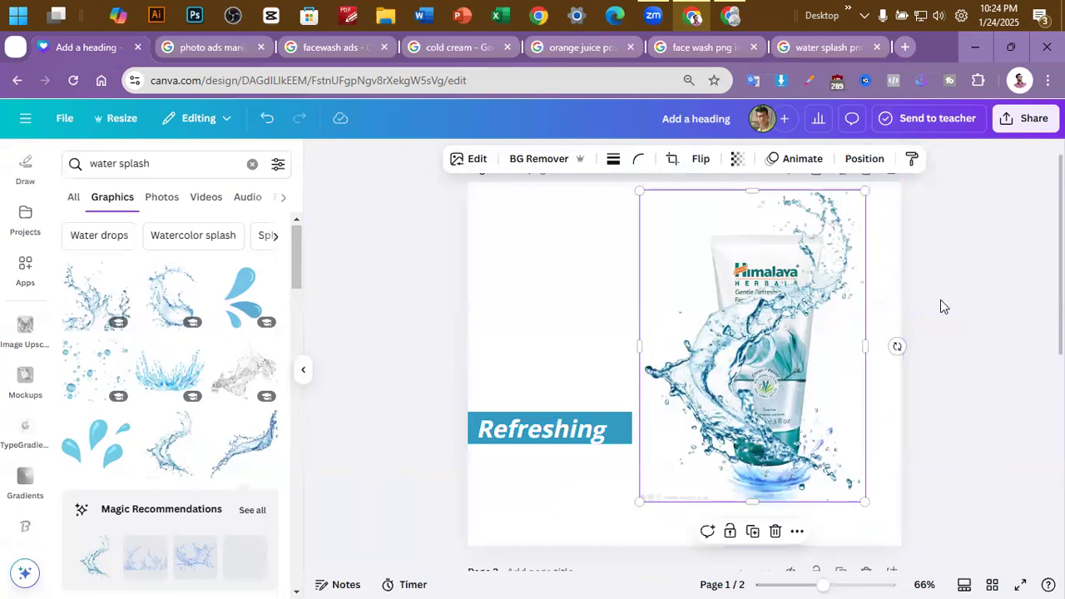
# Shift the curved splash graphic slightly to the right and send it backward behind the face wash tube
pyautogui.click(978, 294)
pyautogui.moveTo(764, 330); pyautogui.dragTo(770, 331)
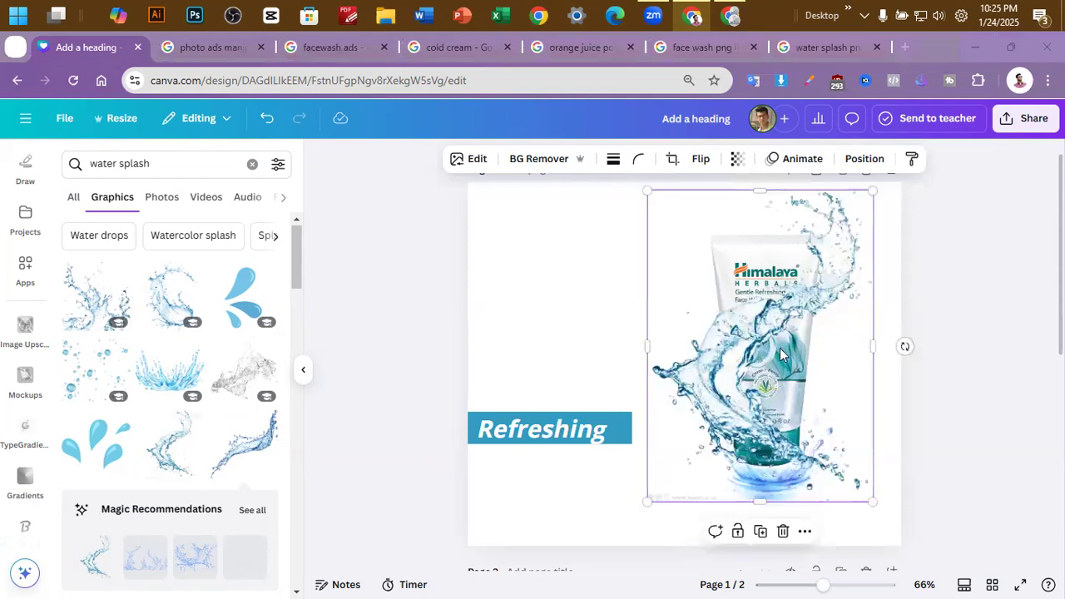
pyautogui.click(951, 270)
pyautogui.click(833, 293)
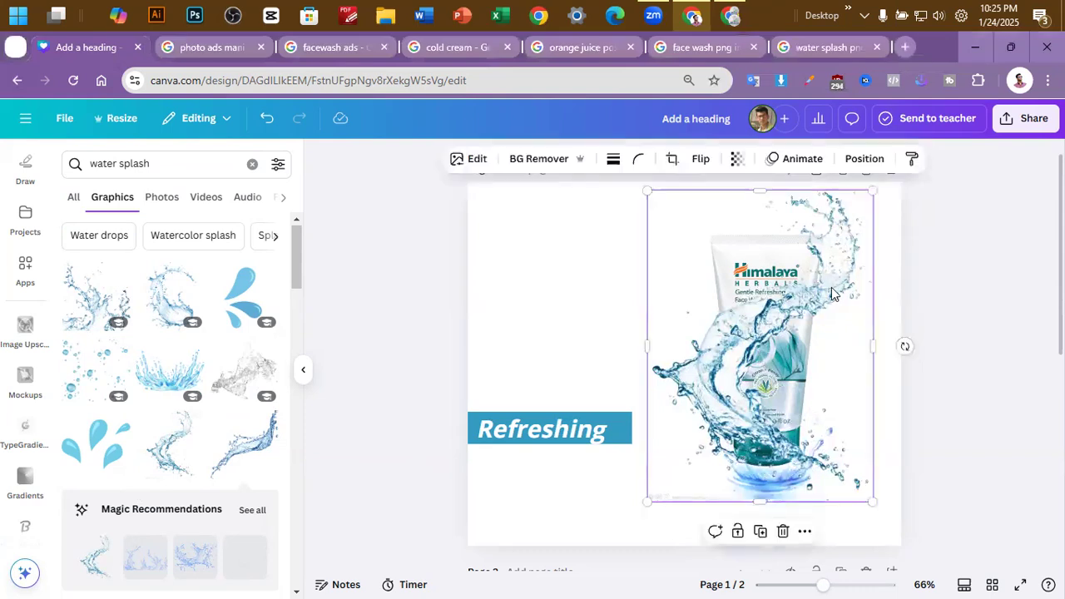
pyautogui.hotkey('ctrl', '[')
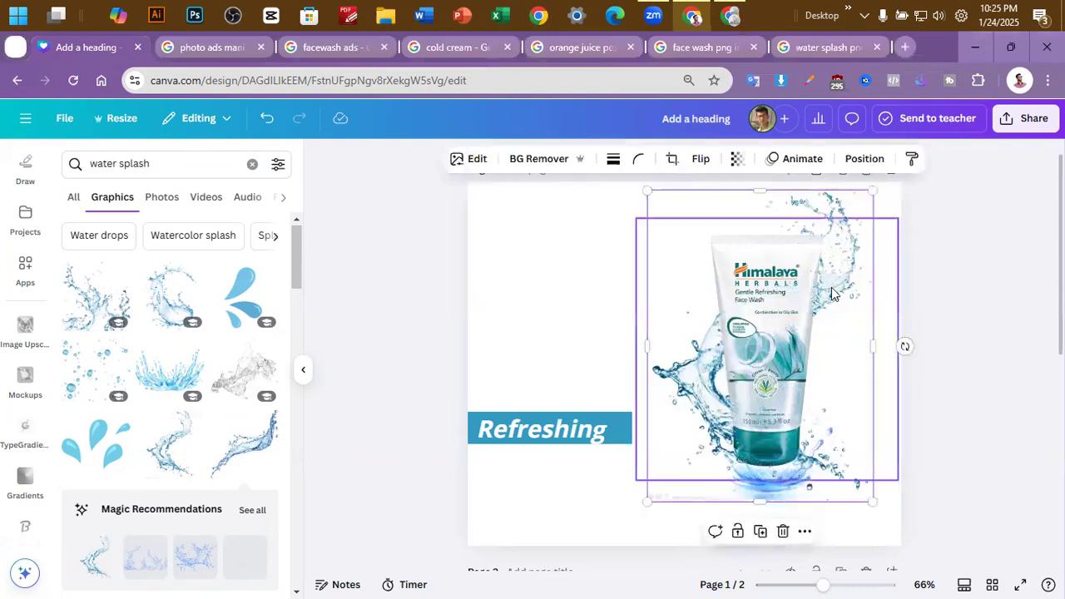
pyautogui.click(970, 271)
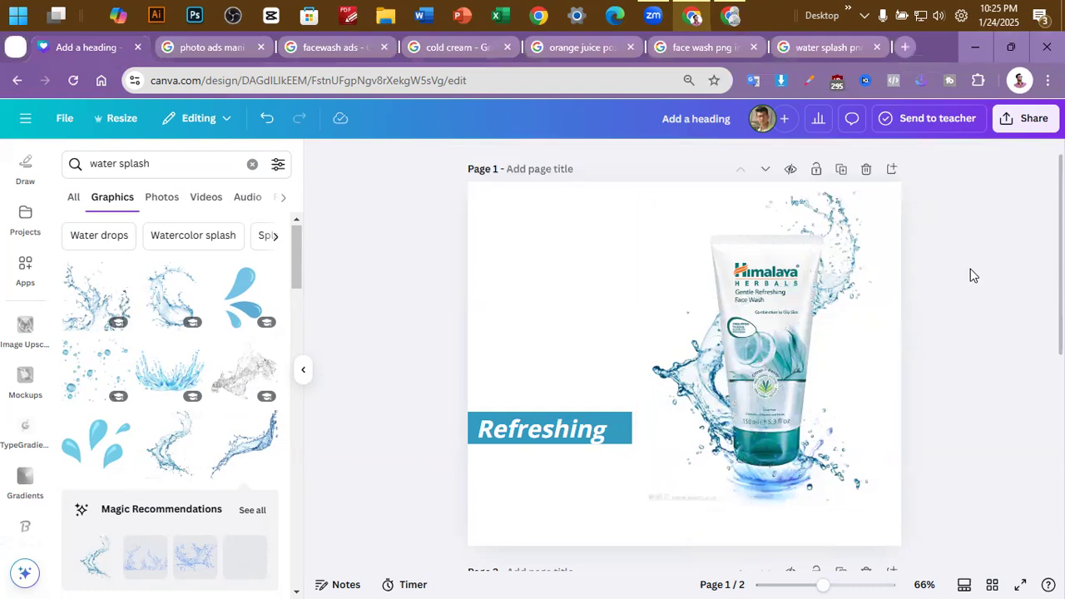
# Select the curved splash graphic lying behind the face wash tube
pyautogui.click(848, 205)
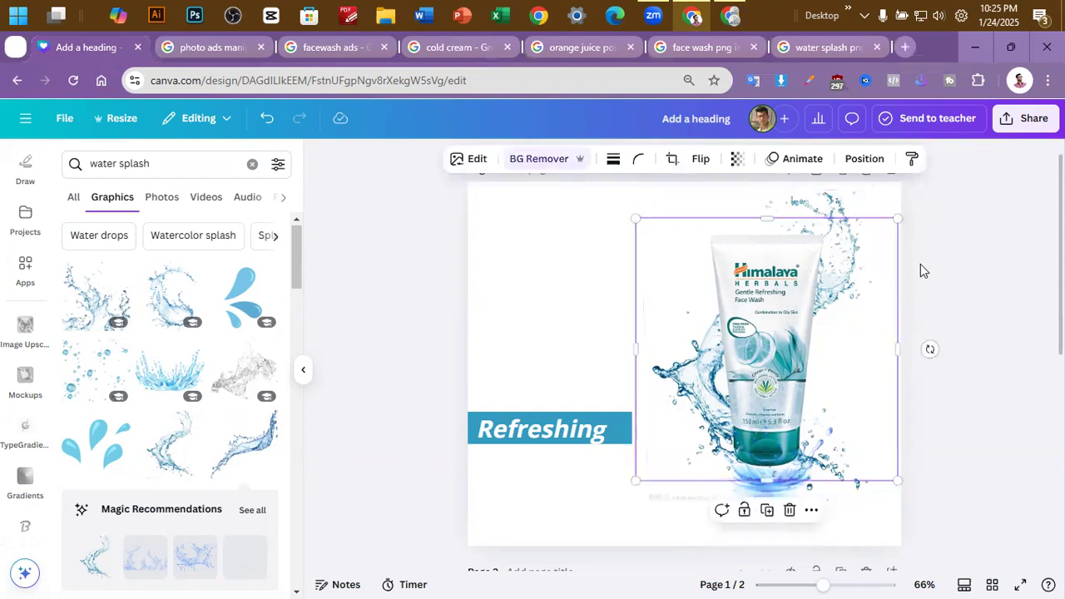
pyautogui.click(949, 264)
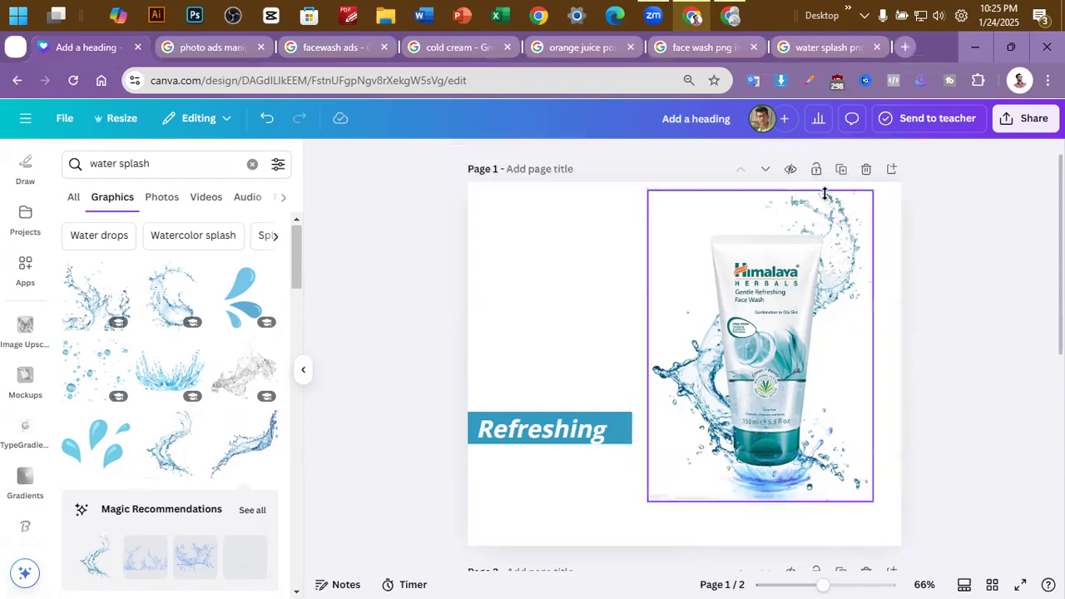
pyautogui.click(825, 192)
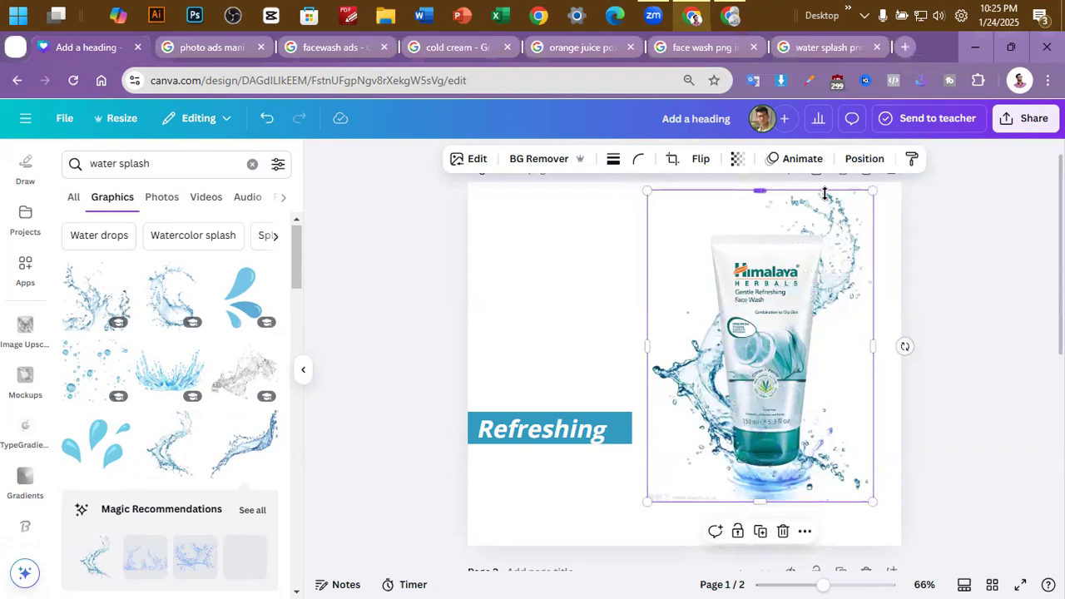
pyautogui.click(965, 250)
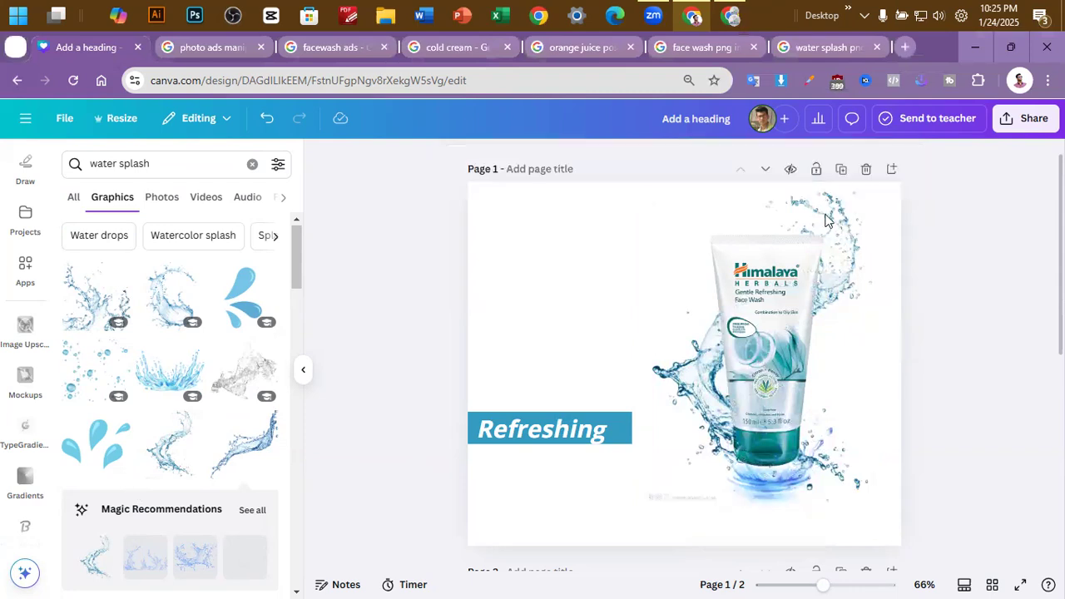
pyautogui.moveTo(837, 206)
pyautogui.mouseDown()
pyautogui.moveTo(833, 219)
pyautogui.moveTo(837, 201)
pyautogui.mouseUp()
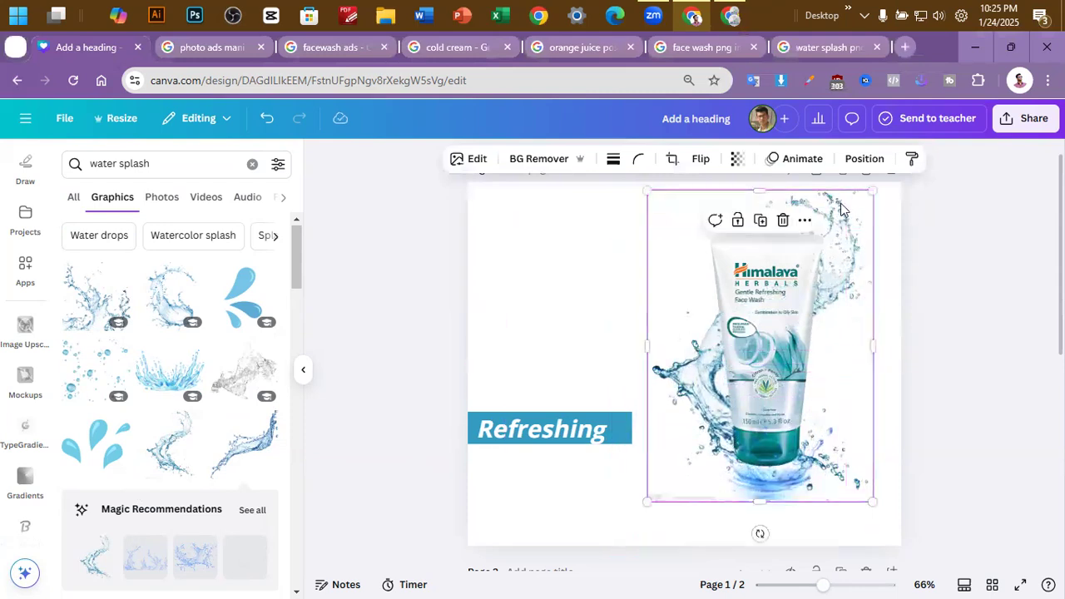
# Bring the curved splash graphic in front of the face wash tube and open it in Magic Eraser
pyautogui.hotkey('ctrl', ']')
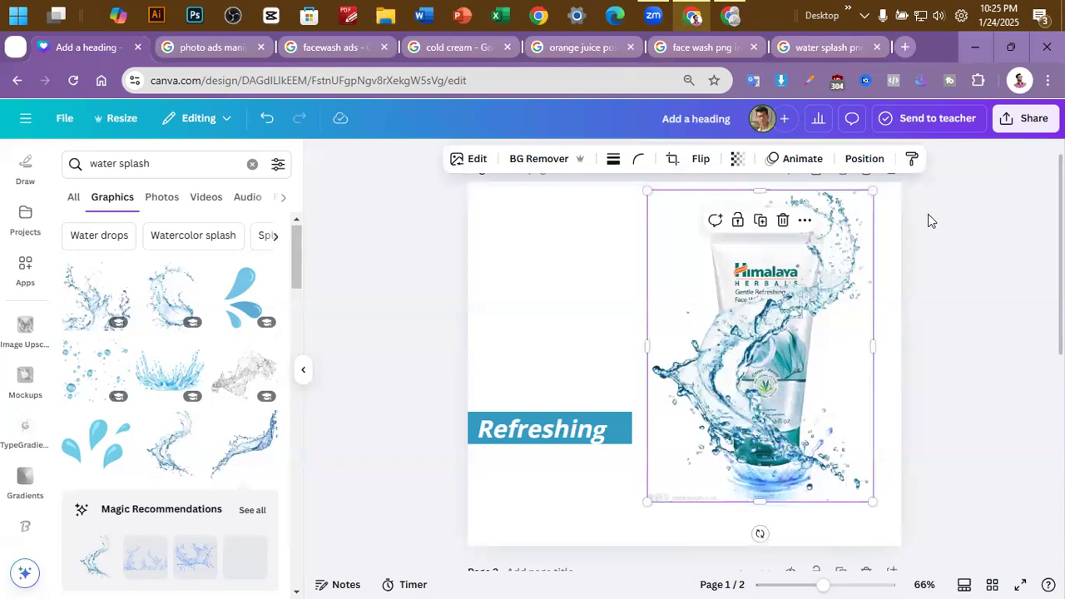
pyautogui.click(457, 162)
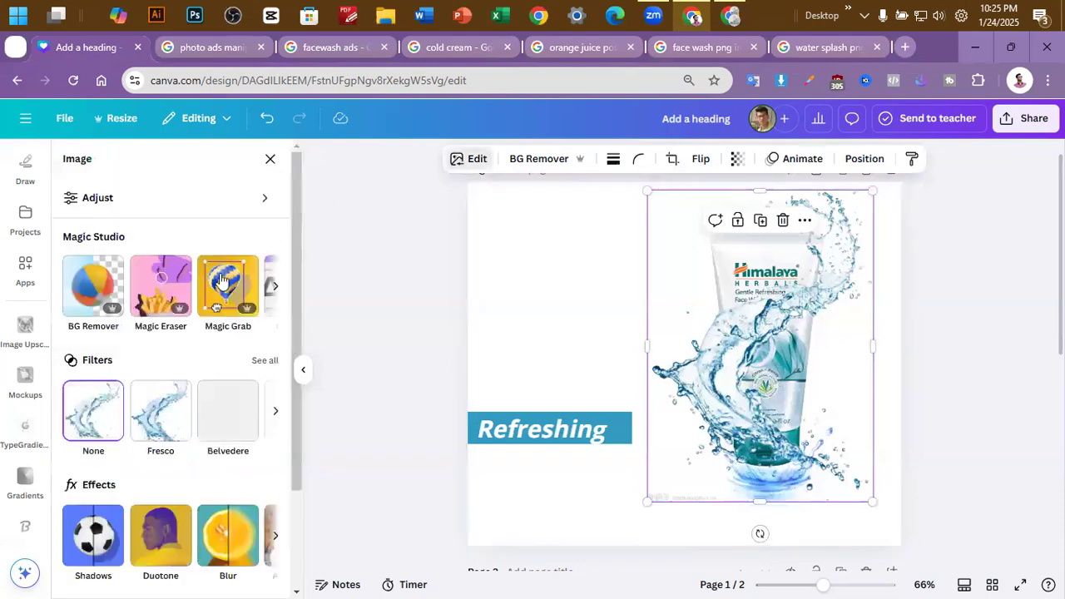
pyautogui.click(152, 281)
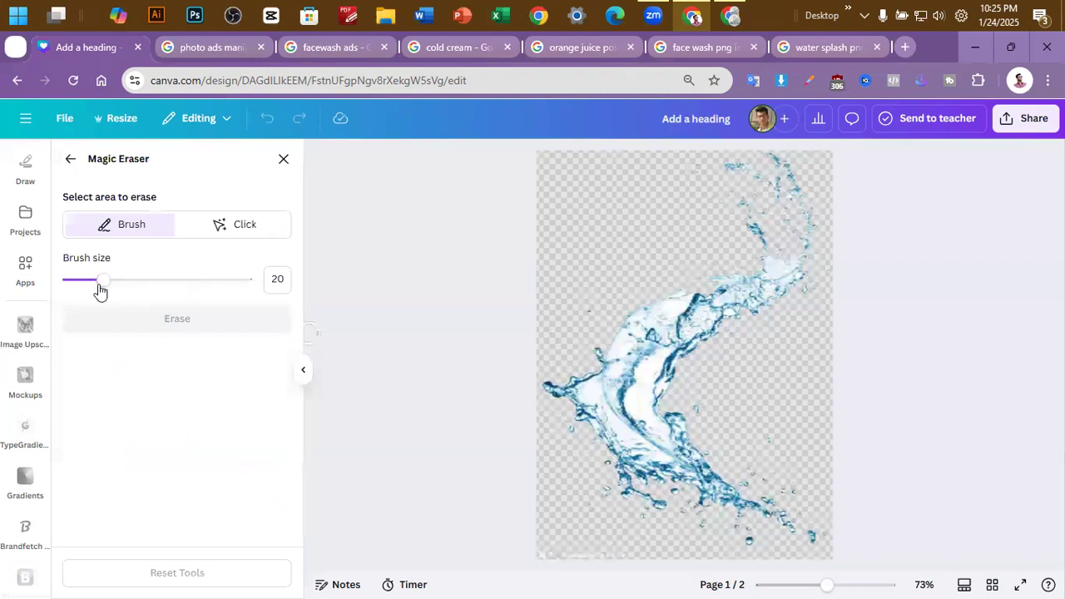
# With a brush size of 50, erase the lower part and upper tail of the splash, keeping only its middle band
pyautogui.click(158, 284)
pyautogui.moveTo(612, 396)
pyautogui.mouseDown()
pyautogui.moveTo(638, 404)
pyautogui.moveTo(644, 495)
pyautogui.moveTo(808, 533)
pyautogui.moveTo(659, 518)
pyautogui.mouseUp()
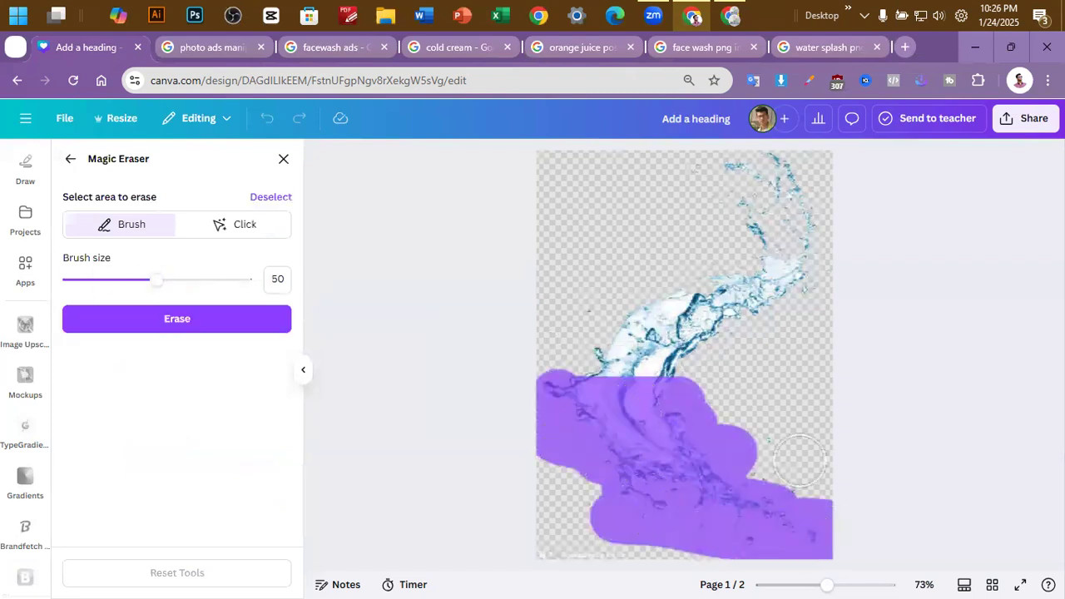
pyautogui.click(739, 166)
pyautogui.moveTo(739, 165)
pyautogui.mouseDown()
pyautogui.moveTo(816, 190)
pyautogui.moveTo(883, 241)
pyautogui.moveTo(808, 266)
pyautogui.moveTo(833, 279)
pyautogui.mouseUp()
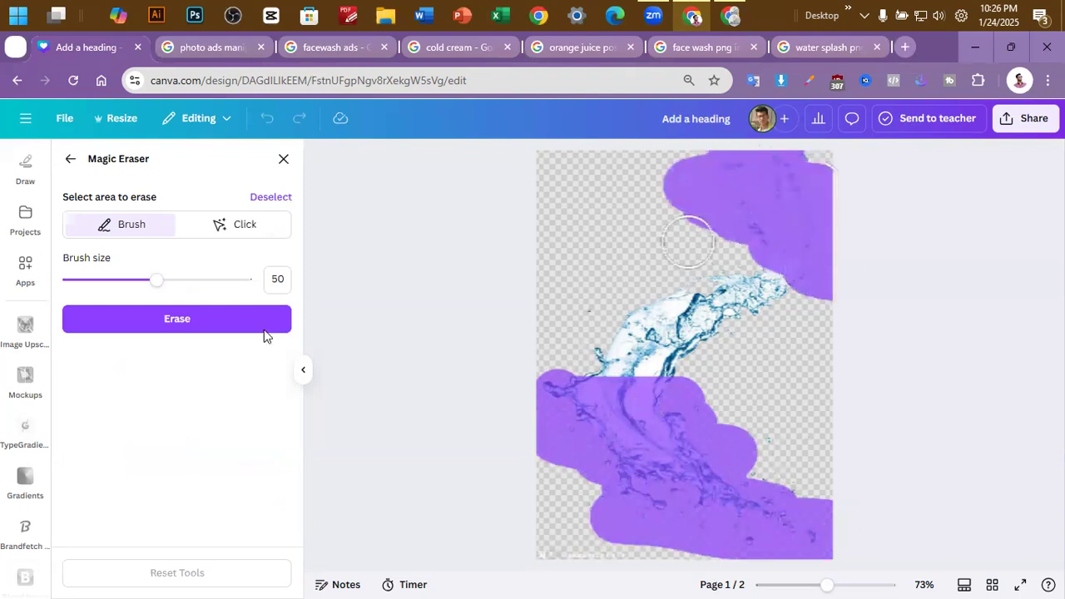
pyautogui.click(204, 327)
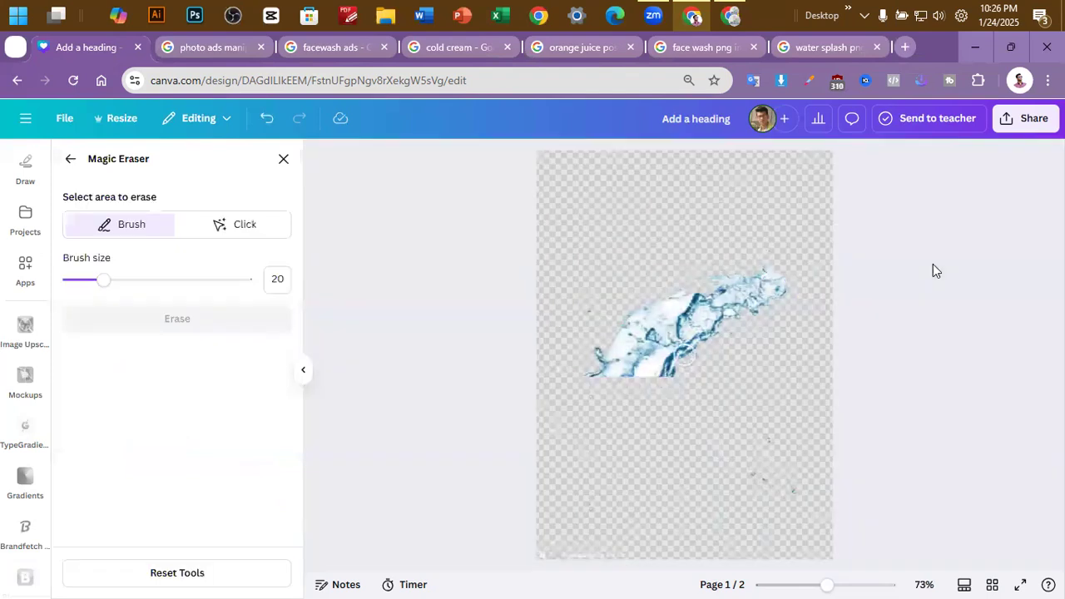
pyautogui.click(280, 162)
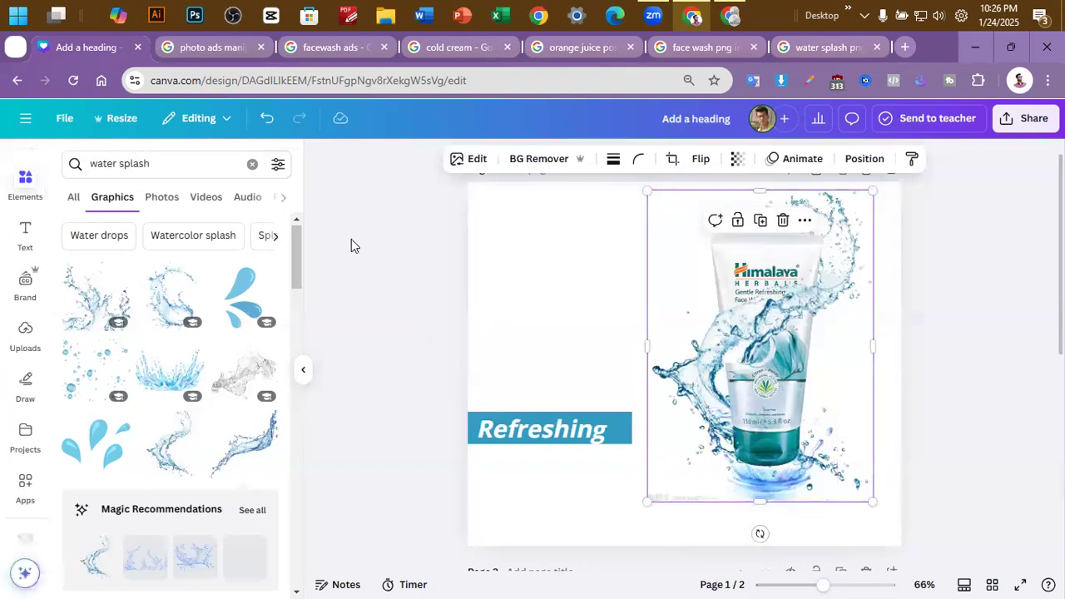
# Undo and redo the splash erasure to compare the tube with and without it
pyautogui.click(376, 223)
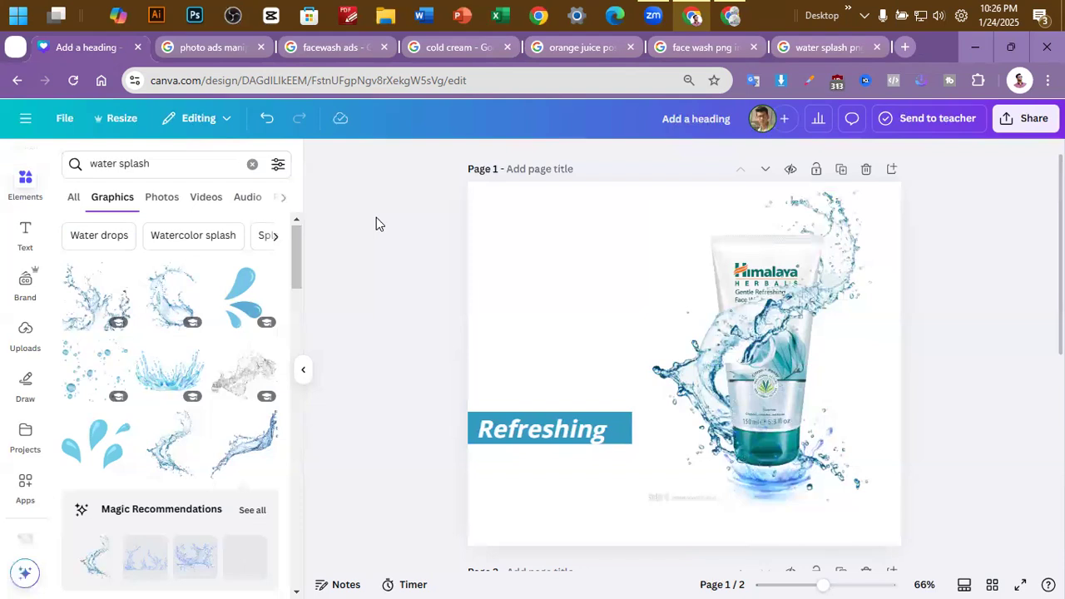
pyautogui.hotkey('ctrl', 'z')
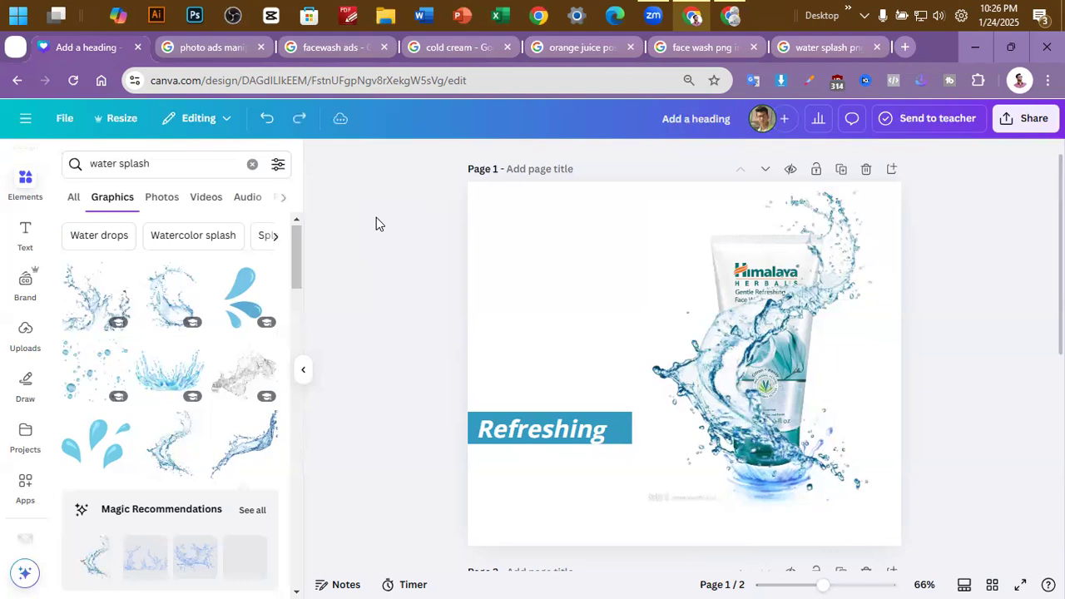
pyautogui.click(301, 121)
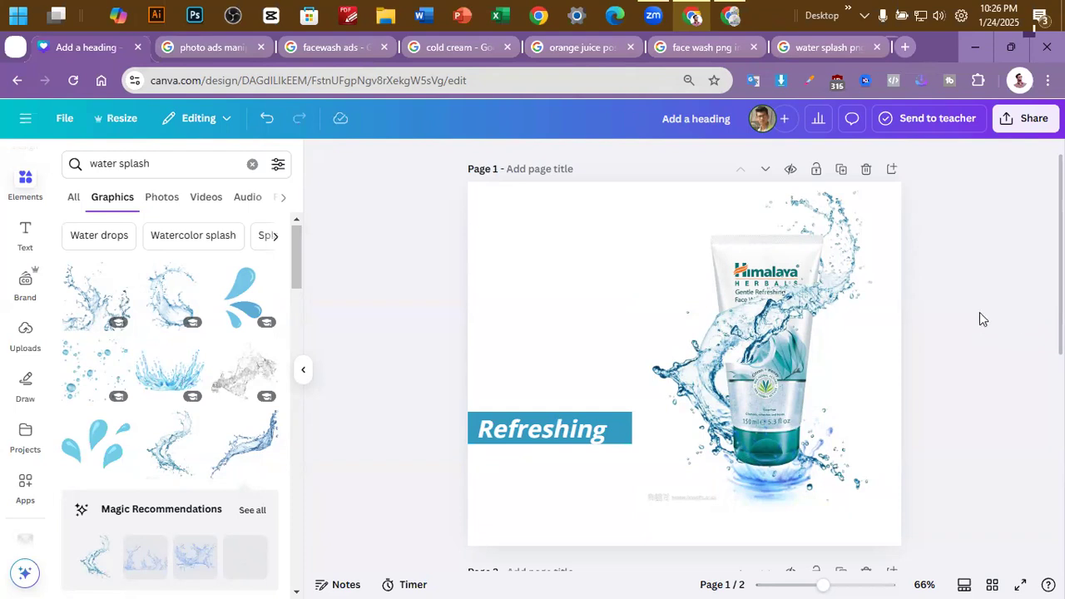
# Move the underwater background image upward on page 2 toward page 1
pyautogui.scroll(-2, 978, 314)
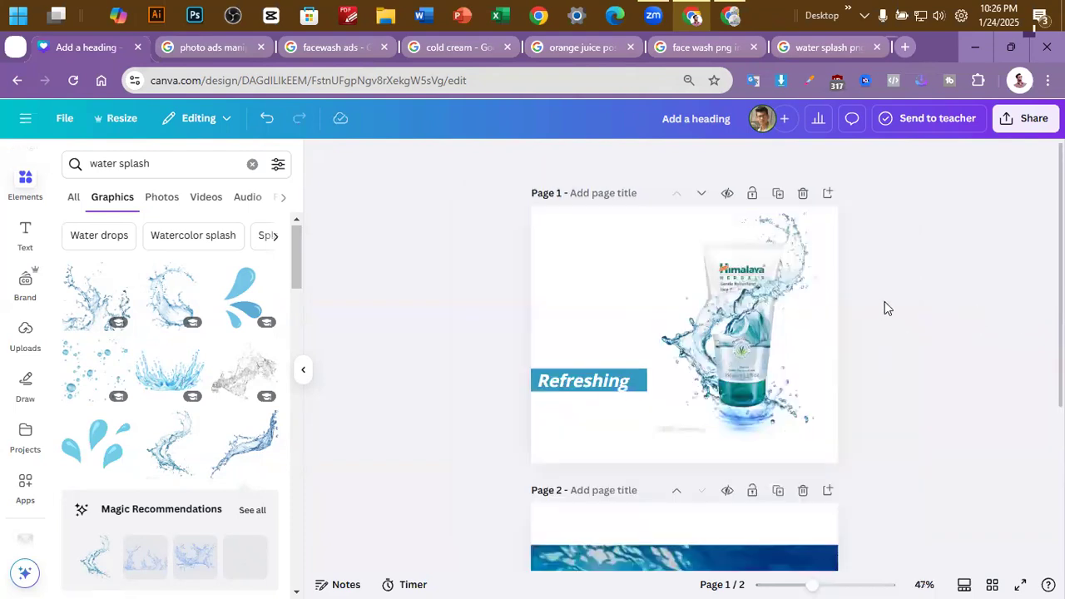
pyautogui.scroll(-3, 882, 485)
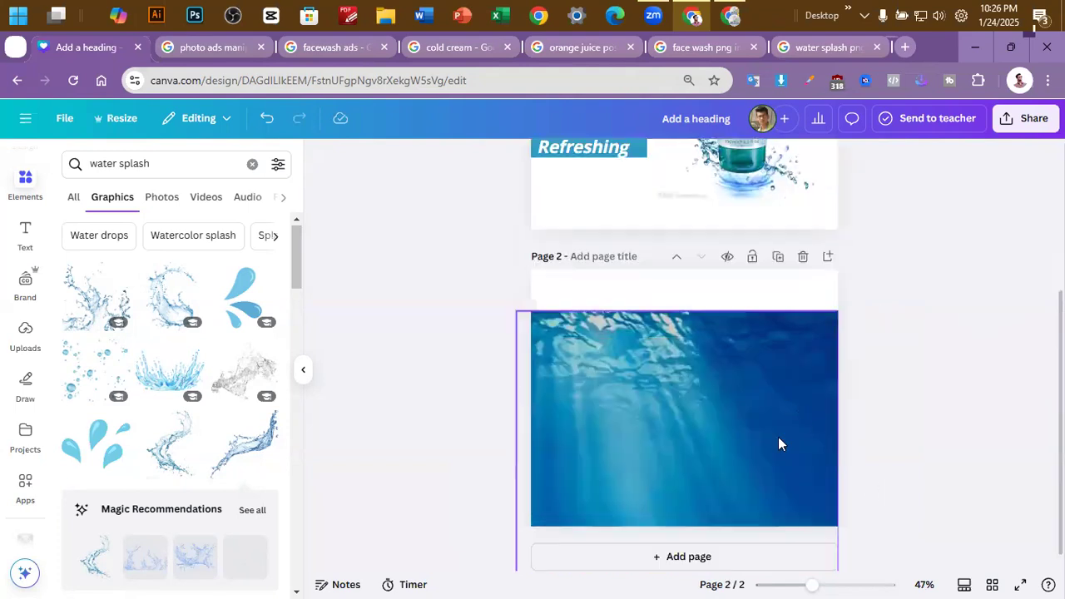
pyautogui.click(771, 452)
pyautogui.scroll(2, 865, 408)
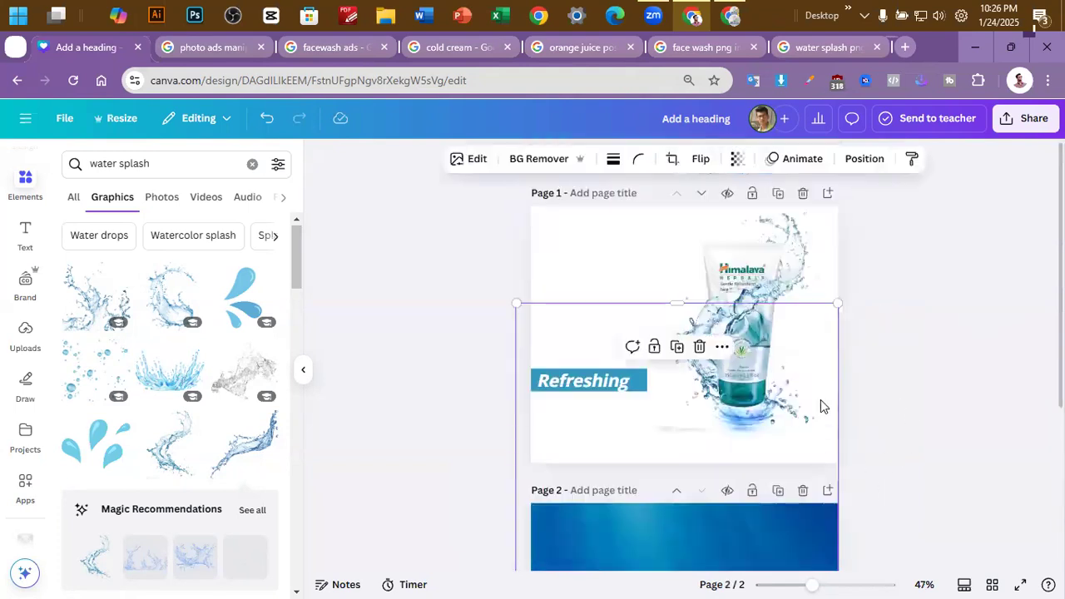
pyautogui.moveTo(784, 533); pyautogui.dragTo(789, 423)
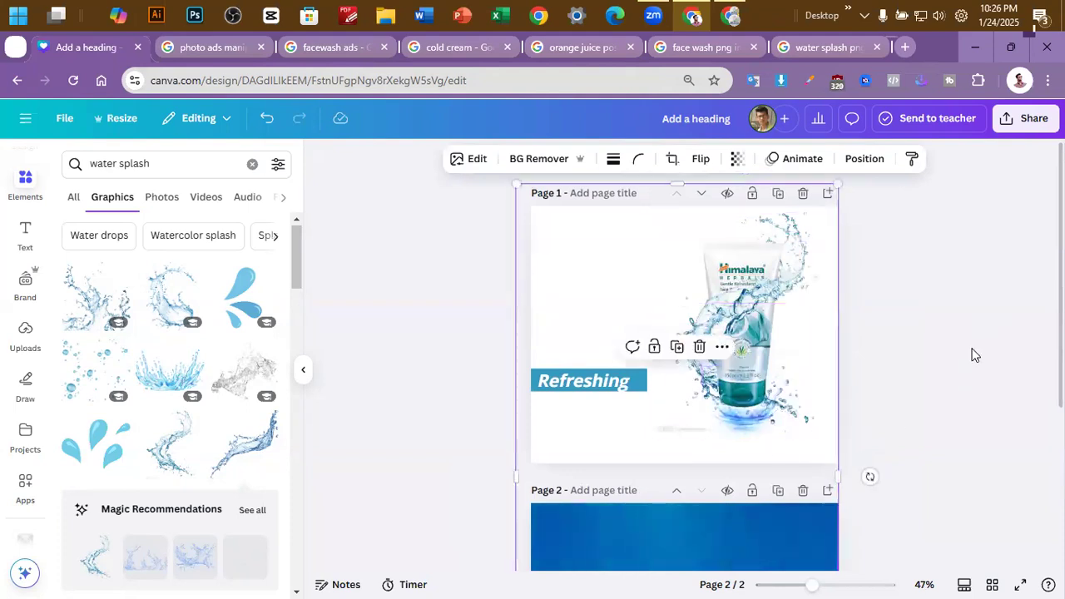
pyautogui.click(974, 356)
# Move the underwater image further up so that only its lower edge still overlaps page 2
pyautogui.scroll(-3, 951, 385)
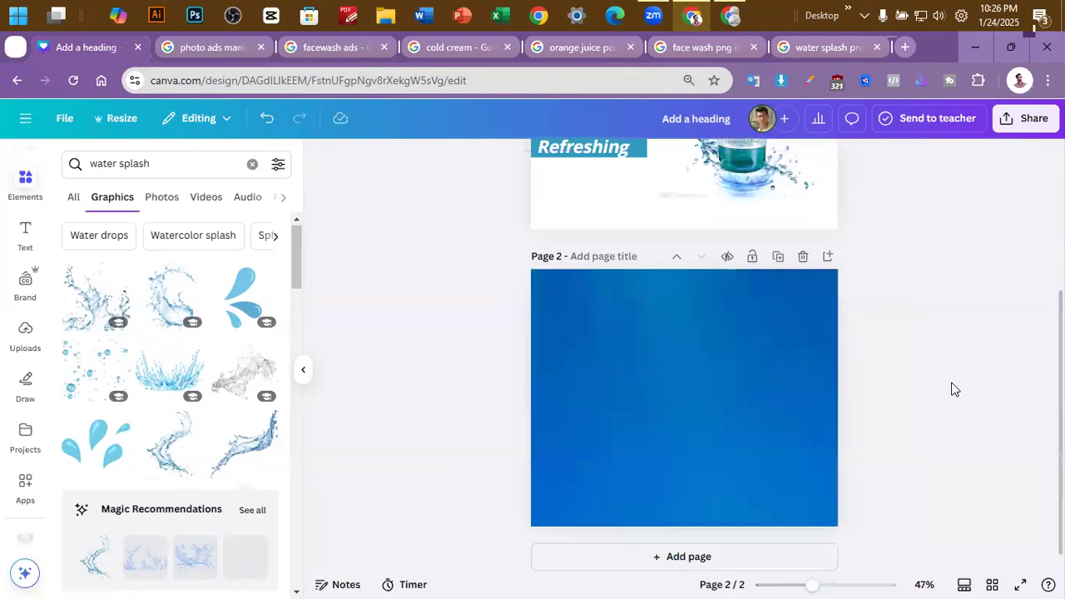
pyautogui.scroll(2, 952, 384)
pyautogui.scroll(-4, 951, 382)
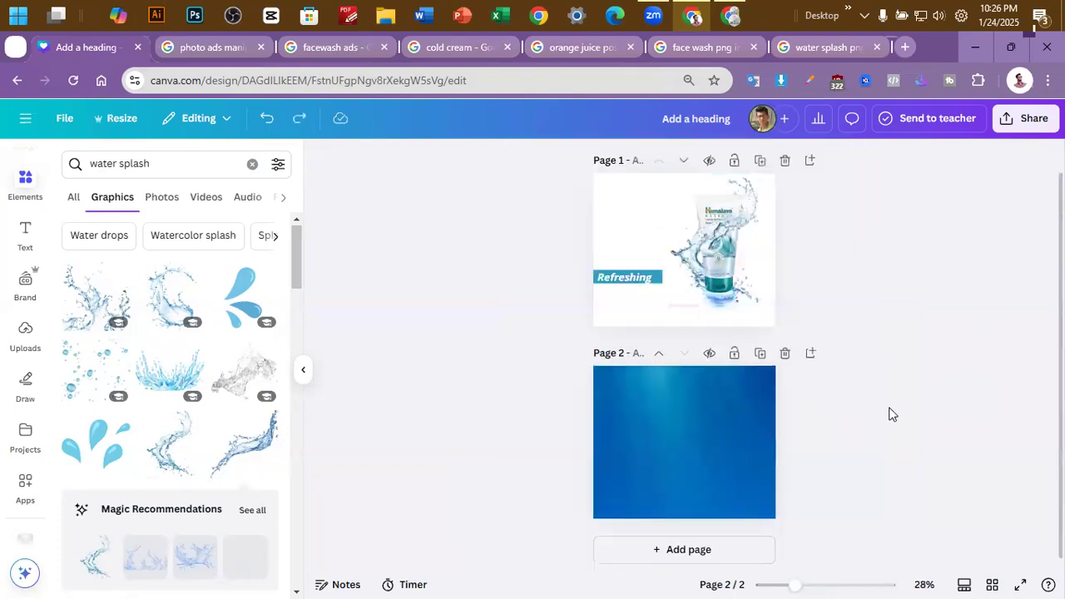
pyautogui.click(718, 418)
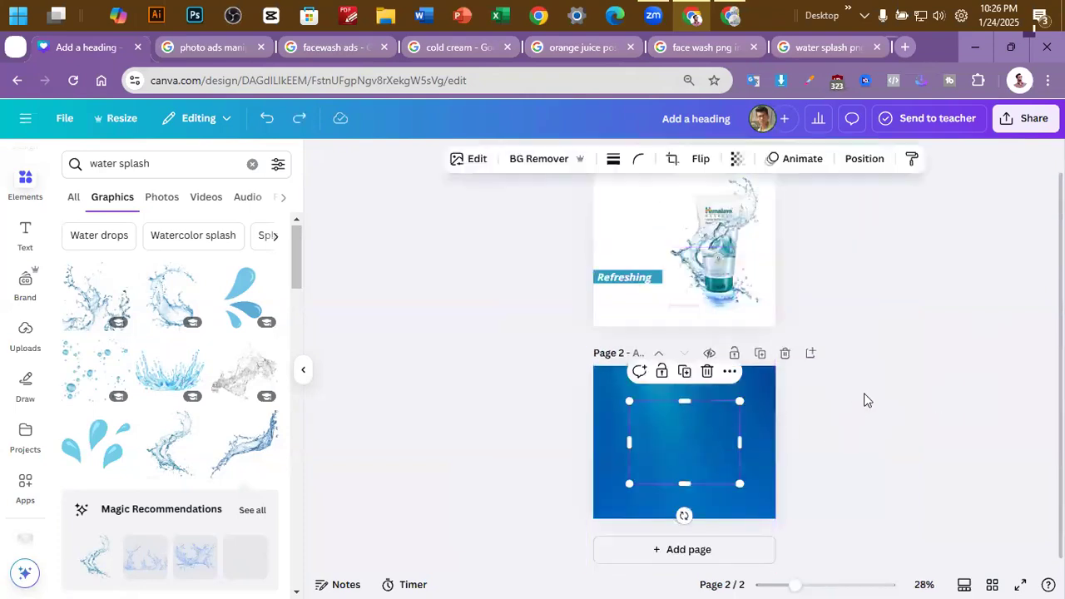
pyautogui.click(630, 394)
pyautogui.moveTo(626, 384); pyautogui.dragTo(634, 203)
pyautogui.scroll(1, 969, 364)
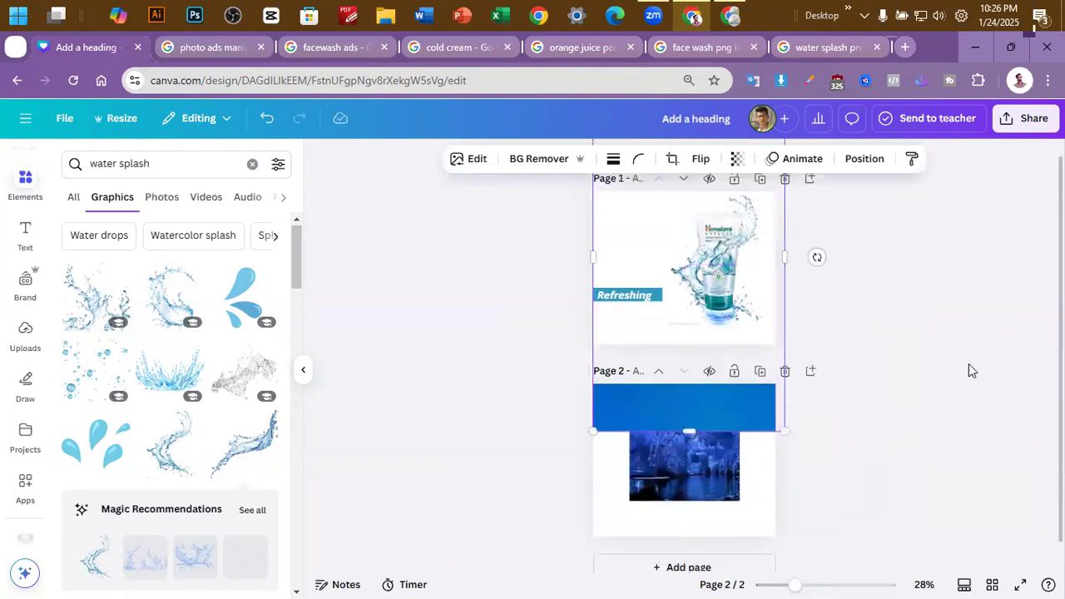
pyautogui.click(915, 349)
# Transfer the underwater image onto page 1 and position it to fill the whole page as the background
pyautogui.moveTo(668, 418); pyautogui.dragTo(668, 365)
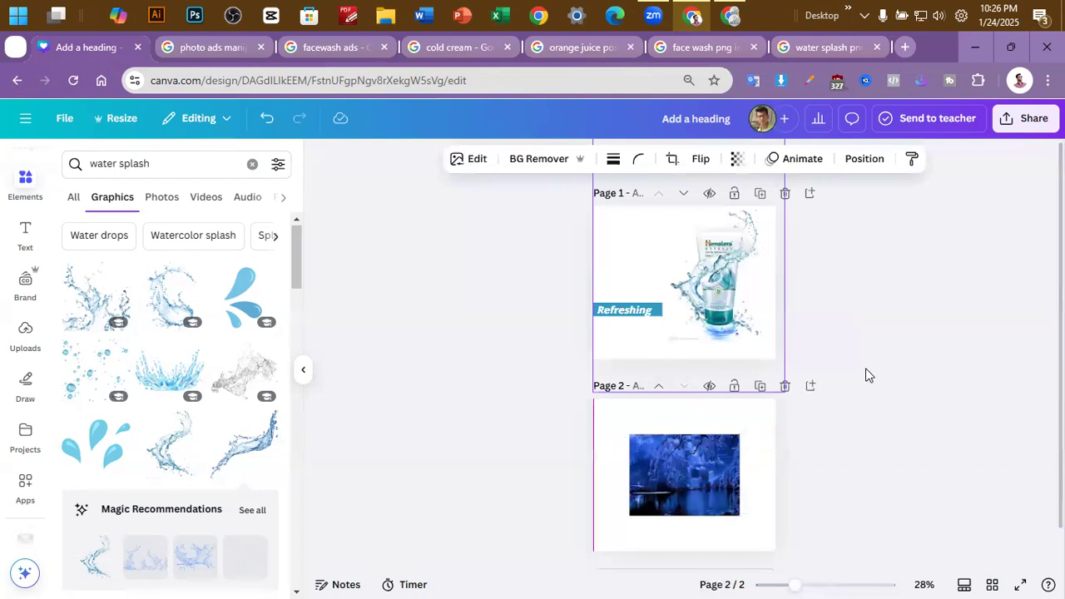
pyautogui.moveTo(710, 281); pyautogui.dragTo(714, 380)
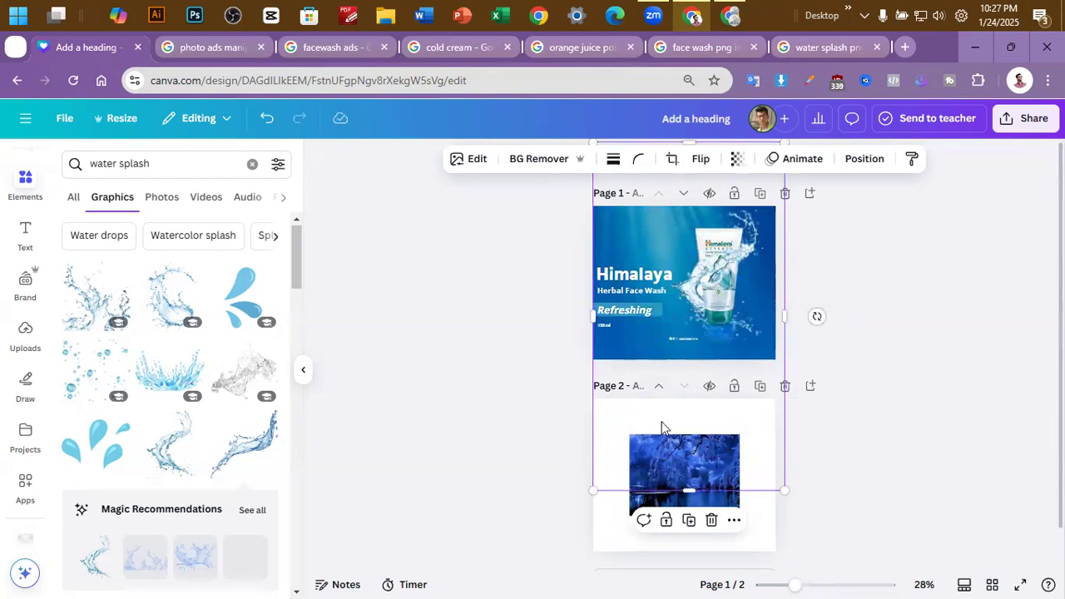
pyautogui.click(889, 298)
pyautogui.scroll(5, 889, 299)
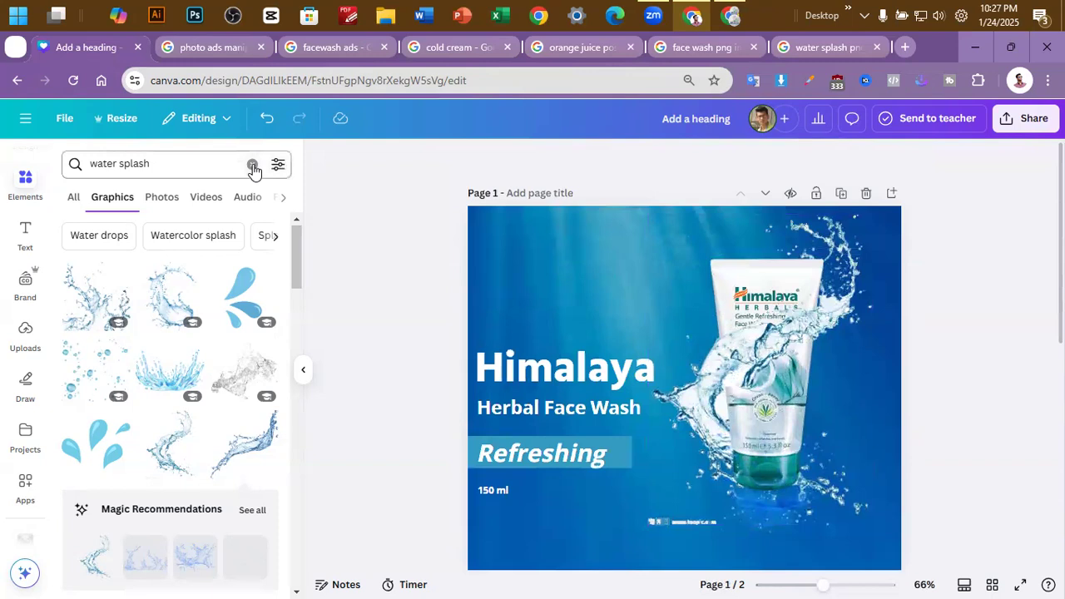
pyautogui.scroll(-2, 958, 273)
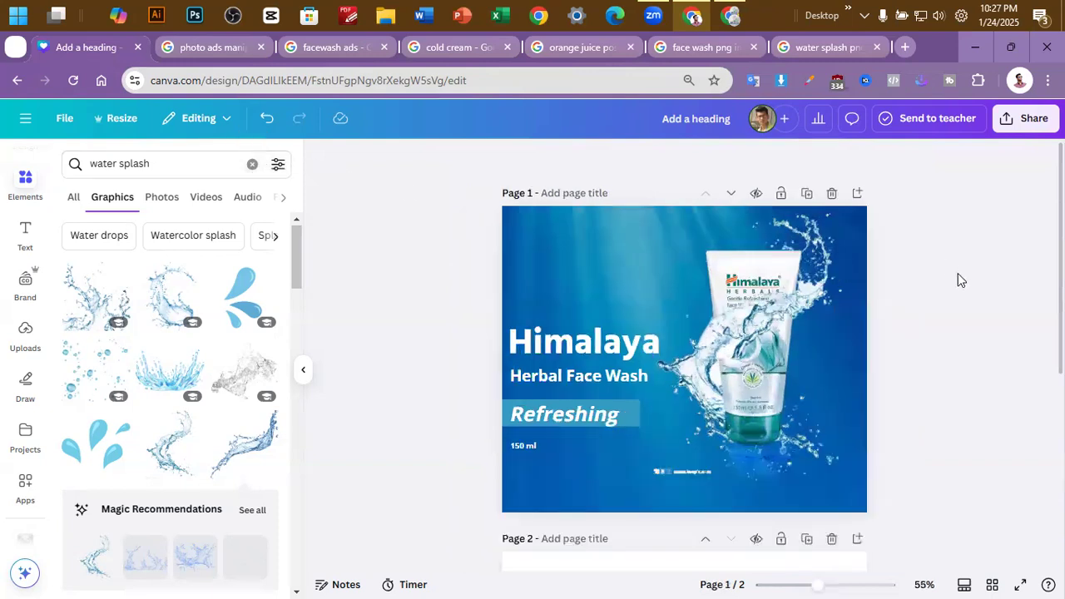
pyautogui.scroll(-2, 958, 273)
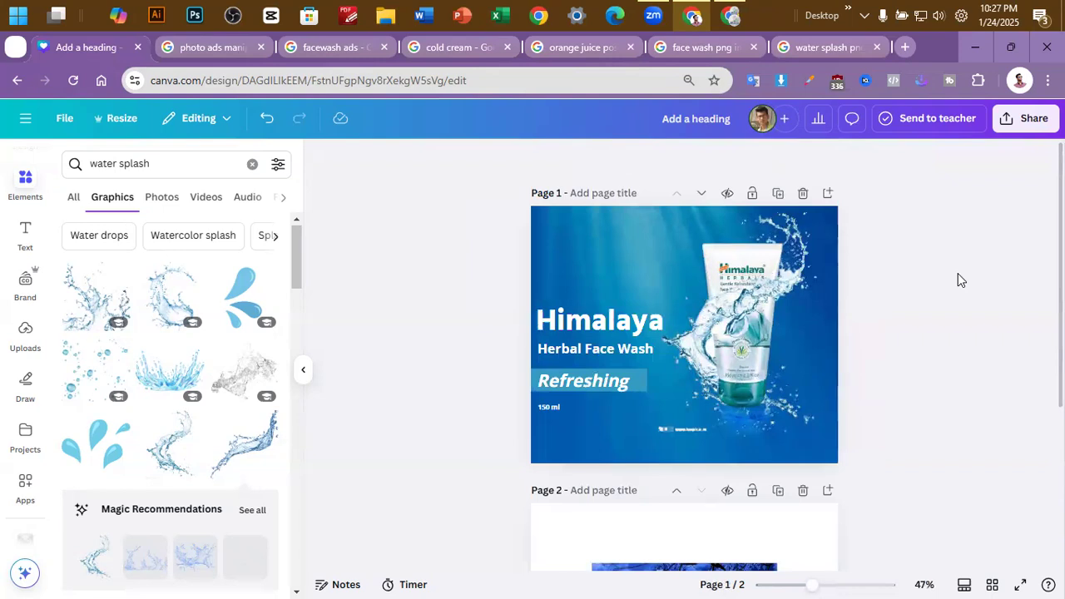
# Crop the bottom edge of the curved splash graphic upward to cut off the watermark text
pyautogui.click(688, 430)
pyautogui.click(915, 397)
pyautogui.keyDown('ctrl'); pyautogui.scroll(5, 833, 392); pyautogui.keyUp('ctrl')
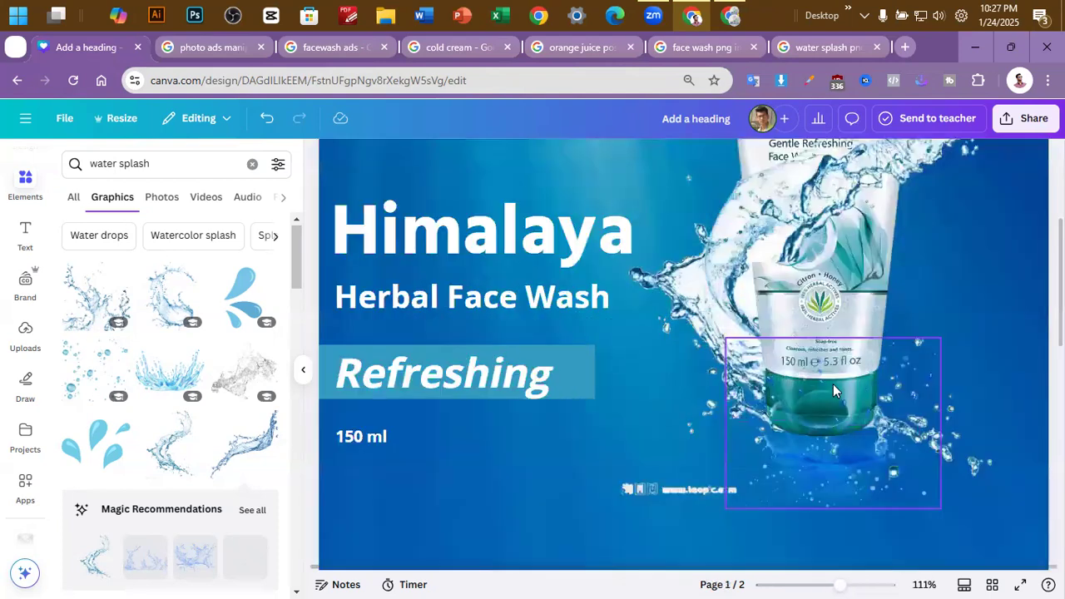
pyautogui.click(672, 412)
pyautogui.moveTo(811, 496); pyautogui.dragTo(810, 461)
pyautogui.hotkey('ctrl', 'z')
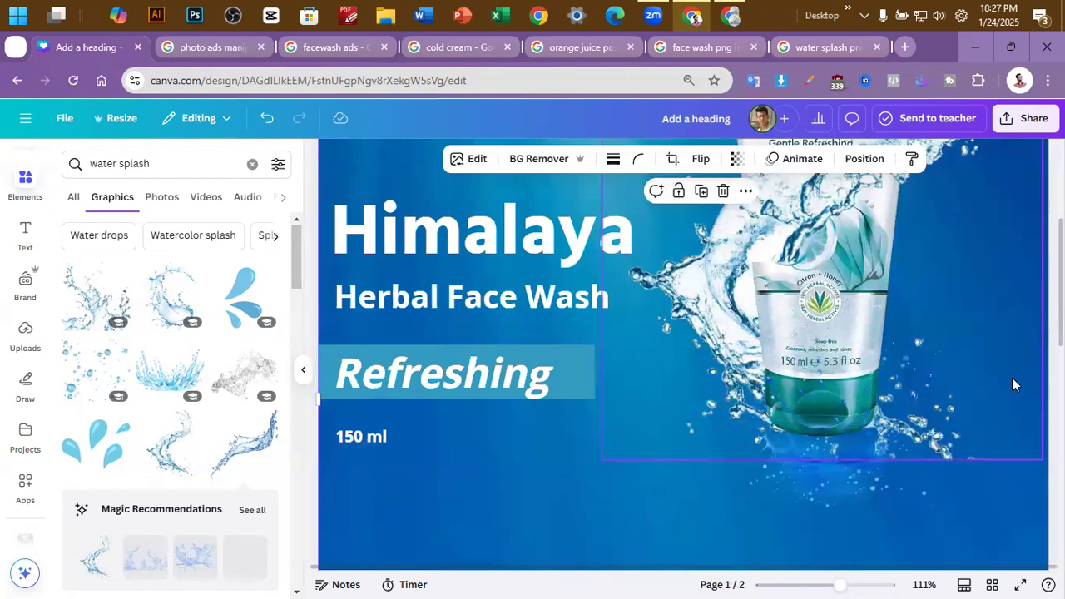
# Shift the blue base splash slightly so it is centred beneath the face wash tube
pyautogui.scroll(-5, 1017, 349)
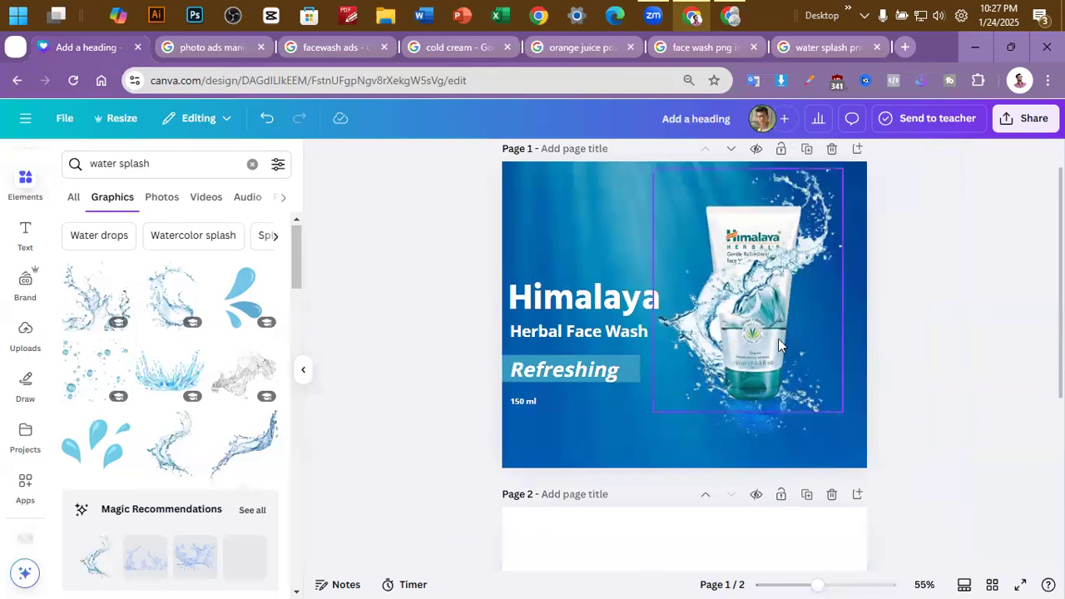
pyautogui.click(754, 408)
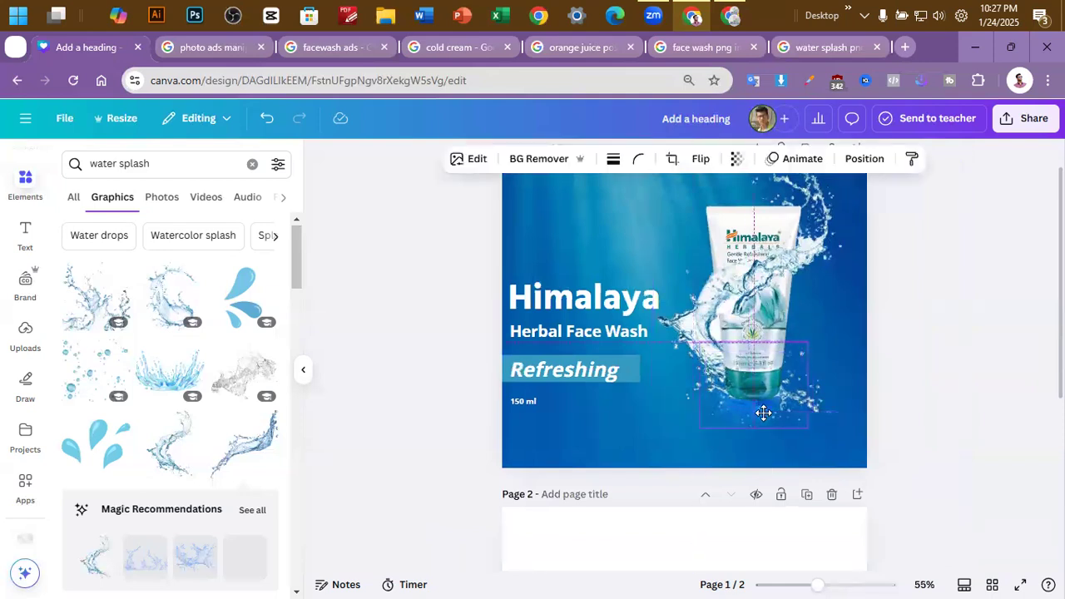
pyautogui.scroll(-1, 930, 316)
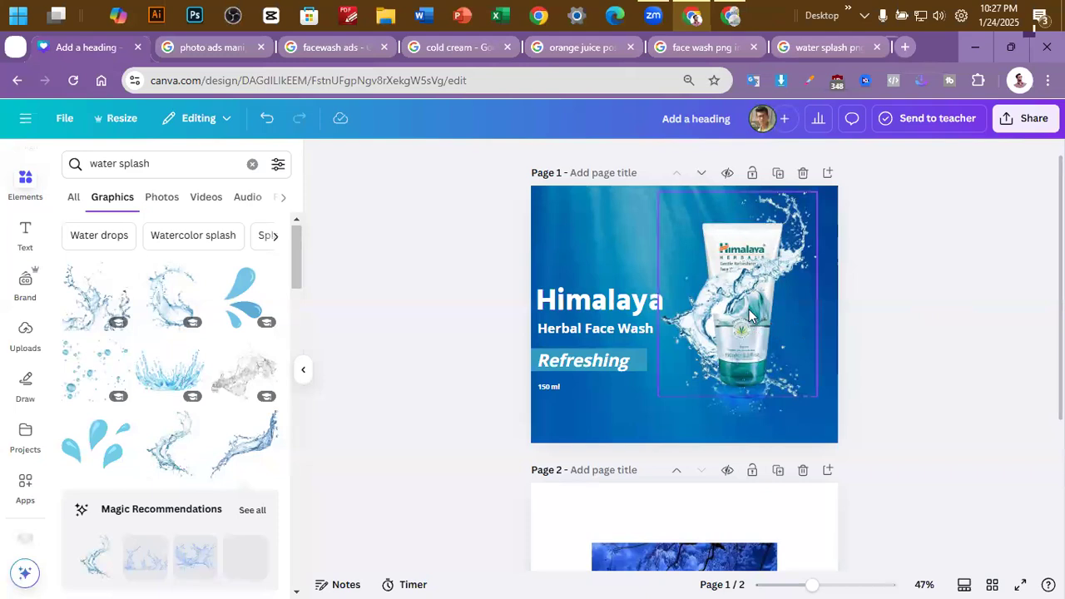
pyautogui.scroll(5, 758, 321)
pyautogui.scroll(-4, 840, 336)
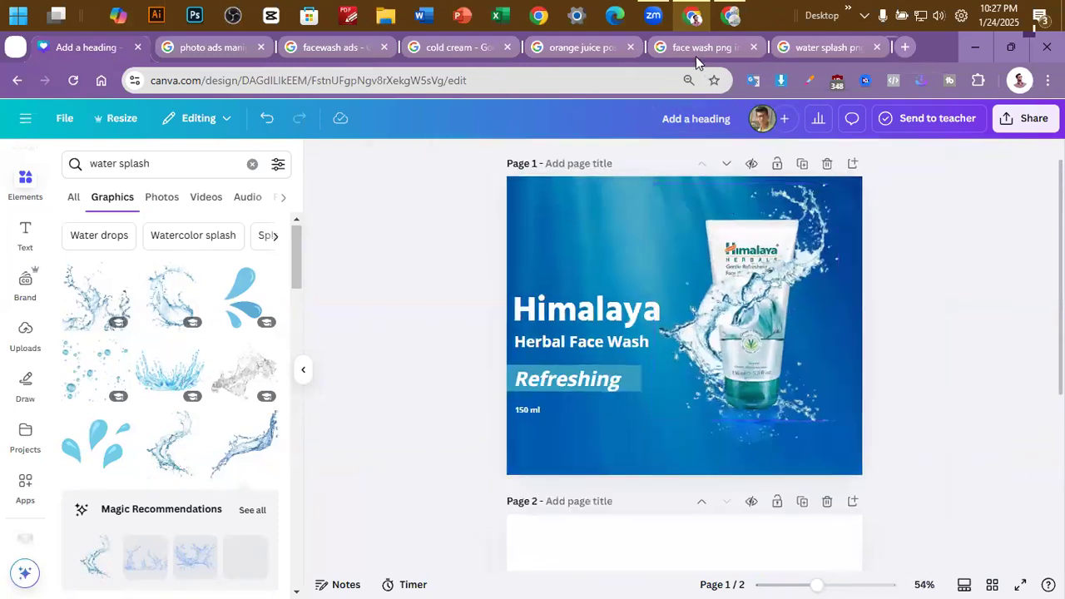
# Switch to the orange juice poster search in the browser, search Google Images for "lemon slice png" and browse the results
pyautogui.click(584, 48)
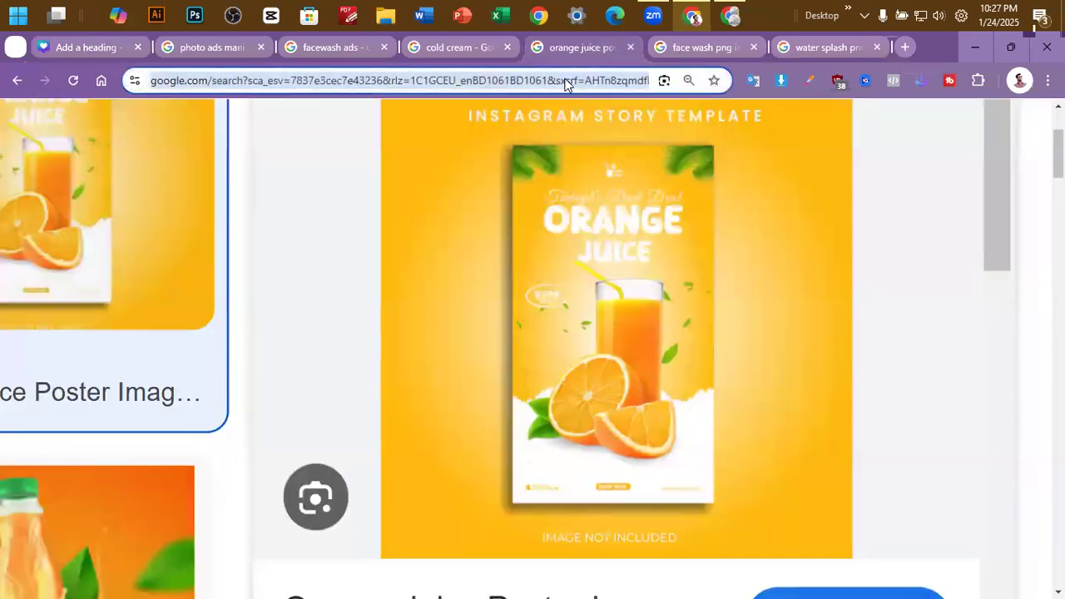
pyautogui.click(565, 84)
pyautogui.write('lemon ')
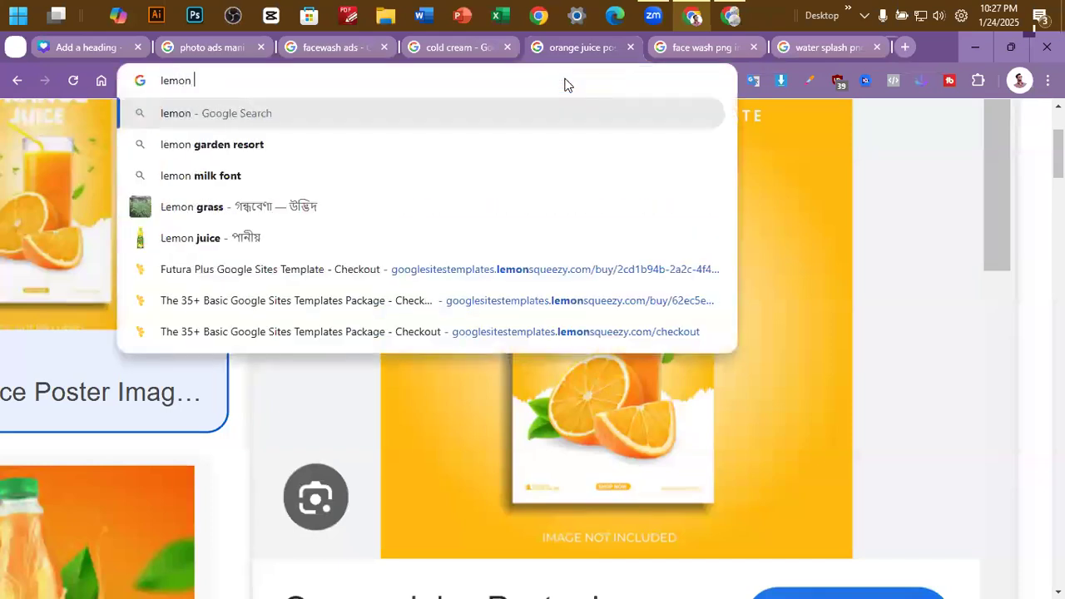
pyautogui.write('slice')
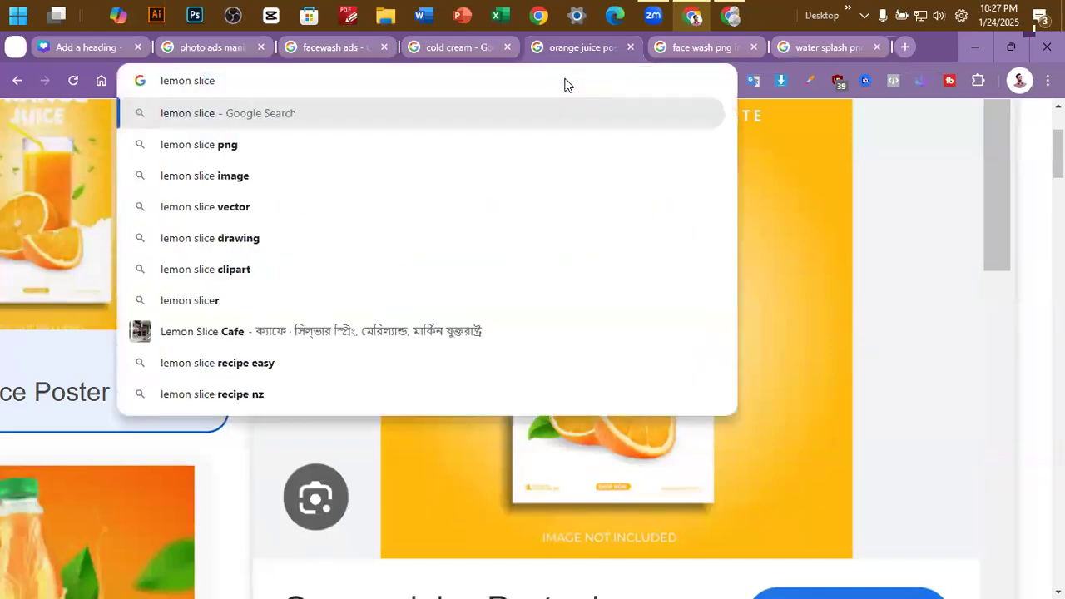
pyautogui.press('Down')
pyautogui.press('Return')
pyautogui.click(208, 181)
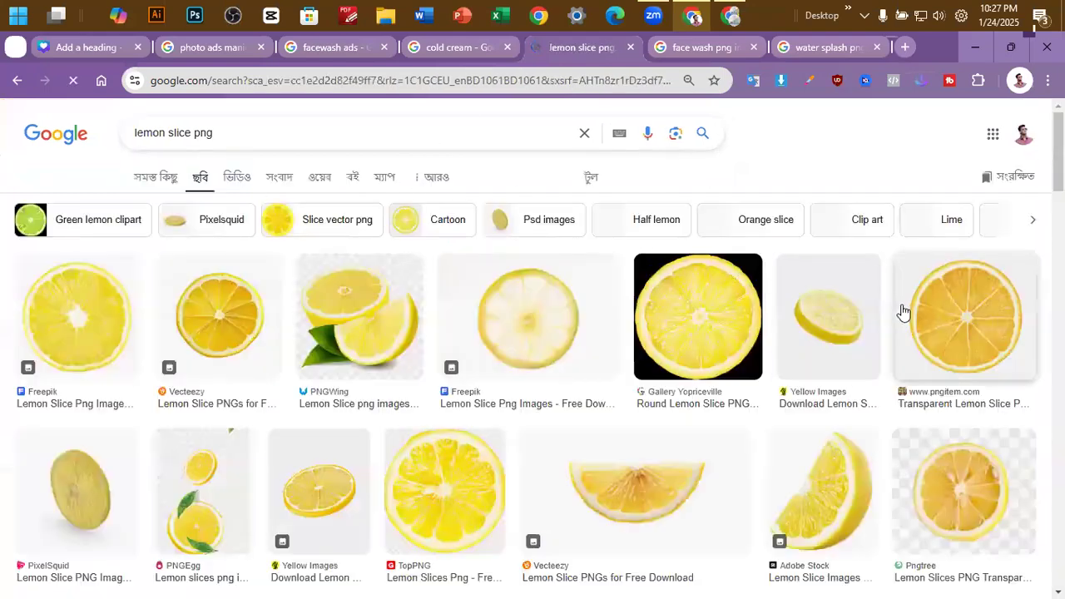
pyautogui.scroll(-2, 400, 354)
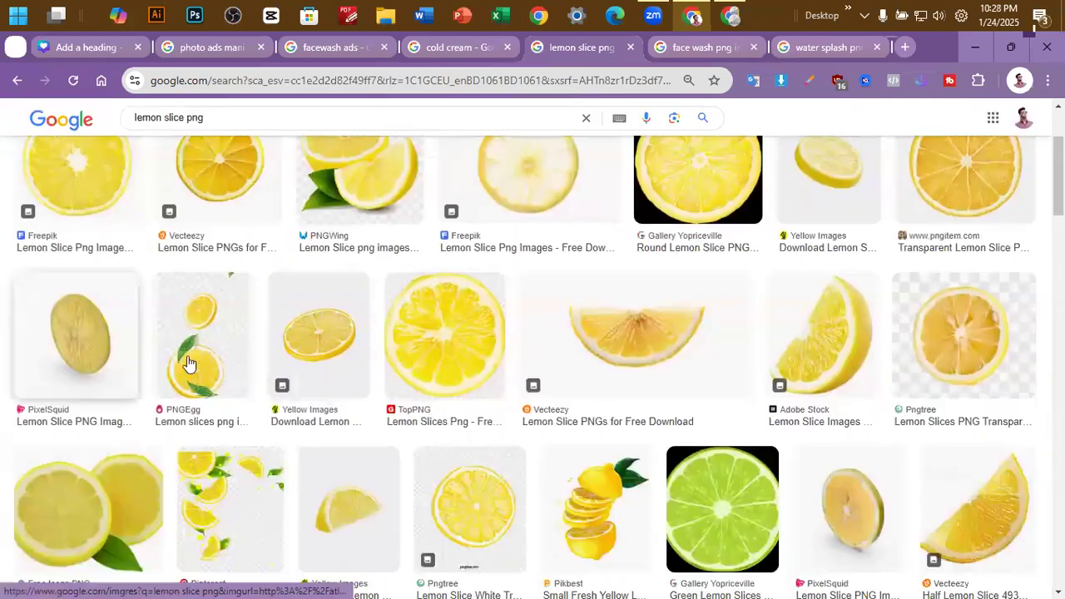
pyautogui.scroll(1, 382, 368)
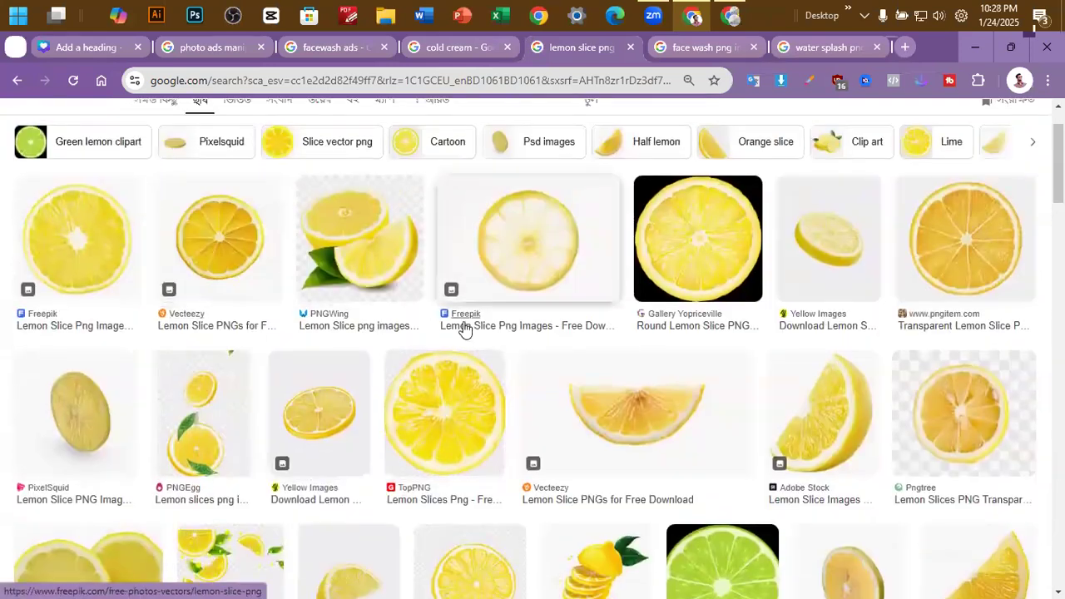
# Copy the round Vecteezy lemon slice image from the search results and paste it into the Canva design on page 1
pyautogui.scroll(1, 225, 296)
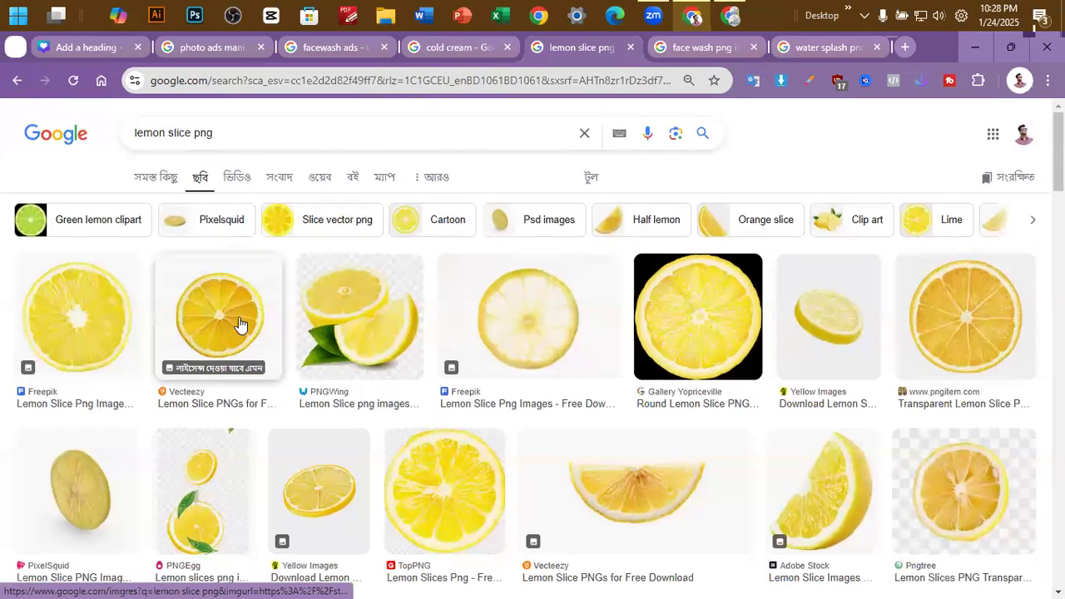
pyautogui.click(242, 305)
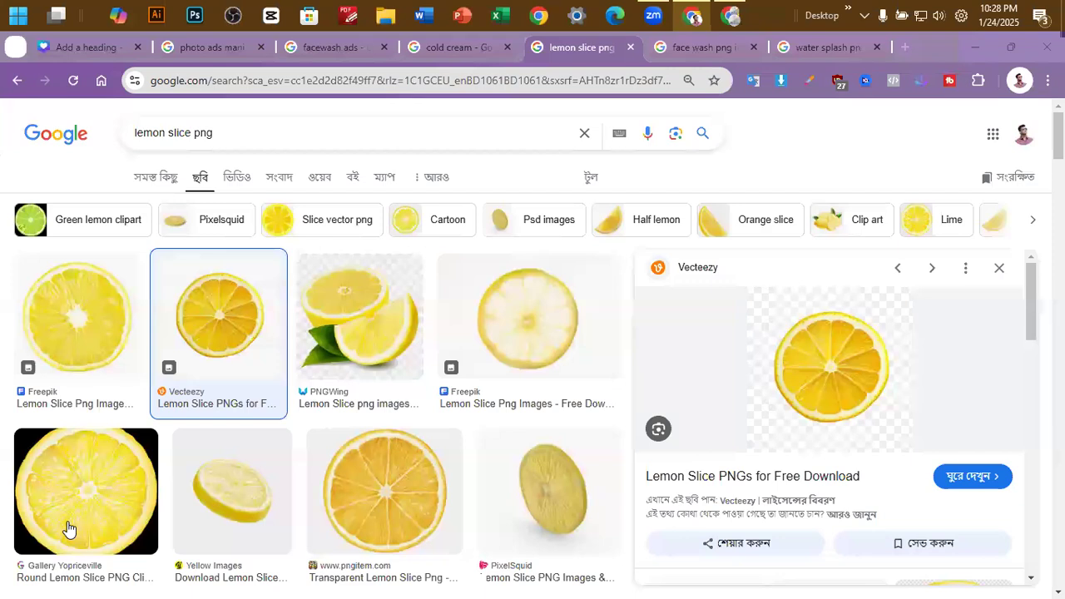
pyautogui.moveTo(813, 353); pyautogui.dragTo(694, 278)
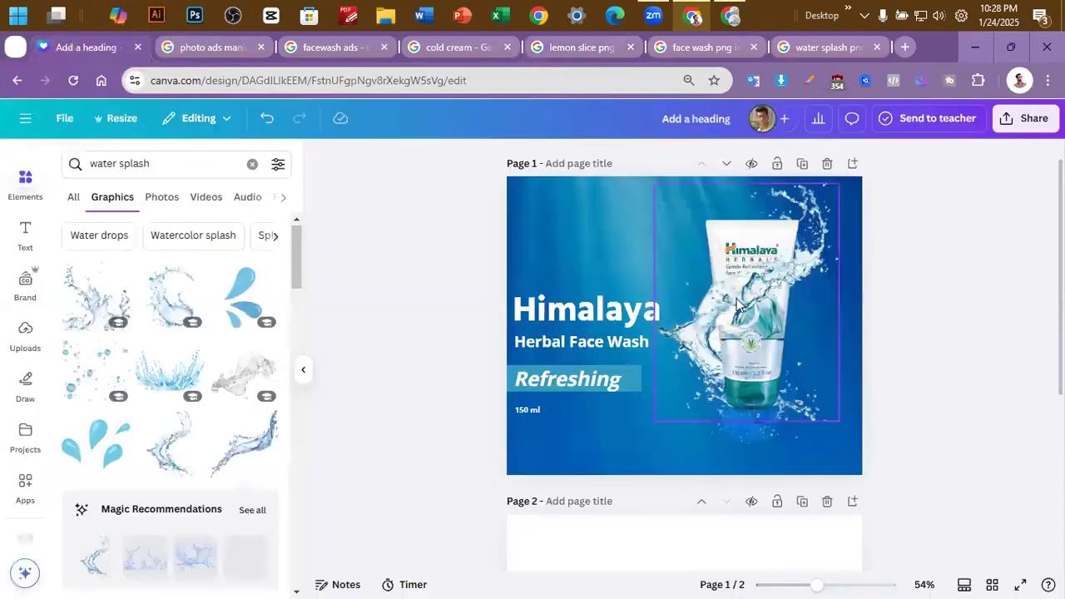
pyautogui.click(590, 46)
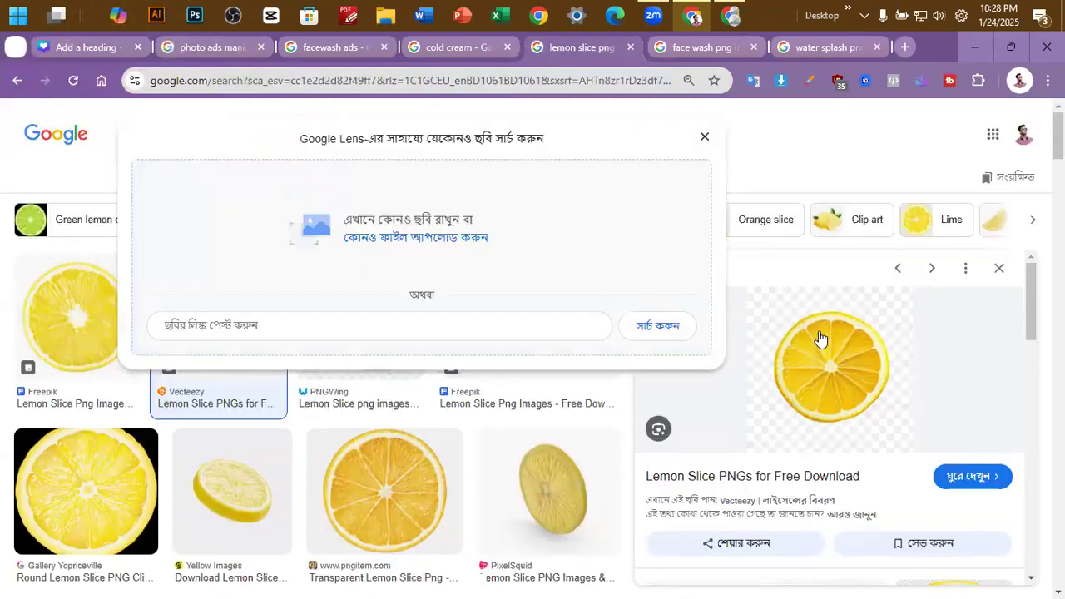
pyautogui.rightClick(827, 343)
pyautogui.click(889, 243)
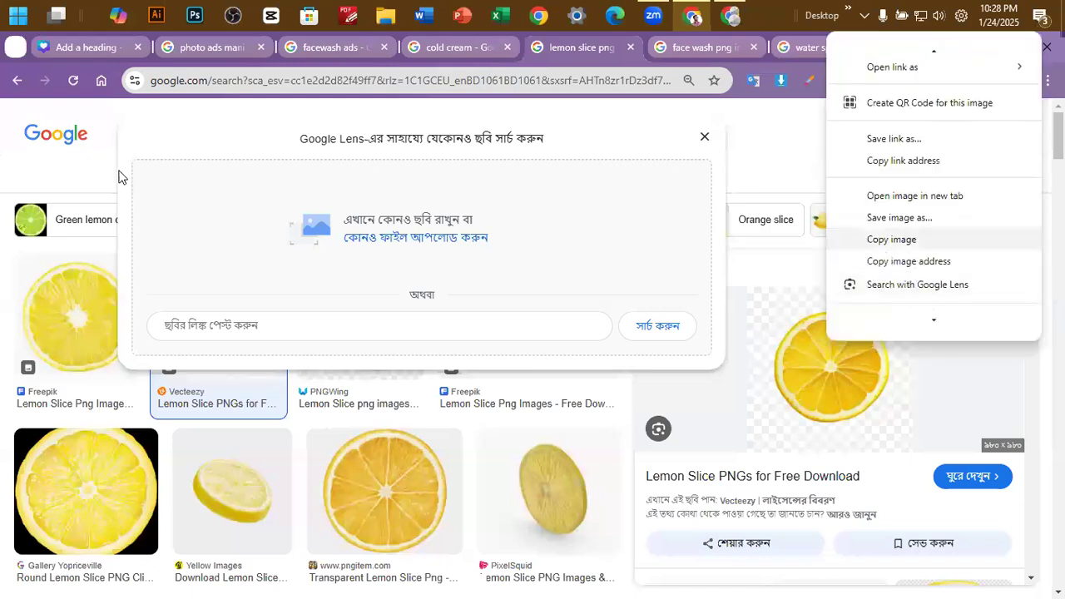
pyautogui.click(80, 44)
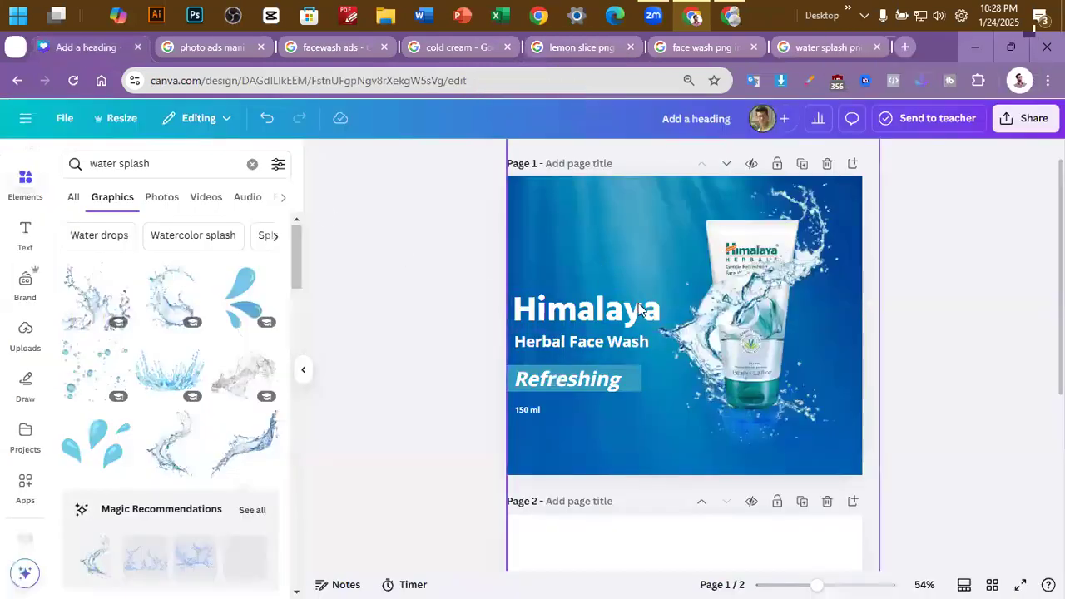
pyautogui.hotkey('ctrl', 'v')
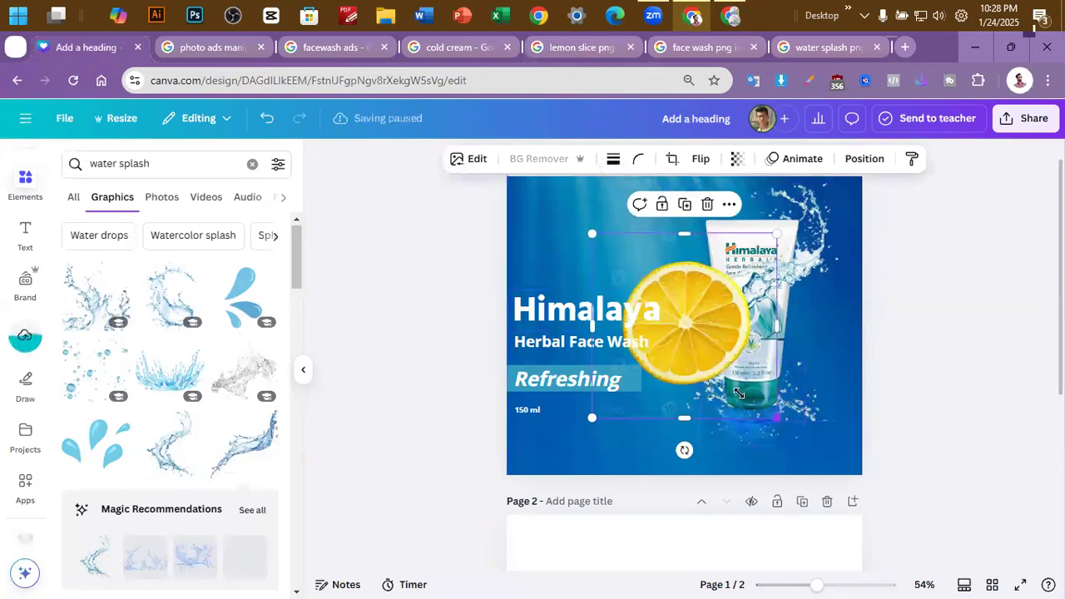
# Shrink the round lemon slice and place it above the Himalaya heading
pyautogui.moveTo(738, 393); pyautogui.dragTo(712, 353)
pyautogui.moveTo(668, 273); pyautogui.dragTo(620, 254)
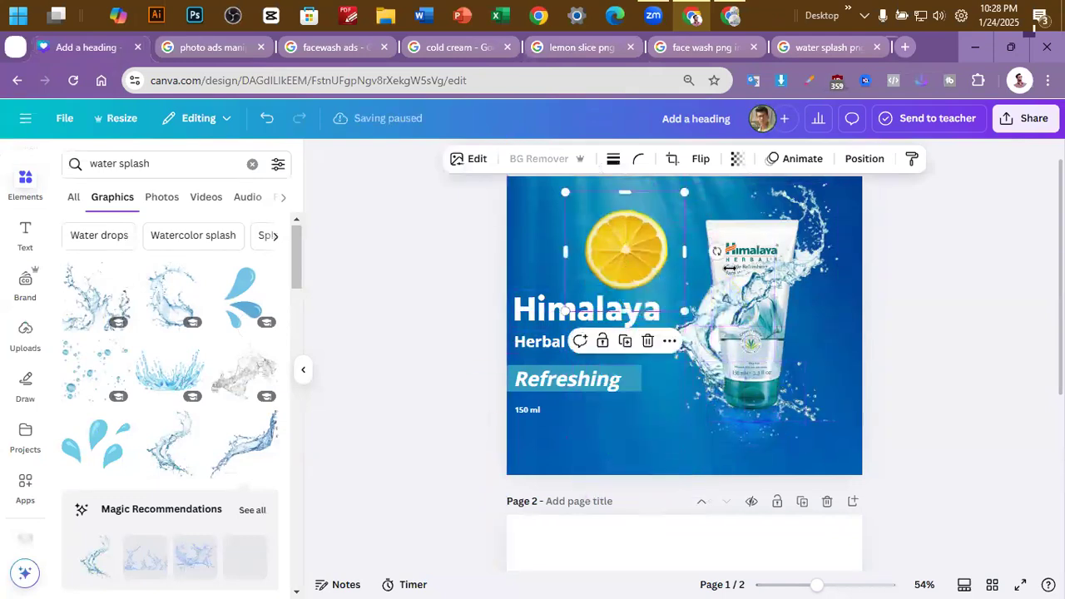
pyautogui.click(412, 299)
# Copy the PNGWing image of cut lemons with leaves from the lemon slice search and paste it over the lower middle of page 1
pyautogui.click(723, 47)
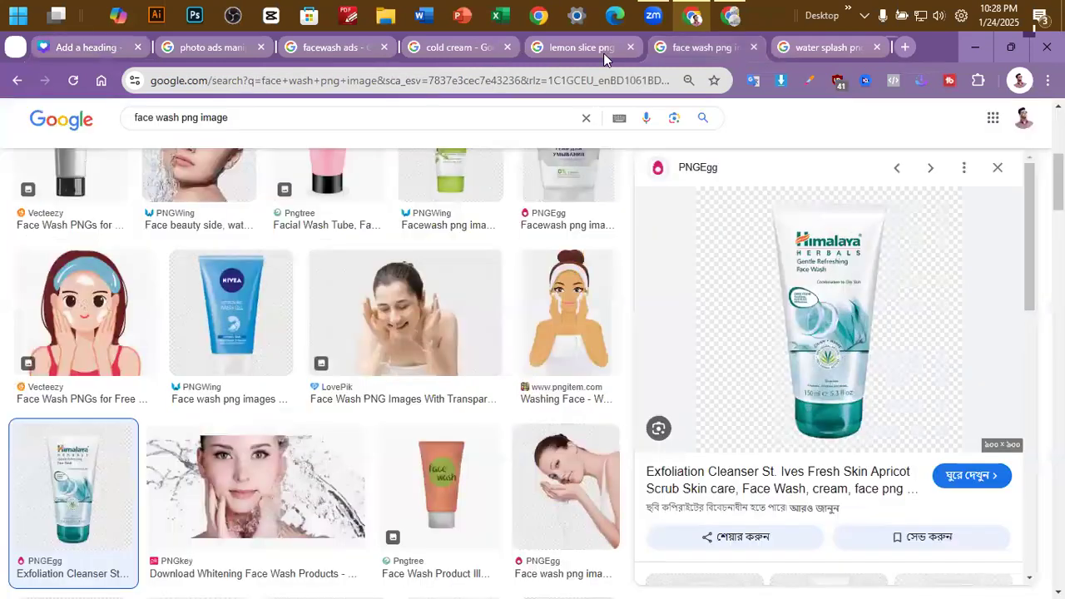
pyautogui.click(583, 47)
pyautogui.click(704, 137)
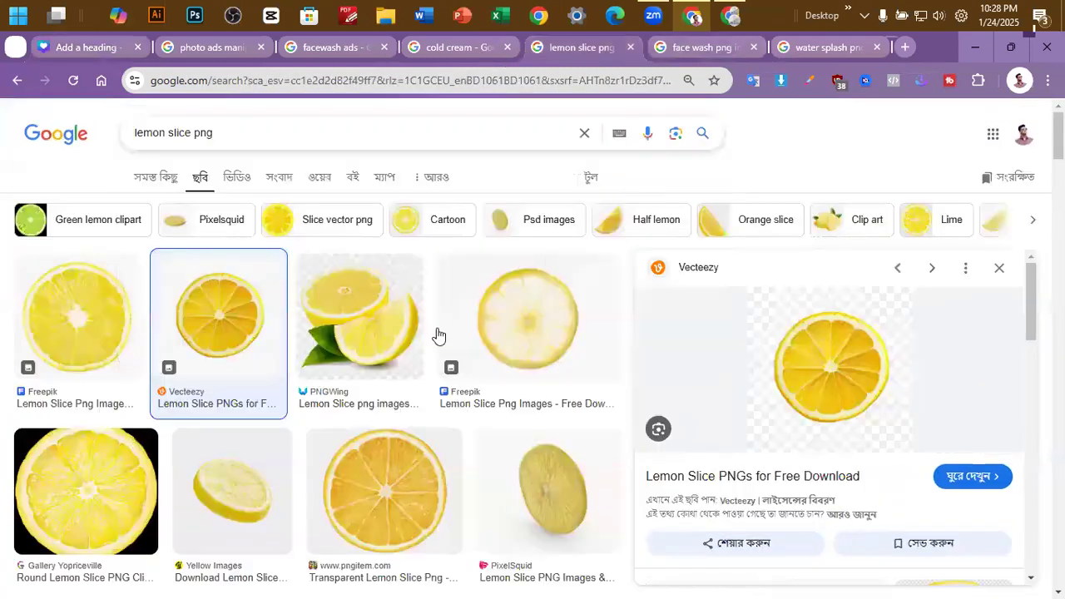
pyautogui.scroll(-4, 438, 335)
pyautogui.scroll(4, 438, 356)
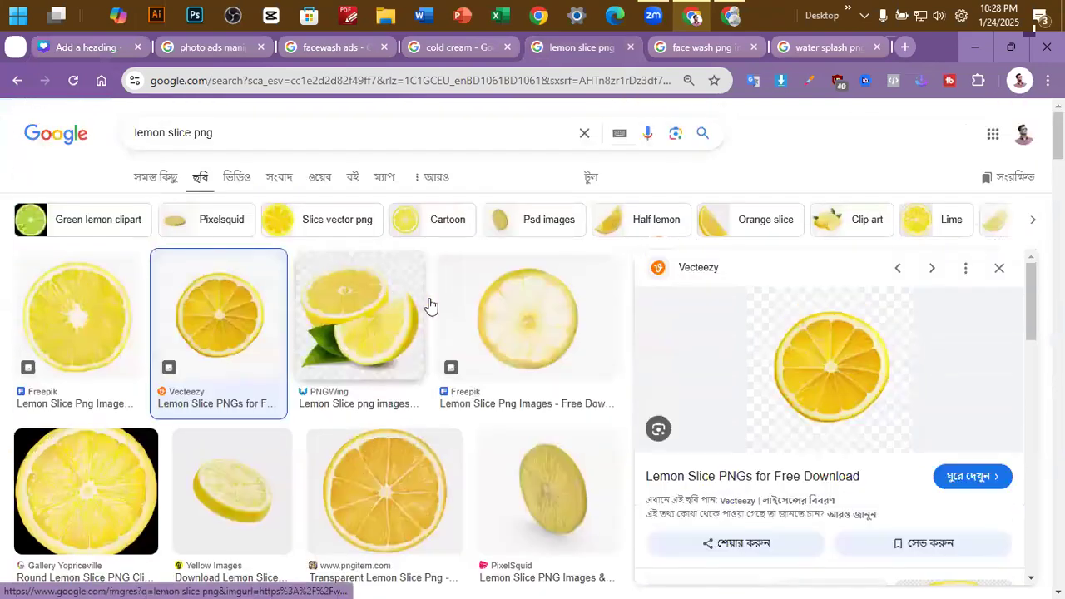
pyautogui.click(421, 308)
pyautogui.rightClick(865, 359)
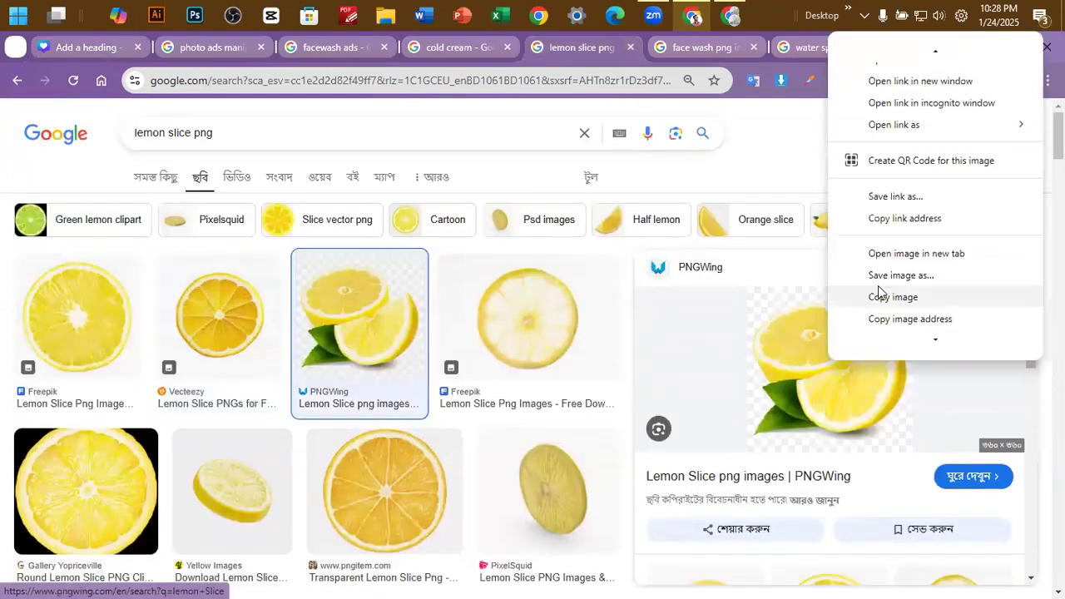
pyautogui.click(881, 298)
pyautogui.click(84, 46)
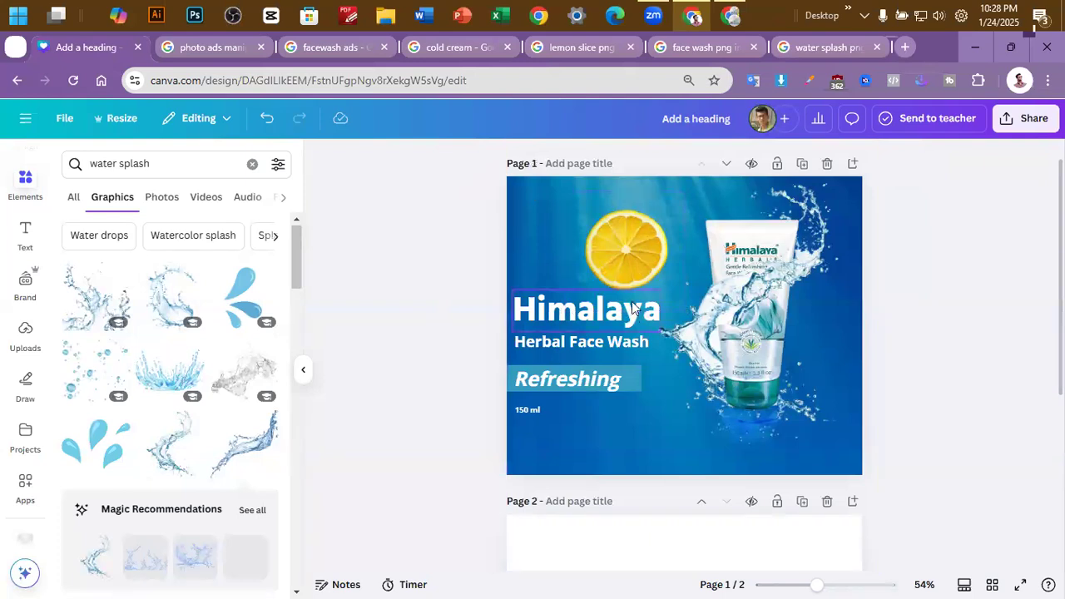
pyautogui.hotkey('ctrl', 'v')
pyautogui.moveTo(707, 391); pyautogui.dragTo(647, 423)
# Remove the background from the round lemon slice image with BG Remover
pyautogui.click(625, 234)
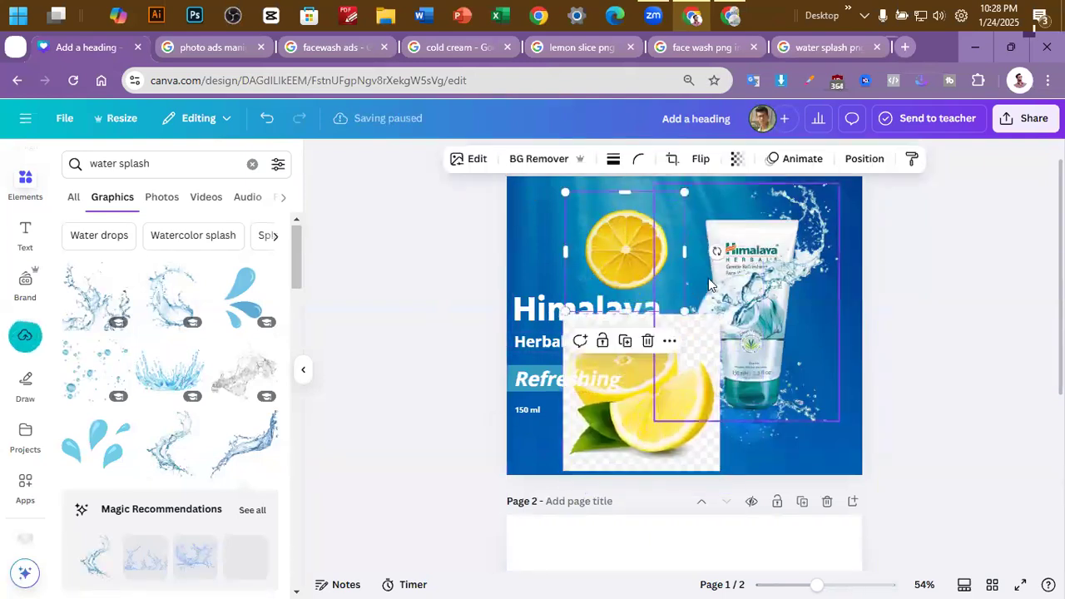
pyautogui.scroll(2, 718, 279)
pyautogui.scroll(4, 718, 278)
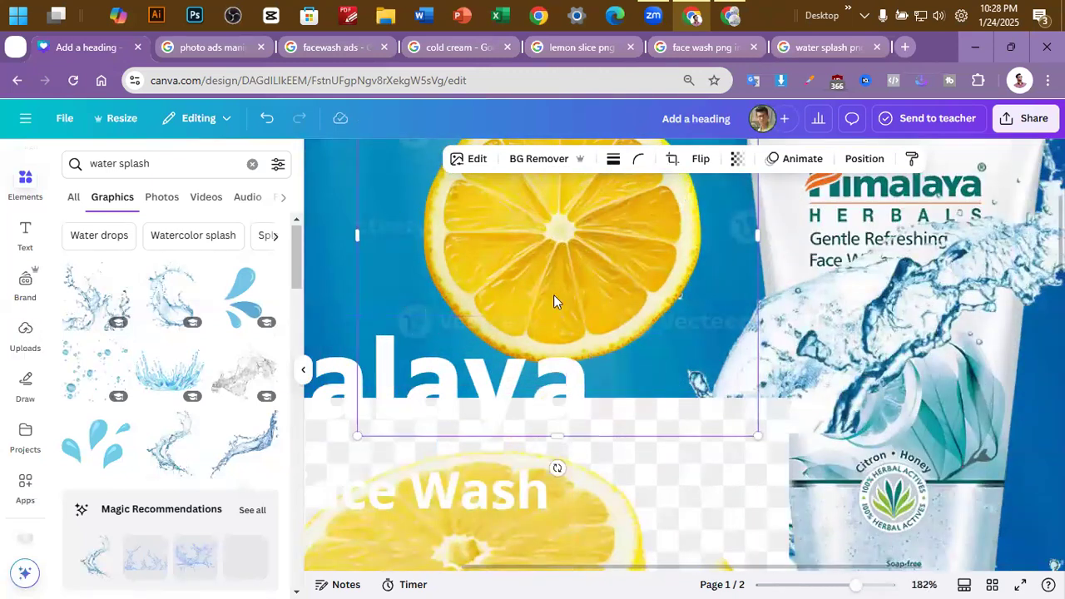
pyautogui.click(549, 162)
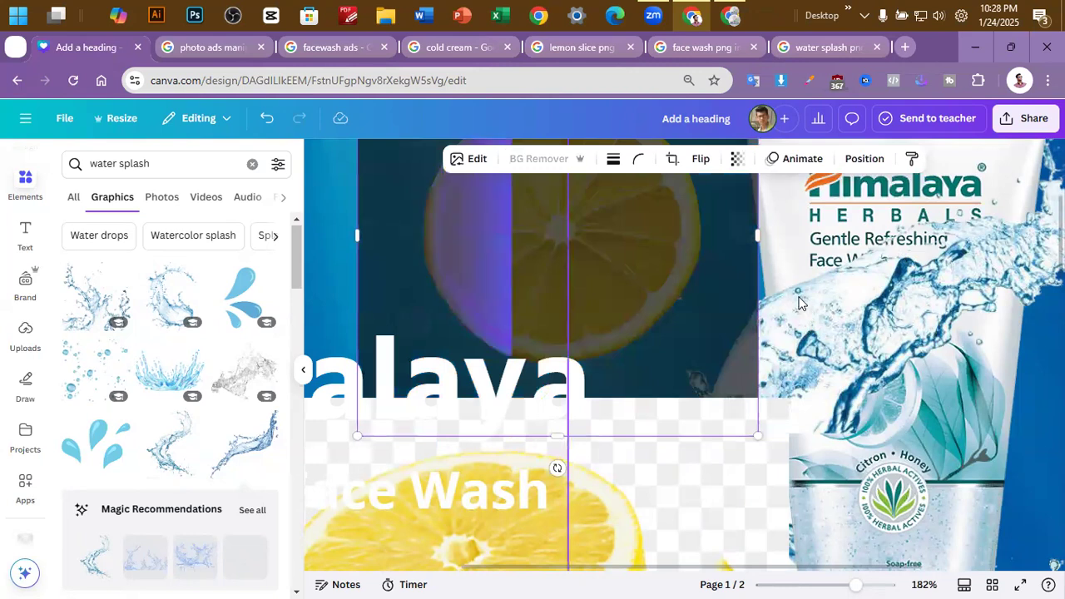
# Remove the checkered background from the image of cut lemons with leaves using BG Remover
pyautogui.scroll(-3, 805, 315)
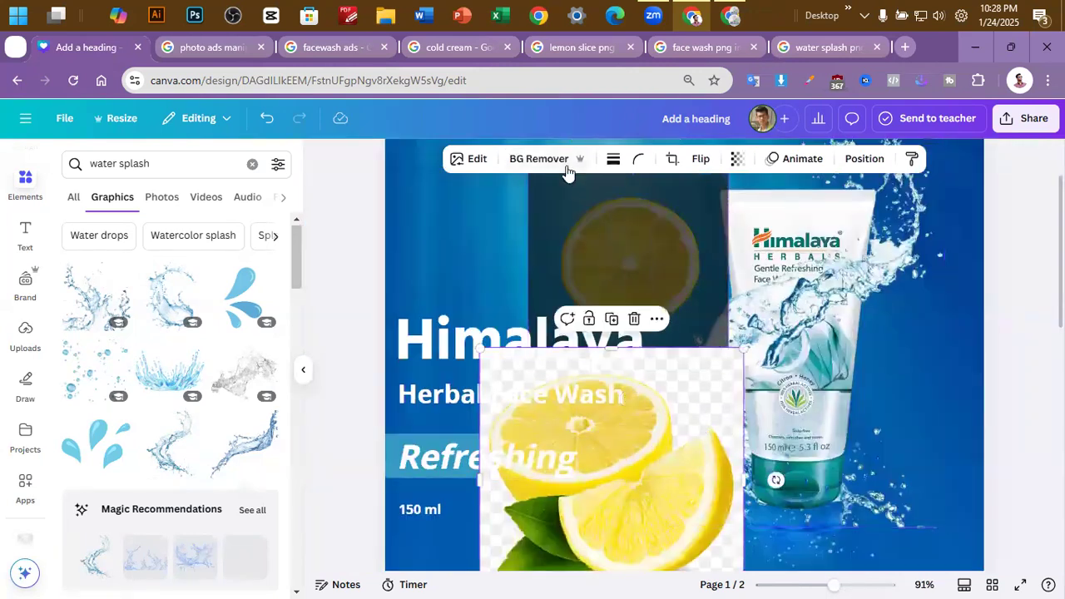
pyautogui.click(566, 165)
pyautogui.scroll(-2, 933, 257)
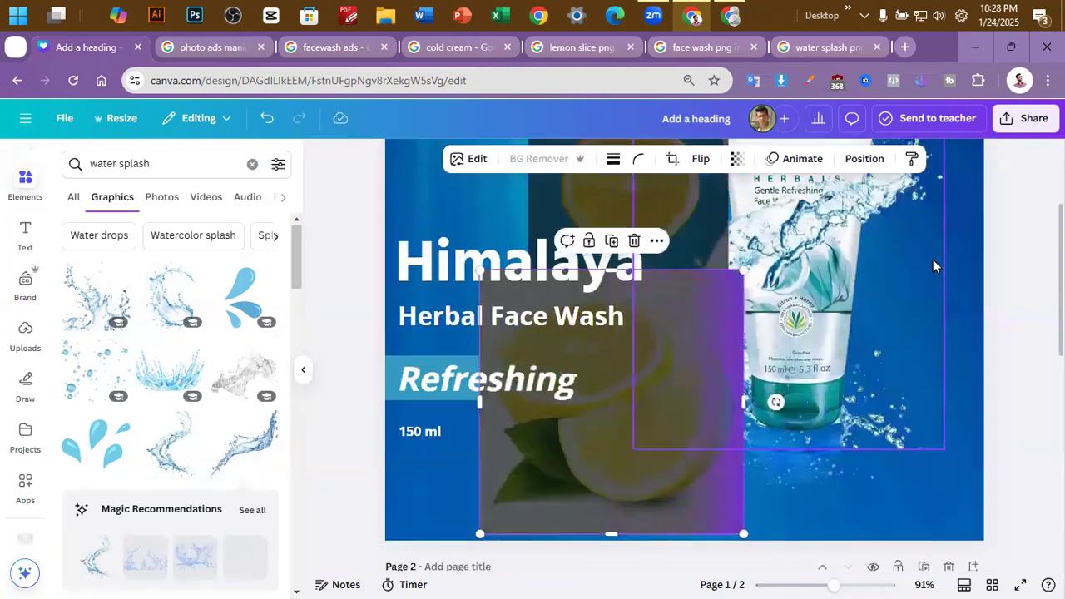
pyautogui.scroll(-1, 933, 259)
pyautogui.scroll(5, 933, 271)
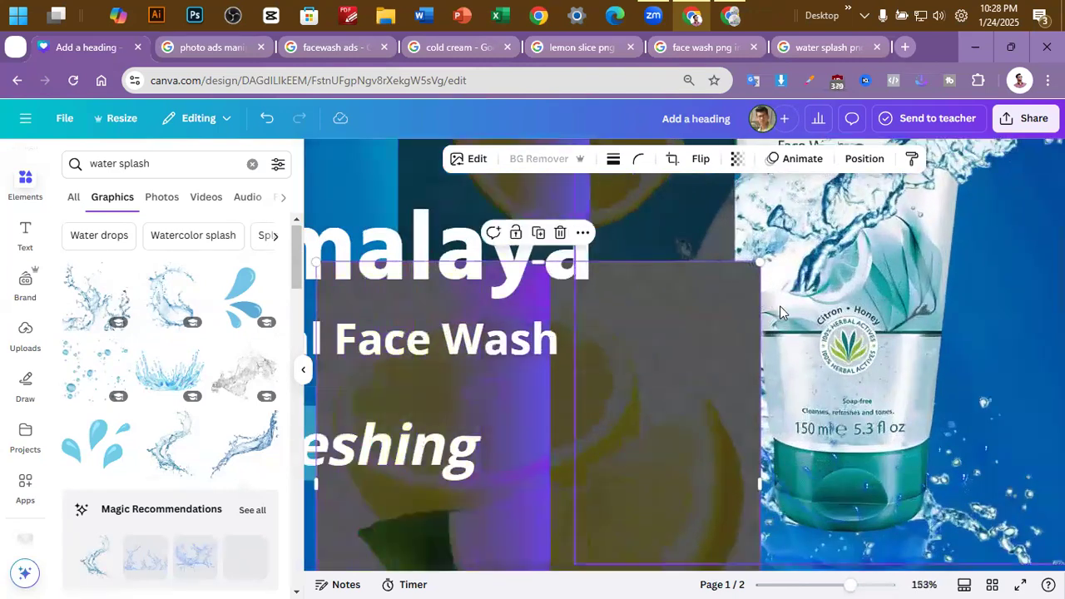
pyautogui.scroll(4, 780, 312)
# Clear the element search, collapse the side panel and move the round lemon slice over the right side of the face wash tube
pyautogui.click(253, 165)
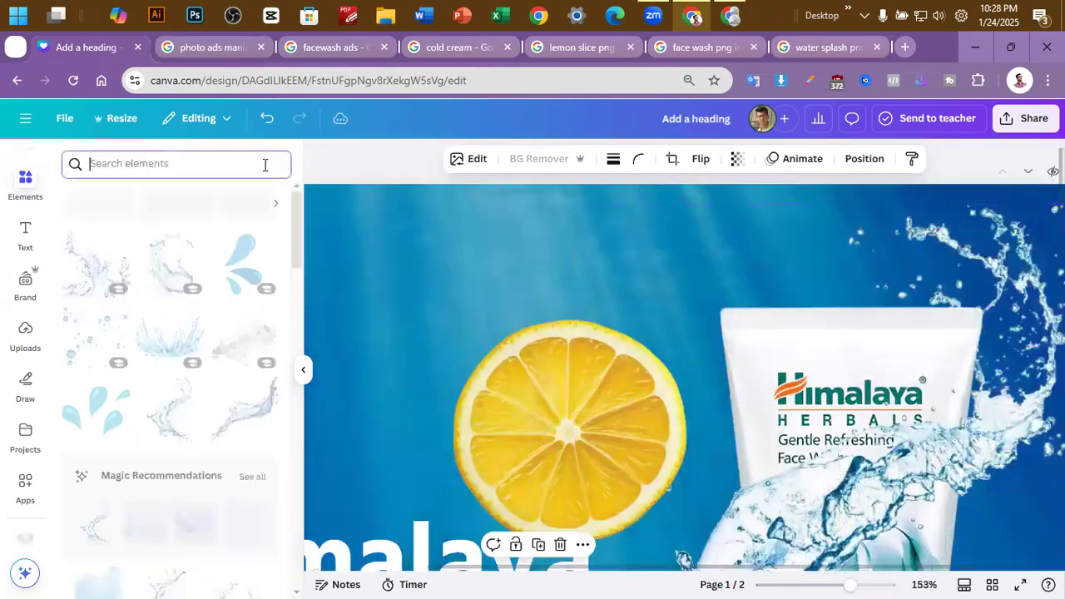
pyautogui.click(299, 372)
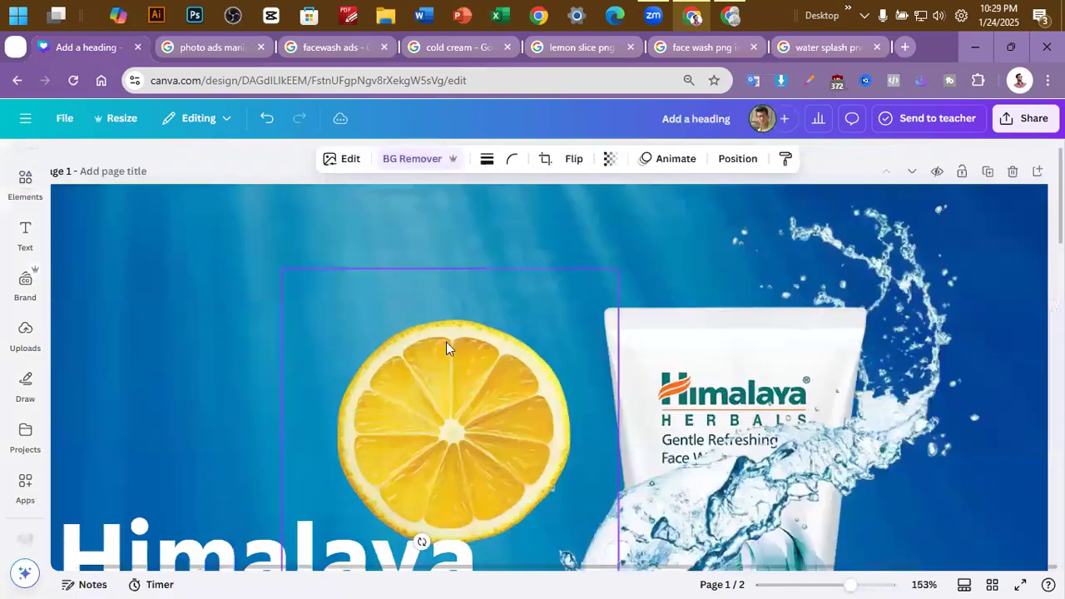
pyautogui.scroll(-1, 501, 342)
pyautogui.scroll(-4, 545, 368)
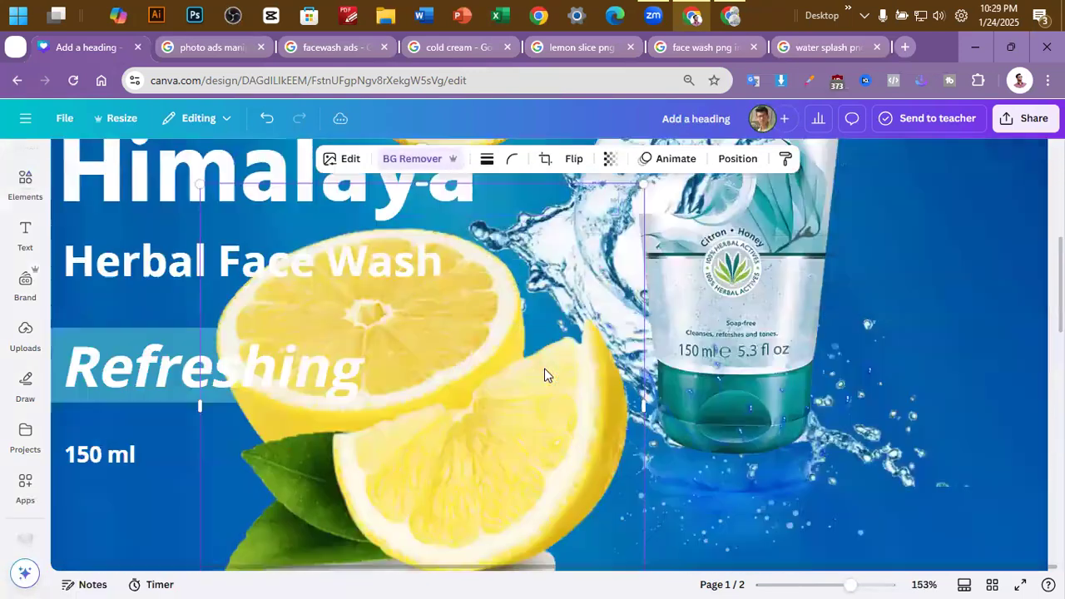
pyautogui.scroll(-5, 811, 321)
pyautogui.moveTo(551, 233); pyautogui.dragTo(712, 303)
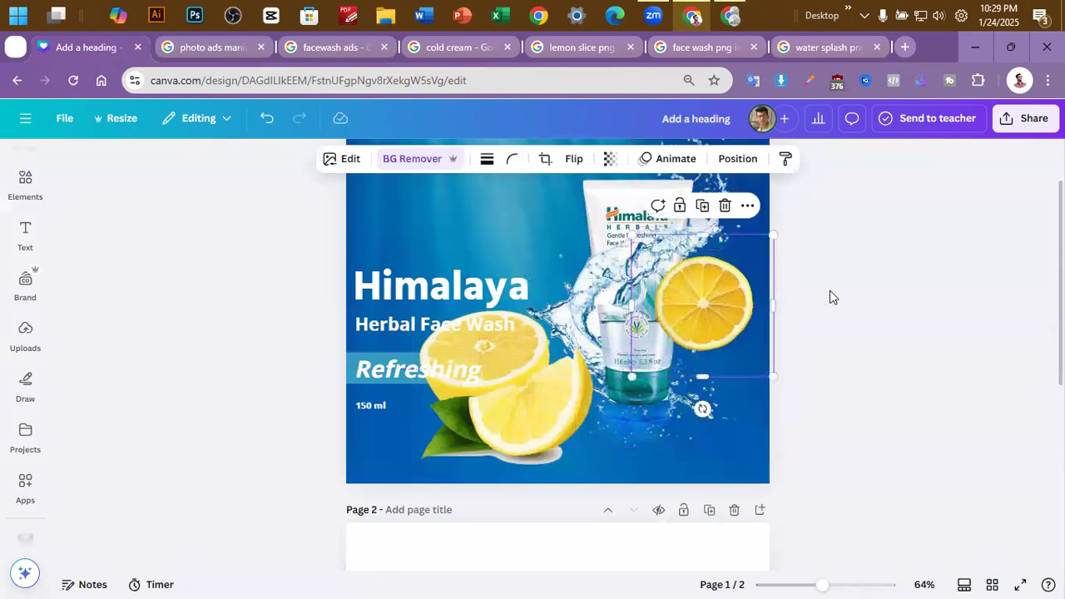
# Open the Duotone effect options for the round lemon slice
pyautogui.scroll(2, 745, 353)
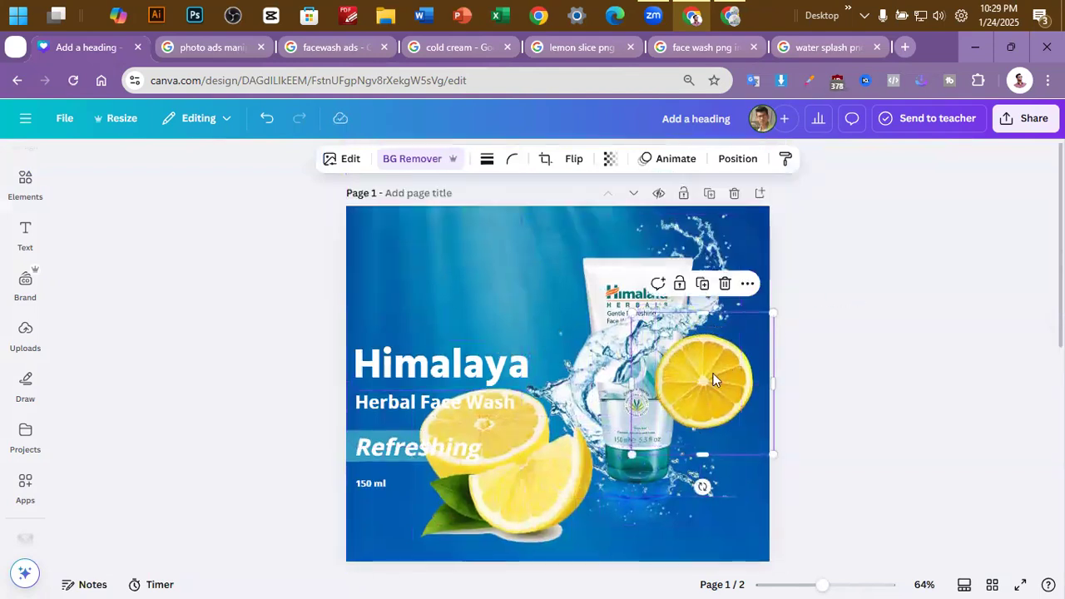
pyautogui.scroll(-2, 441, 303)
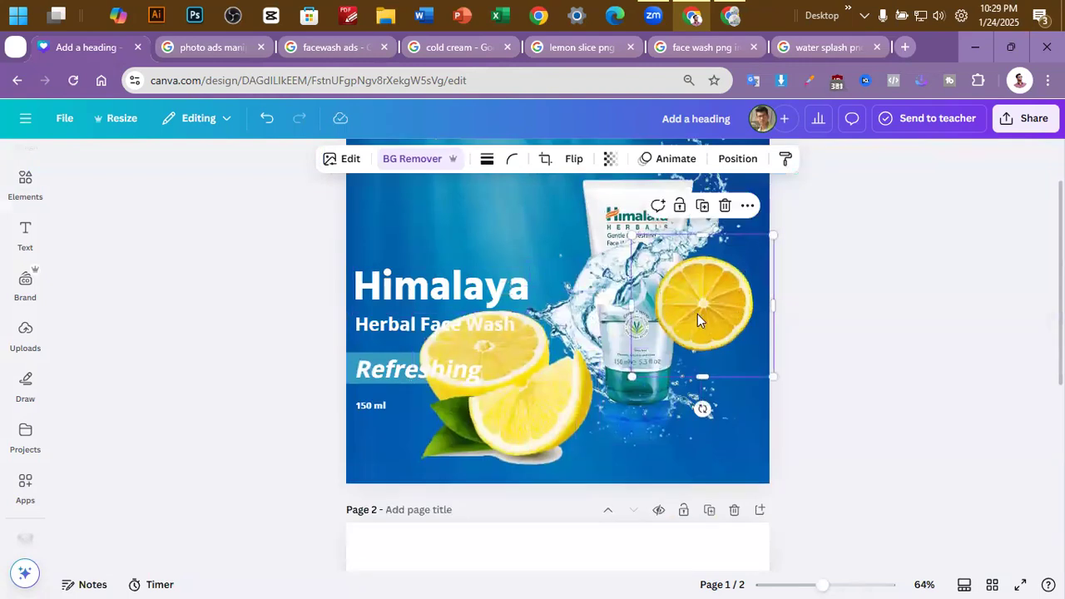
pyautogui.click(347, 171)
pyautogui.scroll(-2, 238, 433)
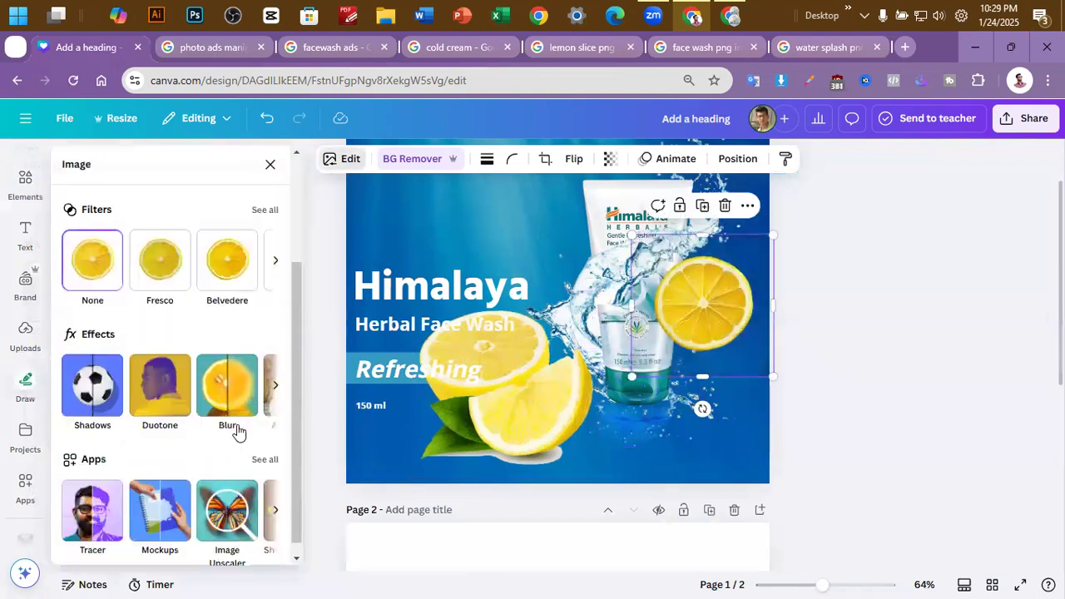
pyautogui.click(162, 384)
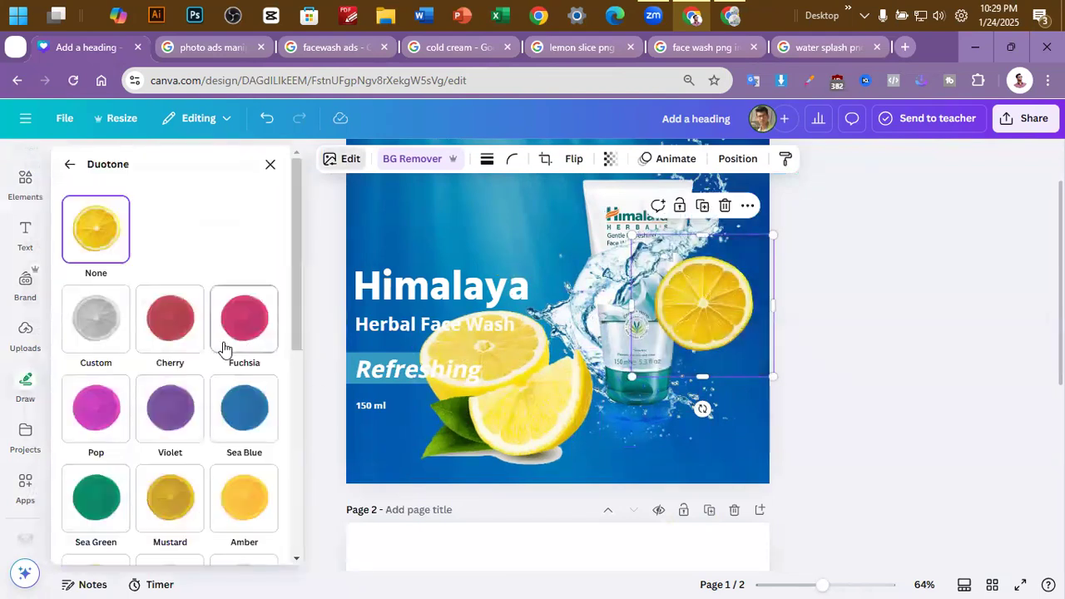
pyautogui.scroll(-2, 166, 399)
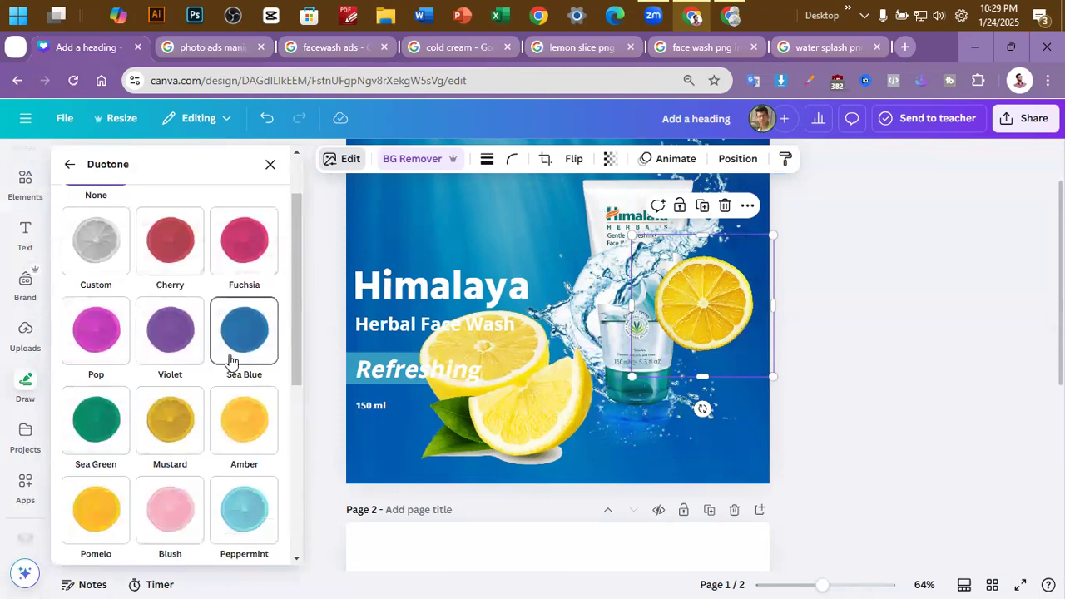
pyautogui.scroll(-2, 216, 425)
# Apply the Peppermint duotone to the round lemon slice and change its highlights colour to #5CF9FE
pyautogui.click(236, 408)
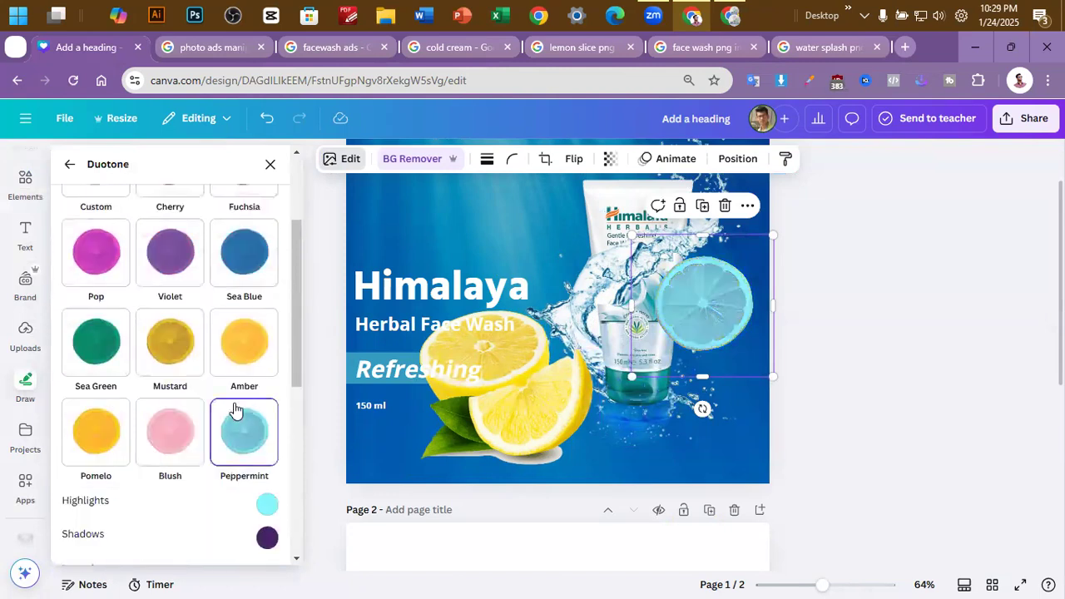
pyautogui.scroll(-5, 166, 417)
pyautogui.click(267, 271)
pyautogui.moveTo(341, 320); pyautogui.dragTo(479, 302)
pyautogui.moveTo(379, 359); pyautogui.dragTo(396, 302)
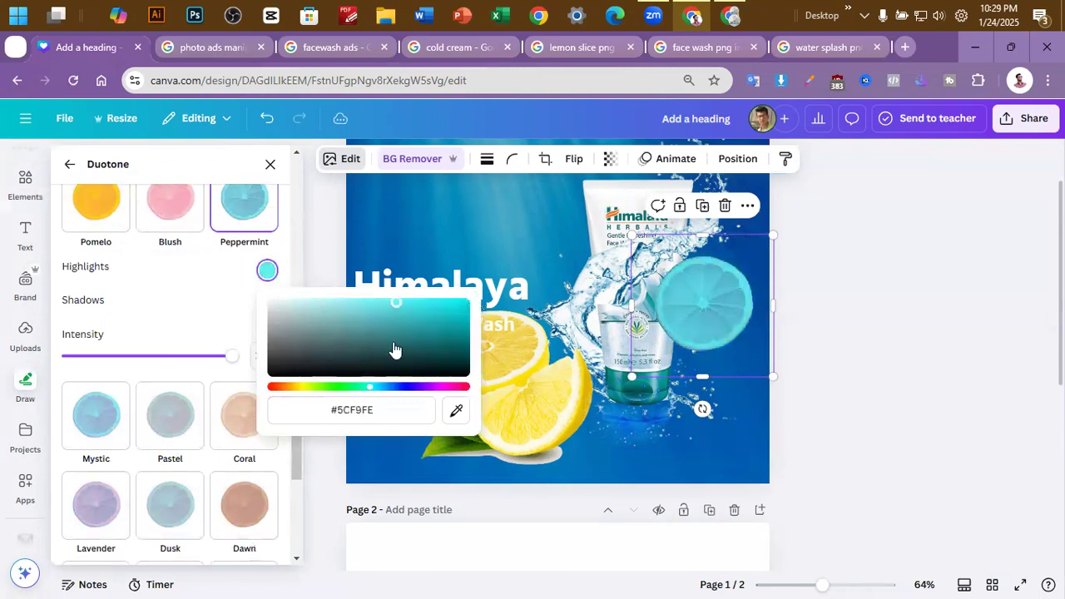
# Set the duotone shadows colour to #C39DE7 and replace it with a colour sampled from the artwork beside the tube
pyautogui.click(230, 350)
pyautogui.click(267, 303)
pyautogui.moveTo(392, 369); pyautogui.dragTo(333, 339)
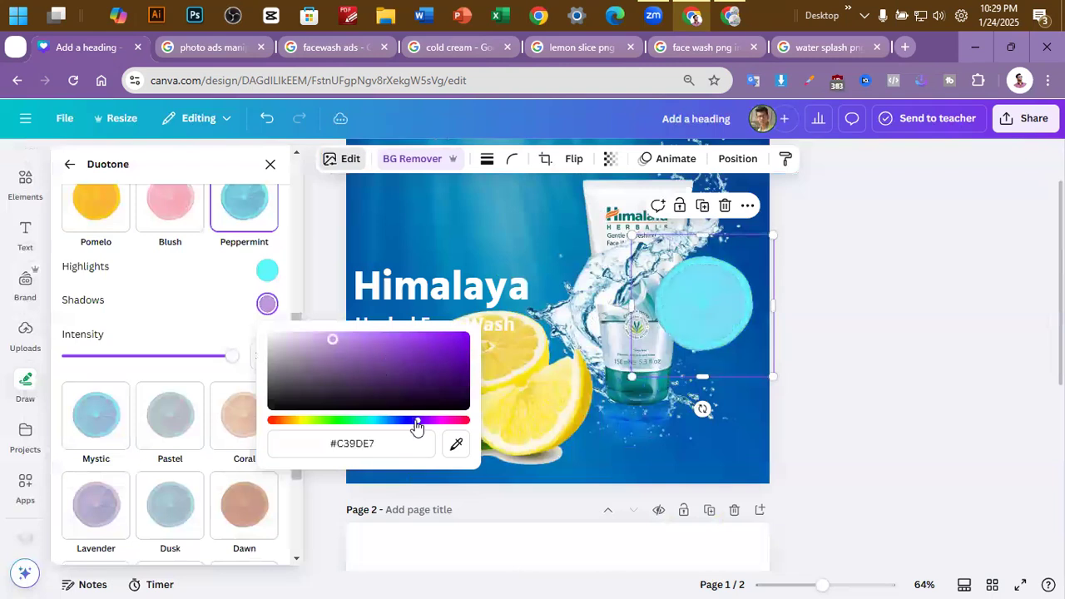
pyautogui.click(457, 443)
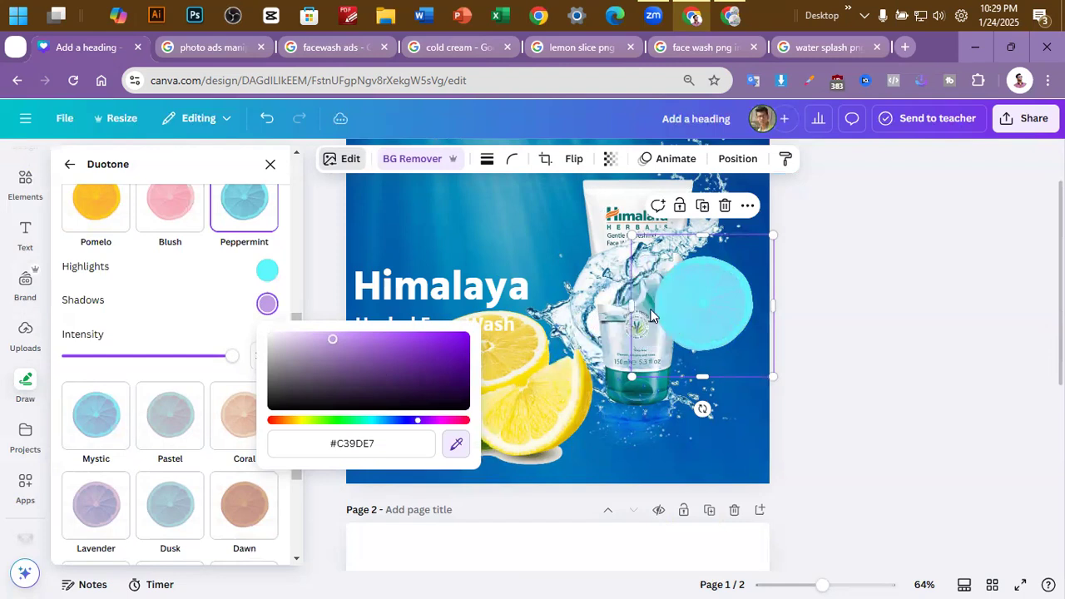
pyautogui.click(653, 311)
# Lighten the duotone highlights to #95ECEF and replace them with the blue #38A6C7 sampled from the underwater background
pyautogui.click(267, 271)
pyautogui.moveTo(404, 326); pyautogui.dragTo(343, 303)
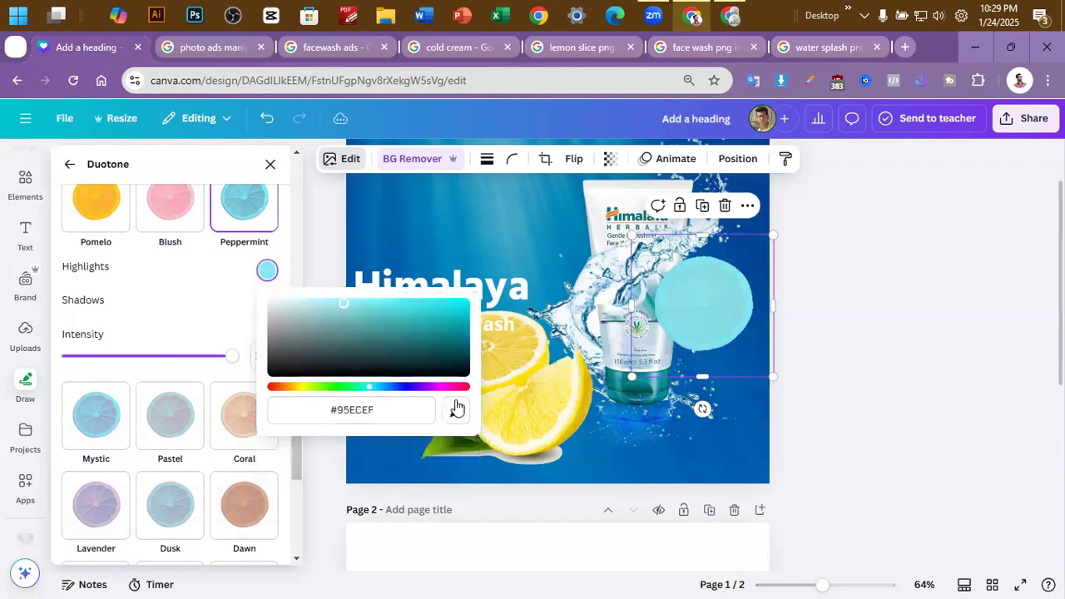
pyautogui.click(491, 227)
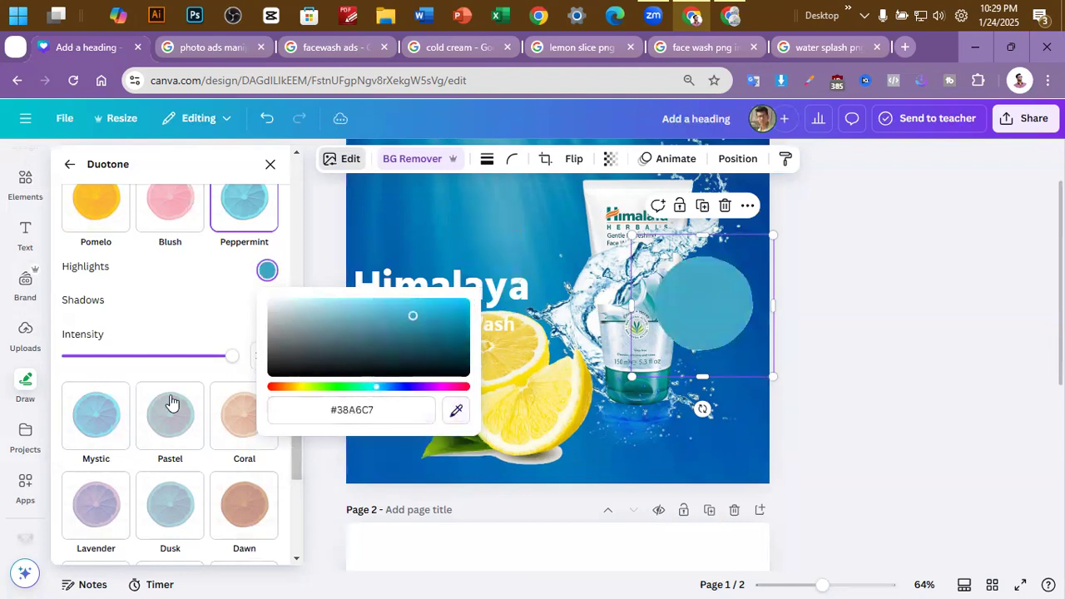
# Switch the round lemon slice's duotone effect to the Blush preset
pyautogui.click(166, 302)
pyautogui.scroll(1, 166, 302)
pyautogui.click(162, 298)
pyautogui.scroll(-1, 208, 361)
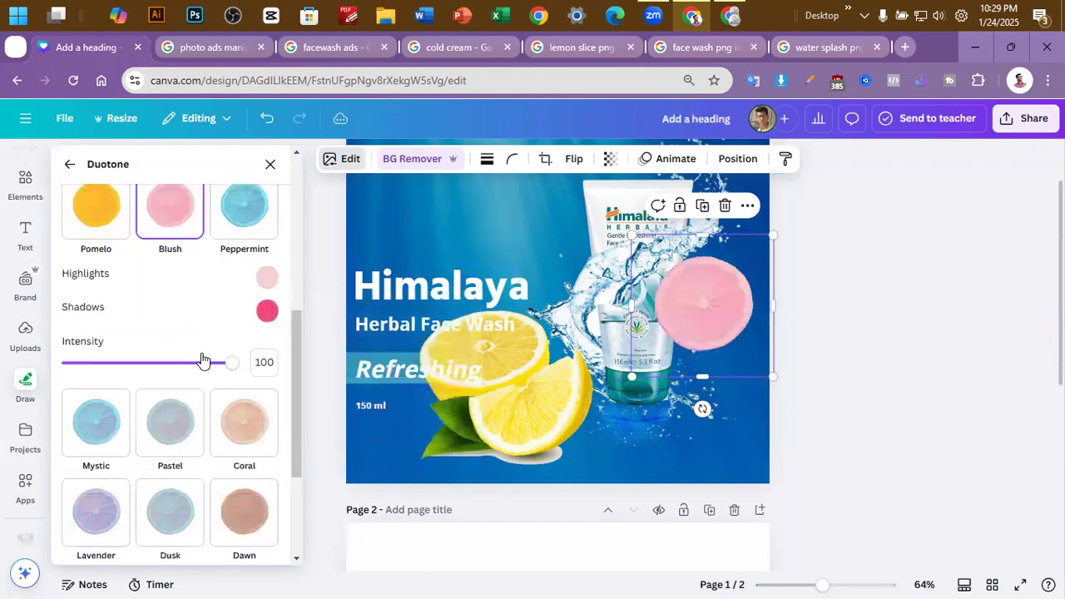
# Try the Pastel duotone on the round lemon slice with its intensity lowered to 51
pyautogui.click(182, 423)
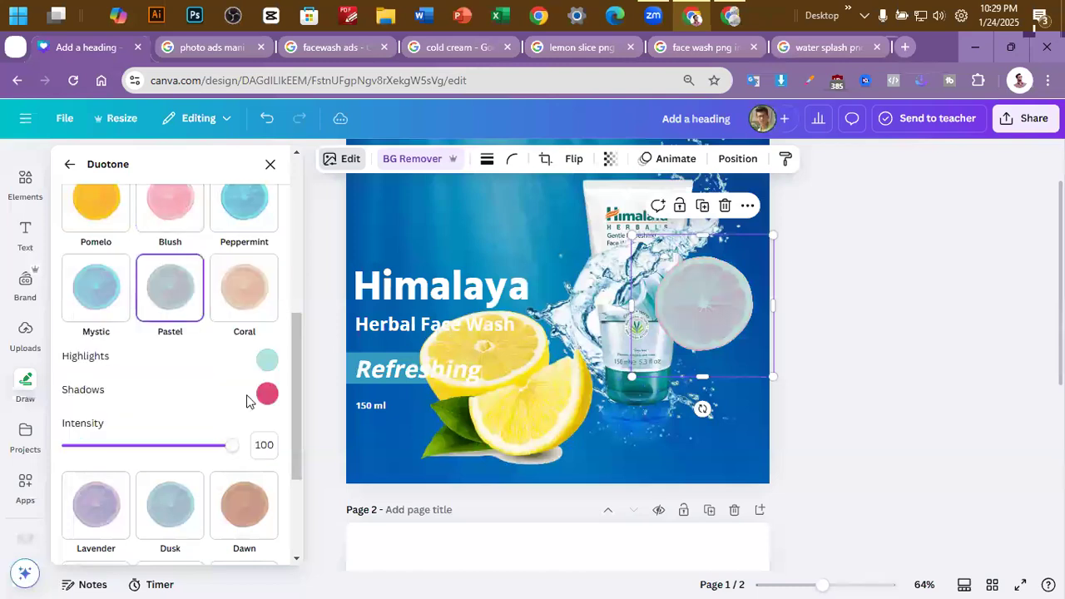
pyautogui.moveTo(233, 452); pyautogui.dragTo(154, 458)
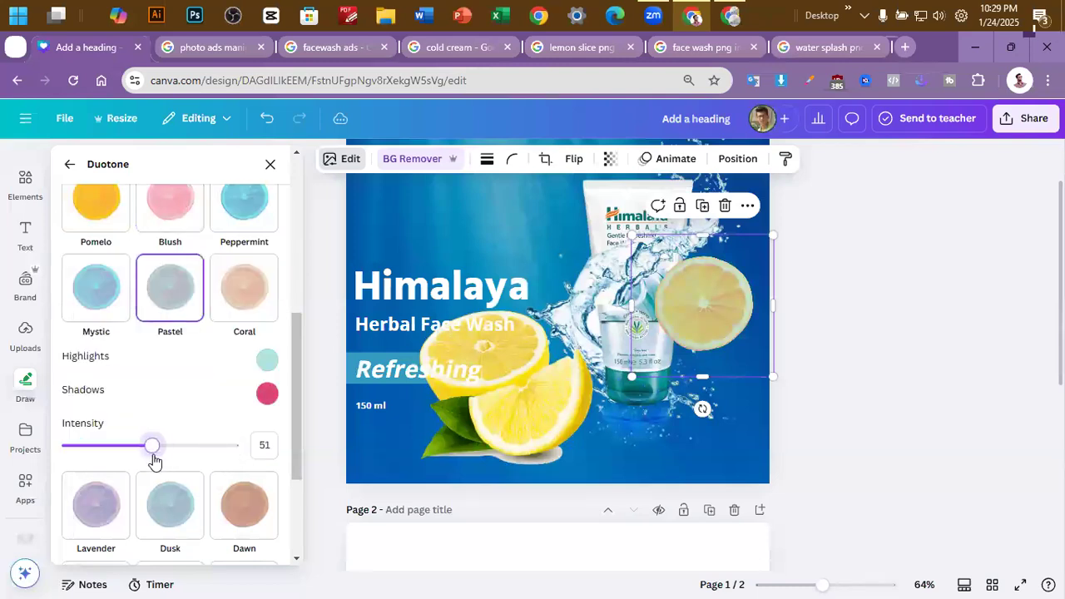
# Apply the Peppermint duotone to the round lemon slice and set its intensity to 46
pyautogui.scroll(2, 175, 308)
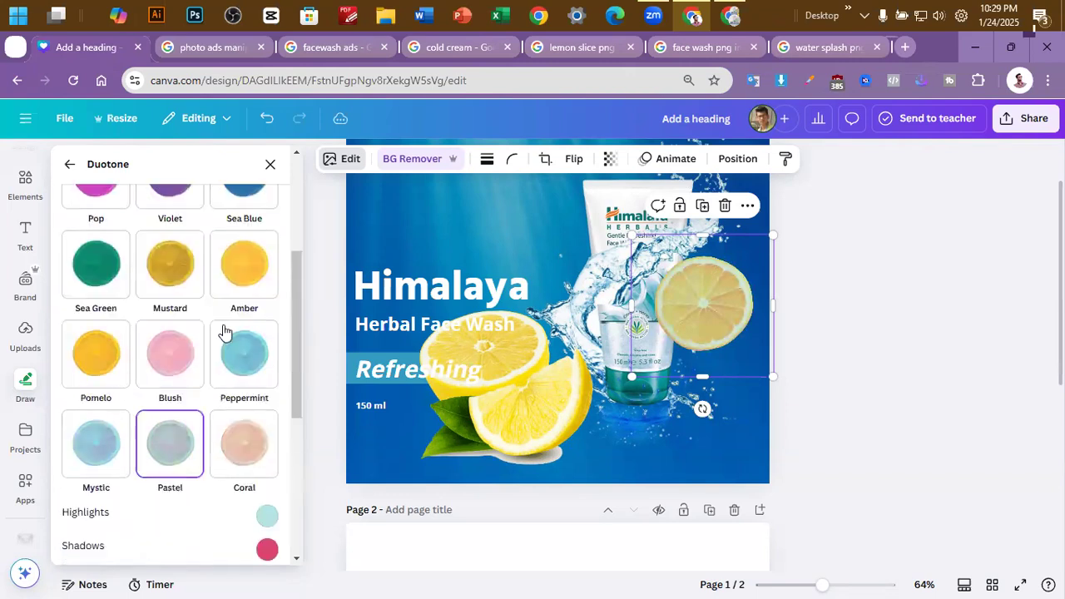
pyautogui.click(241, 397)
pyautogui.scroll(-2, 229, 467)
pyautogui.moveTo(232, 433); pyautogui.dragTo(189, 443)
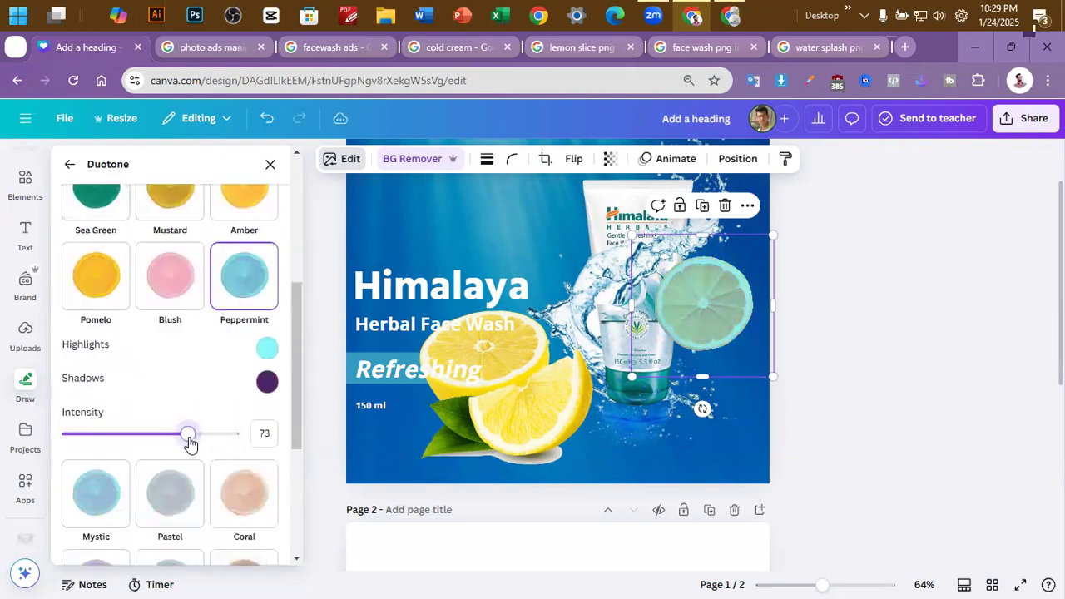
pyautogui.scroll(3, 195, 348)
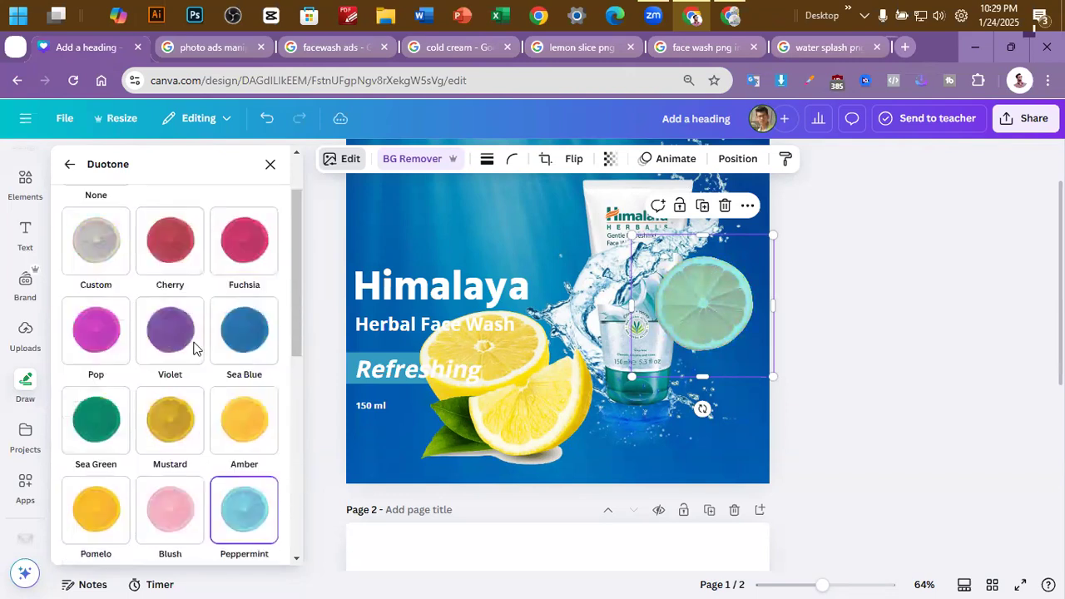
pyautogui.scroll(-4, 202, 359)
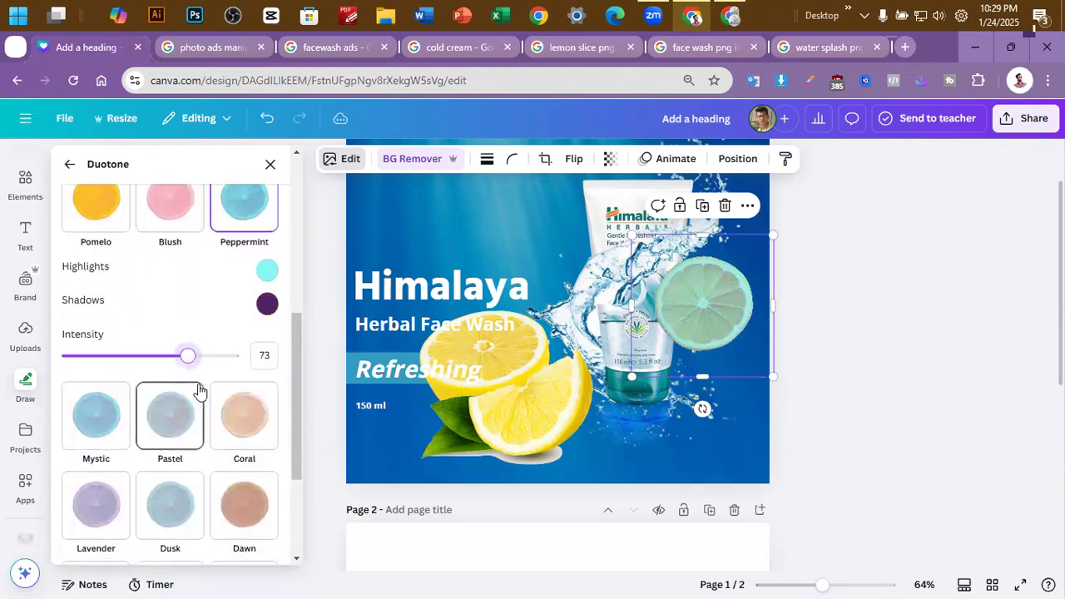
pyautogui.moveTo(188, 357); pyautogui.dragTo(145, 376)
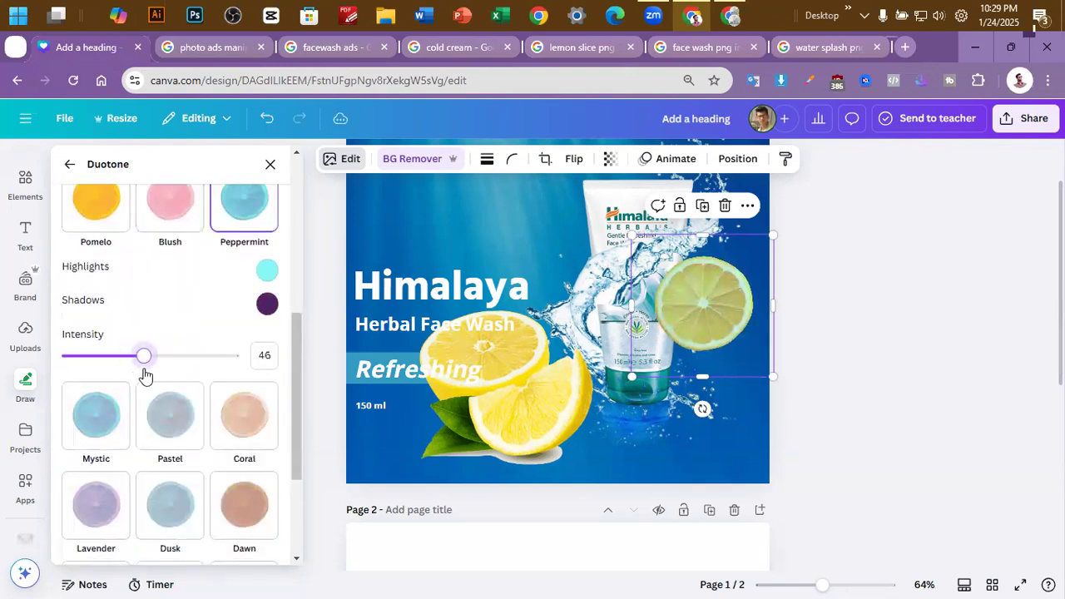
# Change the round slice's duotone highlights colour to #3EF8FF and deselect the slice
pyautogui.click(266, 271)
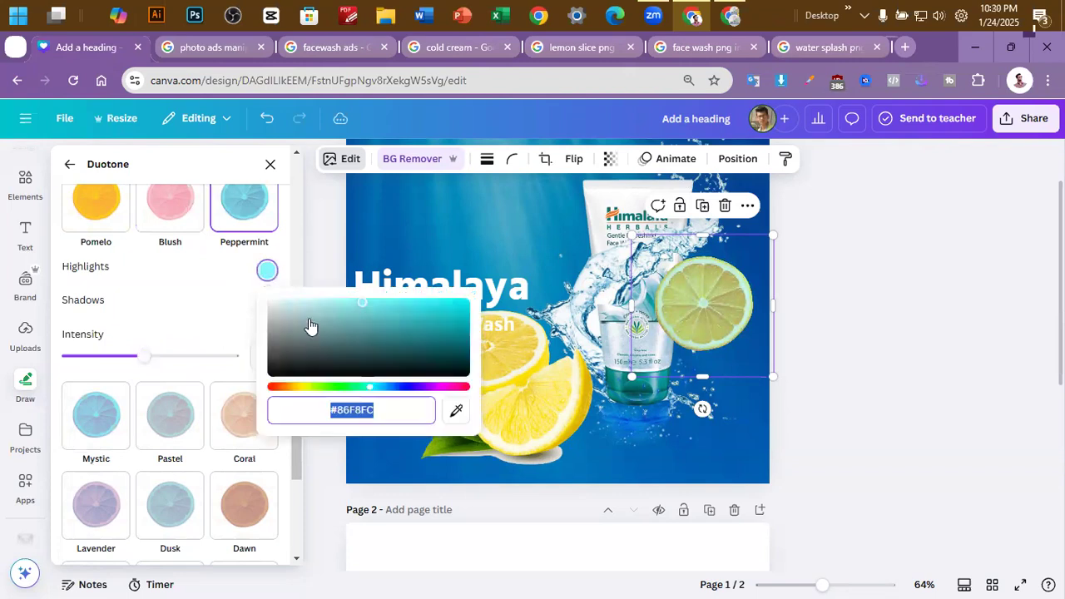
pyautogui.moveTo(358, 314); pyautogui.dragTo(421, 291)
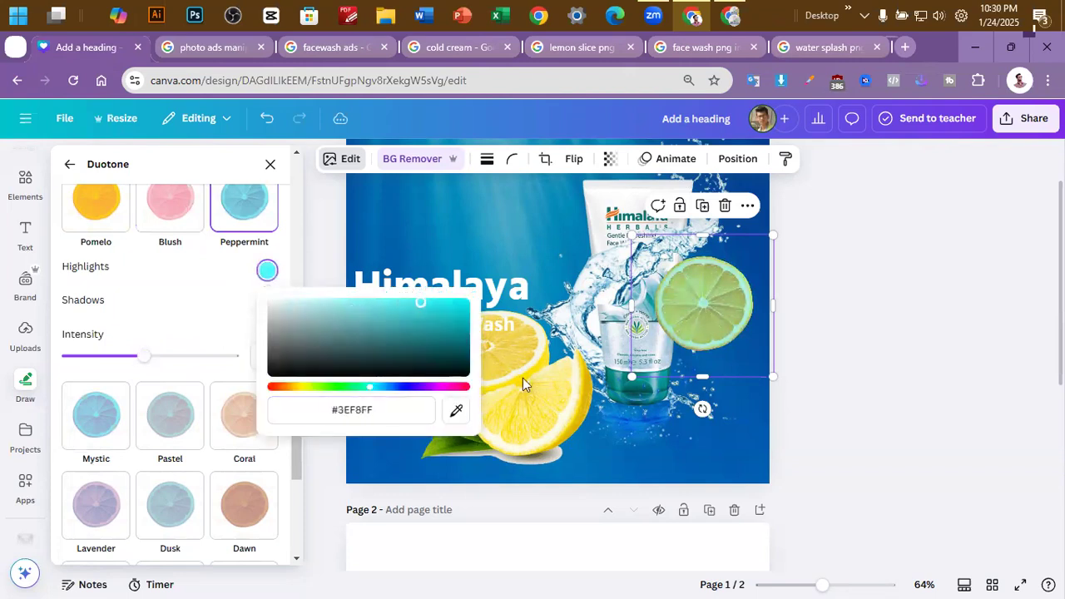
pyautogui.click(869, 324)
pyautogui.scroll(-3, 873, 309)
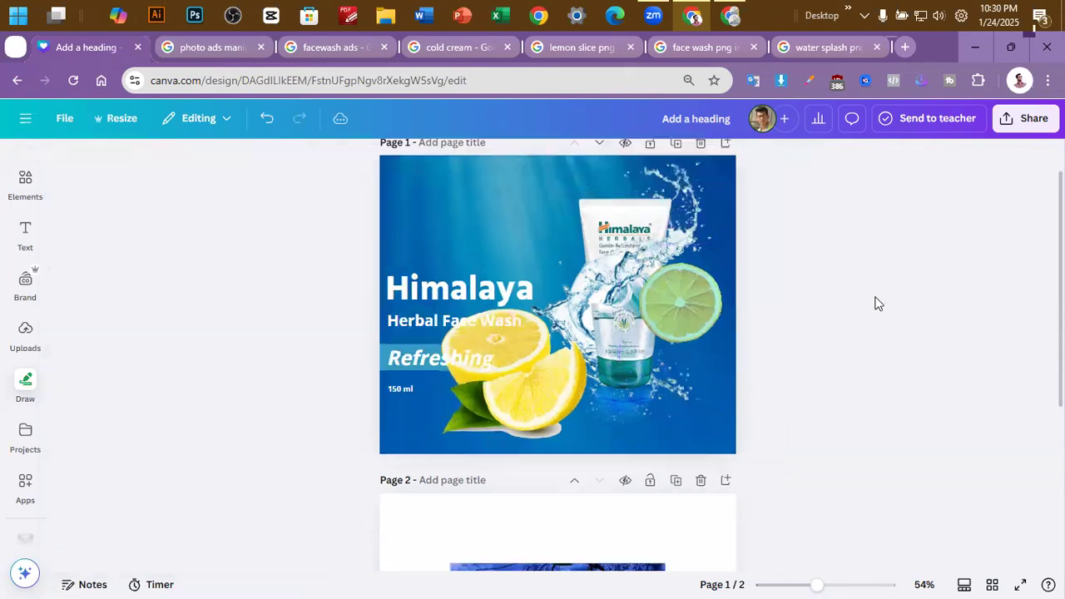
pyautogui.scroll(2, 875, 303)
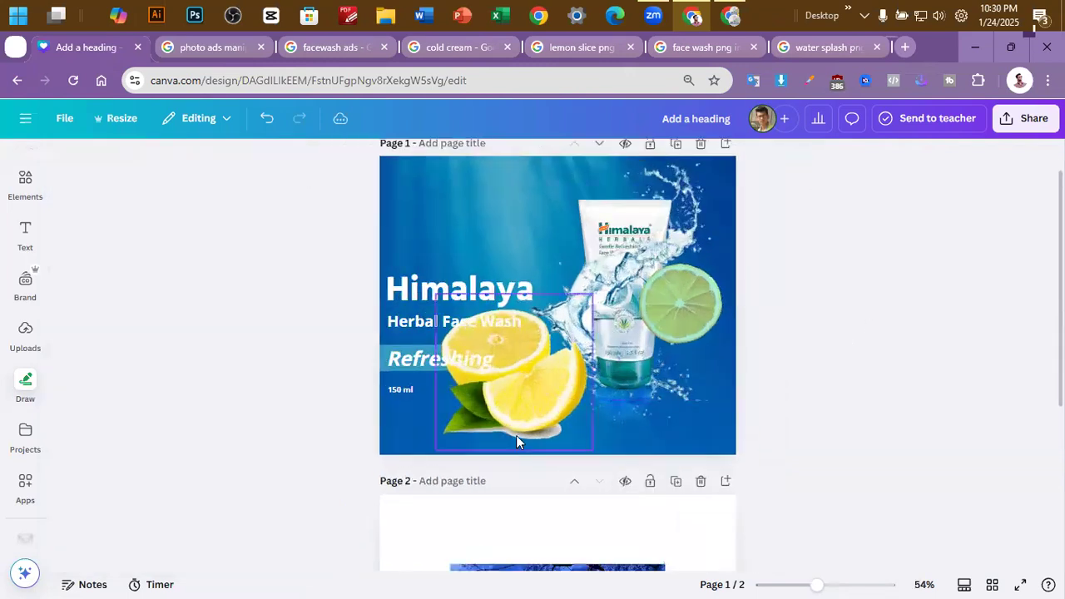
pyautogui.click(507, 409)
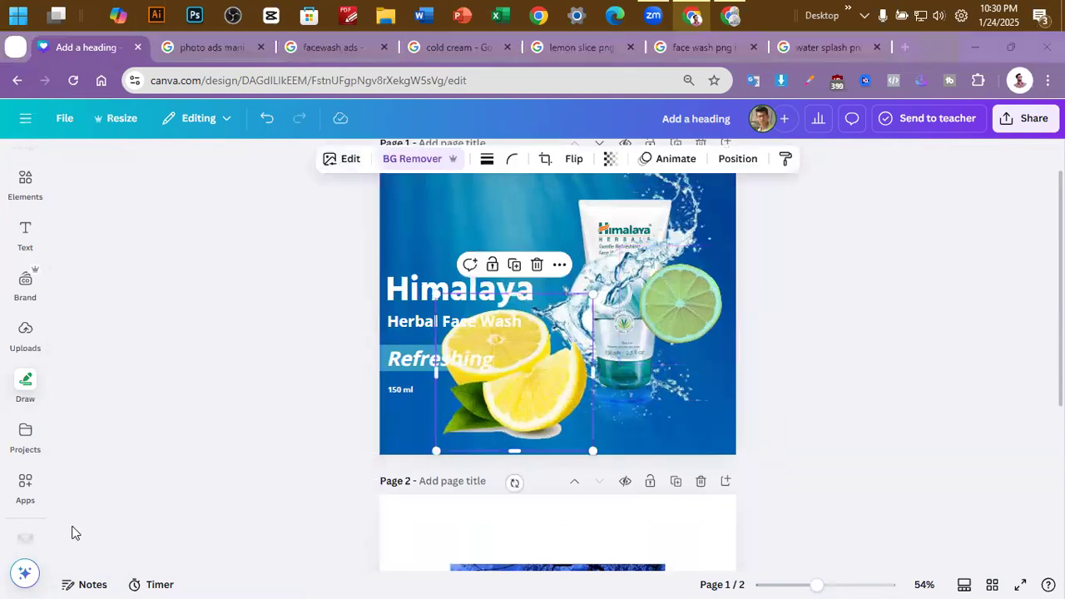
pyautogui.click(349, 162)
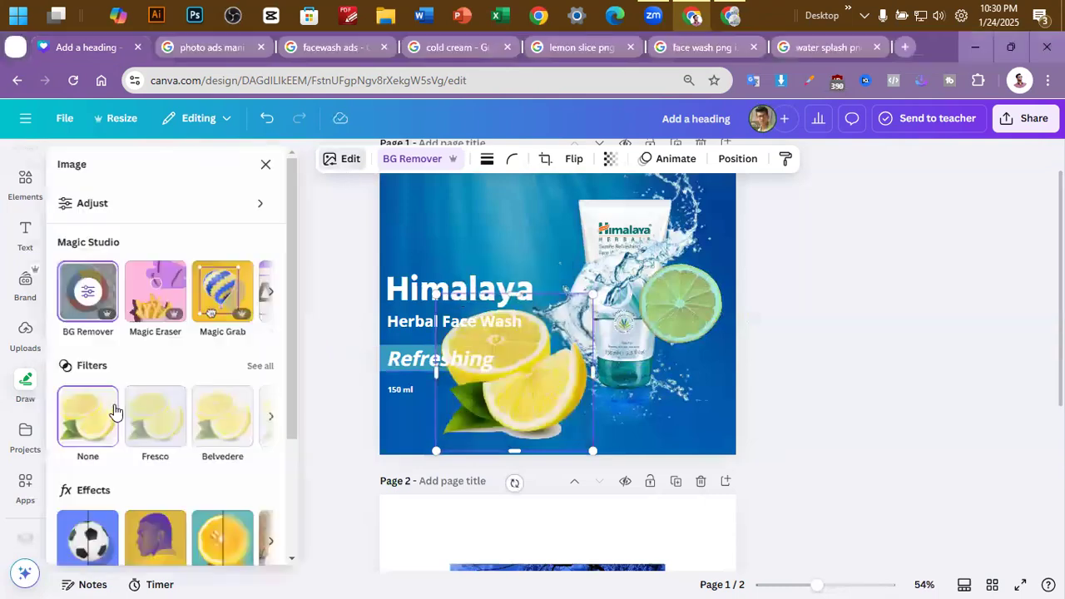
pyautogui.scroll(-2, 192, 416)
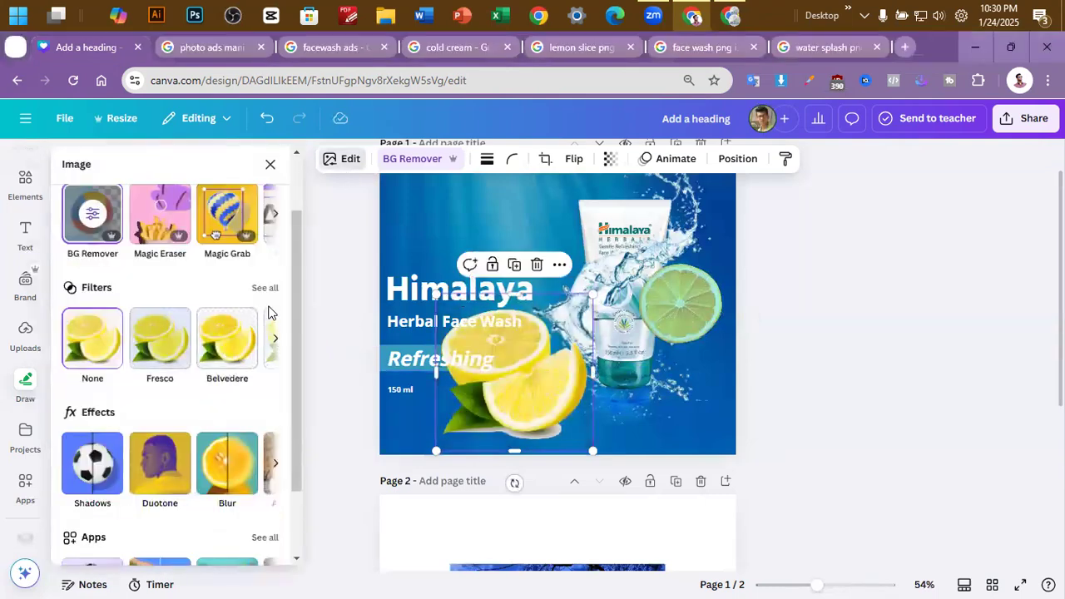
pyautogui.scroll(-1, 225, 458)
pyautogui.click(225, 380)
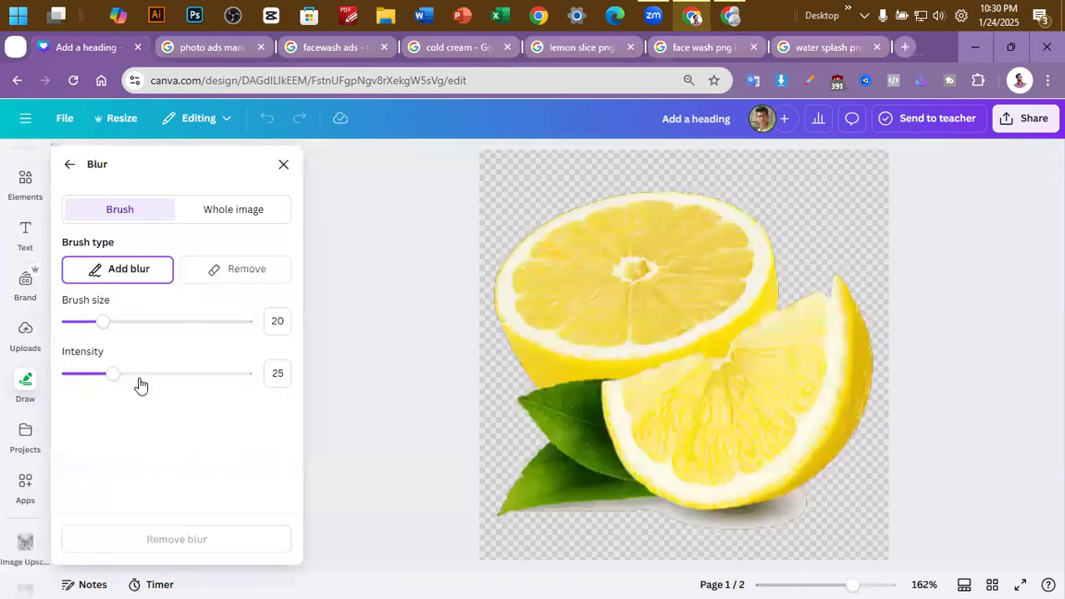
pyautogui.click(284, 163)
# Apply the Peppermint duotone to the halved lemons image and lower its intensity to slightly under 46
pyautogui.click(350, 163)
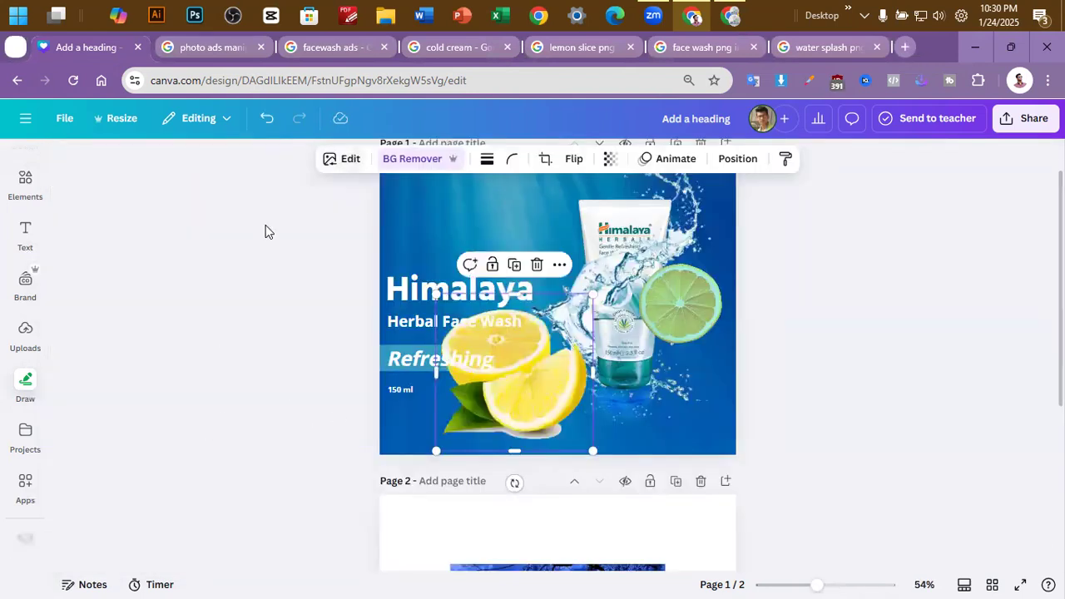
pyautogui.scroll(-2, 176, 466)
pyautogui.click(167, 395)
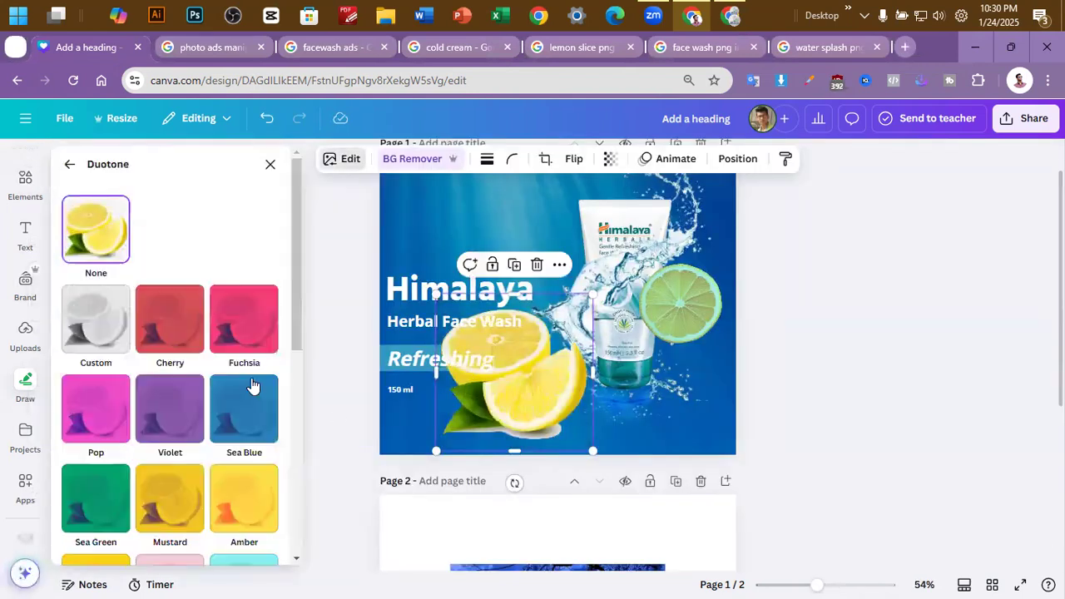
pyautogui.scroll(-3, 166, 399)
pyautogui.click(266, 382)
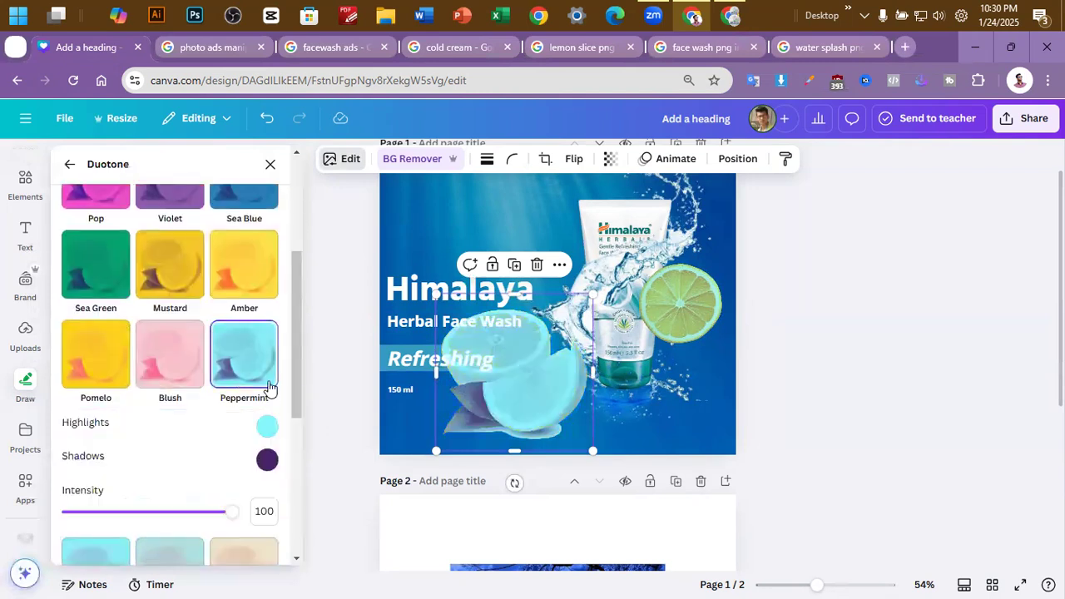
pyautogui.moveTo(224, 518); pyautogui.dragTo(149, 531)
pyautogui.scroll(-1, 164, 473)
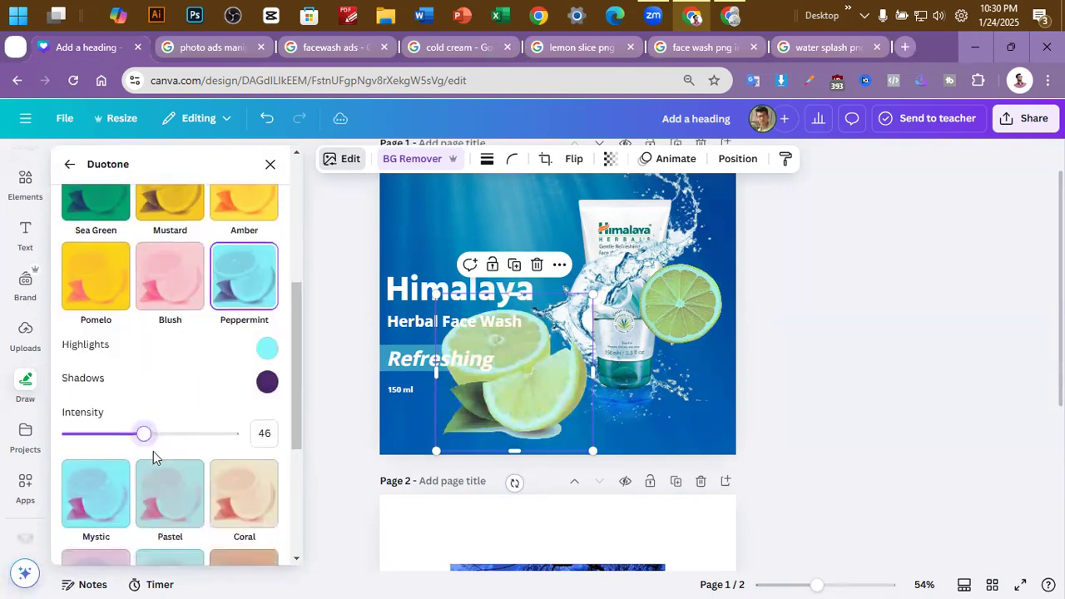
pyautogui.moveTo(135, 444); pyautogui.dragTo(124, 443)
# Change the halved lemons' duotone highlights colour to #50ECF1 and close the duotone settings
pyautogui.click(268, 350)
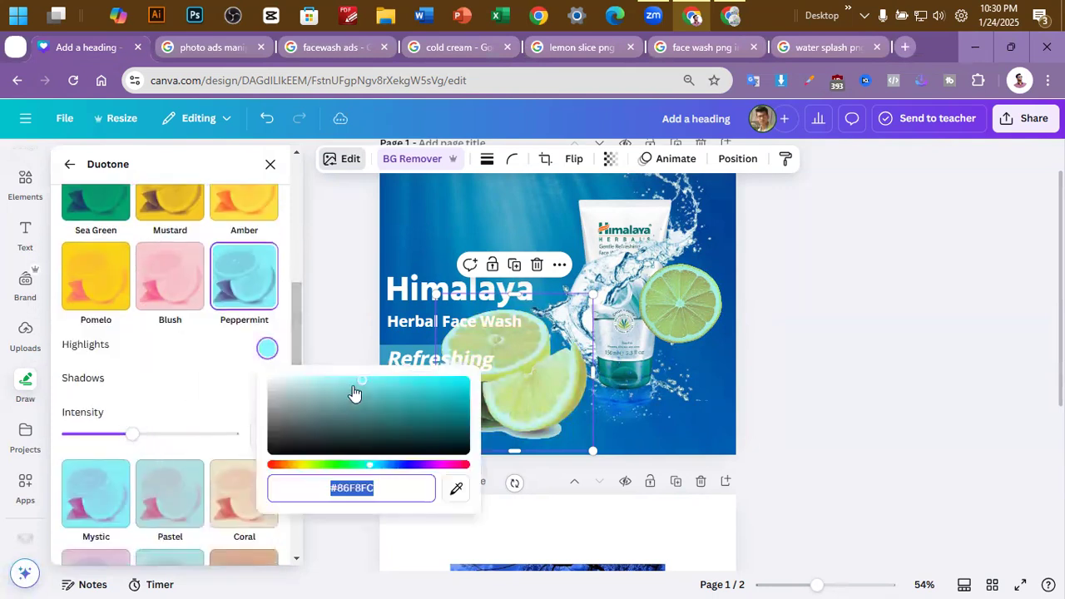
pyautogui.click(397, 382)
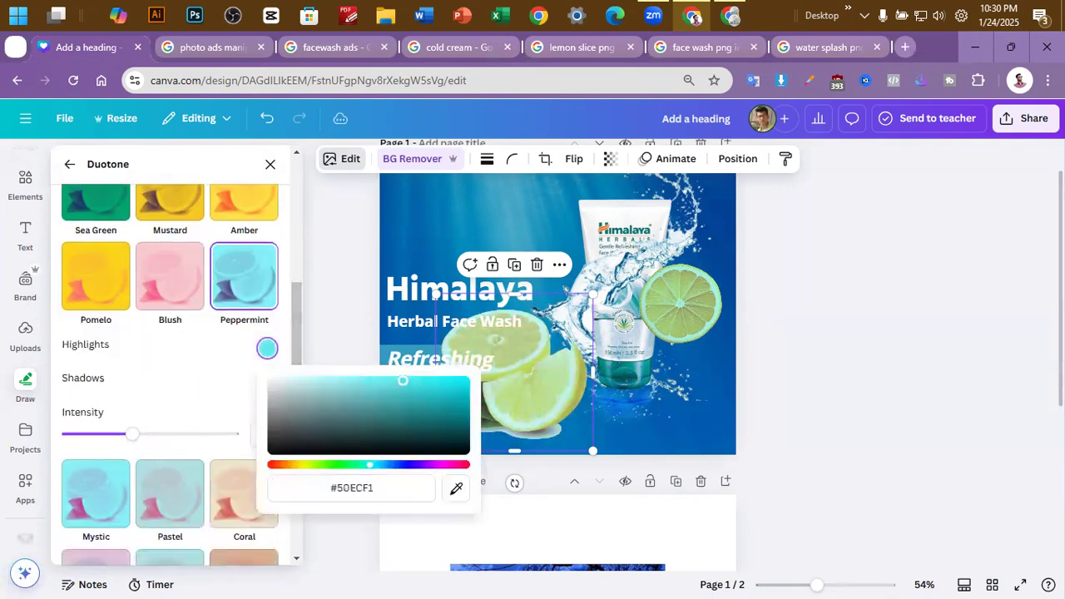
pyautogui.click(271, 165)
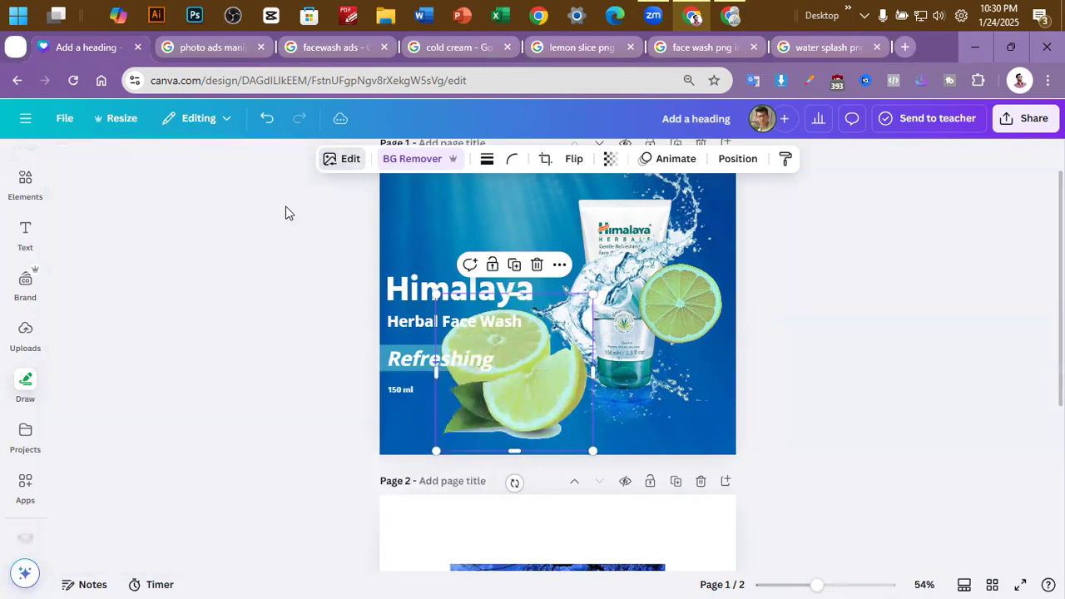
# Move the halved lemons away from the text to the right of the tube's base and shrink them
pyautogui.moveTo(554, 402); pyautogui.dragTo(632, 403)
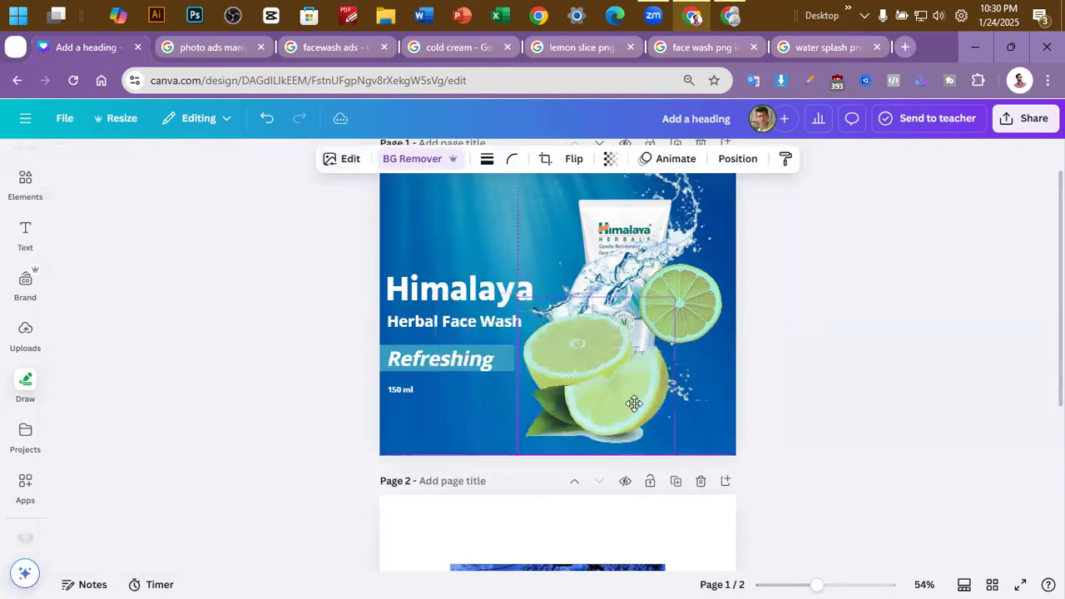
pyautogui.moveTo(674, 452); pyautogui.dragTo(689, 403)
pyautogui.scroll(2, 874, 404)
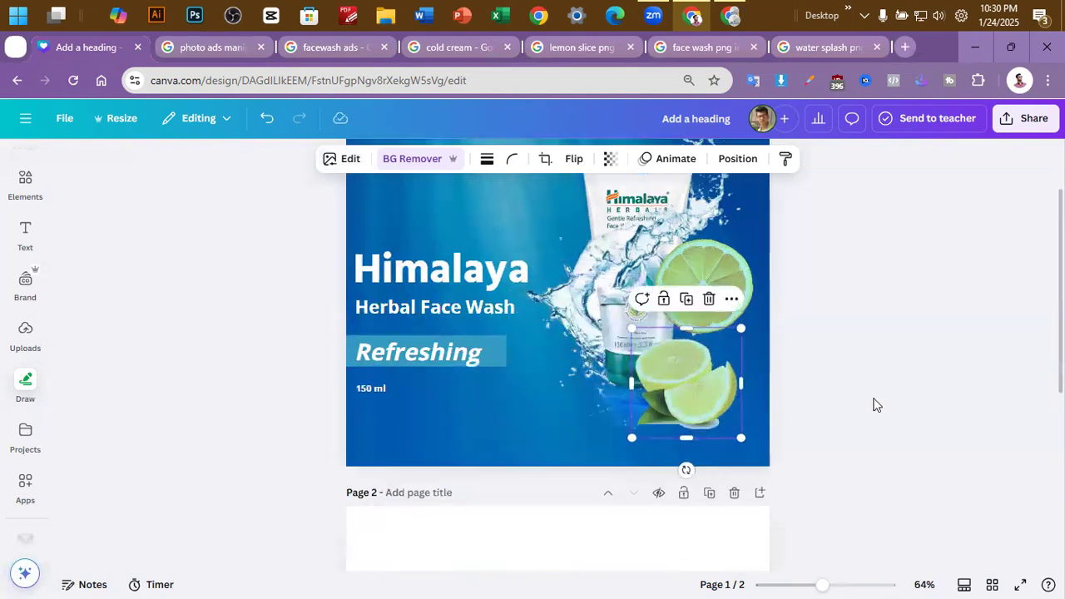
pyautogui.scroll(2, 876, 397)
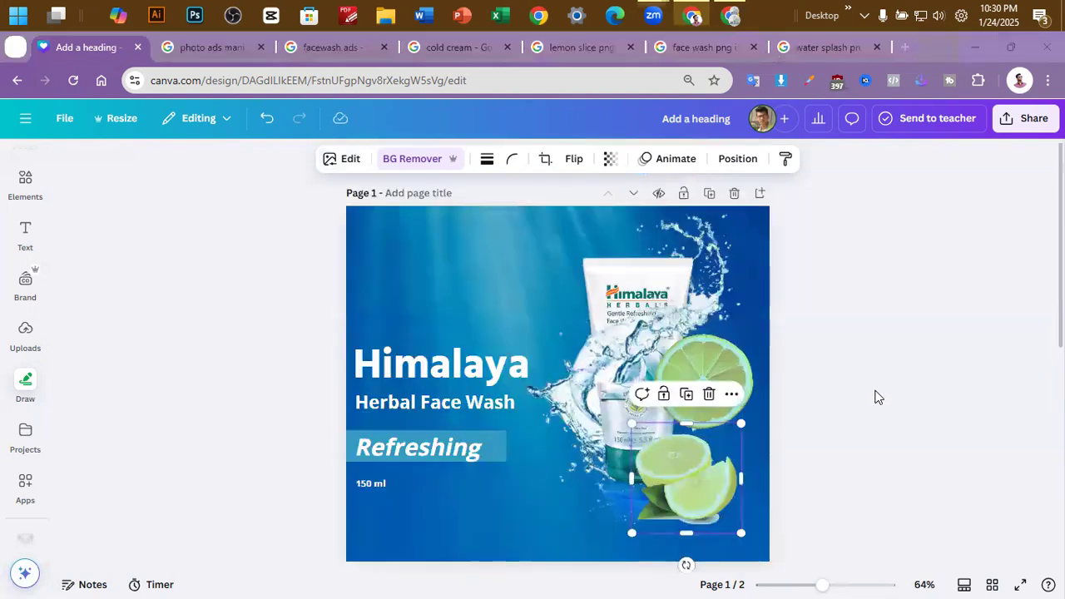
pyautogui.scroll(-2, 766, 367)
pyautogui.moveTo(723, 418); pyautogui.dragTo(674, 422)
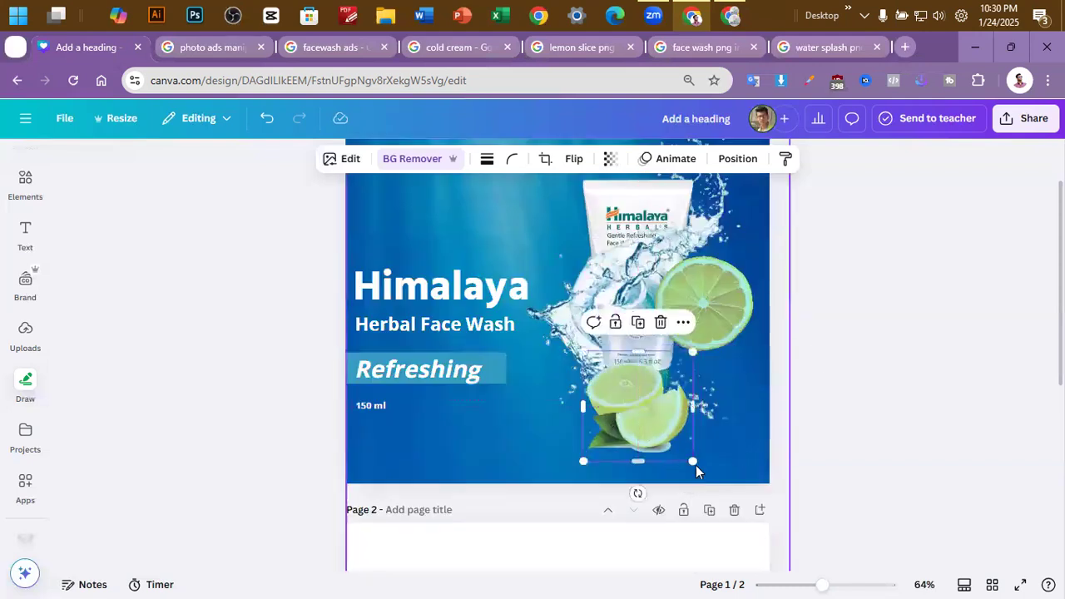
pyautogui.moveTo(696, 458); pyautogui.dragTo(734, 462)
pyautogui.moveTo(683, 427); pyautogui.dragTo(683, 396)
# Move the round lemon slice to the tube's upper-left side, overlapping its edge
pyautogui.moveTo(743, 291); pyautogui.dragTo(610, 205)
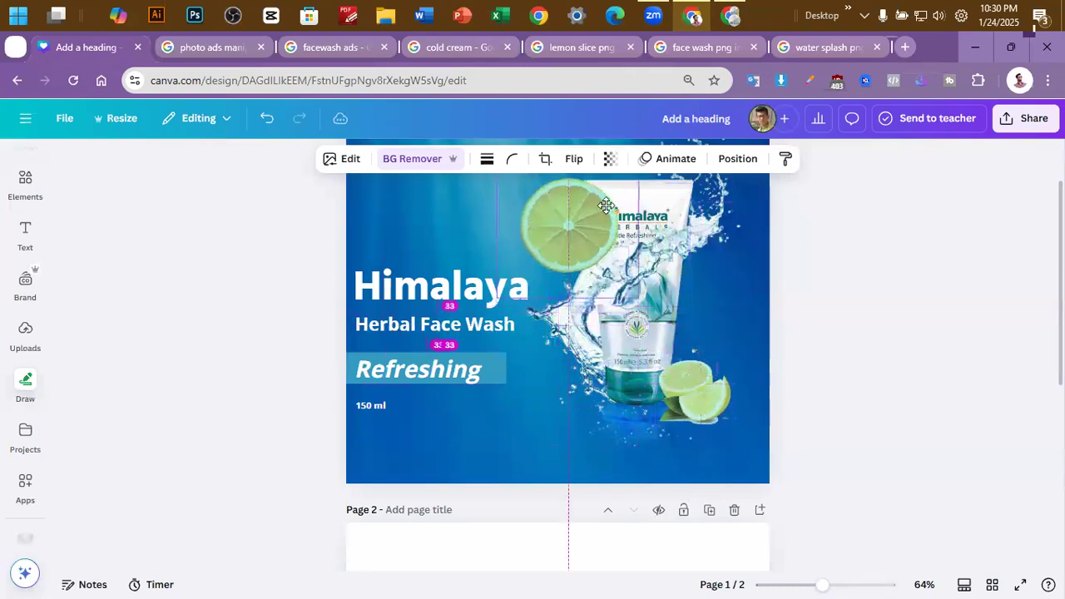
pyautogui.click(903, 262)
# Resize the halved lemons and fit them closely against the lower-right edge of the tube's base
pyautogui.click(682, 405)
pyautogui.moveTo(737, 430); pyautogui.dragTo(759, 453)
pyautogui.moveTo(730, 407); pyautogui.dragTo(707, 405)
pyautogui.moveTo(732, 451); pyautogui.dragTo(683, 434)
pyautogui.click(870, 378)
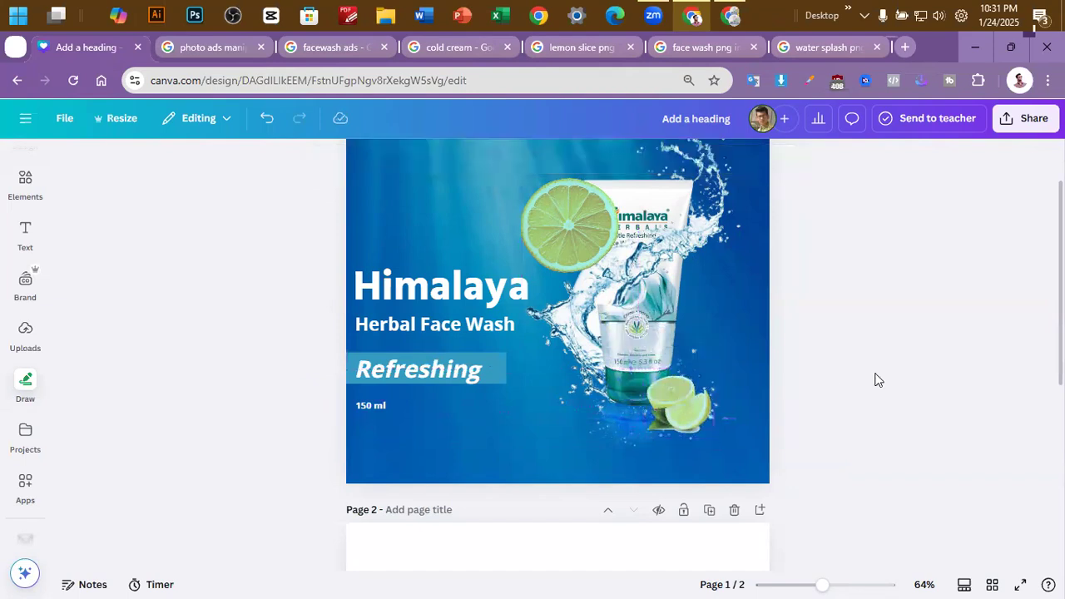
# Duplicate the round lemon slice to the tube's right side and send the copy behind the tube
pyautogui.scroll(1, 828, 366)
pyautogui.moveTo(538, 292); pyautogui.dragTo(709, 407)
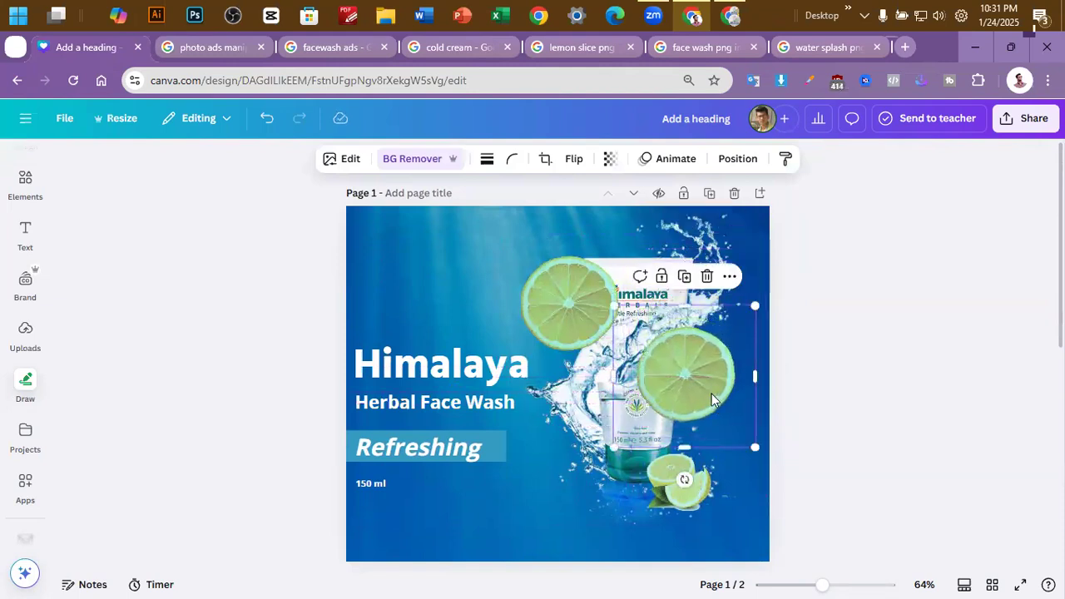
pyautogui.hotkey('ctrl', '[')
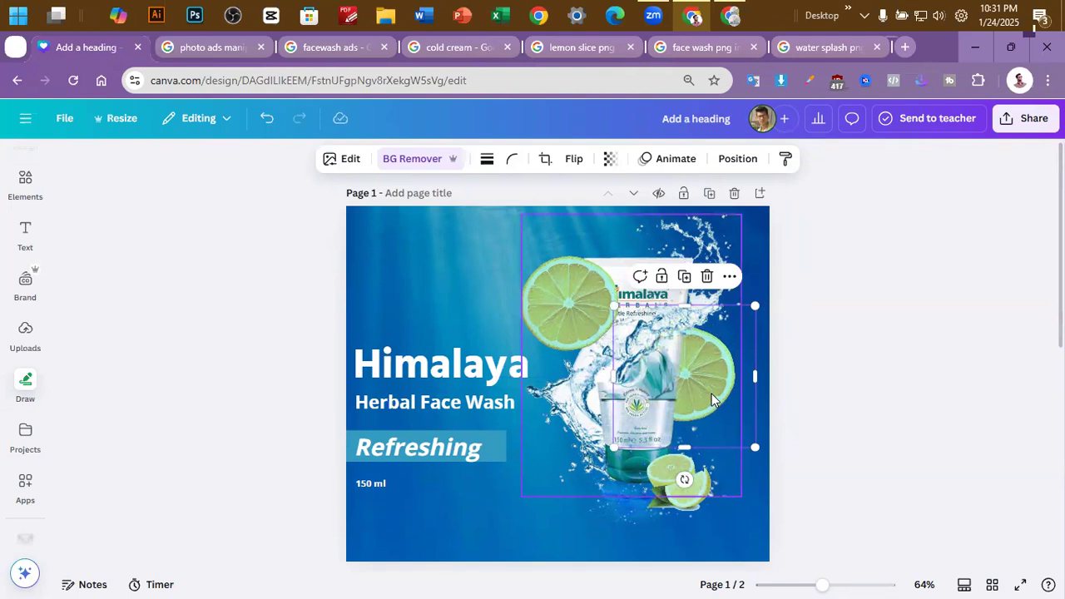
pyautogui.click(877, 385)
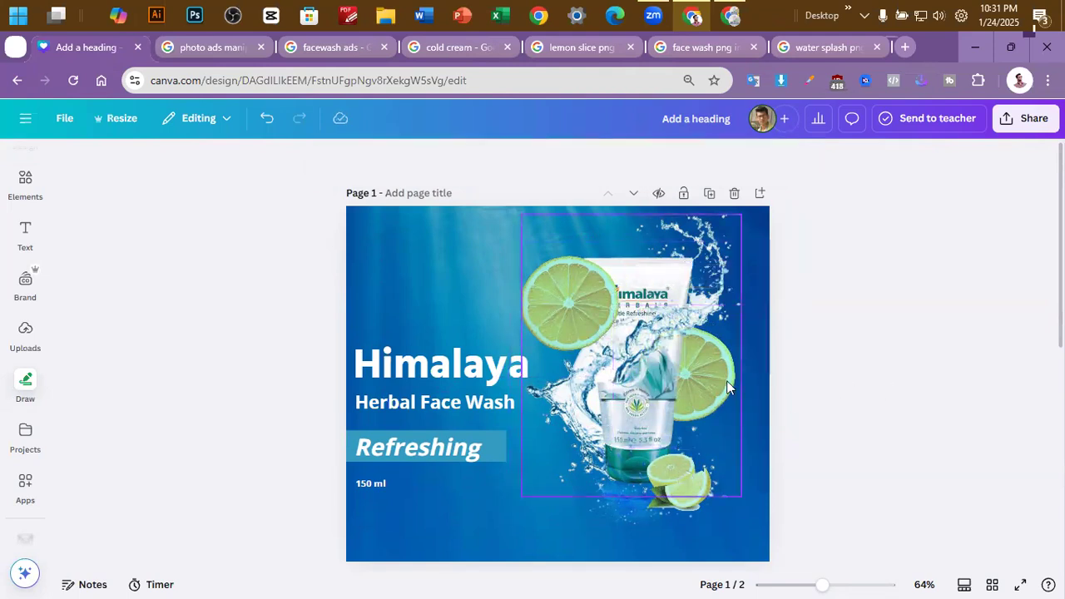
# Select the lemon slice layered behind the tube and shrink it slightly
pyautogui.click(658, 321)
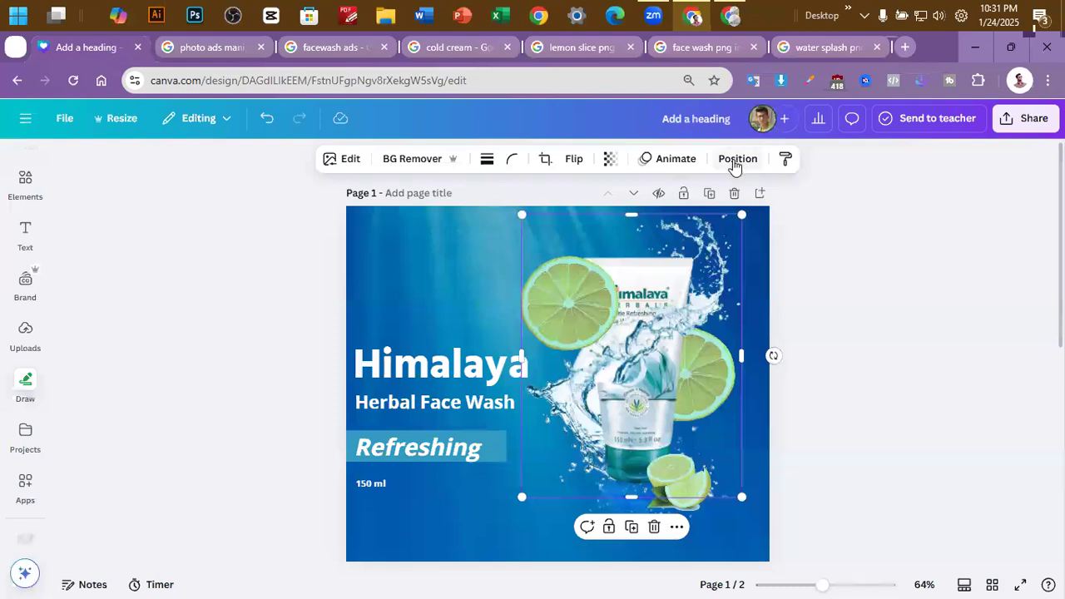
pyautogui.click(736, 159)
pyautogui.click(226, 197)
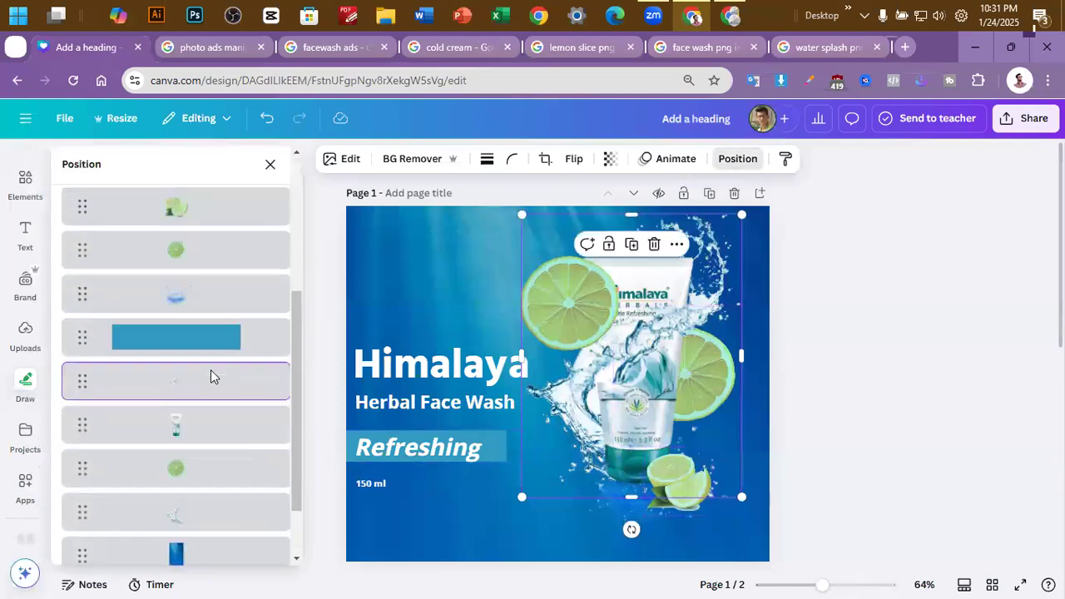
pyautogui.scroll(1, 208, 358)
pyautogui.click(204, 343)
pyautogui.scroll(-2, 204, 453)
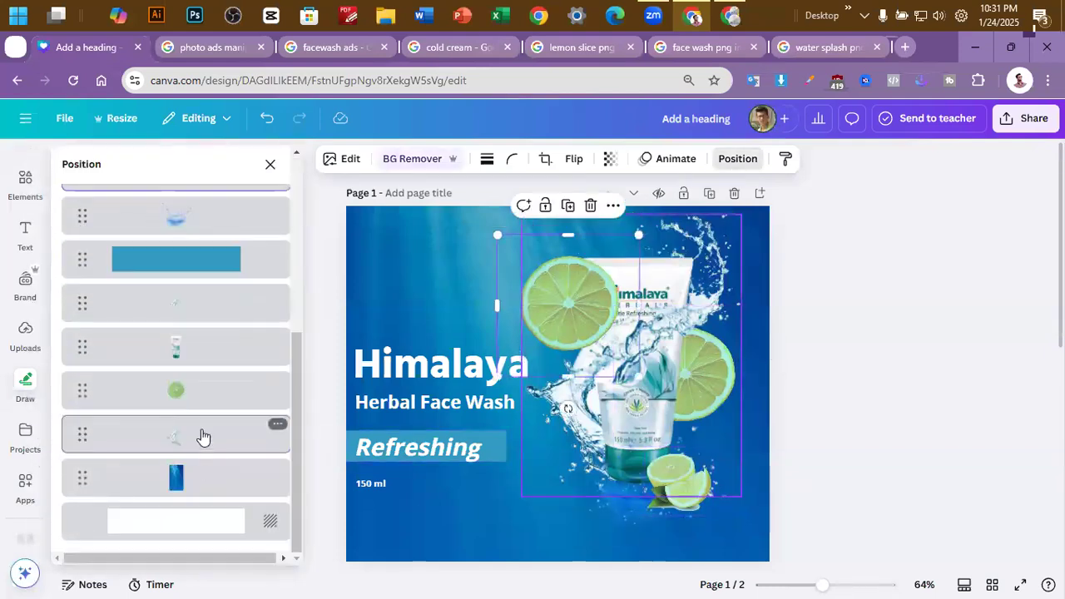
pyautogui.click(208, 406)
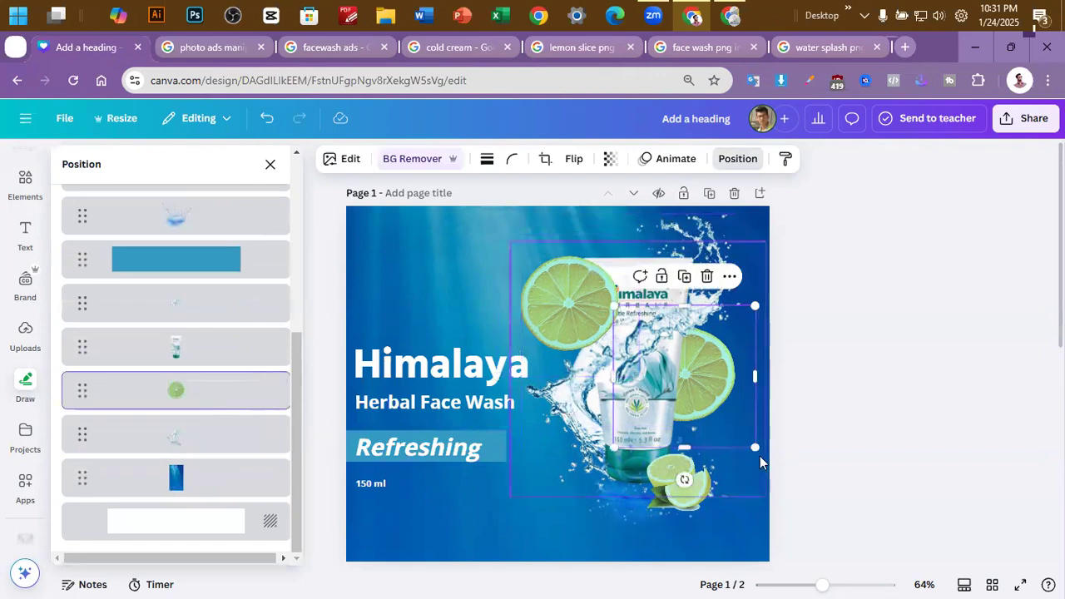
pyautogui.moveTo(755, 447)
pyautogui.mouseDown()
pyautogui.moveTo(732, 424)
pyautogui.moveTo(745, 436)
pyautogui.mouseUp()
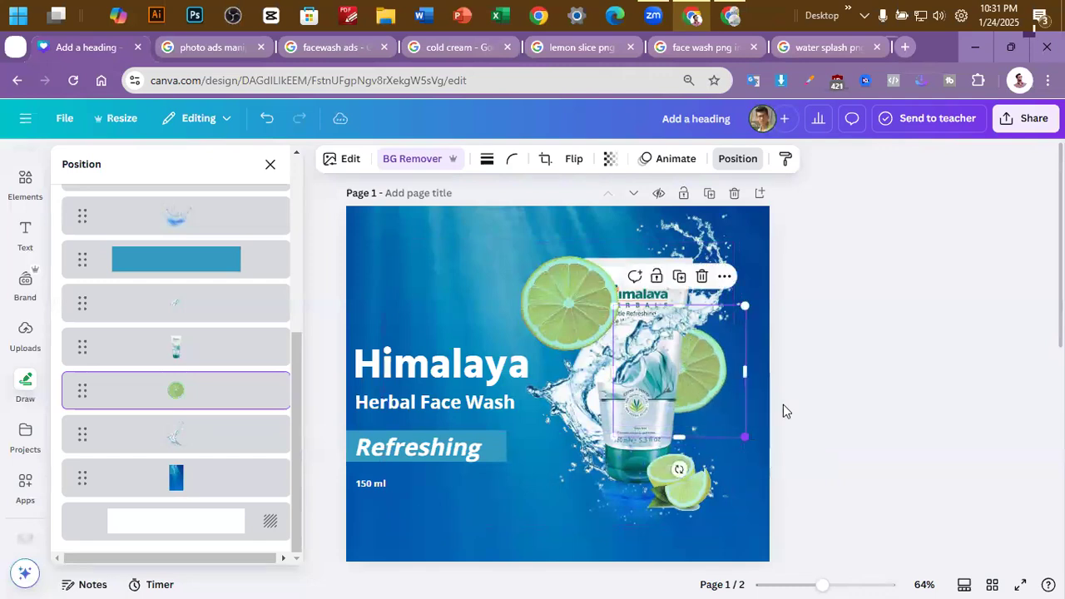
# Shrink the upper-left lemon slice and reposition it slightly higher beside the tube's top corner
pyautogui.click(583, 294)
pyautogui.moveTo(582, 299); pyautogui.dragTo(587, 271)
pyautogui.moveTo(503, 350); pyautogui.dragTo(569, 293)
pyautogui.moveTo(629, 265); pyautogui.dragTo(603, 268)
pyautogui.click(871, 282)
pyautogui.scroll(-2, 869, 277)
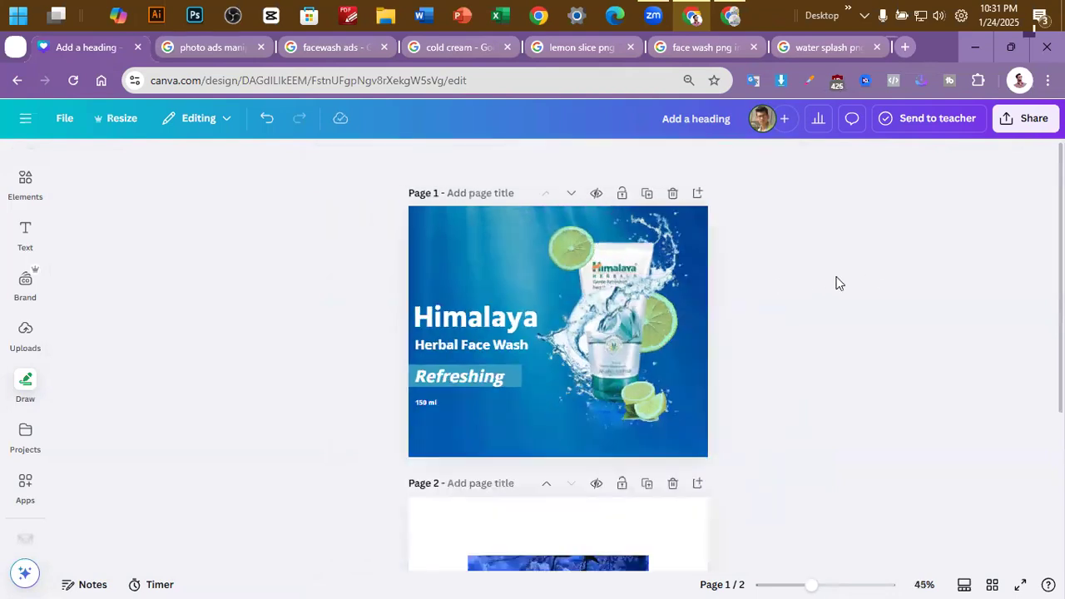
pyautogui.scroll(1, 879, 314)
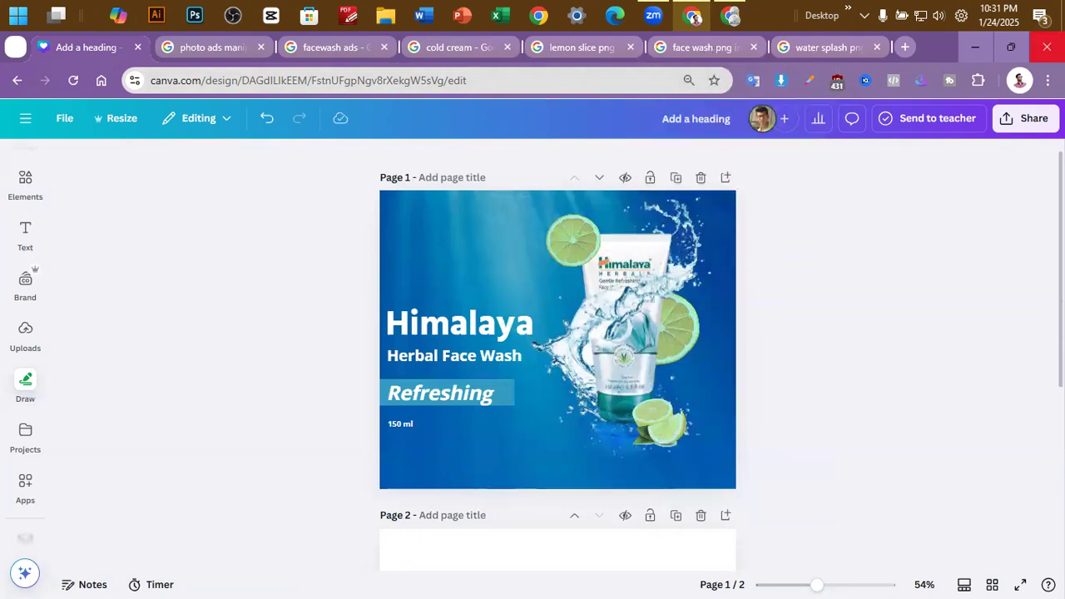
# Search Google for "himalaya logo" in the browser
pyautogui.click(321, 46)
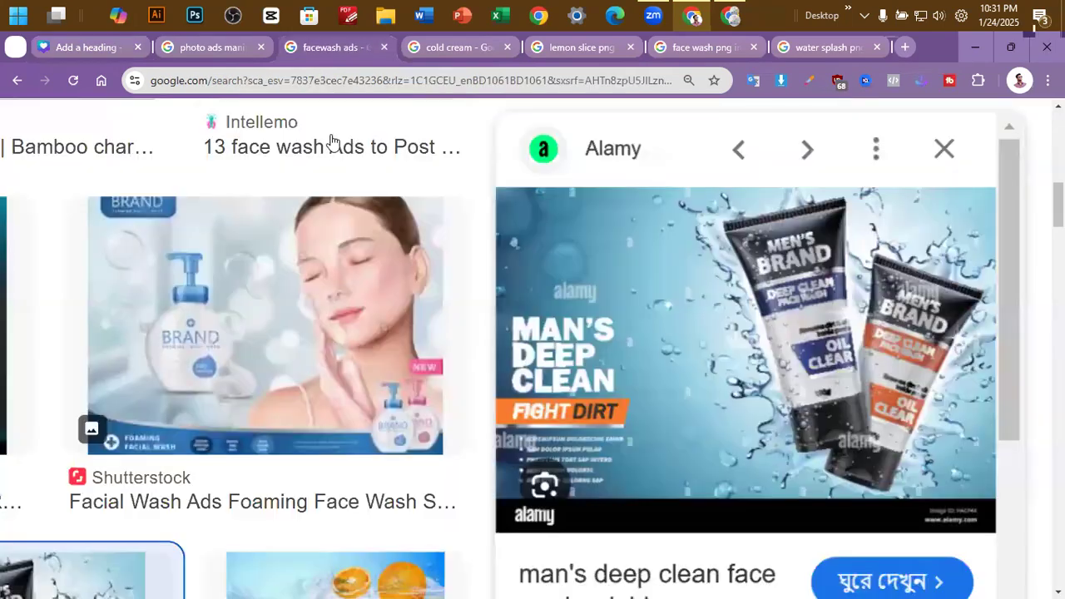
pyautogui.click(344, 89)
pyautogui.write('hima')
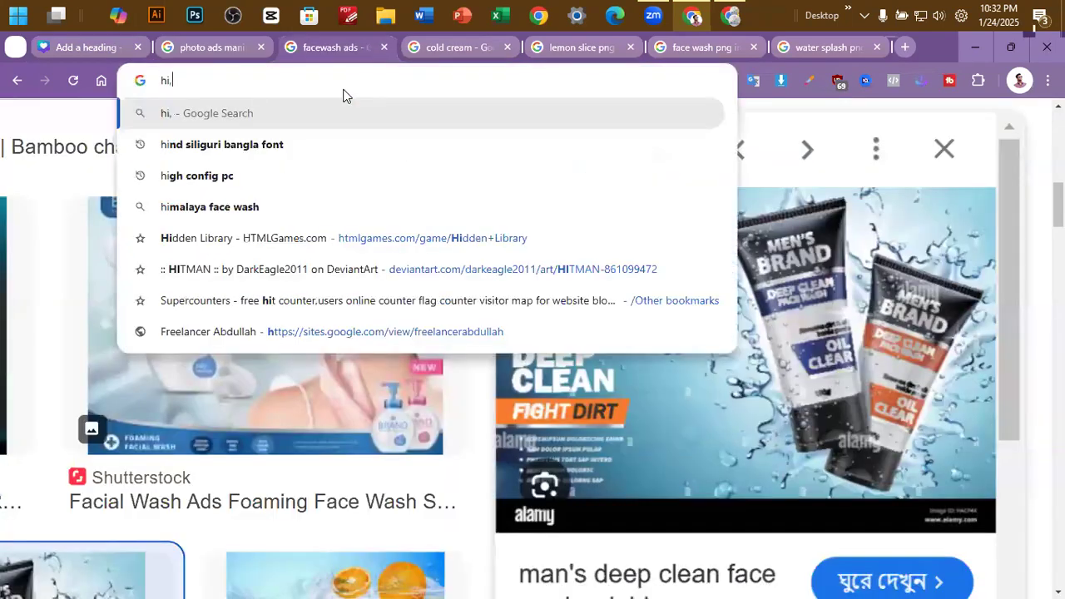
pyautogui.write('laya ')
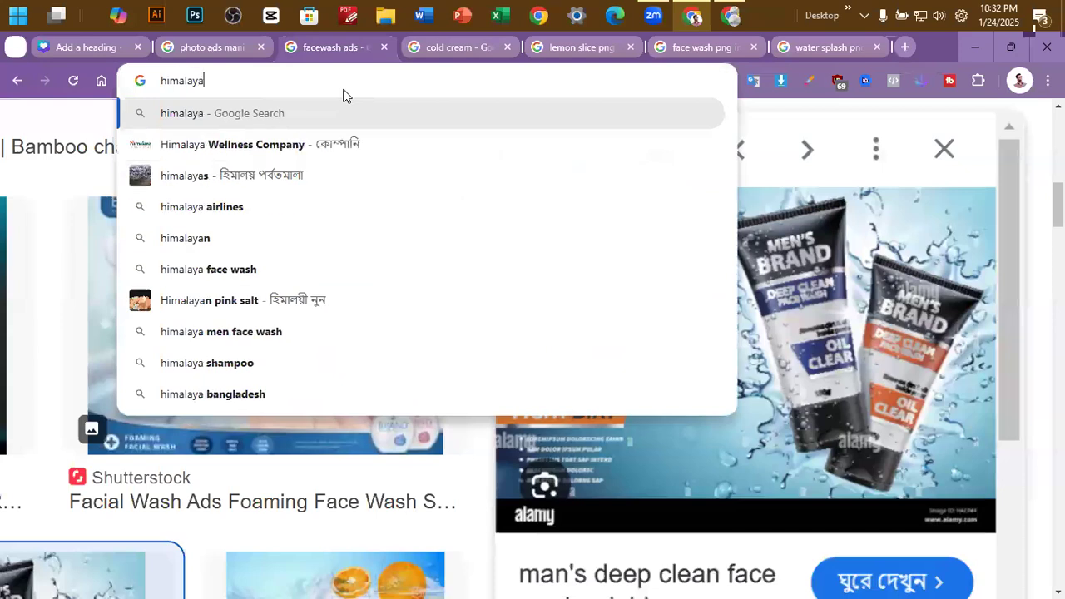
pyautogui.write('logo')
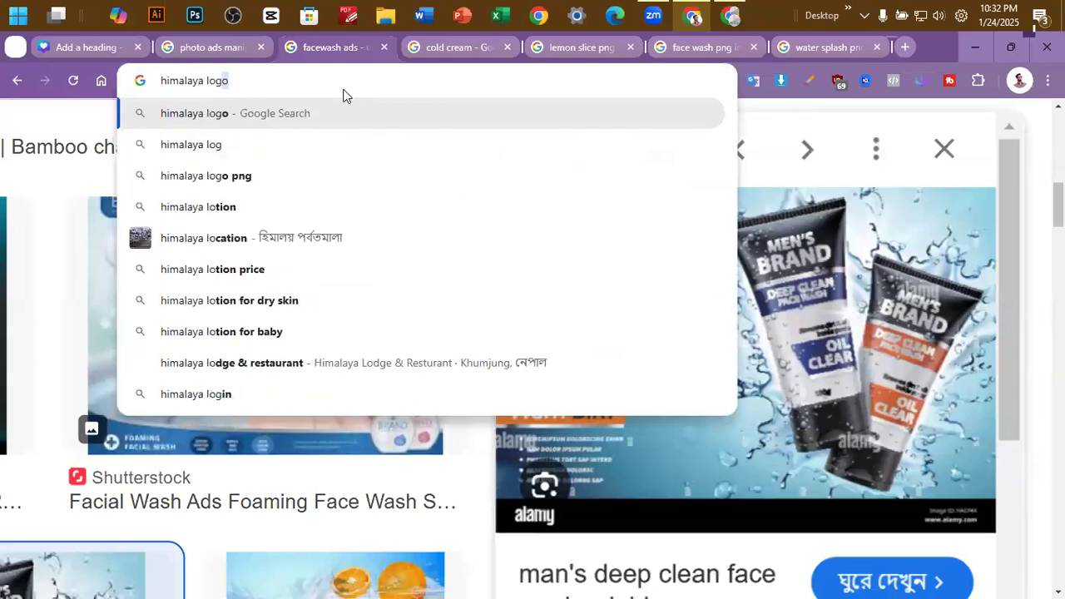
pyautogui.press('Return')
pyautogui.scroll(-1, 174, 301)
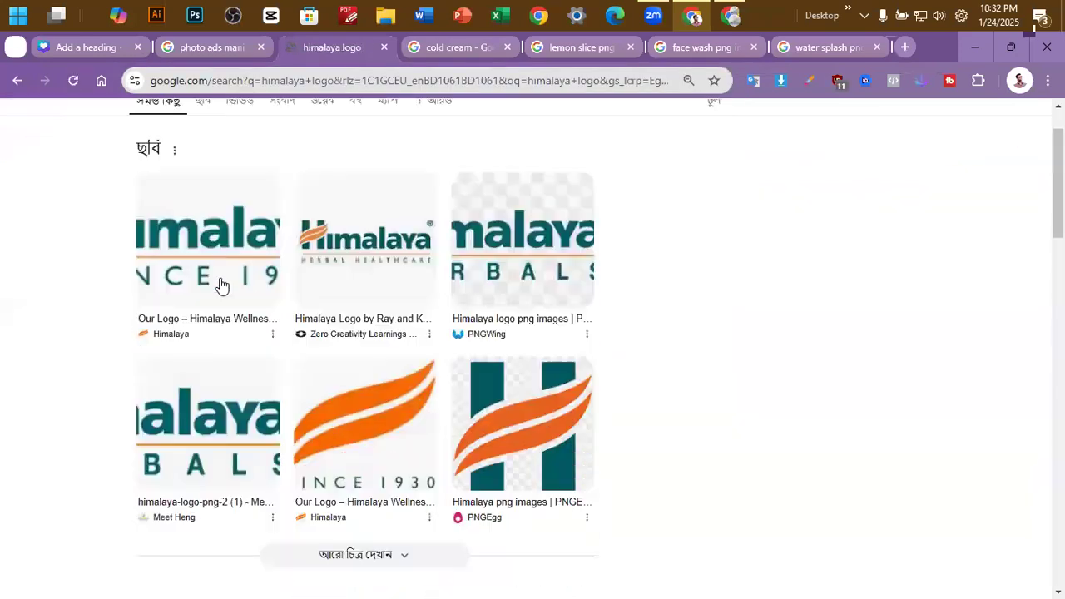
# Copy the transparent Himalaya "Since 1930" logo image and paste it into page 1 of the Canva design
pyautogui.click(214, 263)
pyautogui.moveTo(839, 248); pyautogui.dragTo(778, 270)
pyautogui.rightClick(841, 289)
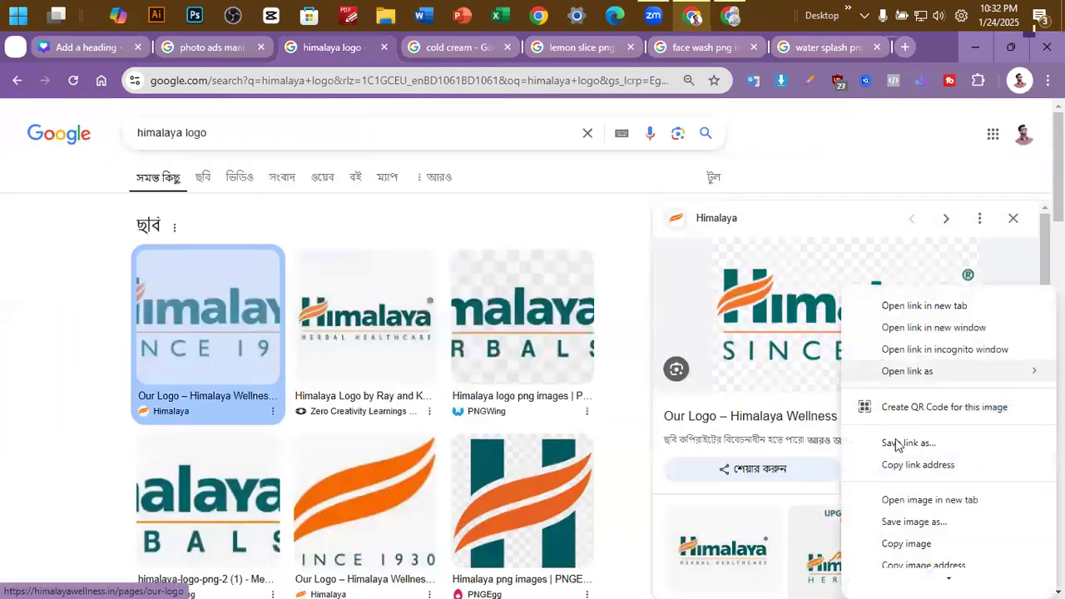
pyautogui.click(910, 558)
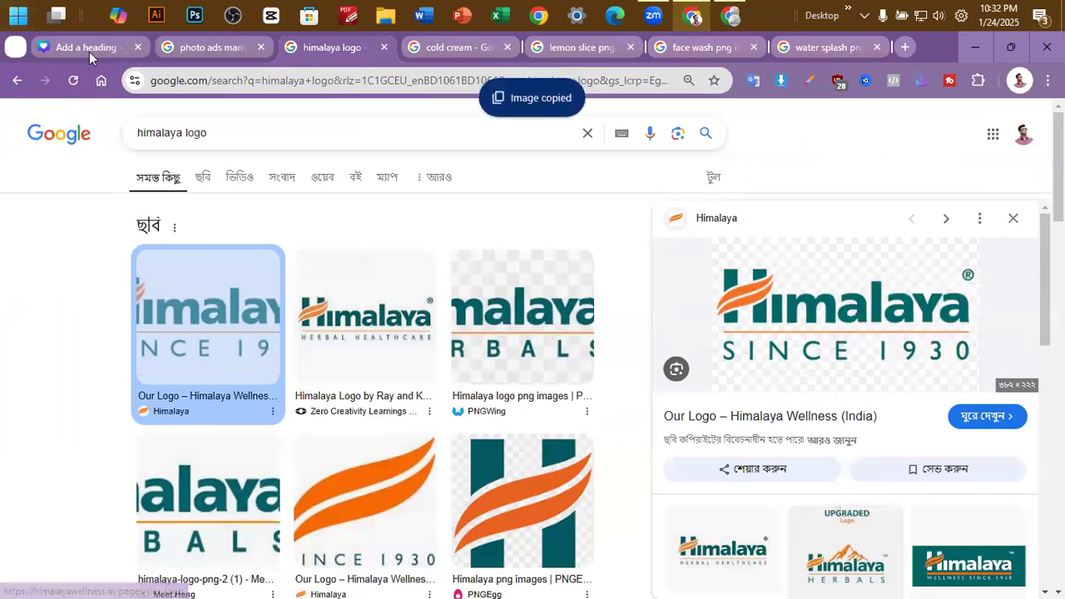
pyautogui.click(90, 48)
pyautogui.hotkey('ctrl', 'v')
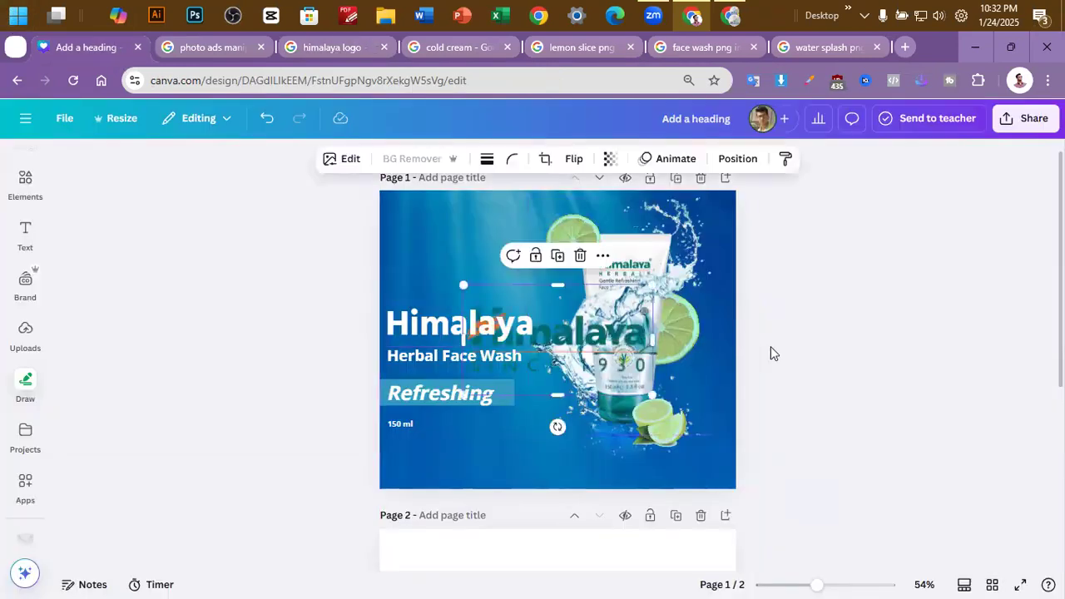
# Shrink the pasted Himalaya logo and place it in the ad's upper-left corner above the heading
pyautogui.moveTo(629, 383); pyautogui.dragTo(514, 267)
pyautogui.moveTo(459, 236); pyautogui.dragTo(466, 256)
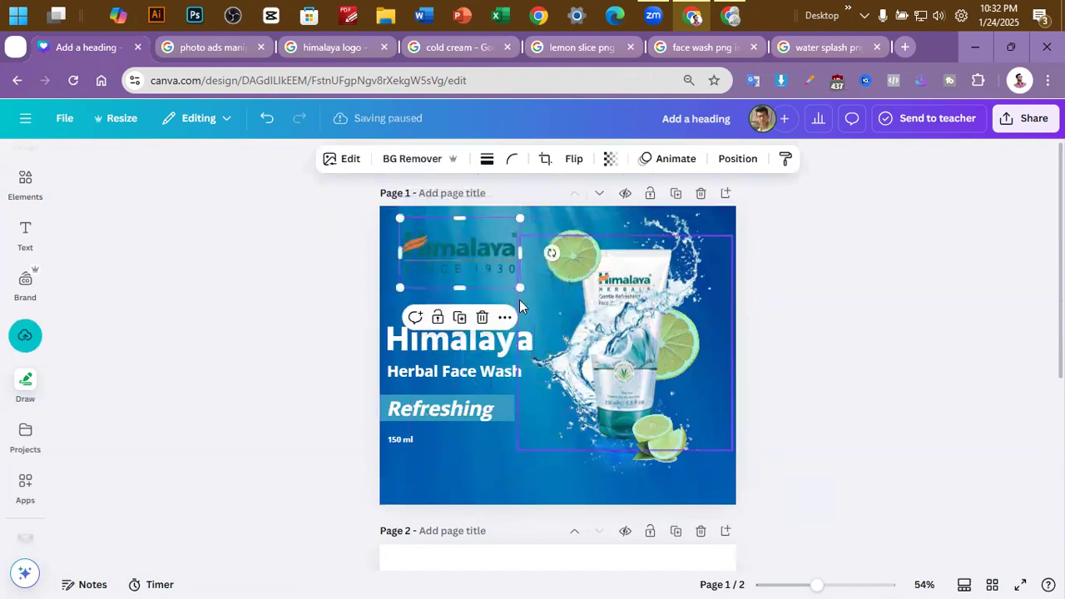
pyautogui.moveTo(516, 297); pyautogui.dragTo(490, 281)
pyautogui.click(336, 257)
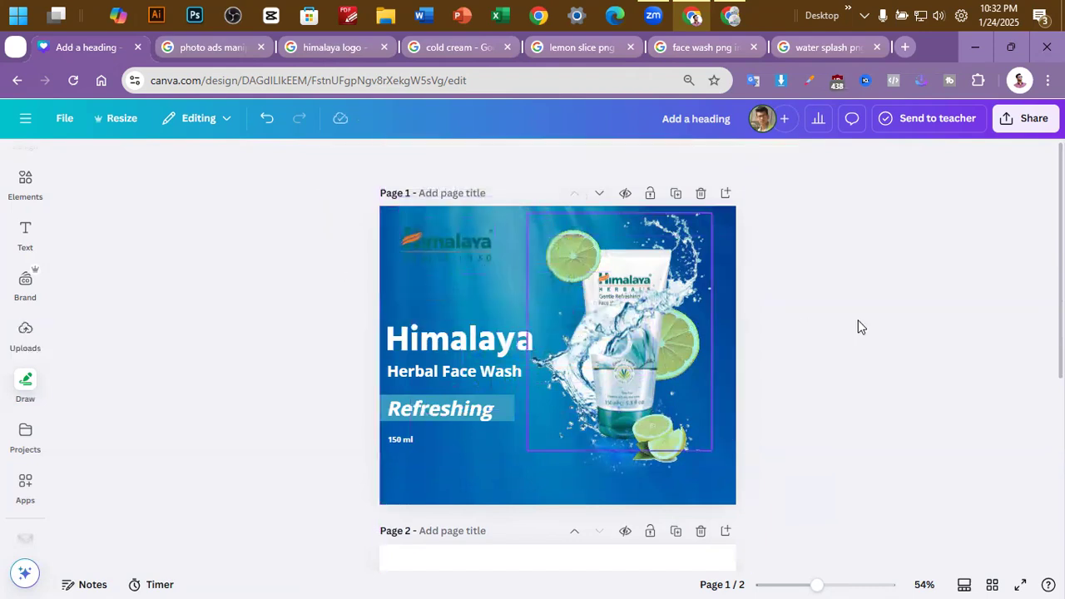
# Apply the Pastel duotone effect to the Himalaya logo
pyautogui.click(443, 248)
pyautogui.click(341, 160)
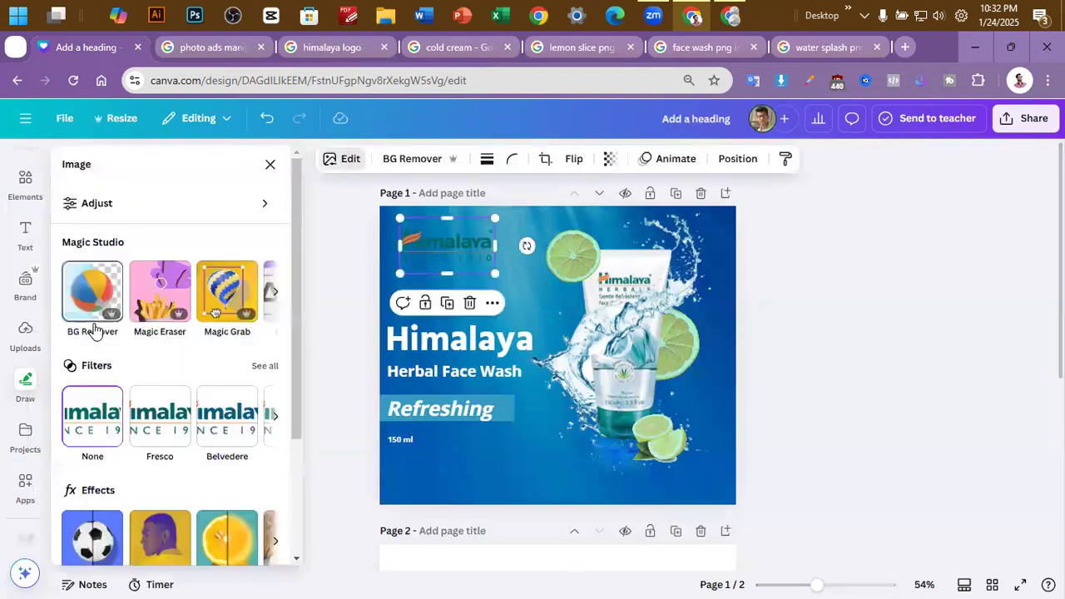
pyautogui.scroll(-2, 175, 383)
pyautogui.click(180, 390)
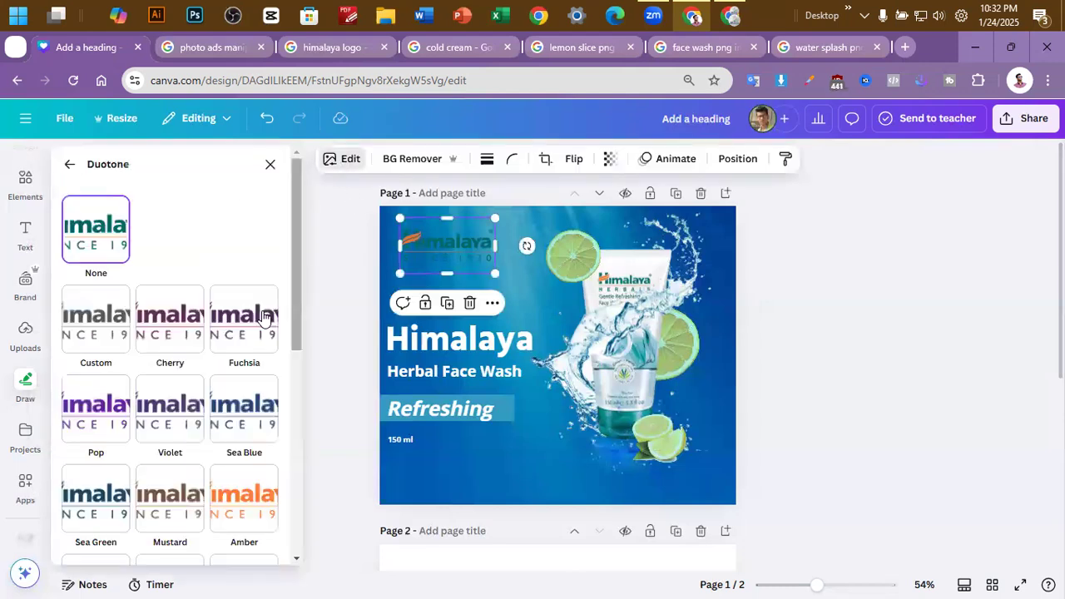
pyautogui.scroll(-4, 247, 421)
pyautogui.click(176, 302)
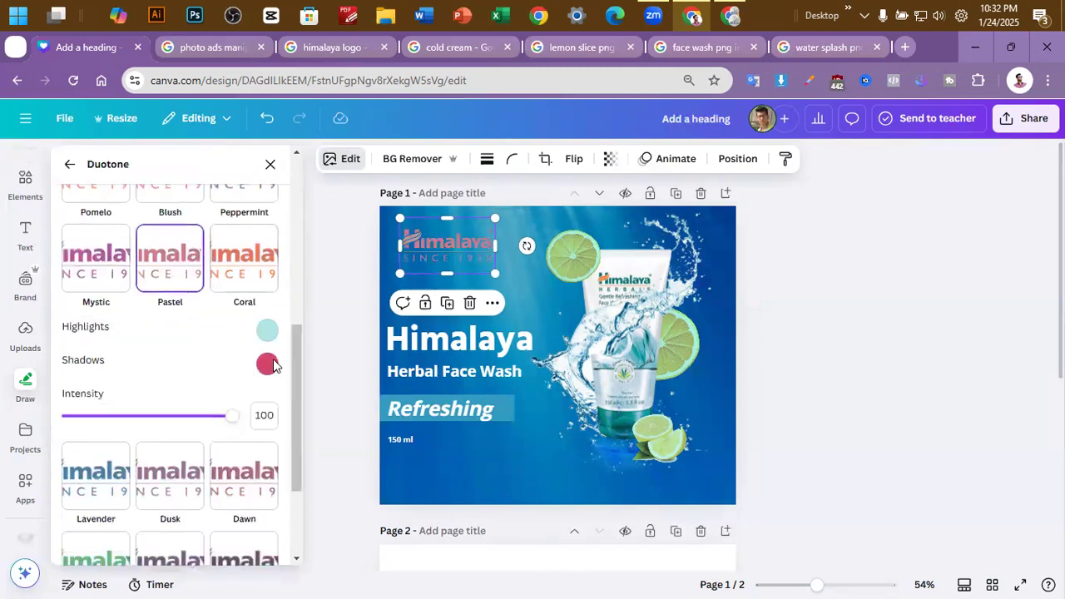
# Set both the highlights and shadows of the logo's duotone to white, #FFFFFF
pyautogui.scroll(-1, 266, 299)
pyautogui.click(267, 283)
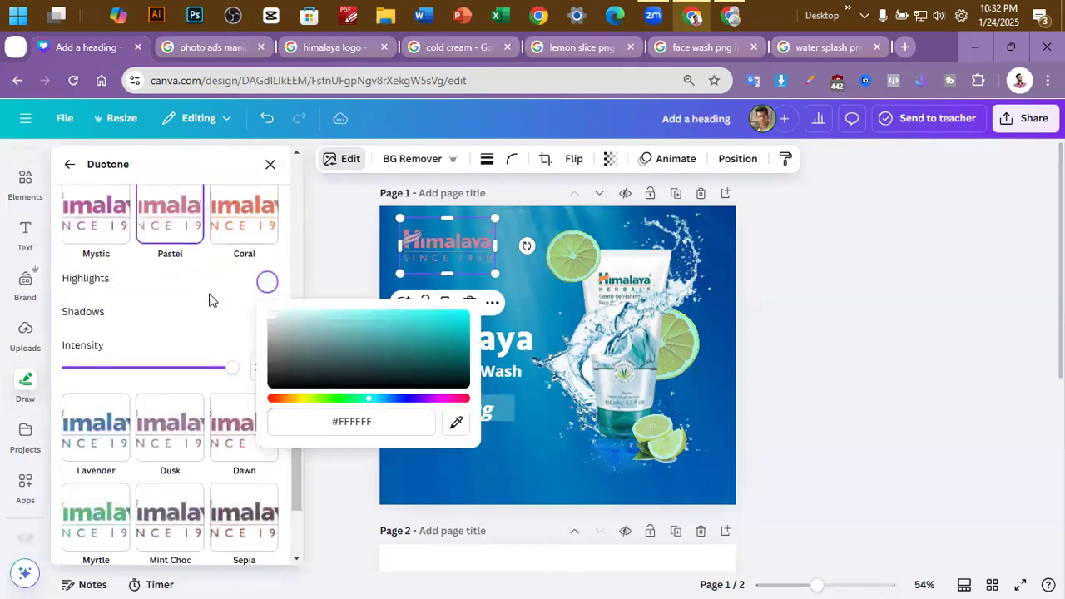
pyautogui.click(267, 315)
pyautogui.moveTo(340, 345); pyautogui.dragTo(205, 292)
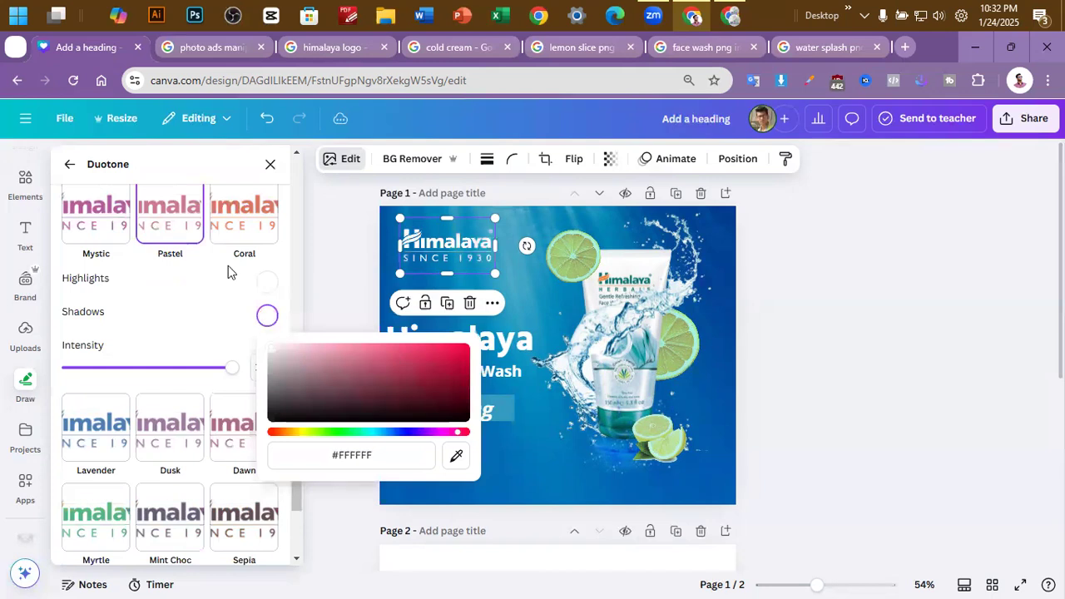
pyautogui.click(327, 237)
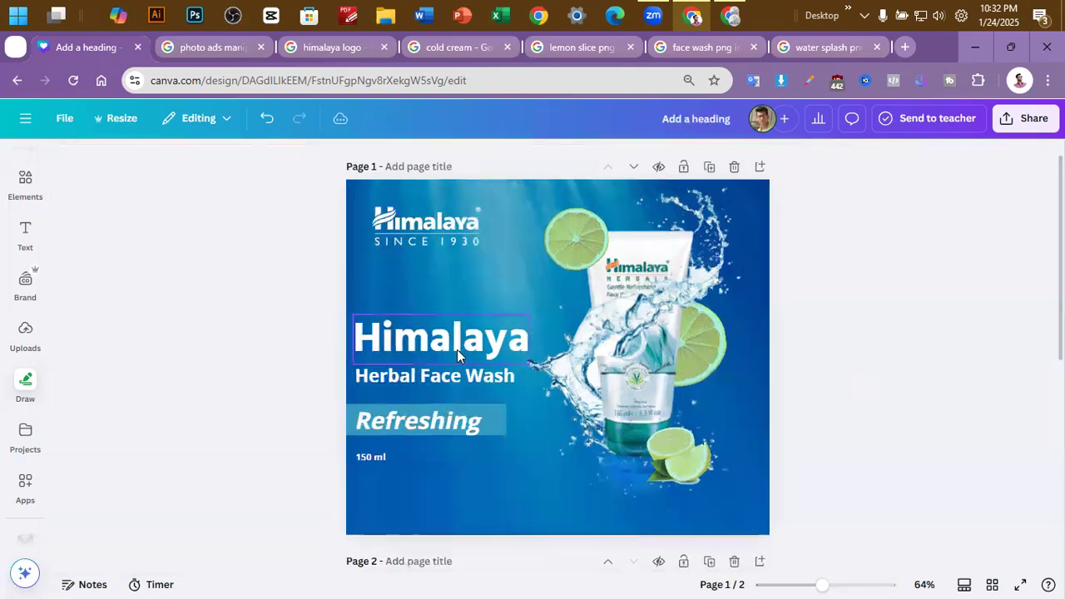
# Shrink the white Himalaya logo in the ad's upper-left corner and check the overall layout
pyautogui.click(399, 239)
pyautogui.moveTo(483, 259); pyautogui.dragTo(419, 220)
pyautogui.click(919, 313)
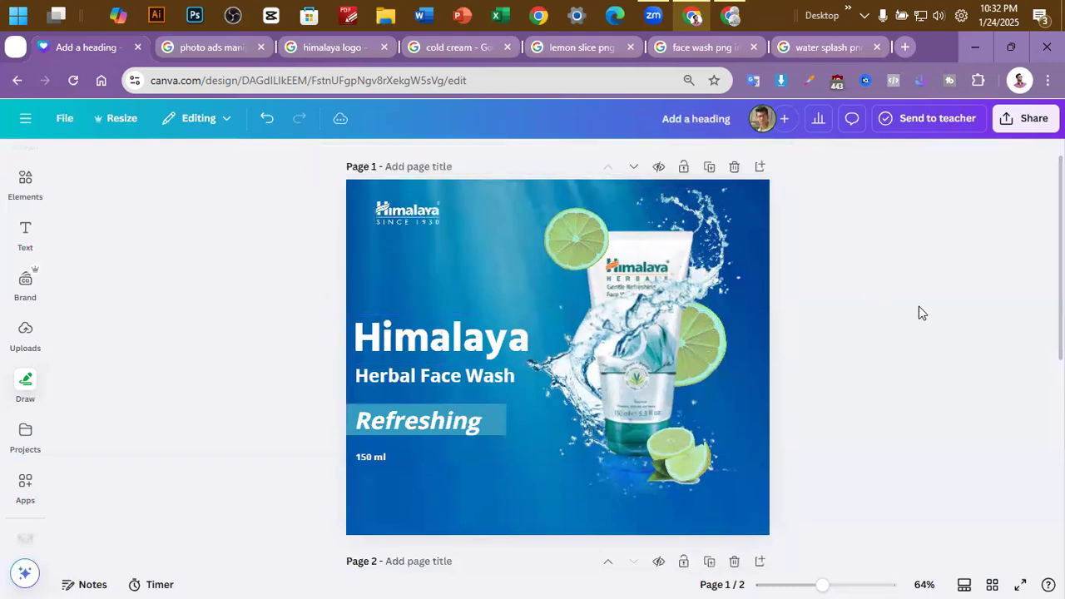
pyautogui.scroll(2, 816, 313)
pyautogui.scroll(-3, 828, 300)
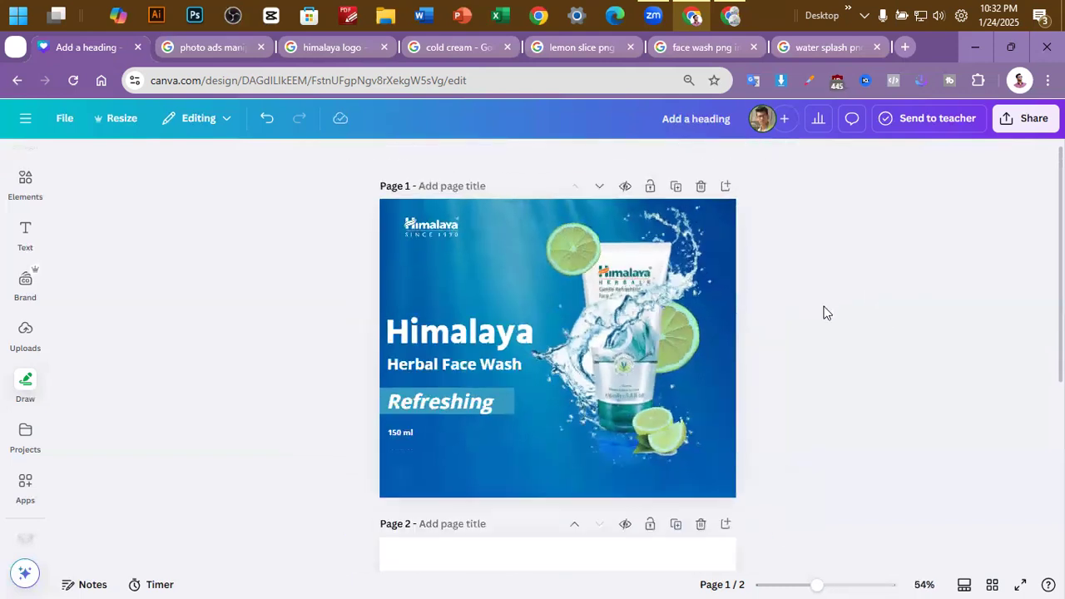
pyautogui.scroll(2, 840, 317)
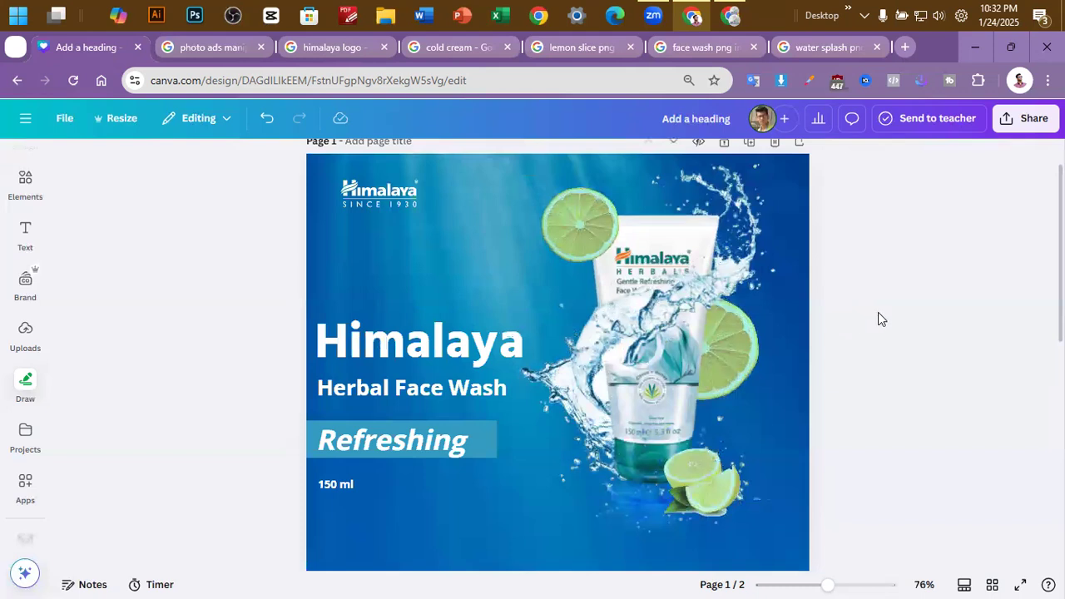
pyautogui.scroll(-2, 874, 316)
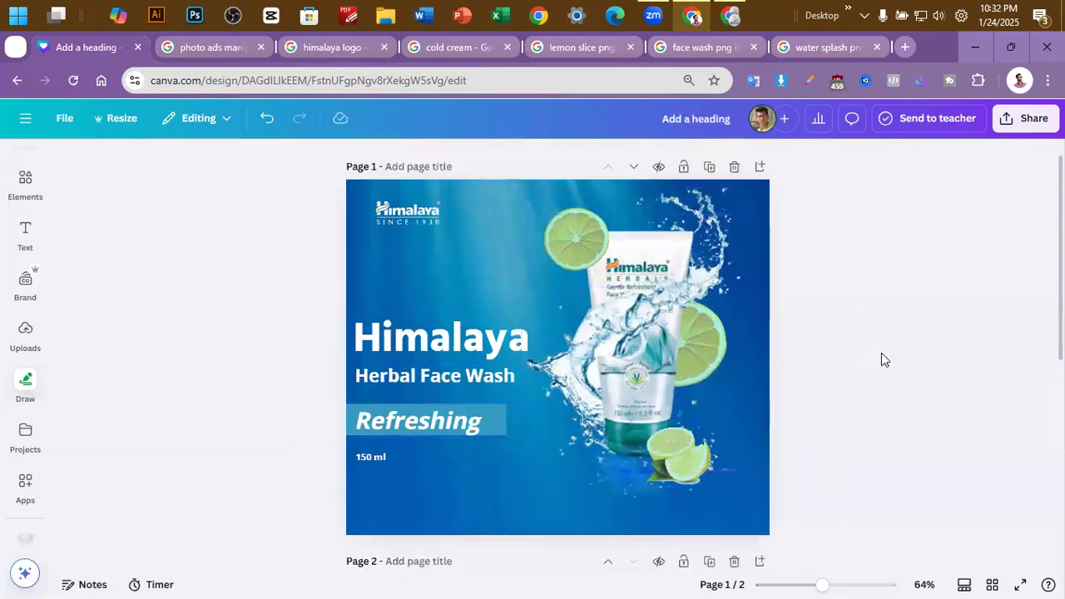
# Enlarge the Himalaya logo slightly and shift it a little toward the ad's left edge
pyautogui.click(397, 221)
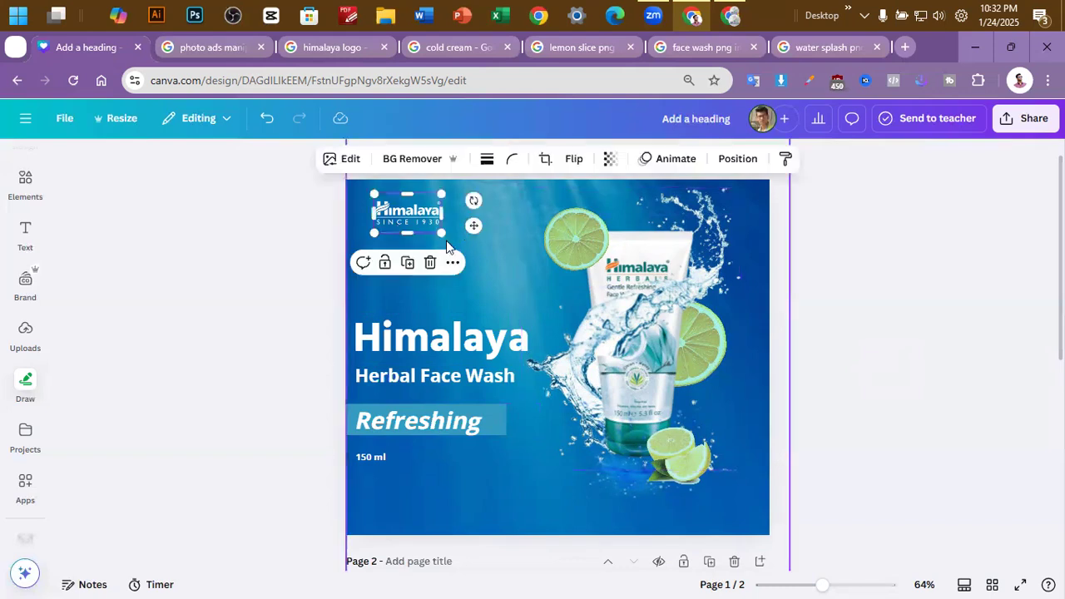
pyautogui.moveTo(442, 234); pyautogui.dragTo(463, 246)
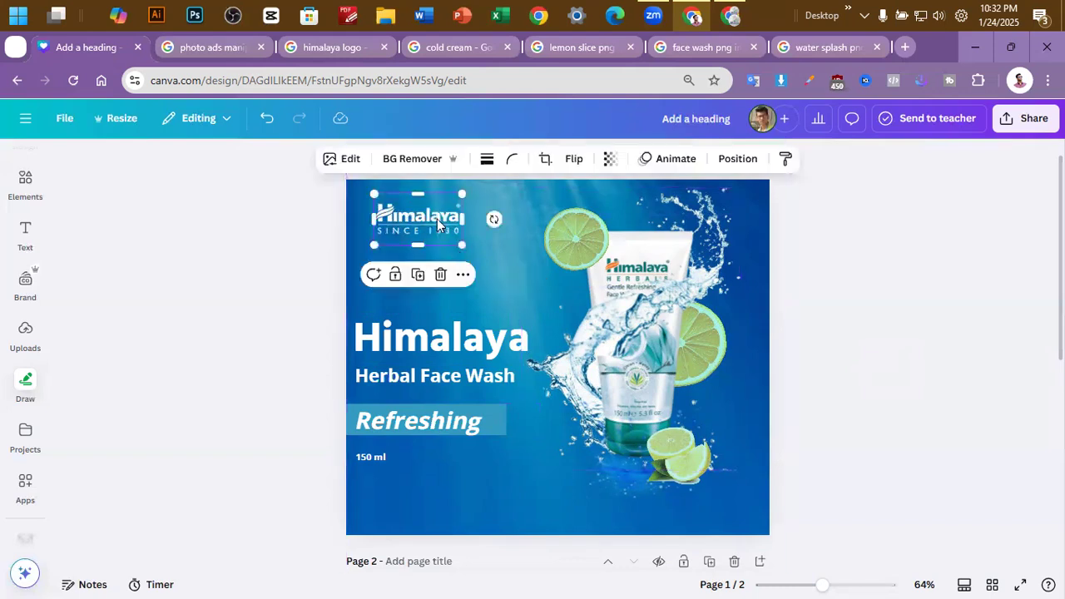
pyautogui.moveTo(432, 211); pyautogui.dragTo(398, 217)
pyautogui.click(253, 215)
pyautogui.click(279, 218)
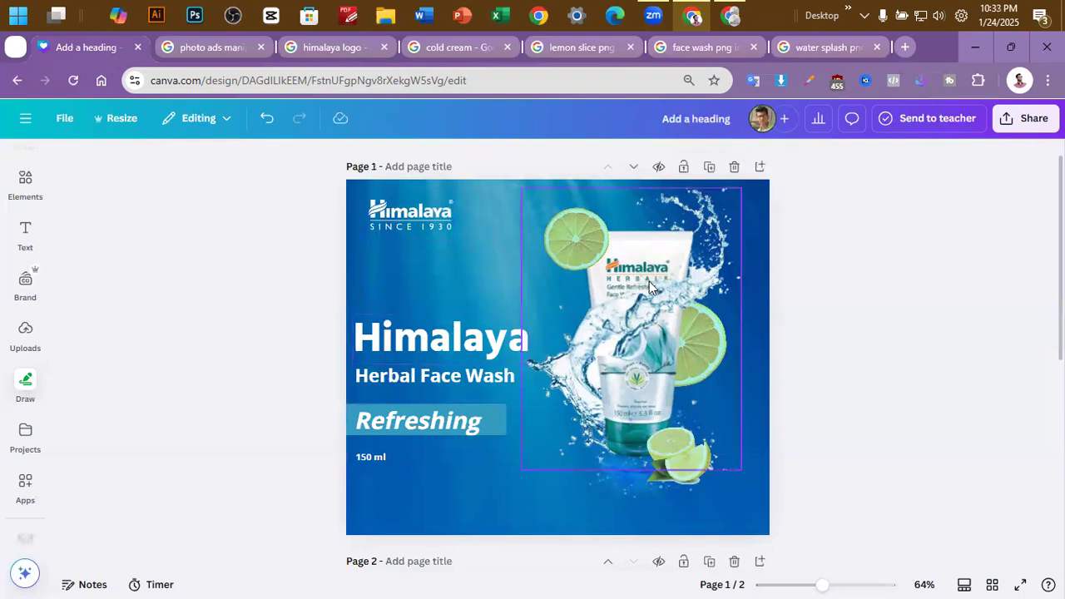
# Apply the Lift effect to the large Himalaya heading and raise its intensity slightly above 50
pyautogui.scroll(3, 650, 281)
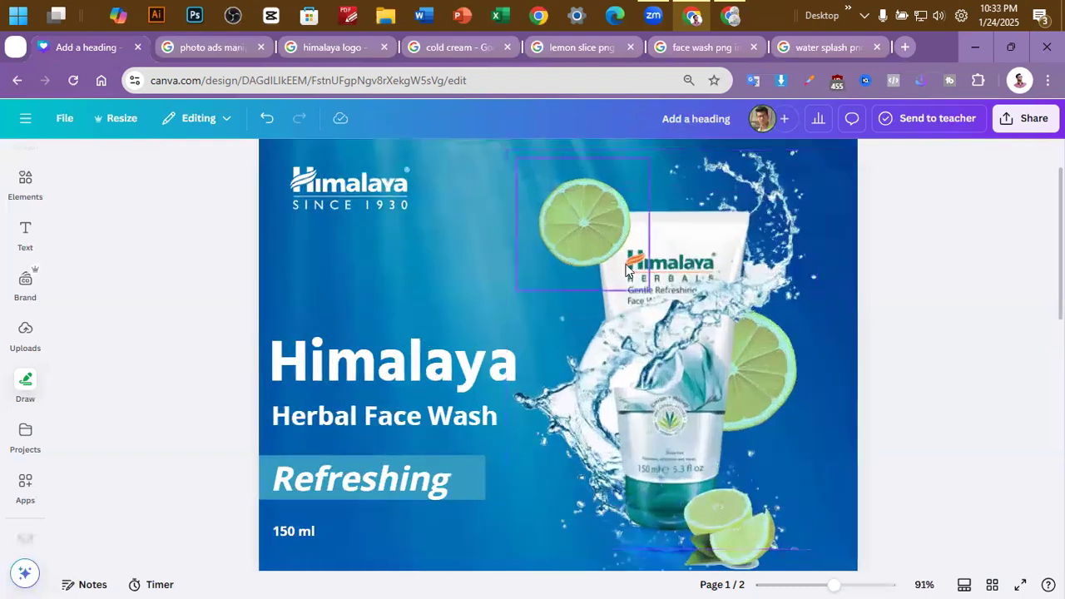
pyautogui.click(403, 367)
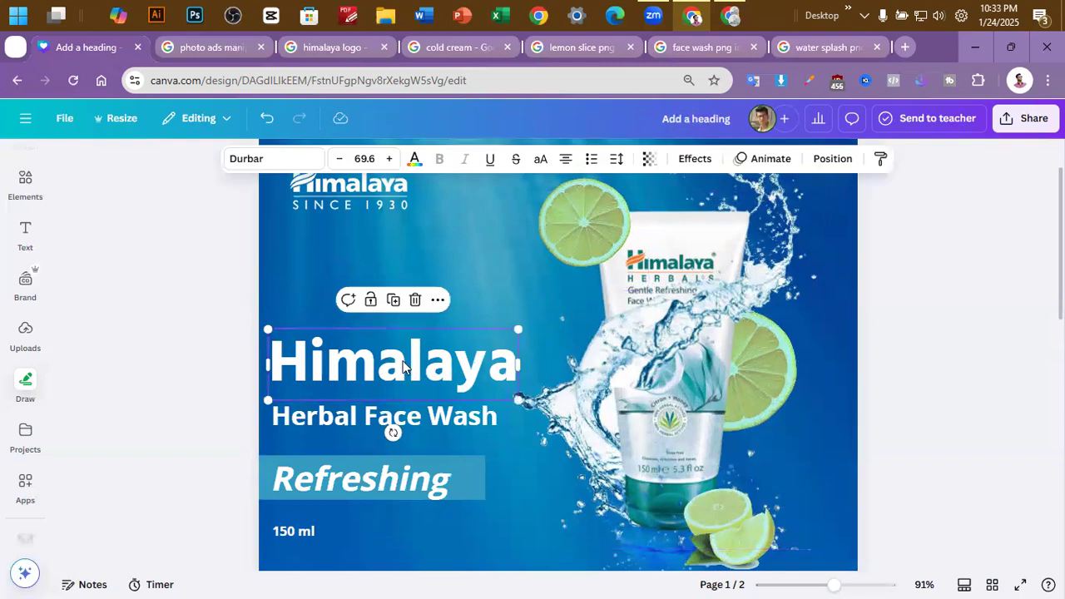
pyautogui.click(697, 163)
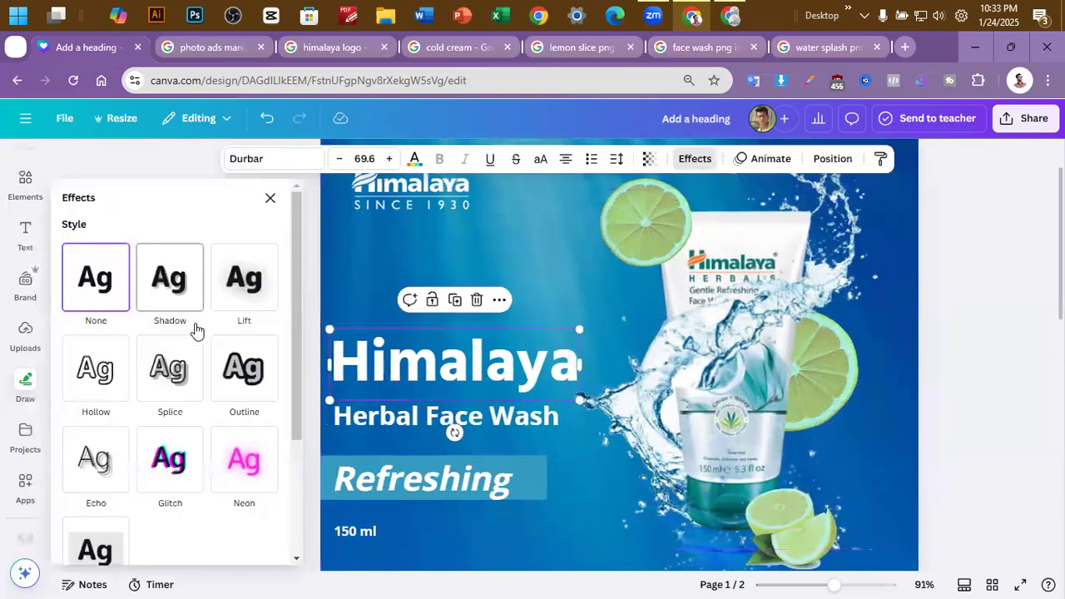
pyautogui.click(248, 289)
pyautogui.scroll(-1, 243, 424)
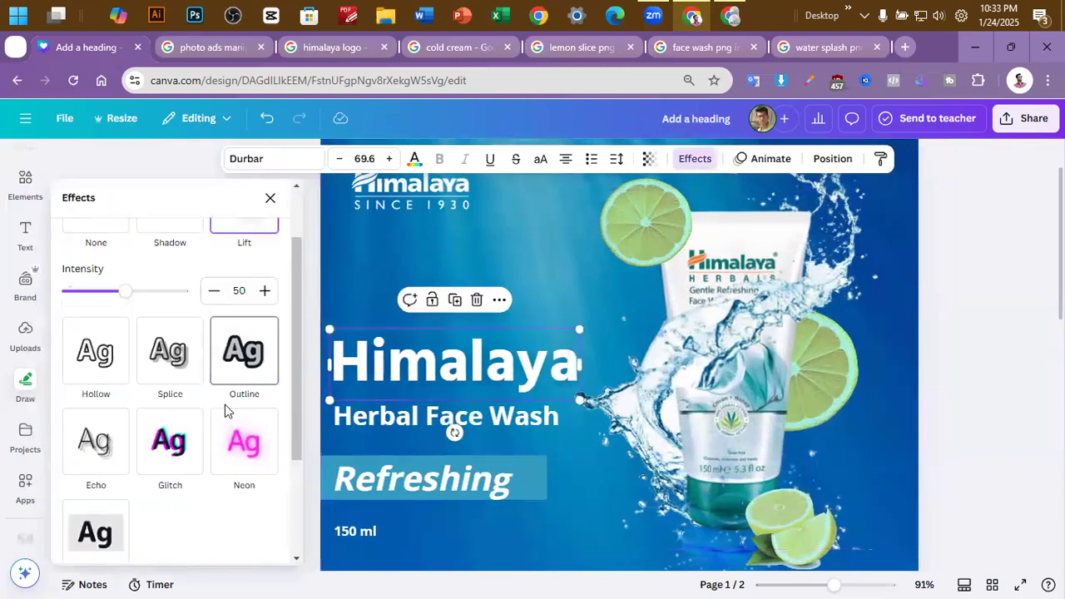
pyautogui.moveTo(125, 290); pyautogui.dragTo(140, 293)
pyautogui.click(955, 333)
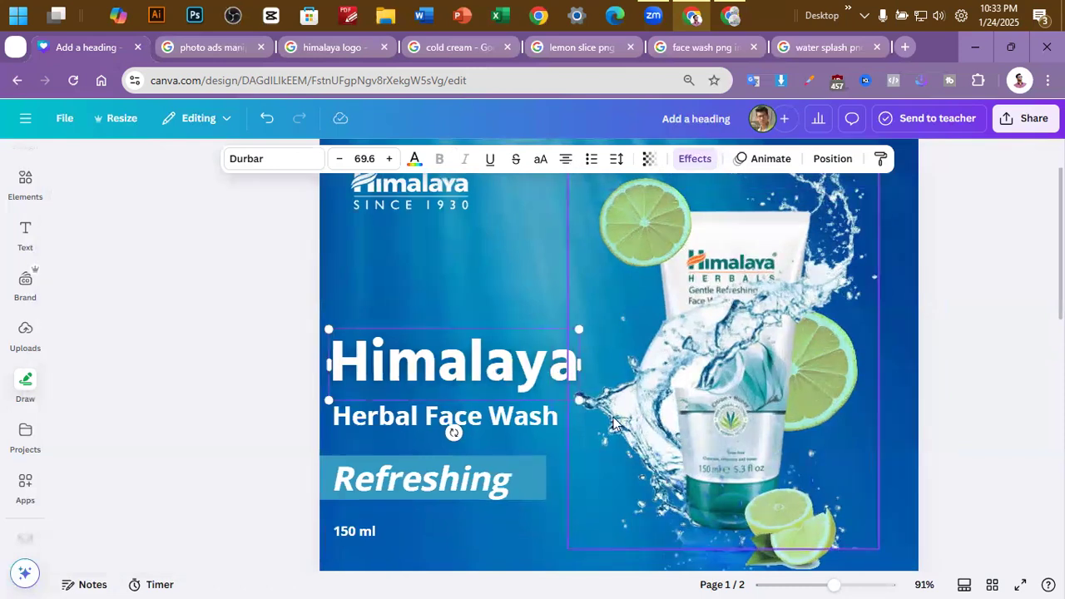
# Add an Outline effect of thickness 74 to the Herbal Face Wash text, using orange #F58C4C sampled from the tube's logo
pyautogui.click(414, 426)
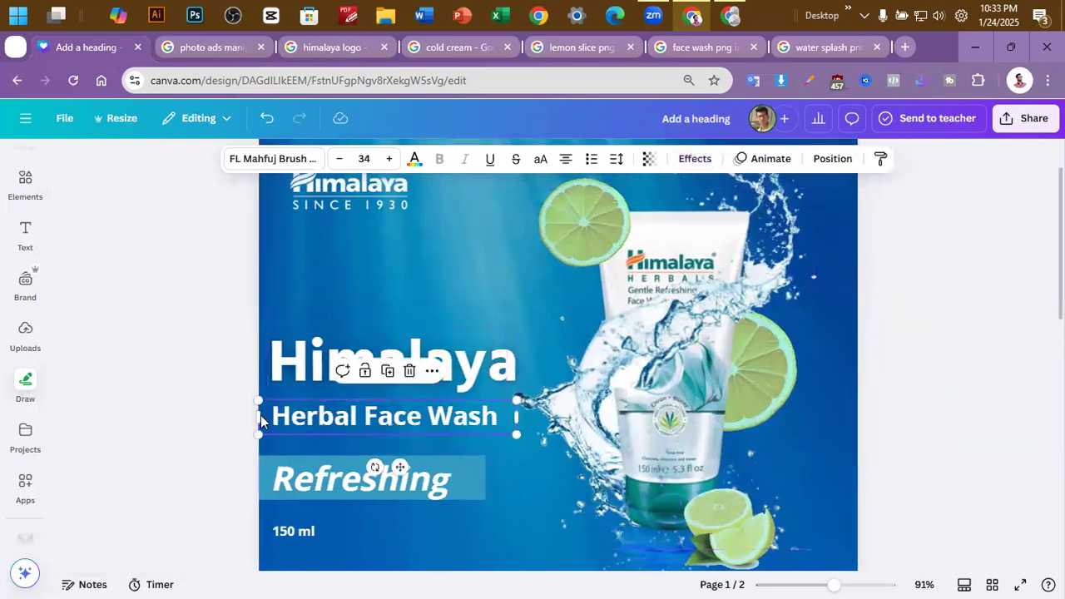
pyautogui.click(688, 159)
pyautogui.click(238, 377)
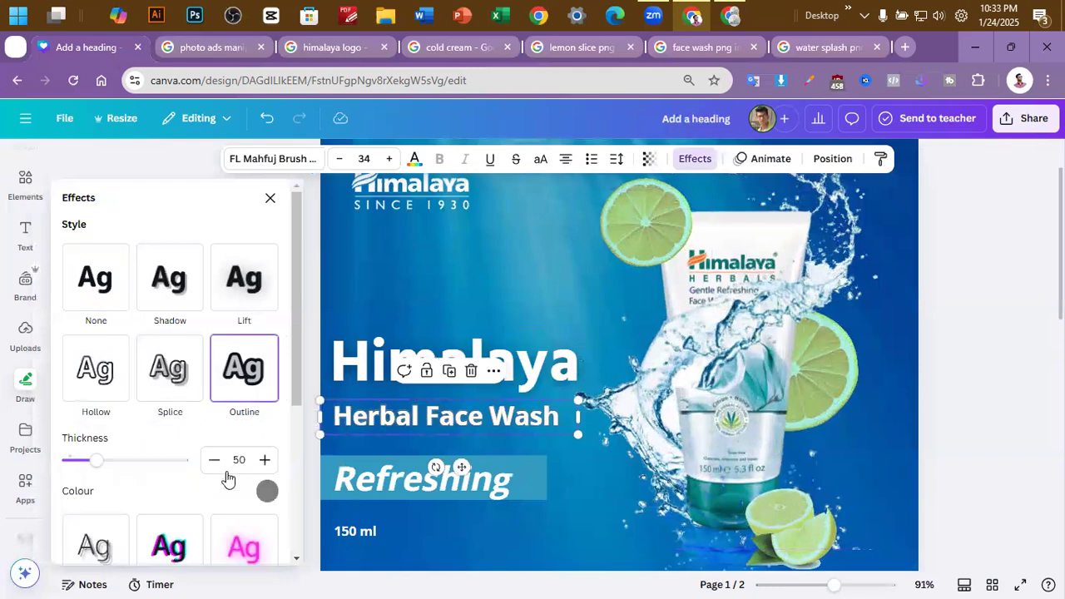
pyautogui.moveTo(106, 471); pyautogui.dragTo(119, 471)
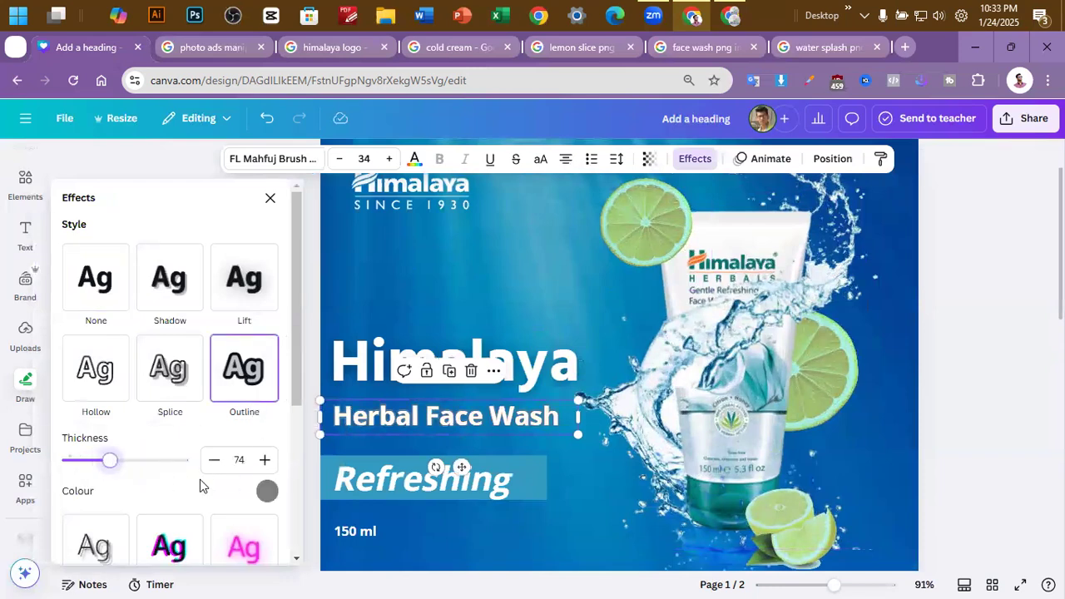
pyautogui.click(268, 491)
pyautogui.click(72, 328)
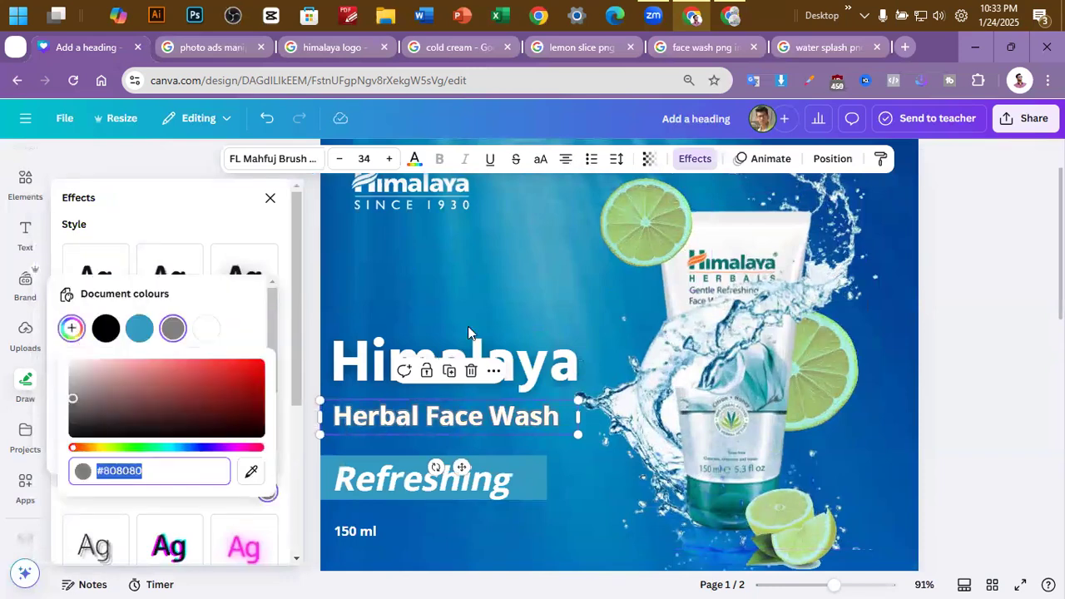
pyautogui.click(252, 473)
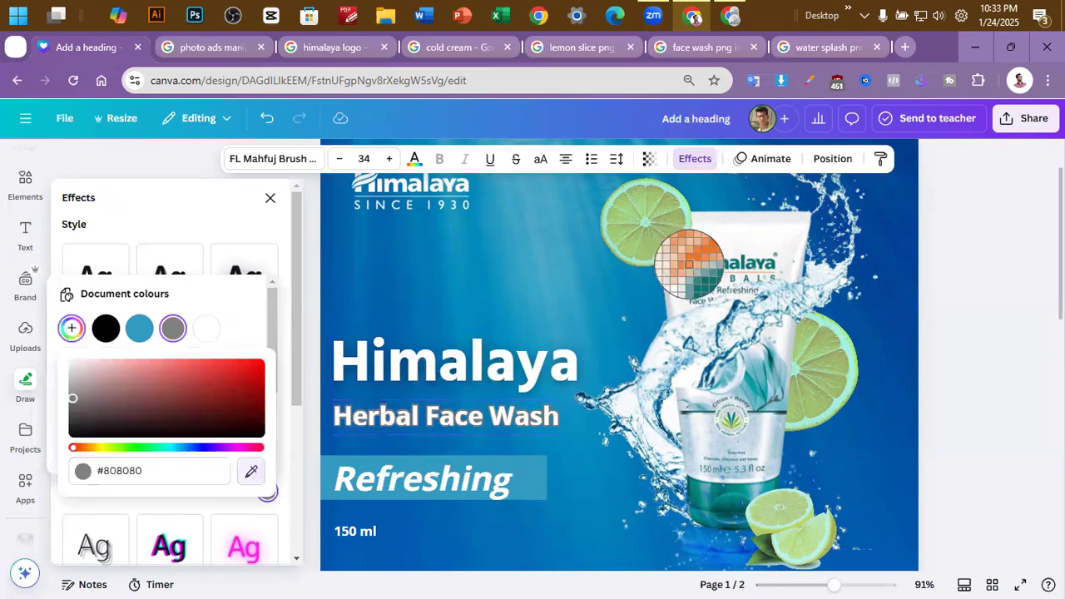
pyautogui.click(690, 269)
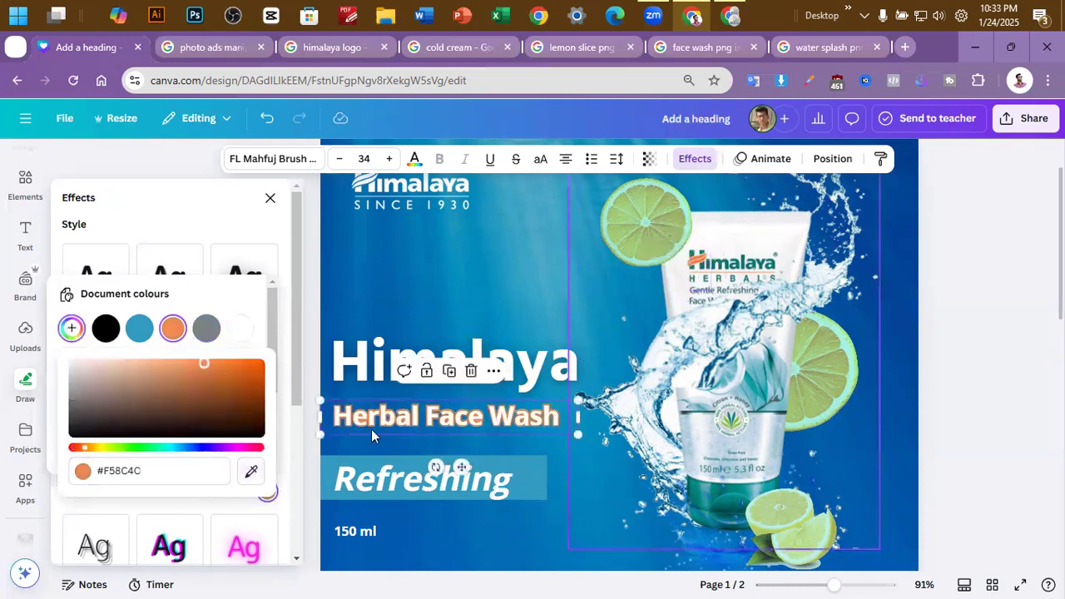
pyautogui.click(269, 199)
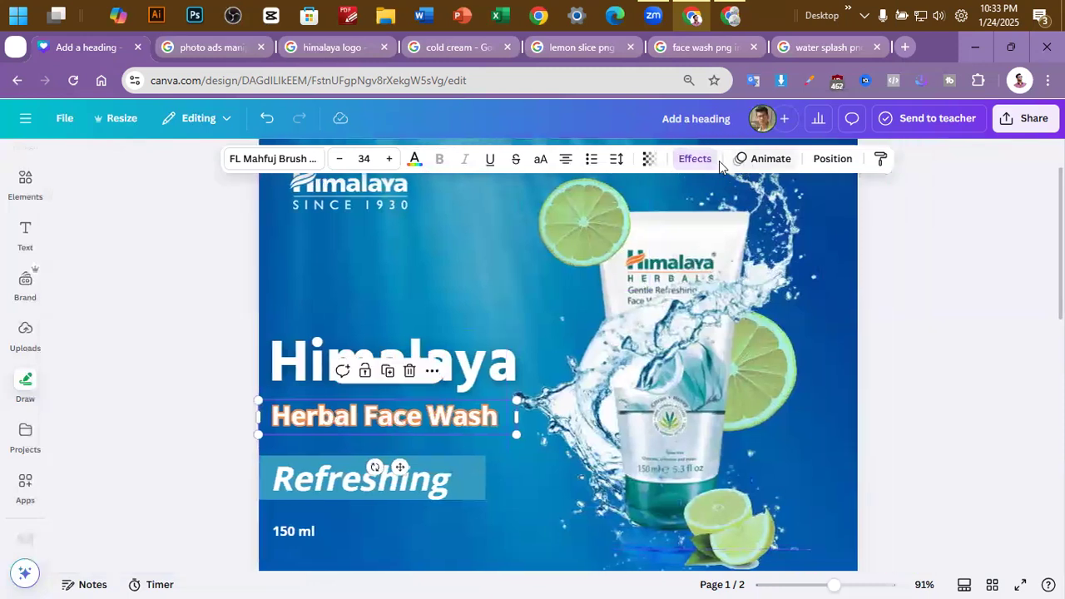
# Reduce the outline thickness of the Herbal Face Wash text to about 29
pyautogui.click(695, 158)
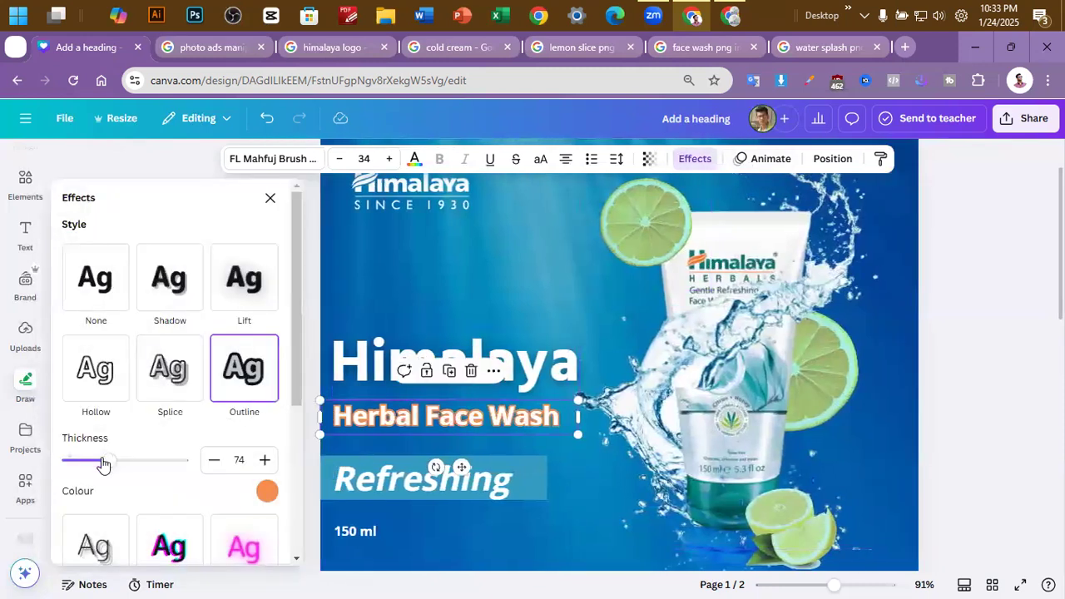
pyautogui.moveTo(93, 468); pyautogui.dragTo(83, 469)
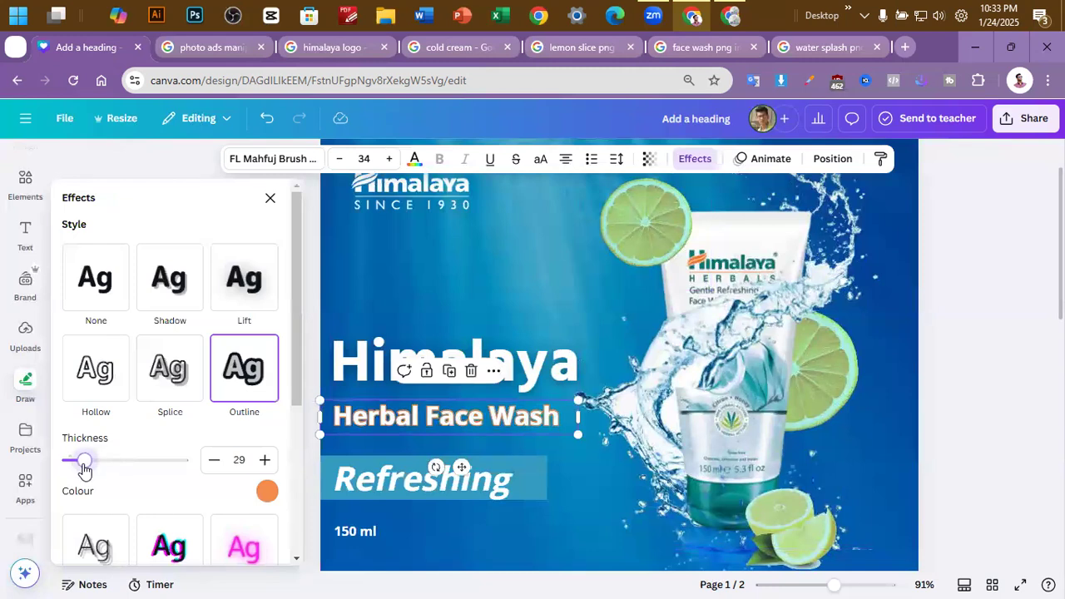
pyautogui.click(1032, 380)
pyautogui.scroll(-3, 499, 350)
pyautogui.scroll(1, 287, 270)
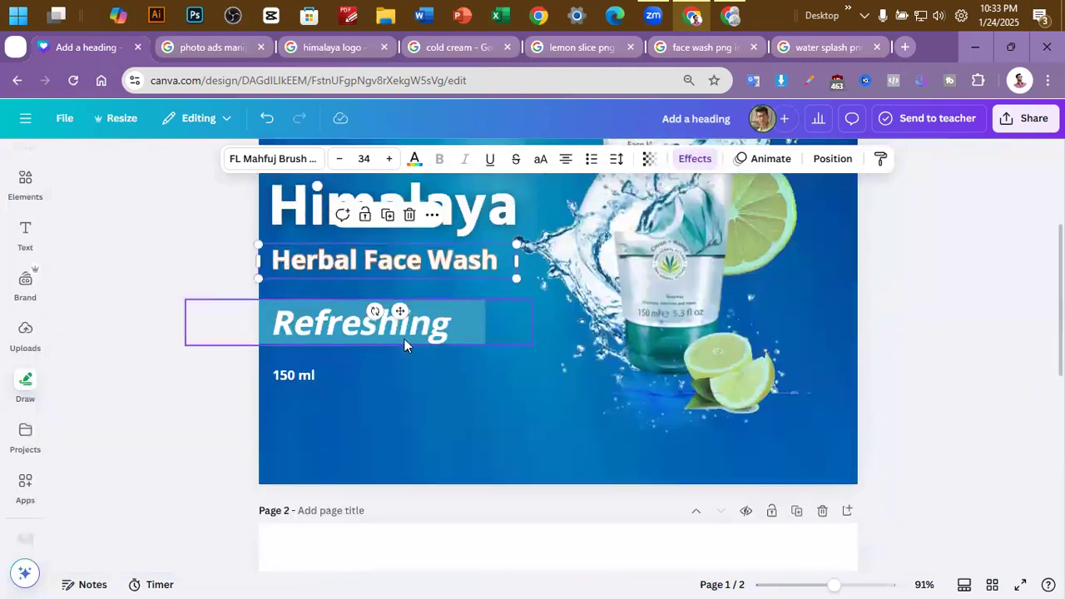
# Narrow the Refreshing text box and move it below the blue bar so the bar is exposed
pyautogui.click(457, 331)
pyautogui.moveTo(536, 323); pyautogui.dragTo(442, 323)
pyautogui.moveTo(370, 326); pyautogui.dragTo(420, 420)
# Recolour the bar under the Herbal Face Wash text with the teal green sampled from the lower part of the tube
pyautogui.click(449, 317)
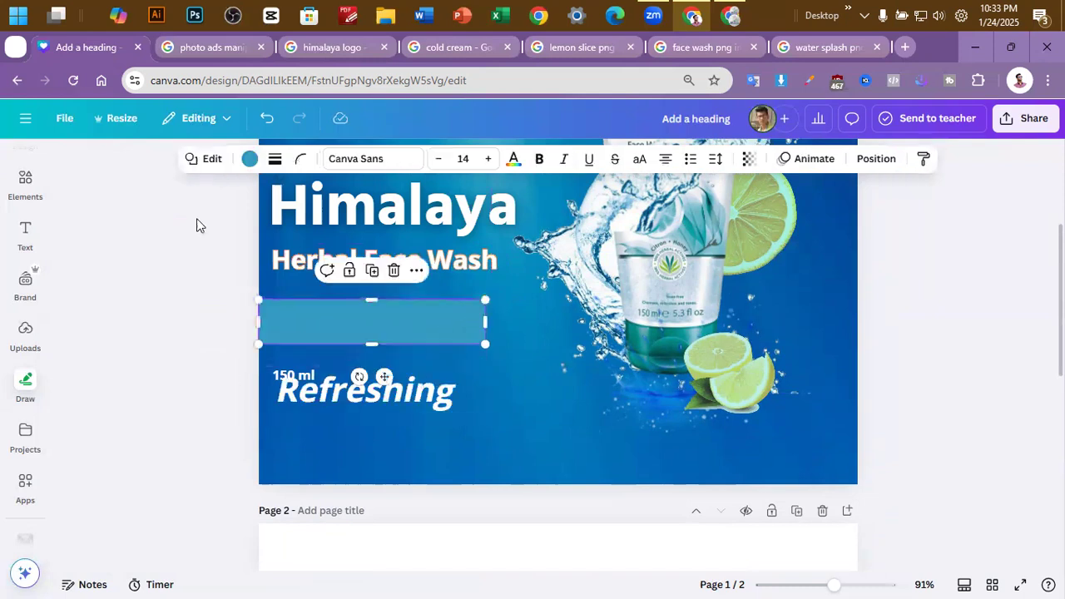
pyautogui.click(250, 158)
pyautogui.click(78, 303)
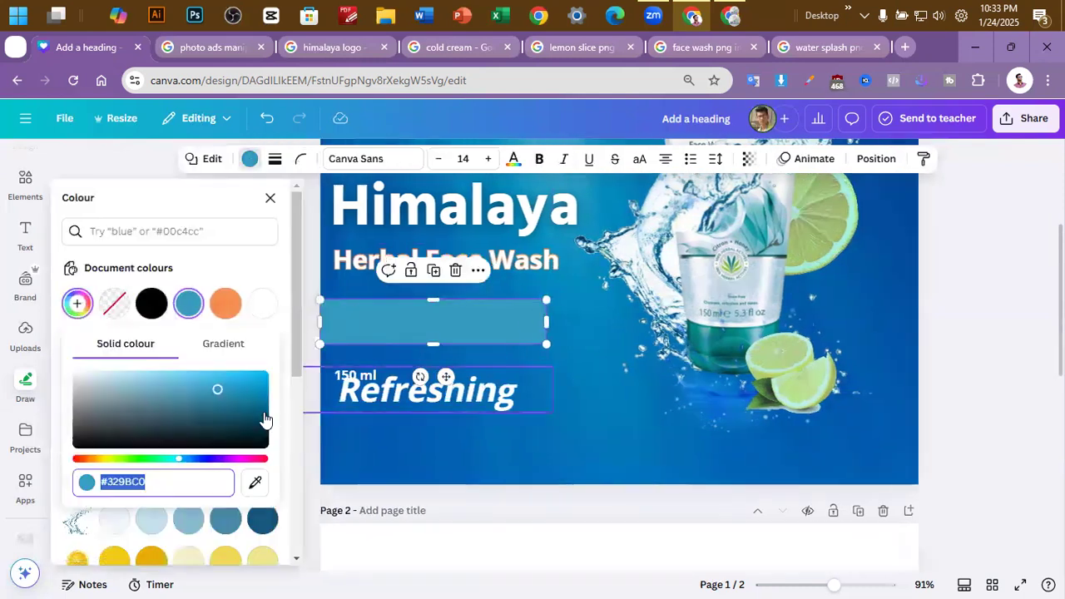
pyautogui.click(255, 485)
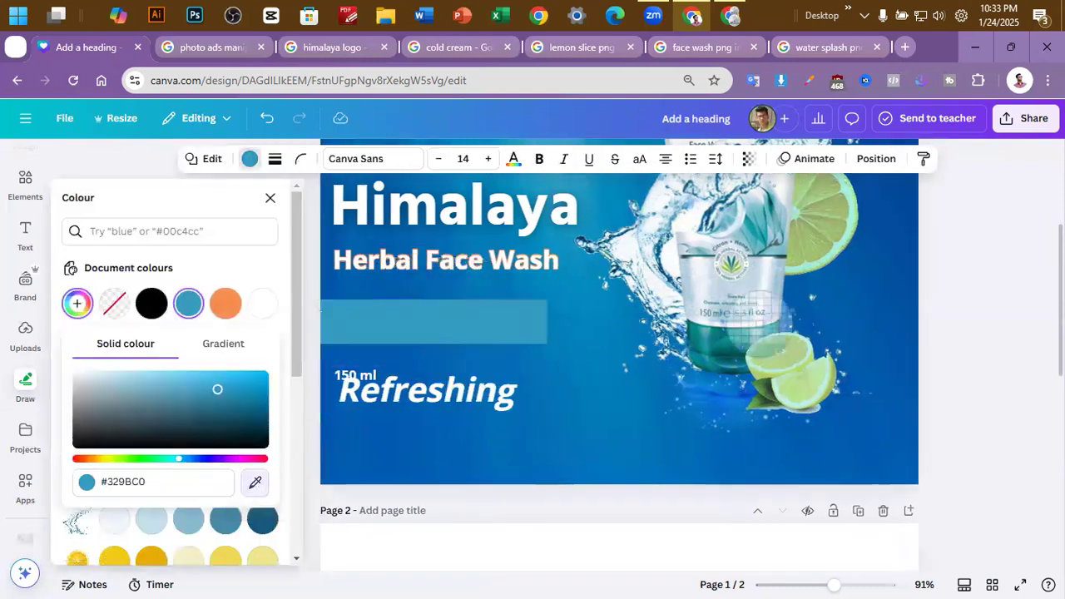
pyautogui.click(729, 333)
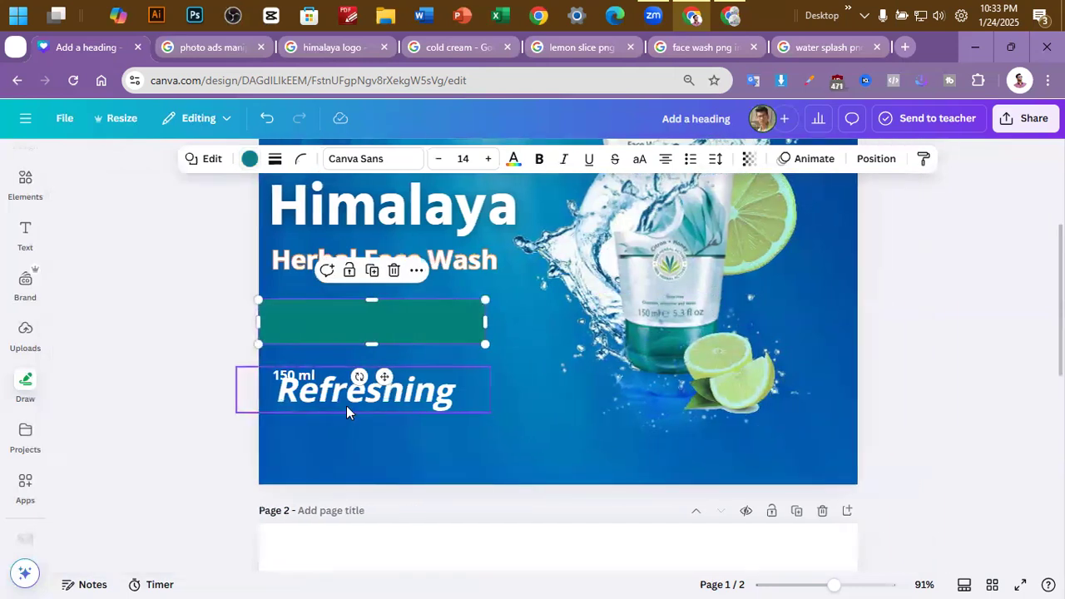
# Move the Refreshing text back onto the green bar and check the layout
pyautogui.moveTo(346, 405); pyautogui.dragTo(356, 325)
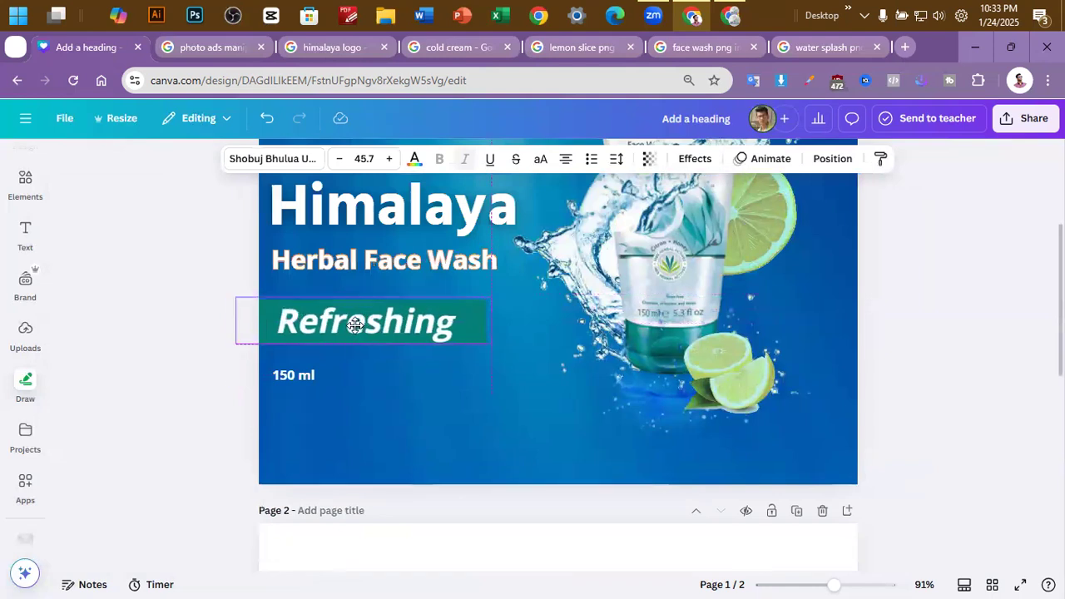
pyautogui.click(191, 337)
pyautogui.scroll(-3, 553, 302)
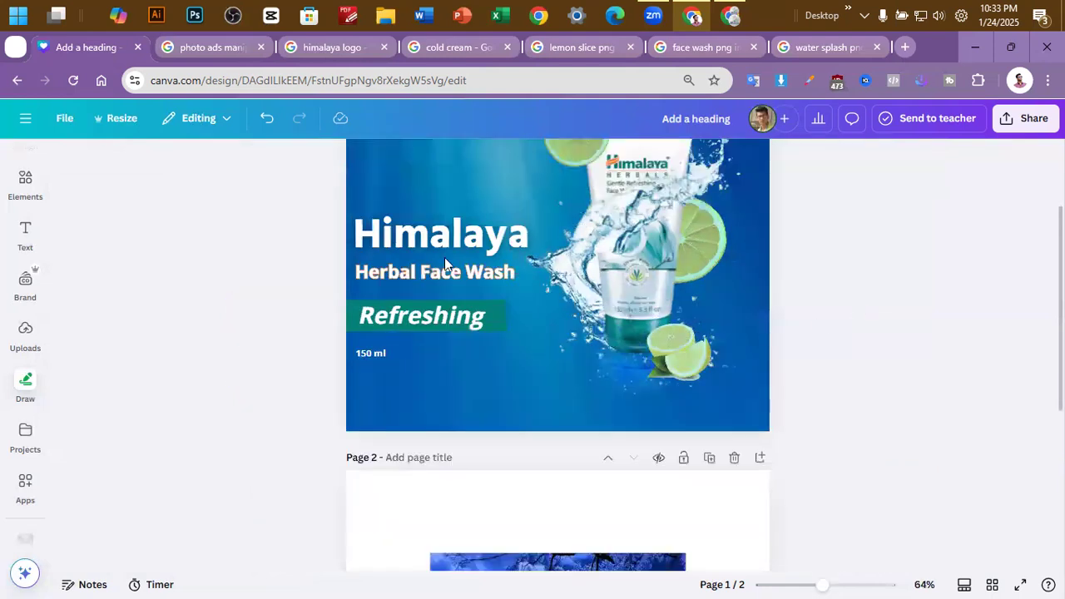
# Nudge the Herbal Face Wash text slightly away from the ad's left edge
pyautogui.click(366, 274)
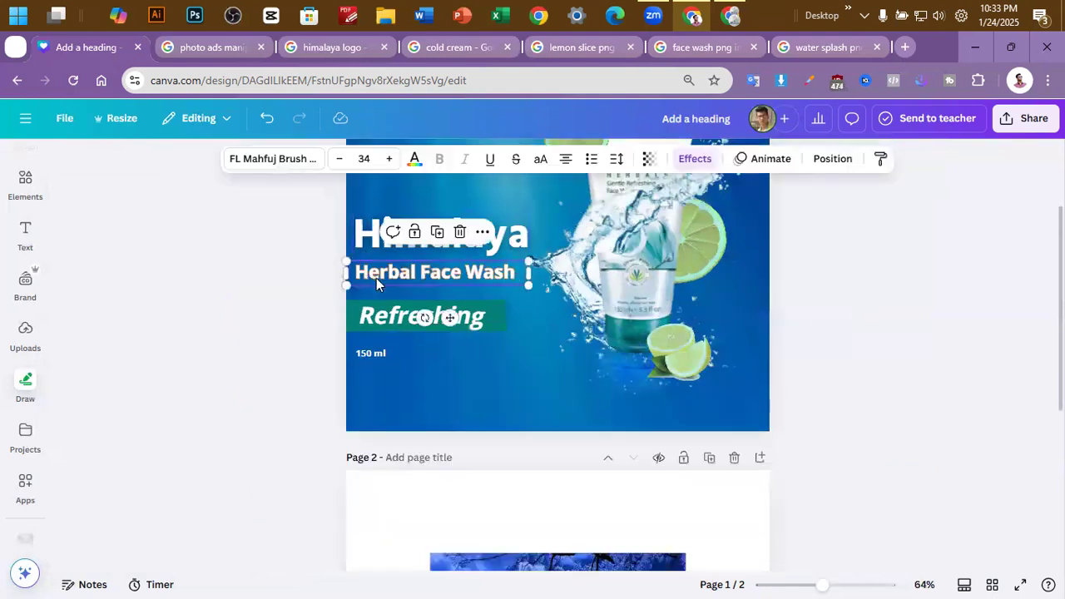
pyautogui.press('Right')
pyautogui.press('Right')
pyautogui.press('Right')
pyautogui.press('Right')
pyautogui.press('Right')
pyautogui.press('Right')
pyautogui.press('Right')
pyautogui.press('Right')
pyautogui.press('Right')
pyautogui.press('Right')
pyautogui.press('Right')
pyautogui.press('Right')
pyautogui.press('Right')
pyautogui.press('Right')
pyautogui.press('Right')
pyautogui.press('Right')
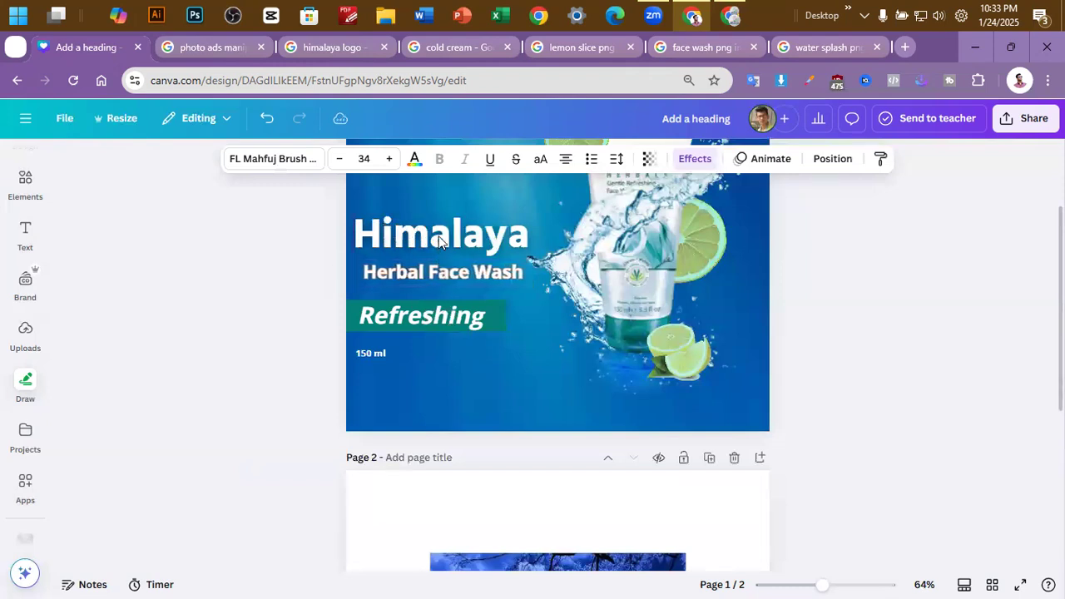
# Nudge the large Himalaya heading slightly away from the ad's left edge
pyautogui.click(504, 241)
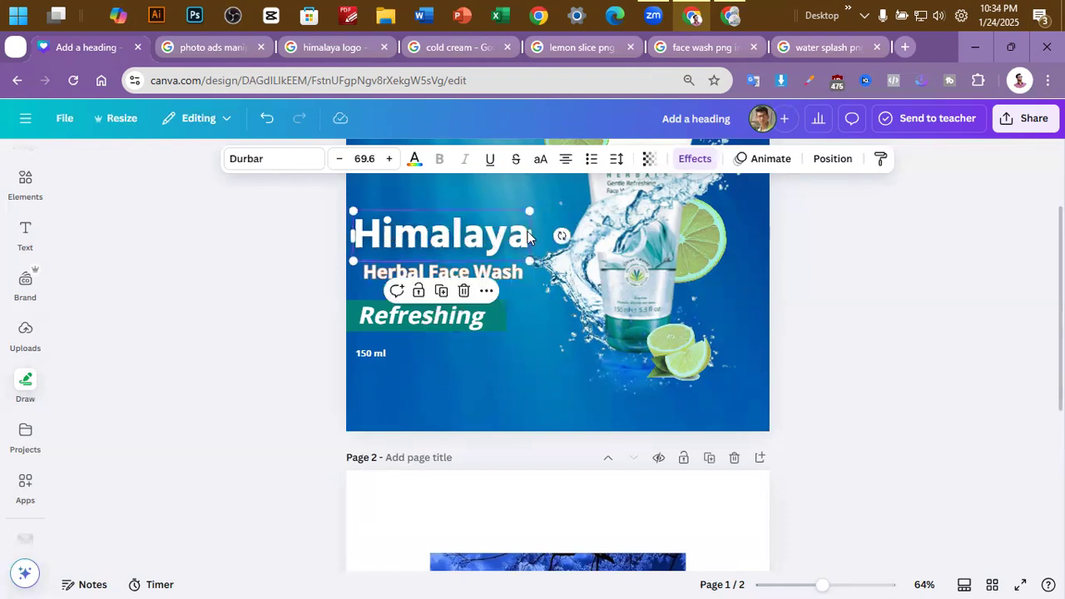
pyautogui.press('Right')
pyautogui.press('Right')
pyautogui.press('Right')
pyautogui.press('Right')
pyautogui.press('Right')
pyautogui.press('Right')
pyautogui.press('Right')
pyautogui.press('Right')
pyautogui.press('Right')
pyautogui.press('Right')
pyautogui.press('Right')
pyautogui.press('Right')
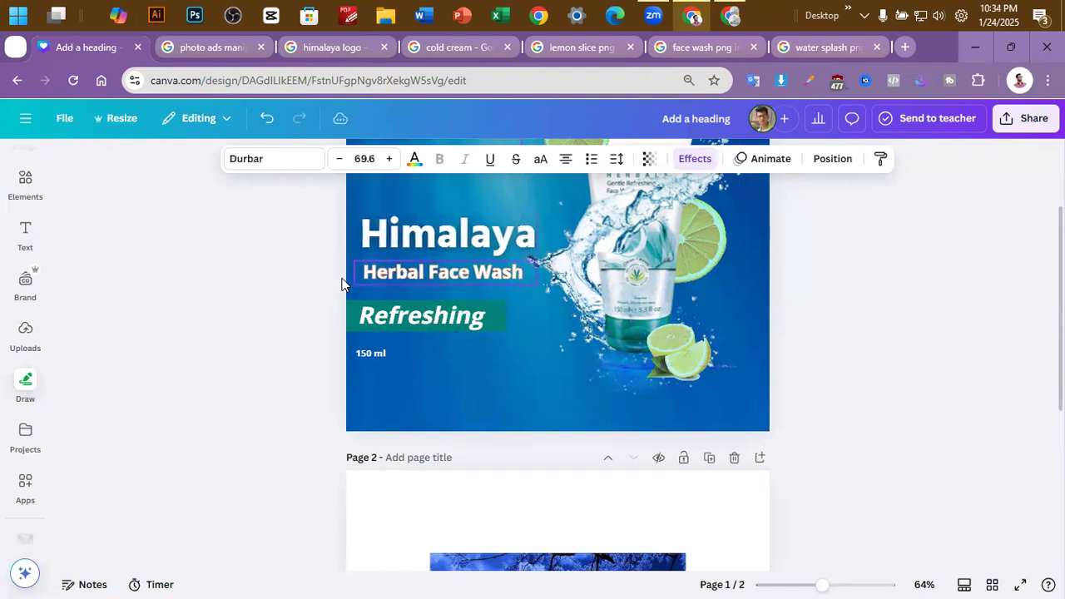
# Shift the Himalaya heading and the Herbal Face Wash text together back toward the ad's left edge
pyautogui.moveTo(478, 247); pyautogui.dragTo(490, 274)
pyautogui.click(495, 275)
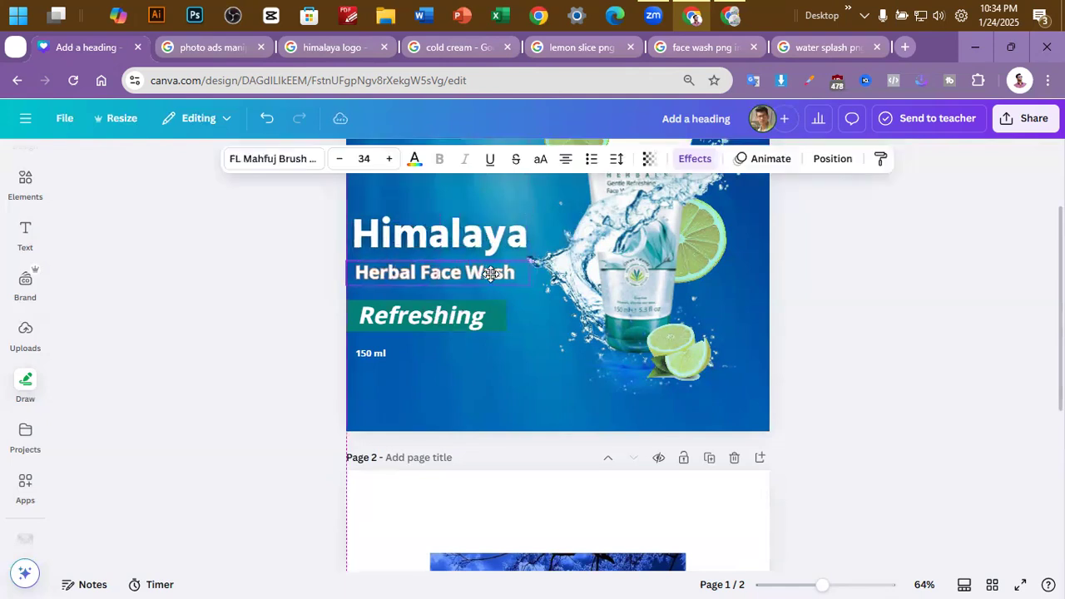
pyautogui.click(292, 290)
# Move the 150 ml text up close beneath the Refreshing bar and widen its letter spacing slightly
pyautogui.moveTo(369, 358); pyautogui.dragTo(378, 353)
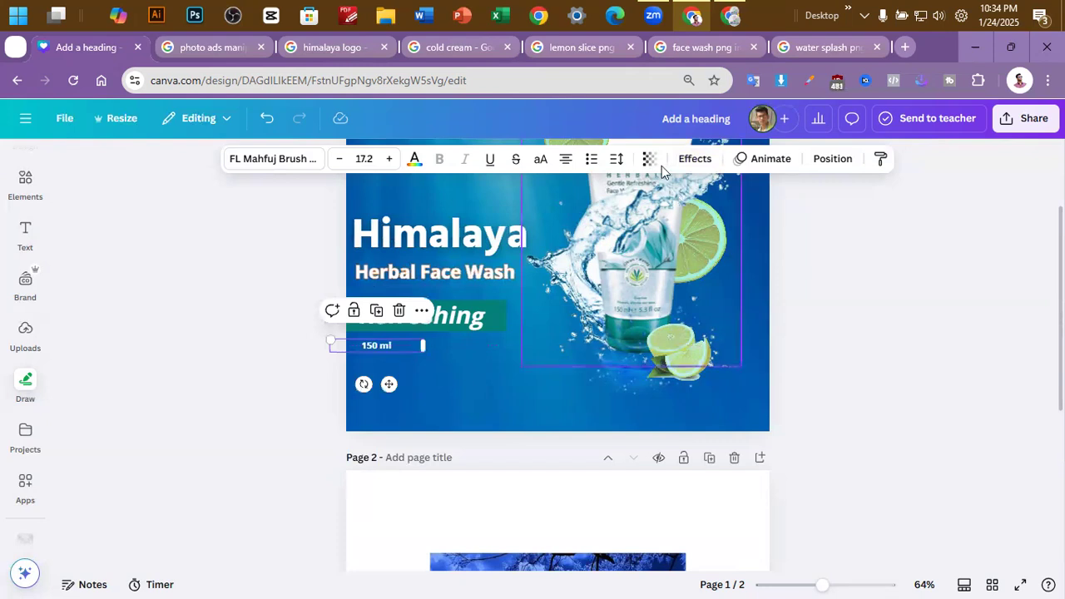
pyautogui.click(617, 159)
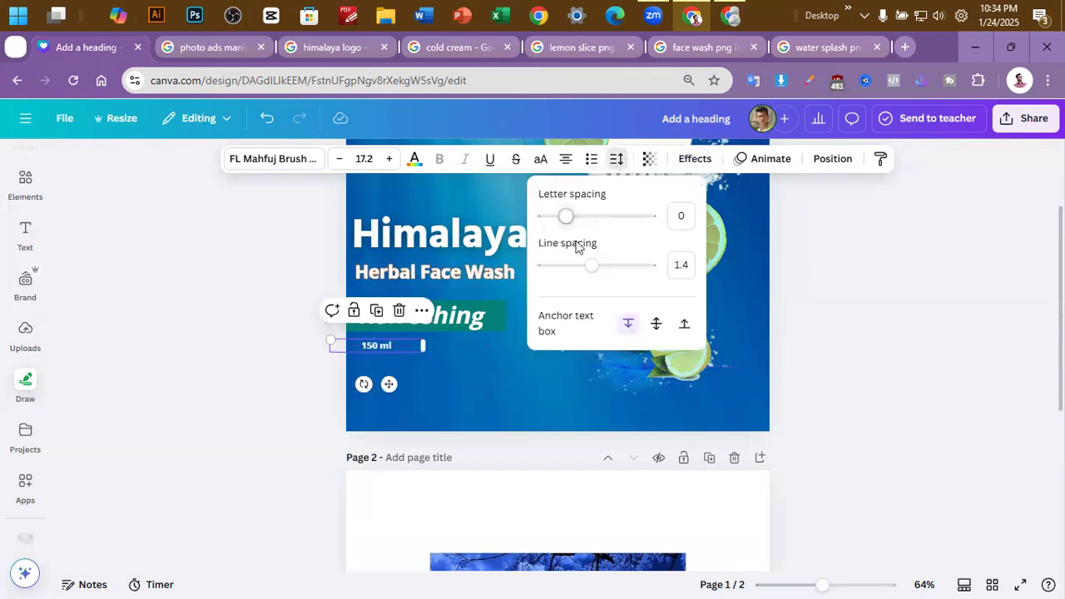
pyautogui.moveTo(566, 220); pyautogui.dragTo(578, 226)
pyautogui.click(889, 302)
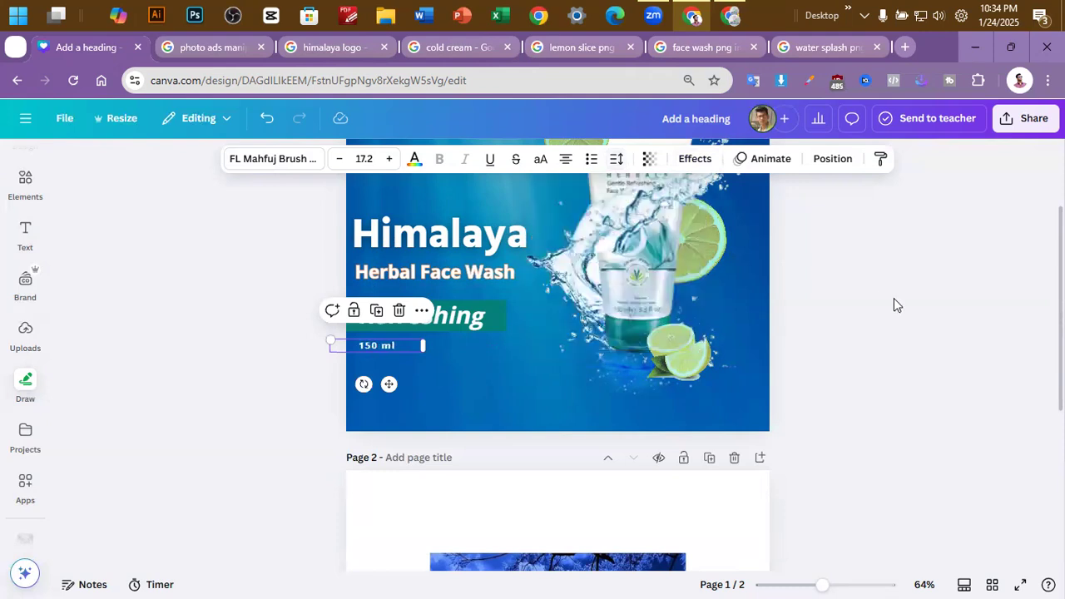
pyautogui.click(918, 298)
# Apply a Curved shadow to the white Himalaya logo after trying the Backdrop shadow
pyautogui.scroll(1, 920, 298)
pyautogui.scroll(-2, 920, 298)
pyautogui.scroll(2, 920, 298)
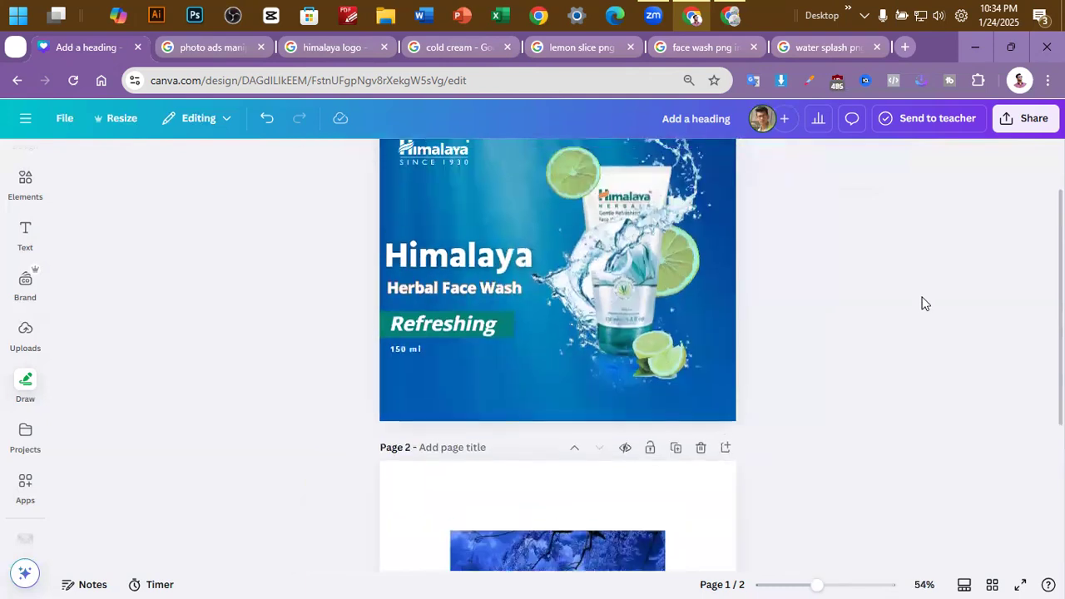
pyautogui.click(472, 256)
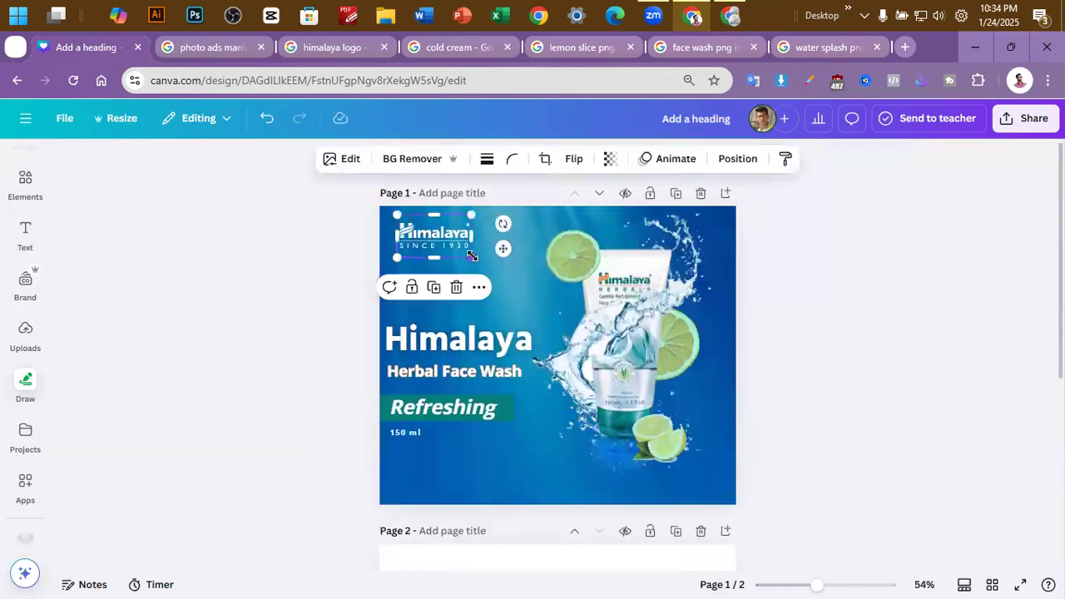
pyautogui.click(261, 282)
pyautogui.click(434, 236)
pyautogui.click(341, 159)
pyautogui.scroll(-1, 88, 433)
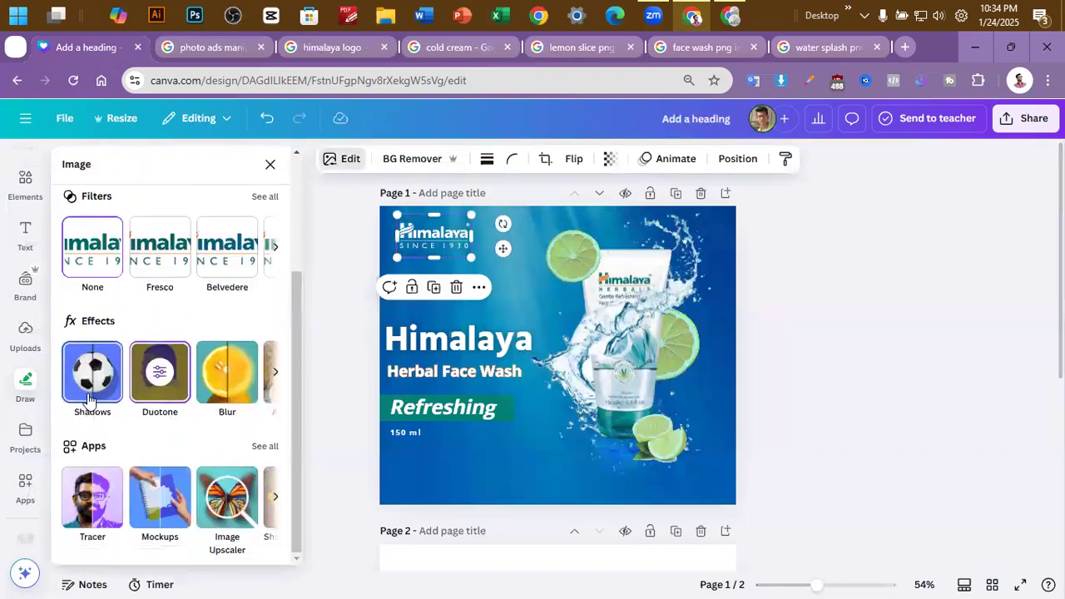
pyautogui.click(90, 378)
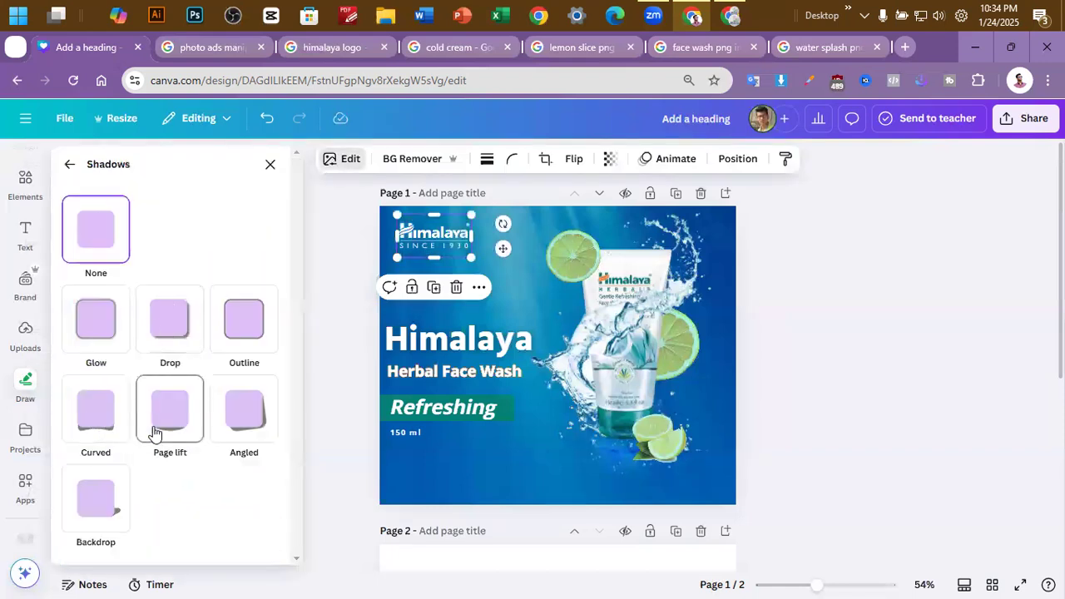
pyautogui.click(104, 485)
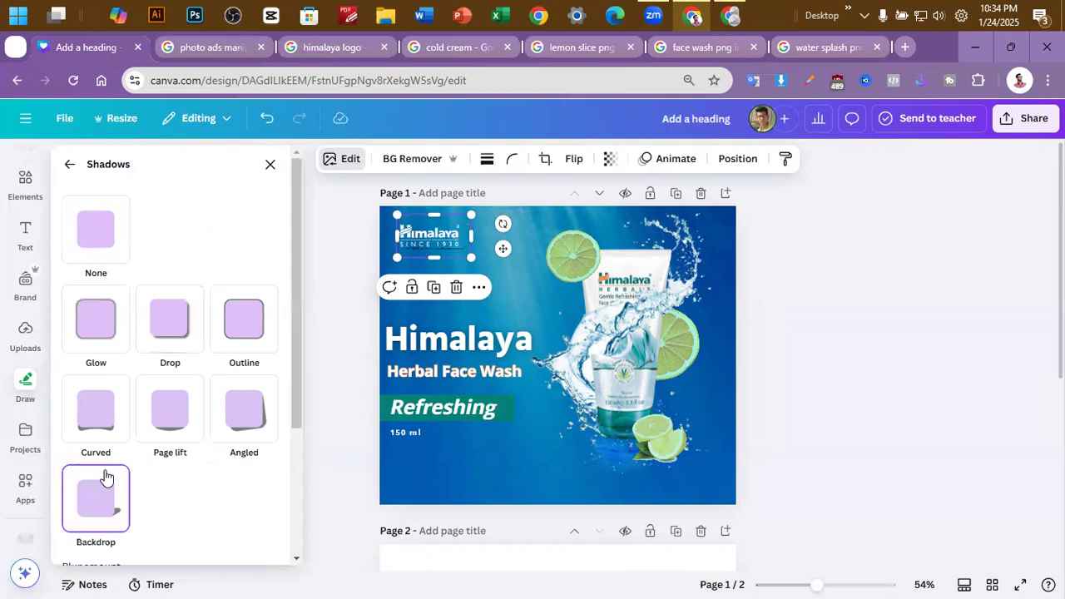
pyautogui.click(103, 428)
pyautogui.click(874, 334)
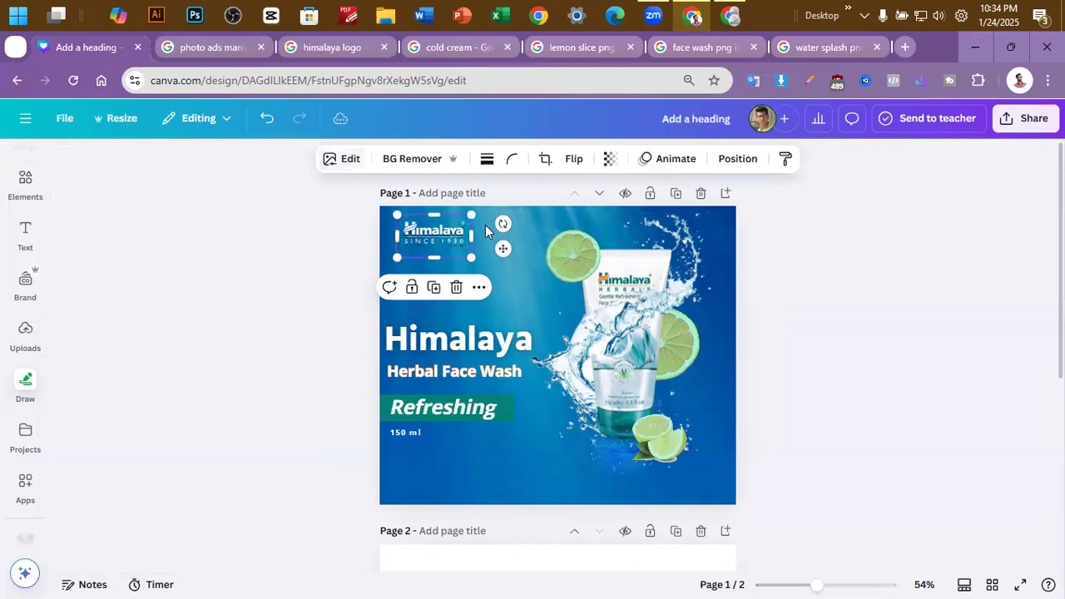
# Enlarge the white Himalaya logo slightly and check the ad as a whole
pyautogui.moveTo(472, 255); pyautogui.dragTo(493, 268)
pyautogui.click(936, 347)
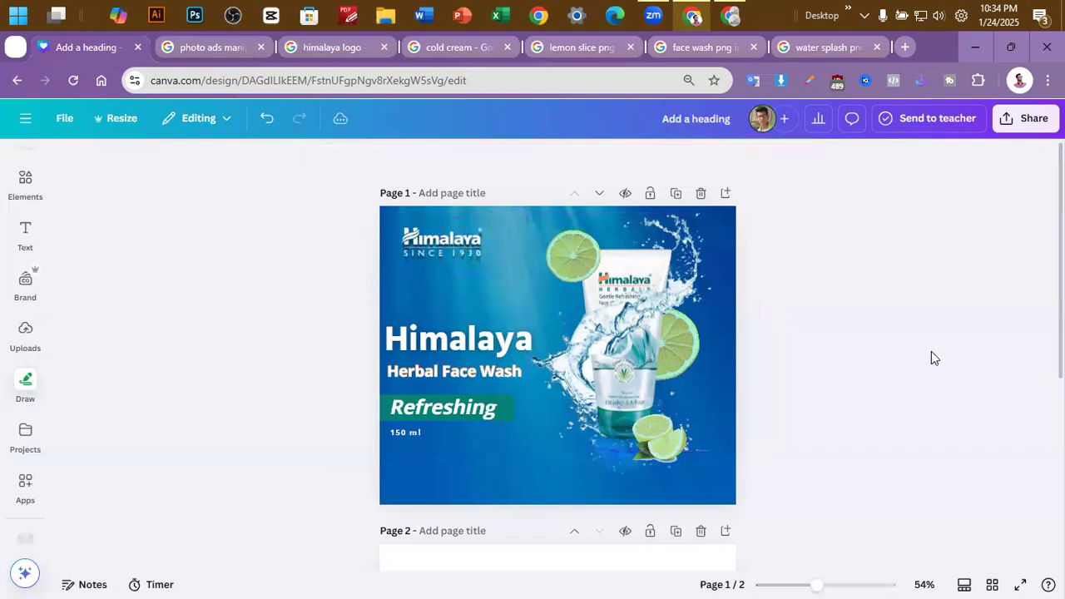
pyautogui.scroll(-2, 933, 357)
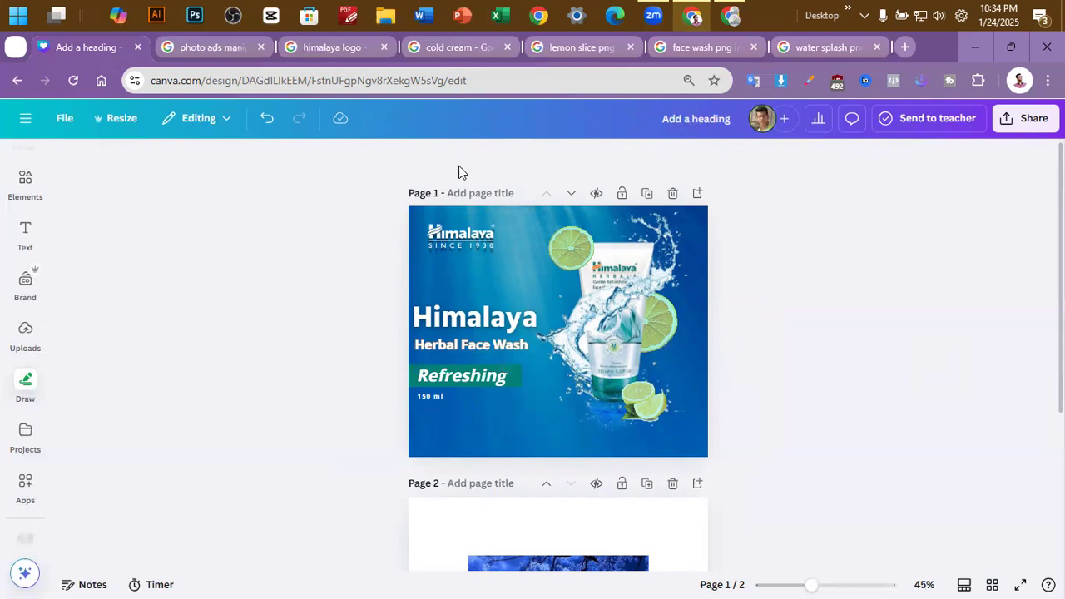
# Examine the Rani, Fiverr, Pepsi and orange juice bottle product manipulation ads in the image results as references
pyautogui.click(203, 49)
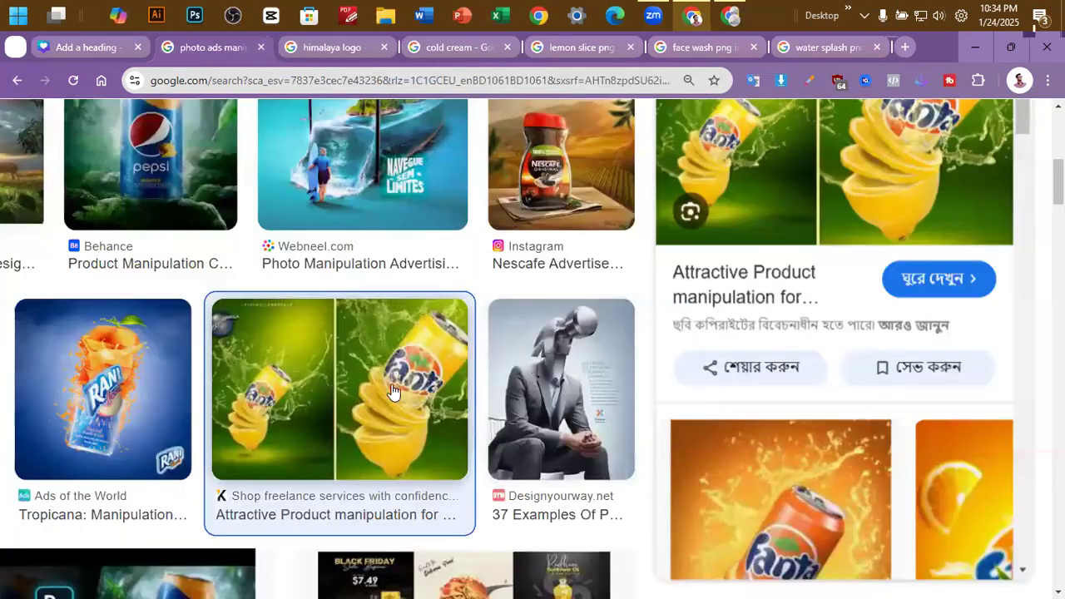
pyautogui.scroll(-2, 475, 233)
pyautogui.scroll(-1, 532, 353)
pyautogui.click(144, 216)
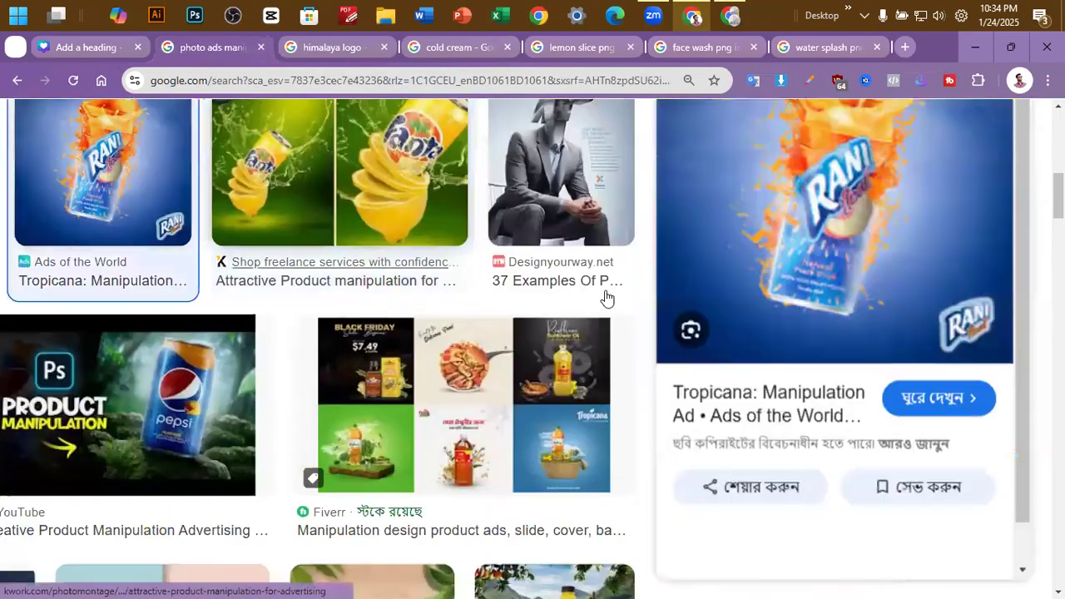
pyautogui.scroll(-1, 301, 353)
pyautogui.click(453, 367)
pyautogui.scroll(-1, 213, 353)
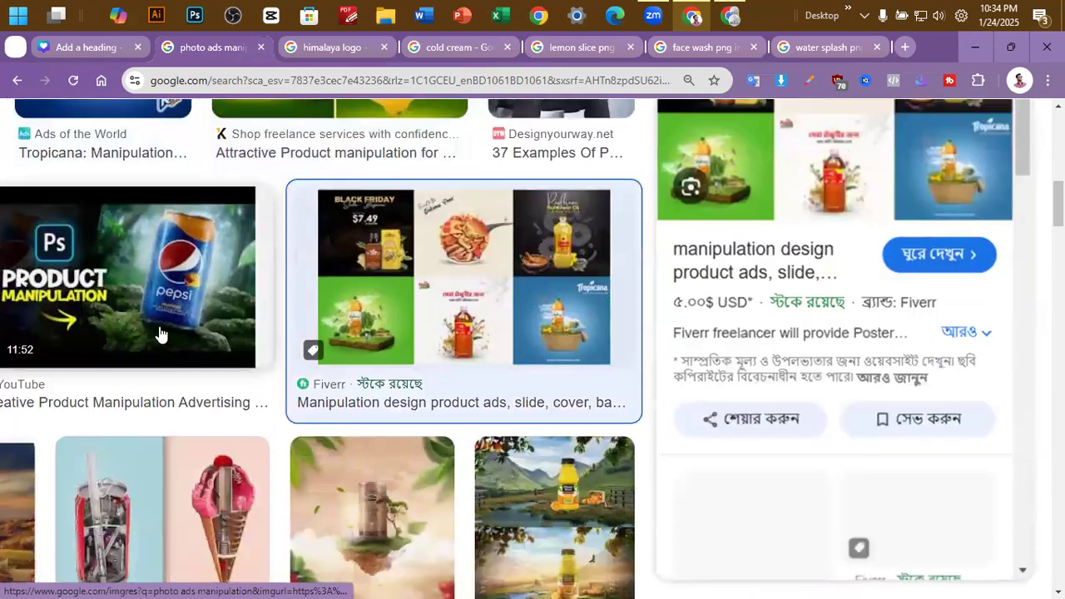
pyautogui.click(250, 233)
pyautogui.scroll(-3, 473, 317)
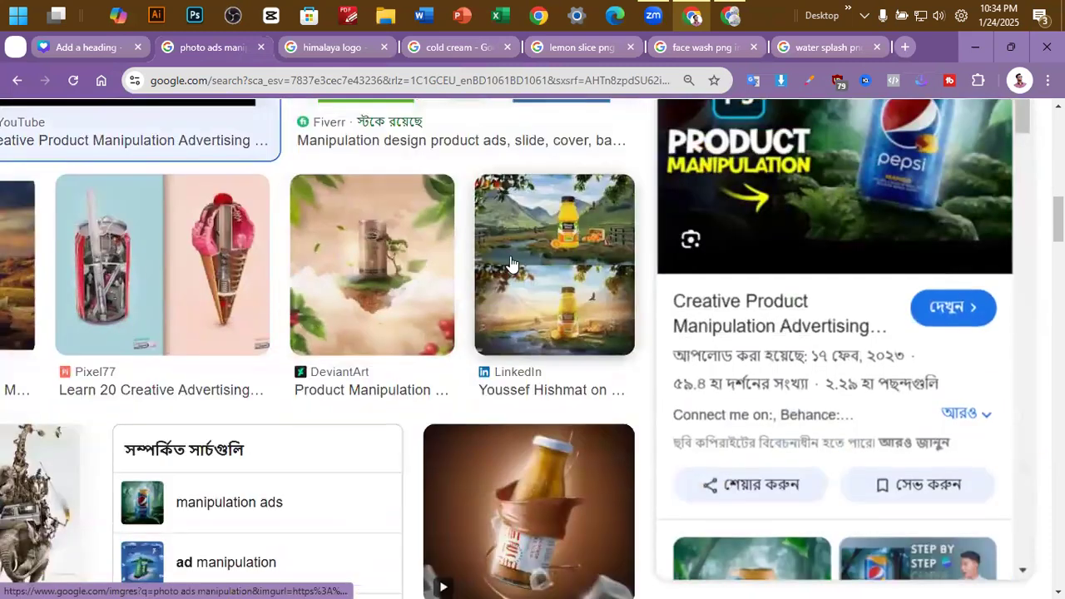
pyautogui.click(526, 255)
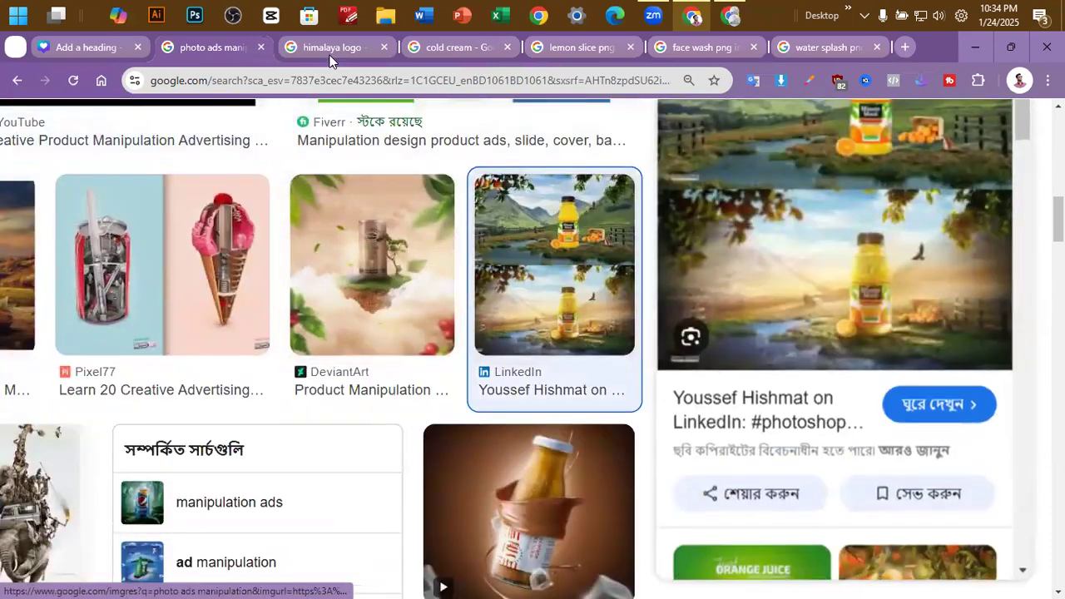
# Return to the Canva ad, search its elements for "oder now" and look through the graphics
pyautogui.click(104, 50)
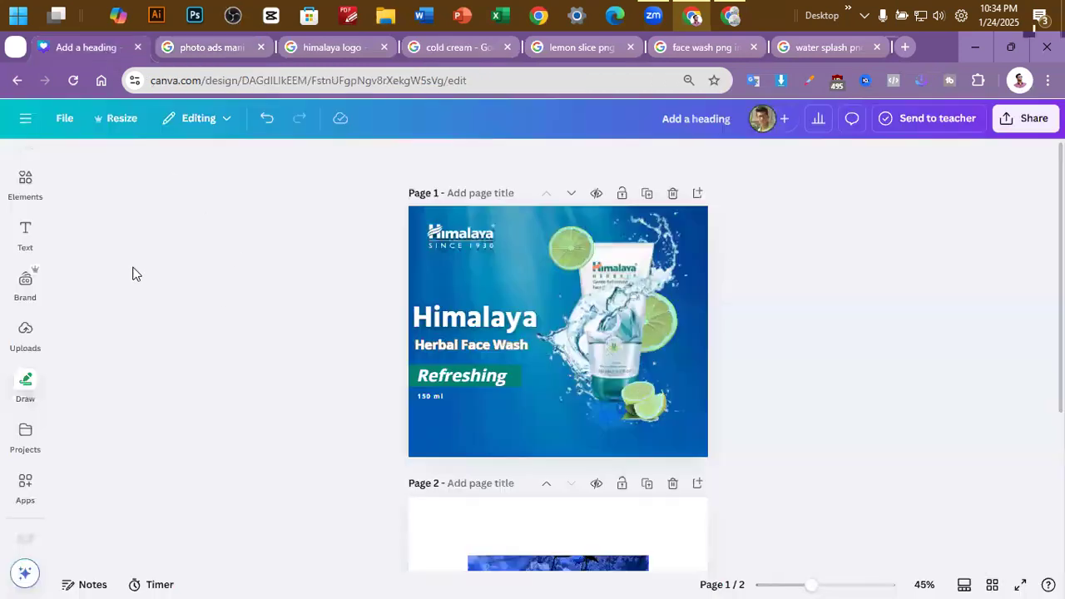
pyautogui.click(25, 183)
pyautogui.click(161, 170)
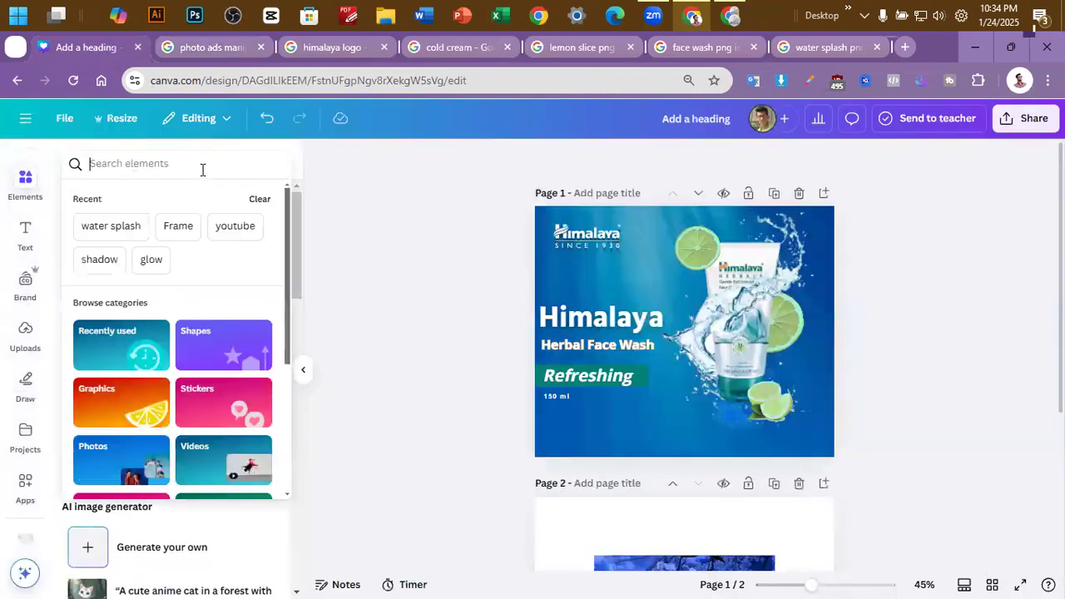
pyautogui.write('oder now')
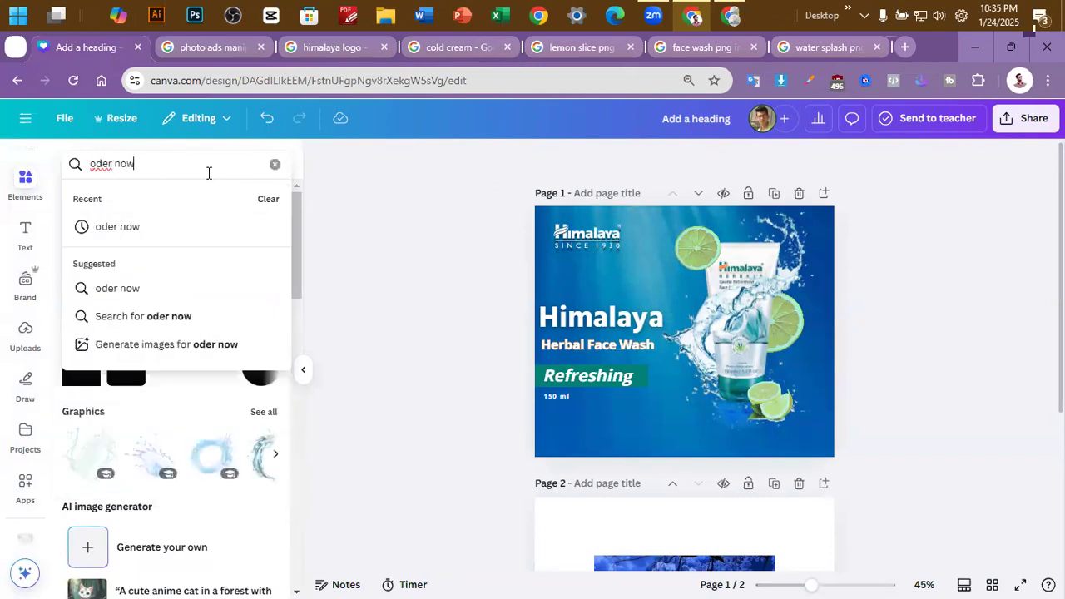
pyautogui.press('Return')
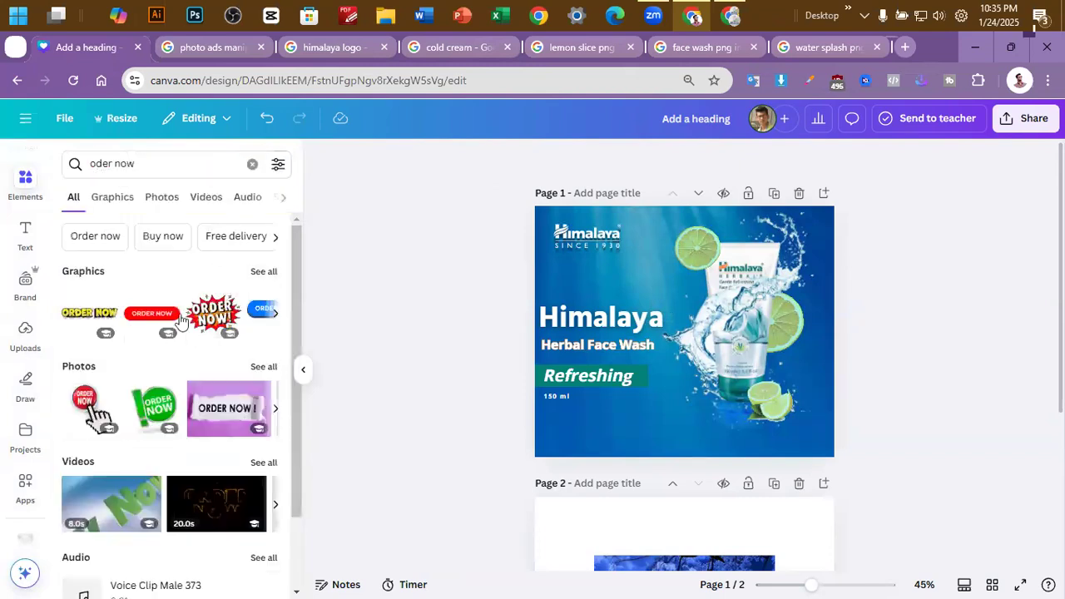
pyautogui.click(108, 199)
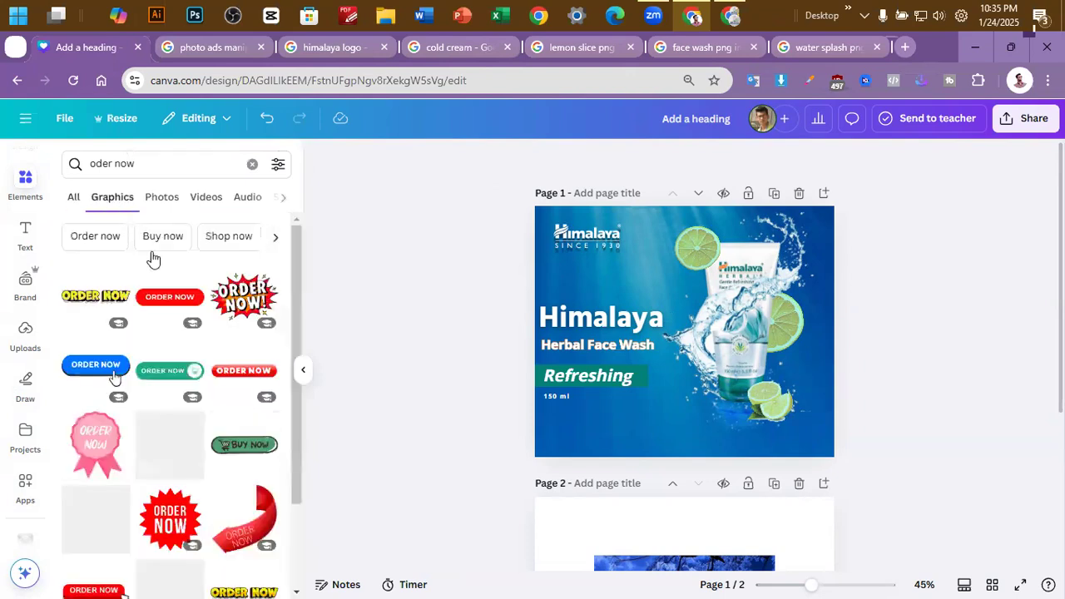
pyautogui.scroll(-3, 171, 325)
pyautogui.scroll(-5, 174, 344)
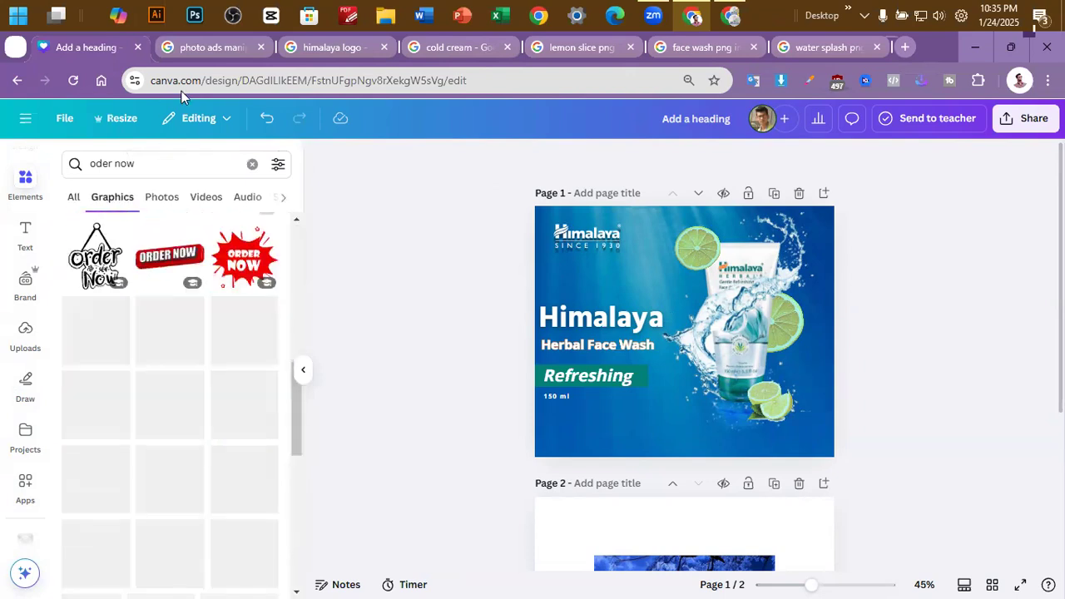
# Search Google Images for "oder now png"
pyautogui.click(213, 46)
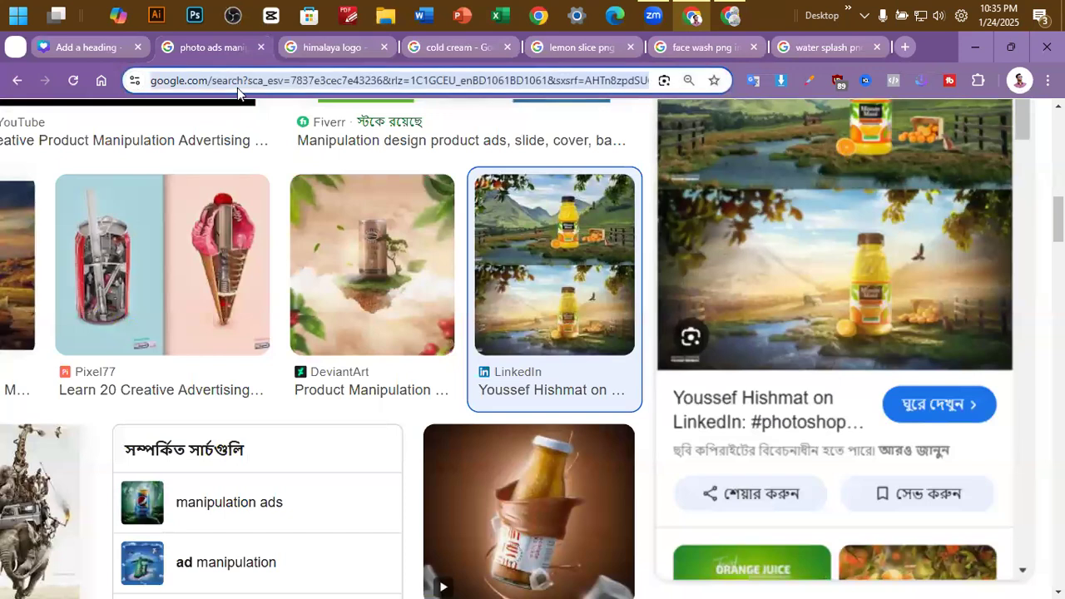
pyautogui.click(238, 87)
pyautogui.write('oder now ')
pyautogui.write('png')
pyautogui.press('Return')
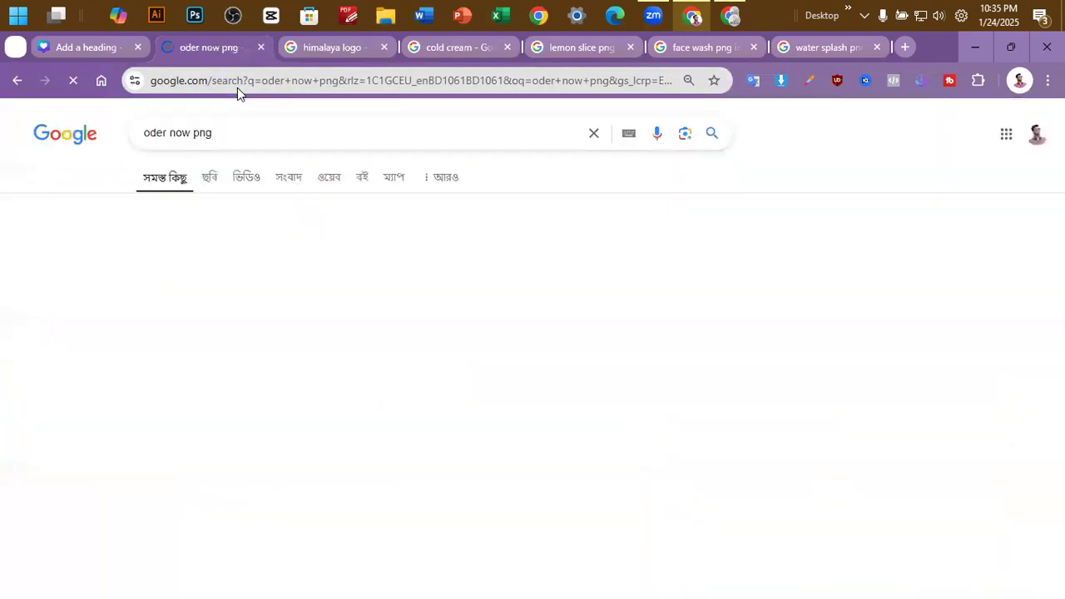
pyautogui.click(209, 178)
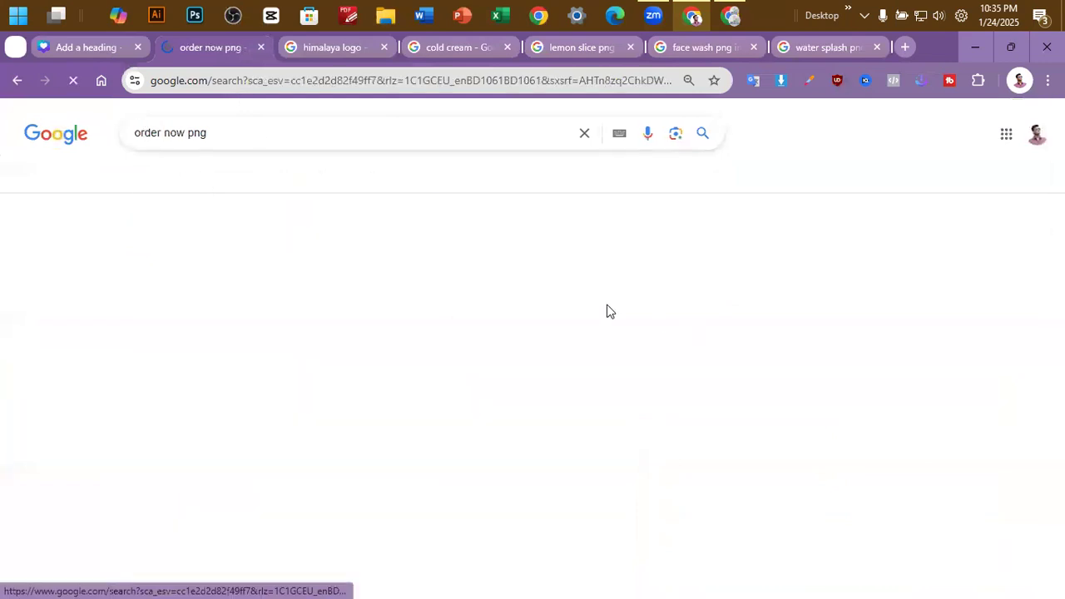
# Copy the orange and navy ORDER NOW image from the Freepik result and paste it onto the Canva ad
pyautogui.scroll(-5, 588, 328)
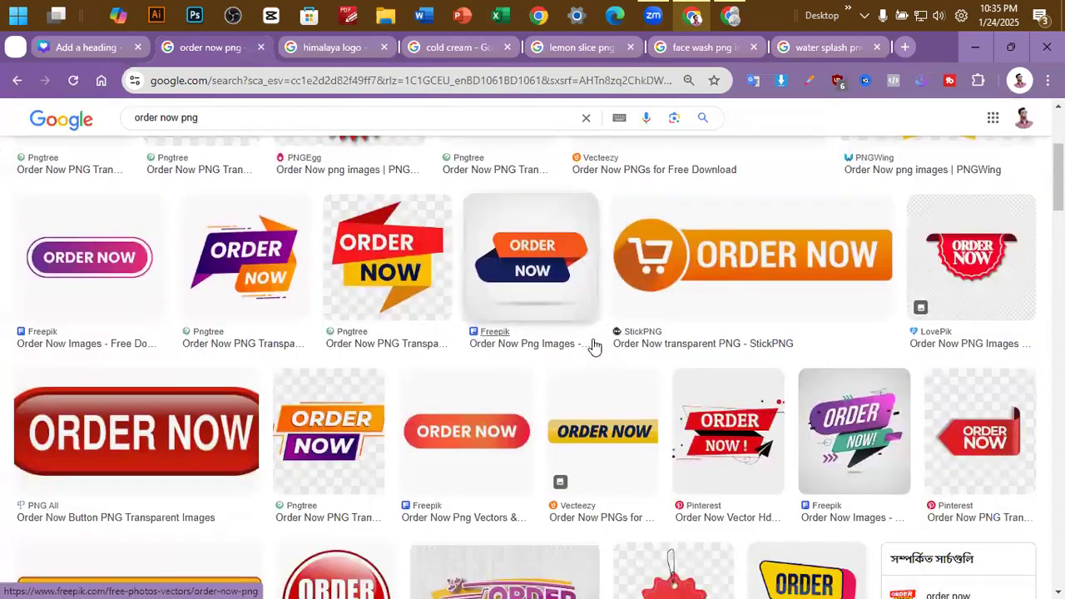
pyautogui.scroll(1, 594, 347)
pyautogui.click(559, 339)
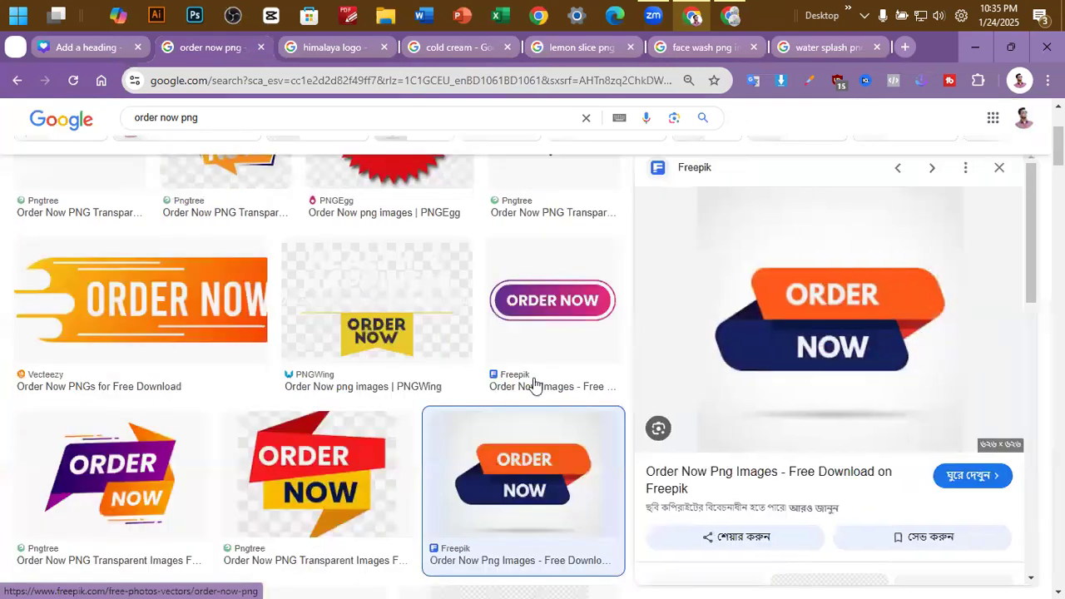
pyautogui.scroll(3, 250, 398)
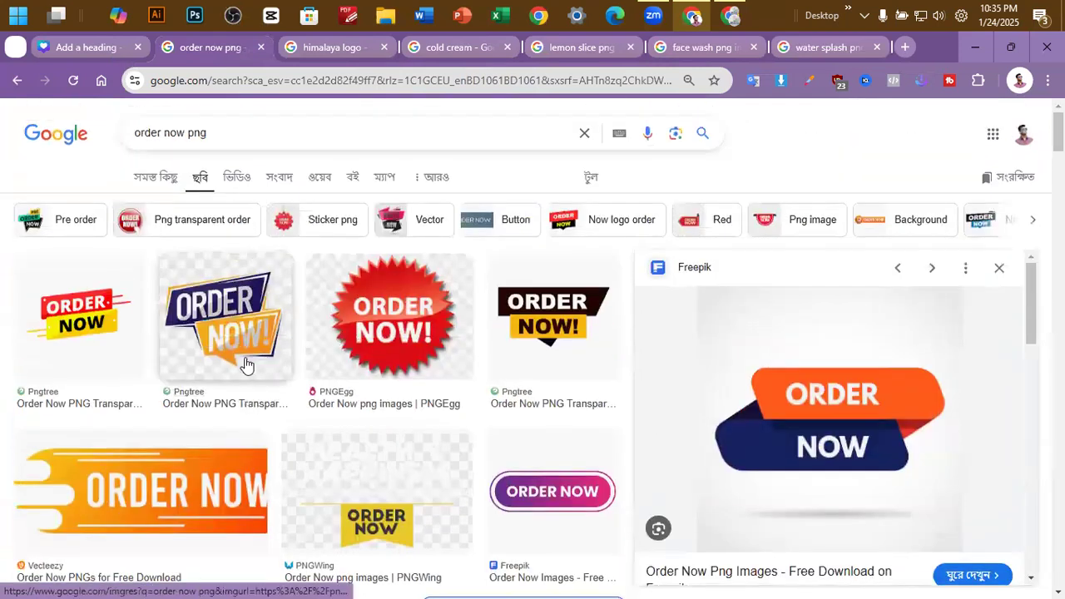
pyautogui.scroll(-10, 245, 364)
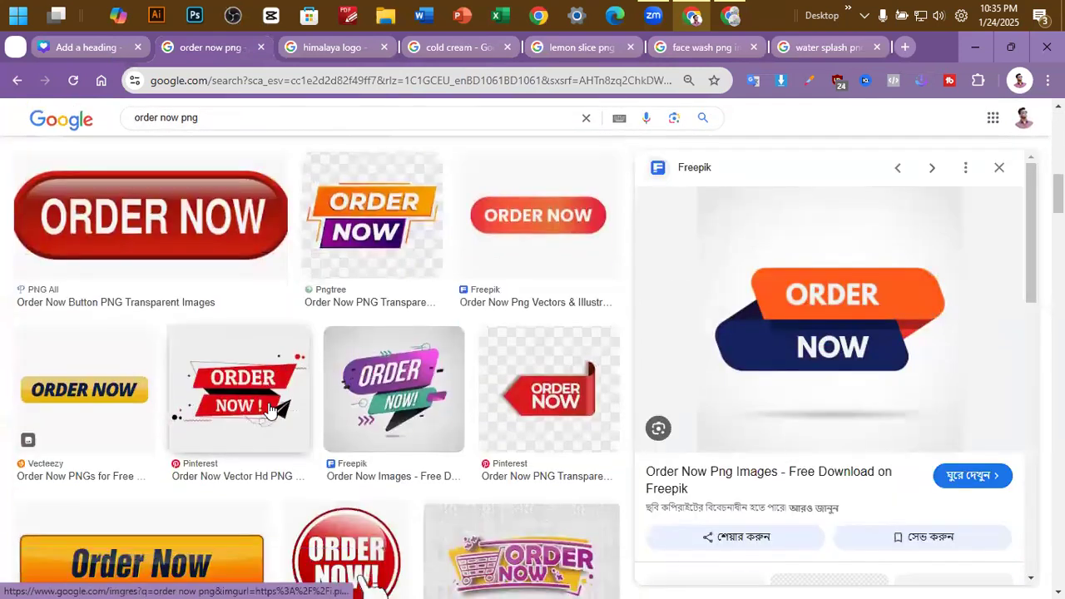
pyautogui.scroll(-1, 271, 408)
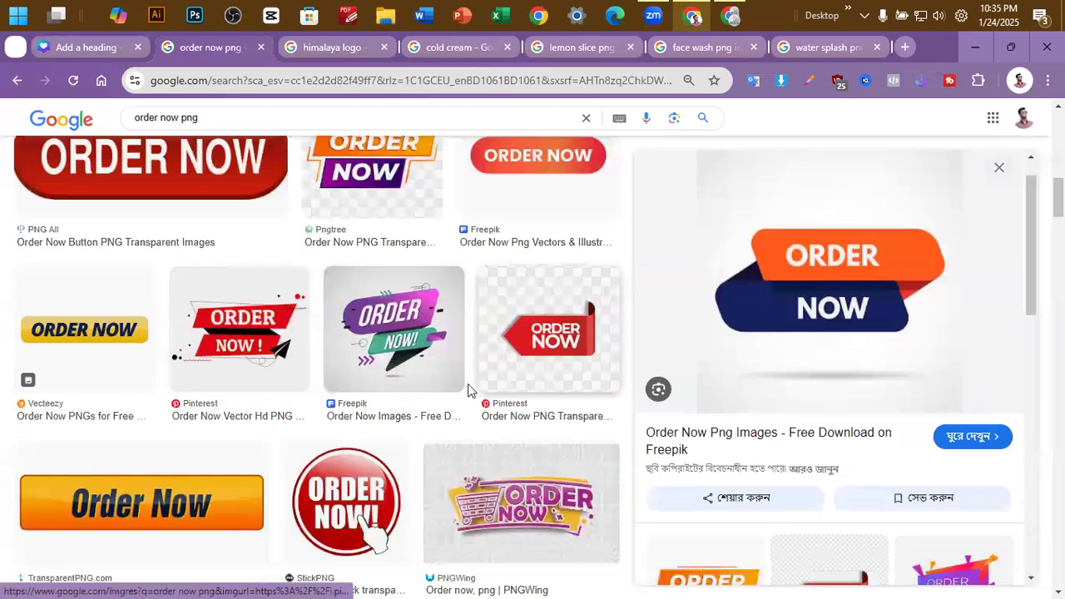
pyautogui.rightClick(827, 235)
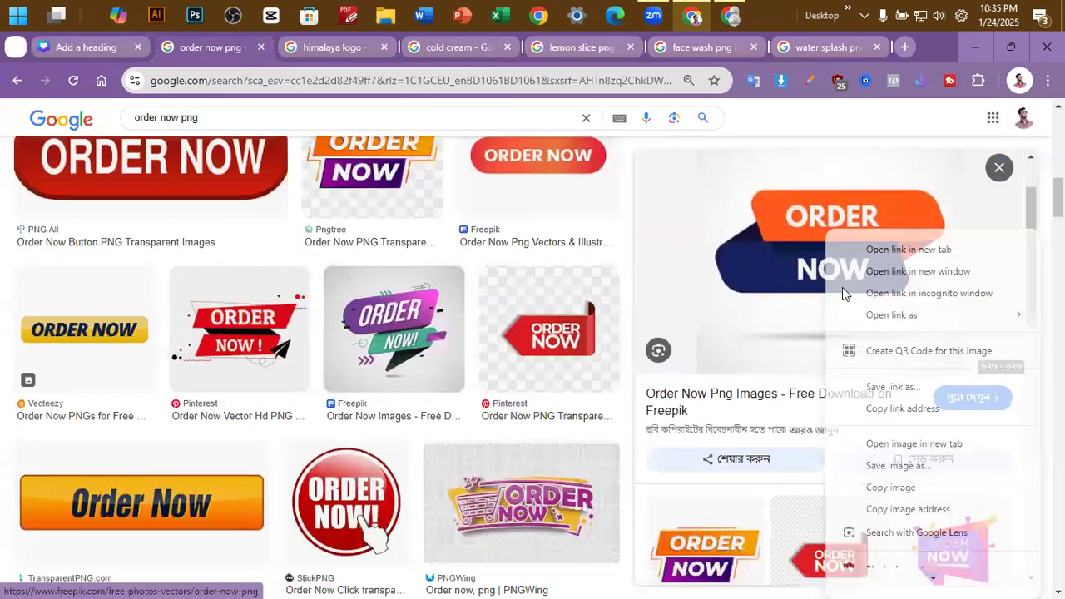
pyautogui.click(885, 487)
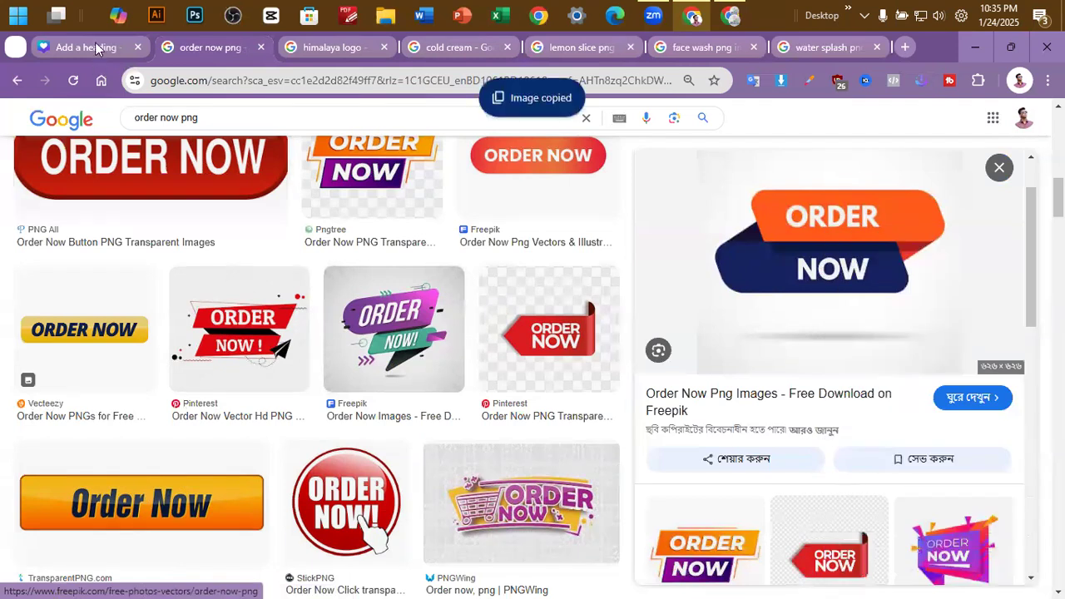
pyautogui.click(98, 47)
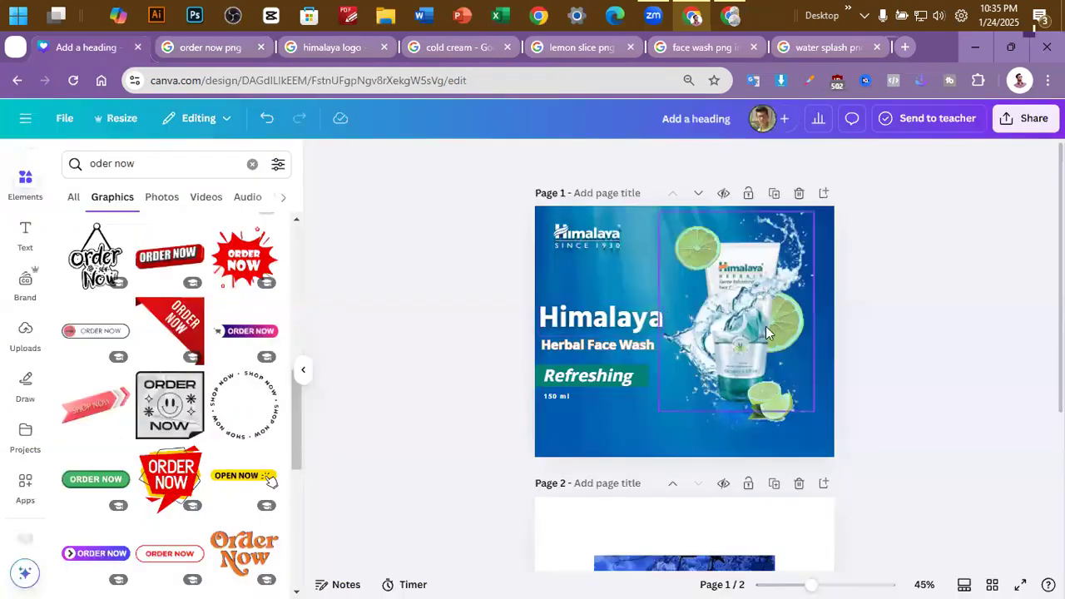
pyautogui.hotkey('ctrl', 'v')
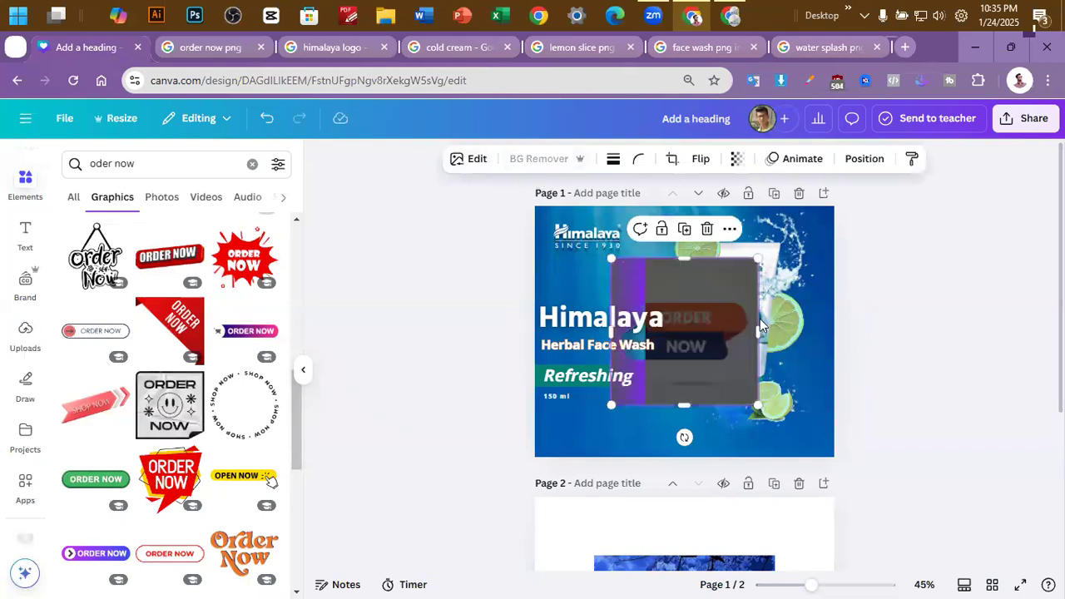
# Shrink the ORDER NOW image, move it to the ad's lower edge beneath the text, and remove its background
pyautogui.moveTo(726, 299); pyautogui.dragTo(726, 344)
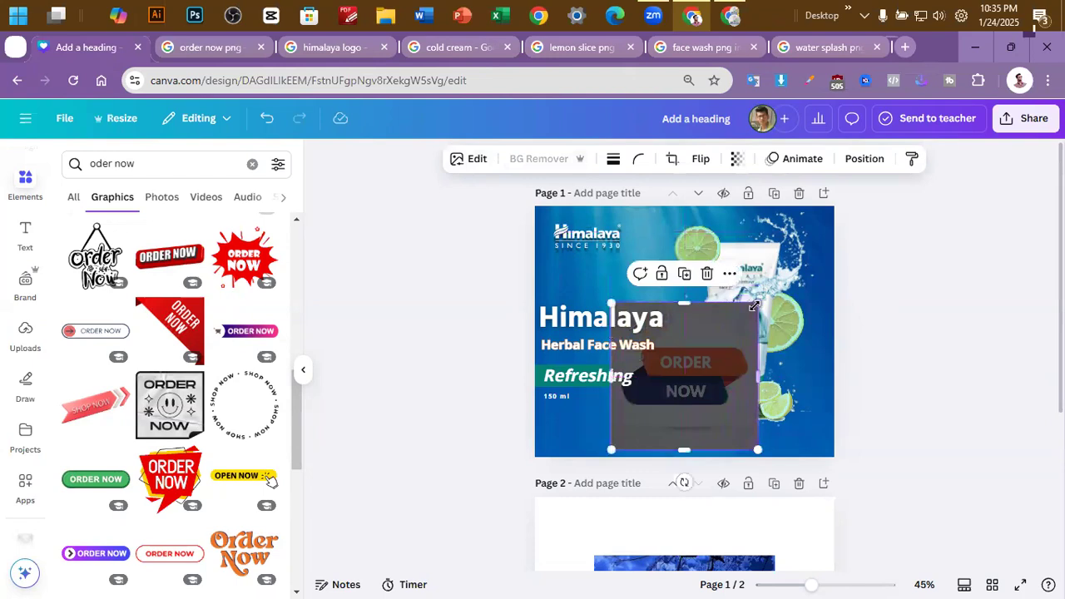
pyautogui.moveTo(754, 306); pyautogui.dragTo(681, 381)
pyautogui.moveTo(657, 418); pyautogui.dragTo(692, 399)
pyautogui.moveTo(666, 442); pyautogui.dragTo(686, 419)
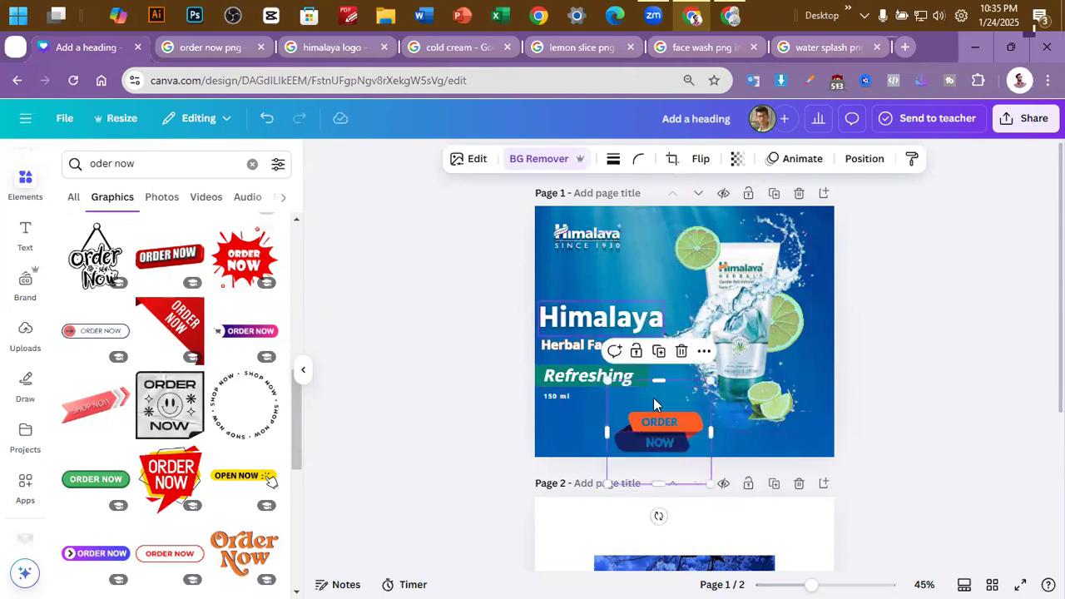
# Try recolouring the ORDER NOW badge with the Cherry duotone, using white highlights and white shadows, and remove it from the ad
pyautogui.click(471, 159)
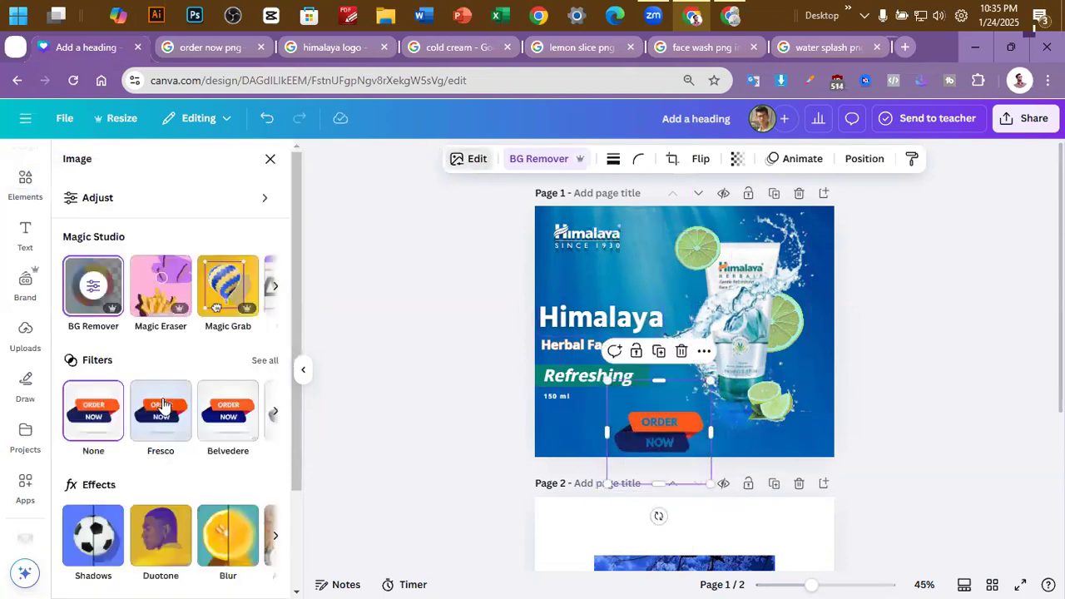
pyautogui.scroll(-2, 171, 416)
pyautogui.click(160, 406)
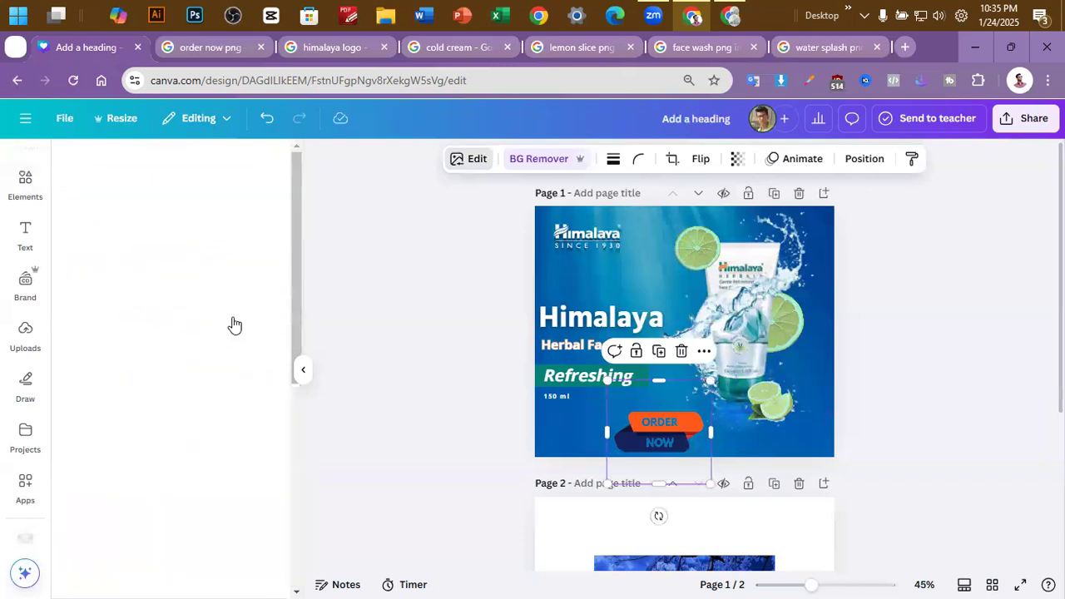
pyautogui.click(171, 313)
pyautogui.click(267, 385)
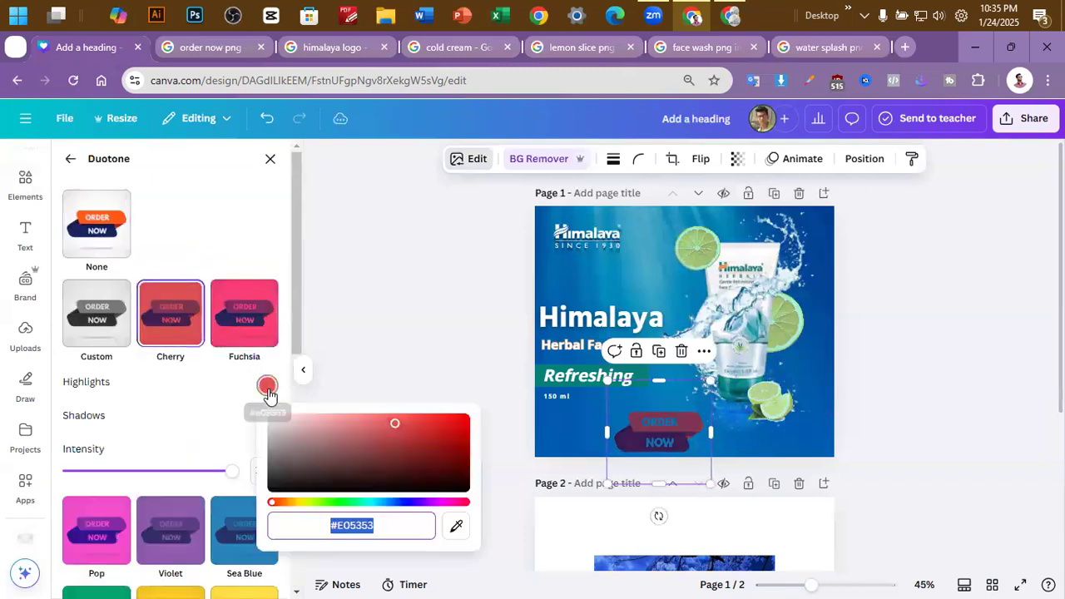
pyautogui.click(265, 420)
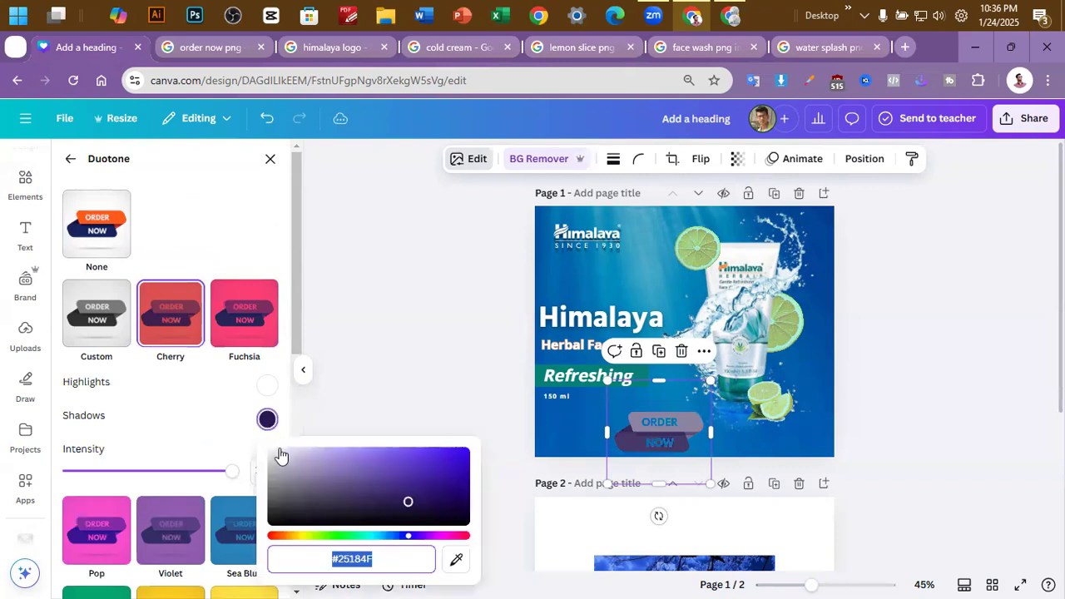
pyautogui.click(351, 381)
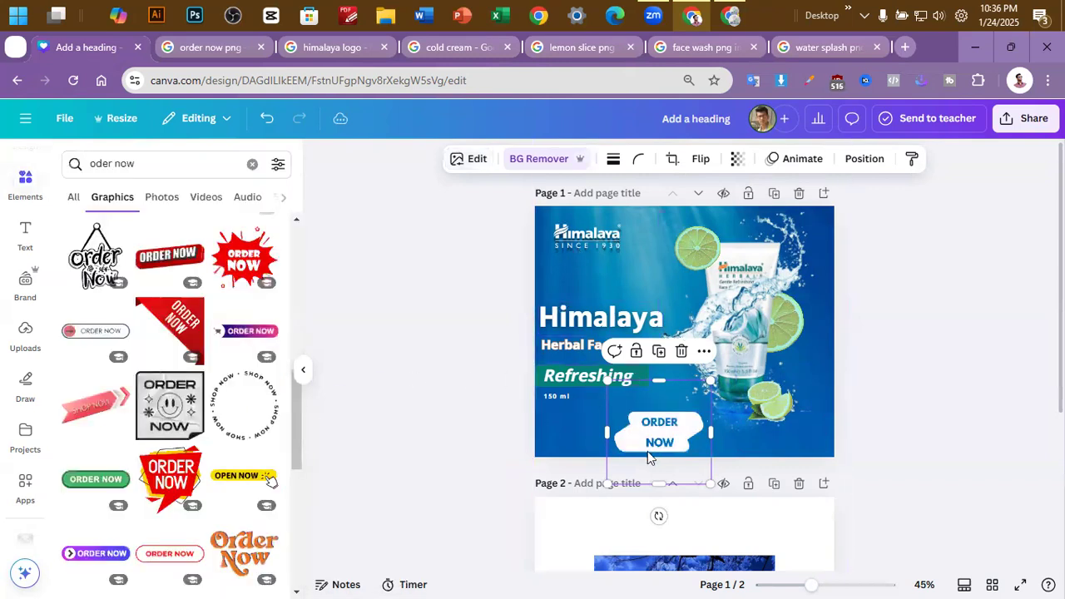
pyautogui.moveTo(638, 444); pyautogui.dragTo(429, 471)
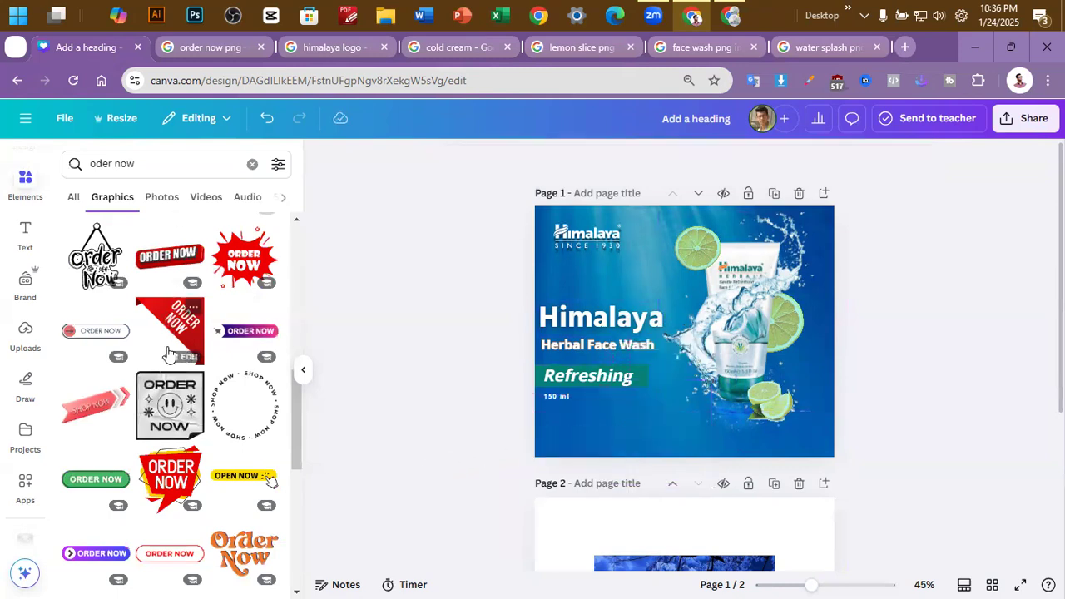
# Copy the orange and purple ORDER NOW image from the Pngtree result and paste it onto the Canva ad
pyautogui.scroll(5, 167, 354)
pyautogui.scroll(5, 169, 351)
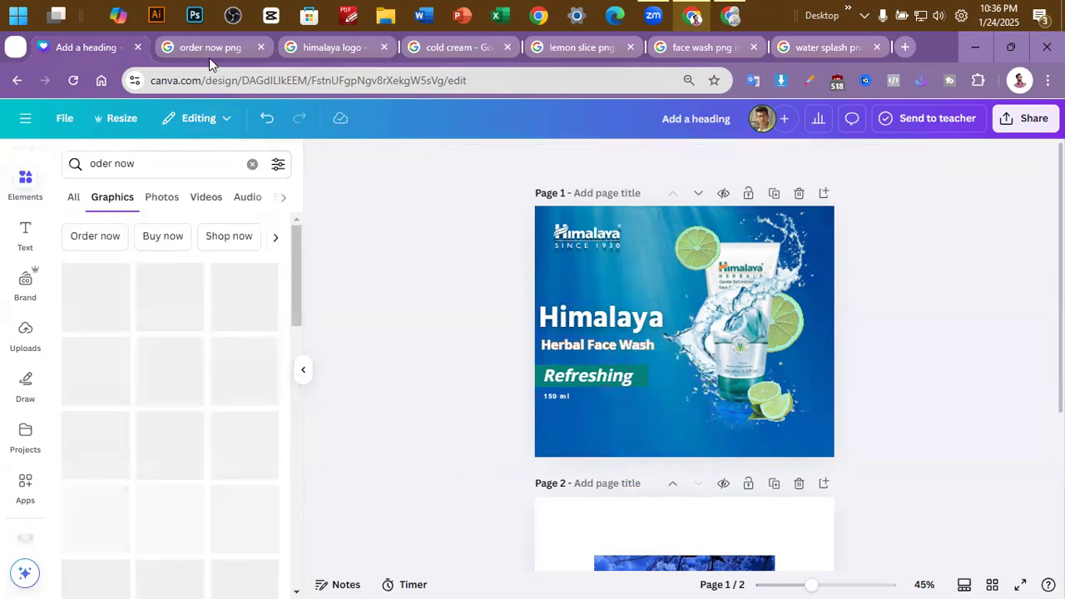
pyautogui.click(209, 48)
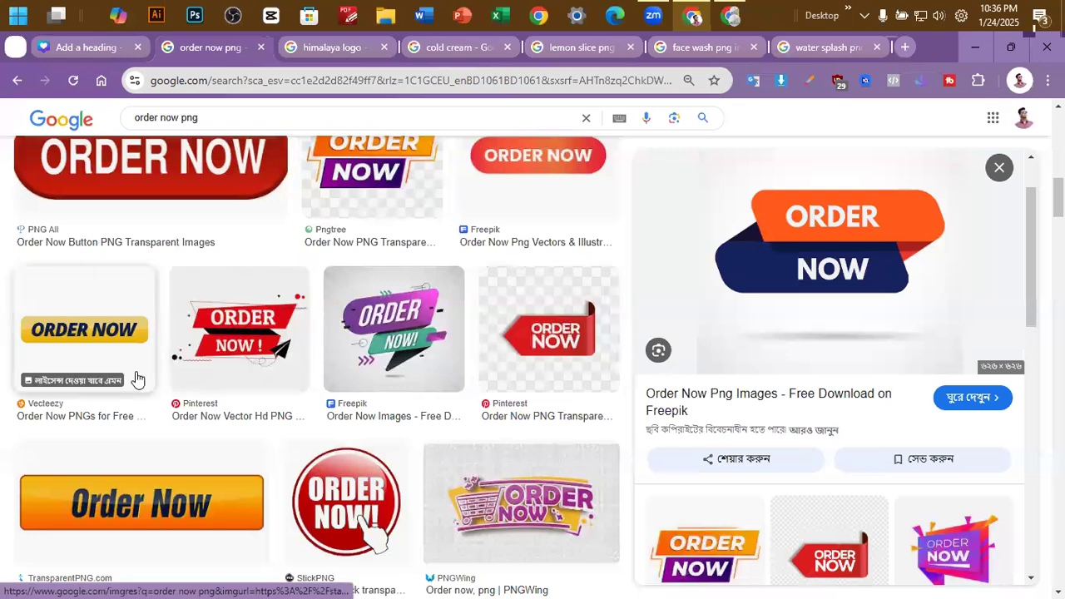
pyautogui.scroll(3, 209, 362)
pyautogui.scroll(3, 238, 356)
pyautogui.scroll(-4, 290, 361)
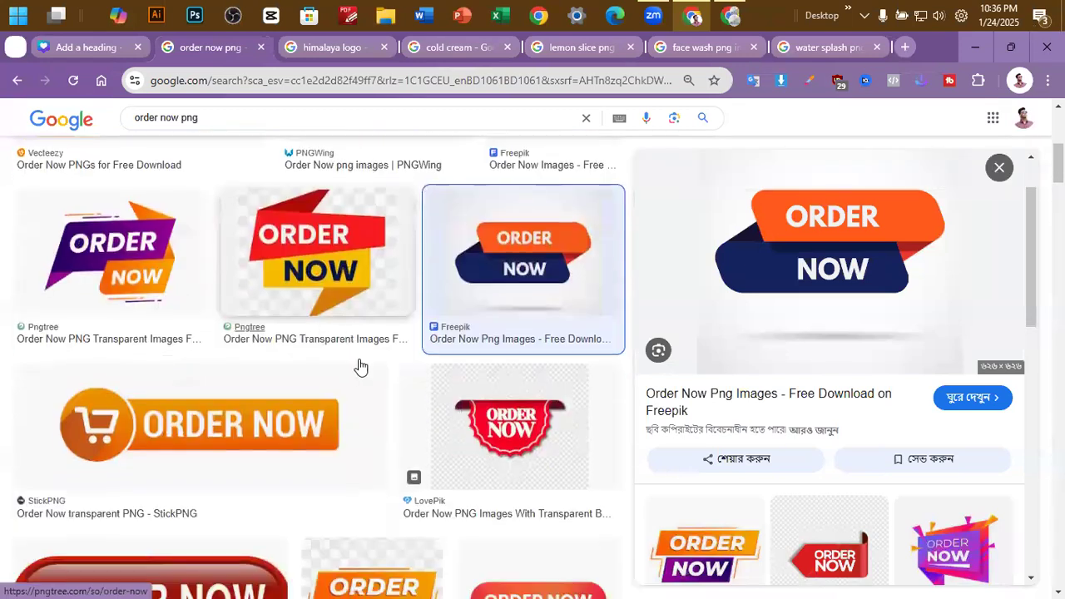
pyautogui.click(391, 335)
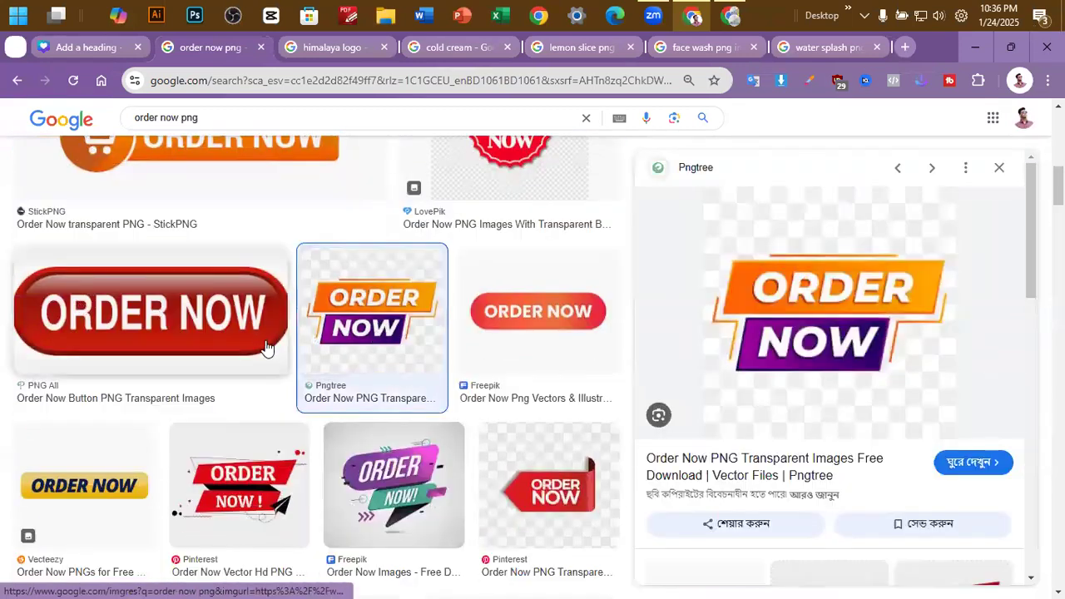
pyautogui.rightClick(821, 250)
pyautogui.click(882, 503)
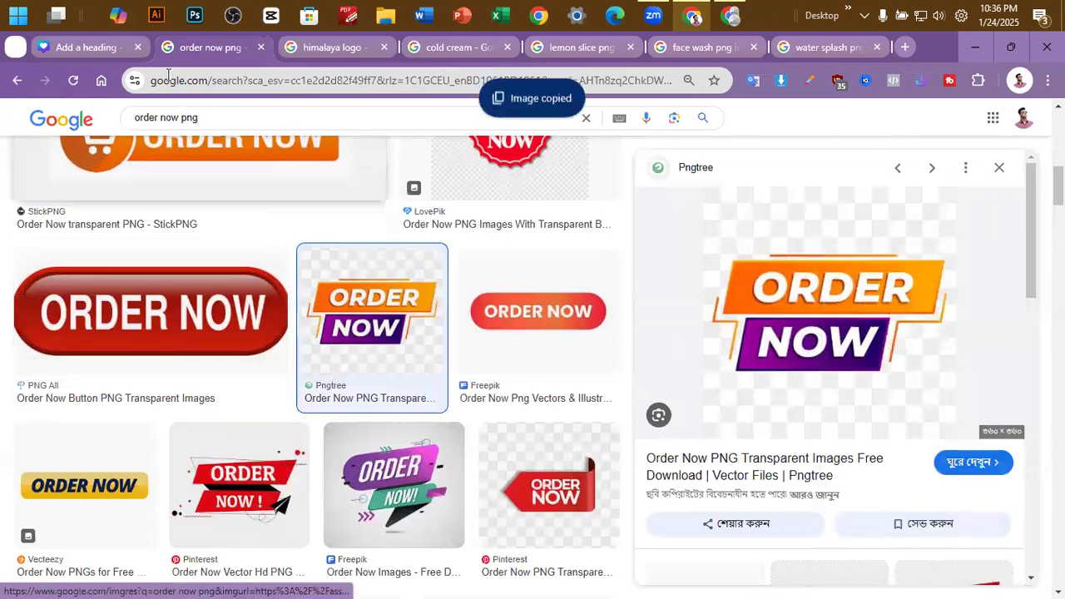
pyautogui.click(88, 48)
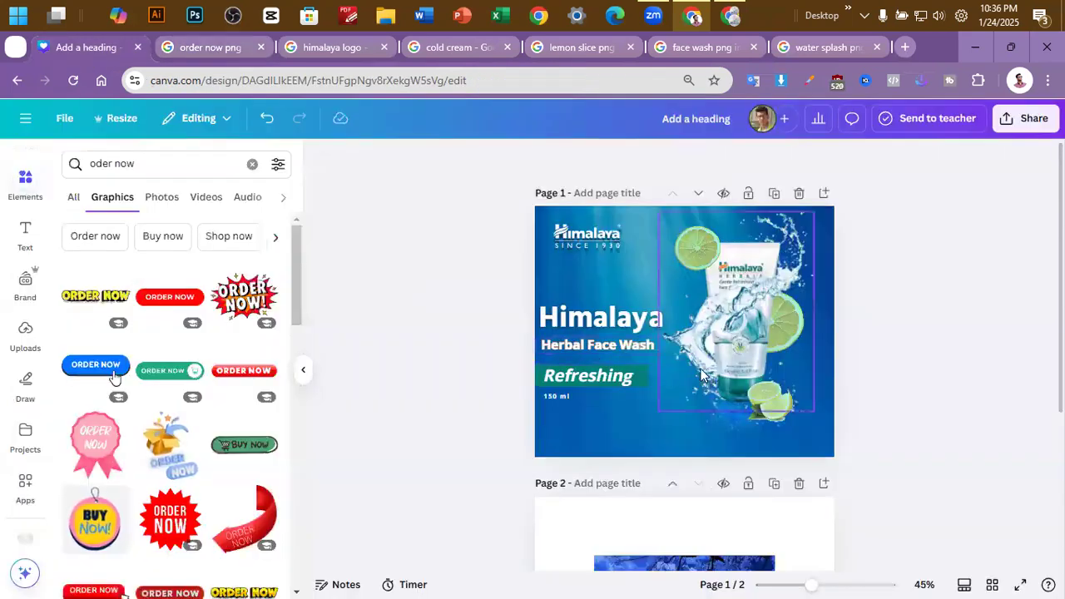
pyautogui.hotkey('ctrl', 'v')
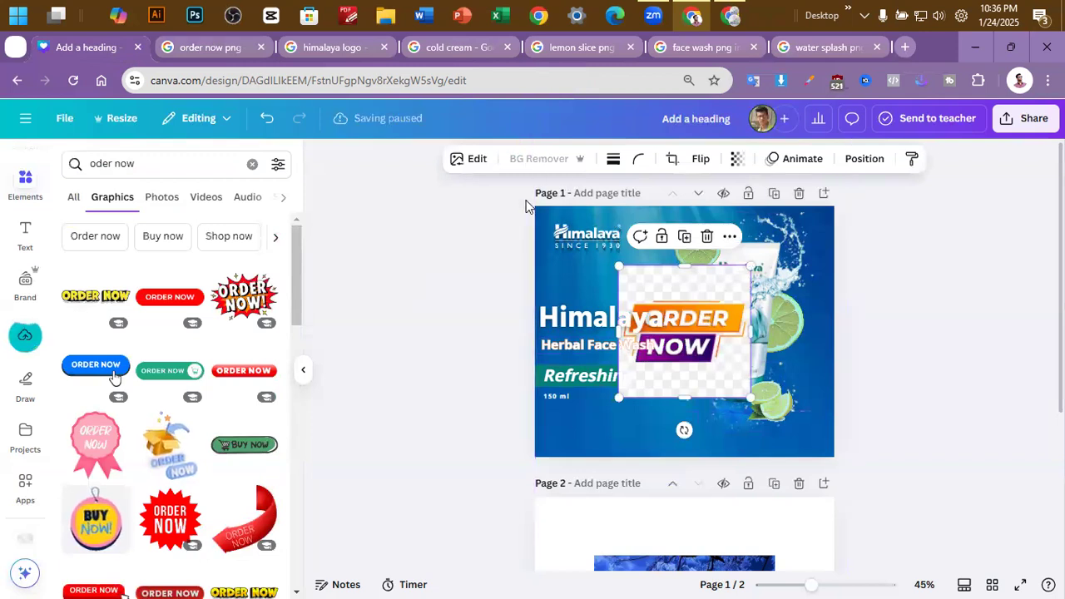
# Remove the ORDER NOW image's background, shrink it and place it near the ad's lower edge, beside and below the 150 ml text
pyautogui.click(539, 159)
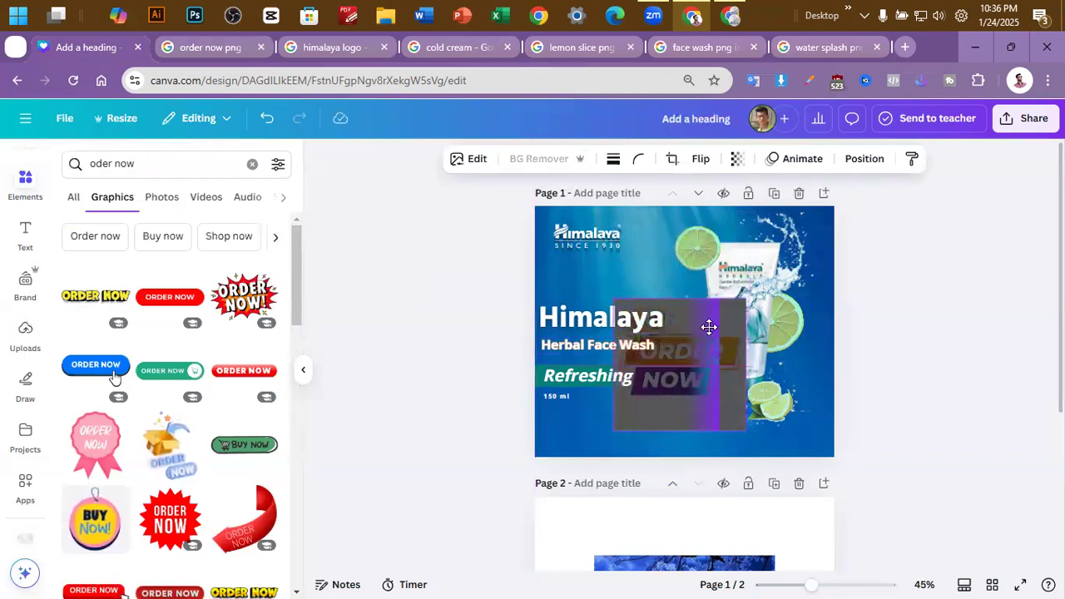
pyautogui.moveTo(739, 323); pyautogui.dragTo(677, 387)
pyautogui.moveTo(648, 428); pyautogui.dragTo(672, 433)
pyautogui.moveTo(706, 393); pyautogui.dragTo(738, 361)
pyautogui.moveTo(688, 410); pyautogui.dragTo(670, 425)
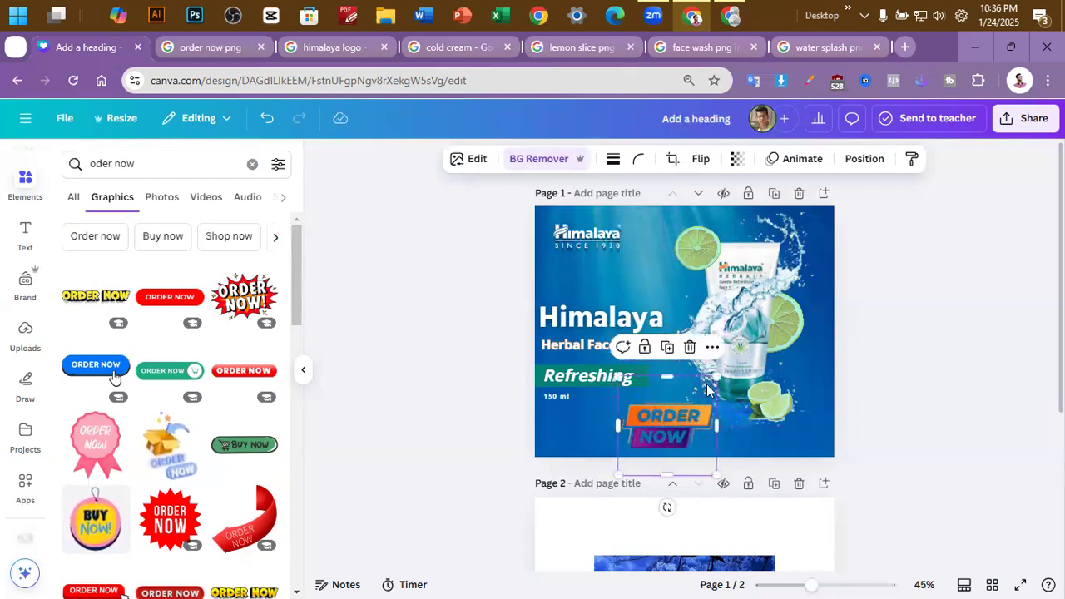
pyautogui.moveTo(709, 386); pyautogui.dragTo(671, 403)
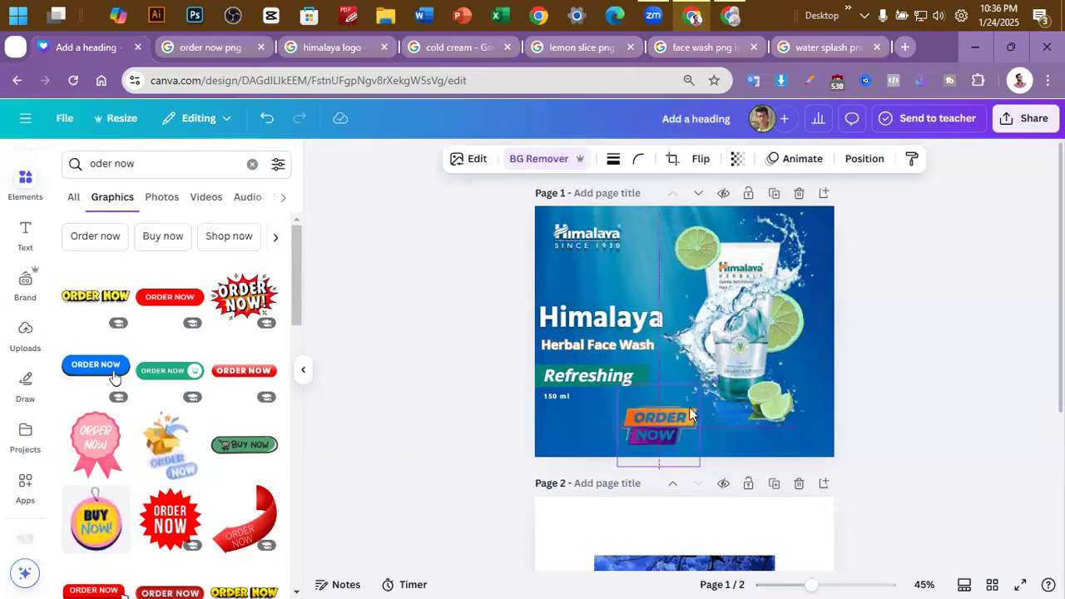
pyautogui.click(922, 352)
pyautogui.keyDown('ctrl'); pyautogui.scroll(5, 890, 362); pyautogui.keyUp('ctrl')
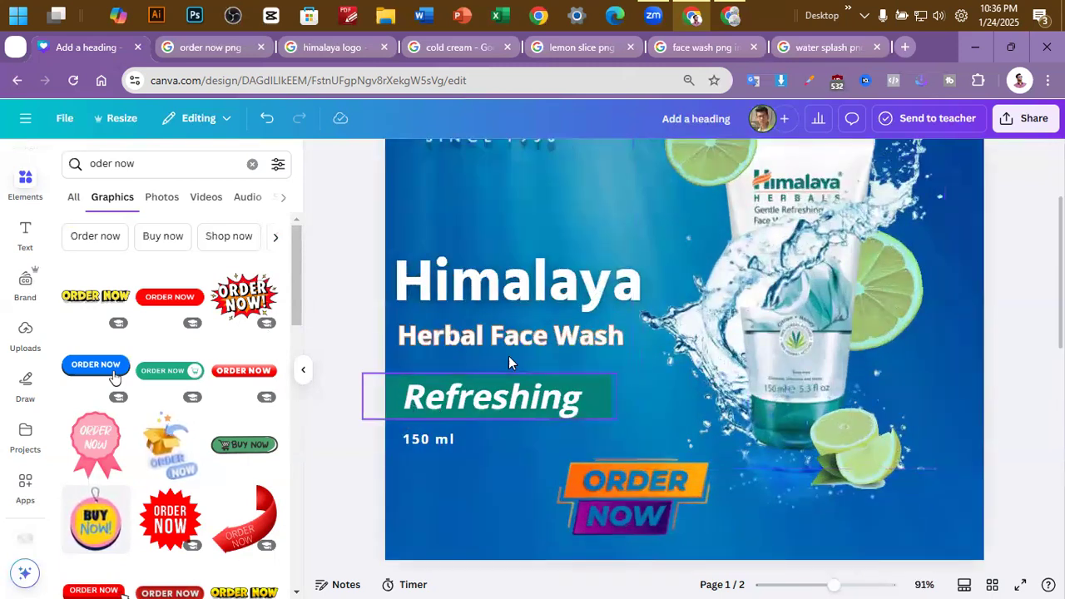
# Search the graphics for "shadow" and add the thin horizontal shadow to the ad
pyautogui.moveTo(178, 162); pyautogui.dragTo(75, 163)
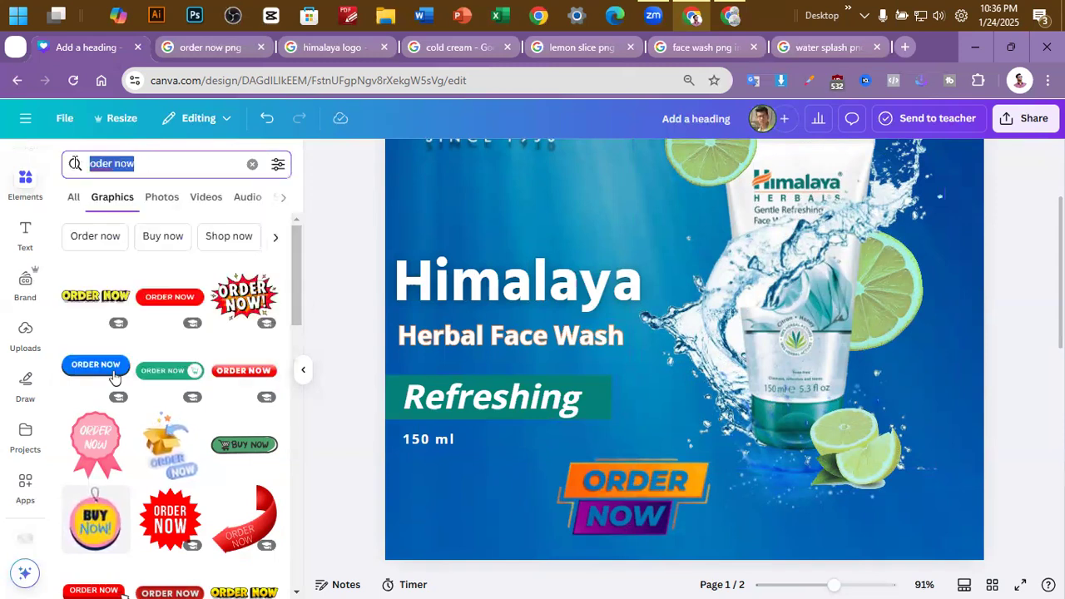
pyautogui.write('shadow')
pyautogui.click(151, 217)
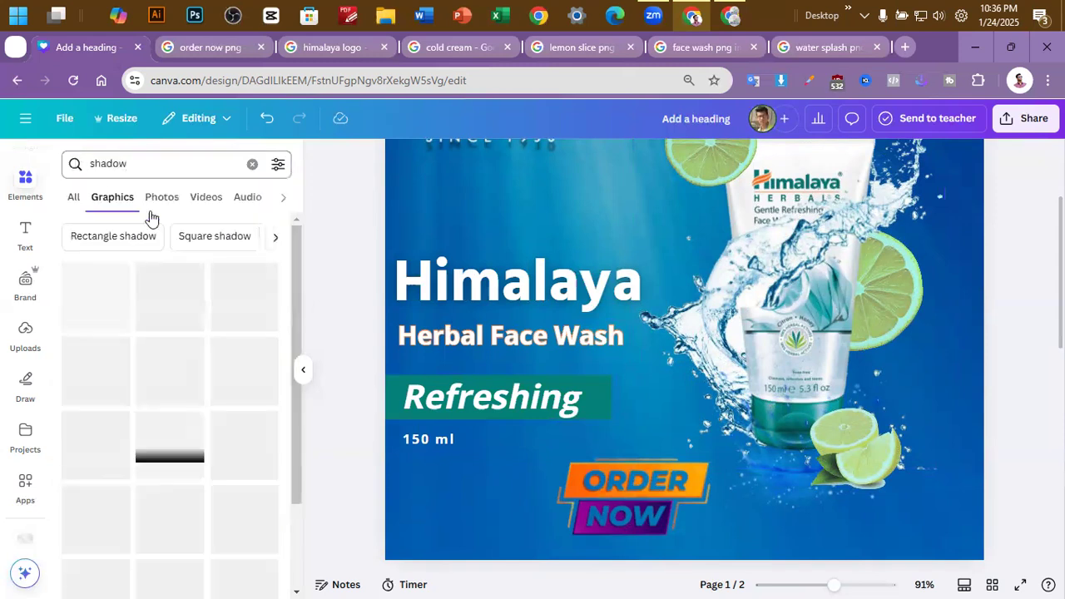
pyautogui.click(158, 302)
# Shrink the shadow to about the width of the green Refreshing banner and position it along the banner's lower edge
pyautogui.moveTo(778, 308); pyautogui.dragTo(671, 430)
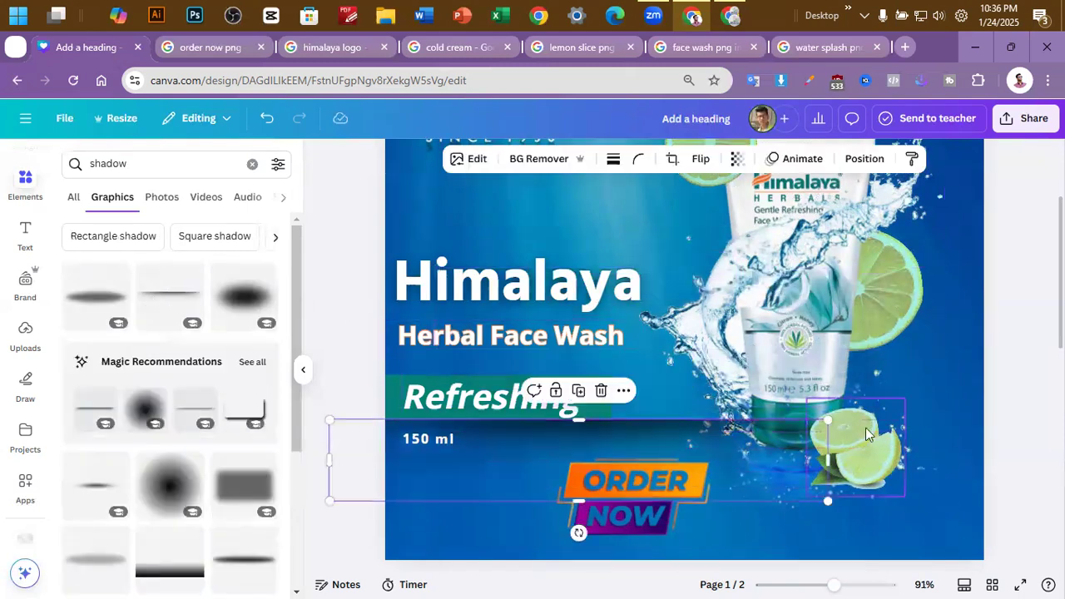
pyautogui.moveTo(829, 420); pyautogui.dragTo(602, 457)
pyautogui.moveTo(514, 484); pyautogui.dragTo(519, 451)
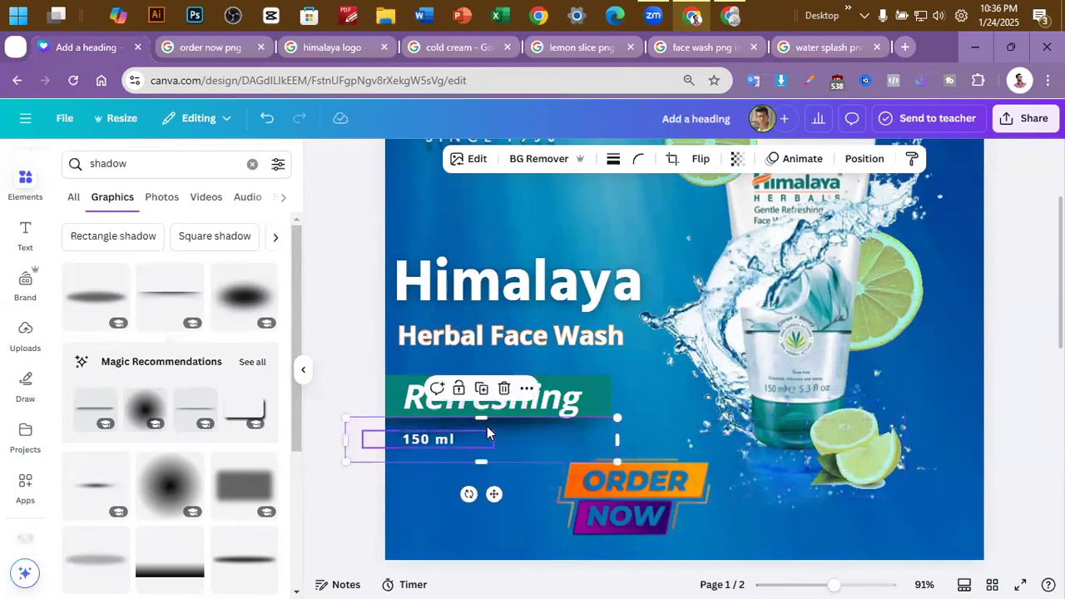
pyautogui.click(999, 354)
pyautogui.scroll(-3, 991, 333)
pyautogui.scroll(-2, 990, 332)
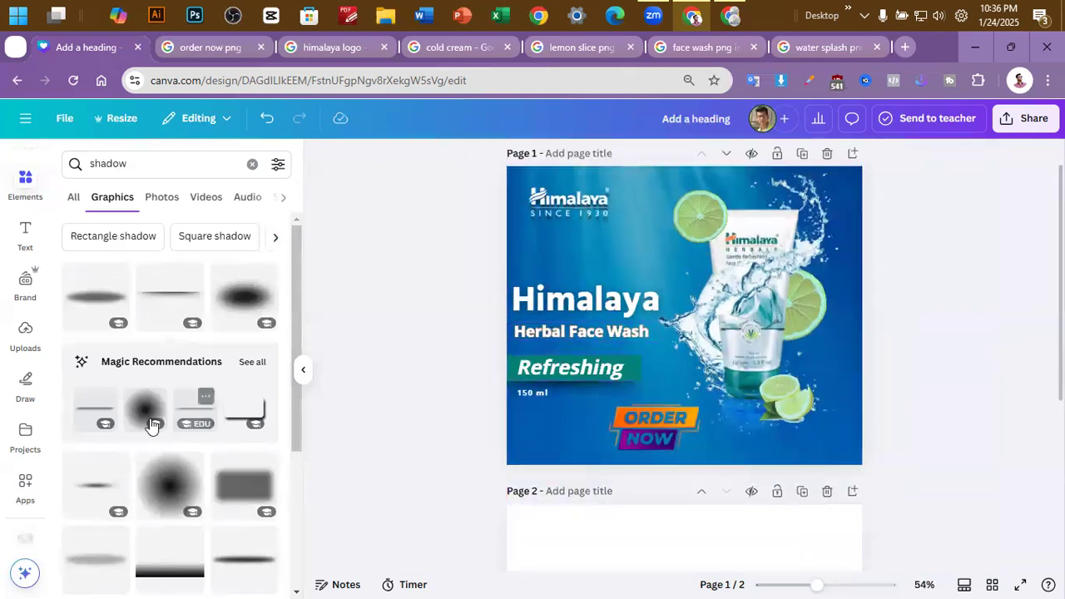
# Try adding a second thin shadow, shrunk and placed along the upper edge of the Refreshing banner
pyautogui.click(92, 407)
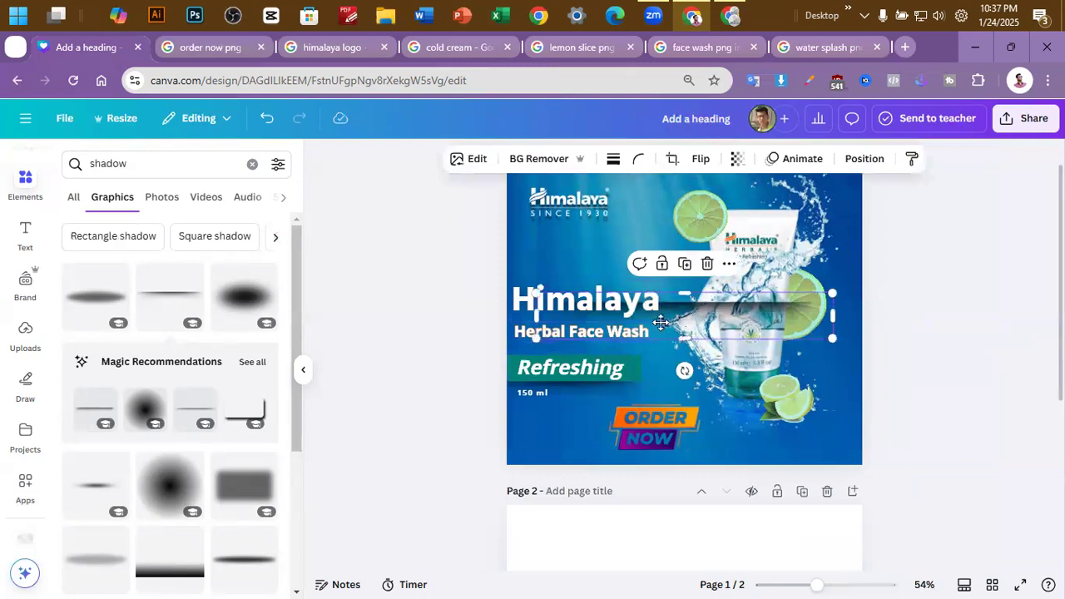
pyautogui.moveTo(661, 322); pyautogui.dragTo(594, 329)
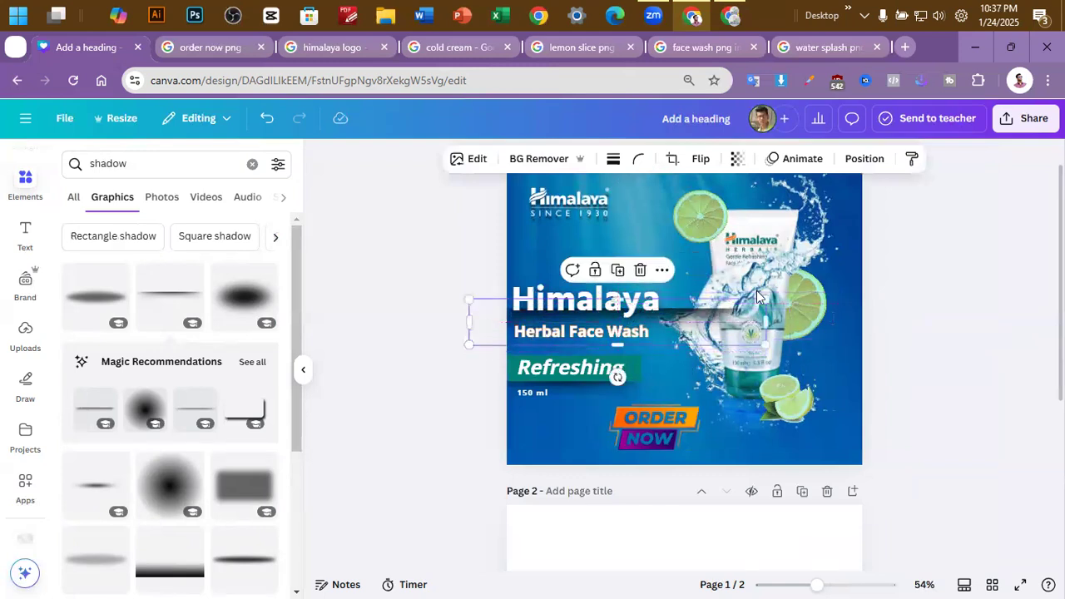
pyautogui.moveTo(766, 300); pyautogui.dragTo(663, 350)
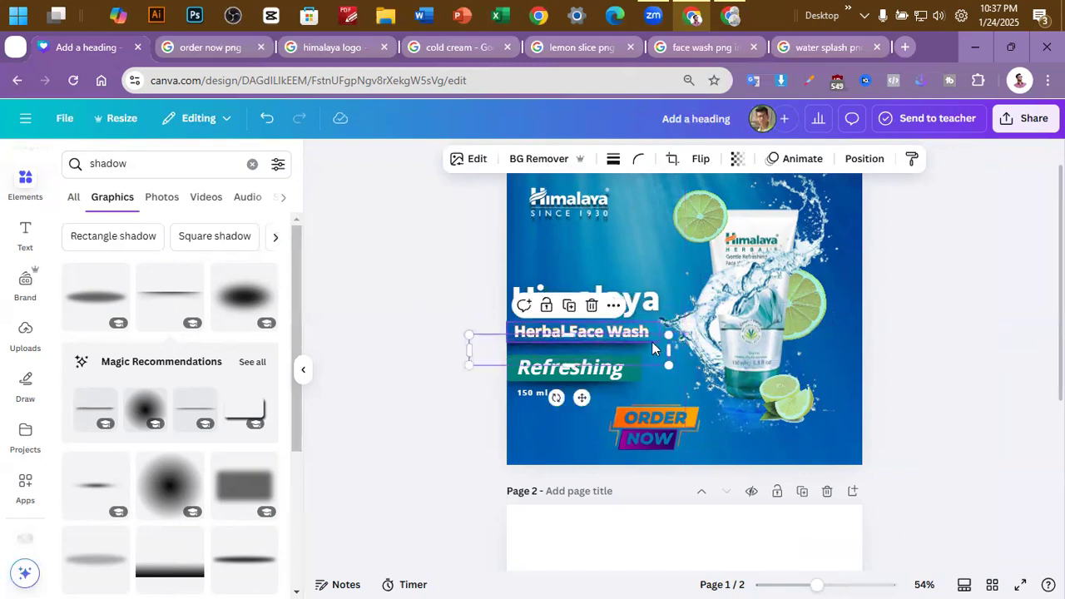
pyautogui.press('Escape')
pyautogui.moveTo(655, 350); pyautogui.dragTo(375, 352)
# Duplicate the face wash tube, turn the copy upside down and position it directly beneath the original as a reflection
pyautogui.click(766, 236)
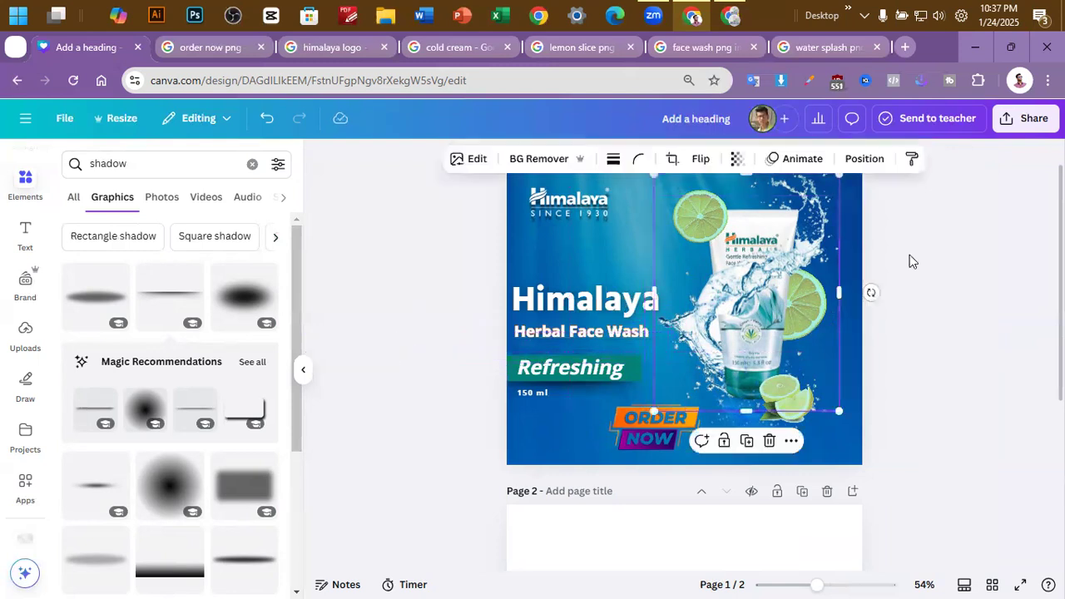
pyautogui.click(849, 164)
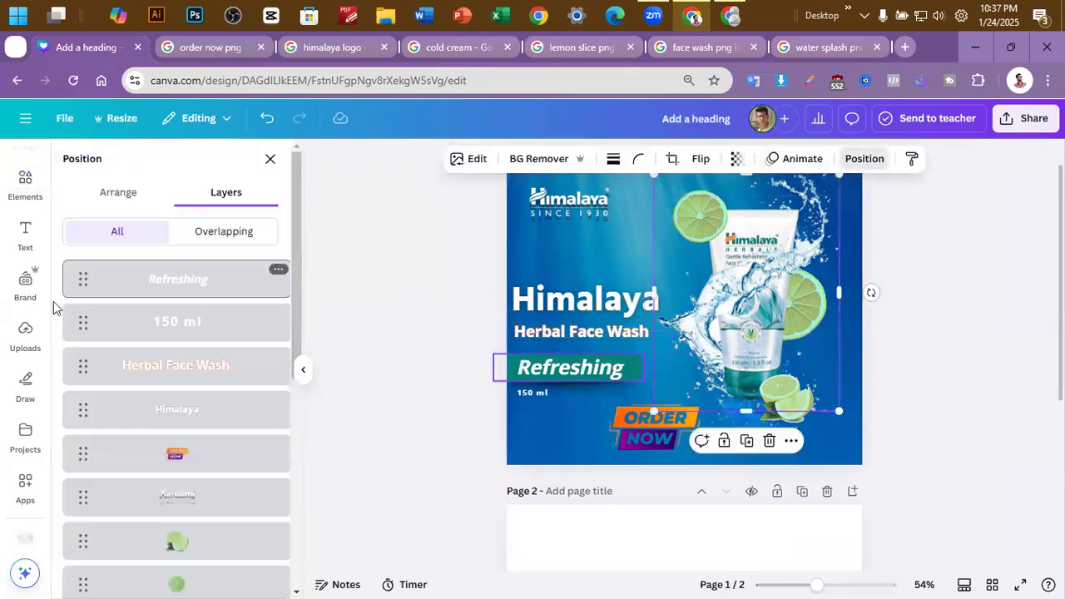
pyautogui.scroll(-5, 200, 375)
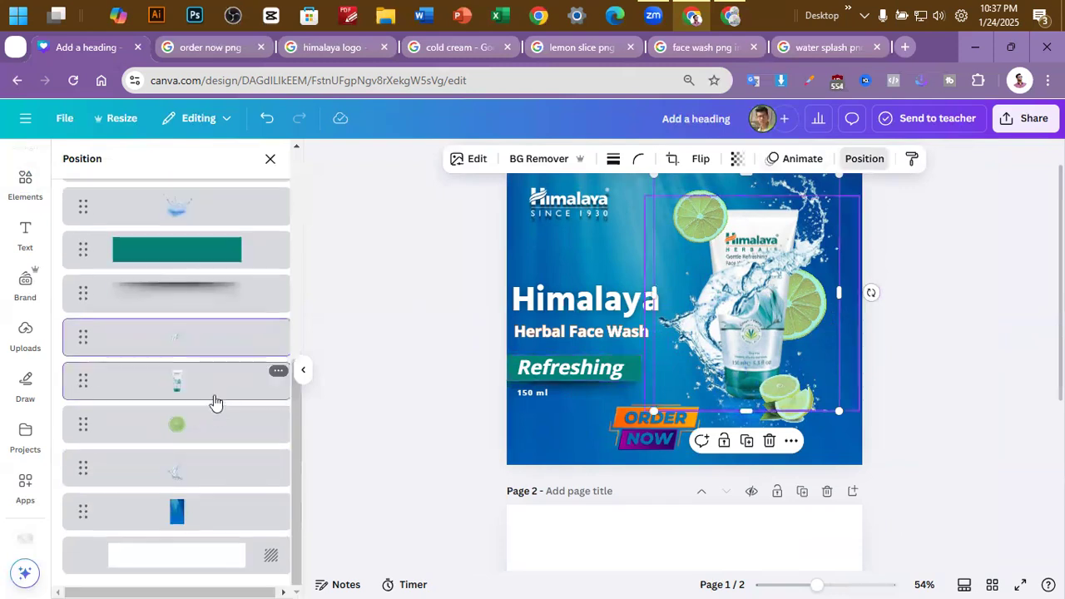
pyautogui.click(214, 390)
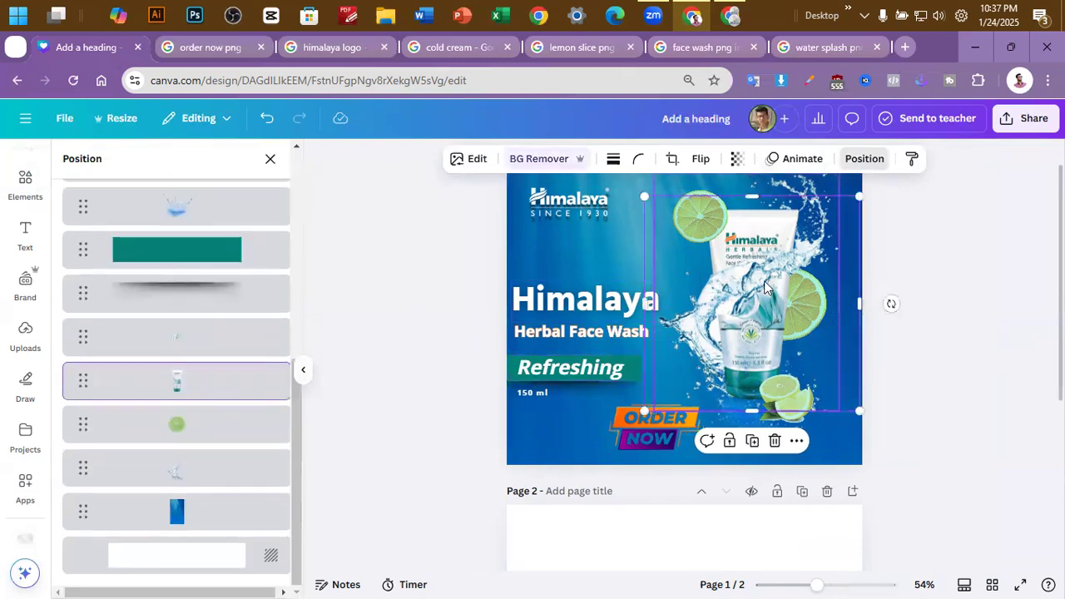
pyautogui.click(796, 441)
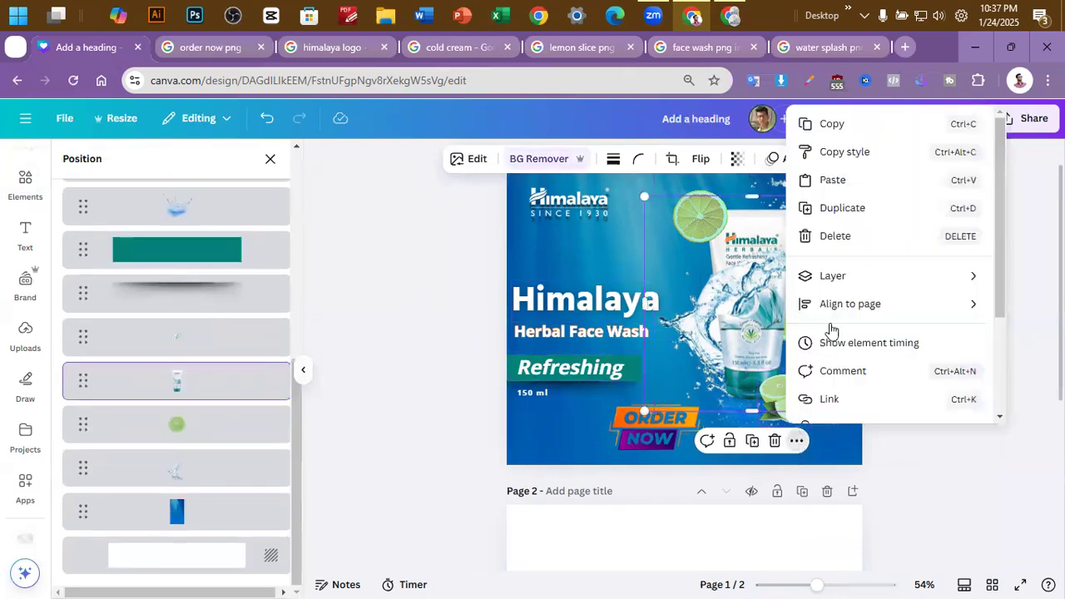
pyautogui.click(847, 210)
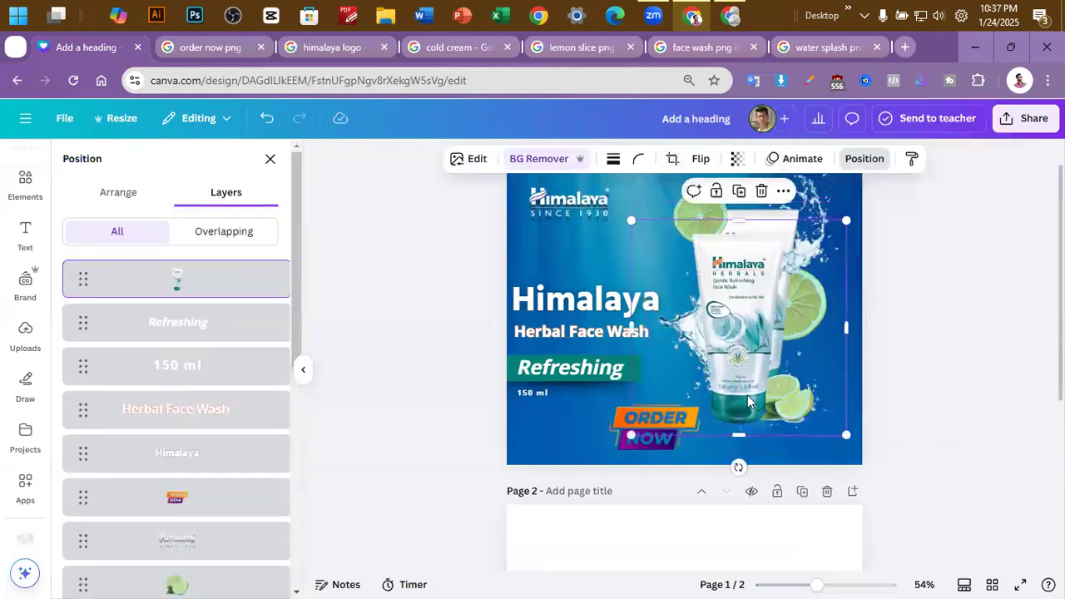
pyautogui.moveTo(738, 467); pyautogui.dragTo(736, 190)
pyautogui.moveTo(739, 280); pyautogui.dragTo(748, 444)
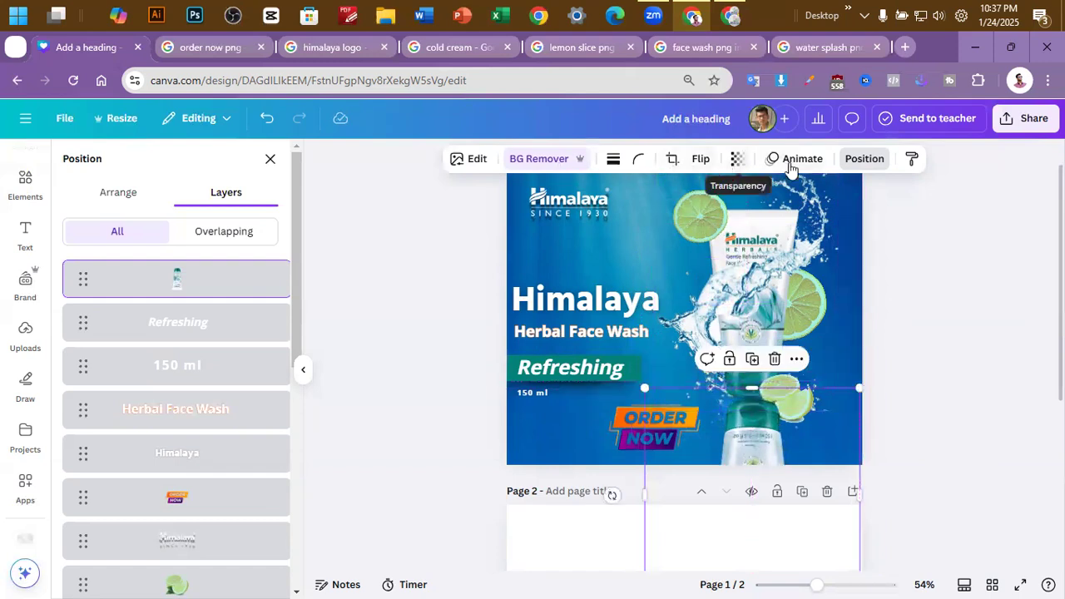
# Set the reflected tube's transparency to 31 and crop its lower part to near the ad's bottom edge
pyautogui.click(737, 158)
pyautogui.moveTo(691, 219); pyautogui.dragTo(698, 223)
pyautogui.scroll(-5, 780, 463)
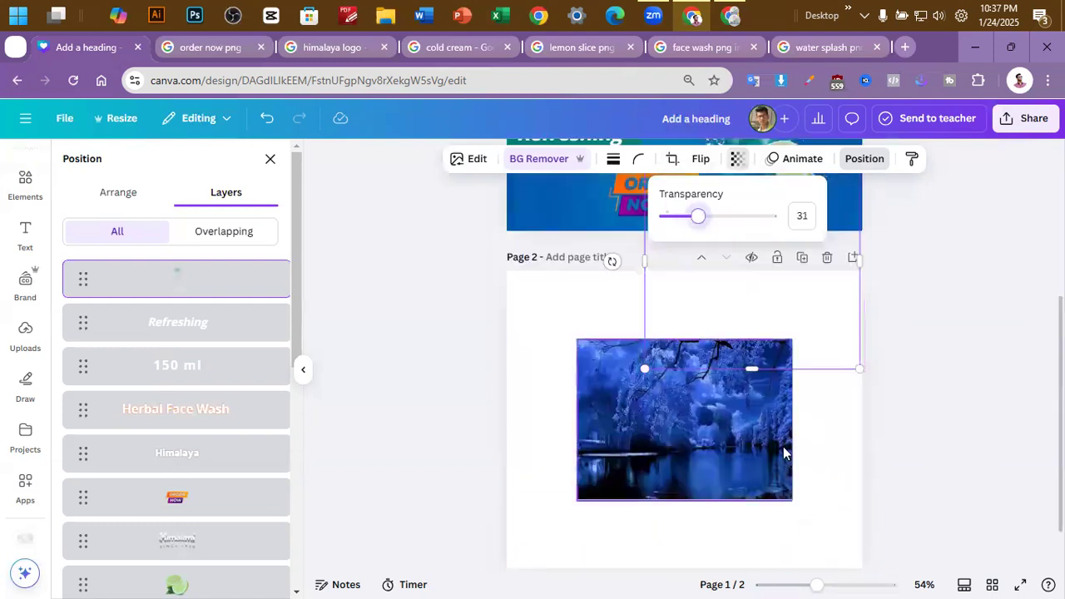
pyautogui.scroll(5, 754, 399)
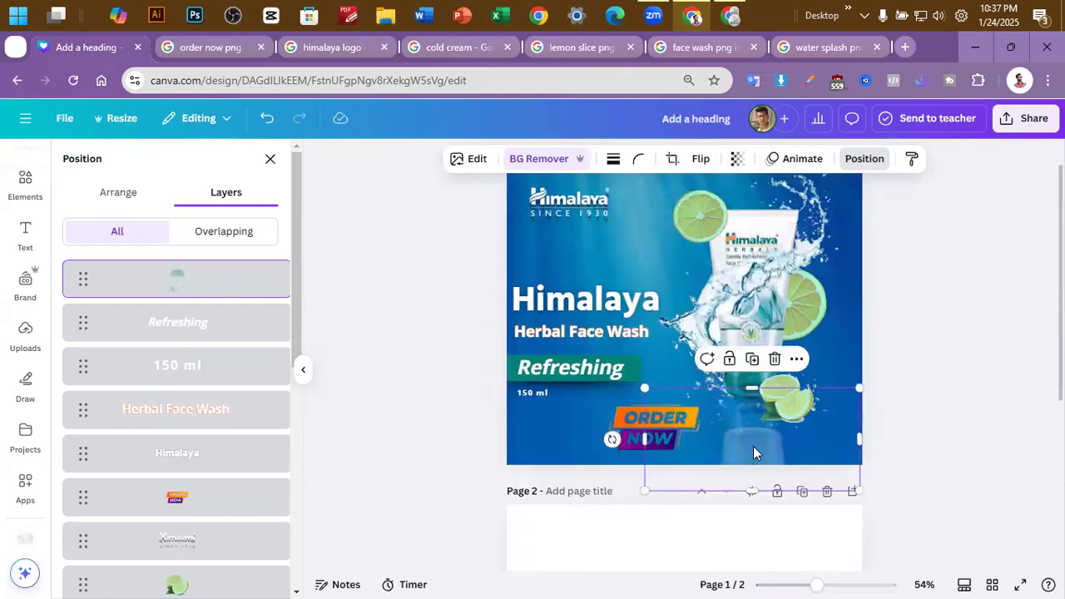
pyautogui.moveTo(746, 489)
pyautogui.mouseDown()
pyautogui.moveTo(749, 445)
pyautogui.moveTo(759, 473)
pyautogui.mouseUp()
pyautogui.click(958, 393)
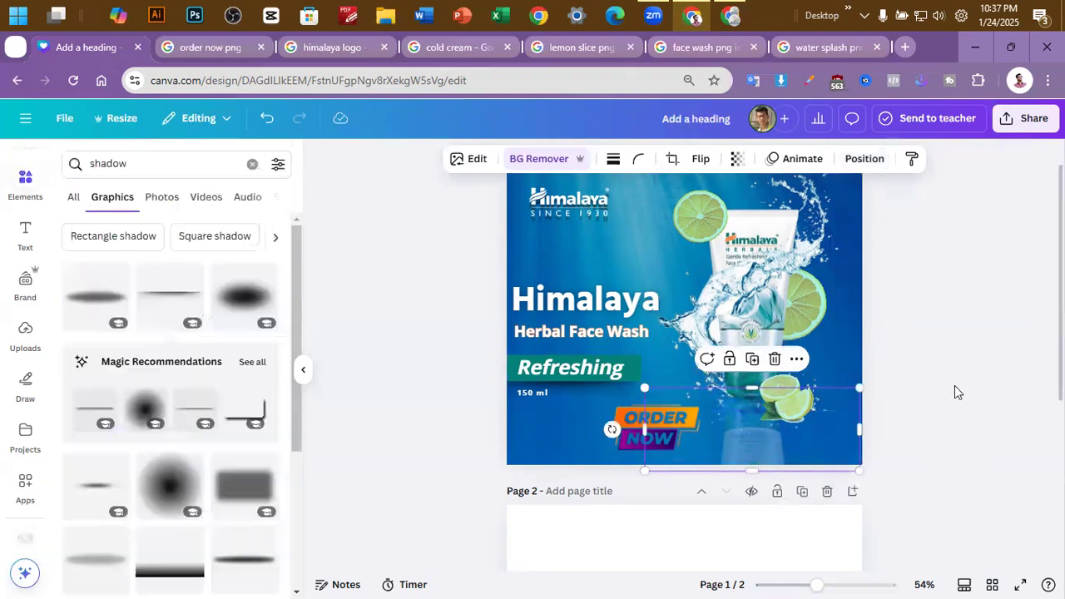
pyautogui.click(962, 385)
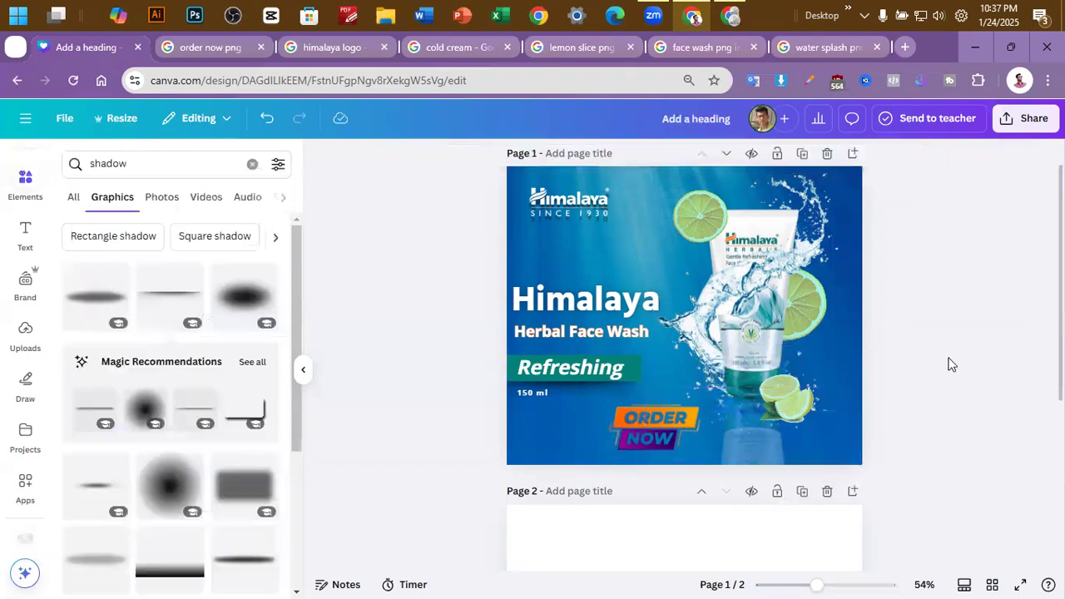
pyautogui.click(755, 446)
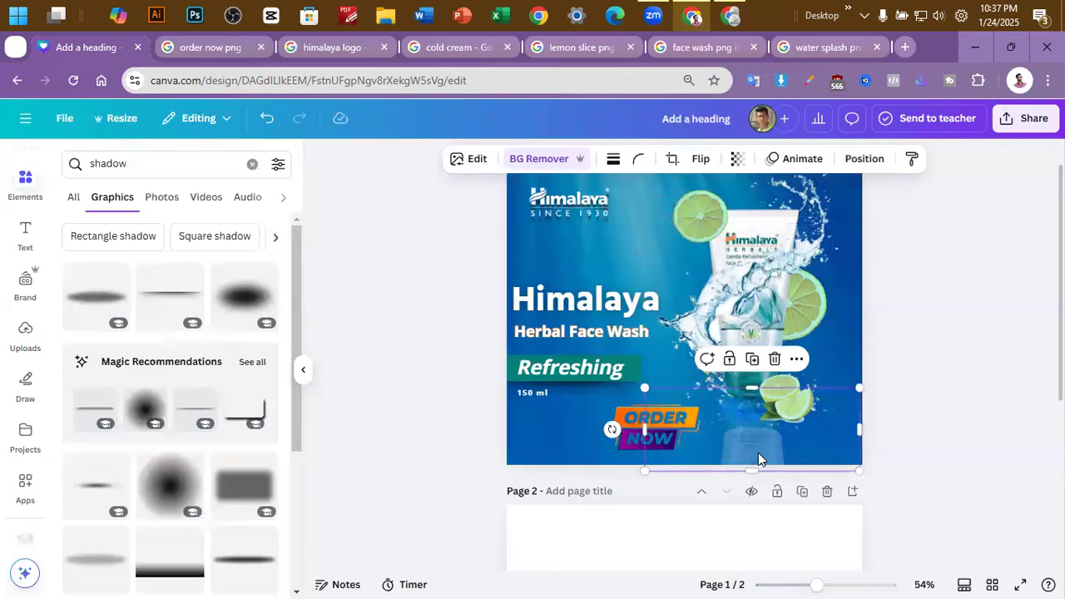
pyautogui.click(989, 297)
# Add a black fading gradient shadow graphic and enlarge it to span the full width of the ad's lower part
pyautogui.scroll(1, 1012, 312)
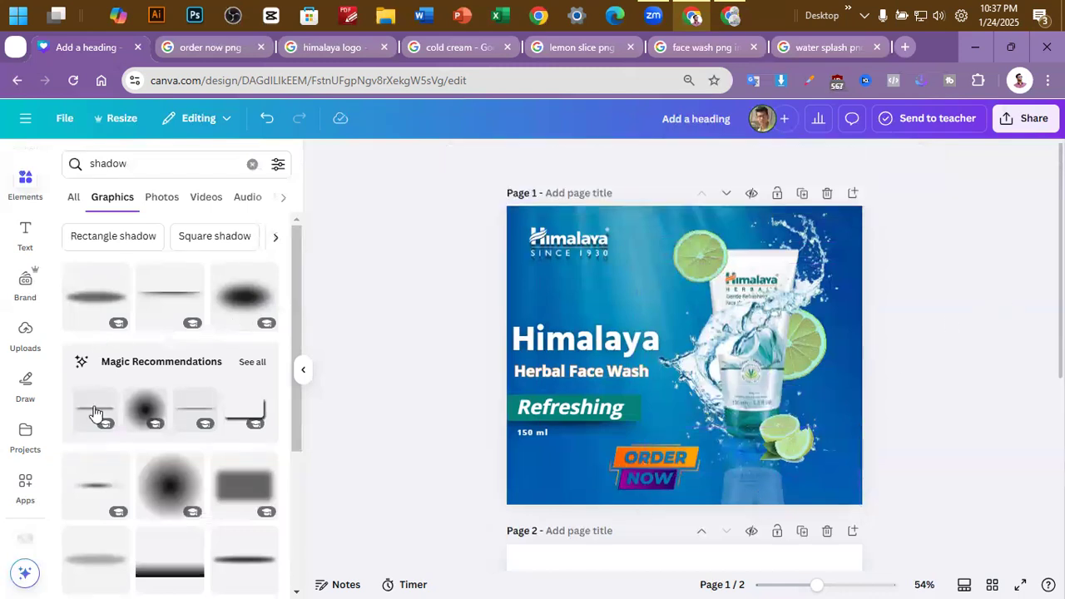
pyautogui.scroll(-5, 95, 412)
pyautogui.click(164, 364)
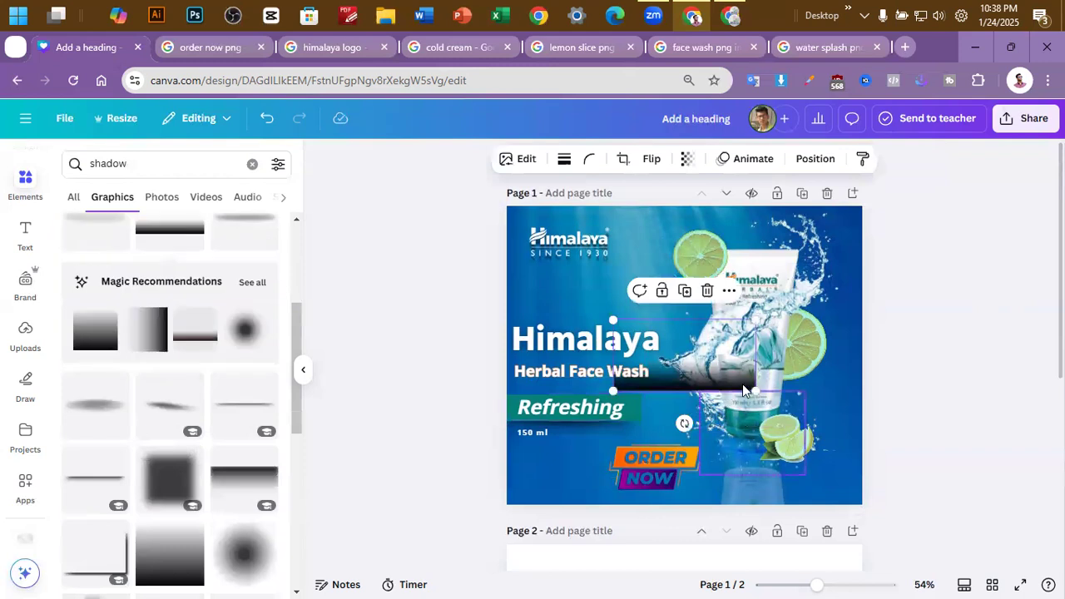
pyautogui.moveTo(755, 389); pyautogui.dragTo(952, 543)
pyautogui.moveTo(954, 475); pyautogui.dragTo(821, 449)
pyautogui.moveTo(927, 294); pyautogui.dragTo(1021, 246)
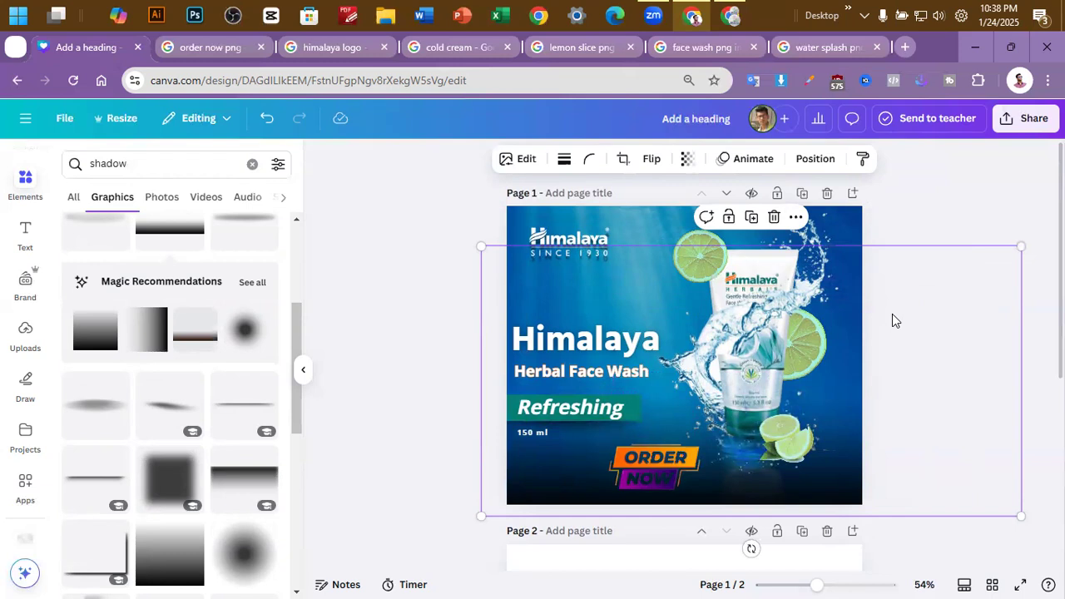
pyautogui.click(957, 240)
pyautogui.scroll(2, 959, 245)
pyautogui.scroll(-2, 961, 249)
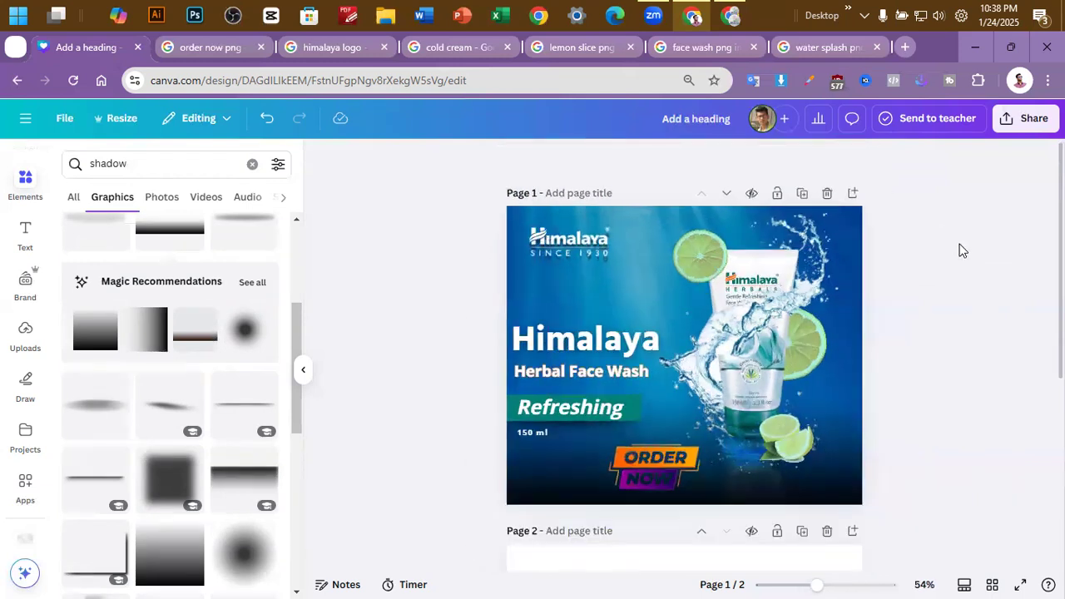
# Apply a Glow shadow effect to the Order Now badge
pyautogui.click(662, 464)
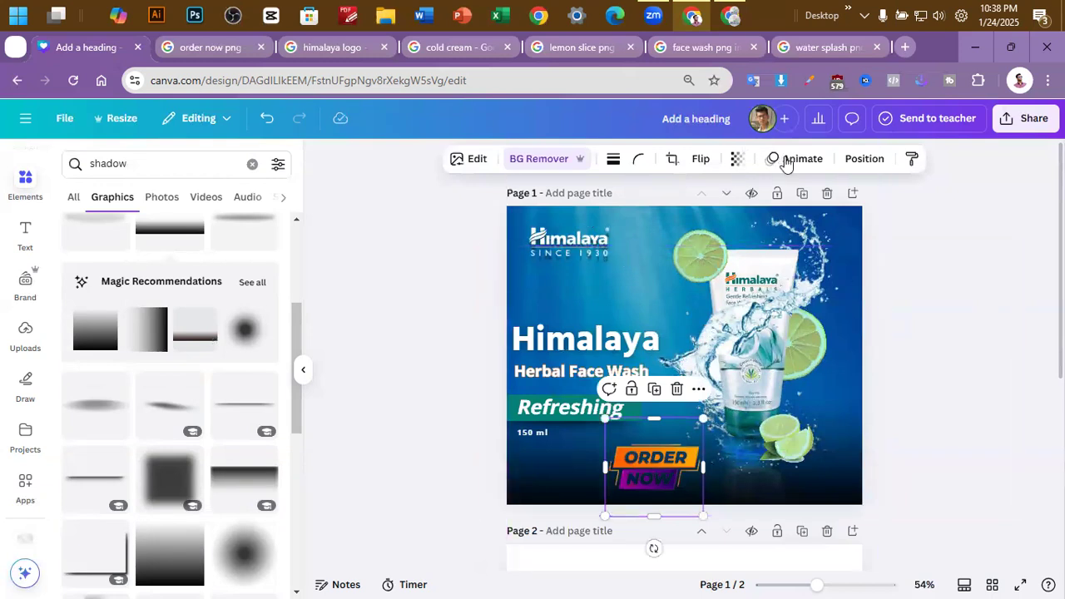
pyautogui.click(471, 159)
pyautogui.scroll(-3, 166, 375)
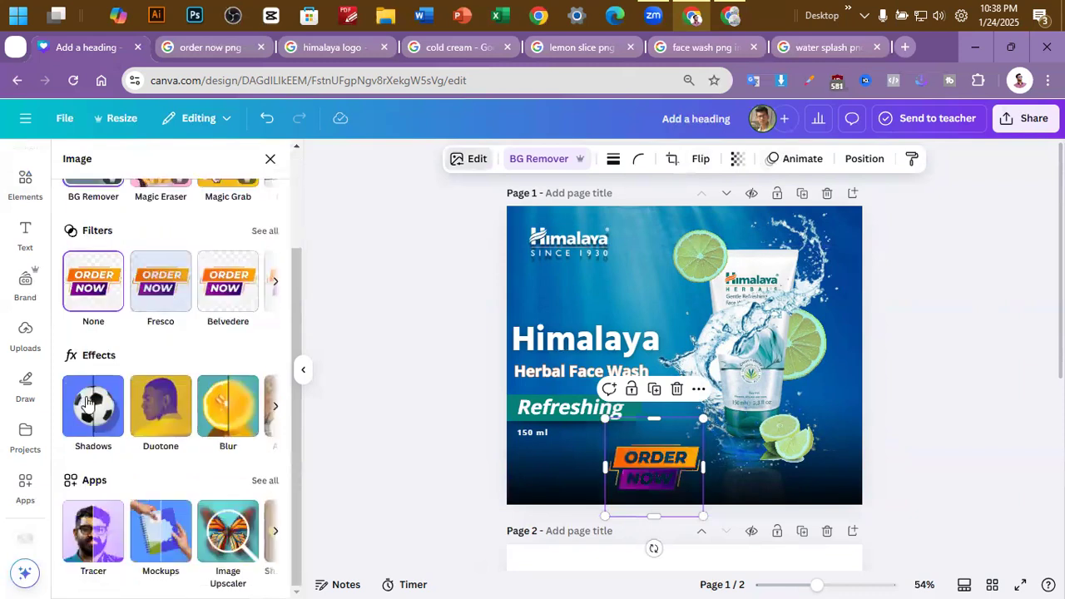
pyautogui.click(96, 408)
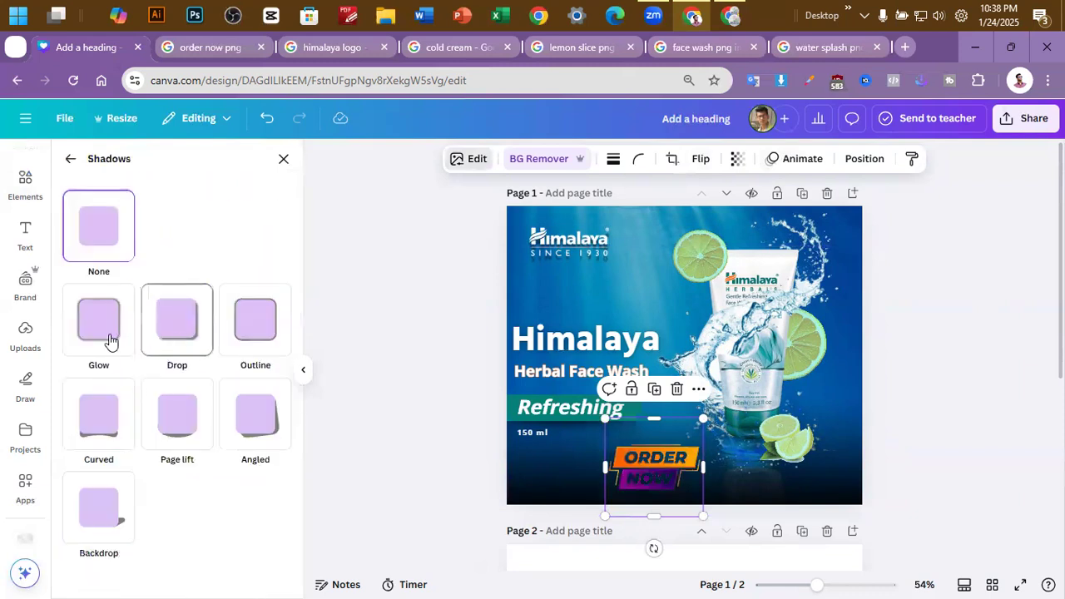
pyautogui.click(104, 333)
pyautogui.scroll(-1, 150, 354)
pyautogui.scroll(-2, 171, 360)
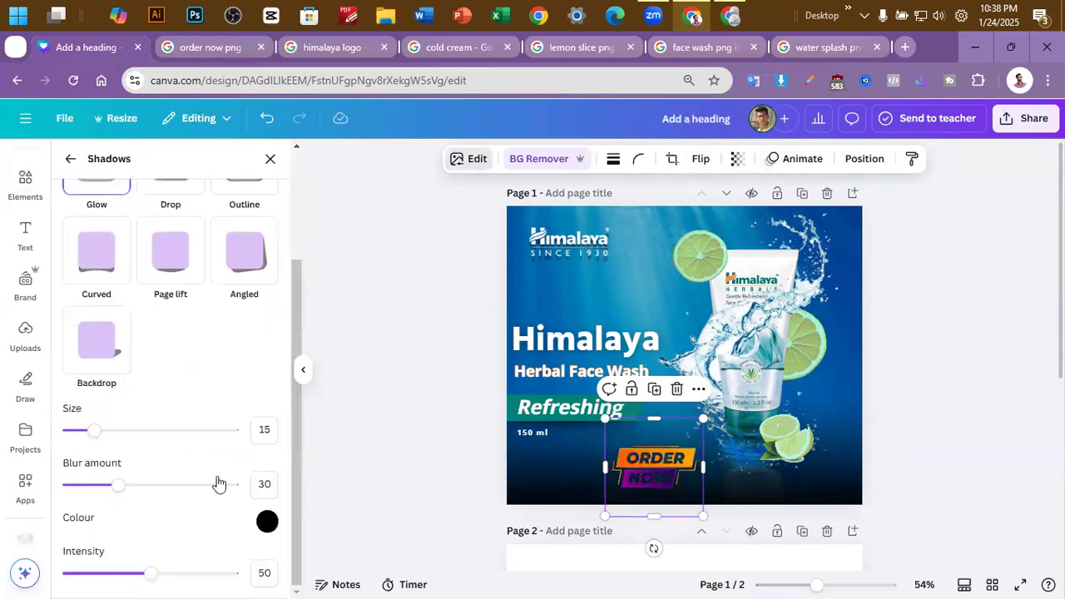
# Set the Order Now badge's glow colour to white
pyautogui.click(266, 521)
pyautogui.click(396, 272)
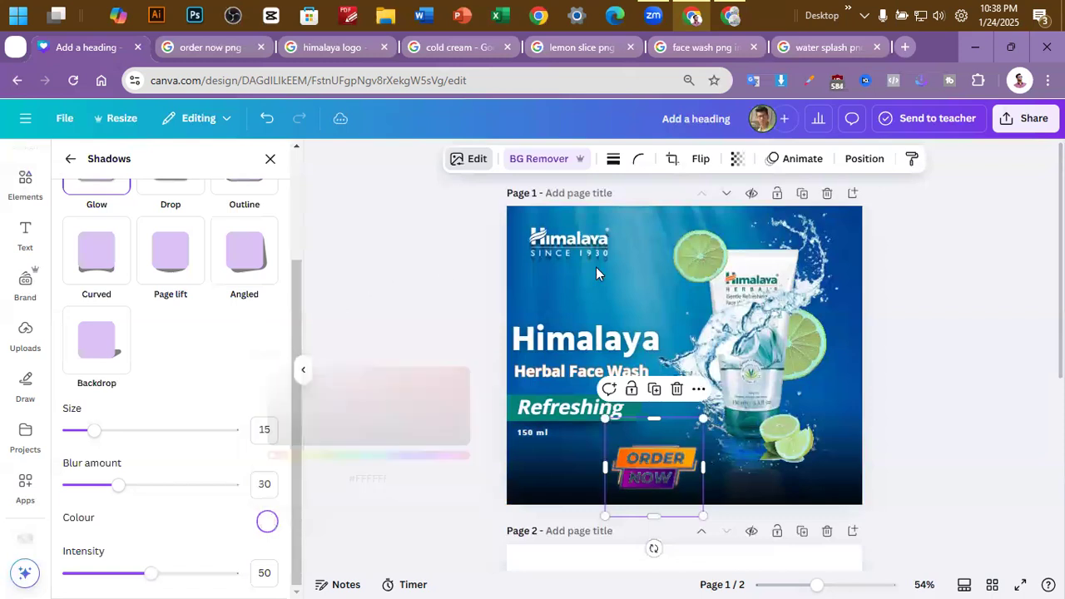
pyautogui.scroll(-1, 983, 265)
pyautogui.scroll(-1, 983, 263)
pyautogui.scroll(3, 983, 264)
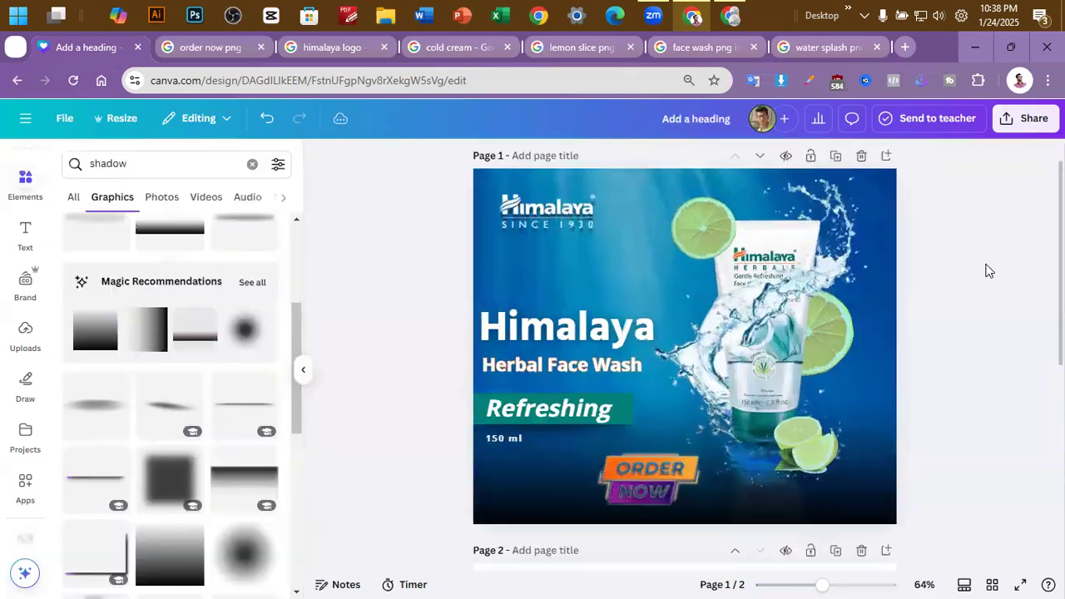
pyautogui.scroll(-1, 987, 270)
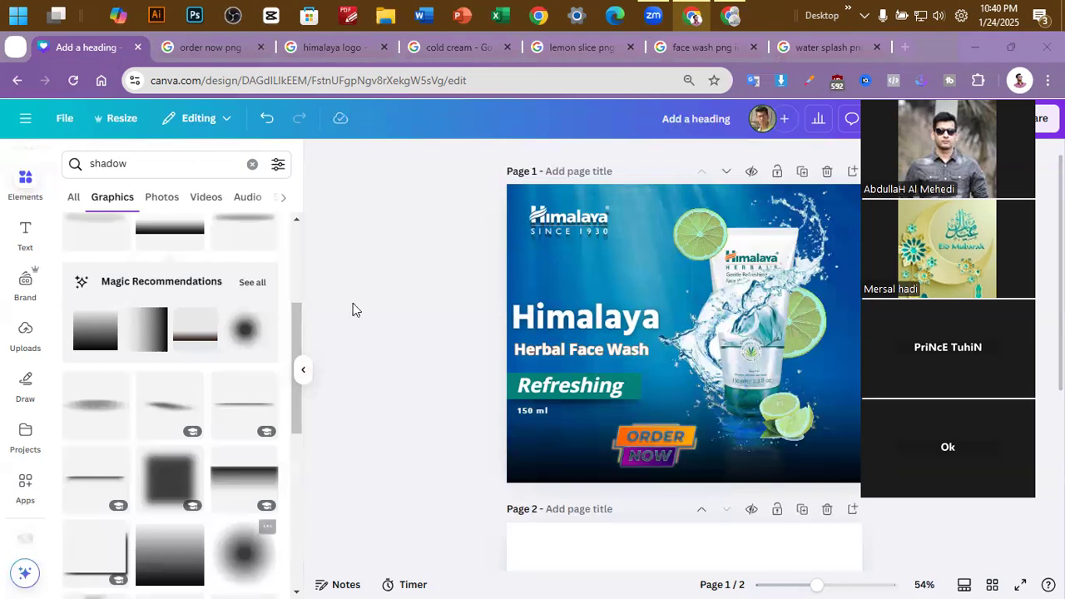
# Move the leftover image off page 2 and leave it unselected
pyautogui.click(26, 233)
pyautogui.scroll(-4, 583, 317)
pyautogui.moveTo(674, 365); pyautogui.dragTo(333, 316)
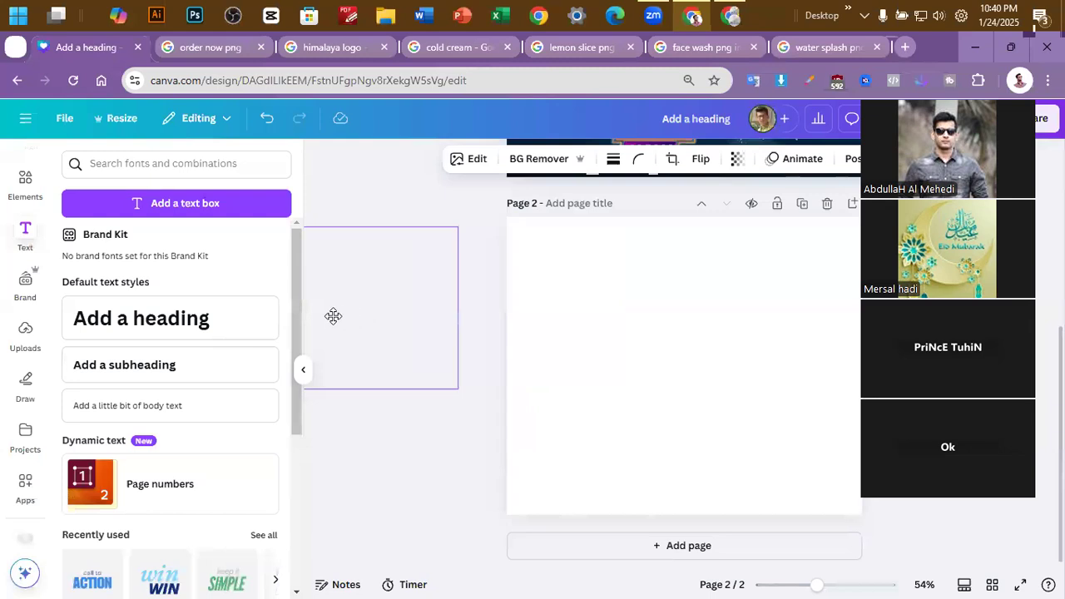
pyautogui.click(483, 334)
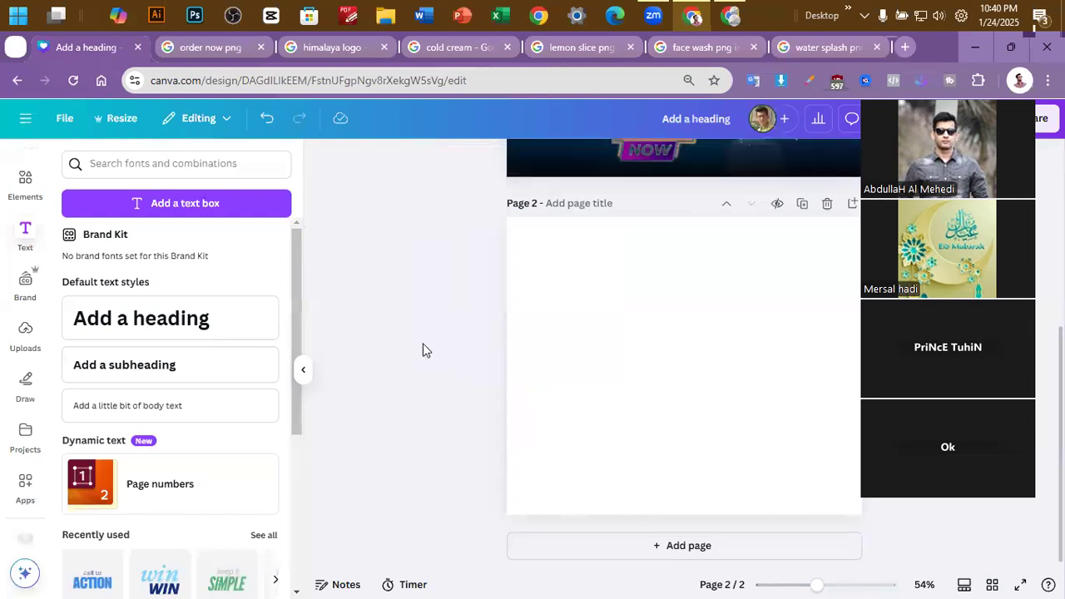
# Add a heading to page 2 and replace its text with the Bangla word "আমার"
pyautogui.click(157, 328)
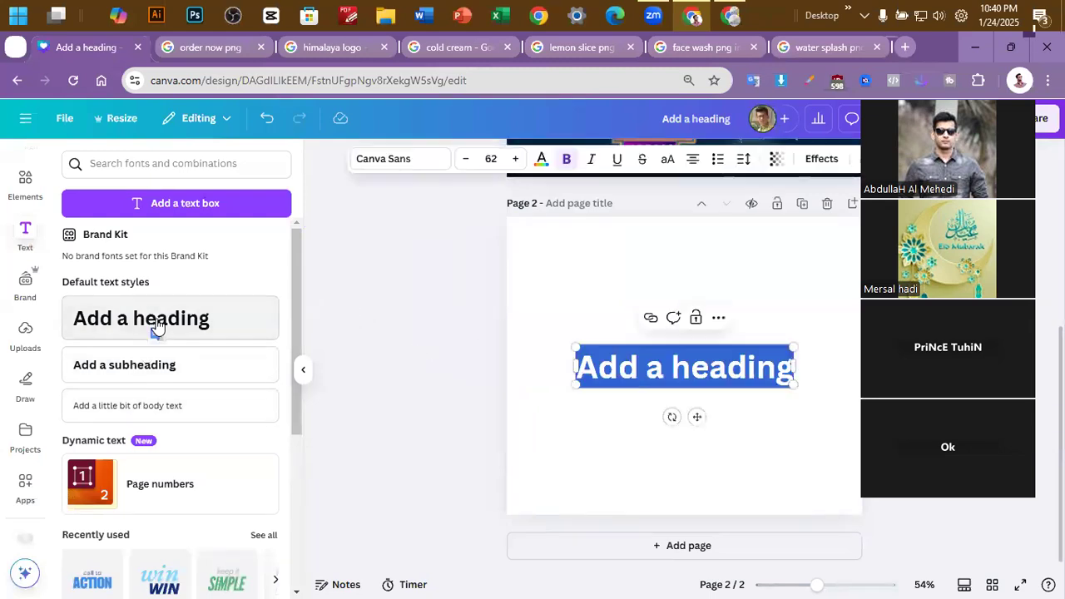
pyautogui.click(406, 324)
pyautogui.doubleClick(670, 365)
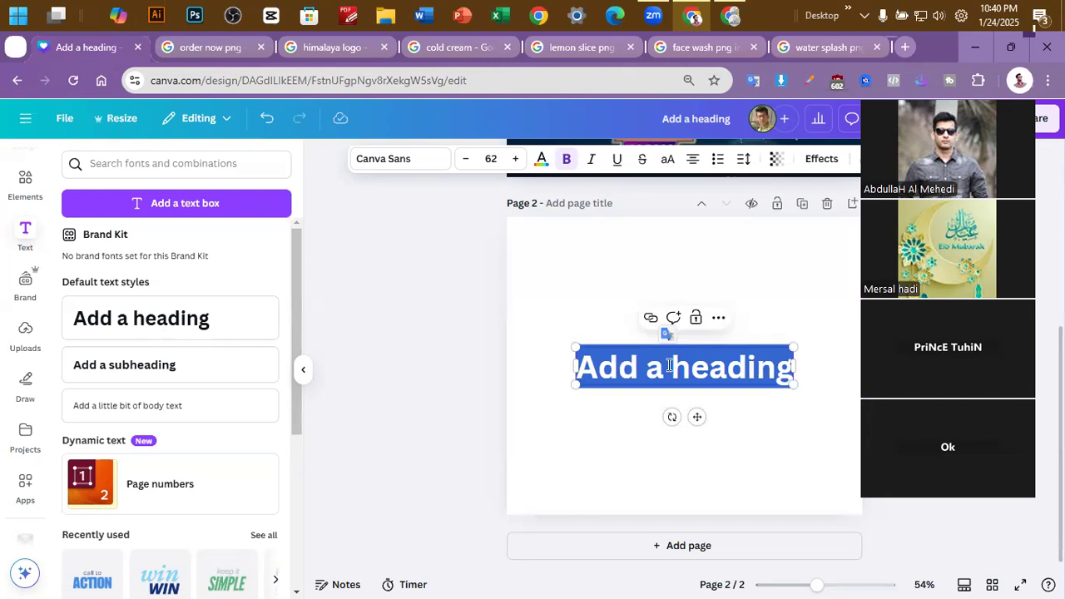
pyautogui.write('ami')
pyautogui.press('BackSpace')
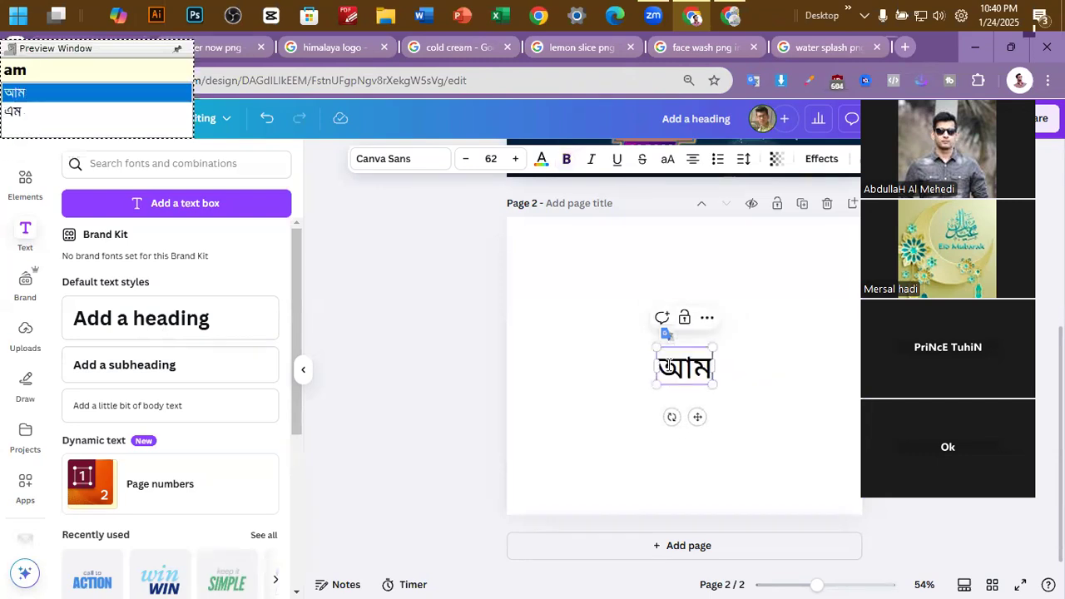
pyautogui.write('ae')
pyautogui.press('BackSpace')
pyautogui.press('BackSpace')
pyautogui.write('r')
pyautogui.press('BackSpace')
pyautogui.press('BackSpace')
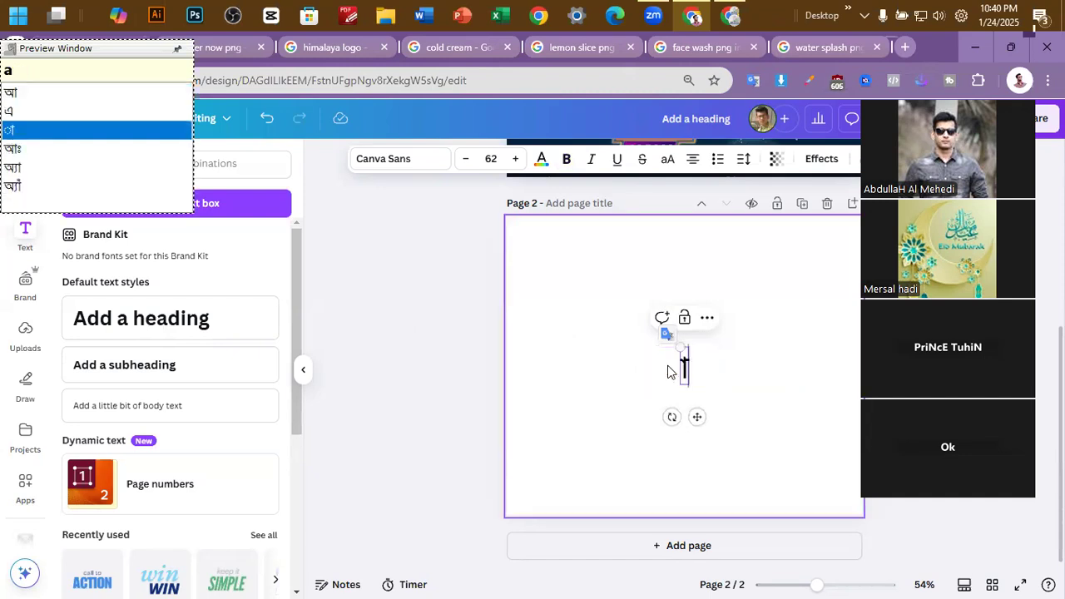
pyautogui.write('mar')
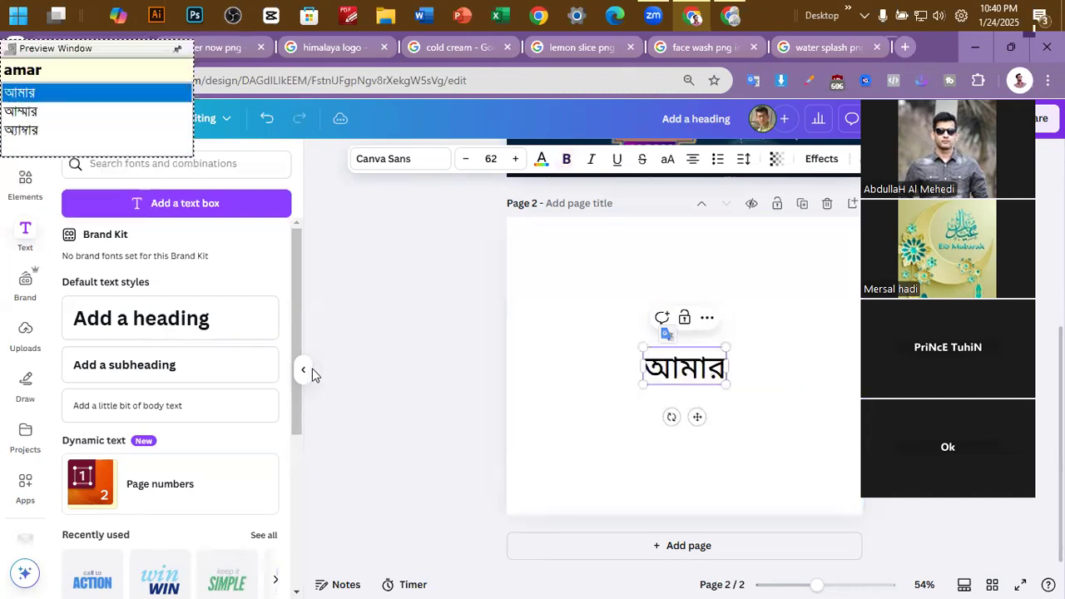
pyautogui.click(366, 314)
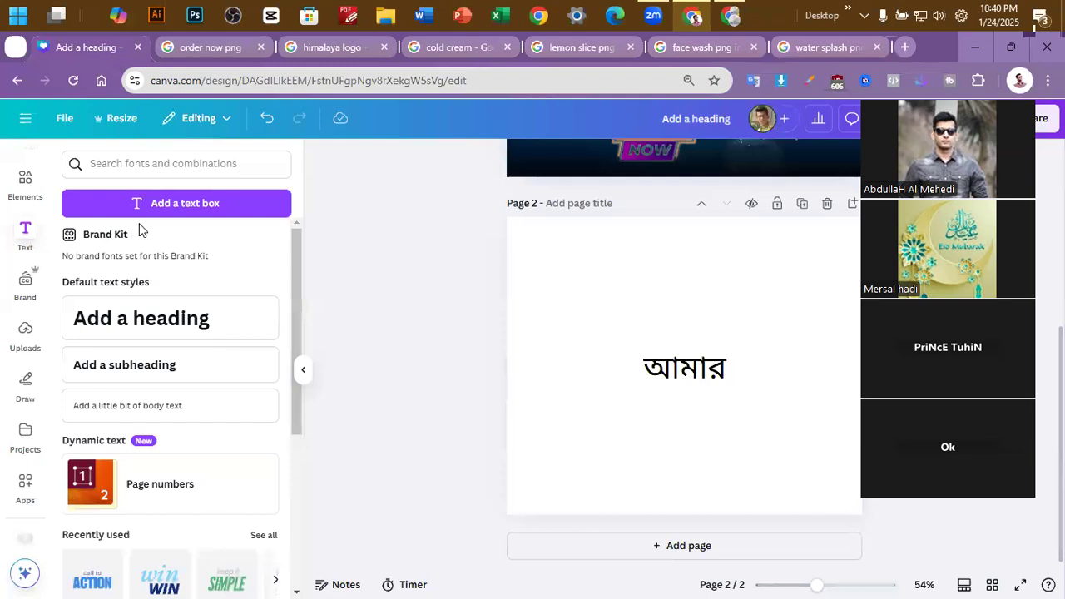
# Set the "আমার" heading on page 2 in the FN Helal Farzana Uni&BE font
pyautogui.click(685, 367)
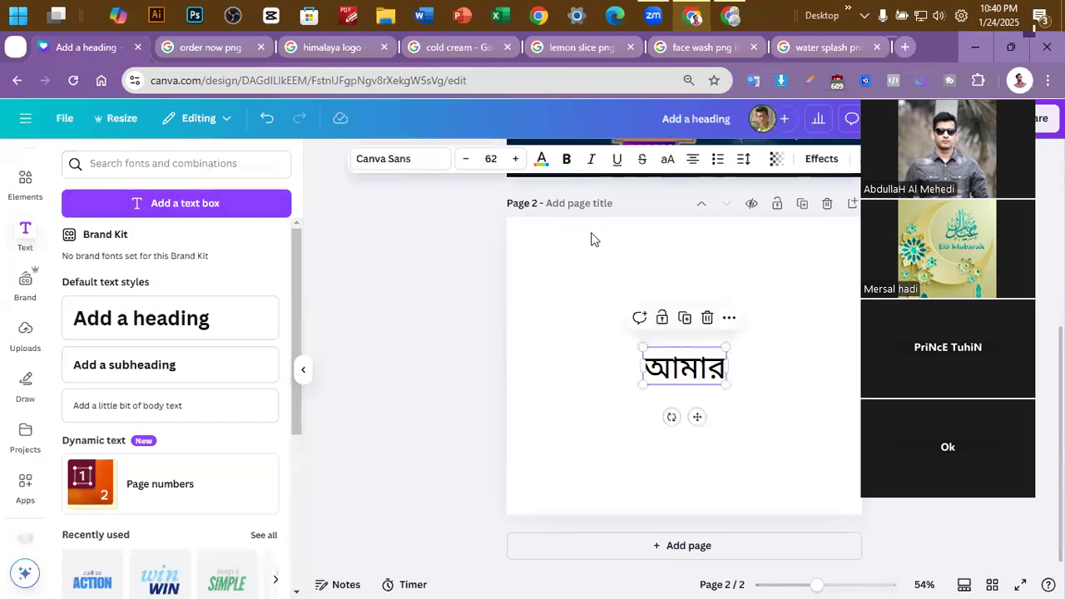
pyautogui.click(407, 165)
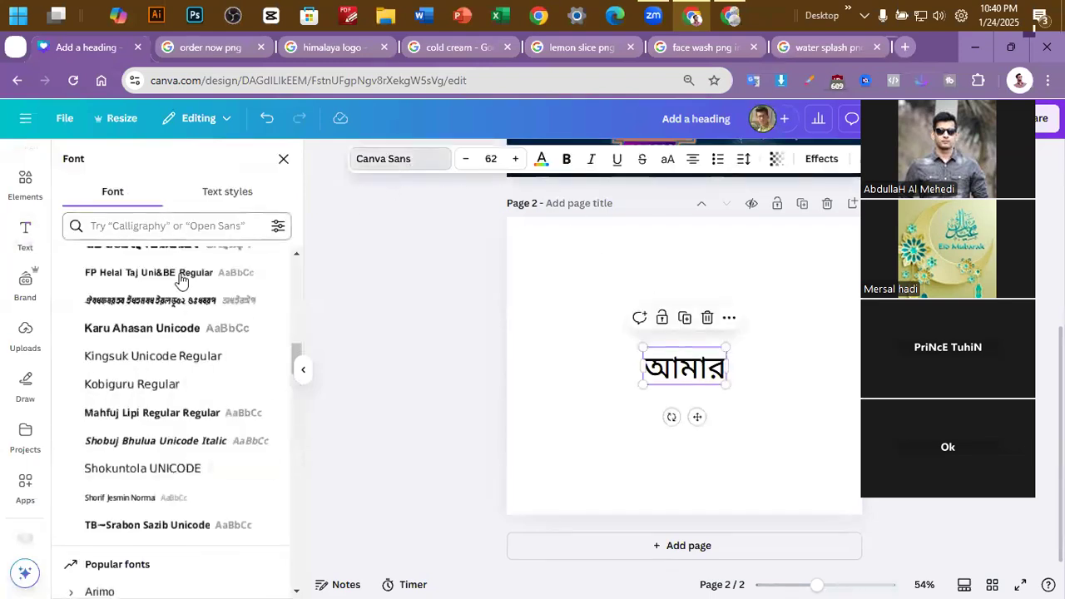
pyautogui.scroll(5, 187, 279)
pyautogui.scroll(-2, 203, 300)
pyautogui.click(161, 339)
pyautogui.click(154, 393)
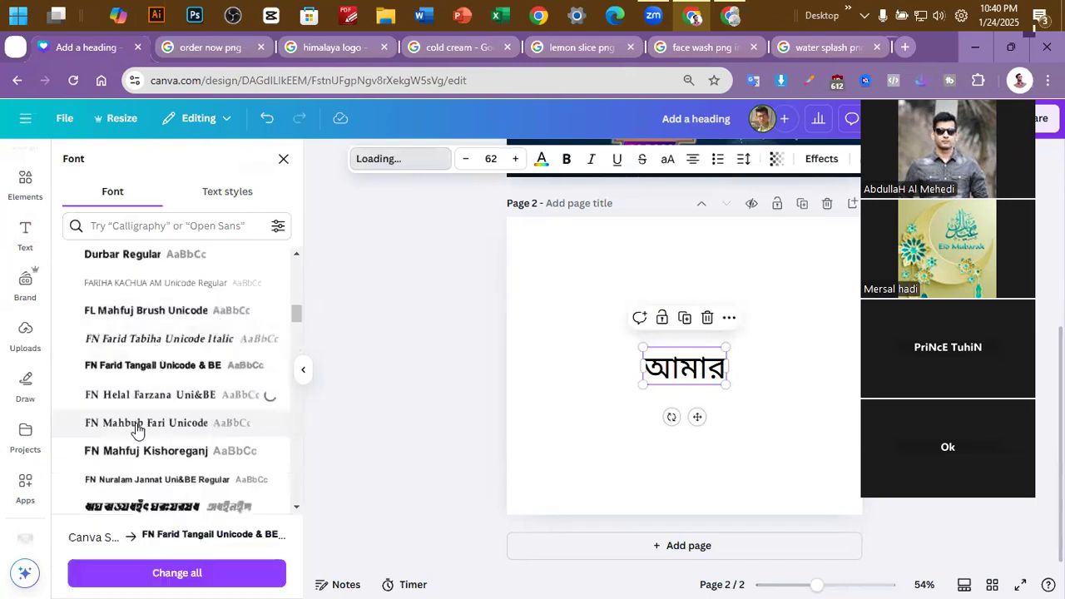
pyautogui.scroll(-1, 226, 428)
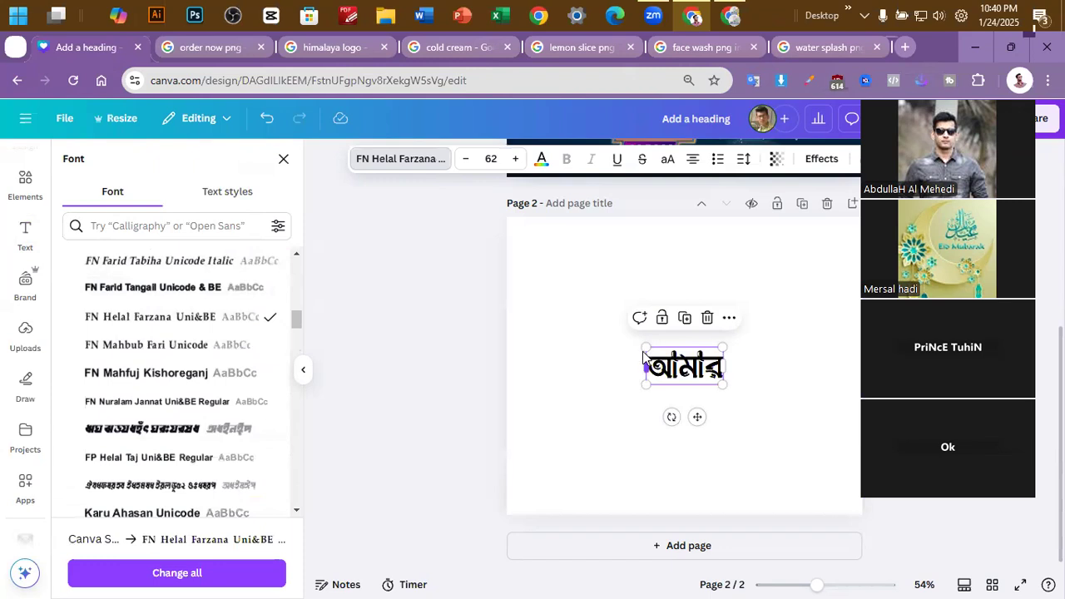
# Enlarge the Bangla heading to font size 160 and change its font to FN Mahfuj Kishoreganj
pyautogui.moveTo(646, 348); pyautogui.dragTo(526, 289)
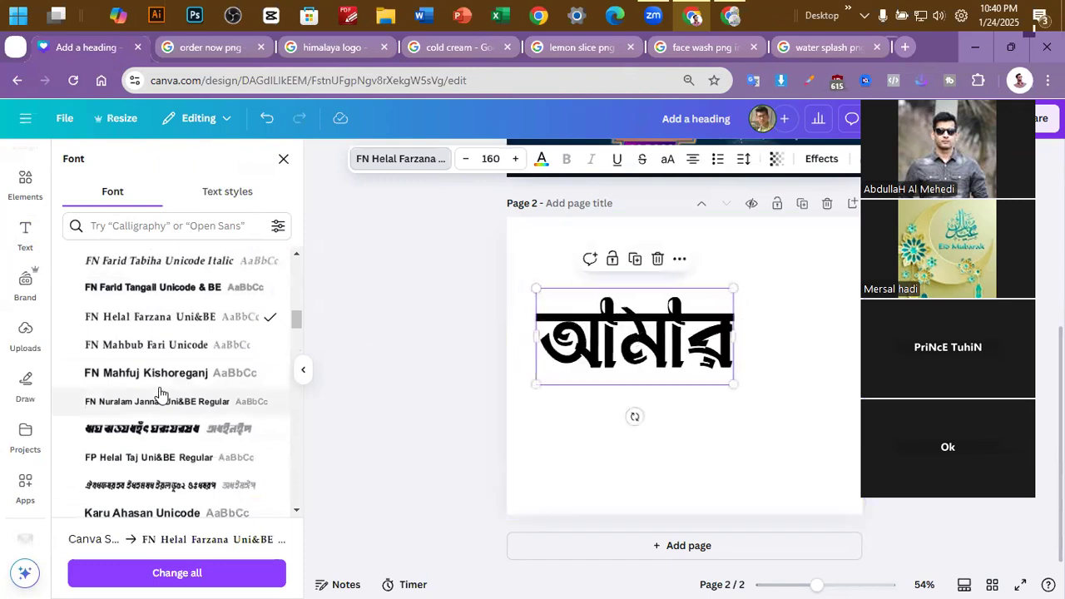
pyautogui.click(204, 379)
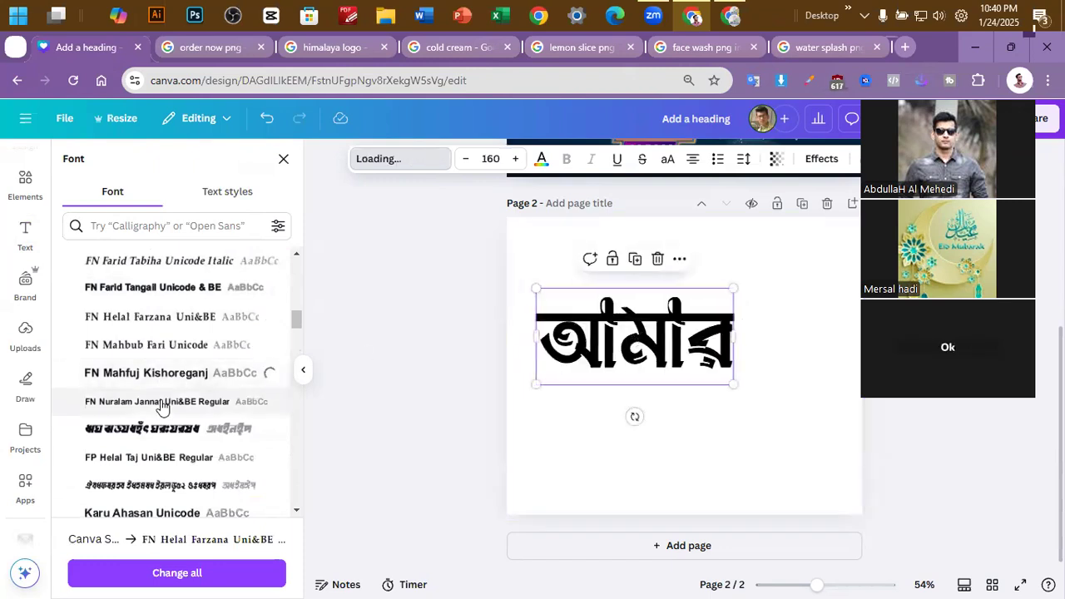